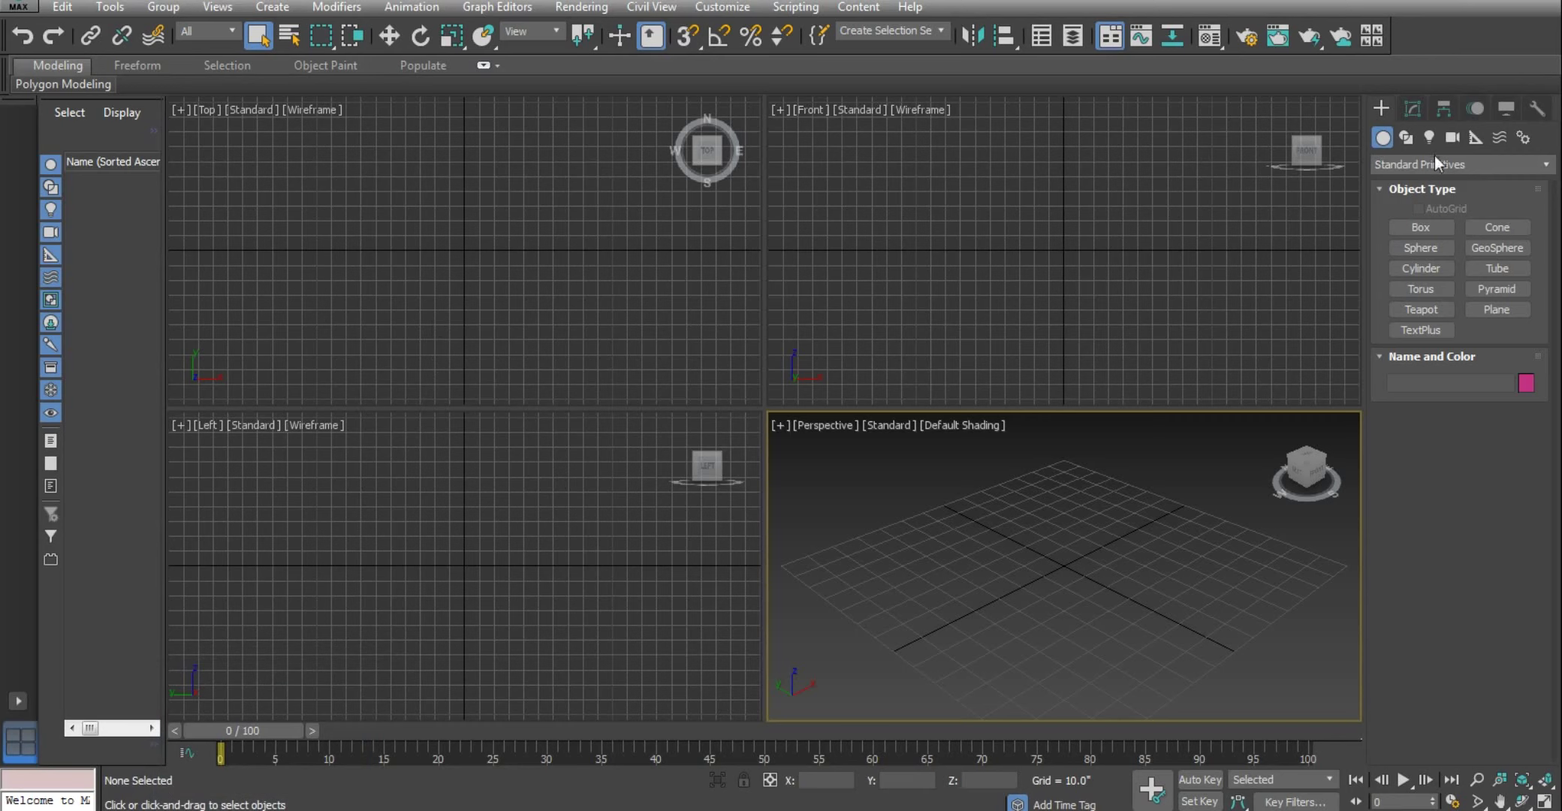
Show the Splines shape types in the Create panel and review the star reference photo
{"action": "left_click", "coordinate": [1402, 141]}
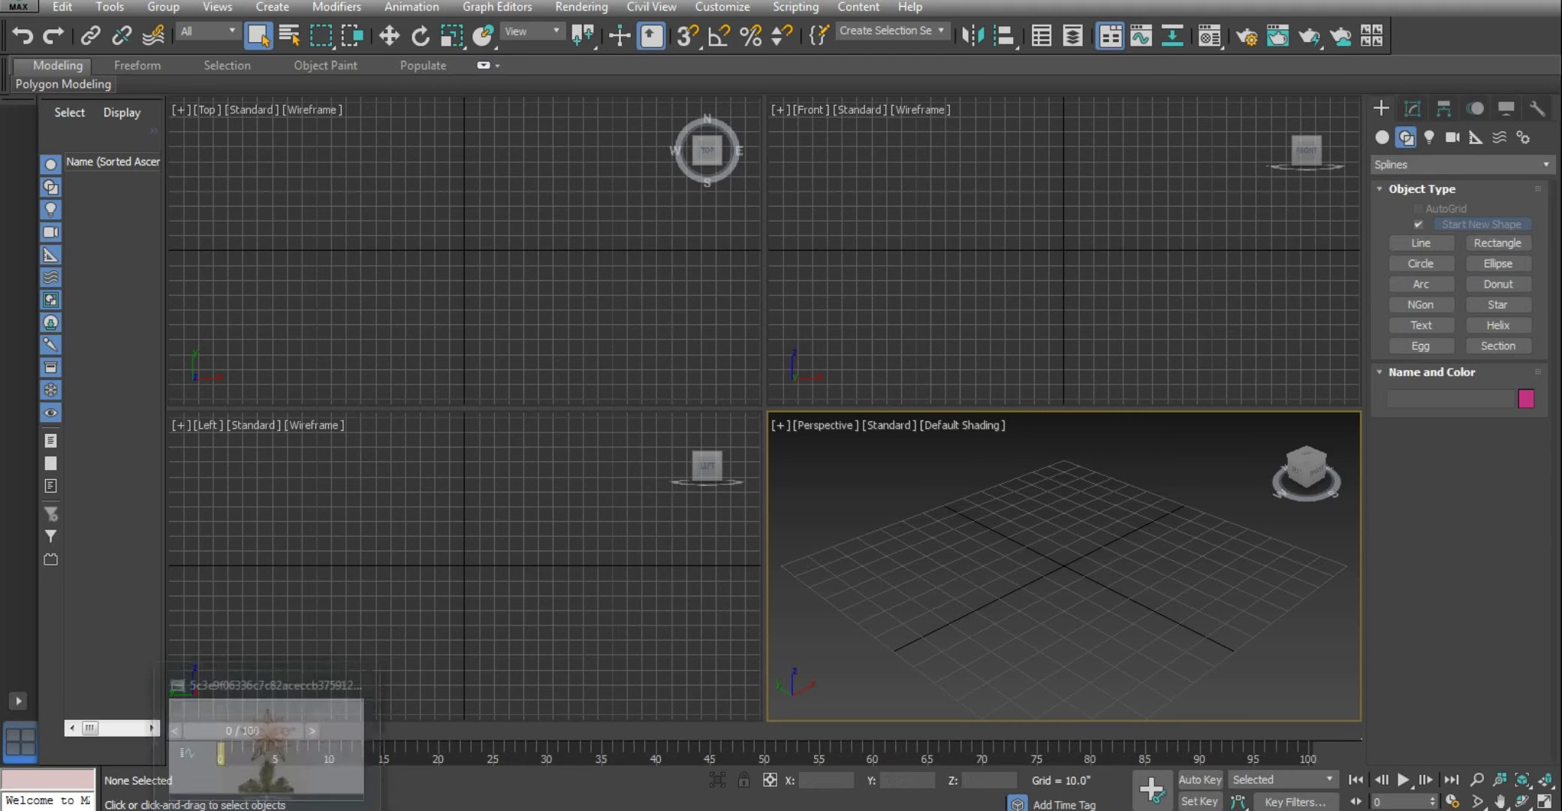
{"action": "left_click", "coordinate": [263, 713]}
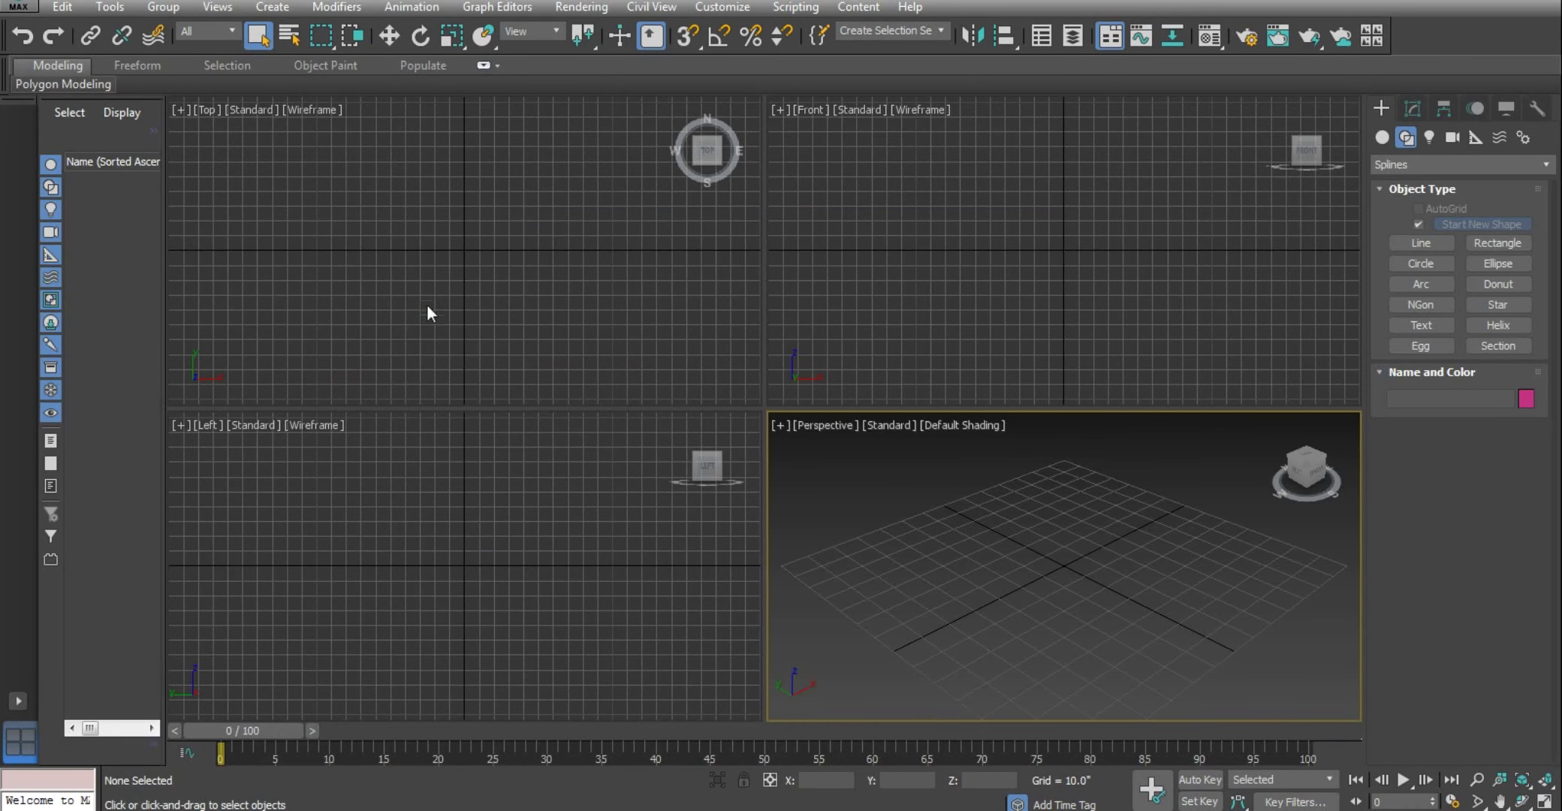
Draw a six-point star in the maximized Top view with radii of about 27" and 11"
{"action": "left_click", "coordinate": [427, 307]}
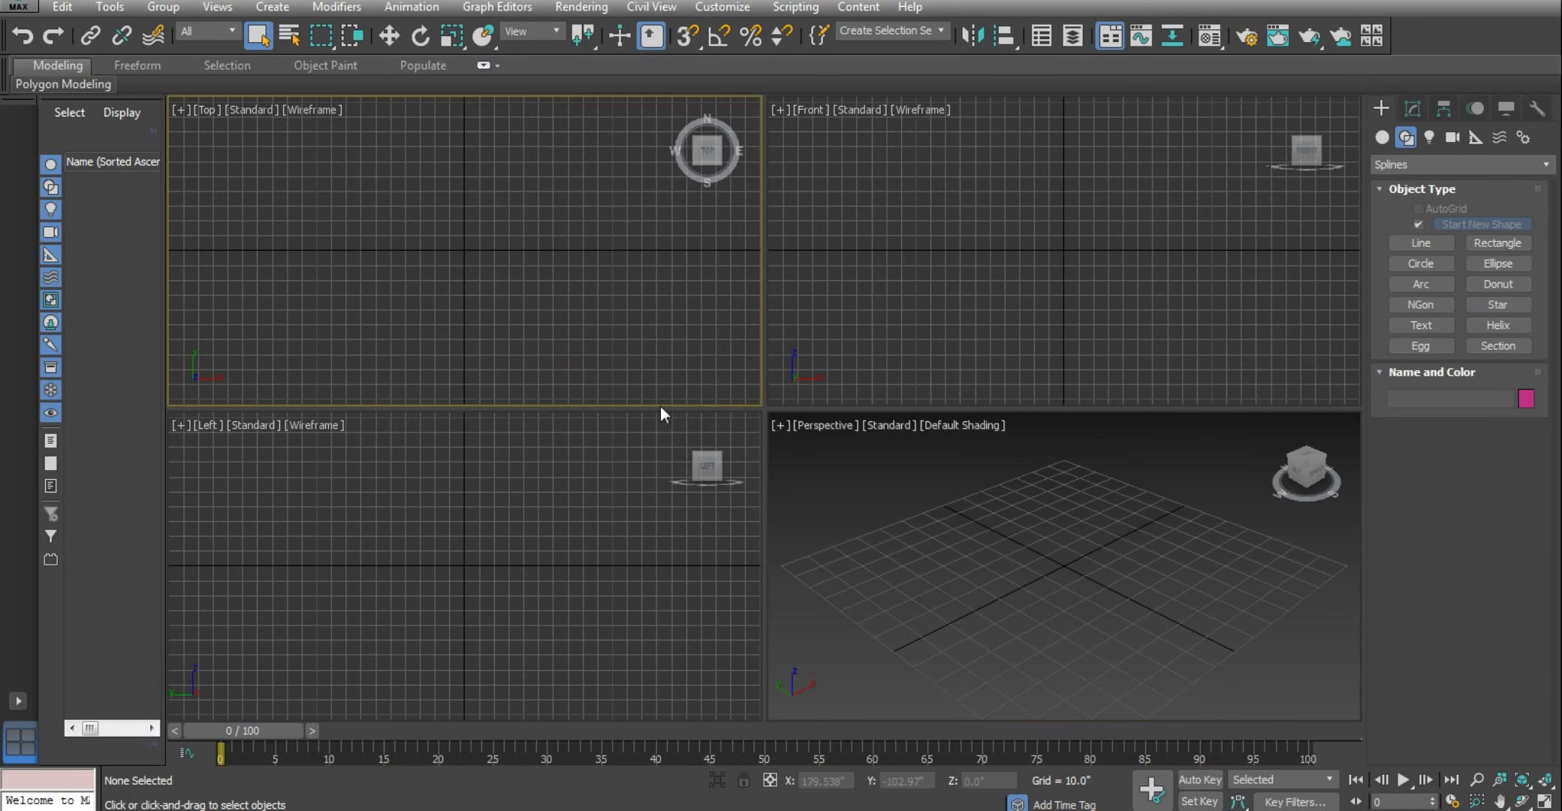
{"action": "key", "text": "alt+w"}
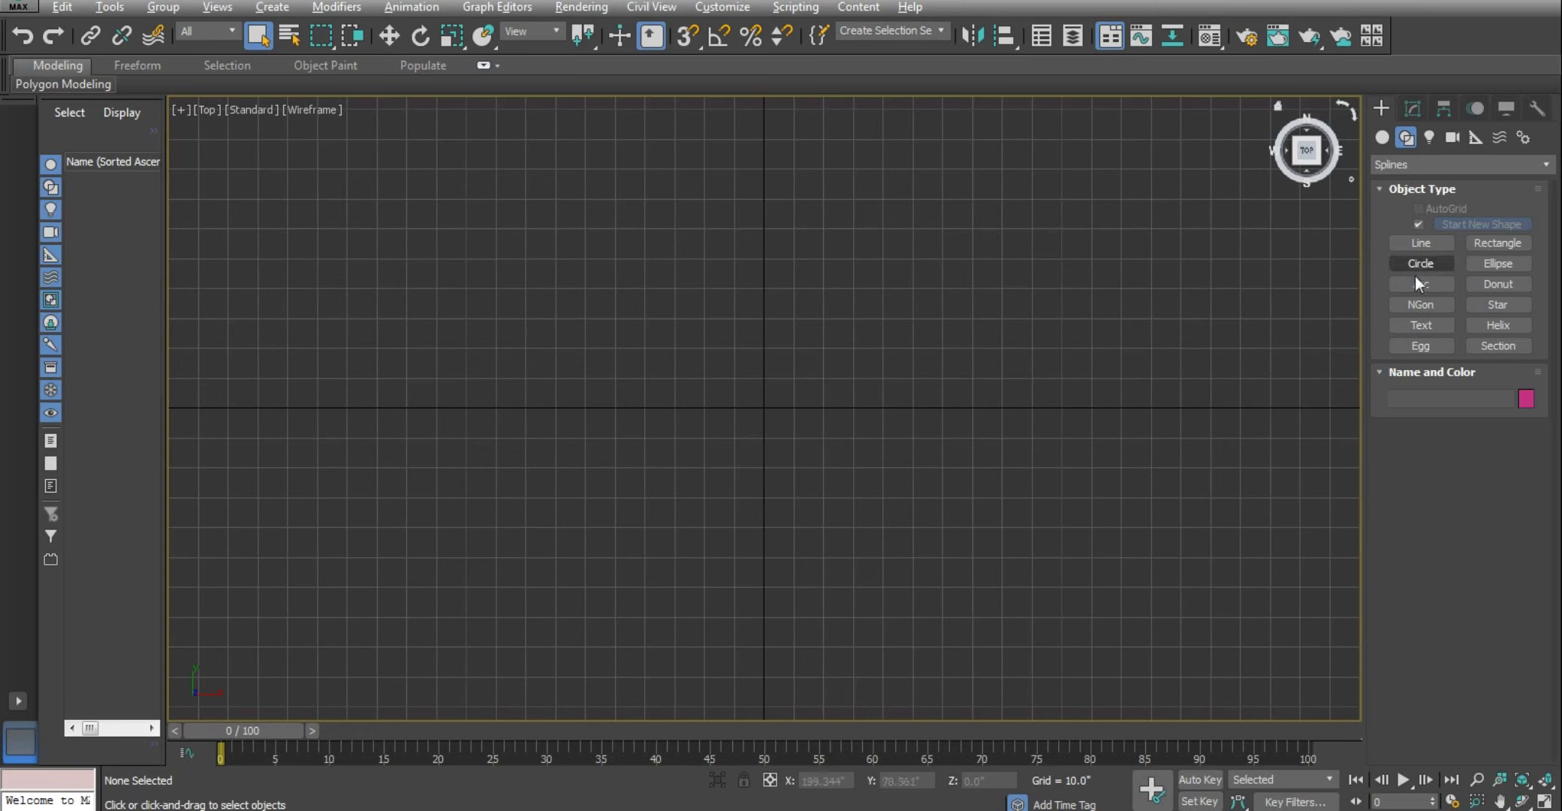
{"action": "left_click", "coordinate": [1498, 303]}
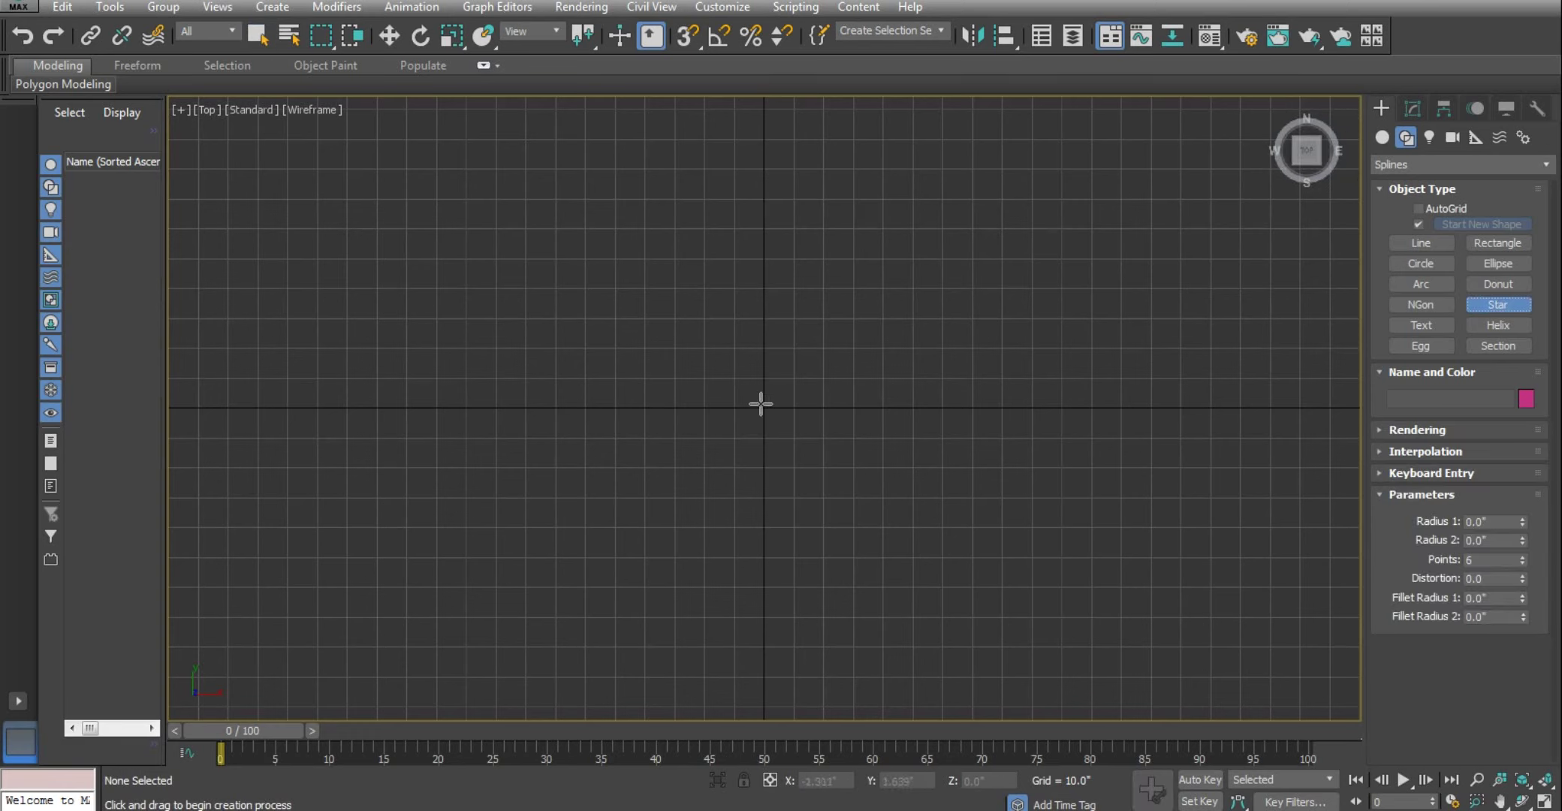
{"action": "left_click_drag", "start_coordinate": [758, 404], "coordinate": [809, 456]}
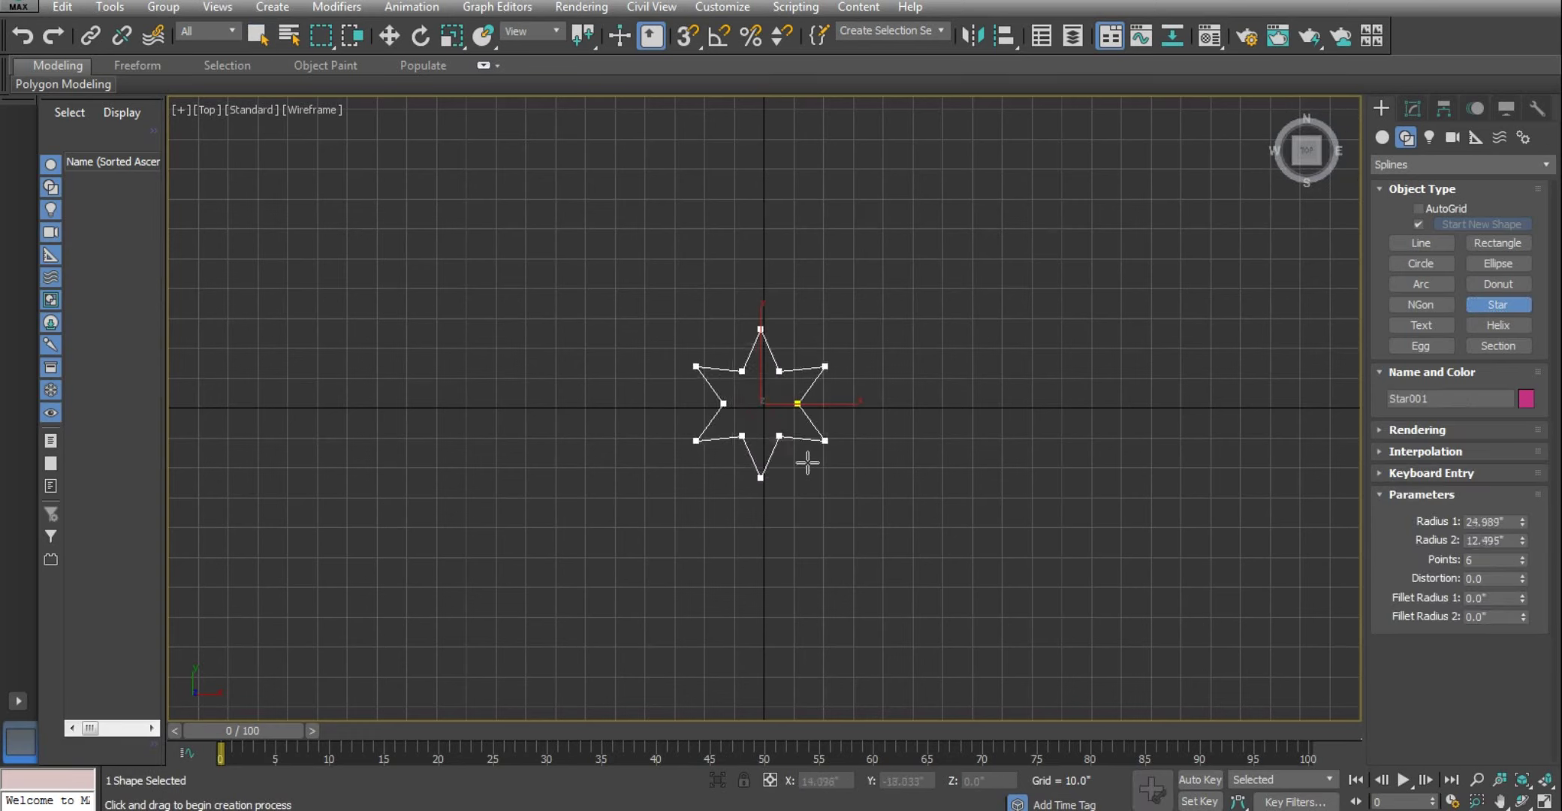
{"action": "left_click", "coordinate": [781, 394]}
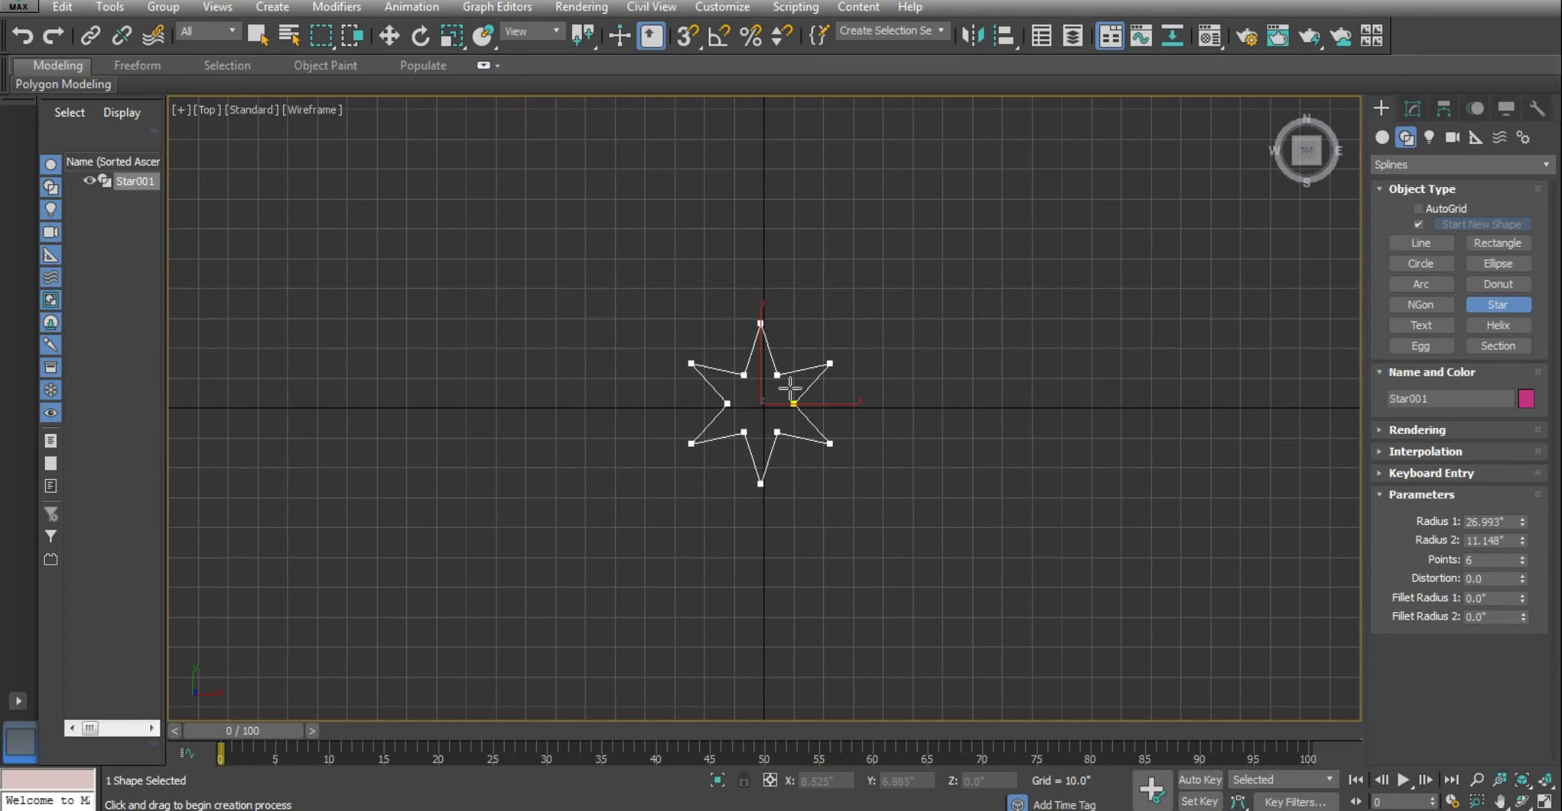
{"action": "left_click", "coordinate": [790, 387]}
Move the star to X 0, Y 0 at the world origin
{"action": "key", "text": "w"}
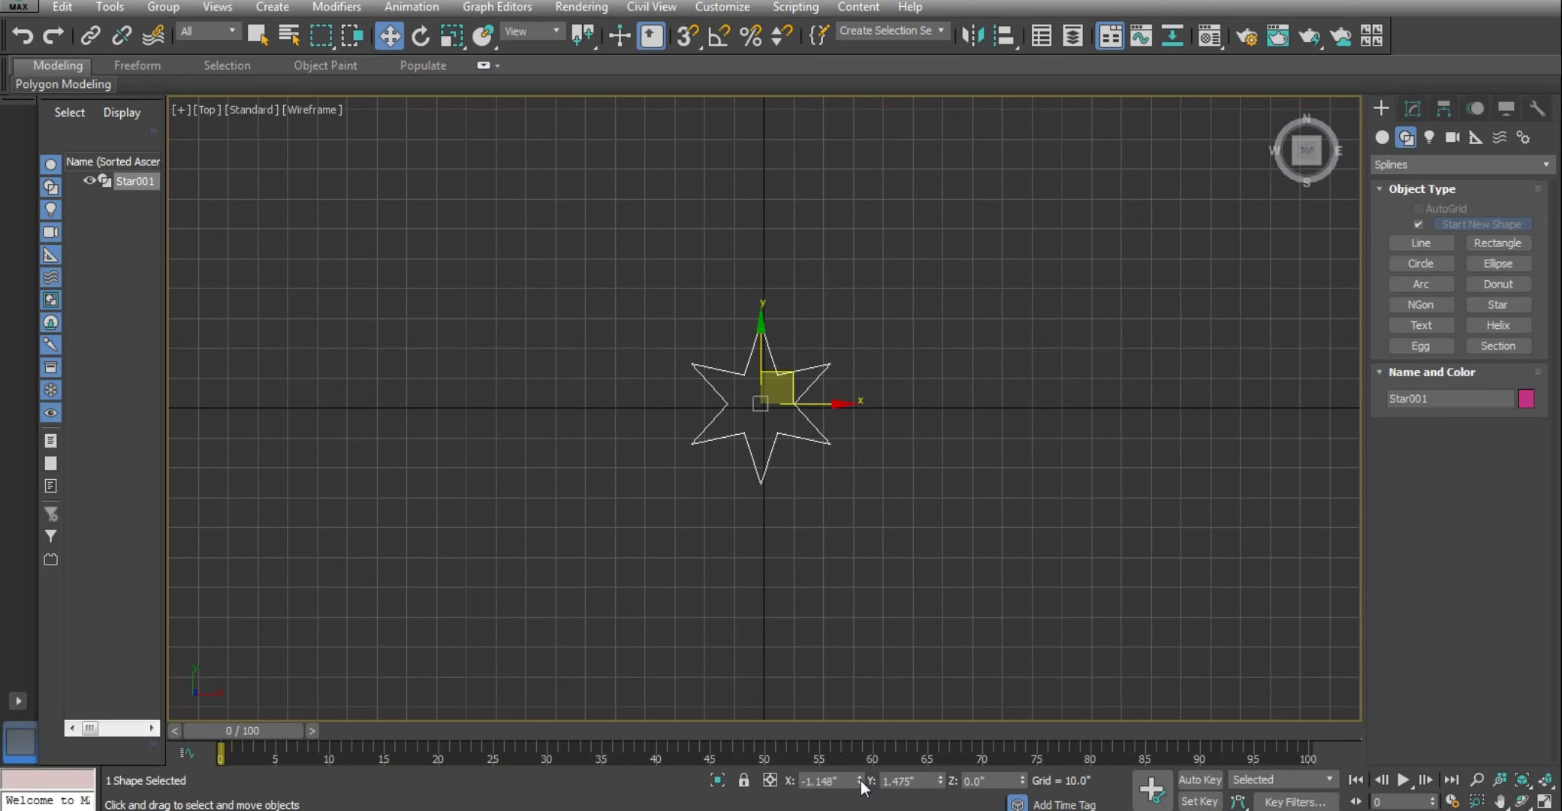
{"action": "right_click", "coordinate": [860, 779]}
{"action": "right_click", "coordinate": [941, 779]}
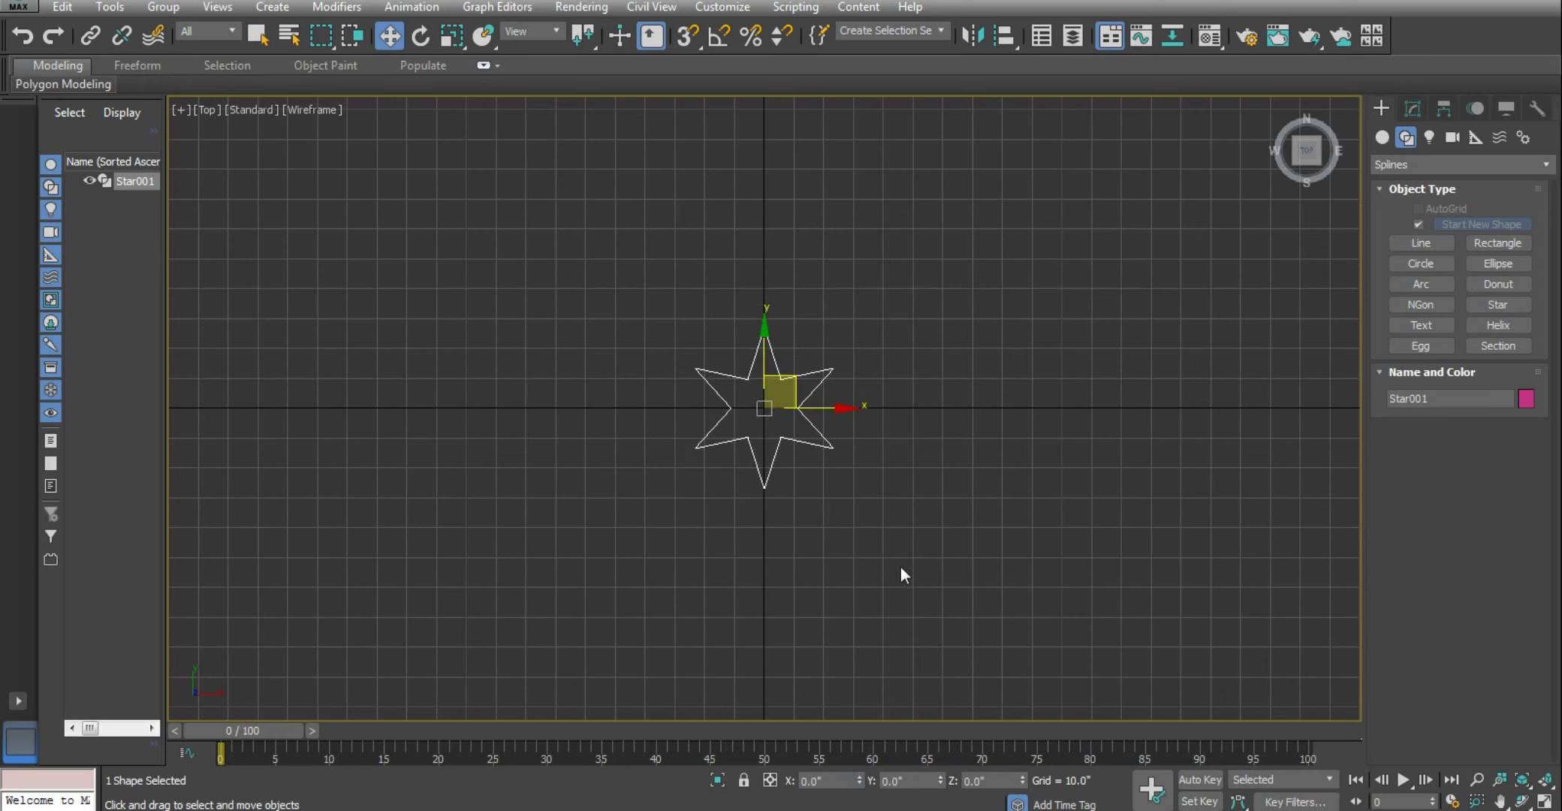
Inspect the star in an orbited Perspective view, then return to a maximized Top view
{"action": "key", "text": "alt+w"}
{"action": "right_click", "coordinate": [1063, 623]}
{"action": "key", "text": "alt+w"}
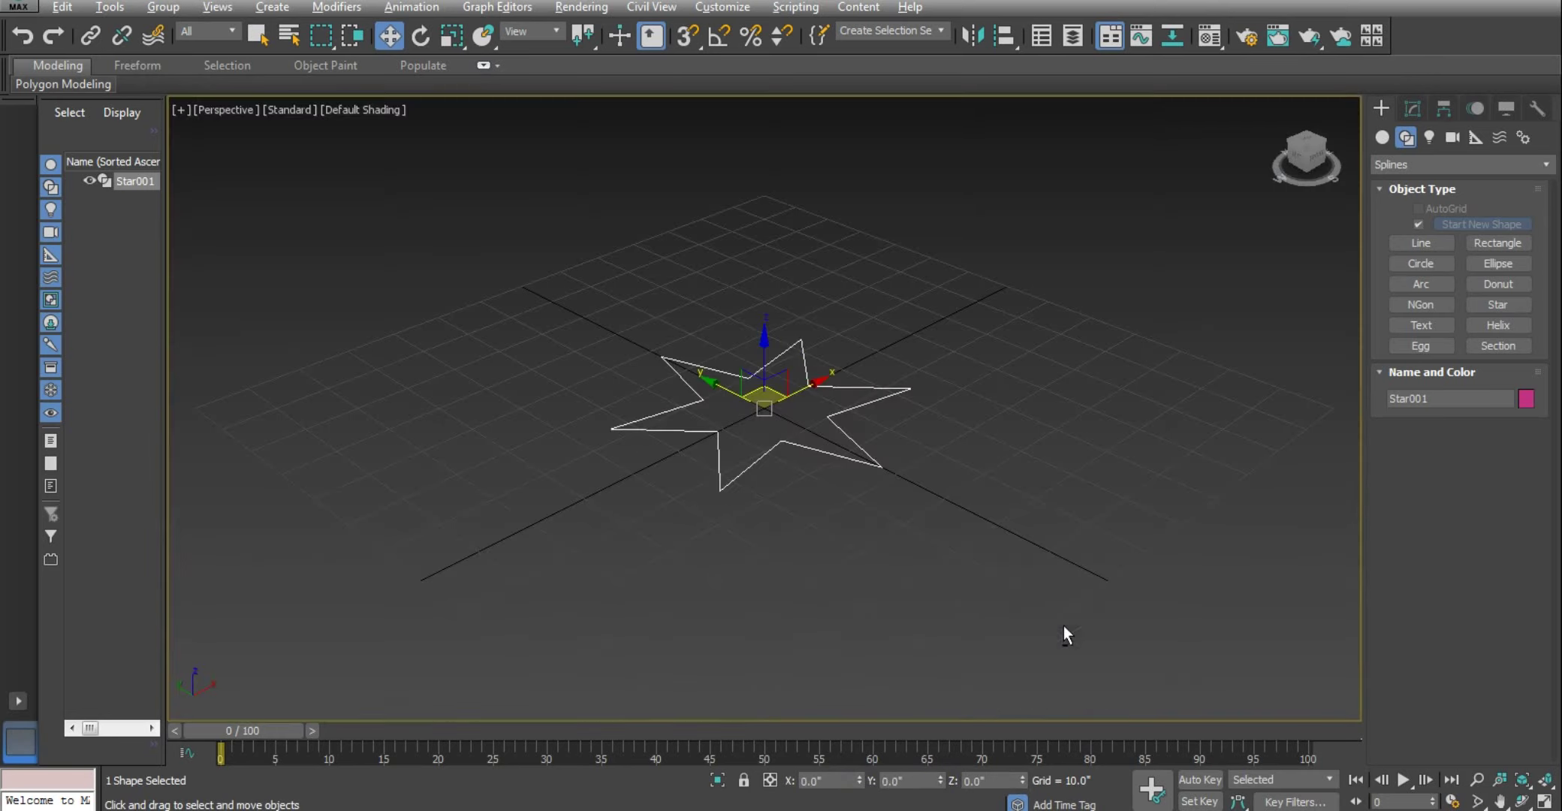
{"action": "middle_click_drag", "start_coordinate": [937, 477], "coordinate": [866, 623], "text": "alt"}
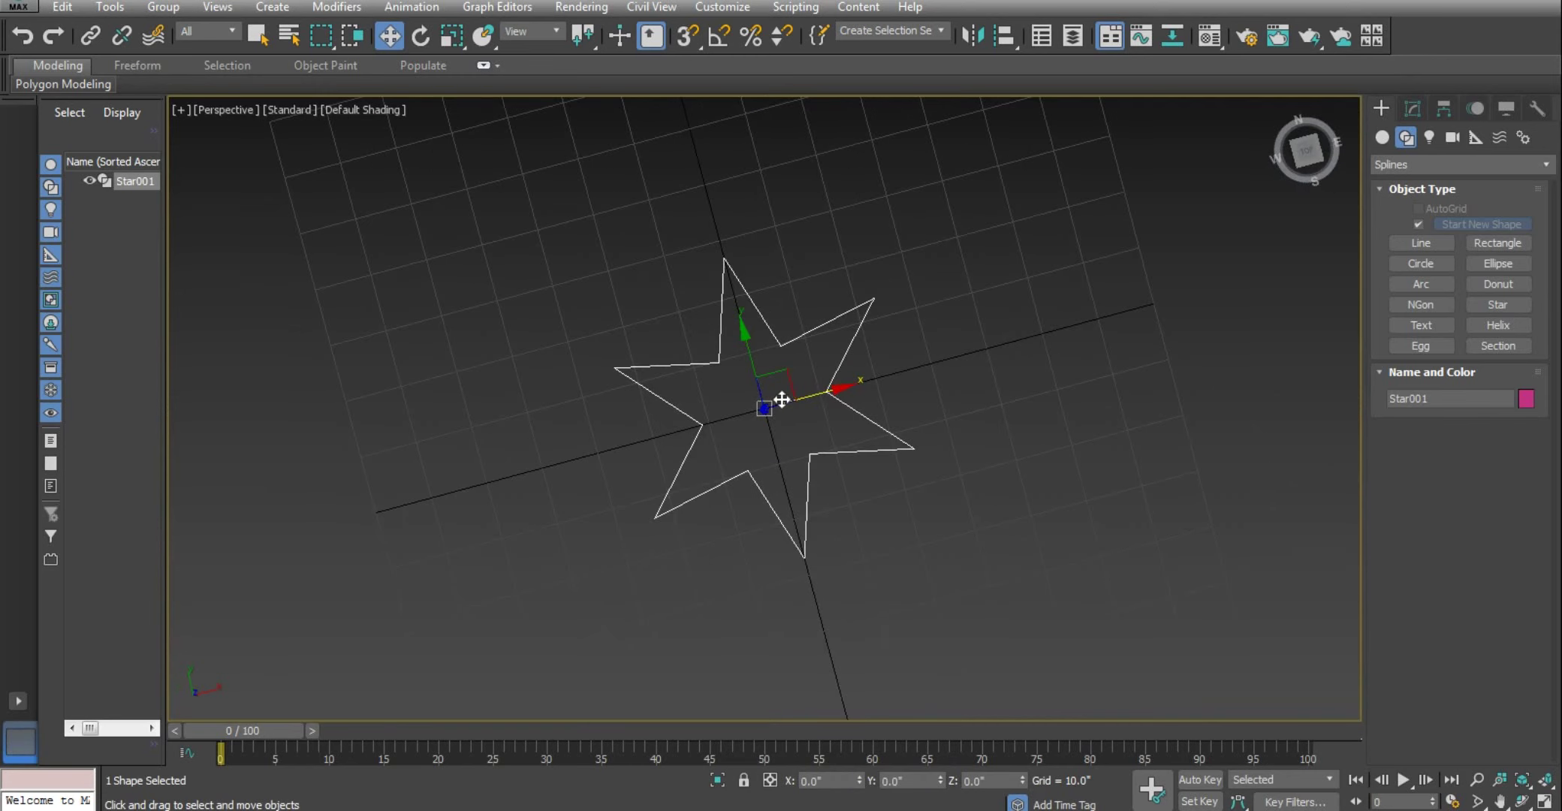
{"action": "key", "text": "alt+w"}
{"action": "right_click", "coordinate": [621, 330]}
{"action": "key", "text": "alt+w"}
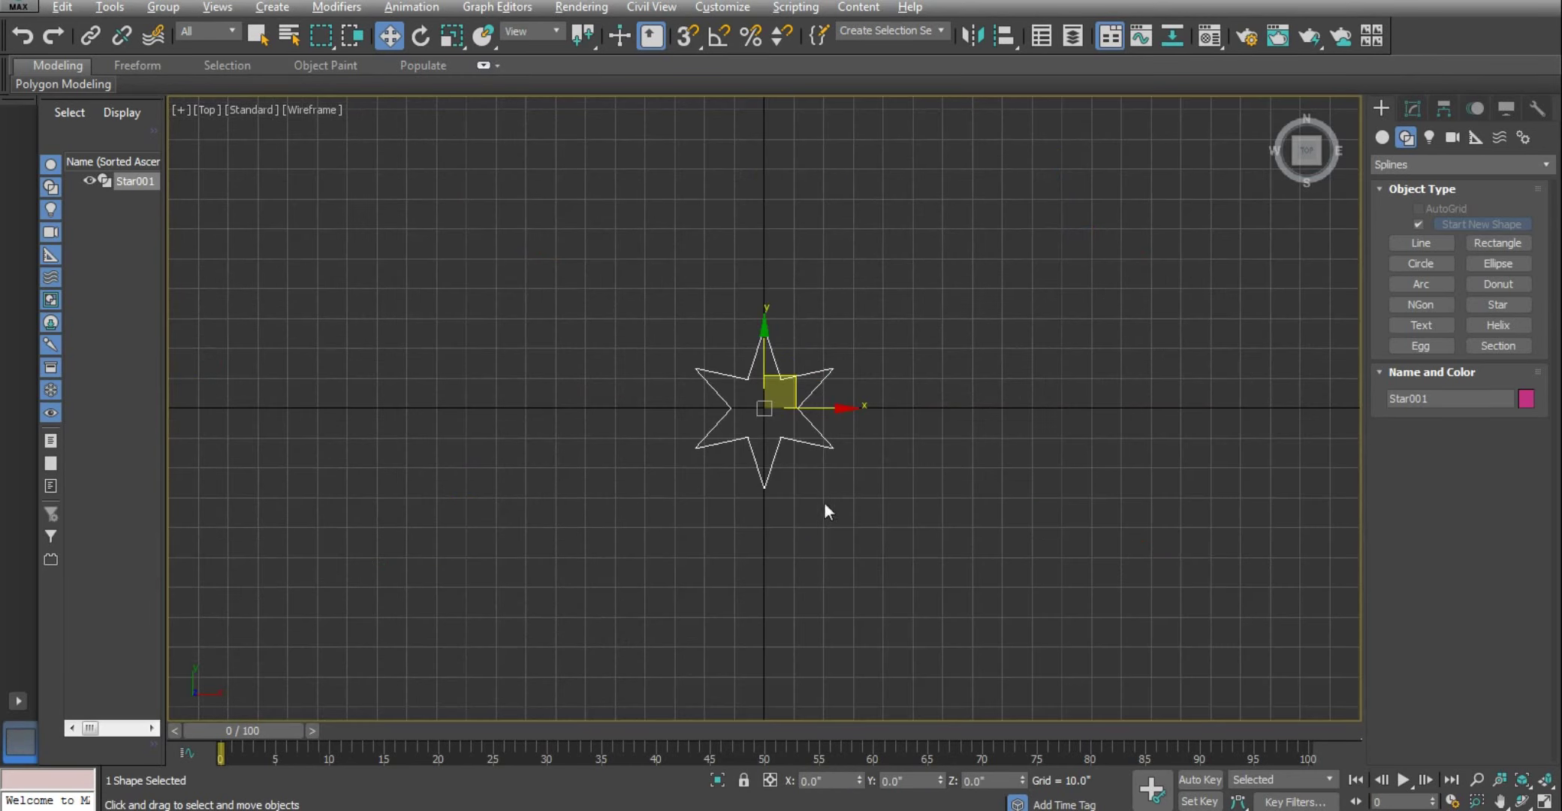
{"action": "scroll", "coordinate": [802, 410], "scroll_direction": "up", "scroll_amount": 5}
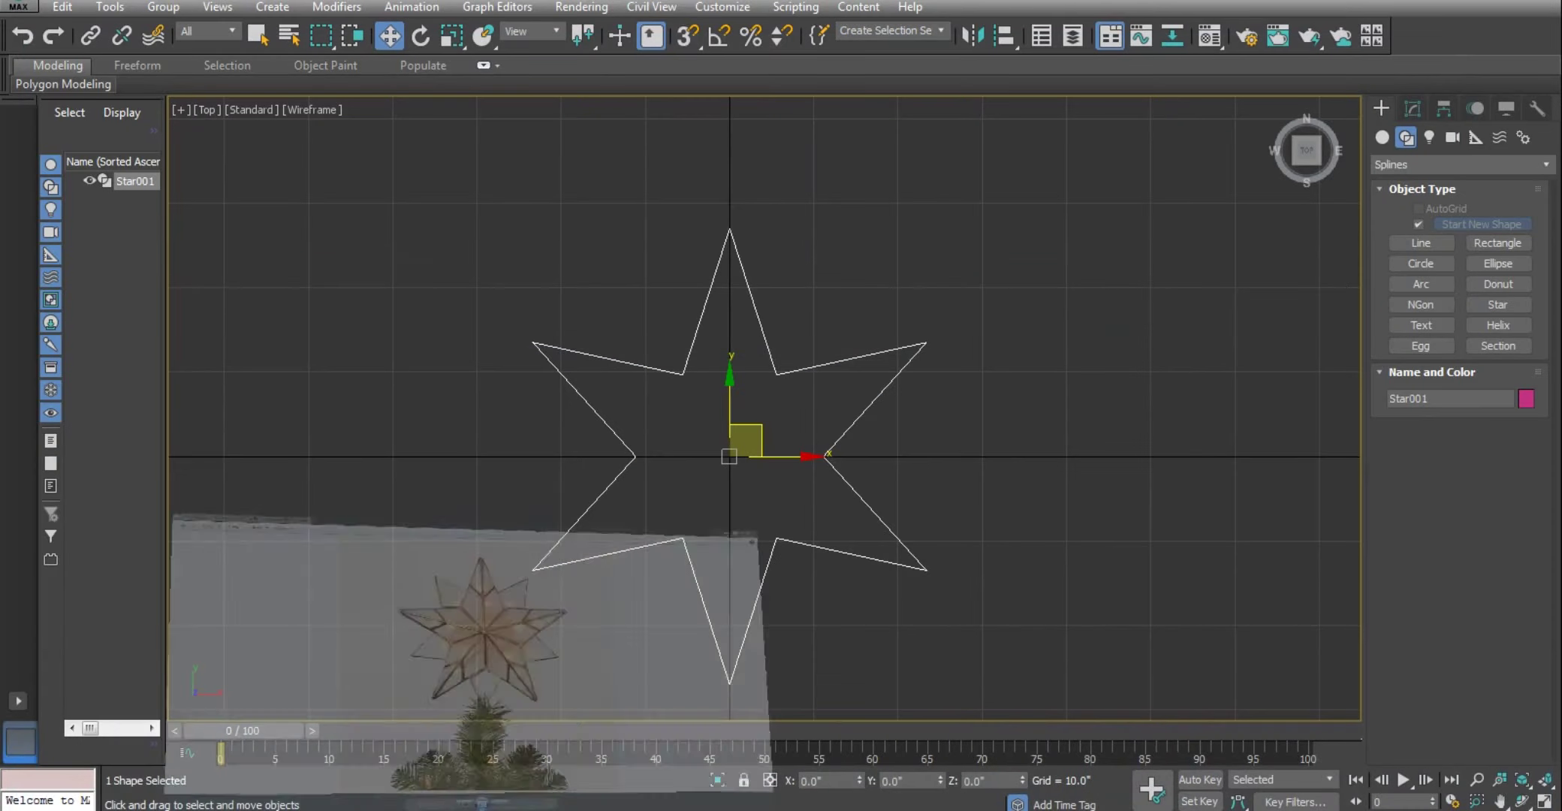
Set the star to 5 points, test and undo a rotation, and enable angle snap
{"action": "left_click", "coordinate": [1413, 107]}
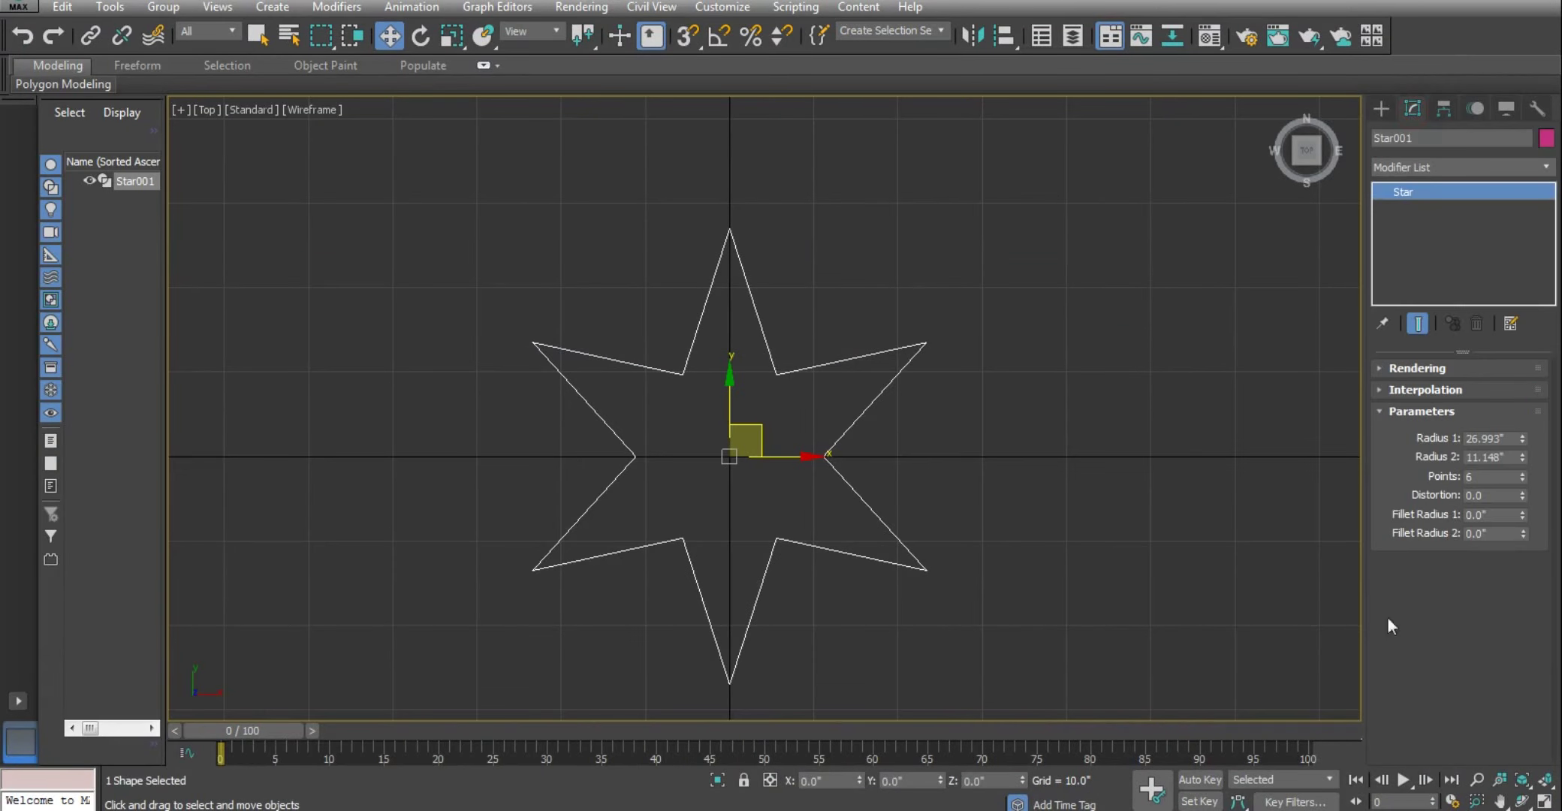
{"action": "left_click", "coordinate": [1522, 480]}
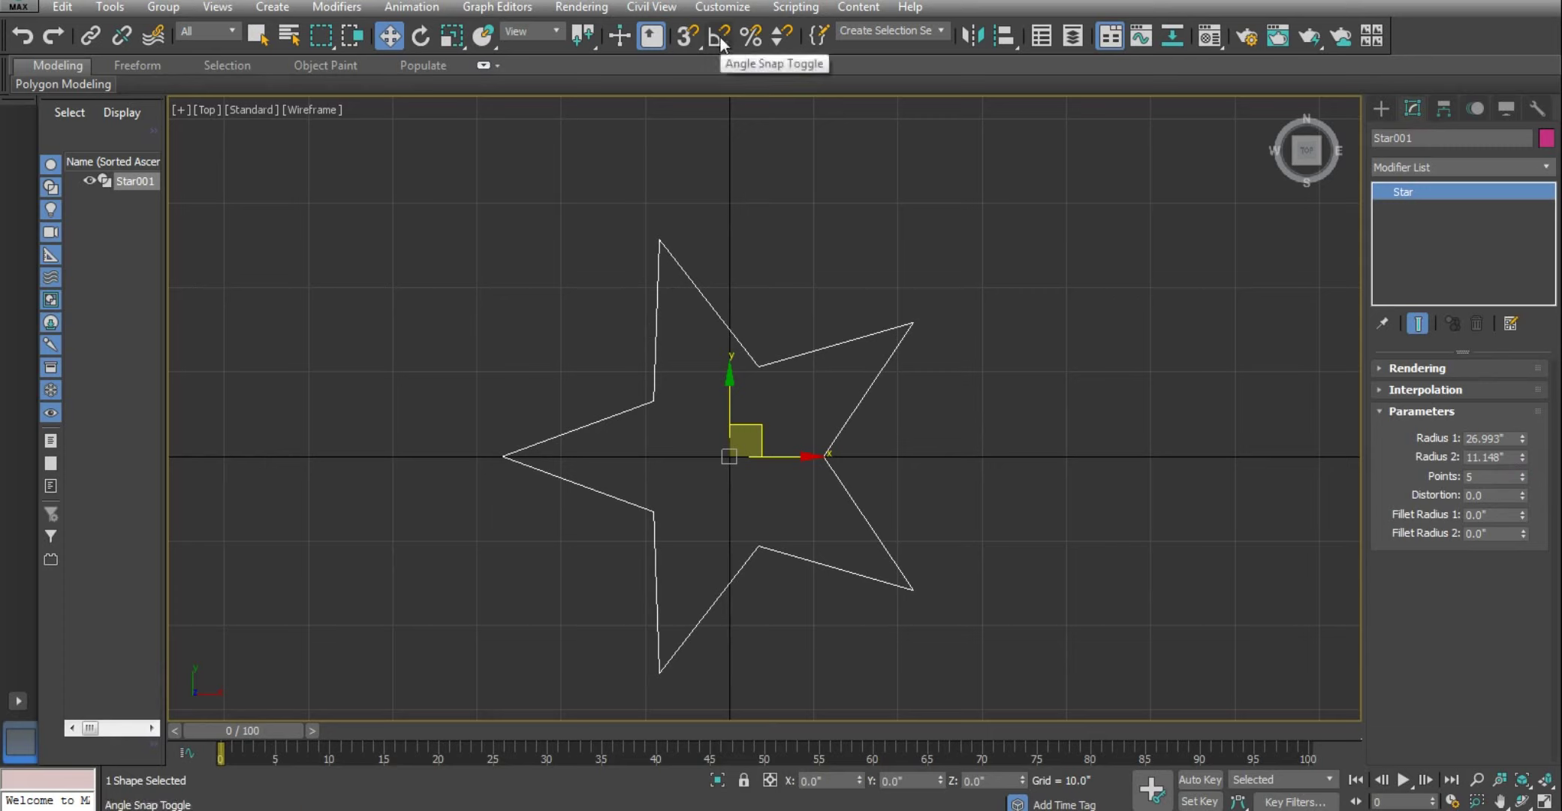
{"action": "left_click", "coordinate": [420, 36]}
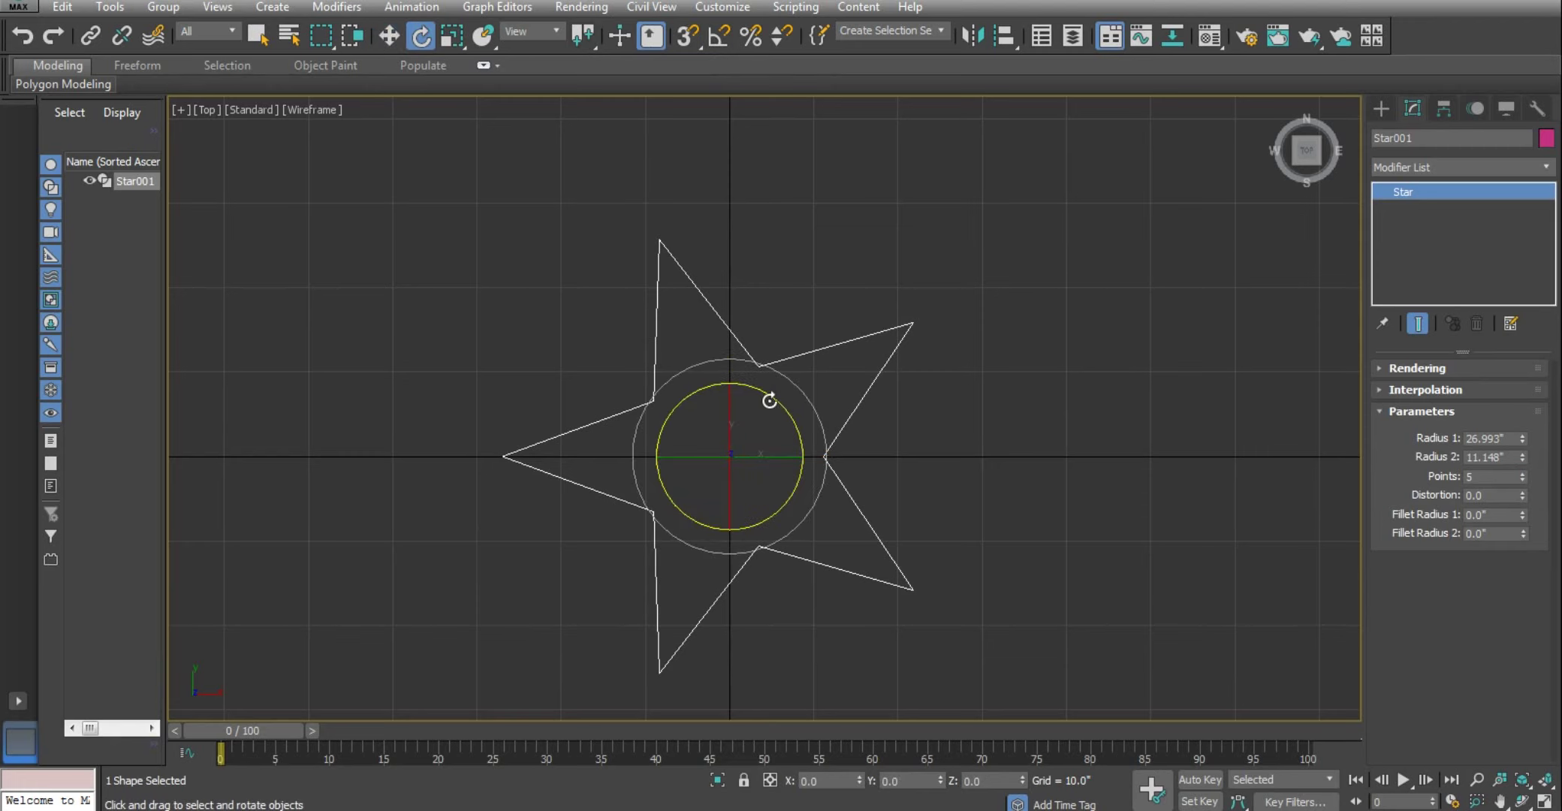
{"action": "left_click_drag", "start_coordinate": [769, 400], "coordinate": [795, 431]}
{"action": "key", "text": "ctrl+z"}
{"action": "left_click", "coordinate": [719, 37]}
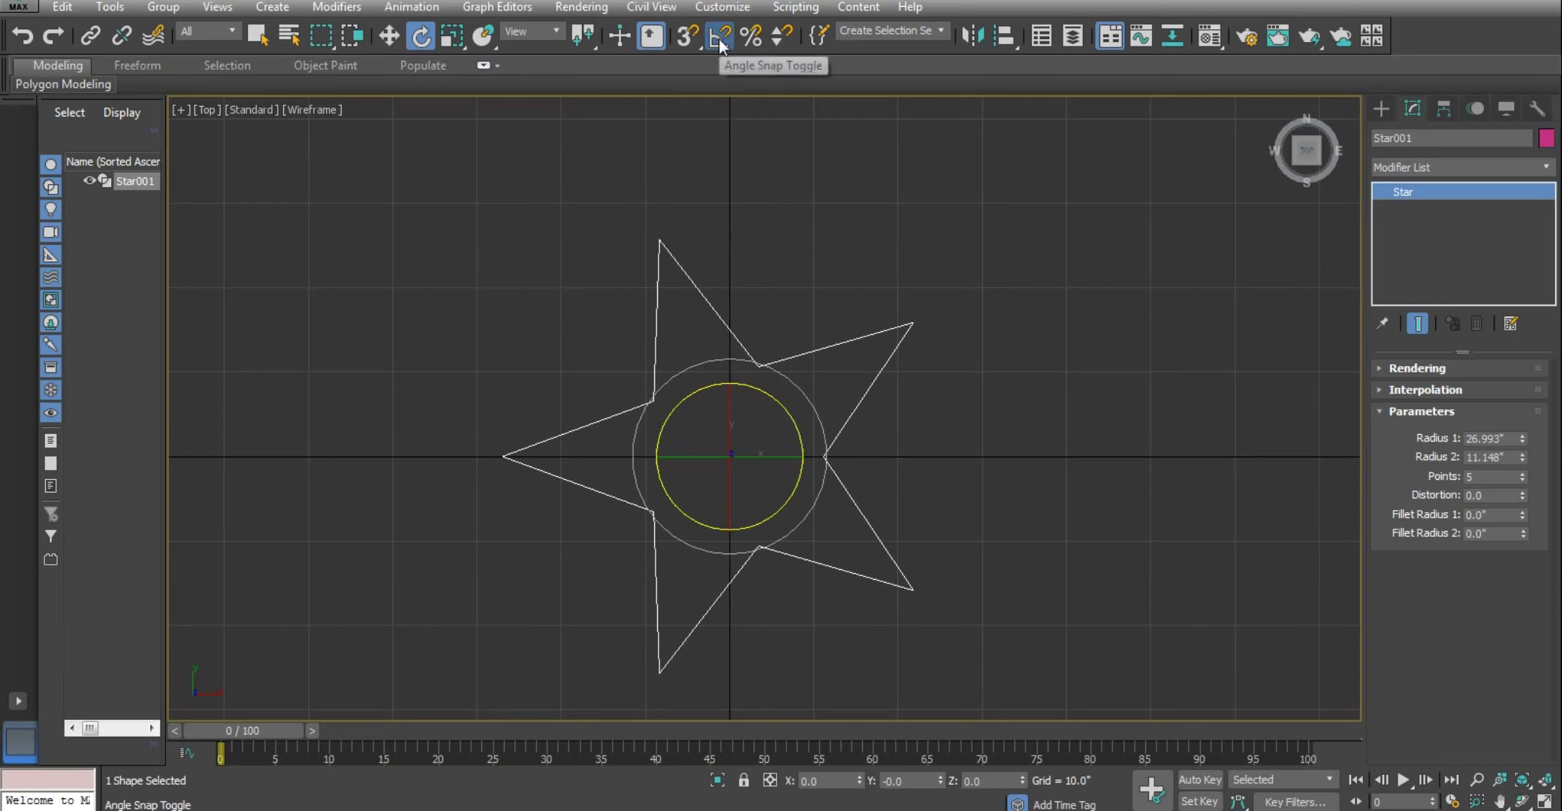
Review the snap settings and trial-rotate the star about its centre
{"action": "right_click", "coordinate": [718, 41]}
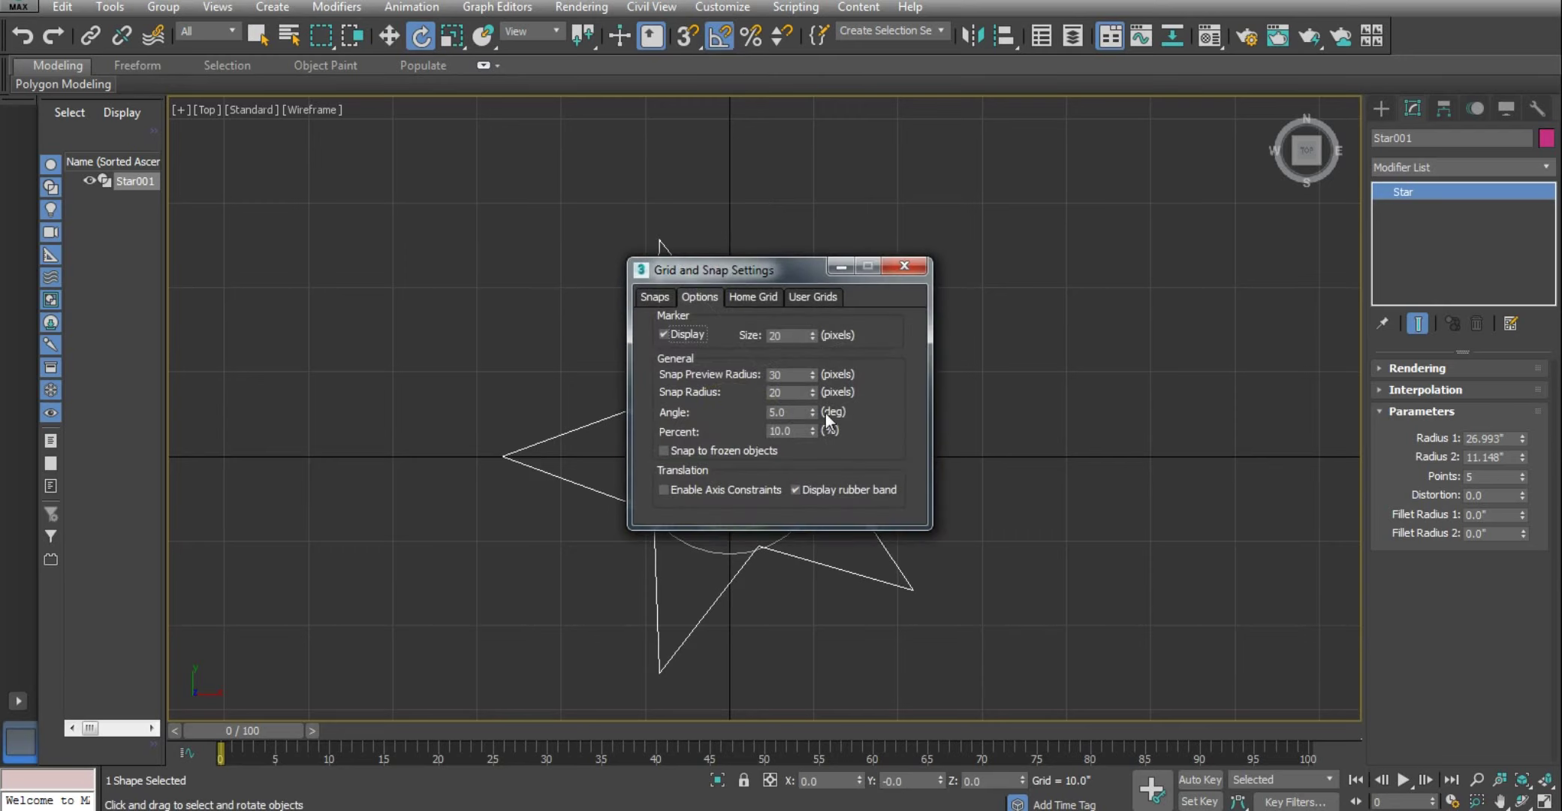
{"action": "left_click", "coordinate": [905, 268]}
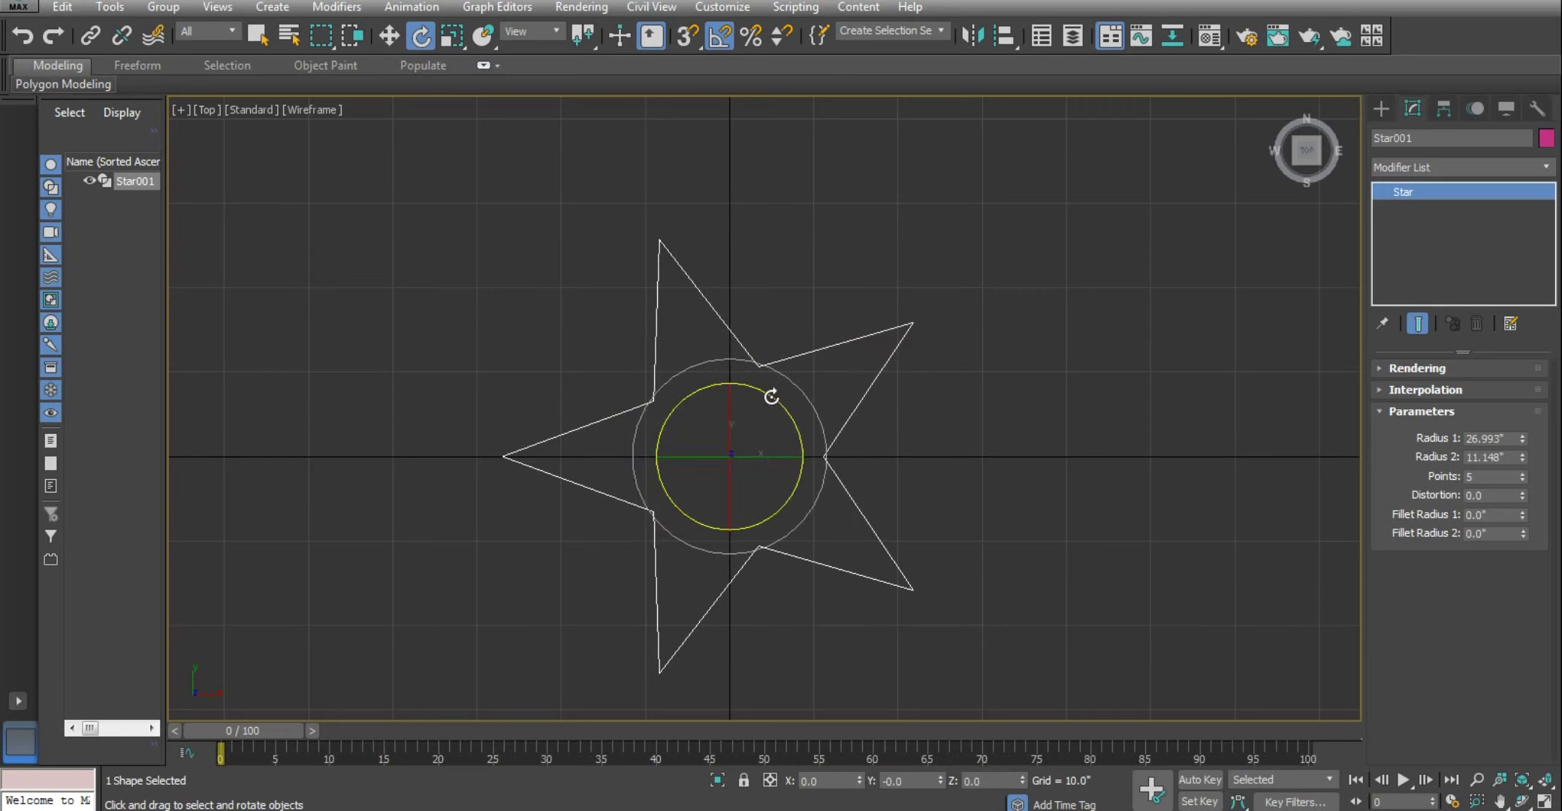
{"action": "left_click_drag", "start_coordinate": [771, 396], "coordinate": [786, 407]}
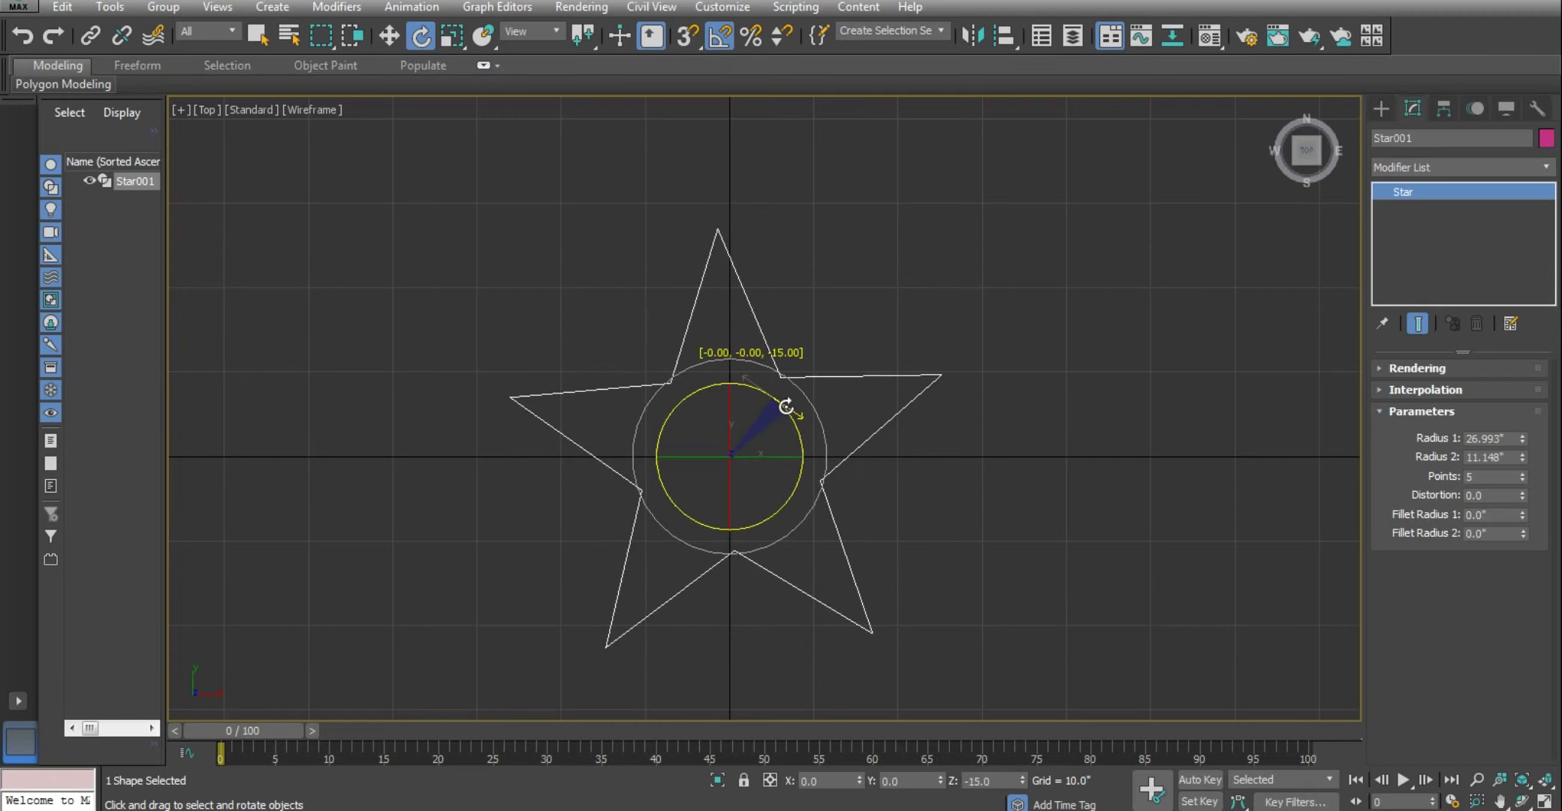
{"action": "left_click_drag", "start_coordinate": [785, 406], "coordinate": [786, 406]}
Set the snap angle to 1° and rotate the star so a point faces up
{"action": "right_click", "coordinate": [719, 36]}
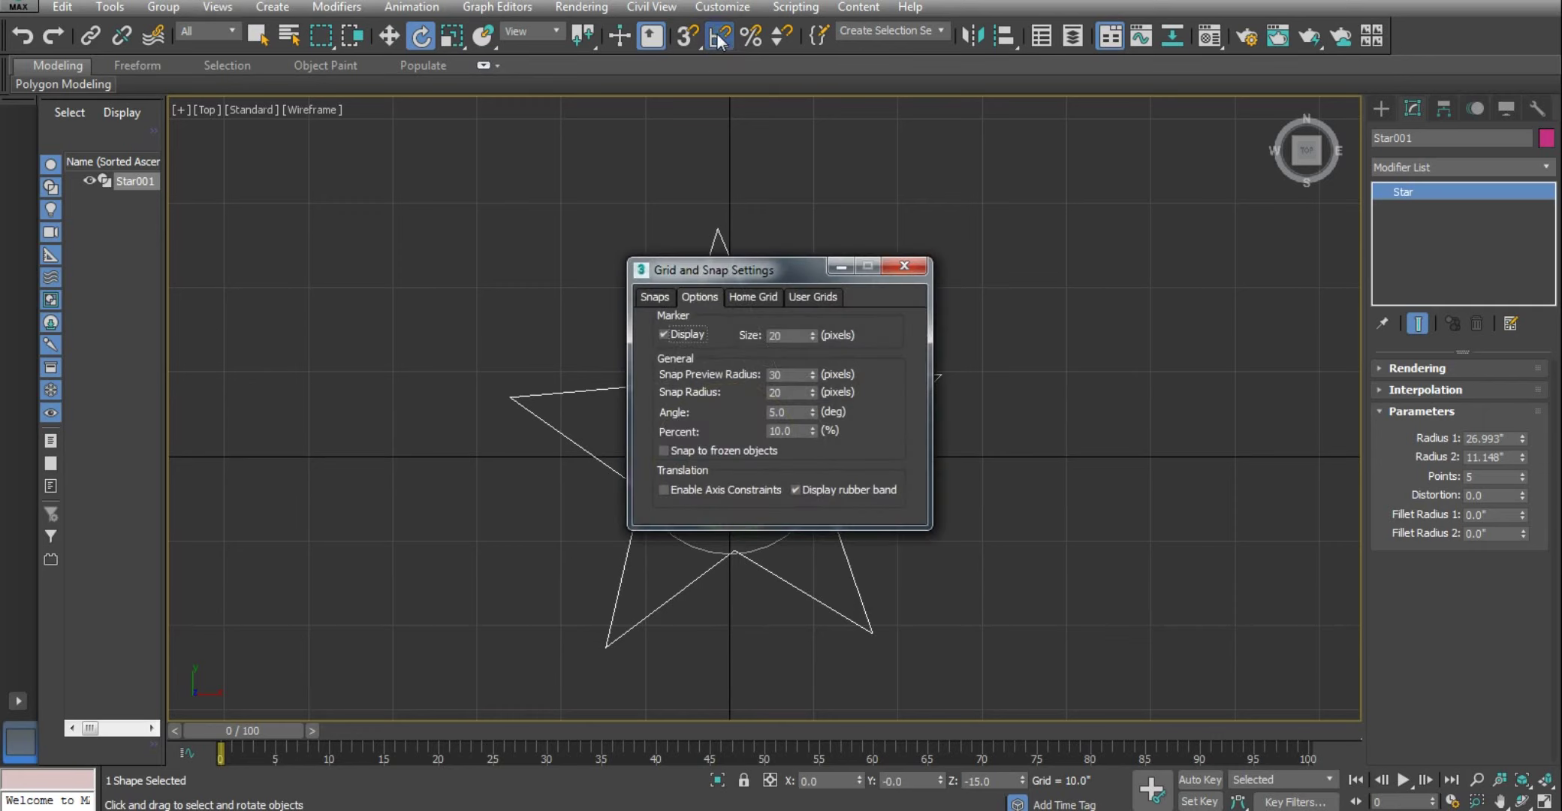
{"action": "double_click", "coordinate": [803, 412]}
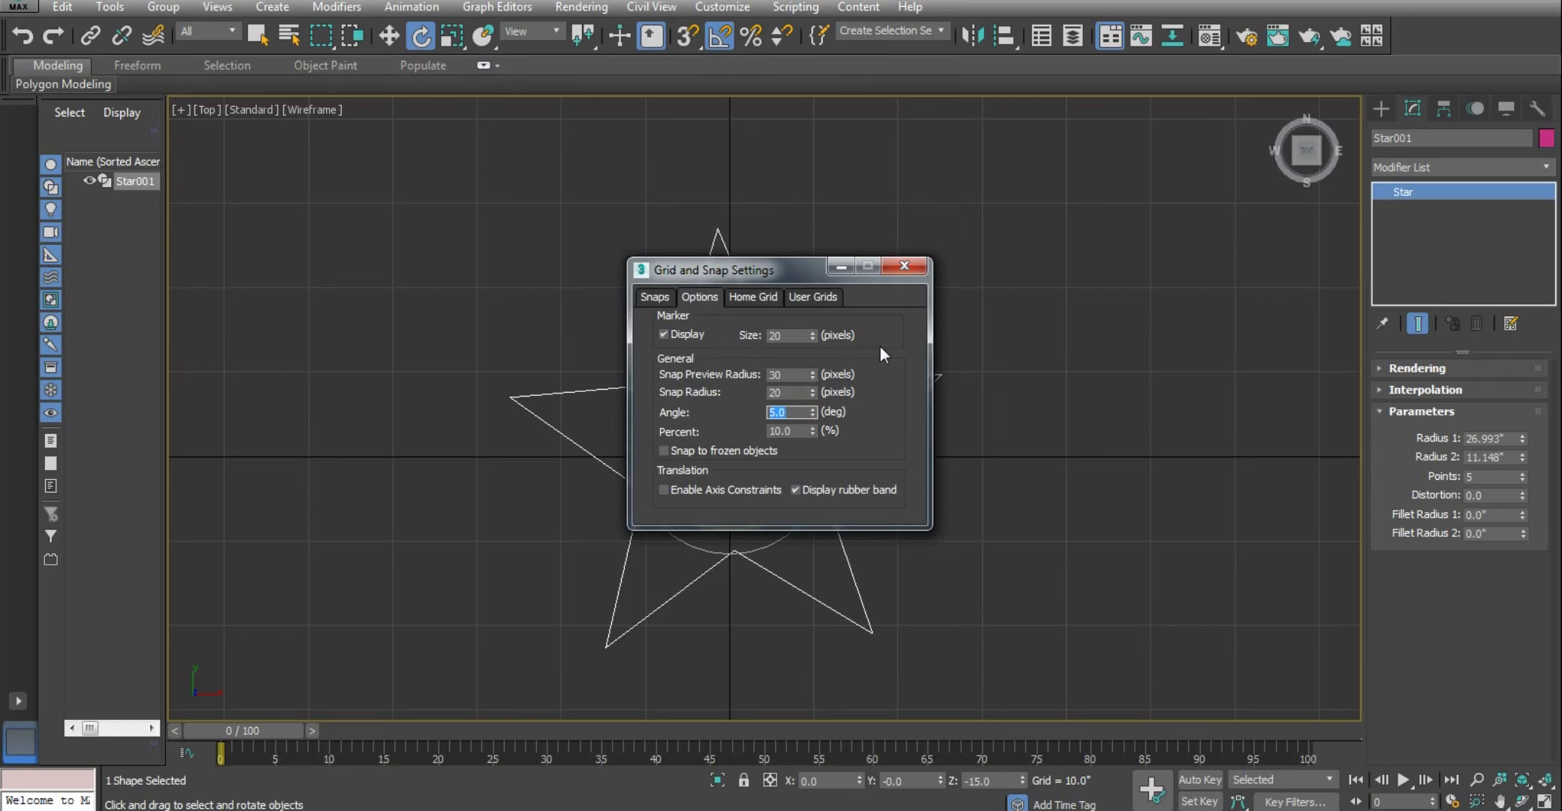
{"action": "type", "text": "1"}
{"action": "key", "text": "Return"}
{"action": "left_click", "coordinate": [900, 271]}
{"action": "left_click_drag", "start_coordinate": [787, 412], "coordinate": [786, 409]}
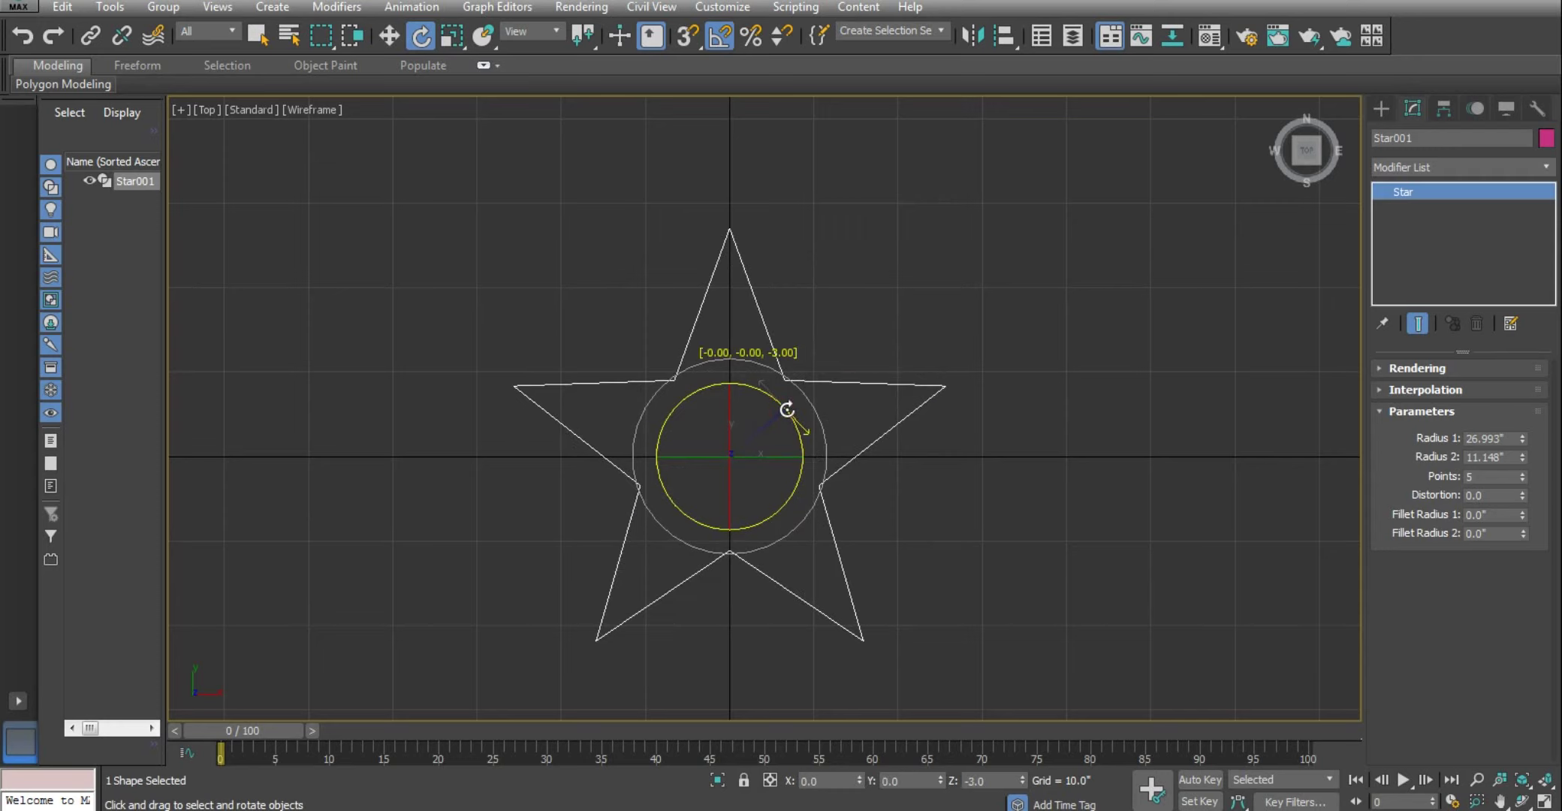
{"action": "scroll", "coordinate": [732, 176], "scroll_direction": "up", "scroll_amount": 5}
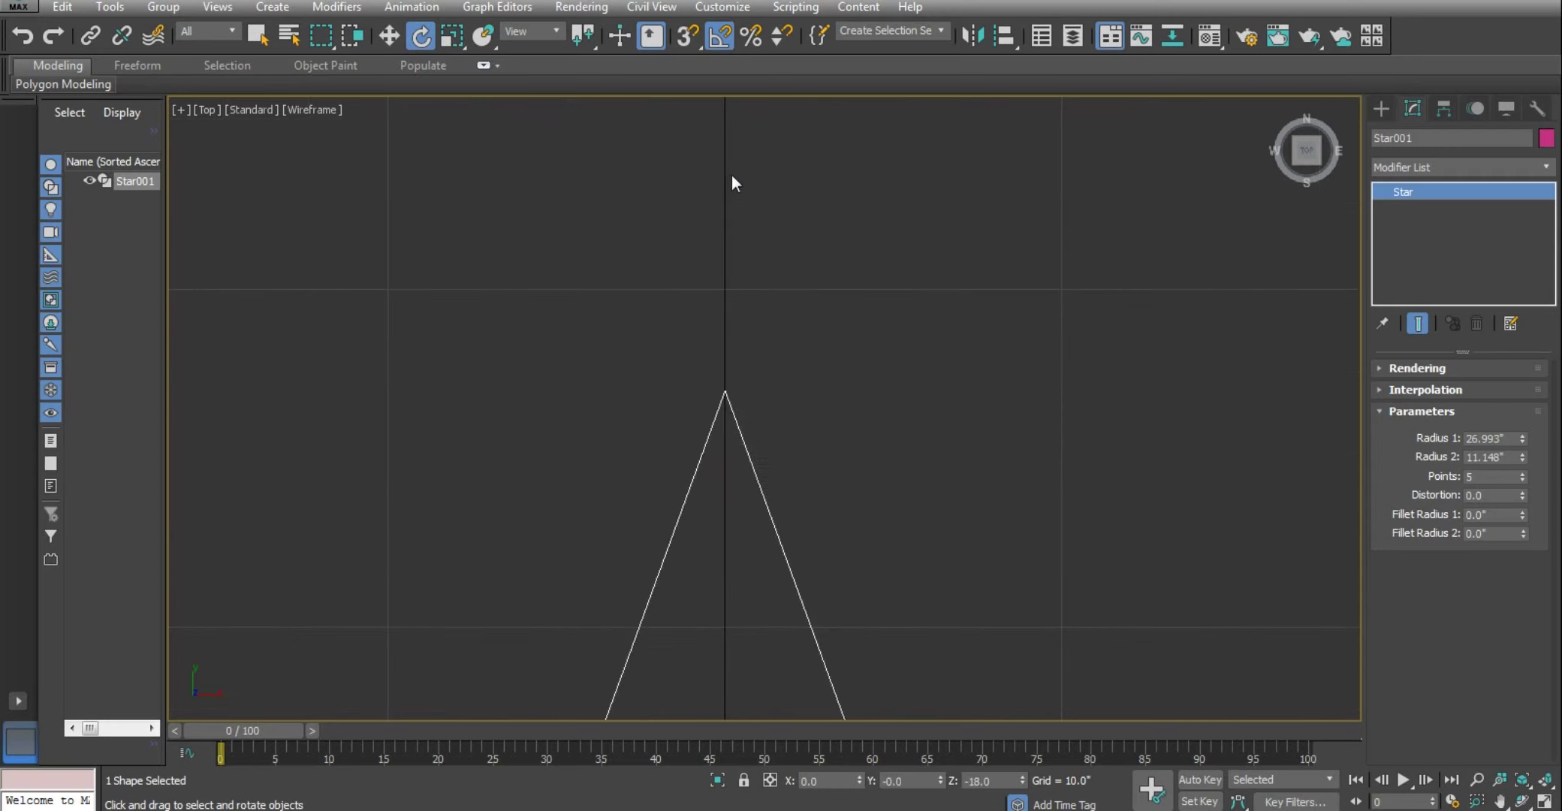
{"action": "scroll", "coordinate": [750, 456], "scroll_direction": "up", "scroll_amount": 2}
{"action": "scroll", "coordinate": [670, 308], "scroll_direction": "up", "scroll_amount": 2}
{"action": "scroll", "coordinate": [659, 184], "scroll_direction": "down", "scroll_amount": 2}
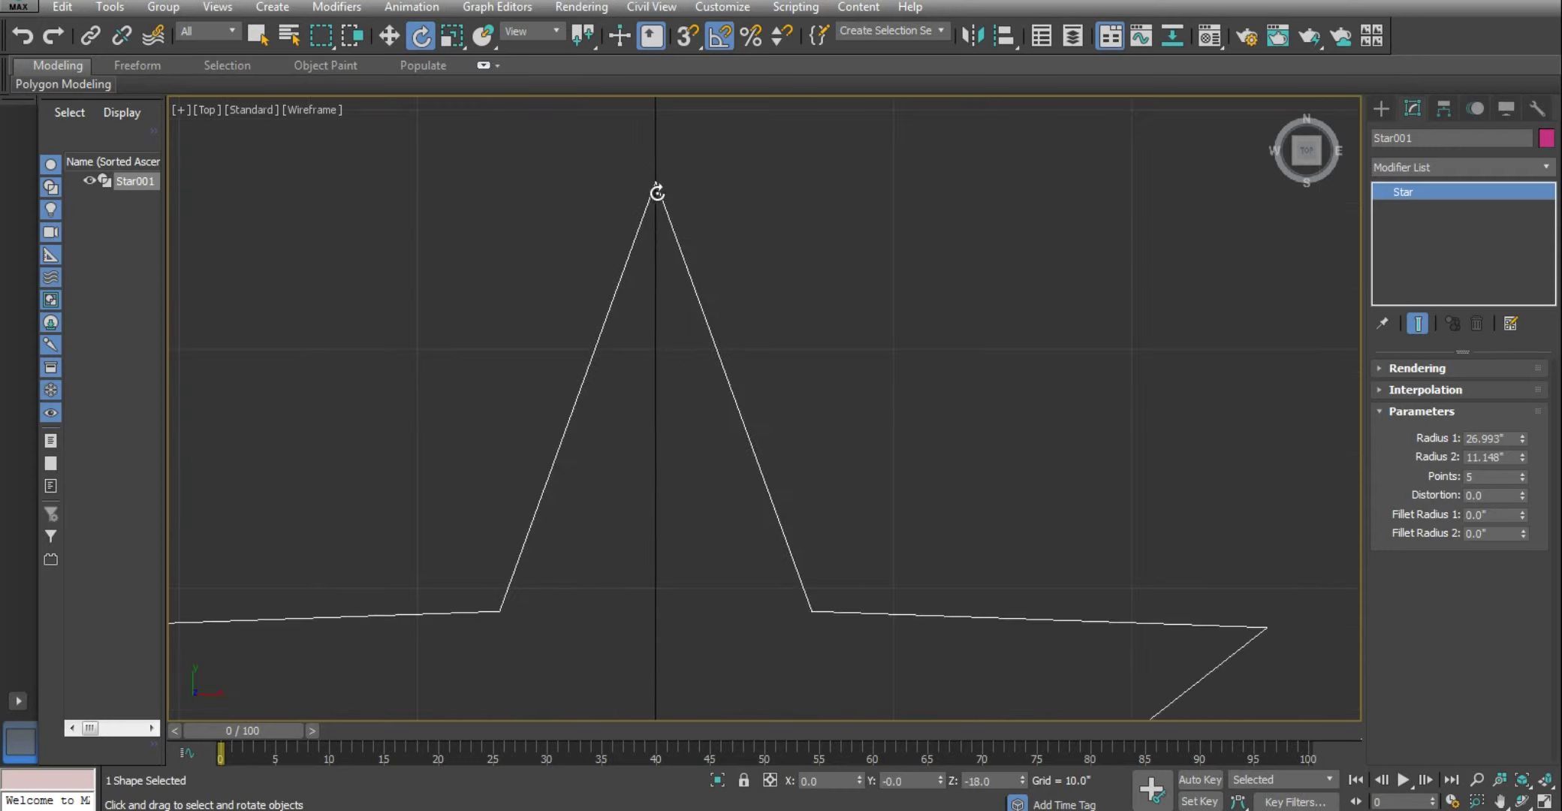
{"action": "scroll", "coordinate": [655, 191], "scroll_direction": "down", "scroll_amount": 5}
{"action": "scroll", "coordinate": [728, 361], "scroll_direction": "up", "scroll_amount": 2}
{"action": "scroll", "coordinate": [728, 402], "scroll_direction": "down", "scroll_amount": 2}
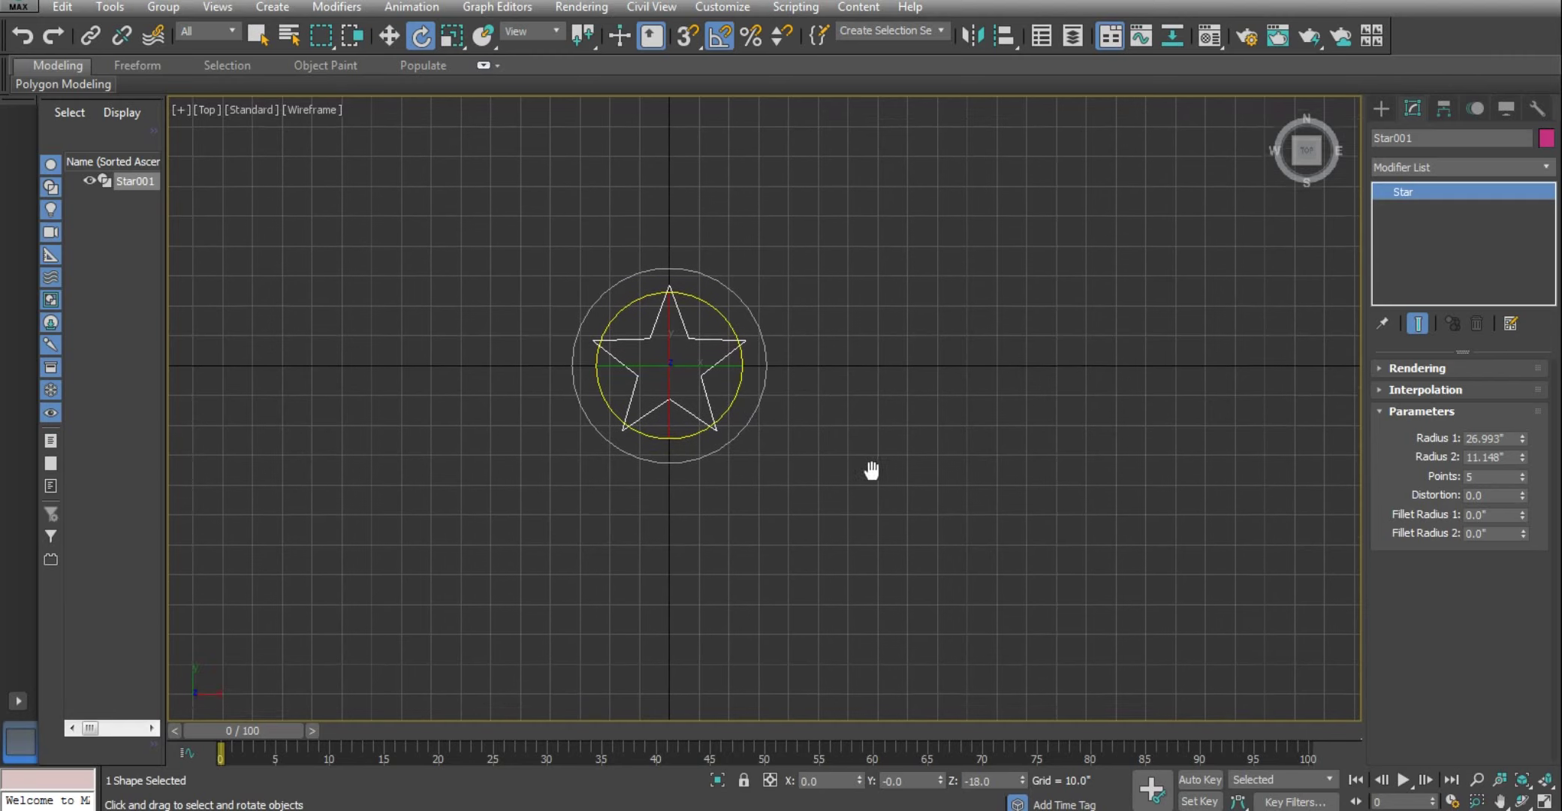
{"action": "middle_click_drag", "start_coordinate": [808, 464], "coordinate": [896, 470]}
{"action": "scroll", "coordinate": [787, 342], "scroll_direction": "up", "scroll_amount": 4}
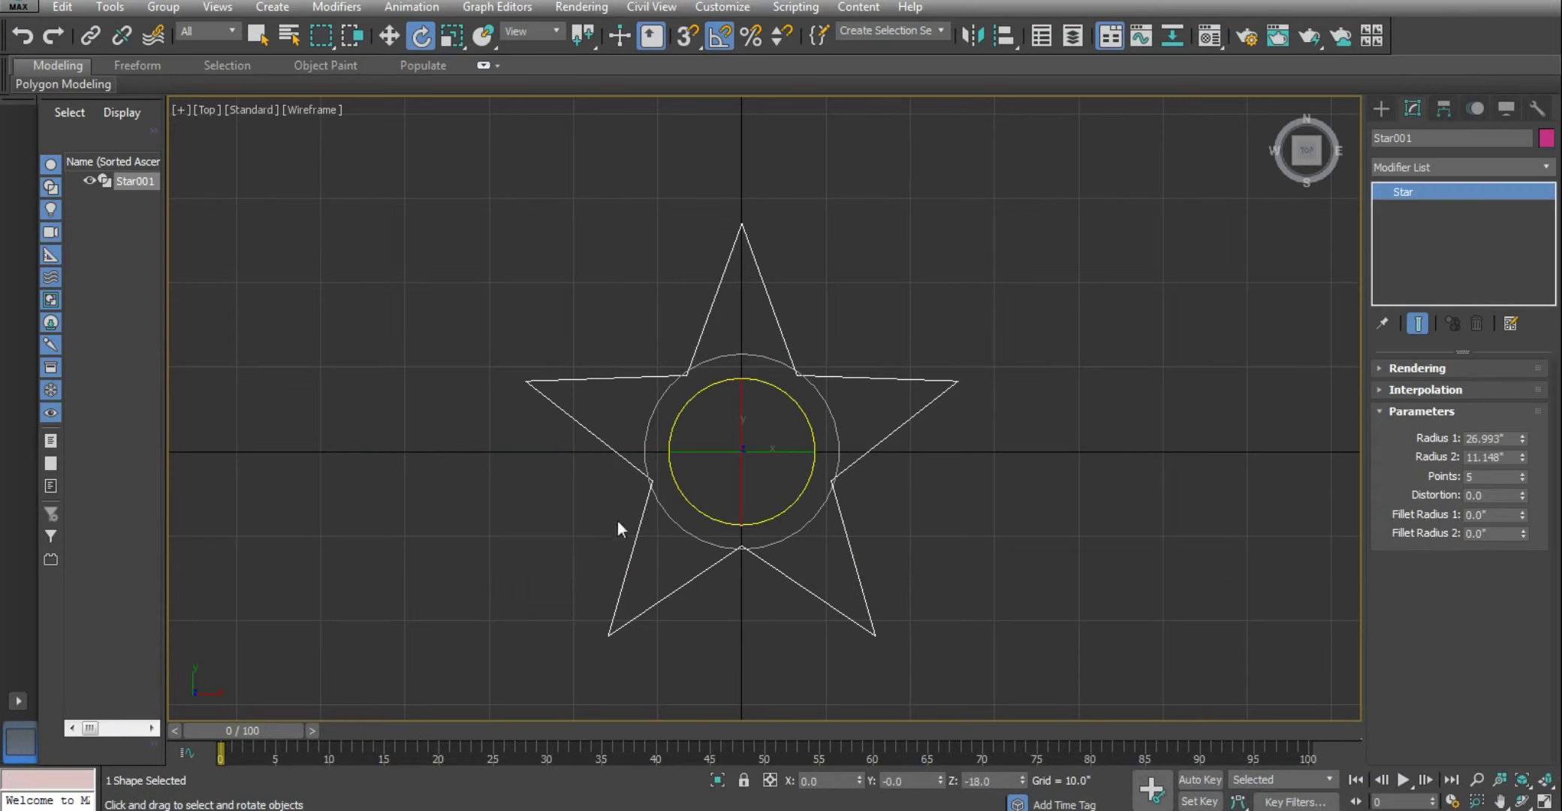
Add an Edit Spline modifier to Star001 and work at its Vertex sub-object level
{"action": "left_click", "coordinate": [1422, 165]}
{"action": "type", "text": "esh"}
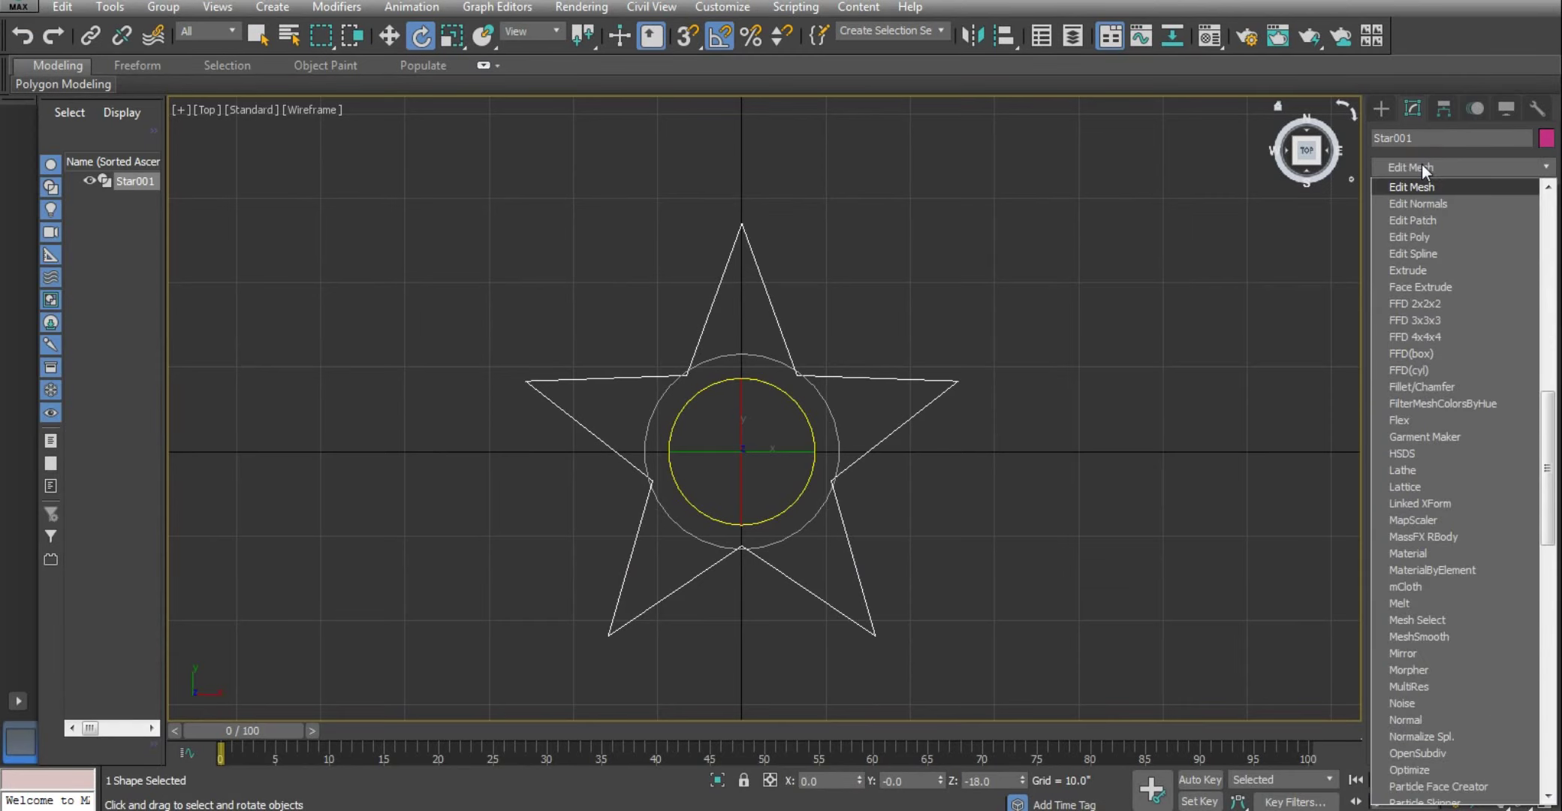
{"action": "left_click", "coordinate": [1424, 253]}
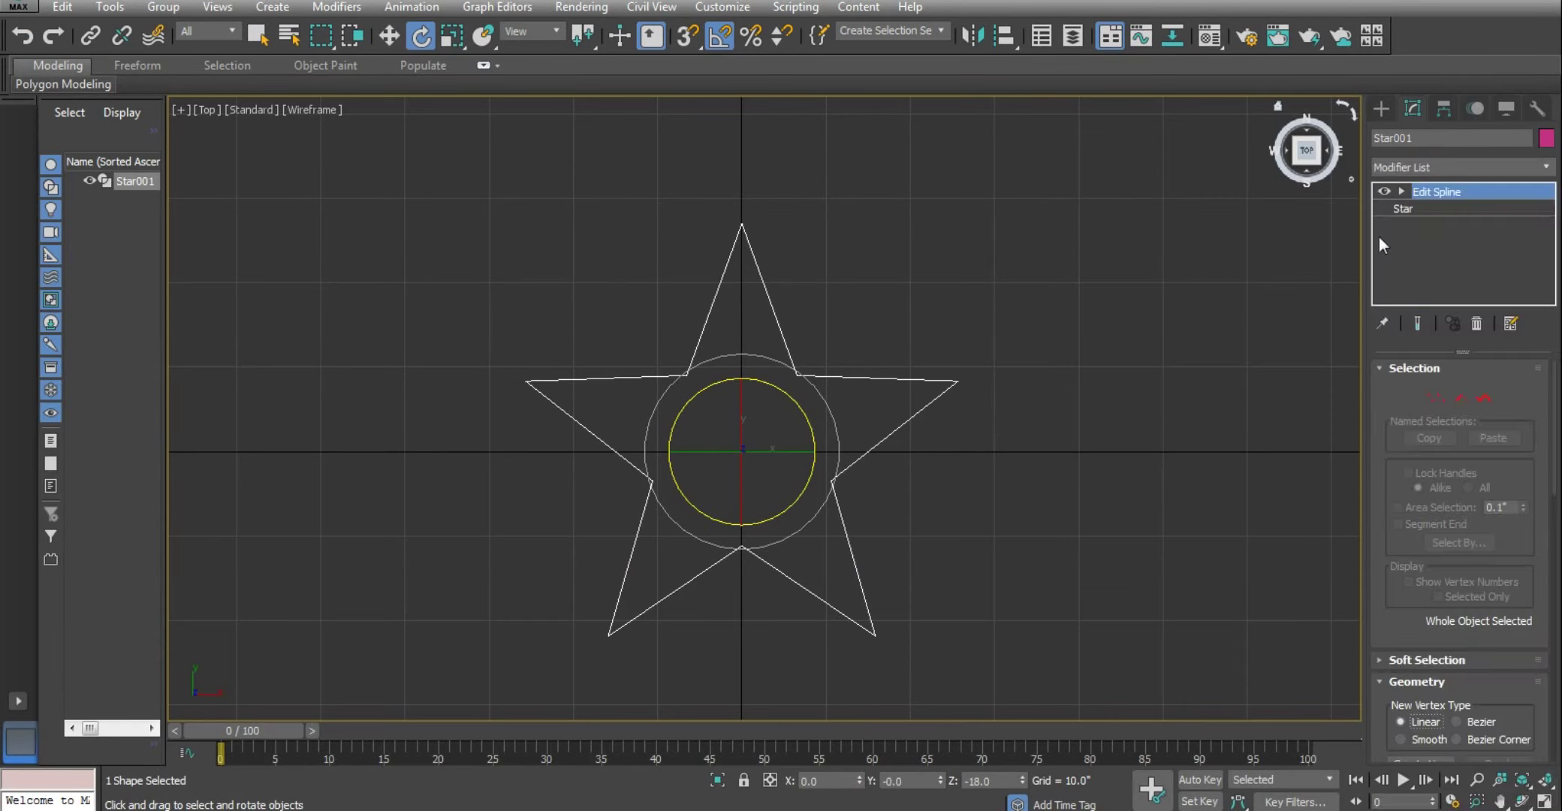
{"action": "left_click", "coordinate": [1401, 191]}
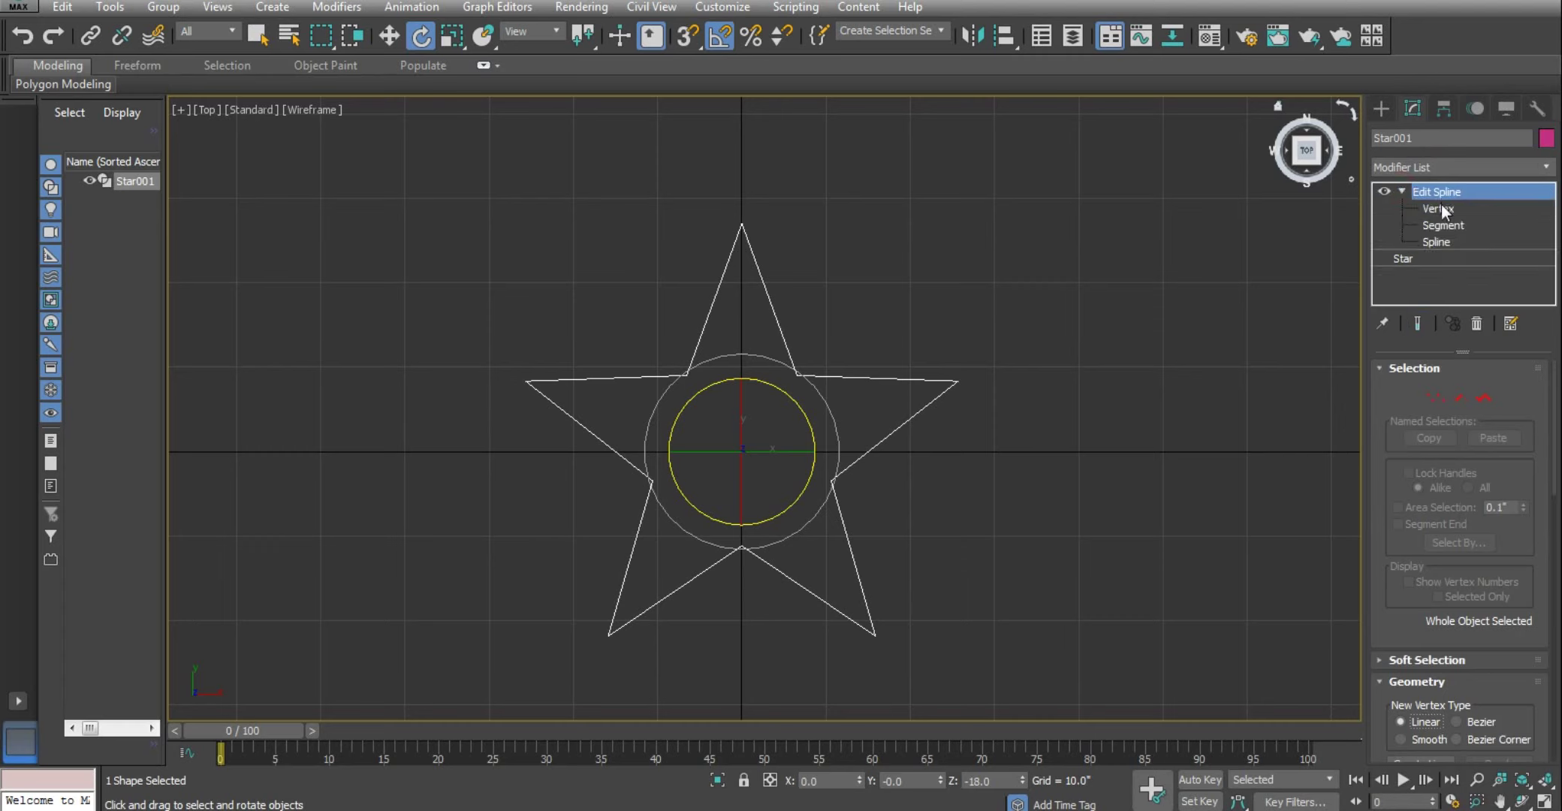
{"action": "left_click", "coordinate": [1441, 208]}
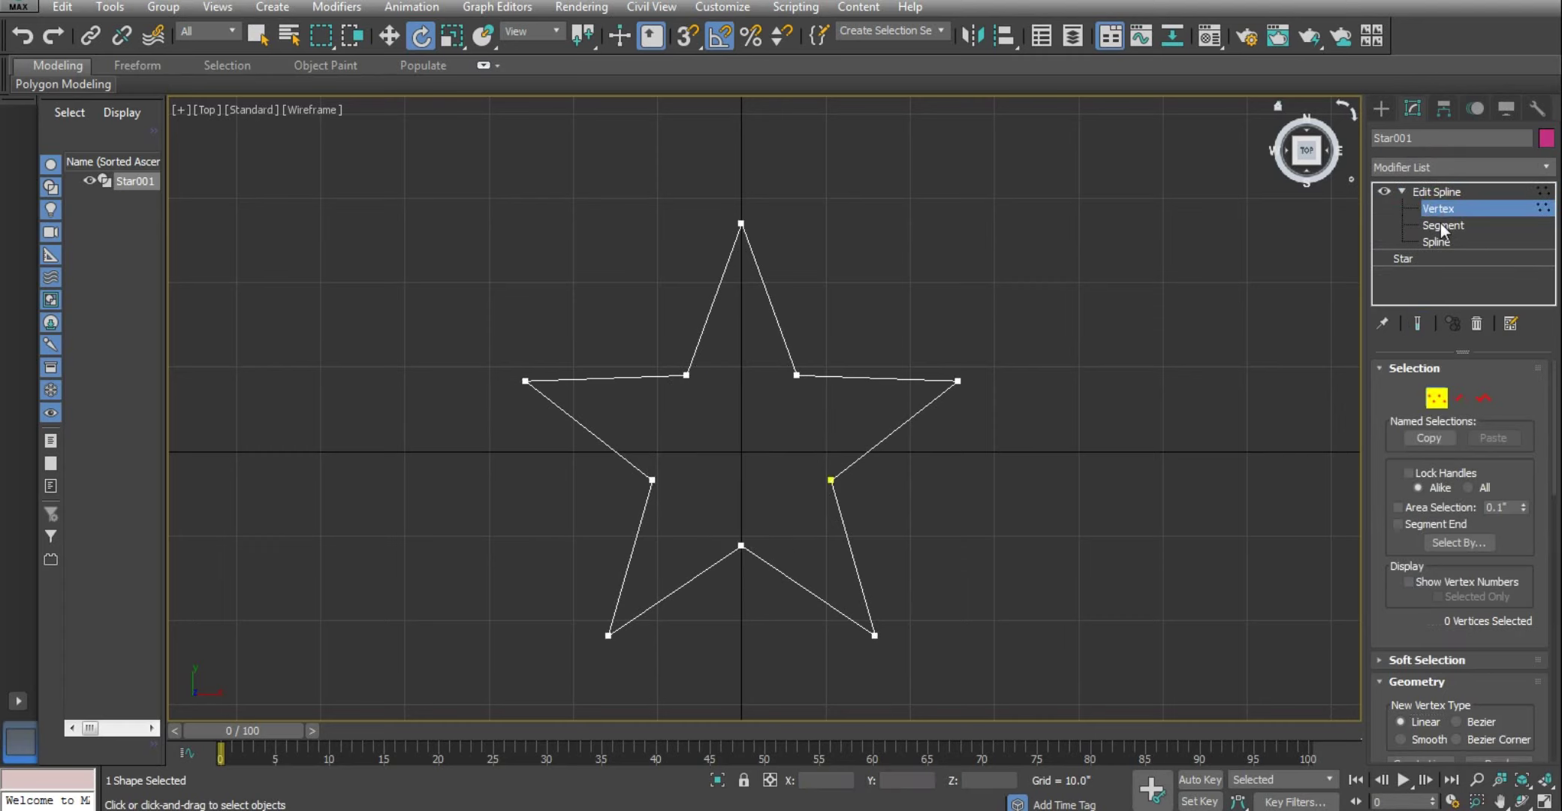
{"action": "left_click", "coordinate": [1442, 225]}
{"action": "left_click", "coordinate": [1443, 241]}
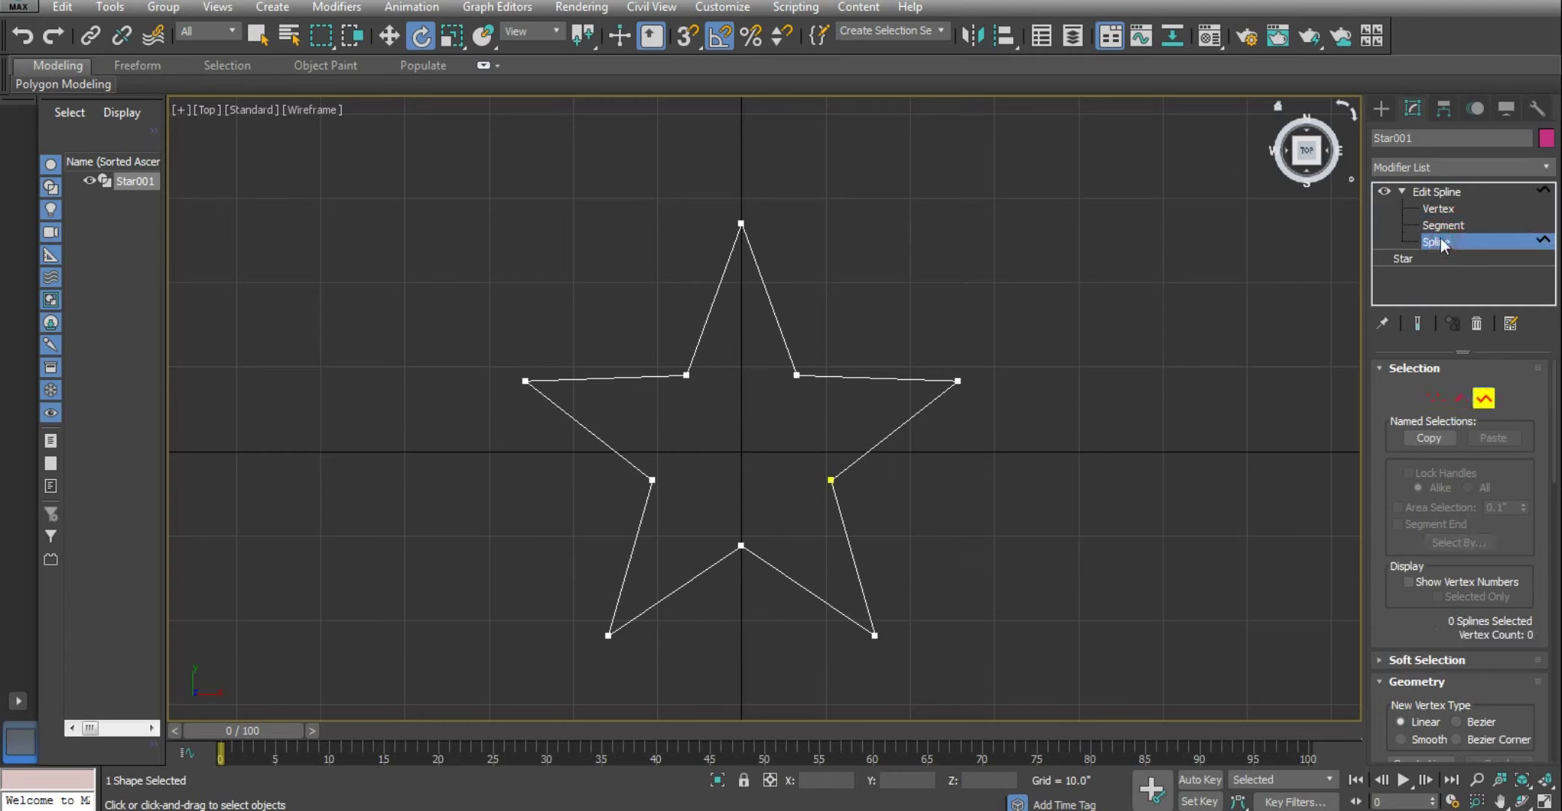
{"action": "left_click", "coordinate": [1441, 210]}
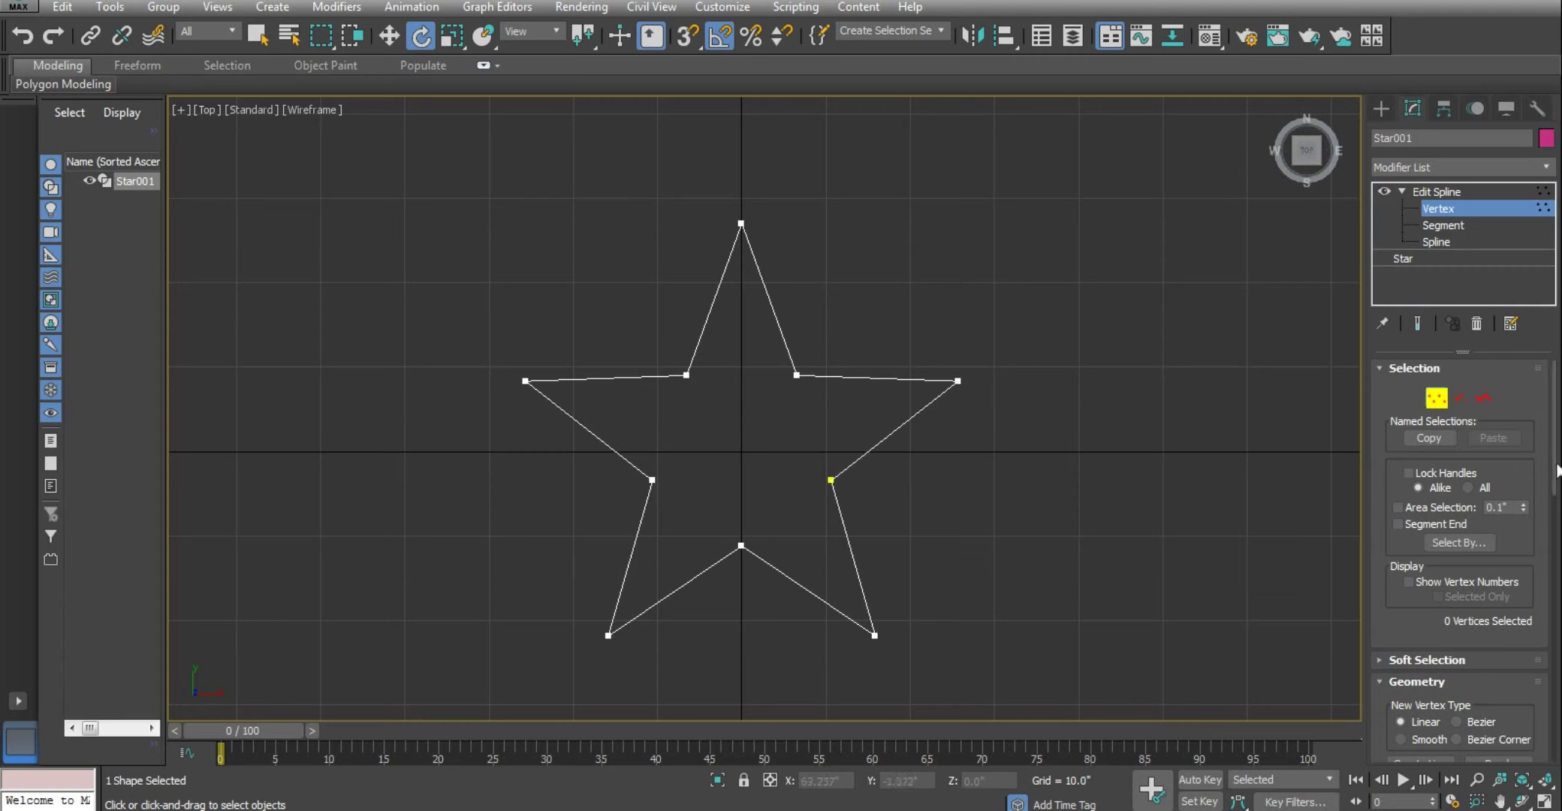
{"action": "scroll", "coordinate": [1401, 627], "scroll_direction": "down", "scroll_amount": 2}
{"action": "scroll", "coordinate": [1412, 593], "scroll_direction": "down", "scroll_amount": 3}
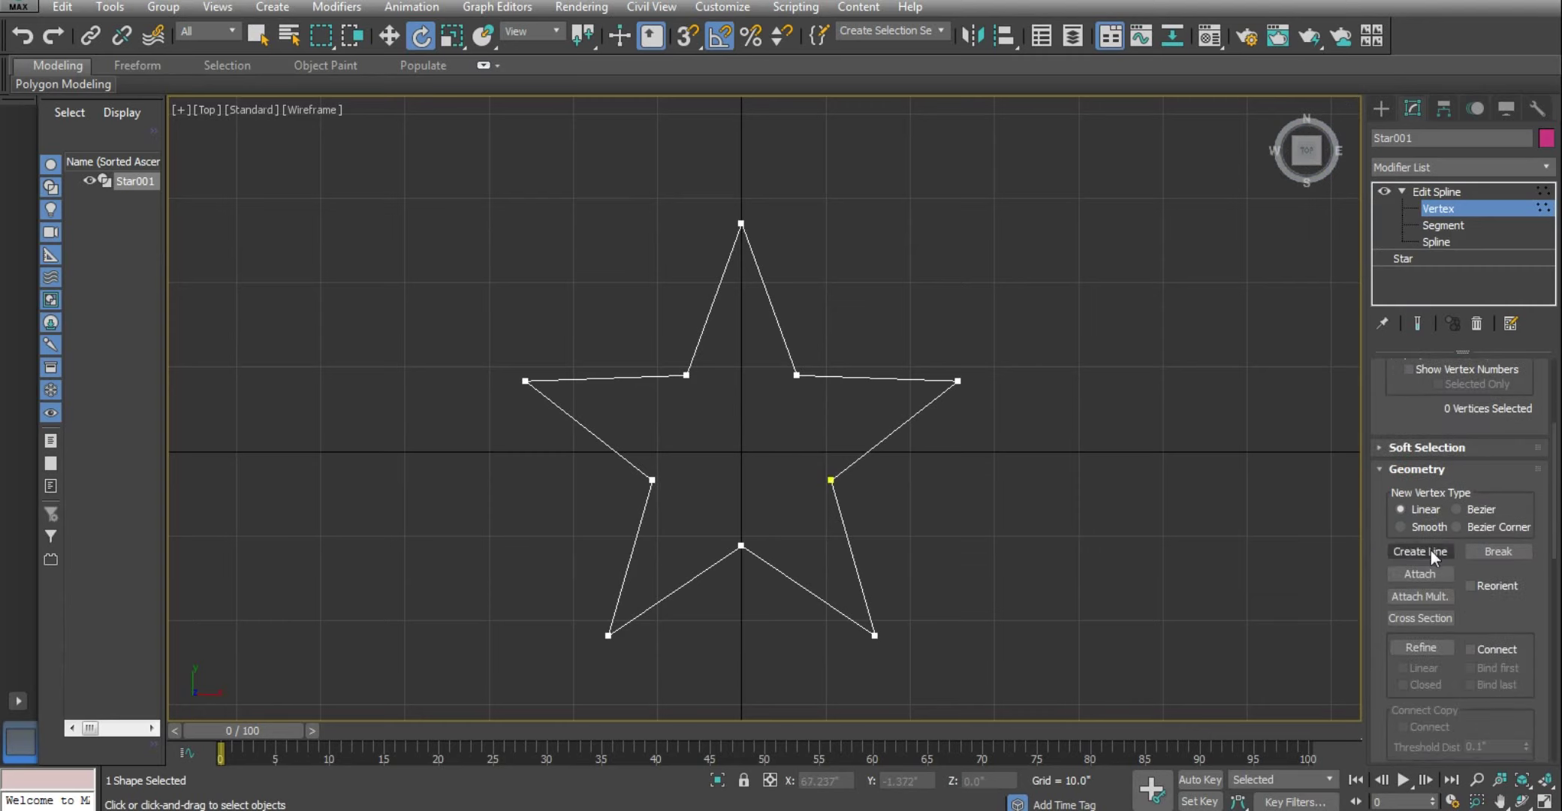
Draw a straight line from the star's upper-right inner vertex to its centre
{"action": "left_click", "coordinate": [1433, 555]}
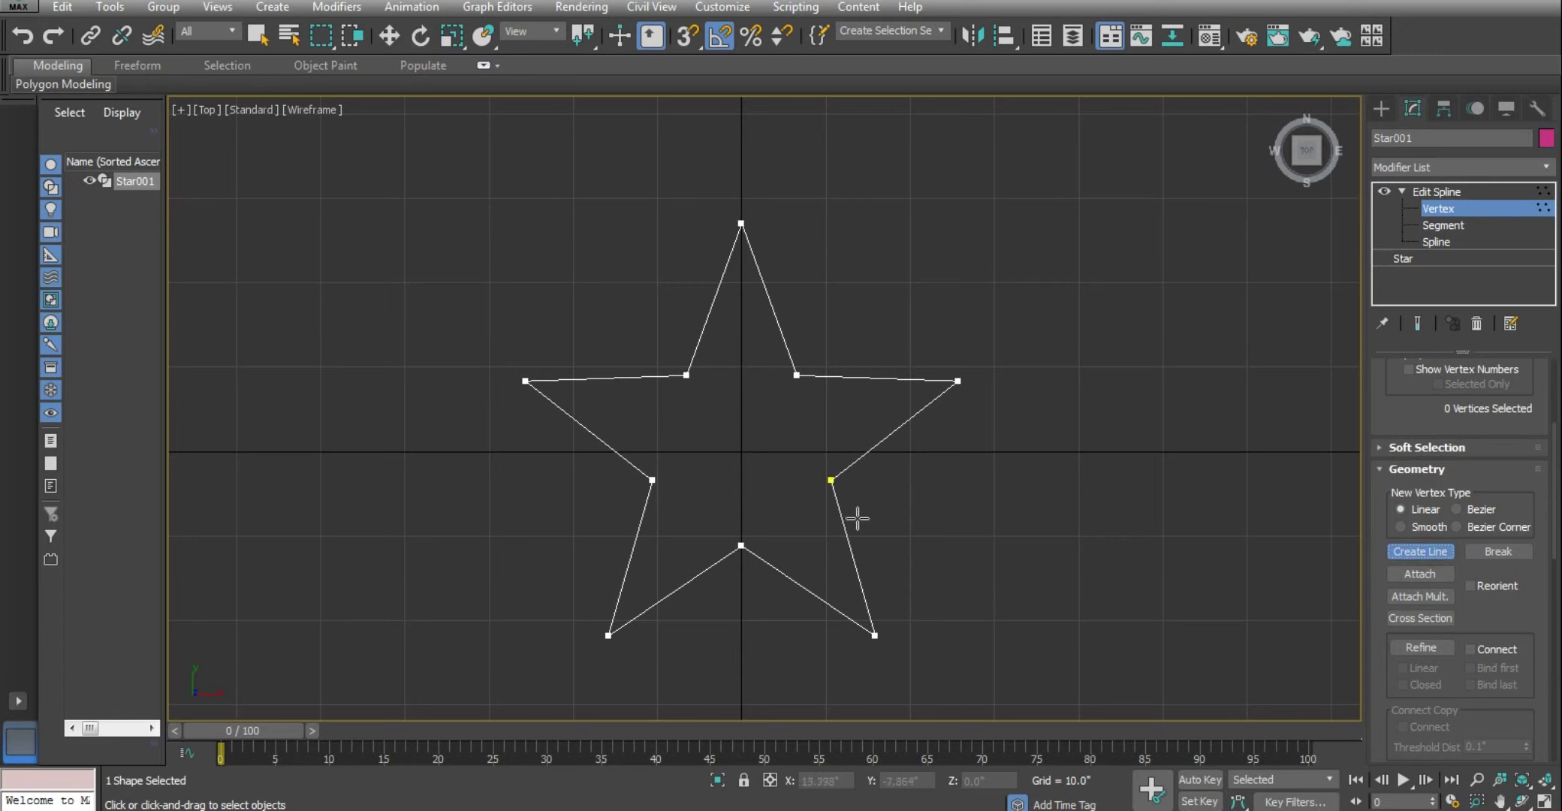
{"action": "left_click", "coordinate": [184, 807]}
{"action": "left_click", "coordinate": [797, 376]}
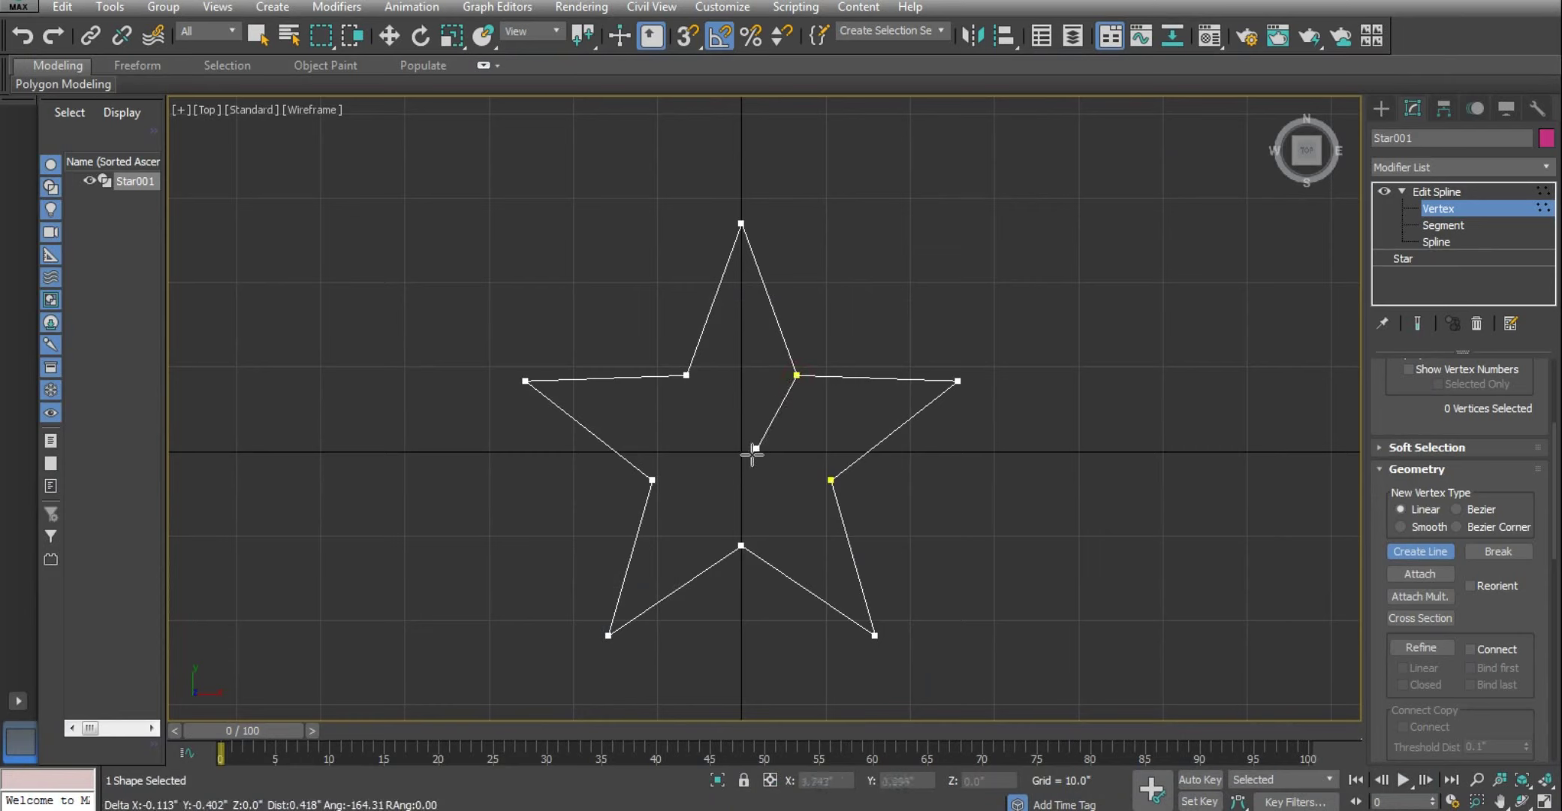
{"action": "left_click_drag", "start_coordinate": [719, 410], "coordinate": [727, 389]}
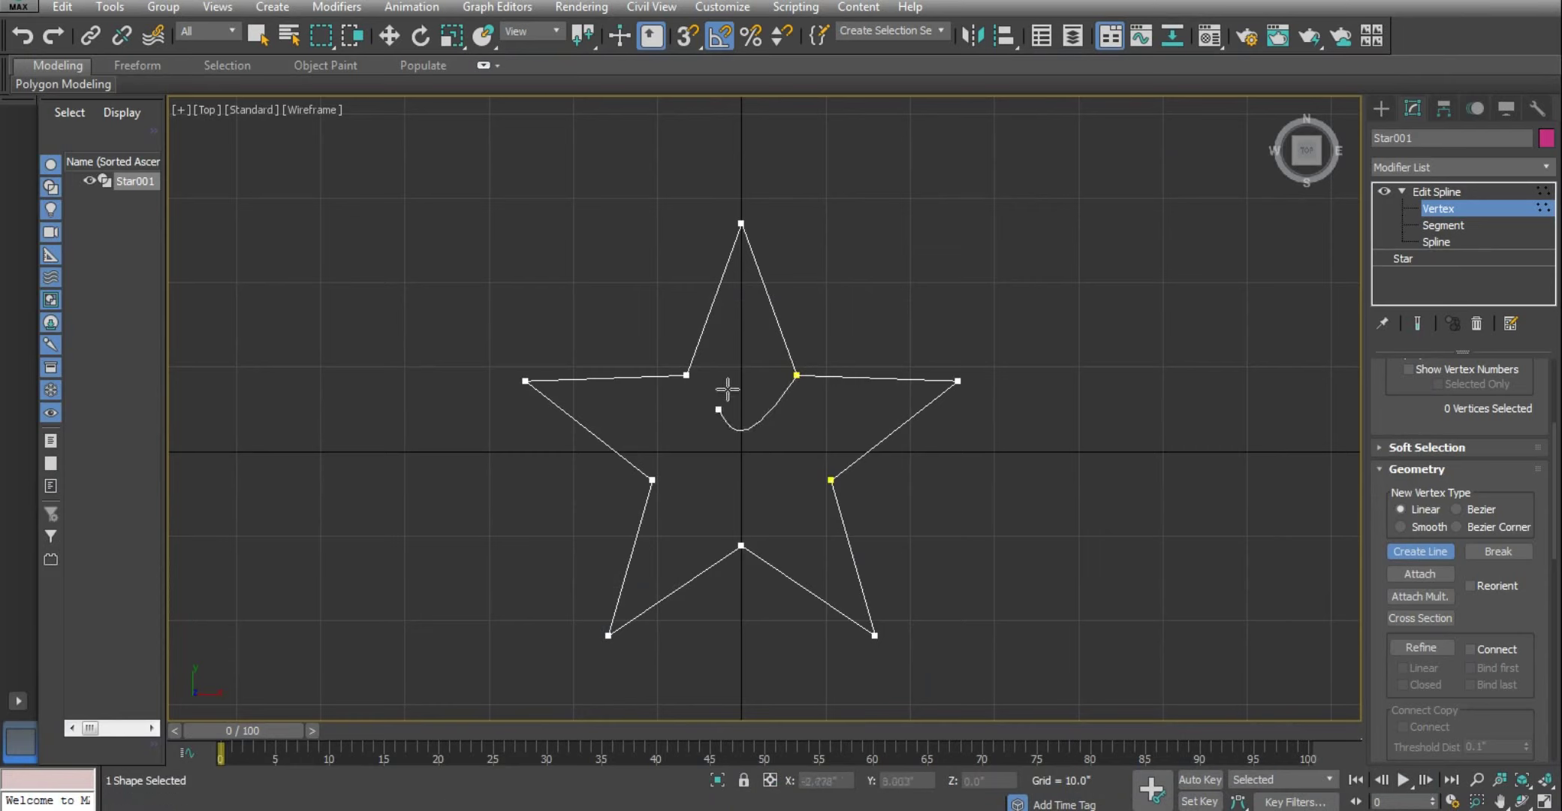
{"action": "right_click", "coordinate": [793, 474]}
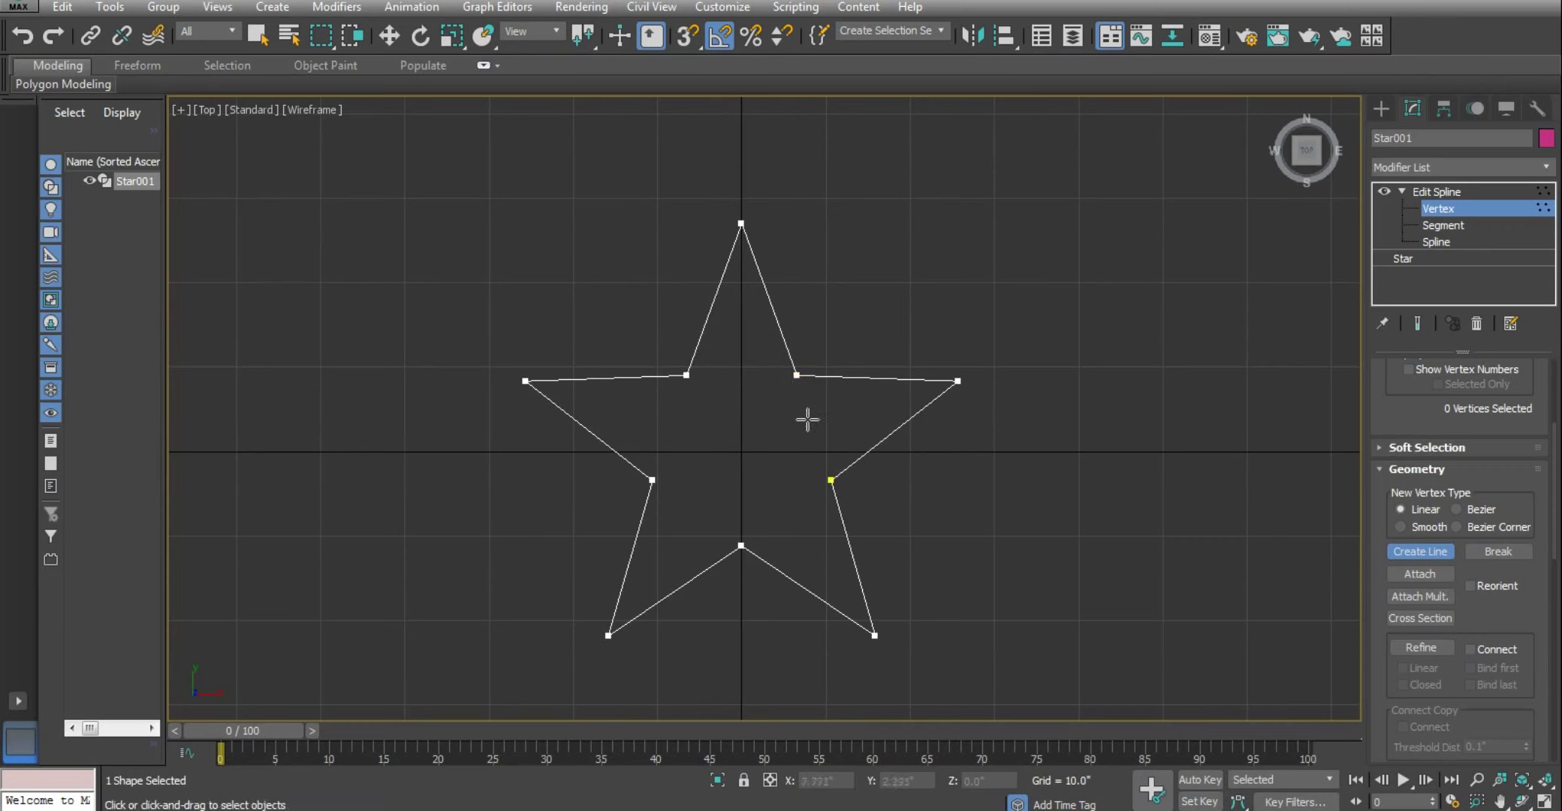
{"action": "left_click", "coordinate": [796, 374]}
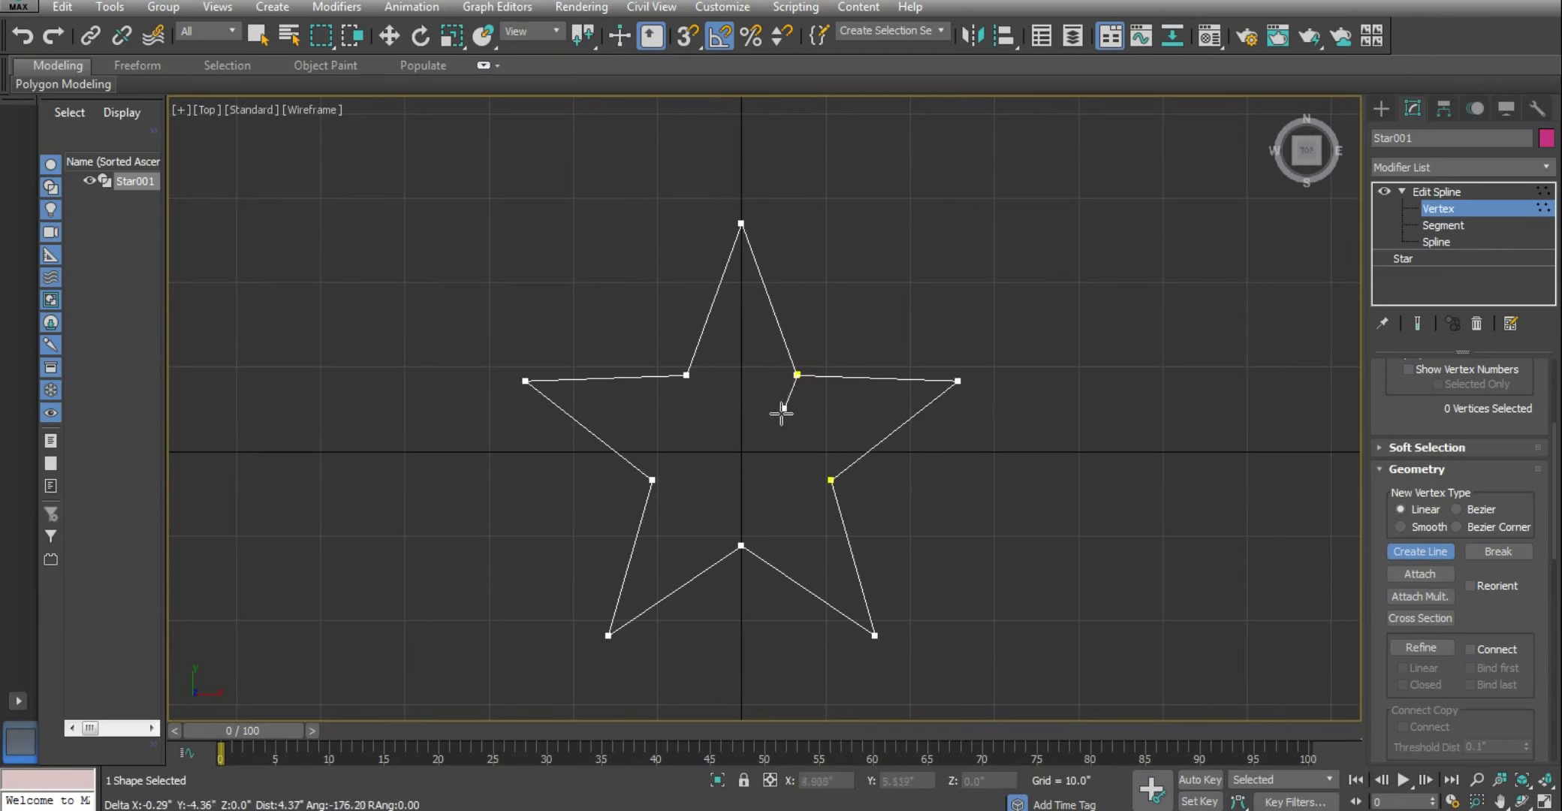
{"action": "left_click", "coordinate": [743, 450]}
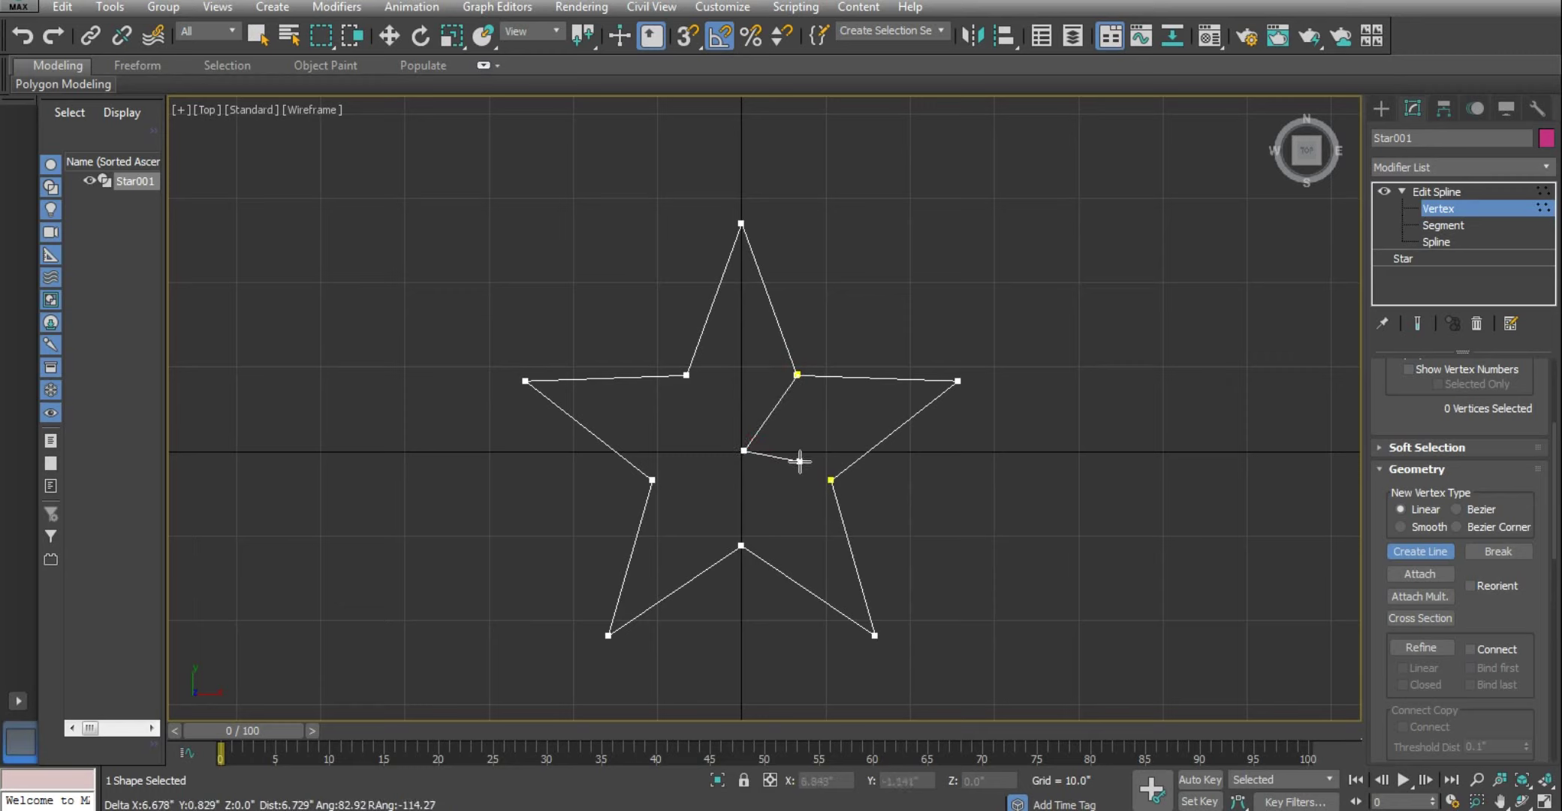
{"action": "right_click", "coordinate": [800, 461]}
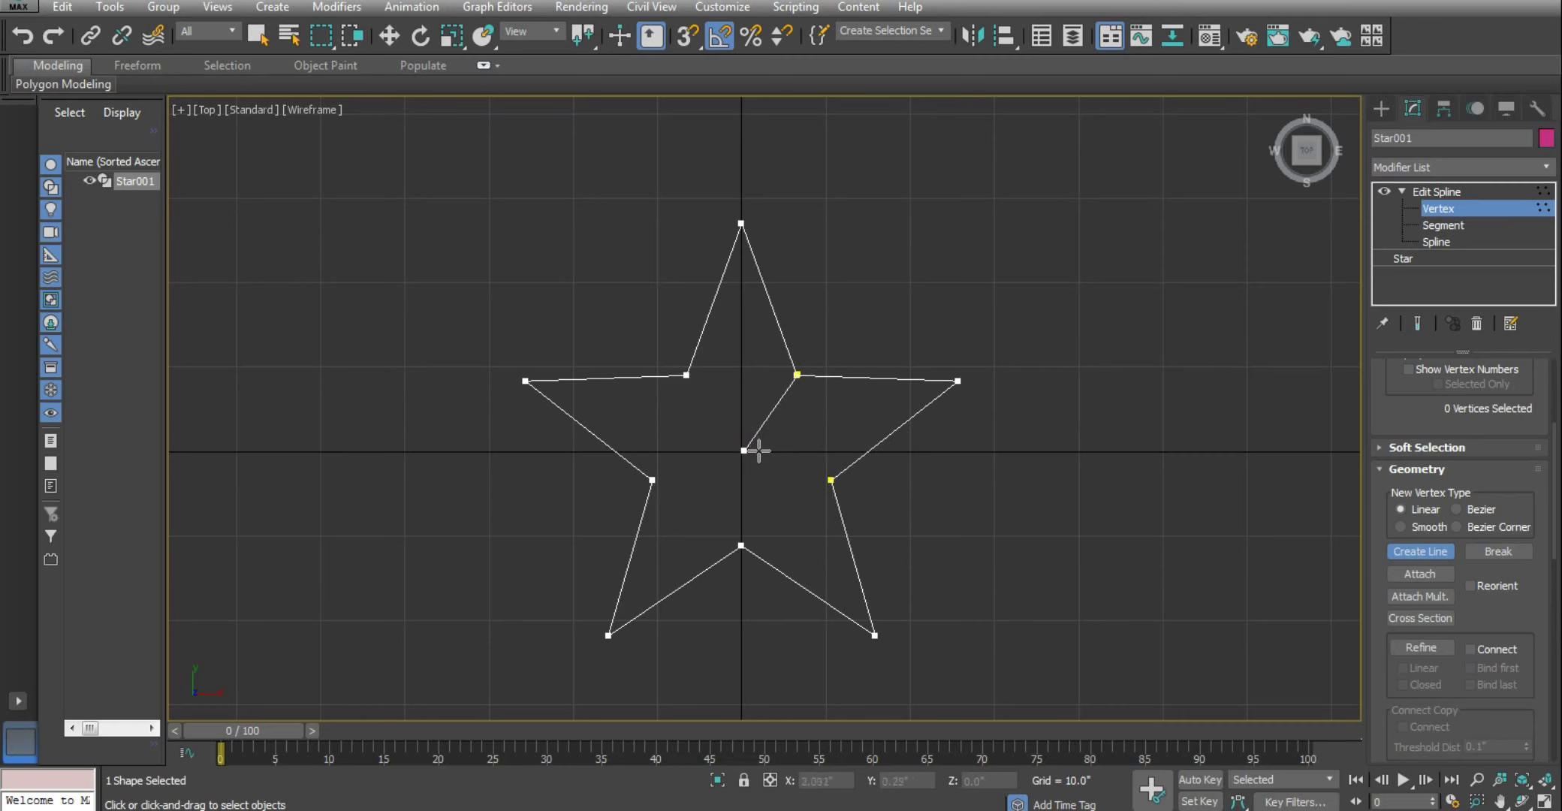
Stop drawing lines and select the line's vertex at the star centre
{"action": "scroll", "coordinate": [758, 451], "scroll_direction": "up", "scroll_amount": 3}
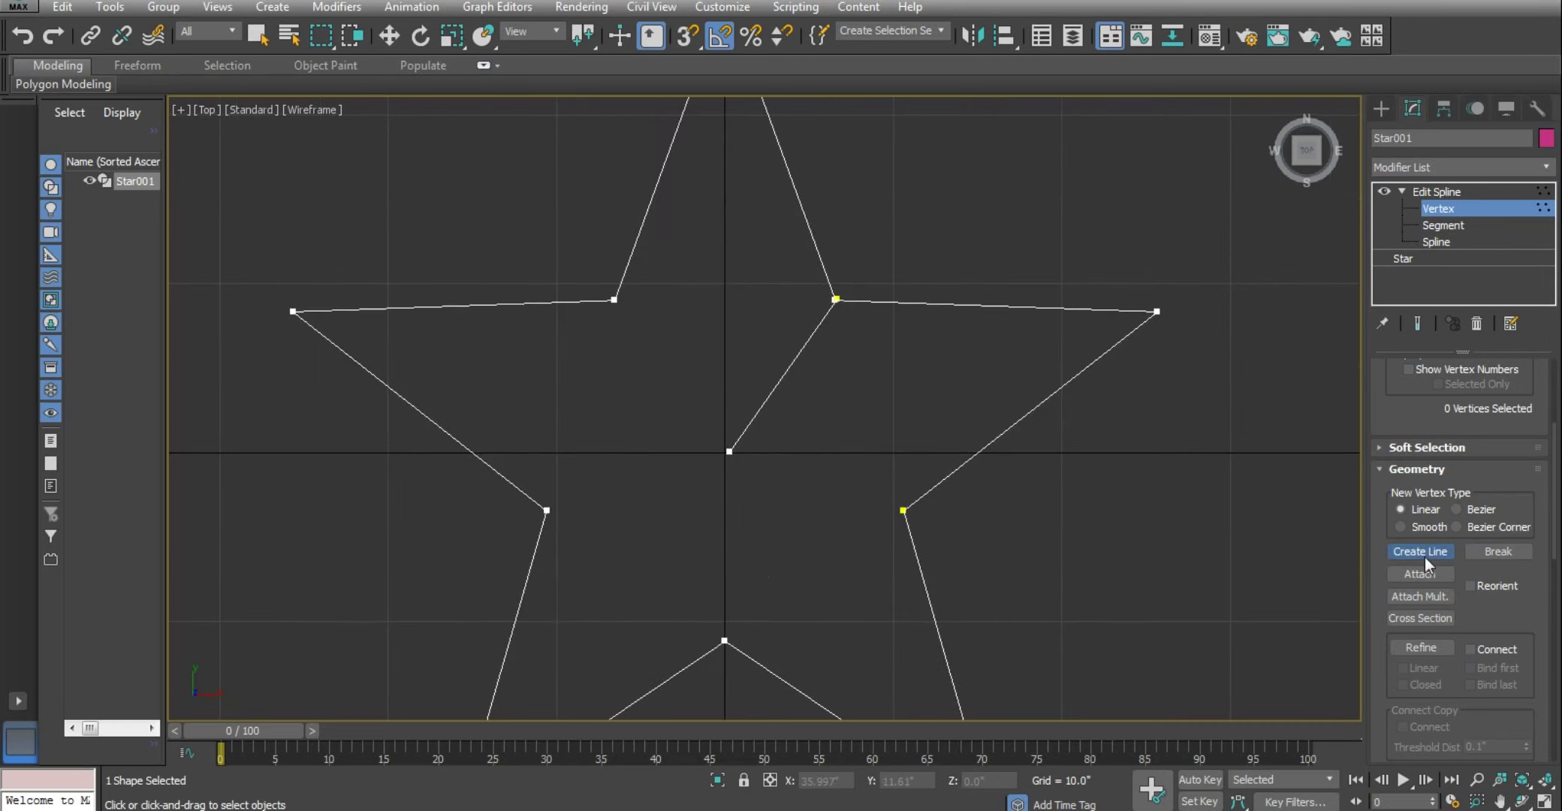
{"action": "left_click", "coordinate": [1425, 554]}
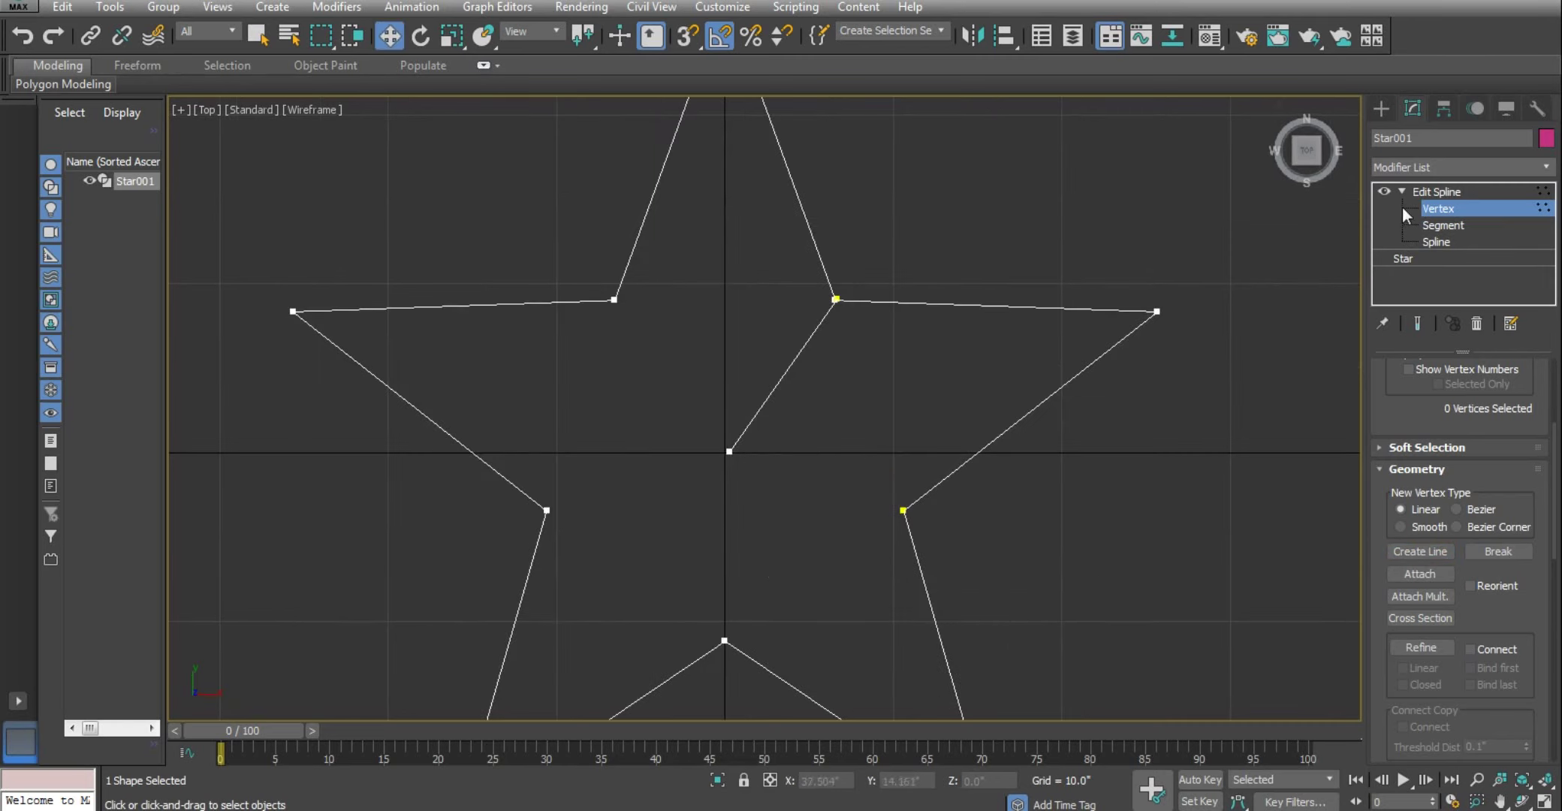
{"action": "left_click_drag", "start_coordinate": [694, 439], "coordinate": [761, 529]}
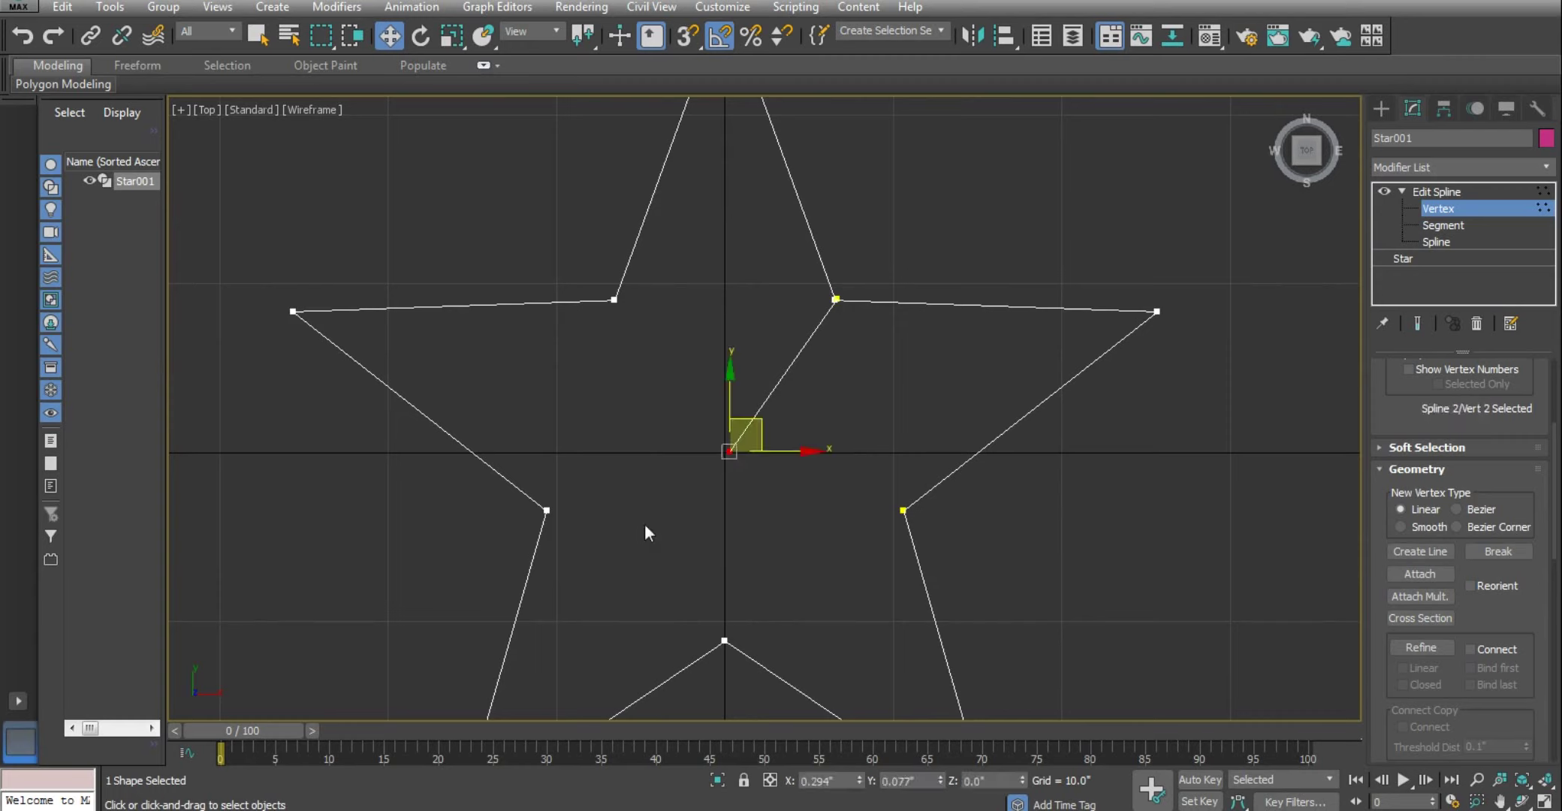
Zero the centre vertex's X and Y position so it sits at the origin
{"action": "right_click", "coordinate": [858, 781]}
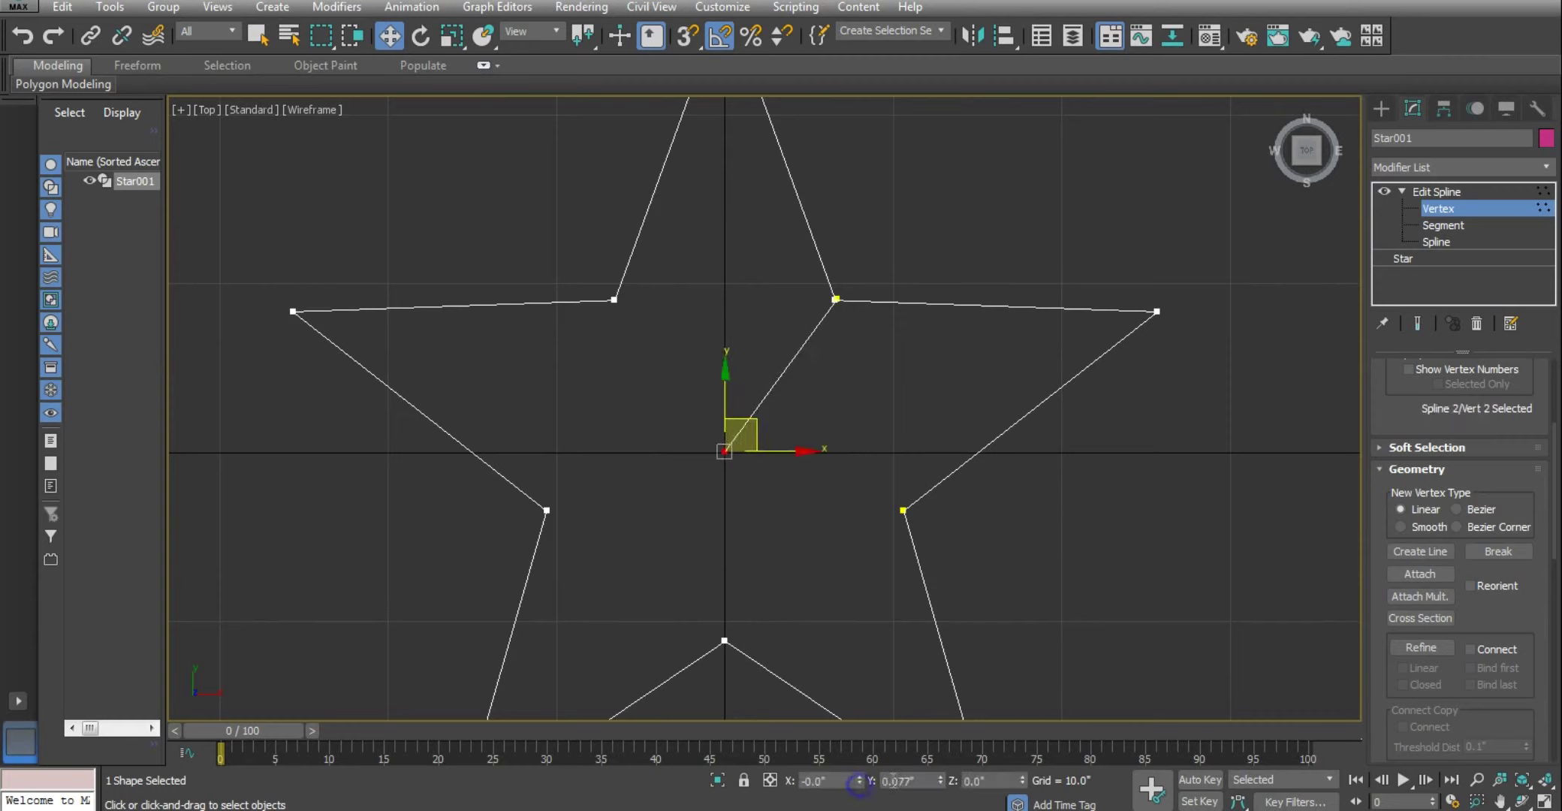
{"action": "right_click", "coordinate": [940, 781]}
{"action": "scroll", "coordinate": [853, 263], "scroll_direction": "up", "scroll_amount": 5}
{"action": "scroll", "coordinate": [804, 436], "scroll_direction": "up", "scroll_amount": 2}
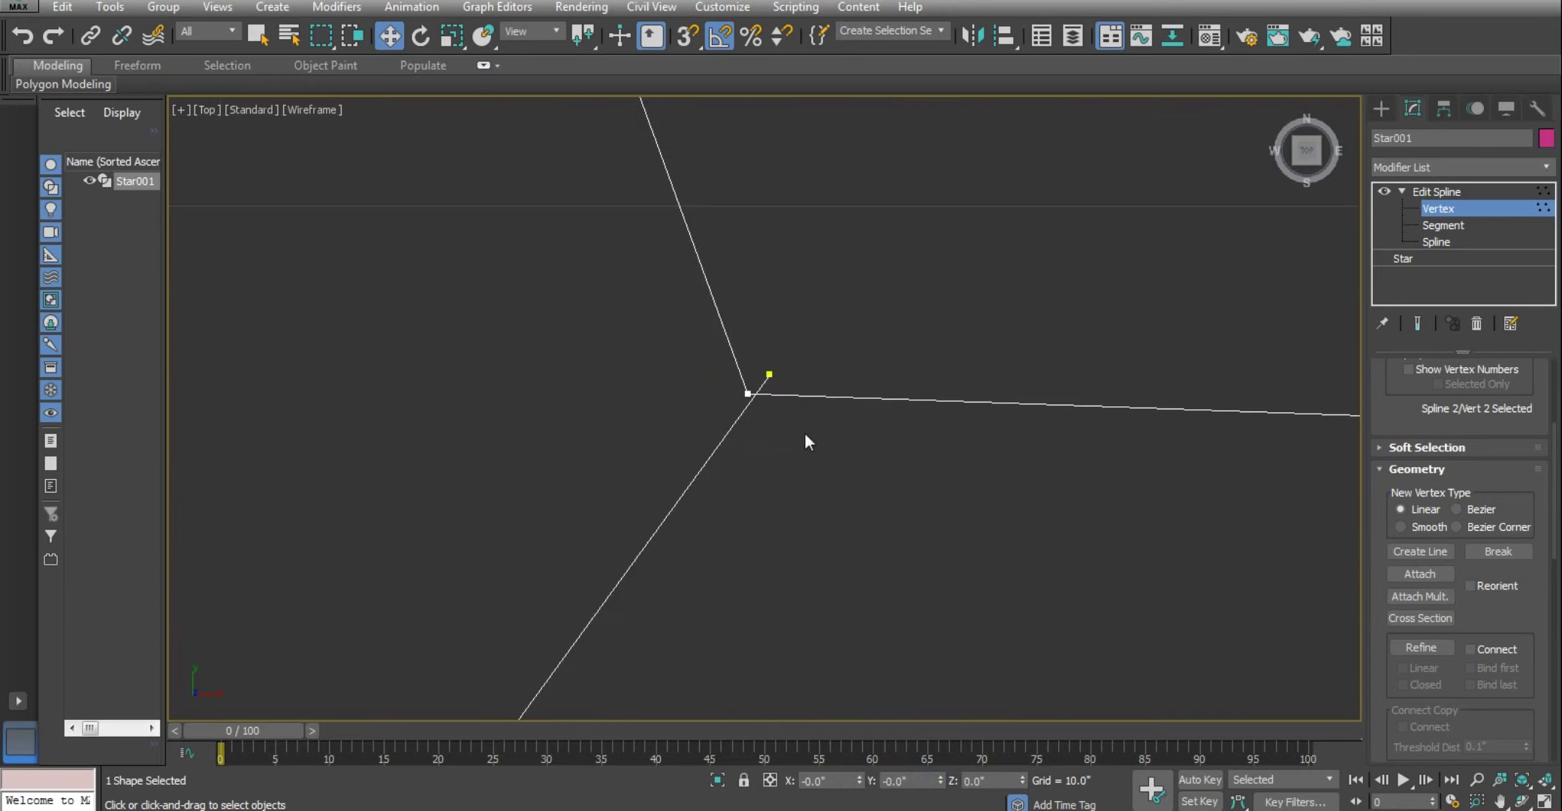
Enable Vertex/Endpoint snapping and snap the line's outer end onto the inner corner vertex
{"action": "left_click", "coordinate": [769, 374]}
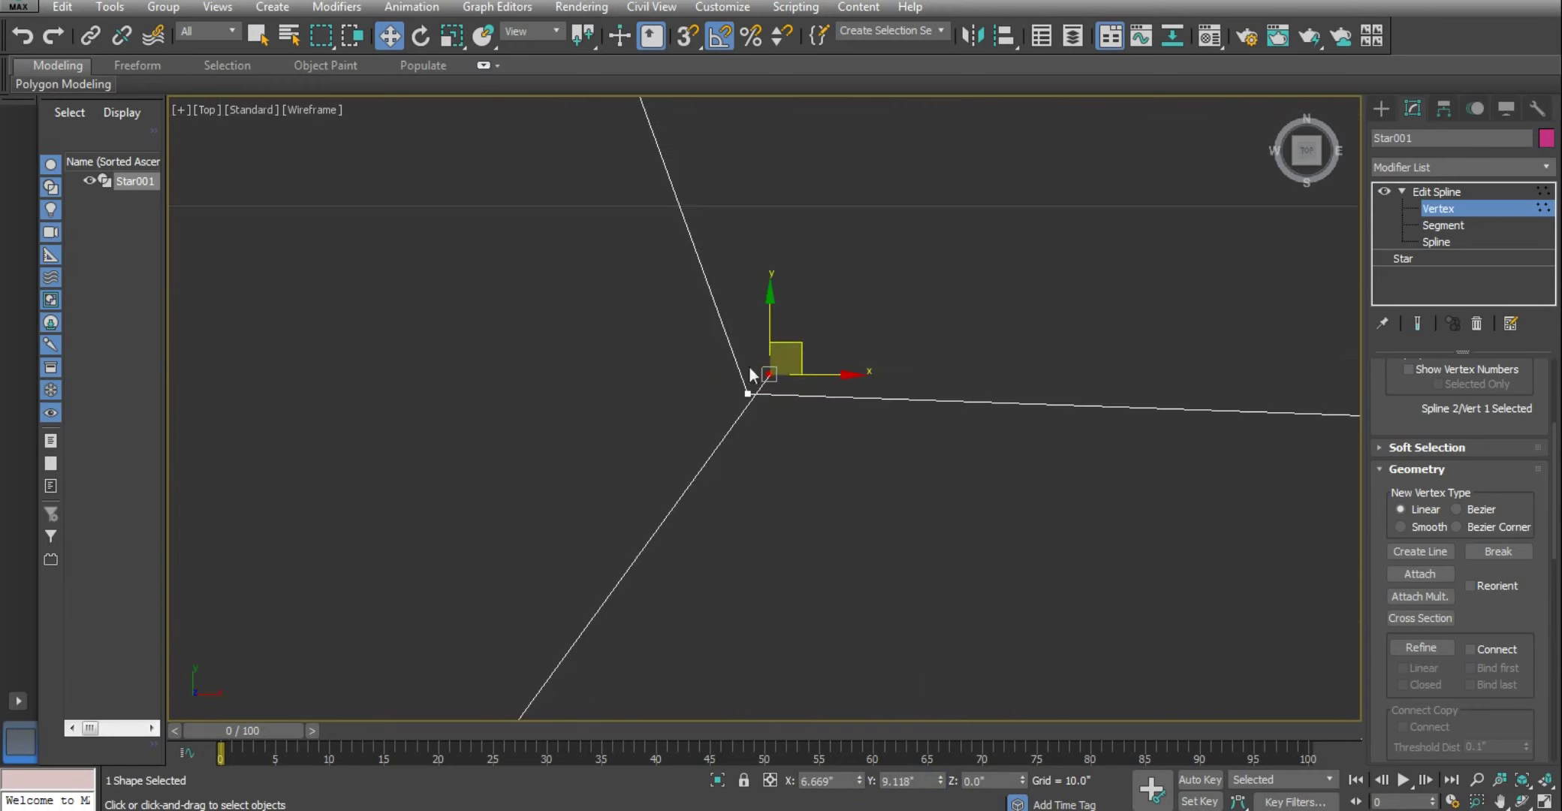
{"action": "left_click", "coordinate": [692, 34]}
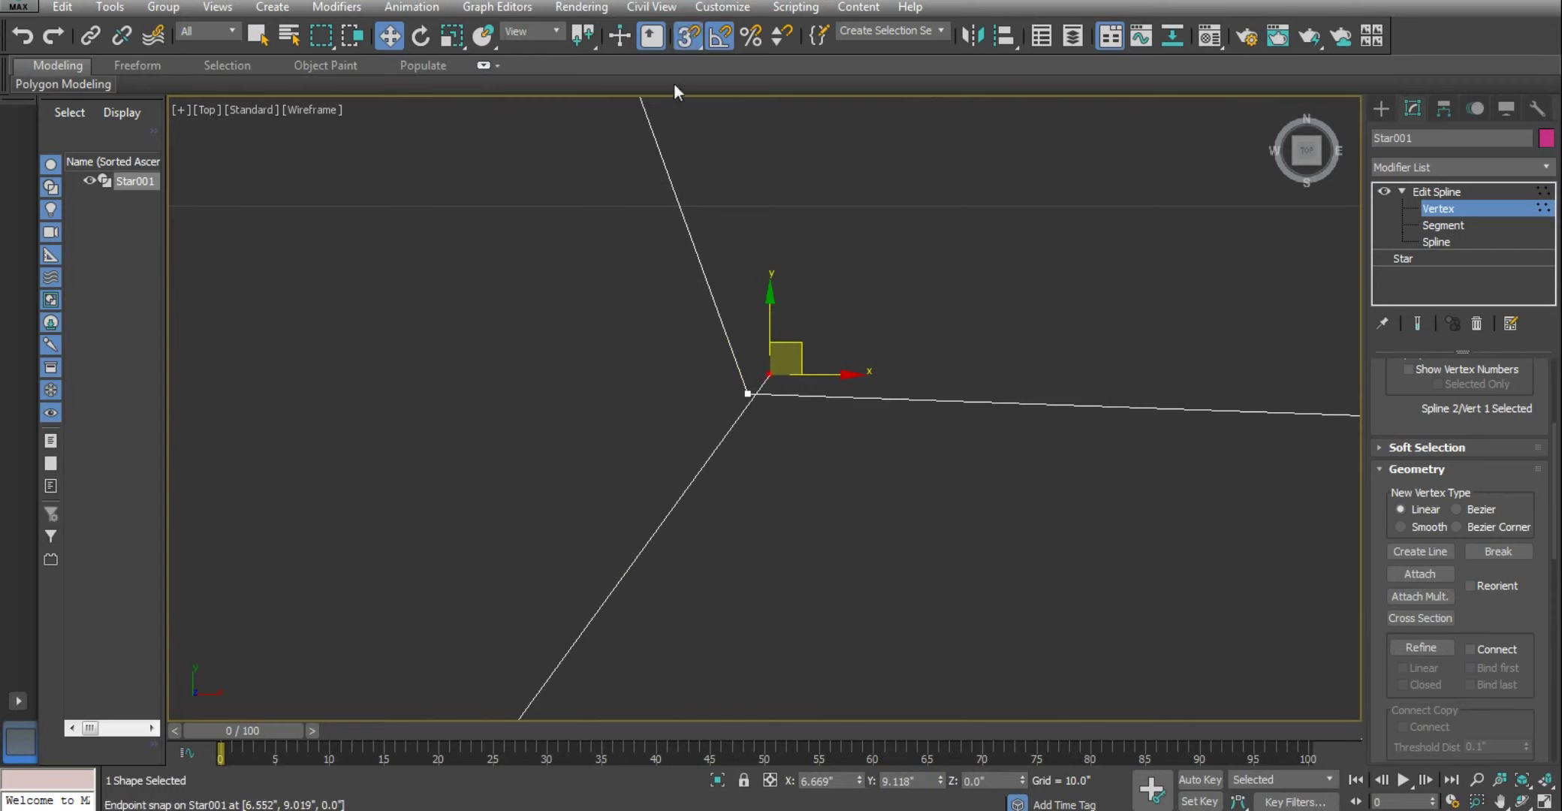
{"action": "right_click", "coordinate": [692, 34]}
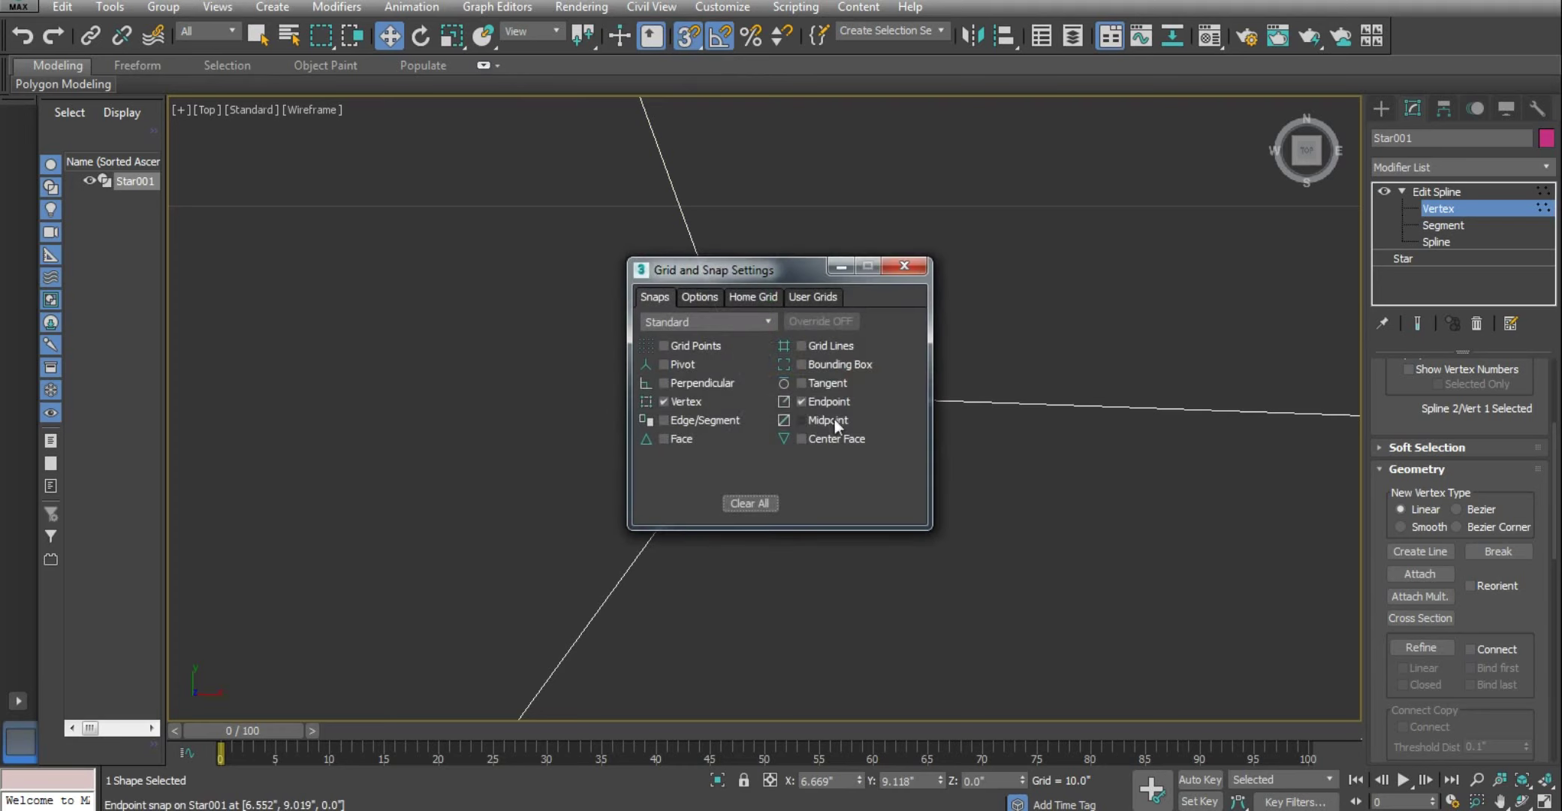
{"action": "left_click", "coordinate": [903, 267]}
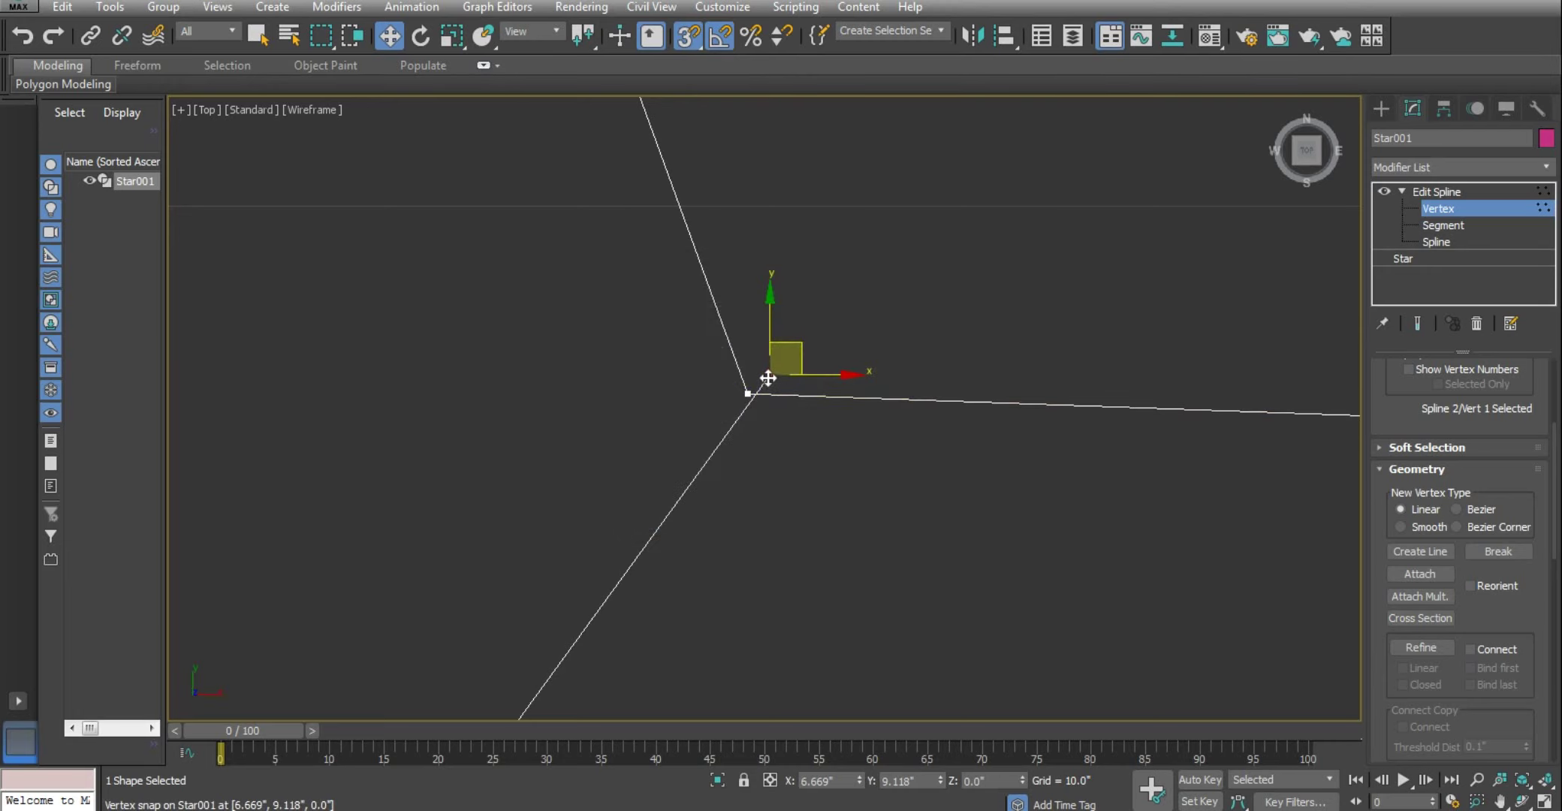
{"action": "left_click_drag", "start_coordinate": [768, 378], "coordinate": [747, 394]}
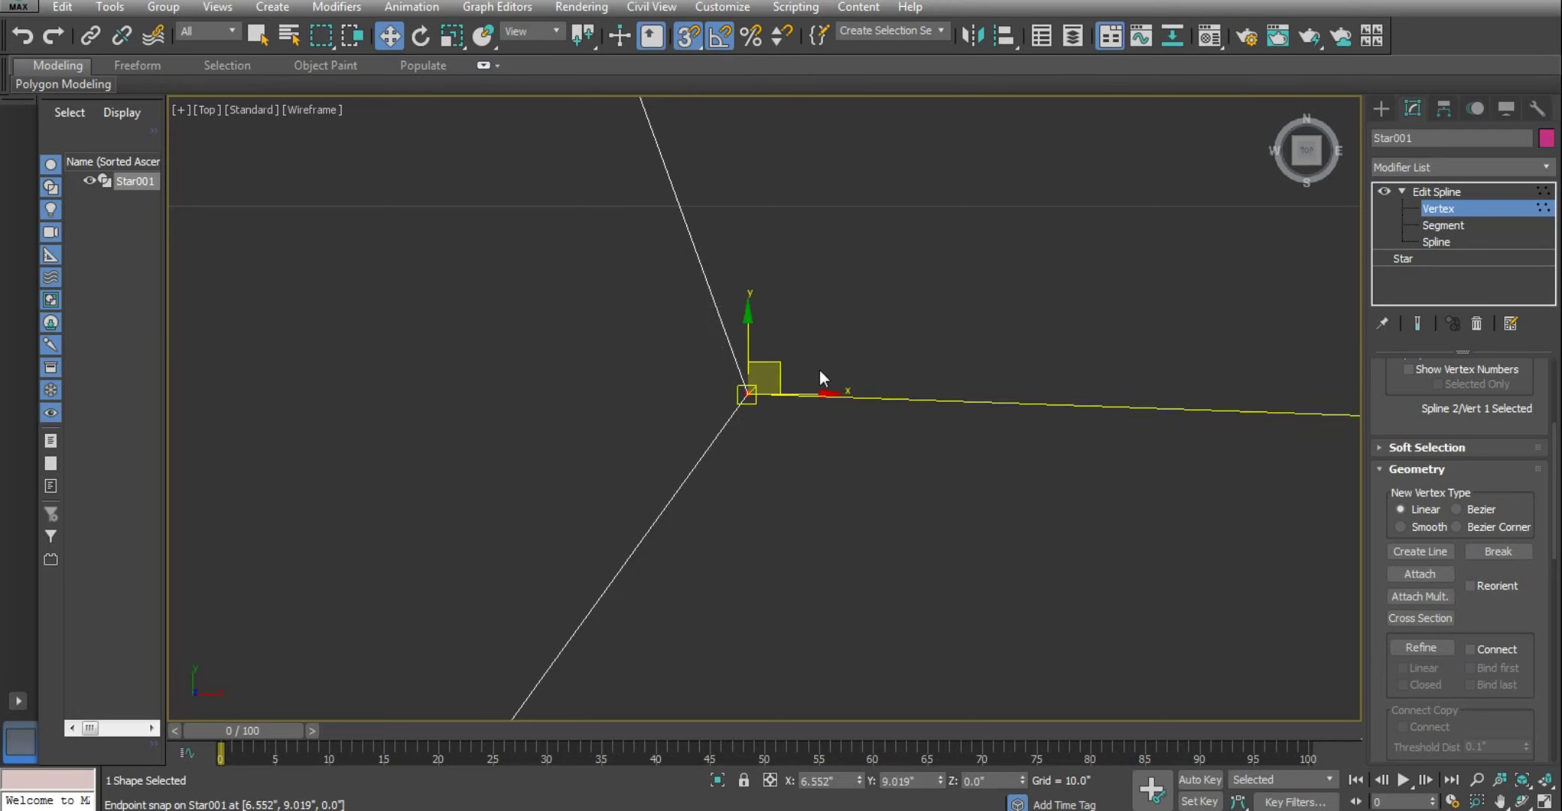
{"action": "scroll", "coordinate": [818, 369], "scroll_direction": "down", "scroll_amount": 3}
{"action": "scroll", "coordinate": [818, 369], "scroll_direction": "down", "scroll_amount": 5}
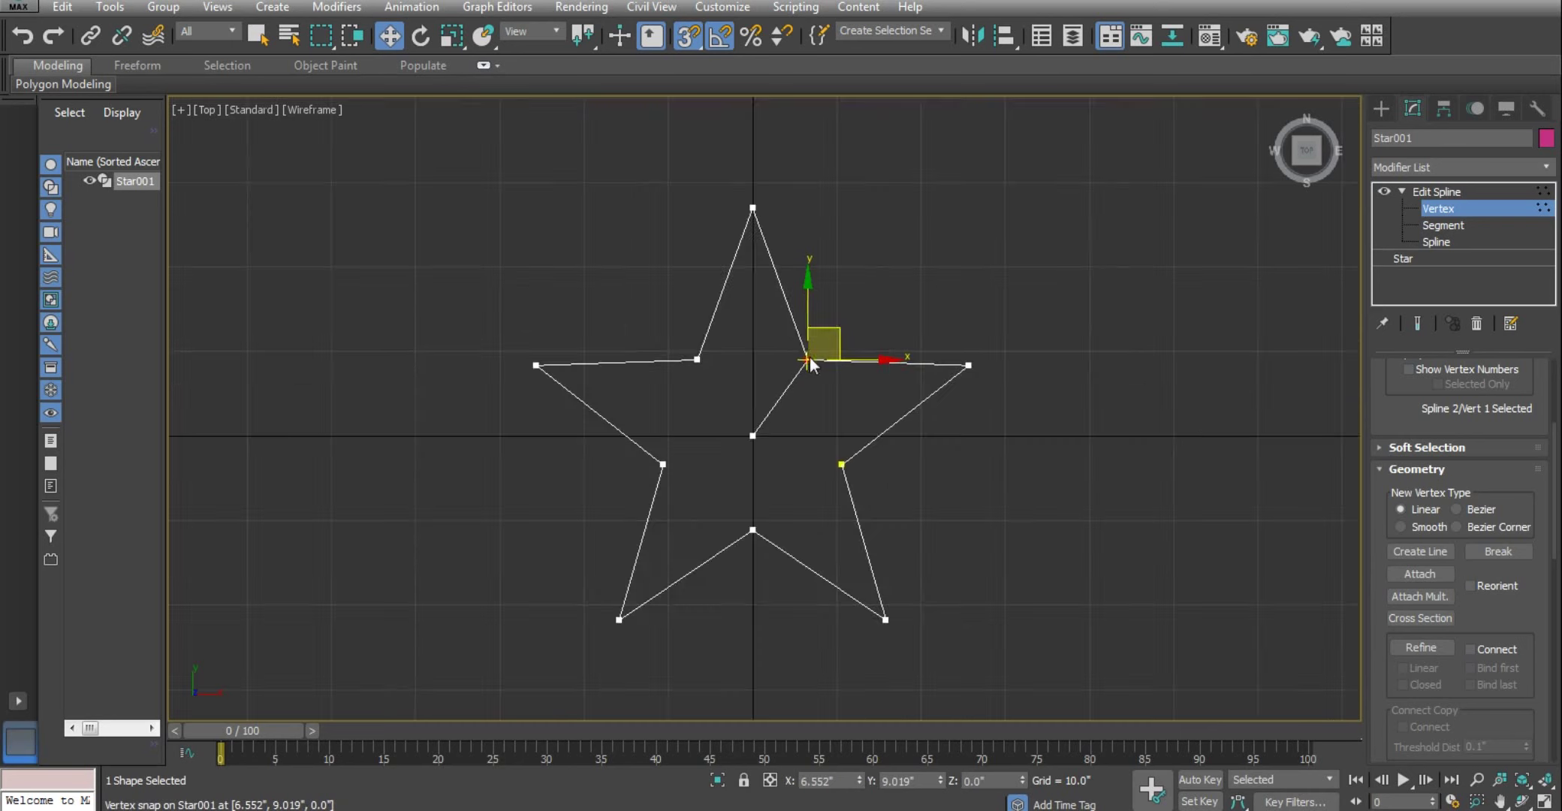
Turn off snapping and select the centre line at Edit Spline's Spline level
{"action": "left_click", "coordinate": [684, 36]}
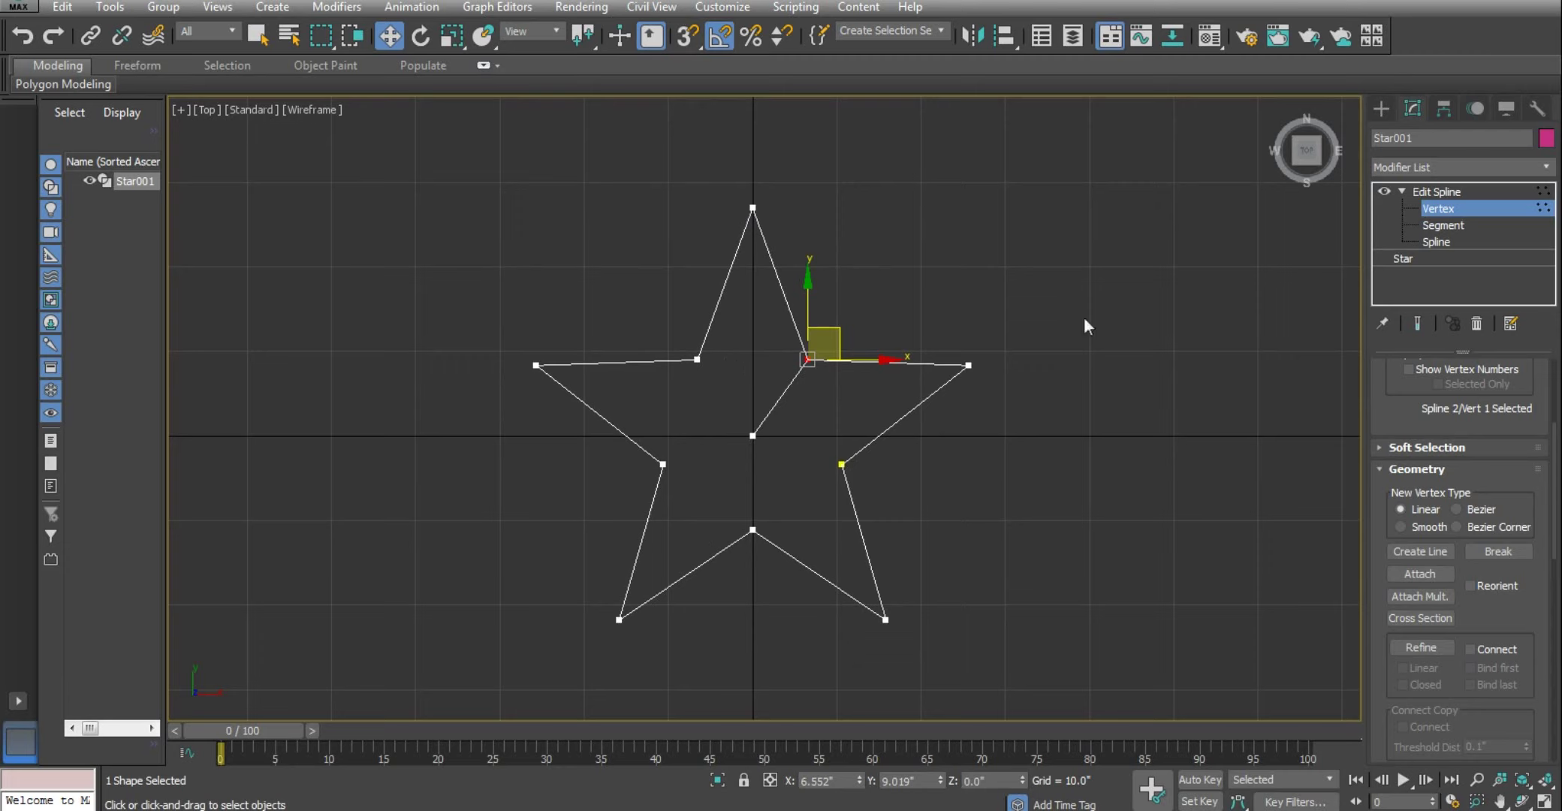
{"action": "left_click", "coordinate": [1434, 192]}
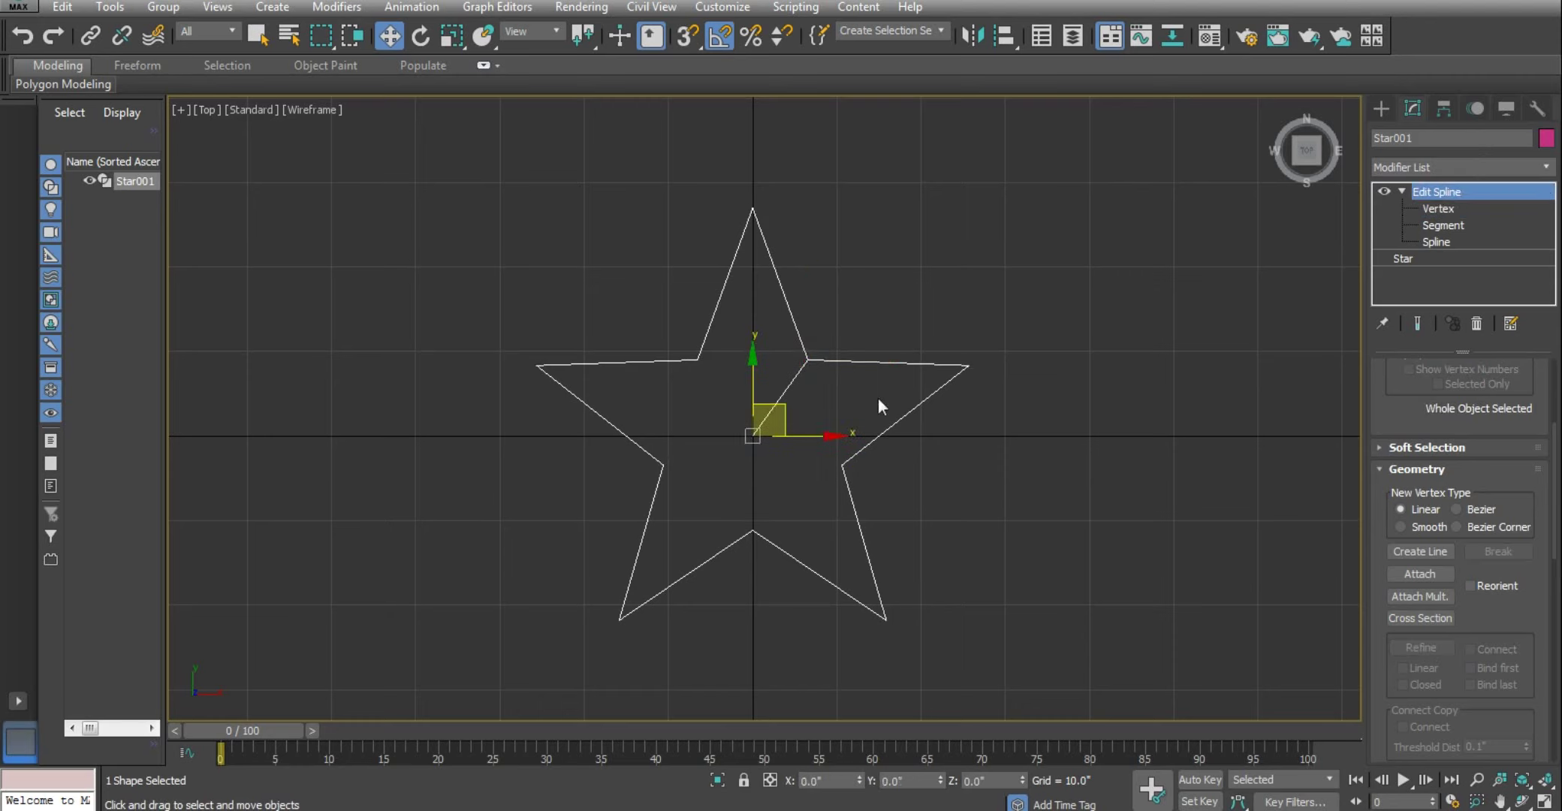
{"action": "left_click", "coordinate": [1428, 211]}
{"action": "left_click", "coordinate": [1438, 243]}
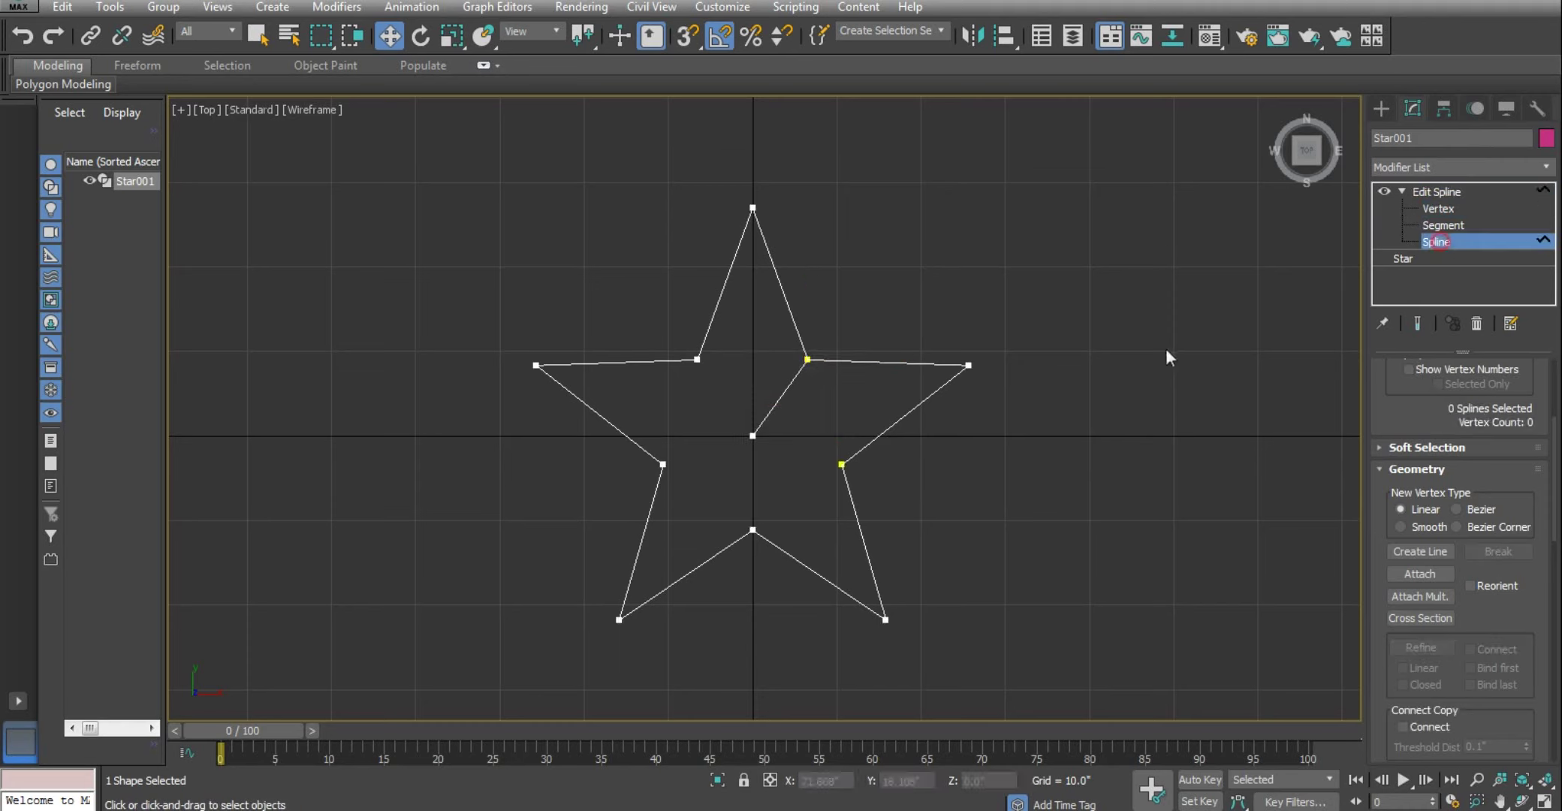
{"action": "left_click", "coordinate": [789, 384]}
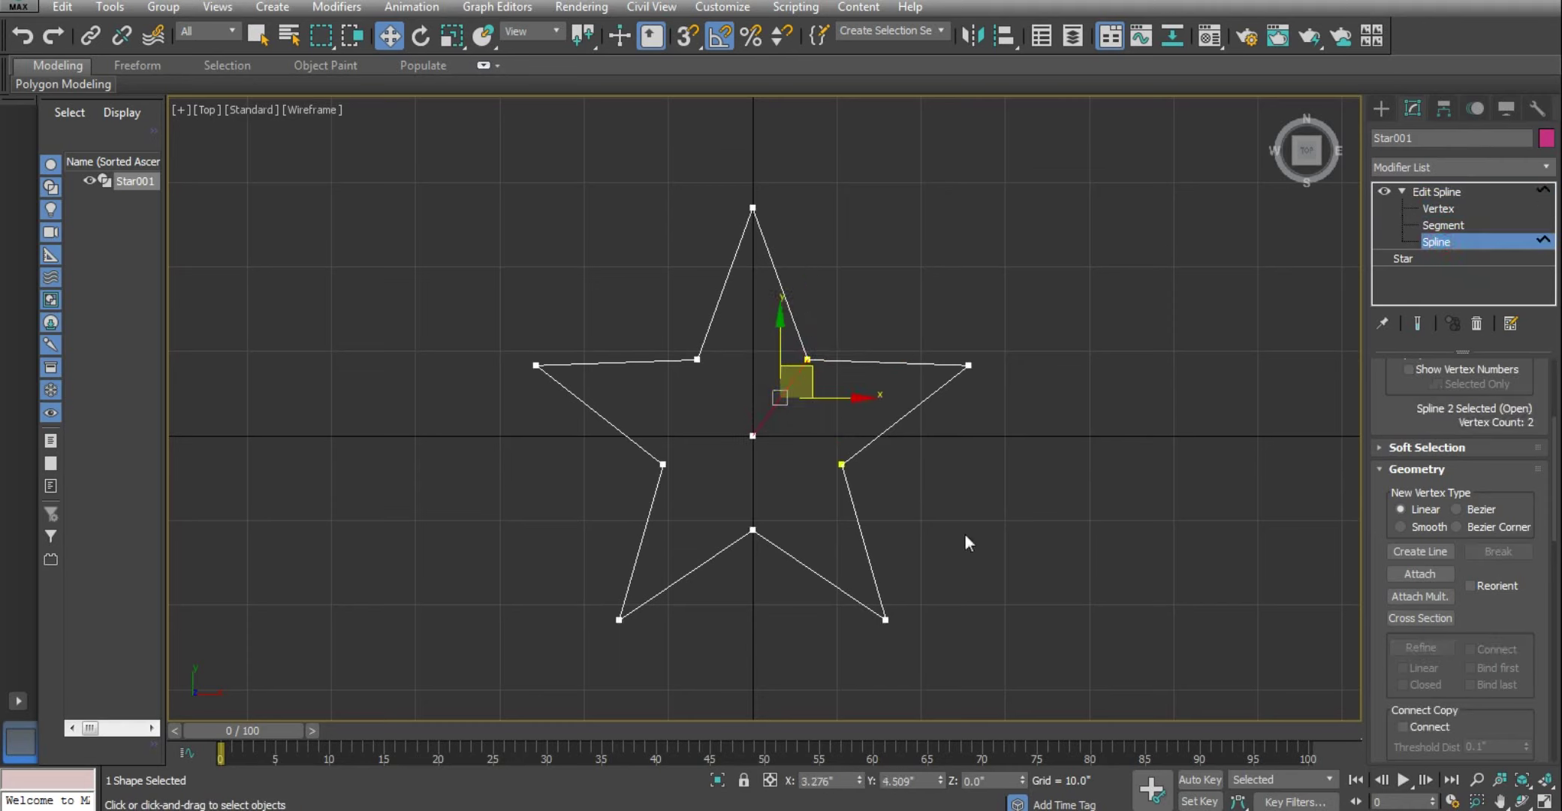
Scroll the Geometry rollout to Detach and start detaching the line as Shape001
{"action": "left_click_drag", "start_coordinate": [1498, 625], "coordinate": [1484, 541]}
{"action": "scroll", "coordinate": [1472, 553], "scroll_direction": "down", "scroll_amount": 3}
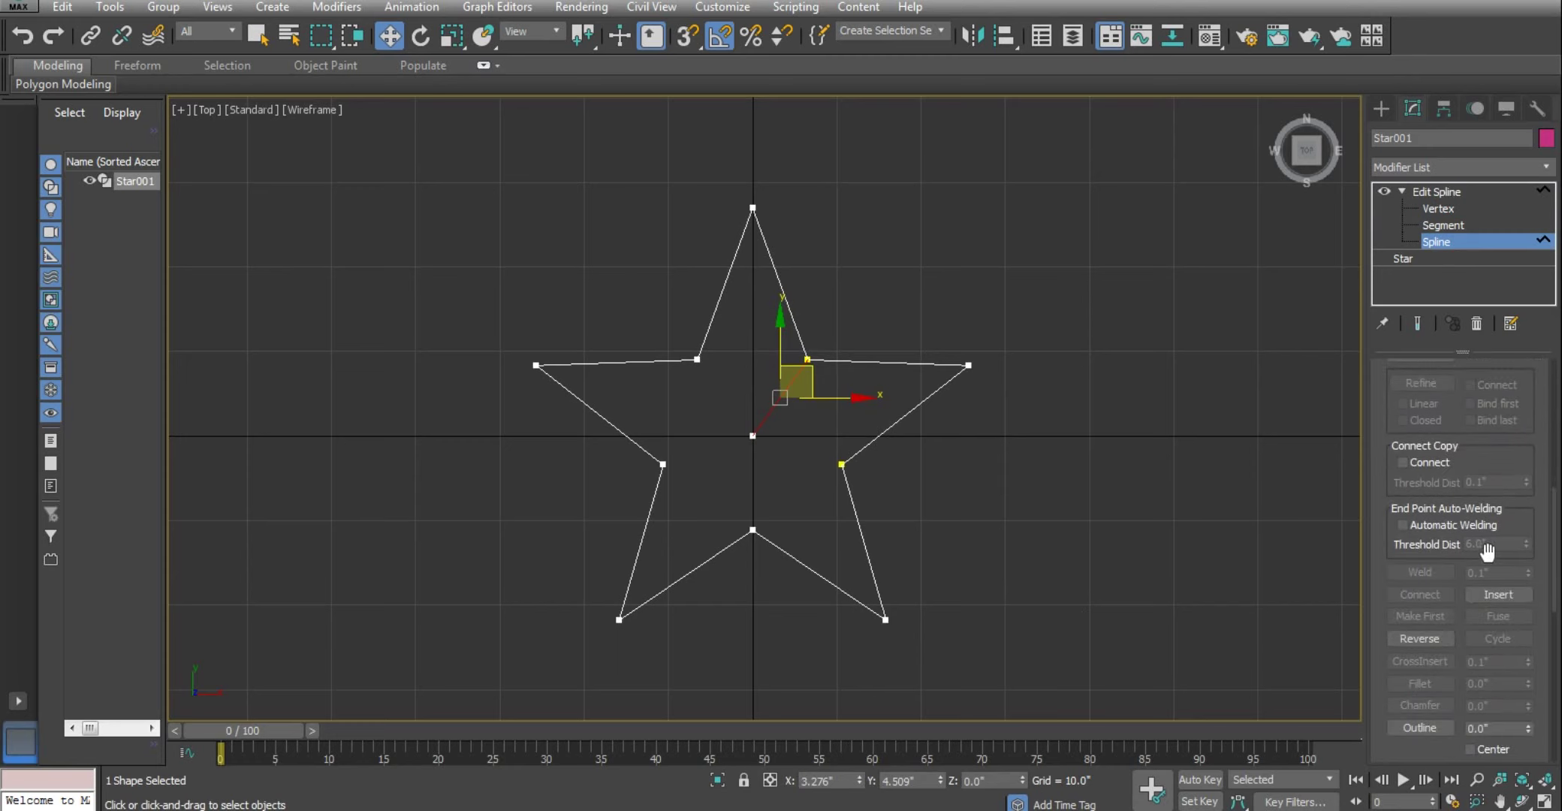
{"action": "scroll", "coordinate": [1492, 545], "scroll_direction": "down", "scroll_amount": 1}
{"action": "scroll", "coordinate": [1495, 552], "scroll_direction": "down", "scroll_amount": 1}
{"action": "scroll", "coordinate": [1495, 552], "scroll_direction": "down", "scroll_amount": 1}
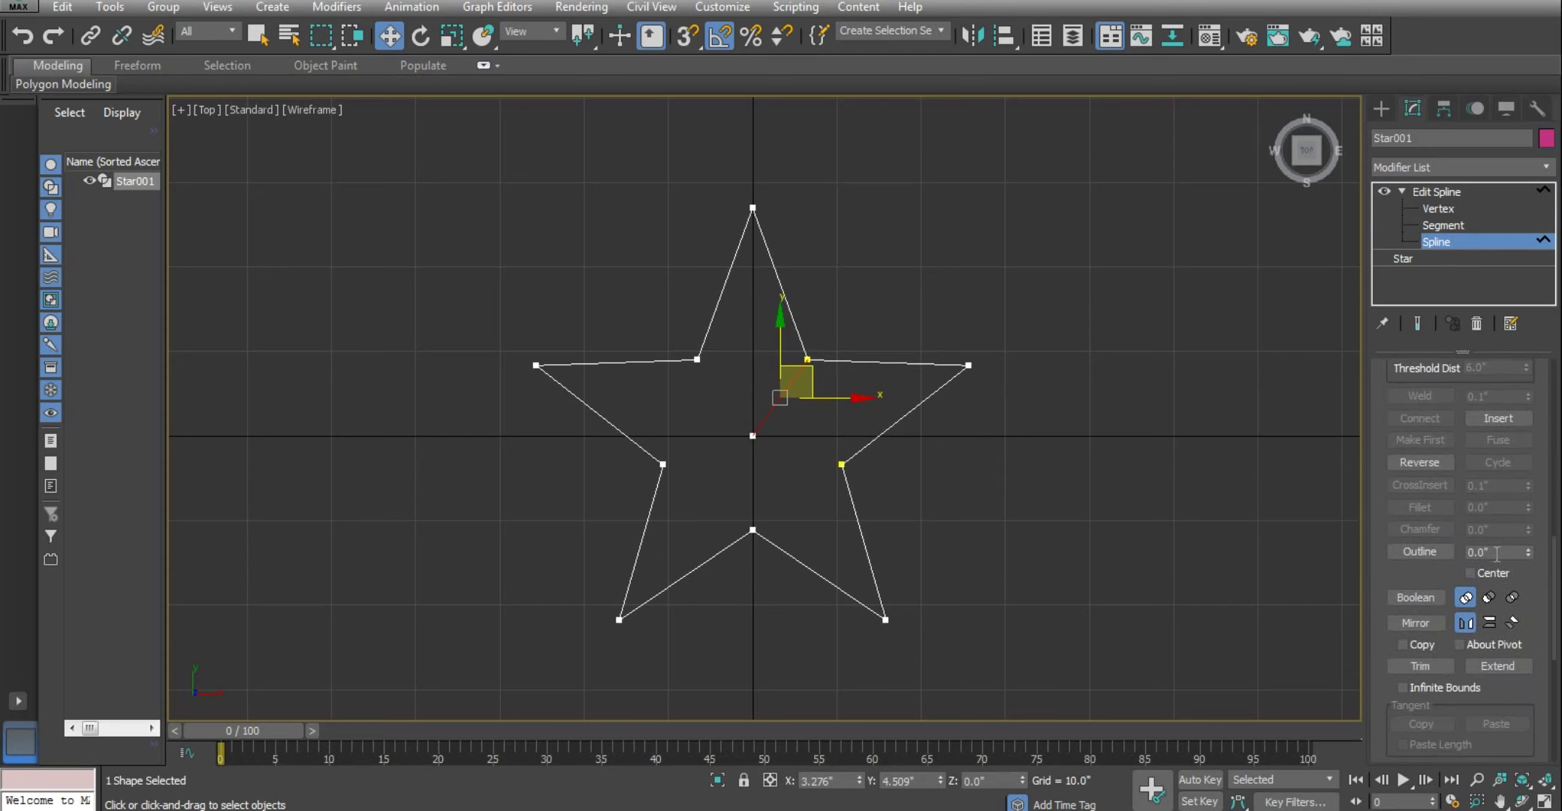
{"action": "scroll", "coordinate": [1495, 552], "scroll_direction": "down", "scroll_amount": 1}
{"action": "scroll", "coordinate": [1495, 553], "scroll_direction": "down", "scroll_amount": 1}
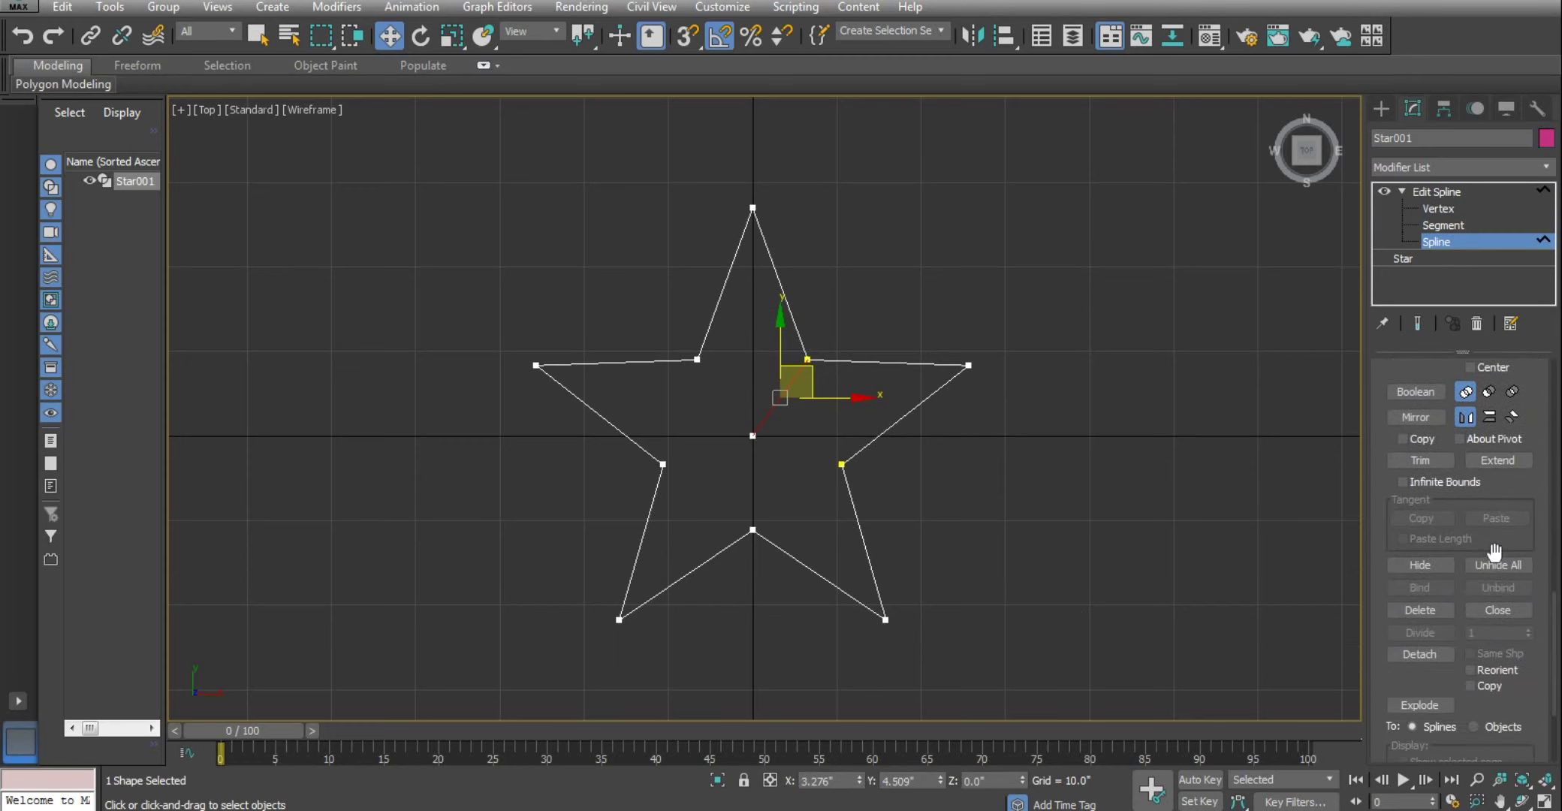
{"action": "left_click", "coordinate": [1417, 654]}
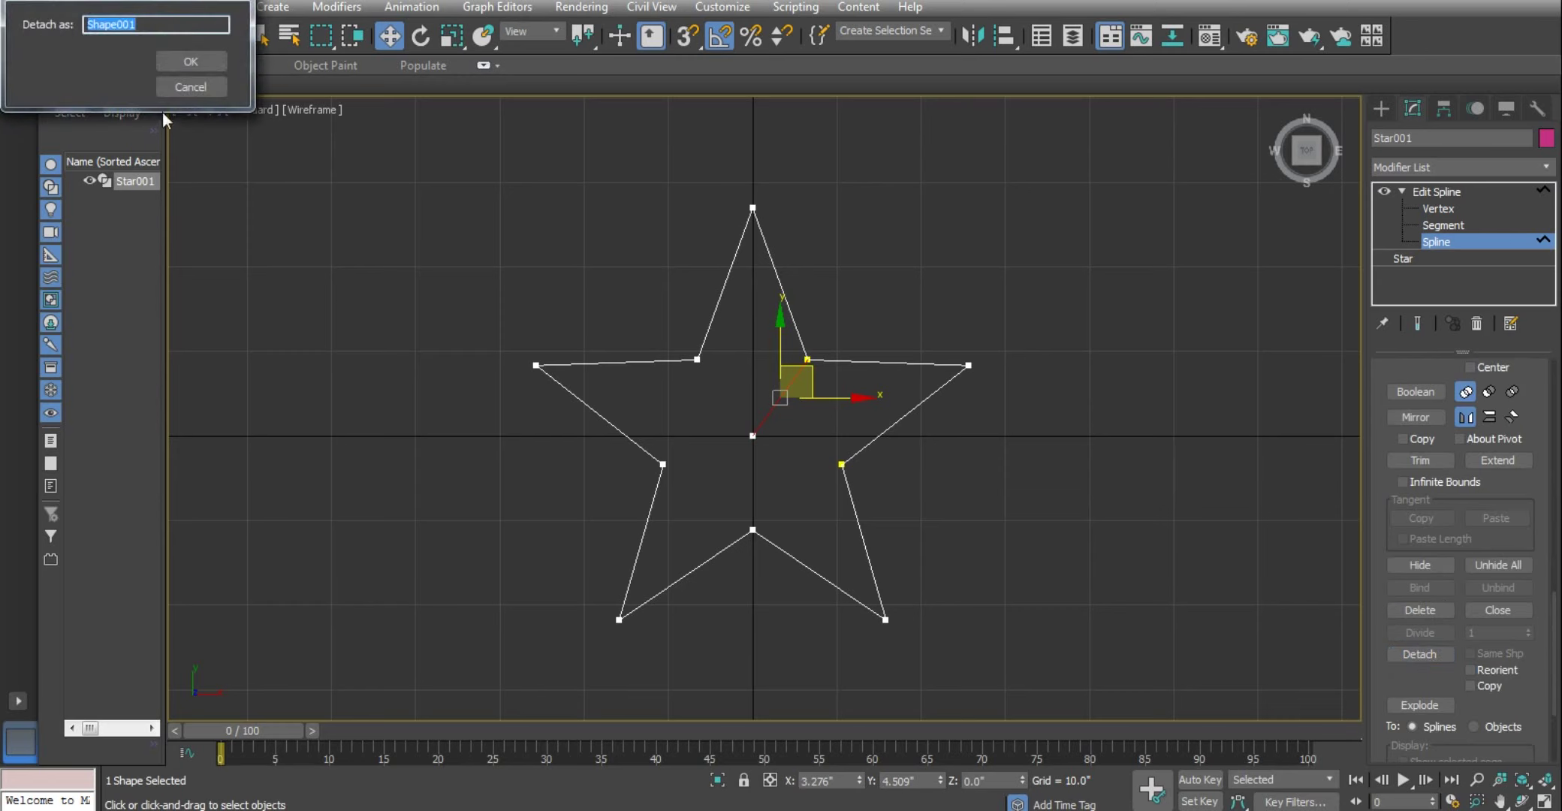
Confirm the detach as Shape001, exit sub-object level, and select Shape001
{"action": "left_click", "coordinate": [169, 63]}
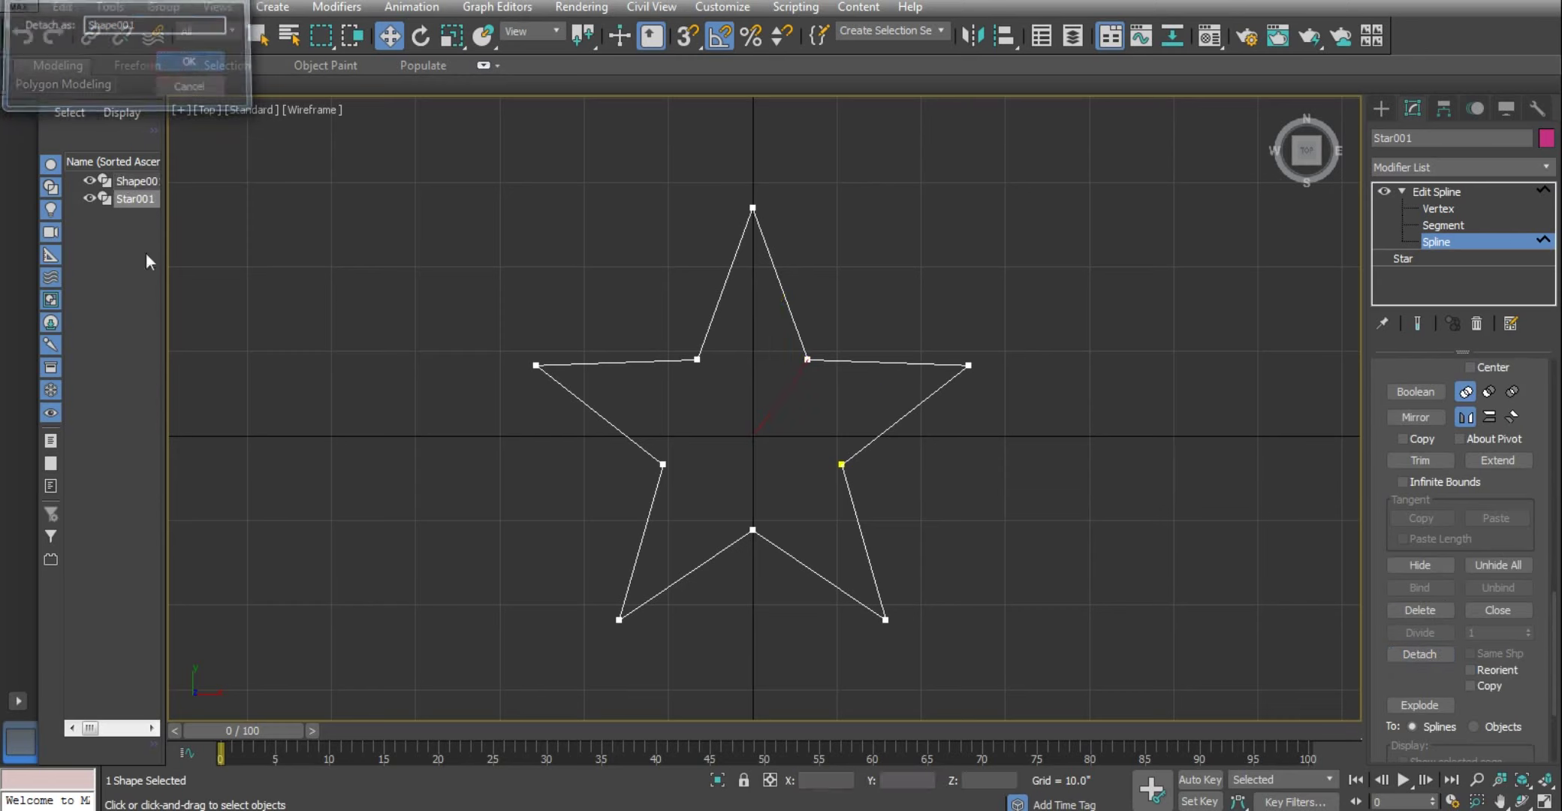
{"action": "left_click", "coordinate": [1437, 192]}
{"action": "left_click", "coordinate": [781, 395]}
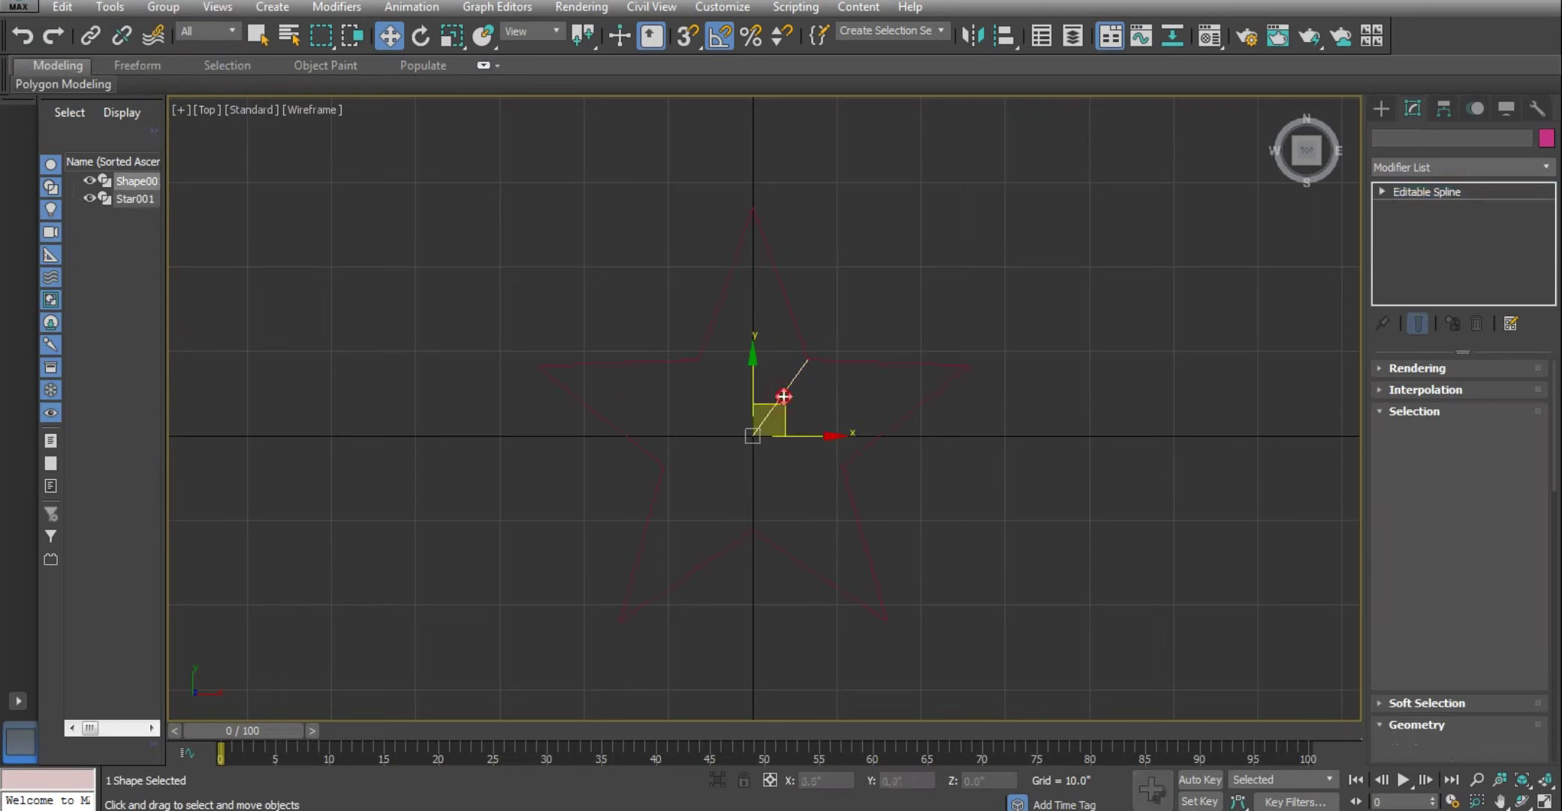
{"action": "left_click", "coordinate": [854, 359]}
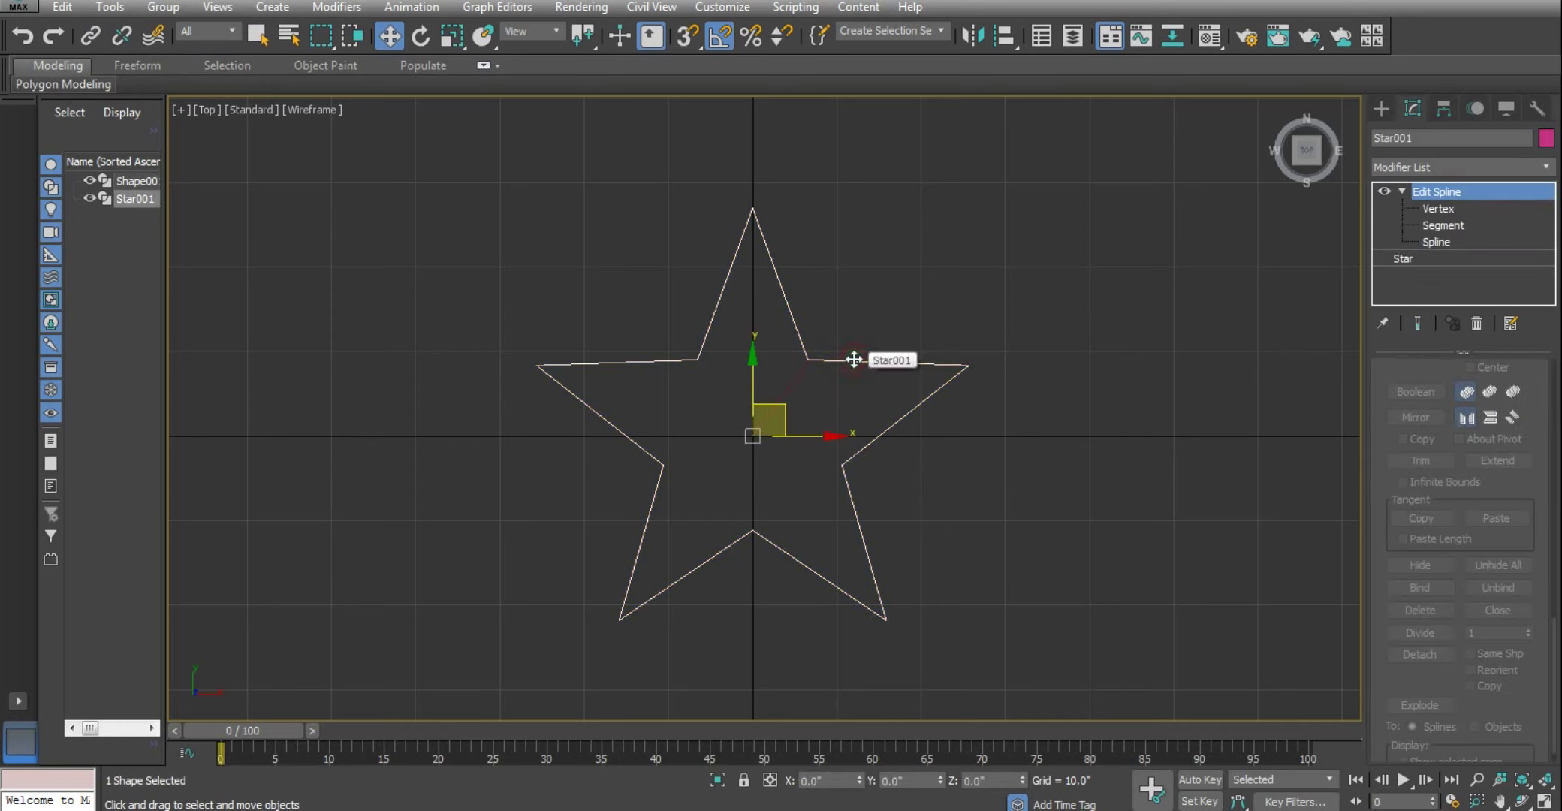
{"action": "left_click", "coordinate": [824, 389]}
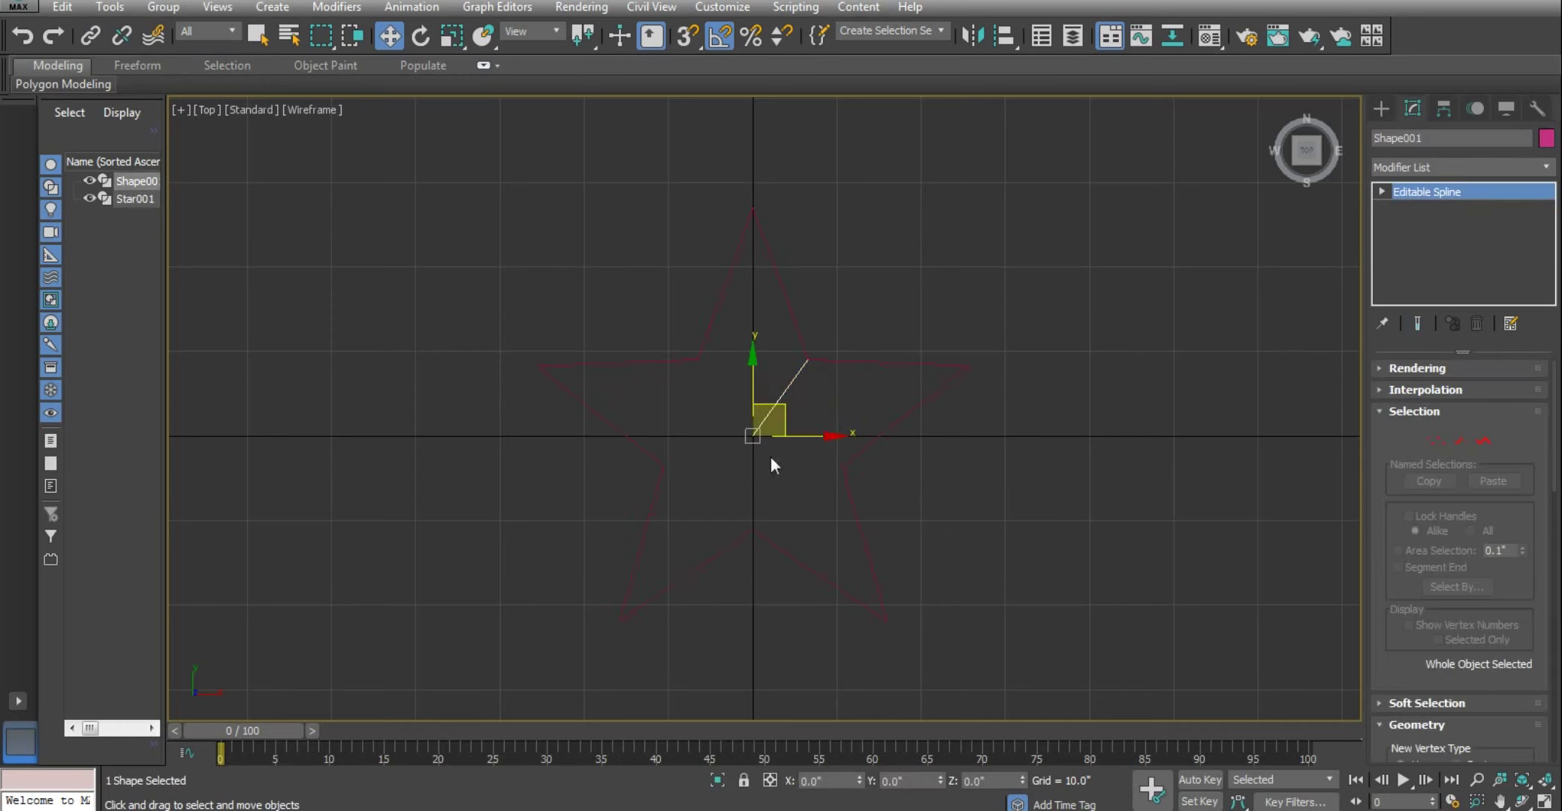
{"action": "scroll", "coordinate": [757, 454], "scroll_direction": "up", "scroll_amount": 5}
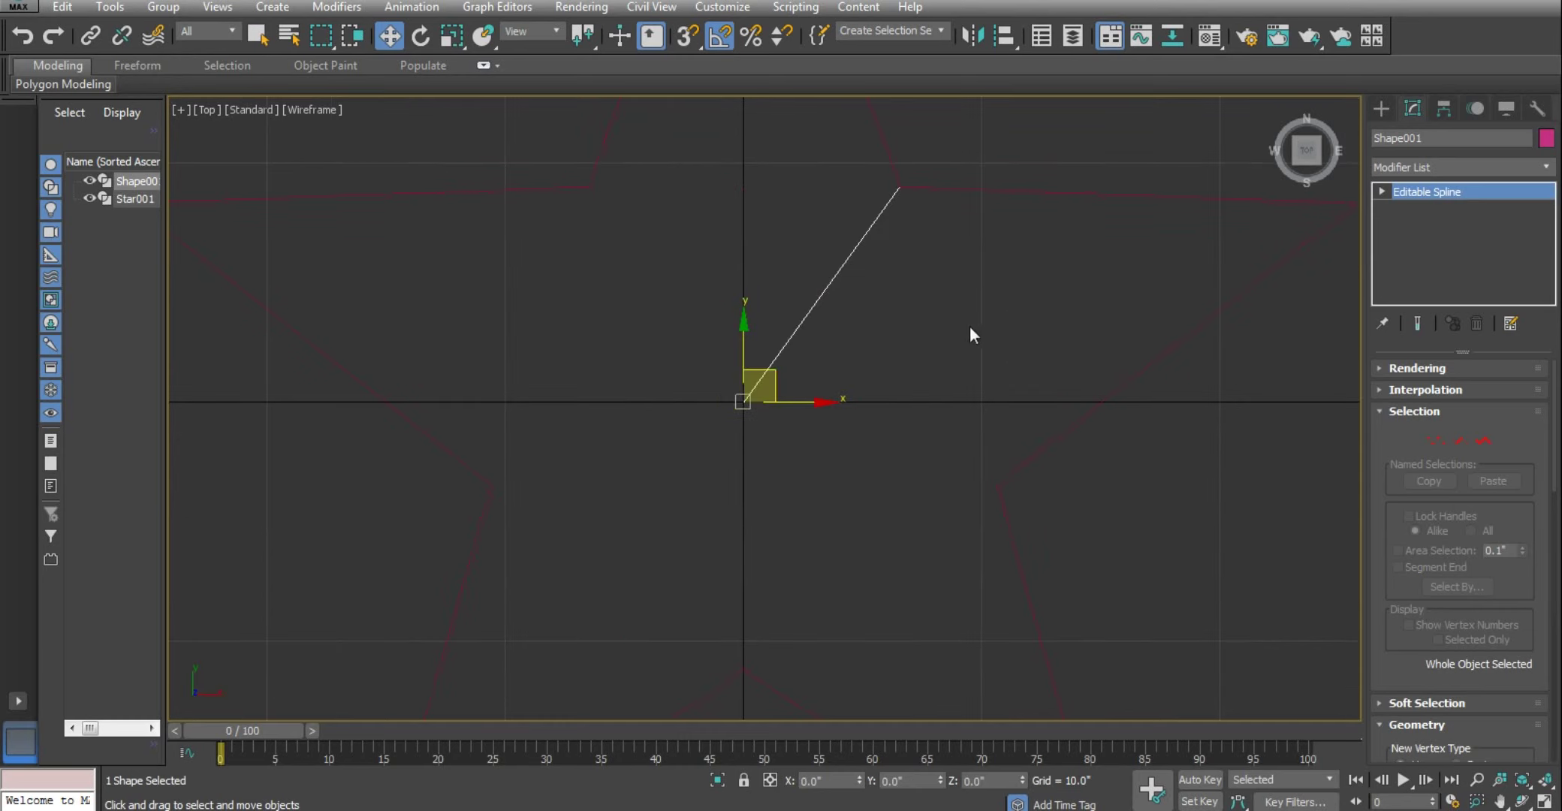
{"action": "scroll", "coordinate": [970, 334], "scroll_direction": "down", "scroll_amount": 5}
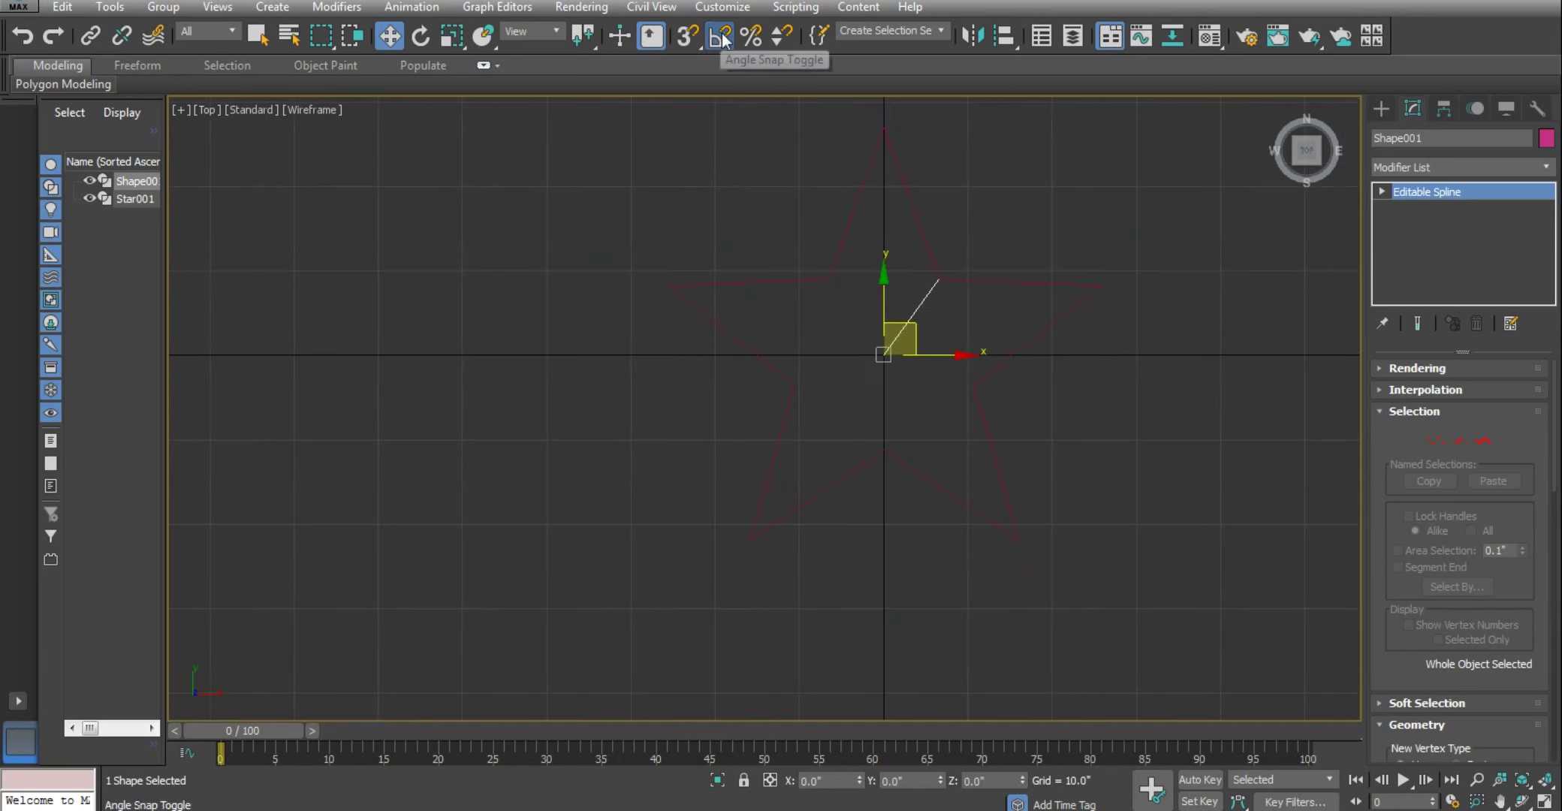
Work out 360/5 = 72 in the Windows Calculator
{"action": "key", "text": "e"}
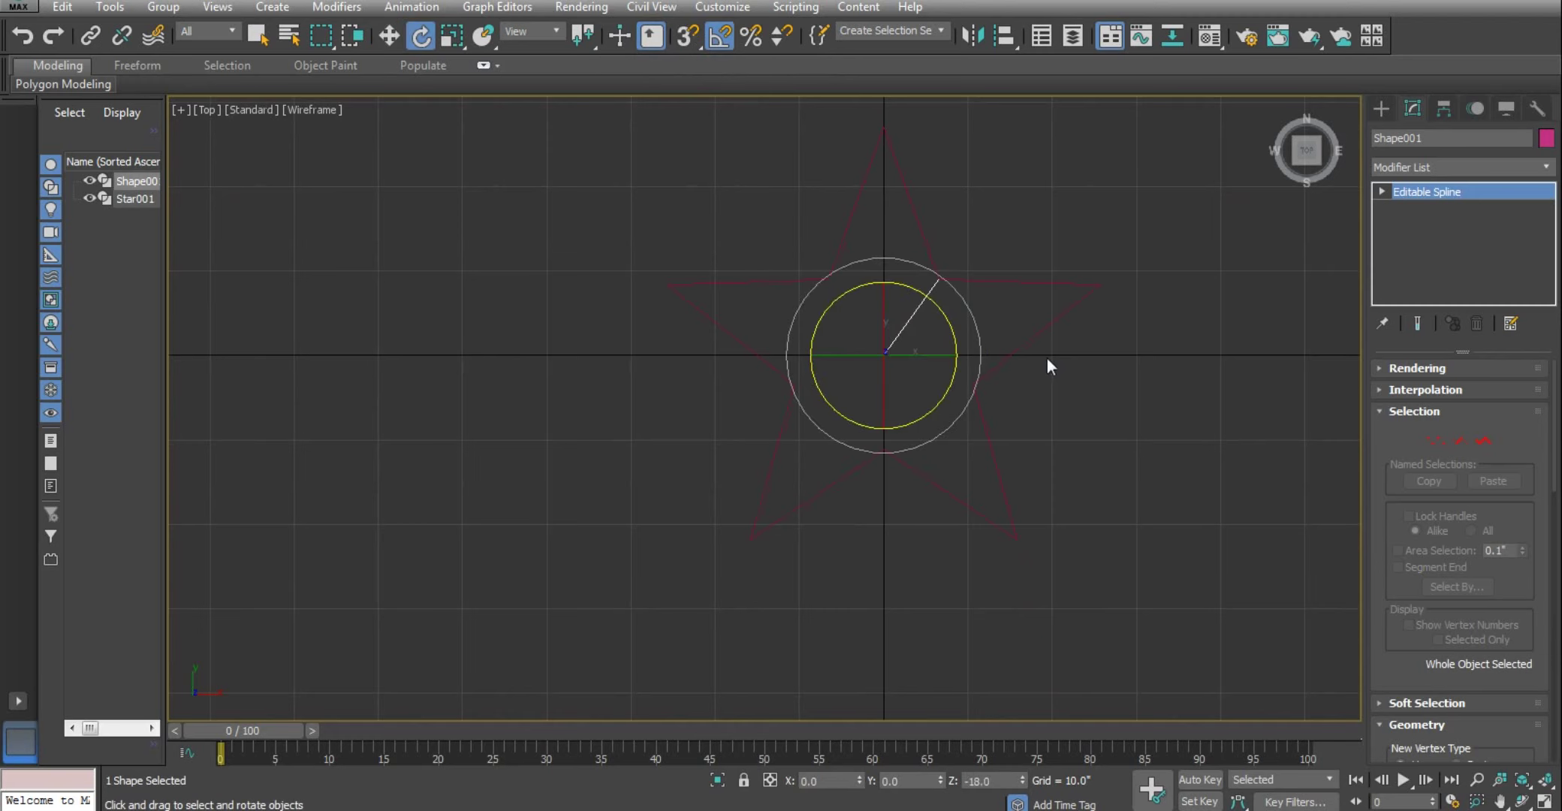
{"action": "scroll", "coordinate": [1048, 361], "scroll_direction": "up", "scroll_amount": 4}
{"action": "scroll", "coordinate": [821, 358], "scroll_direction": "down", "scroll_amount": 2}
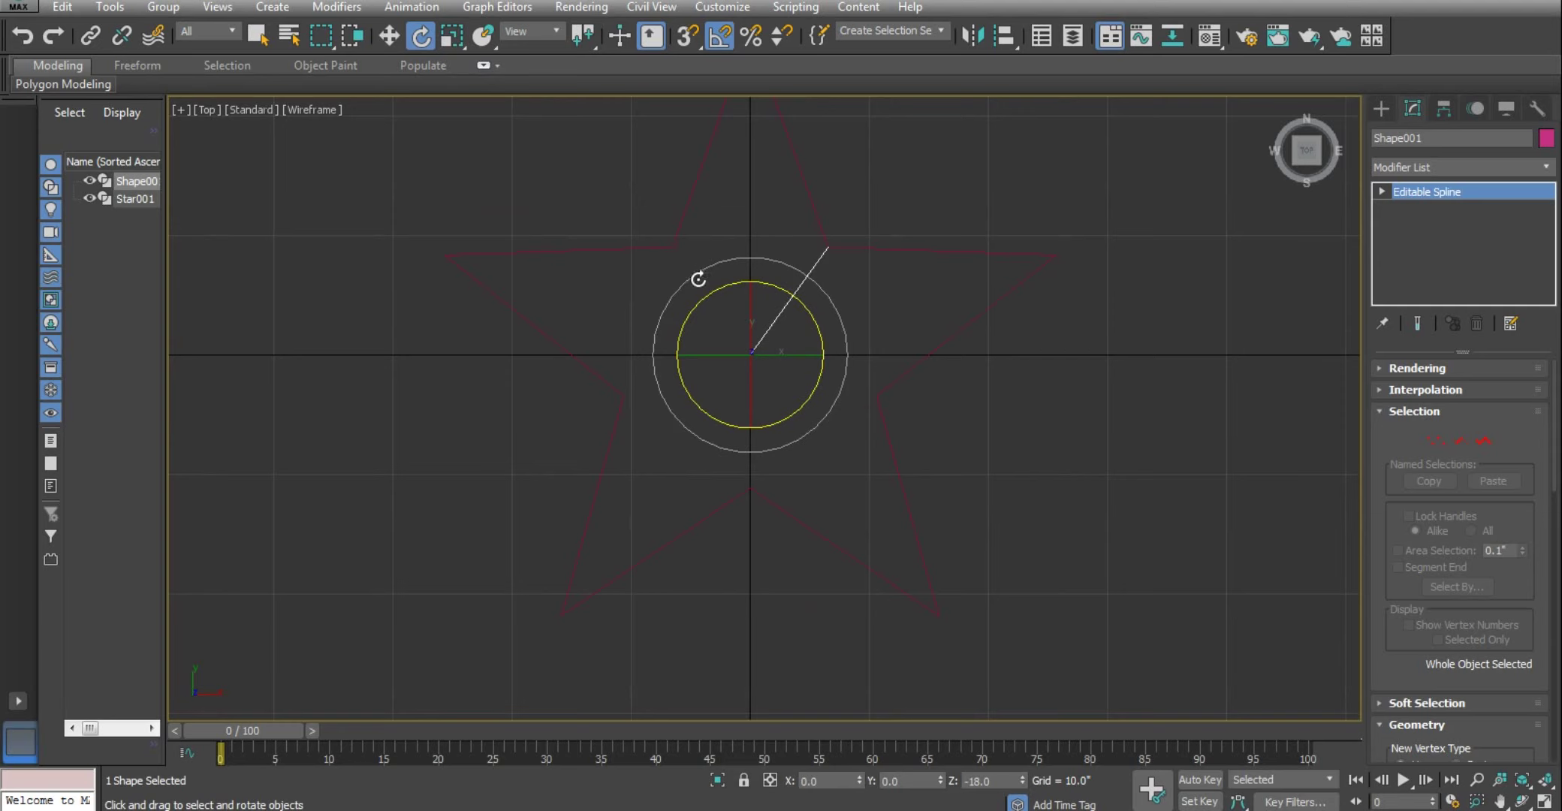
{"action": "key", "text": "super"}
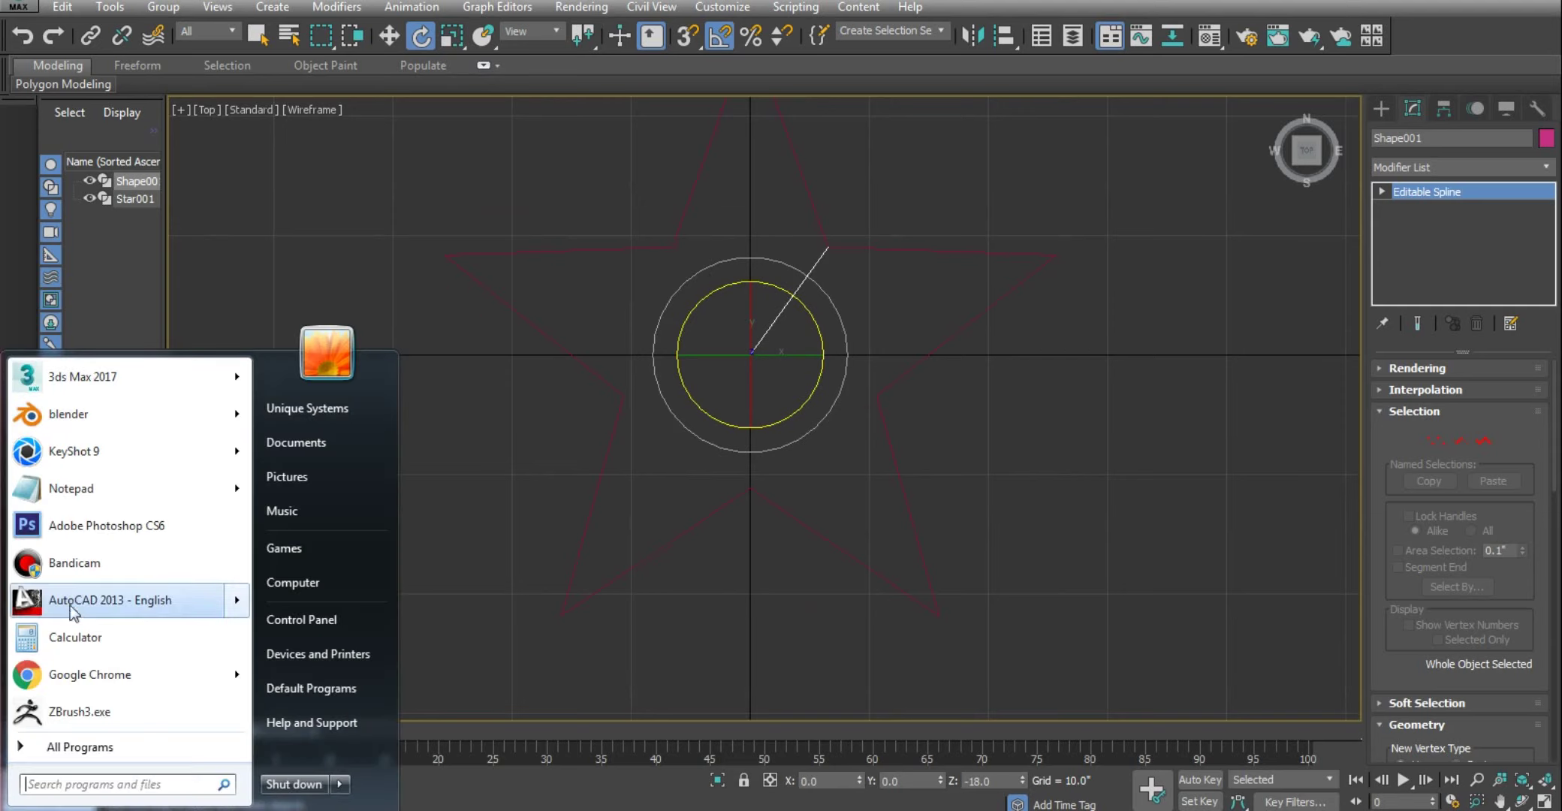
{"action": "left_click", "coordinate": [96, 646]}
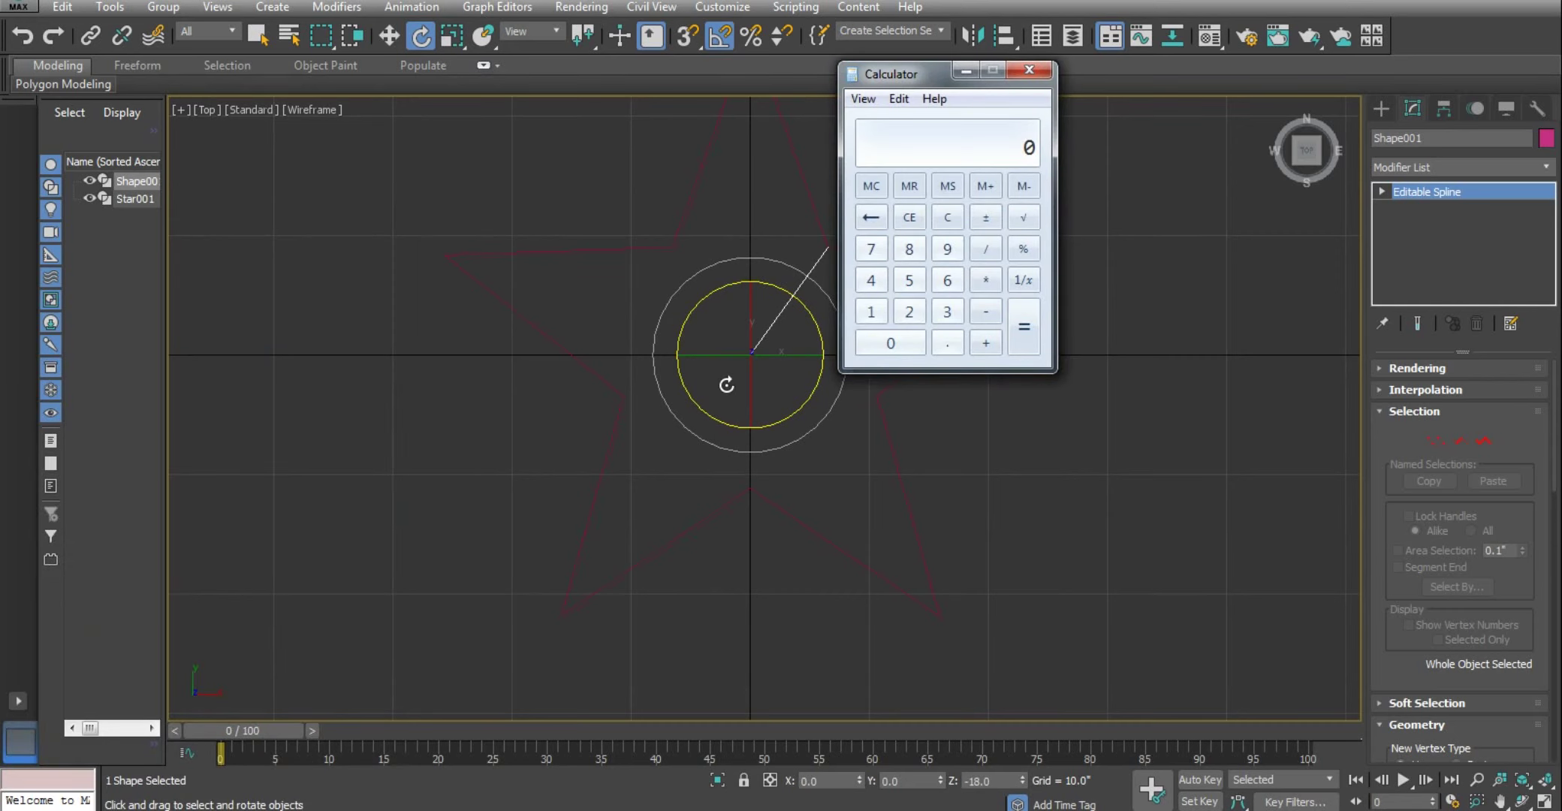
{"action": "type", "text": "360"}
{"action": "type", "text": "/5"}
{"action": "key", "text": "Return"}
{"action": "left_click", "coordinate": [966, 70]}
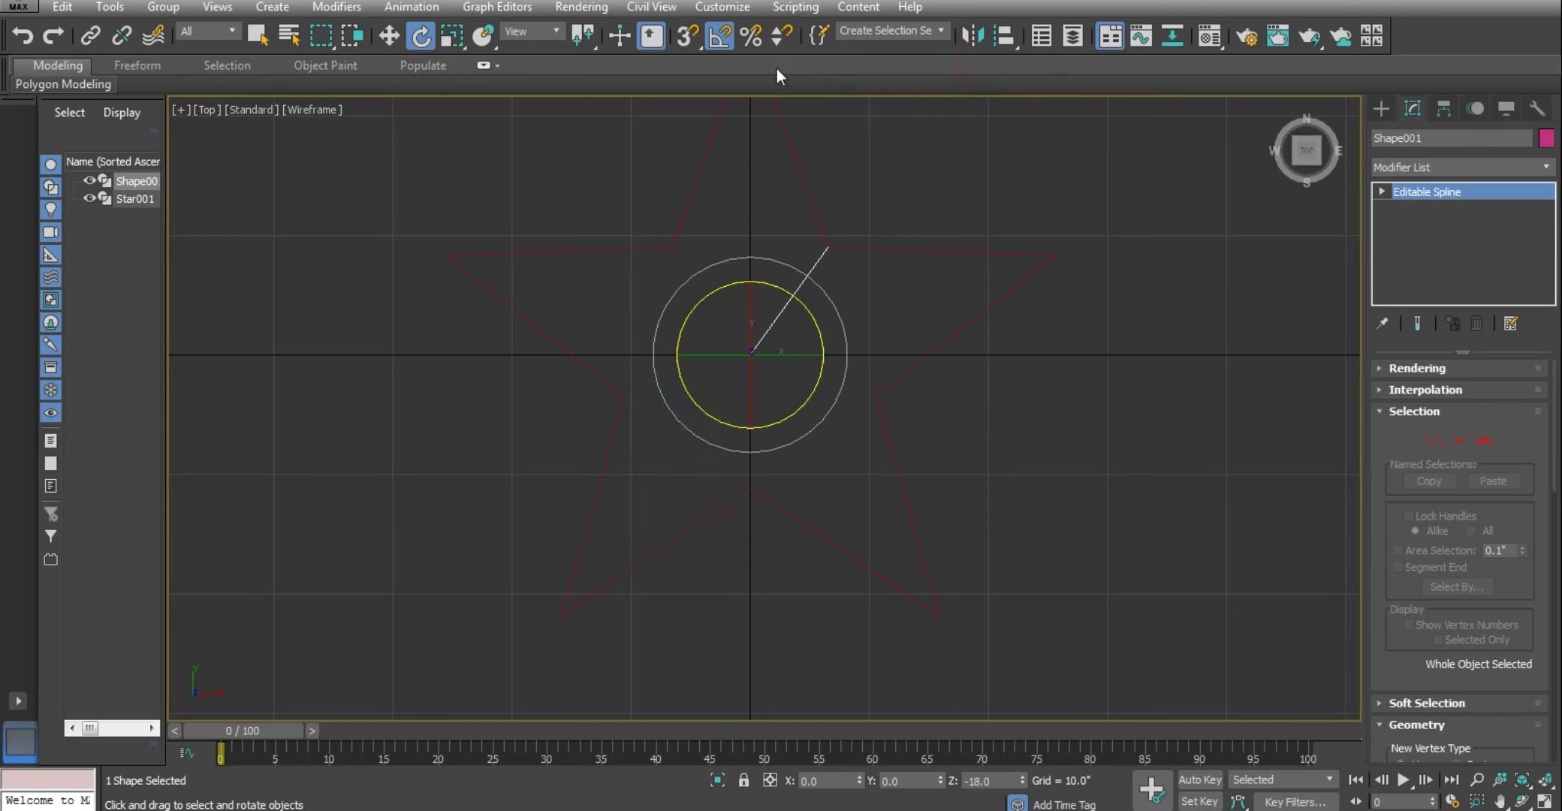
Set angle snap to 72° and rotate-clone the line into Shape002–Shape005
{"action": "right_click", "coordinate": [726, 43]}
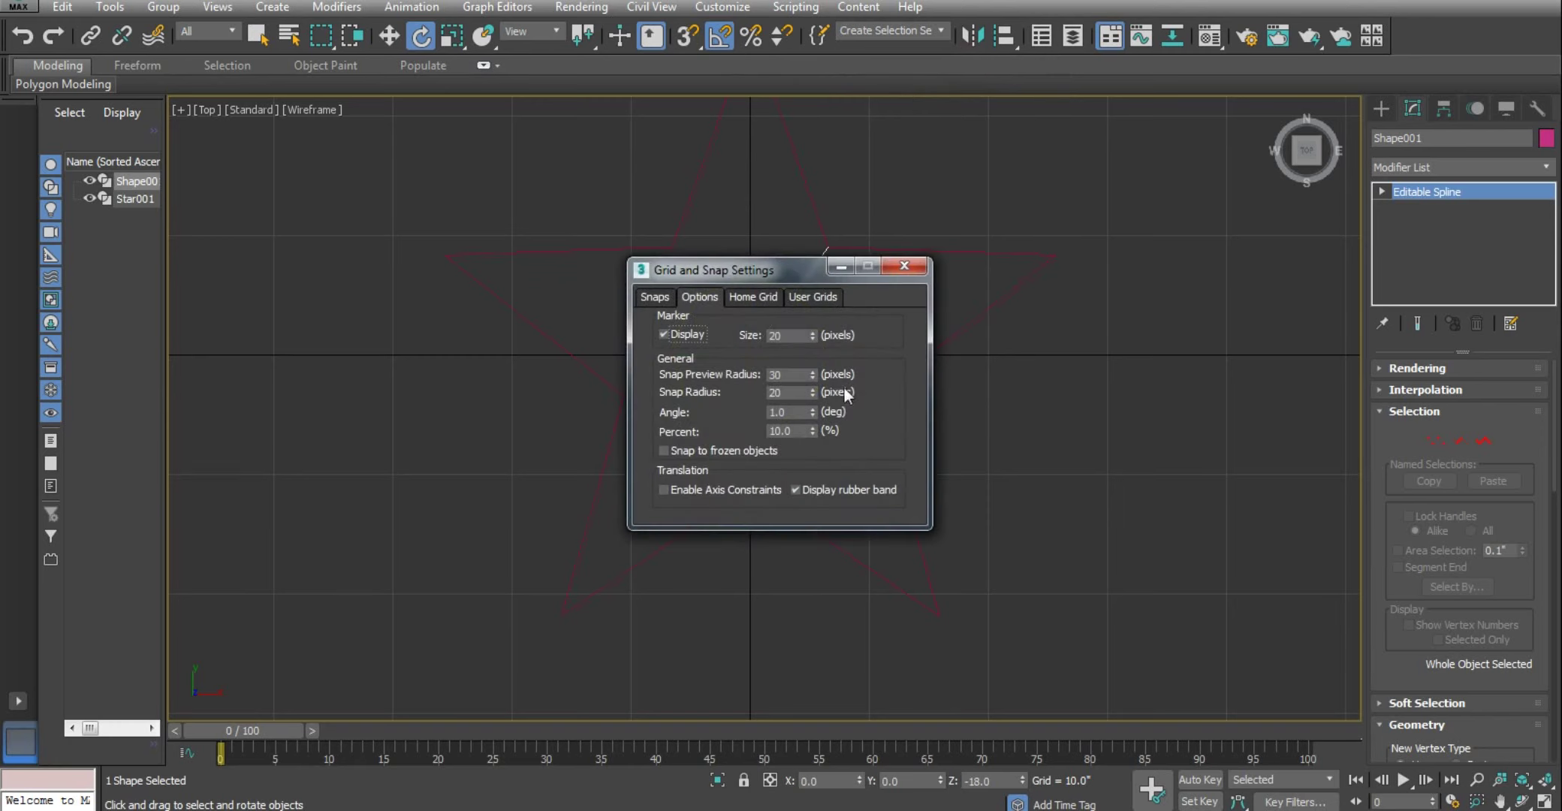
{"action": "left_click_drag", "start_coordinate": [798, 412], "coordinate": [739, 412]}
{"action": "type", "text": "72"}
{"action": "key", "text": "Return"}
{"action": "left_click", "coordinate": [904, 265]}
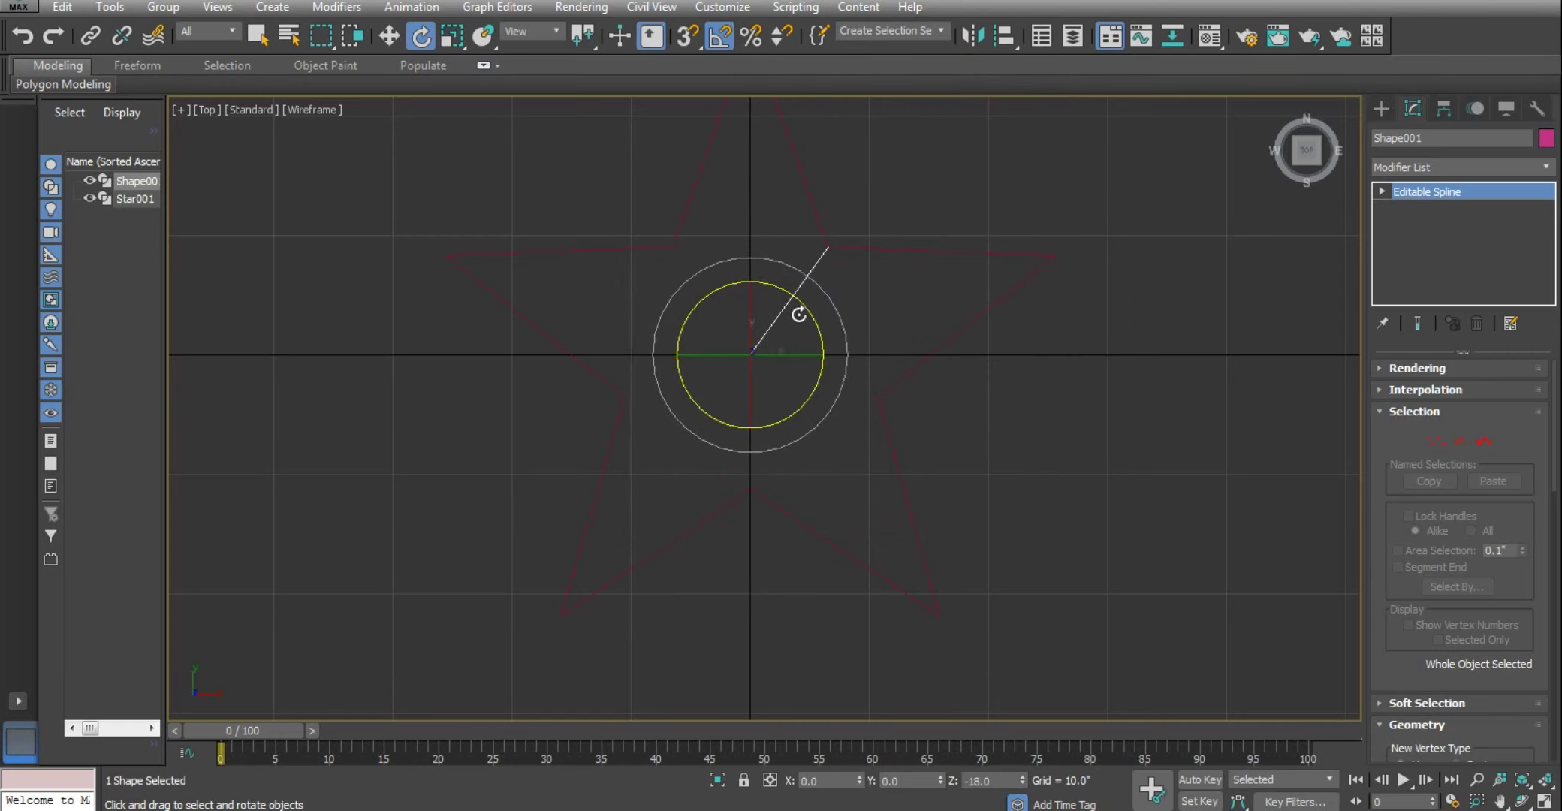
{"action": "left_click_drag", "start_coordinate": [810, 314], "coordinate": [967, 273]}
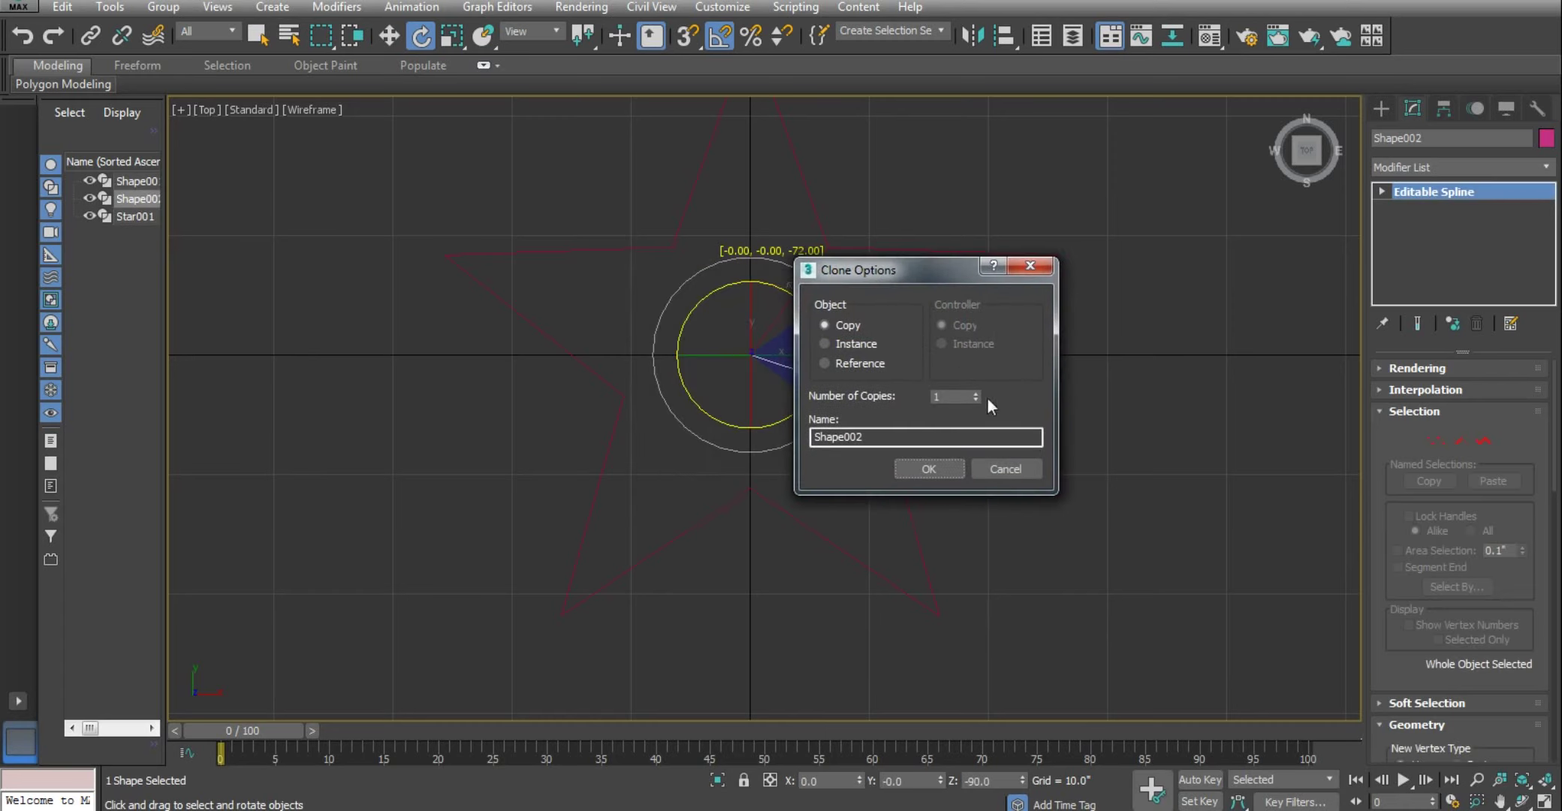
{"action": "left_click", "coordinate": [928, 468]}
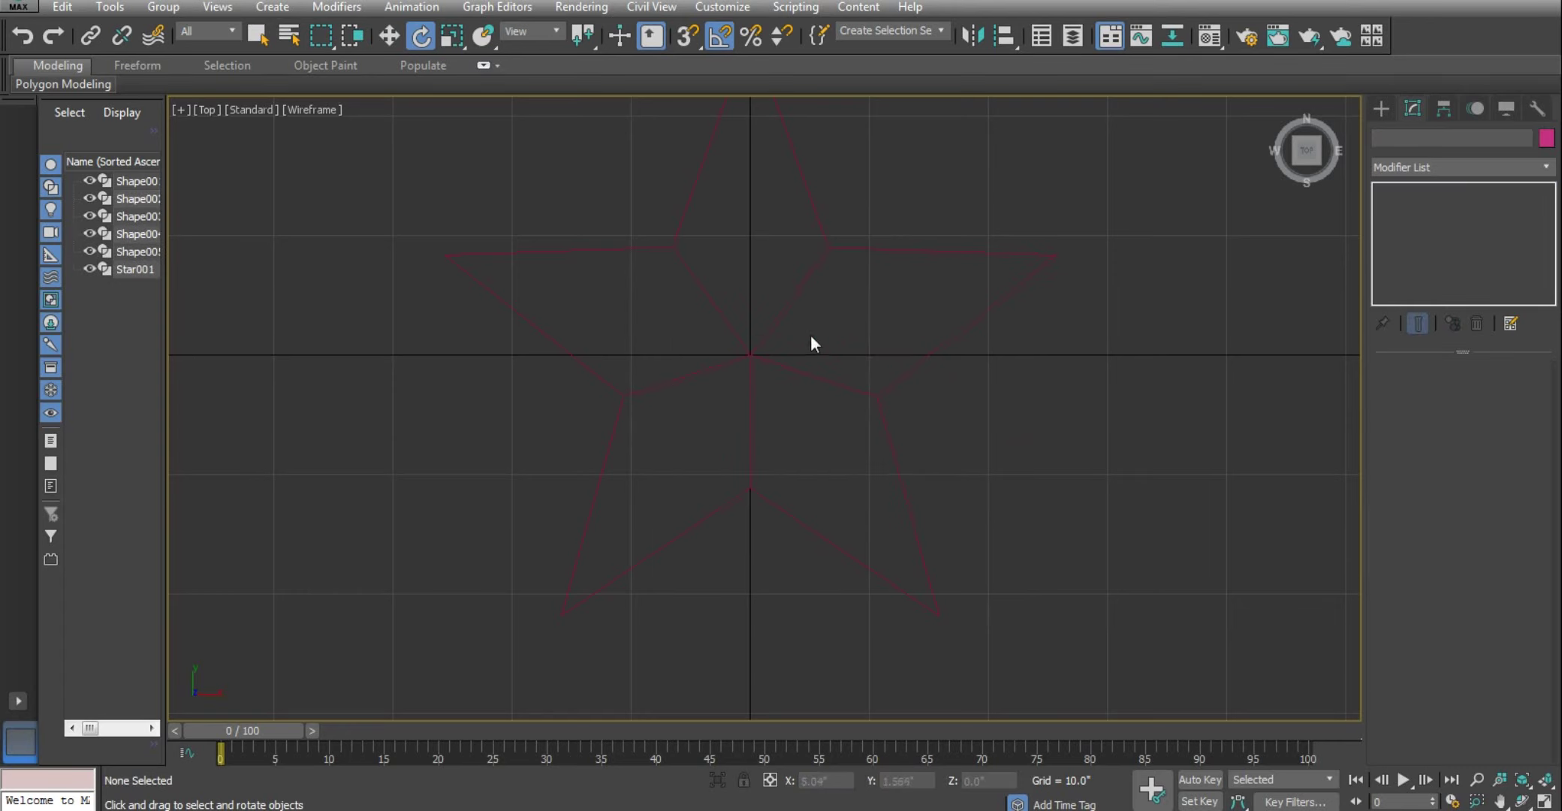
Zoom out to review the star and five centre lines, selecting then deselecting all six shapes
{"action": "scroll", "coordinate": [813, 326], "scroll_direction": "down", "scroll_amount": 1}
{"action": "scroll", "coordinate": [813, 326], "scroll_direction": "down", "scroll_amount": 1}
{"action": "left_click_drag", "start_coordinate": [904, 230], "coordinate": [584, 591]}
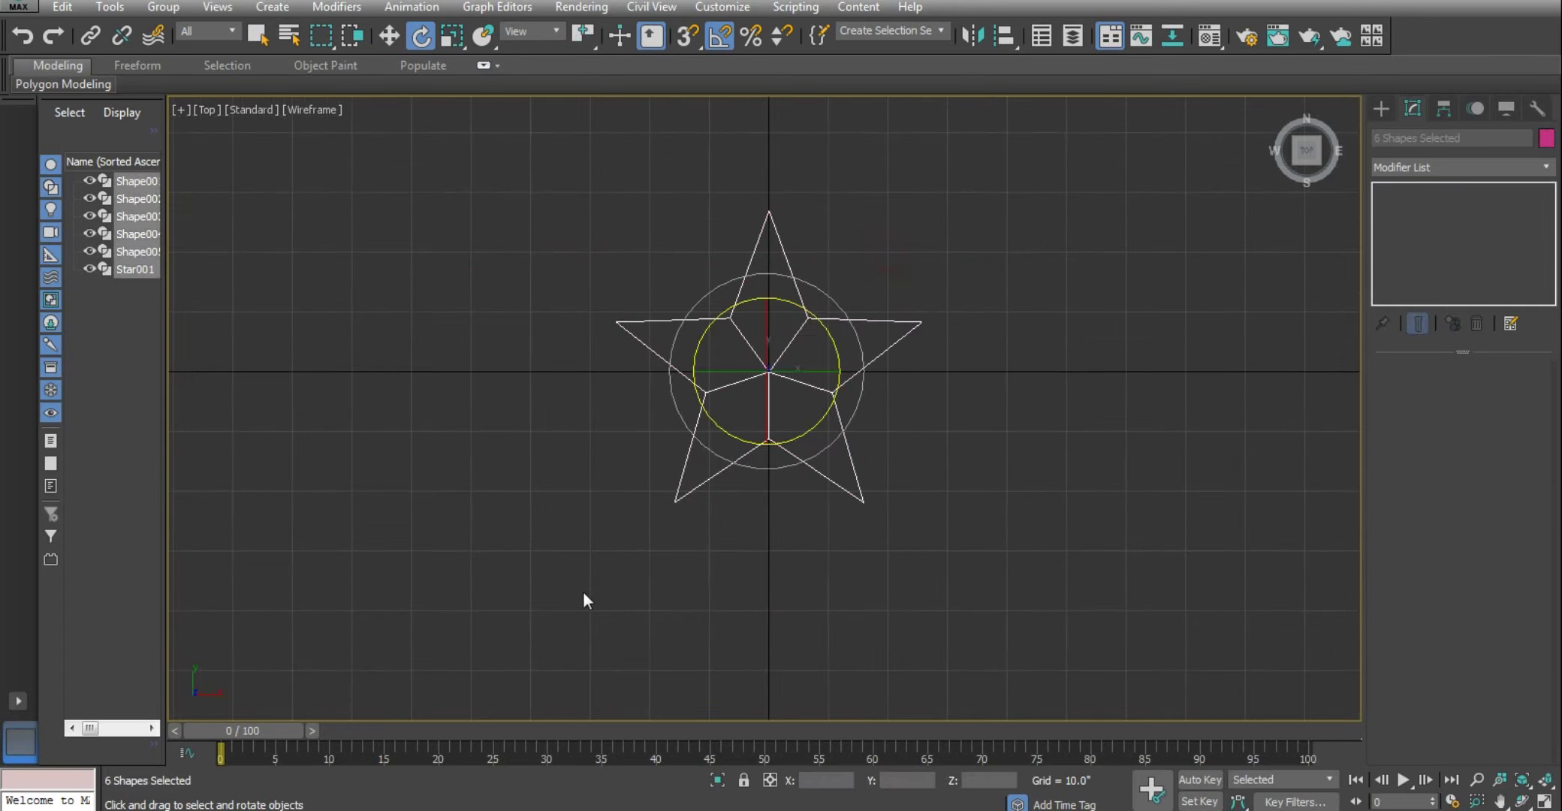
{"action": "key", "text": "w"}
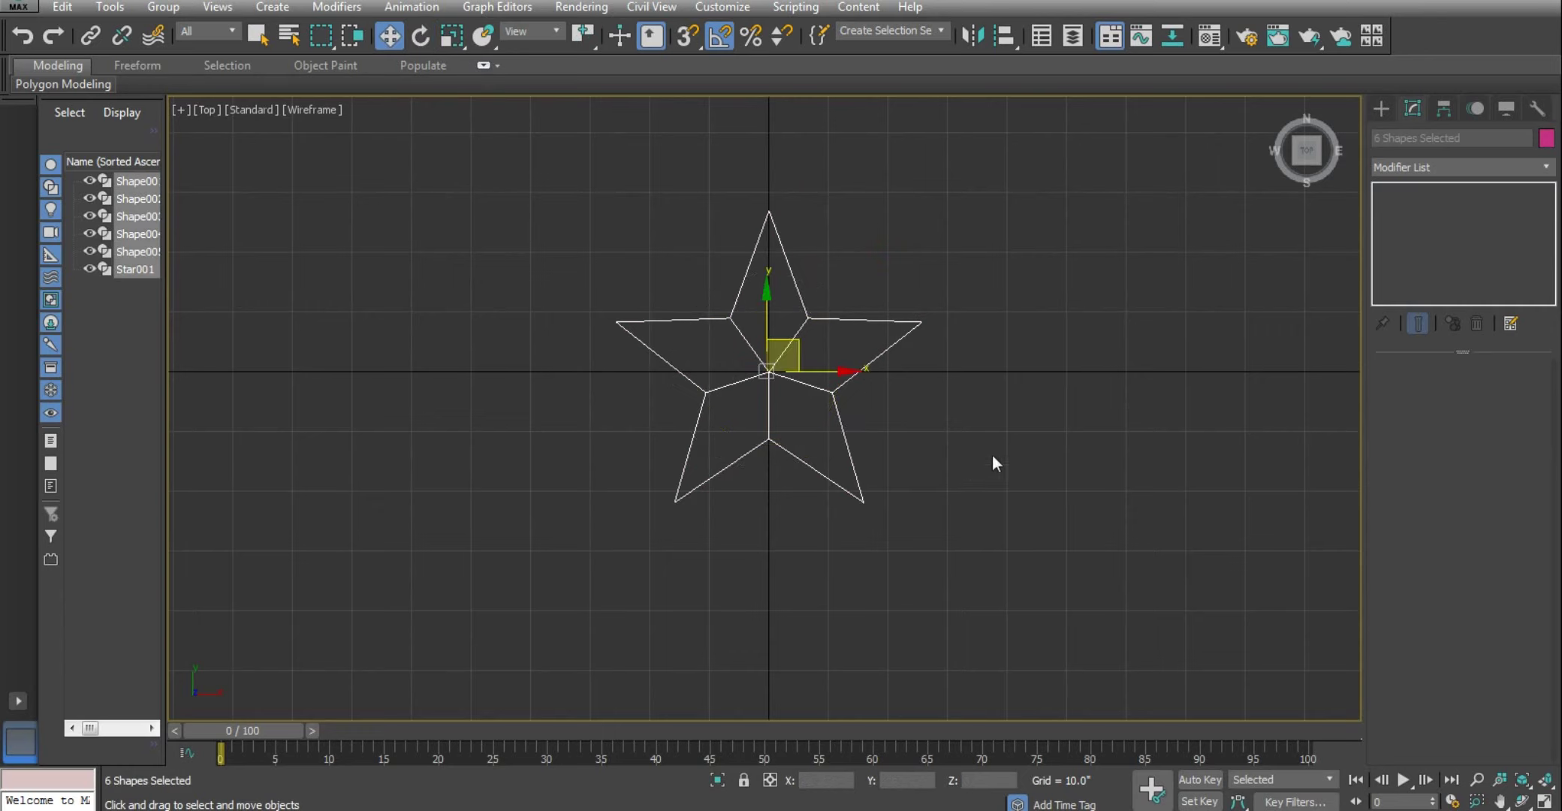
{"action": "left_click", "coordinate": [992, 453]}
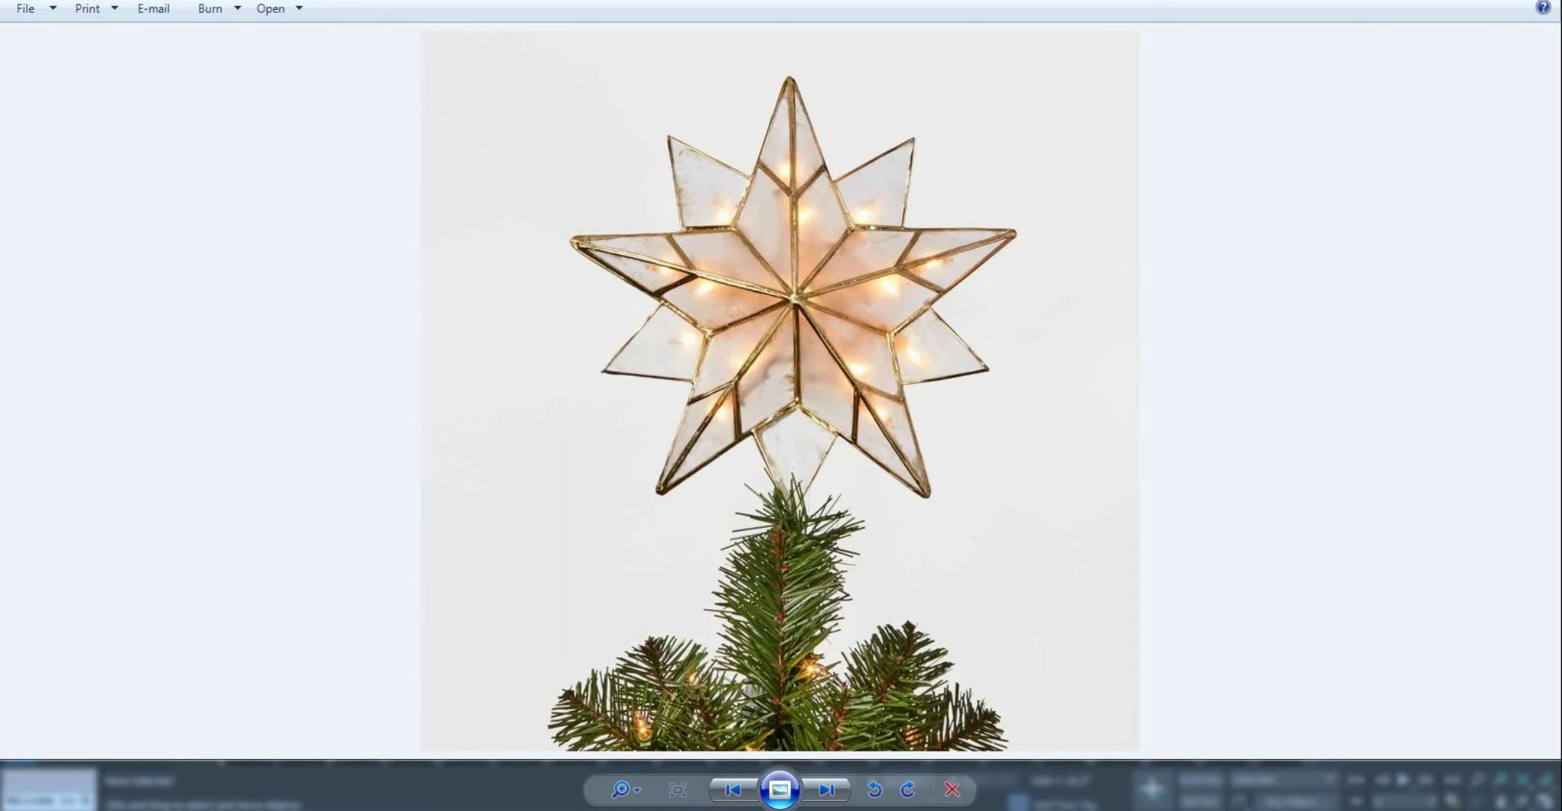
Close Windows Photo Viewer with Alt+F4 to get back to 3ds Max
{"action": "key", "text": "alt+F4"}
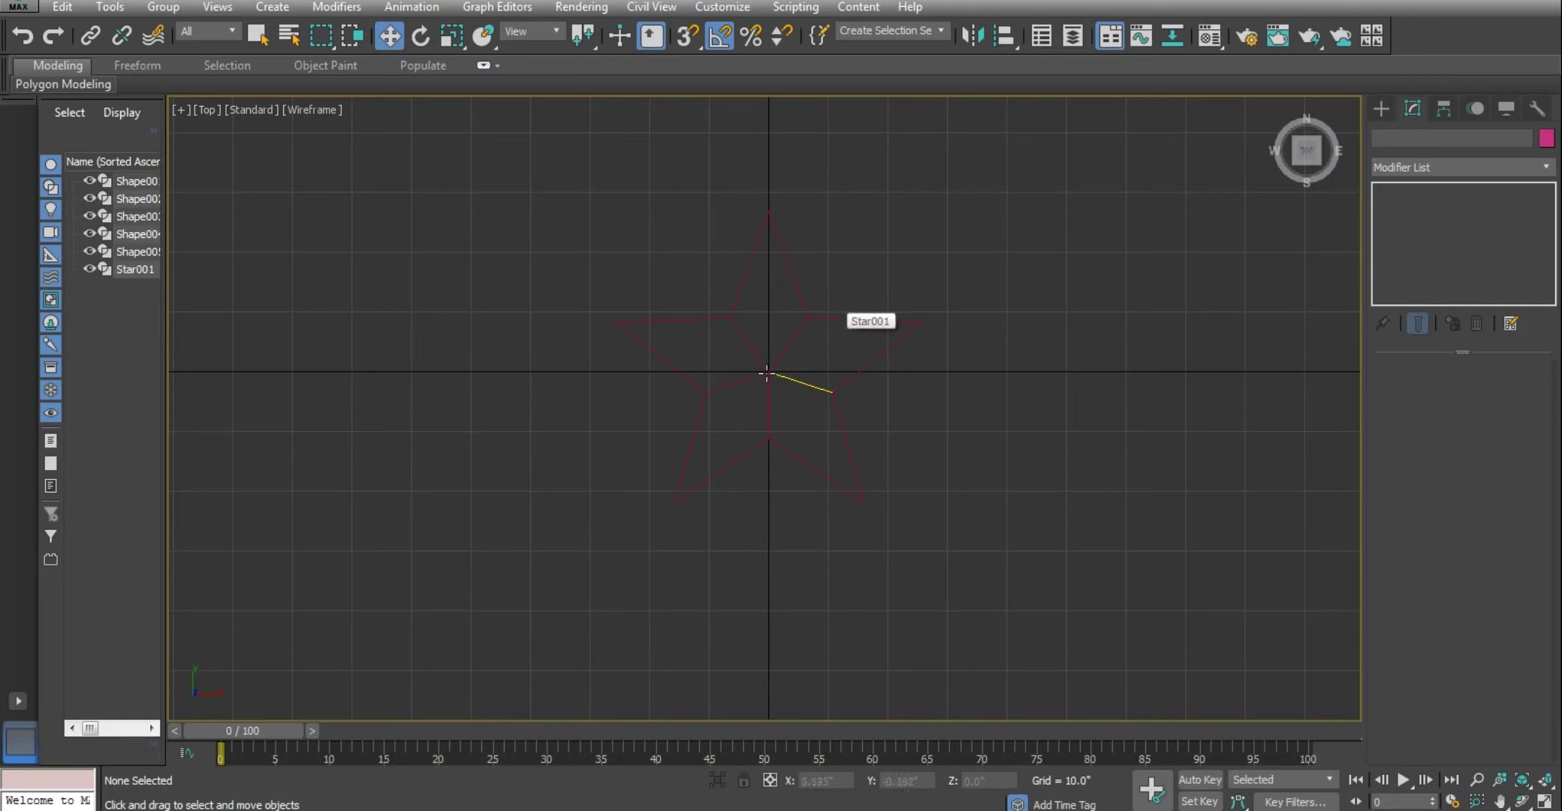
Select Shape003 and trial a rotate-clone, cancelling the copy
{"action": "left_click", "coordinate": [769, 417]}
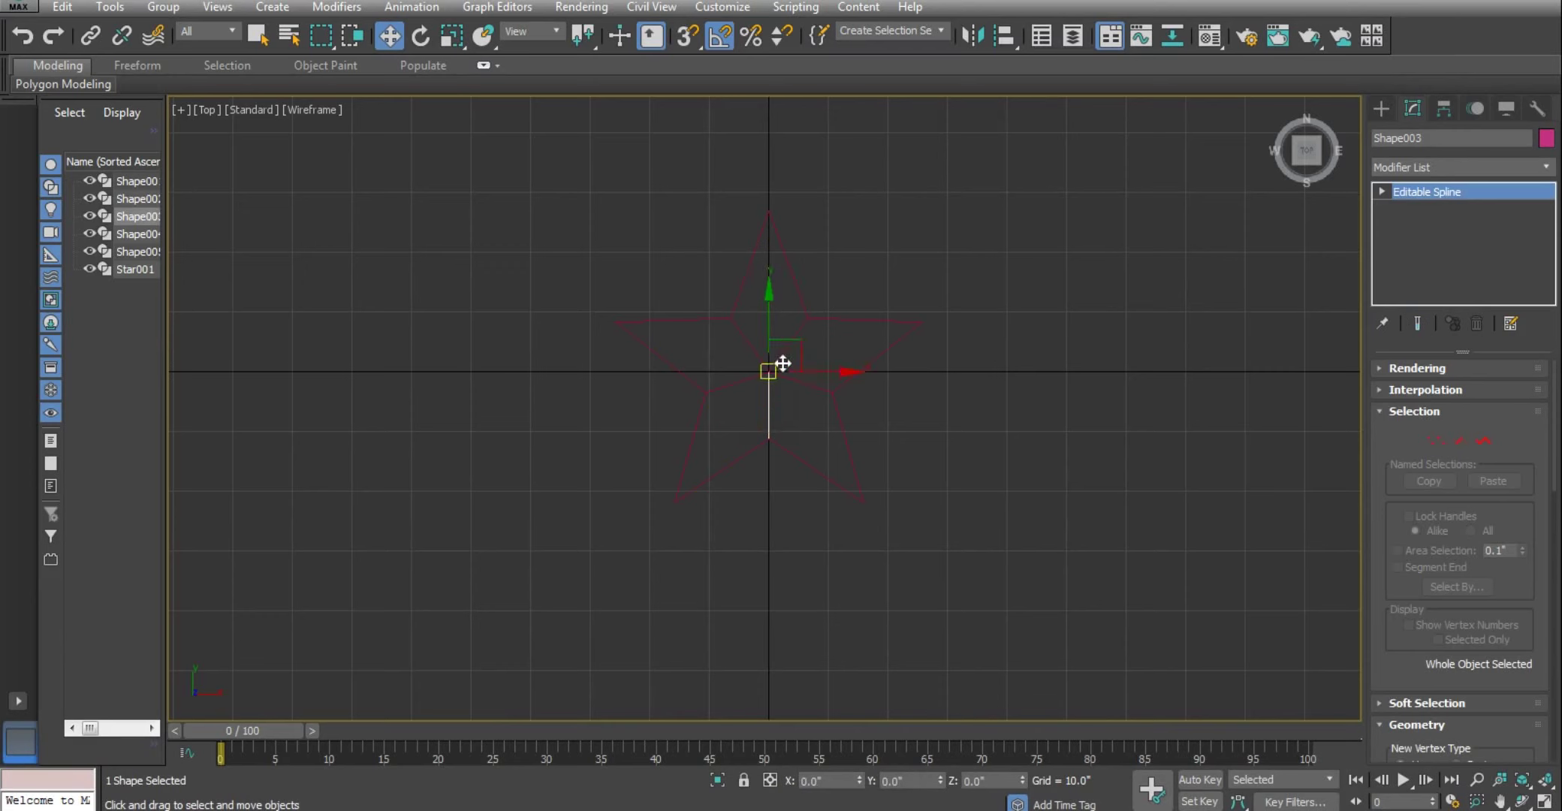
{"action": "scroll", "coordinate": [785, 362], "scroll_direction": "up", "scroll_amount": 4}
{"action": "scroll", "coordinate": [777, 384], "scroll_direction": "down", "scroll_amount": 2}
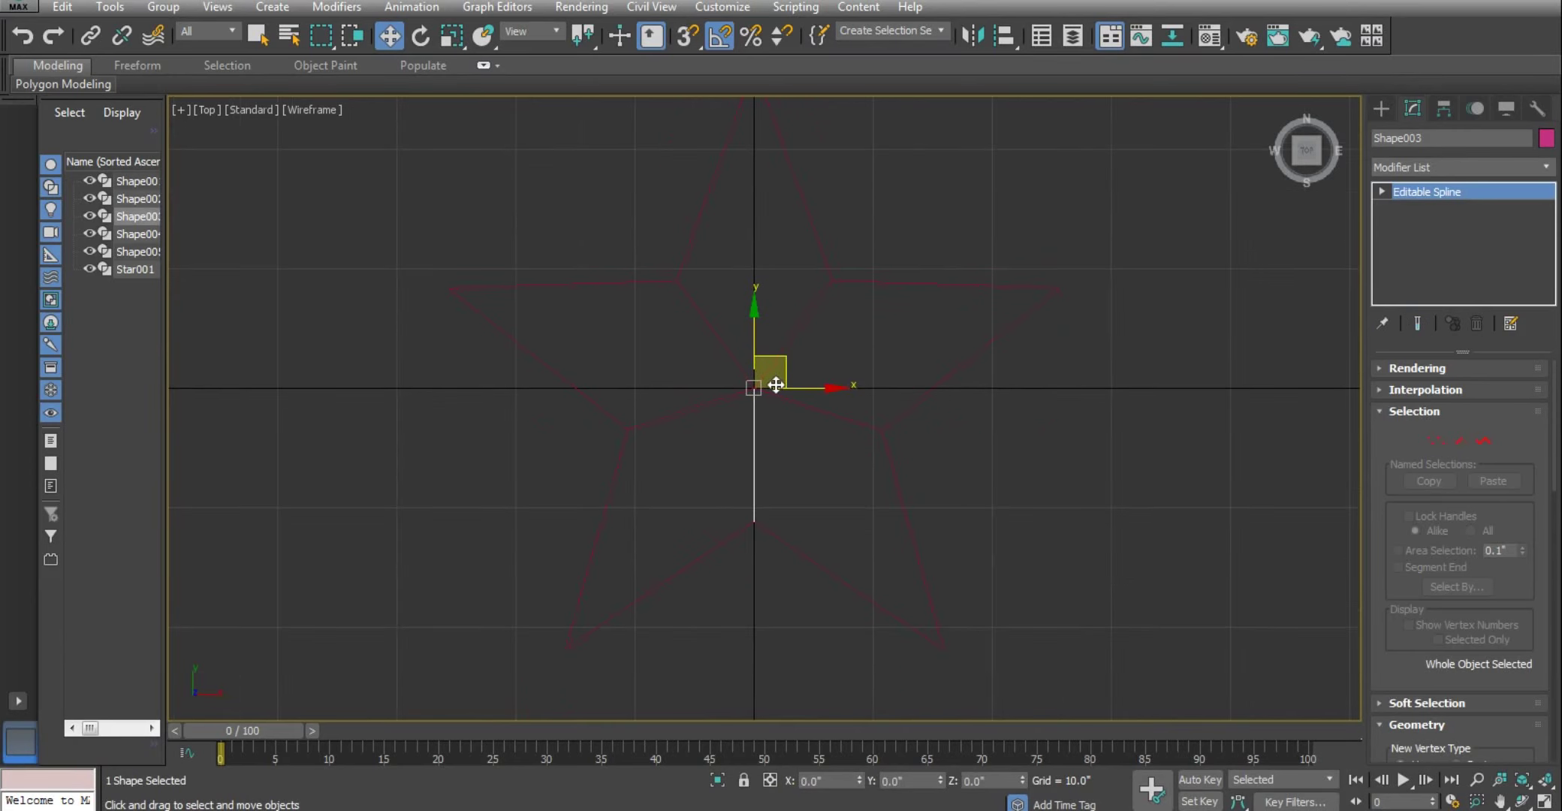
{"action": "key", "text": "e"}
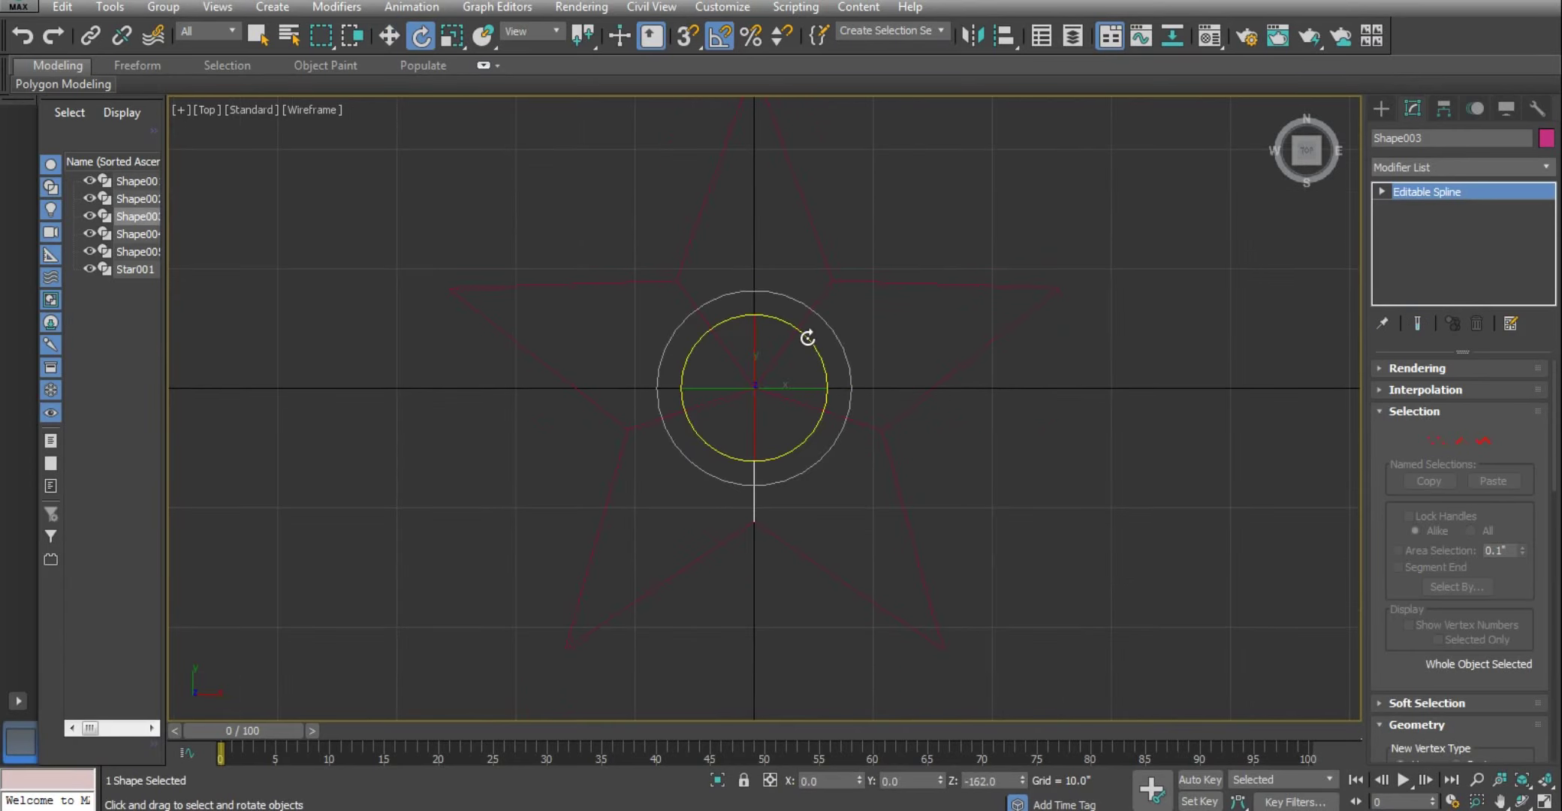
{"action": "left_click_drag", "start_coordinate": [807, 338], "coordinate": [820, 373]}
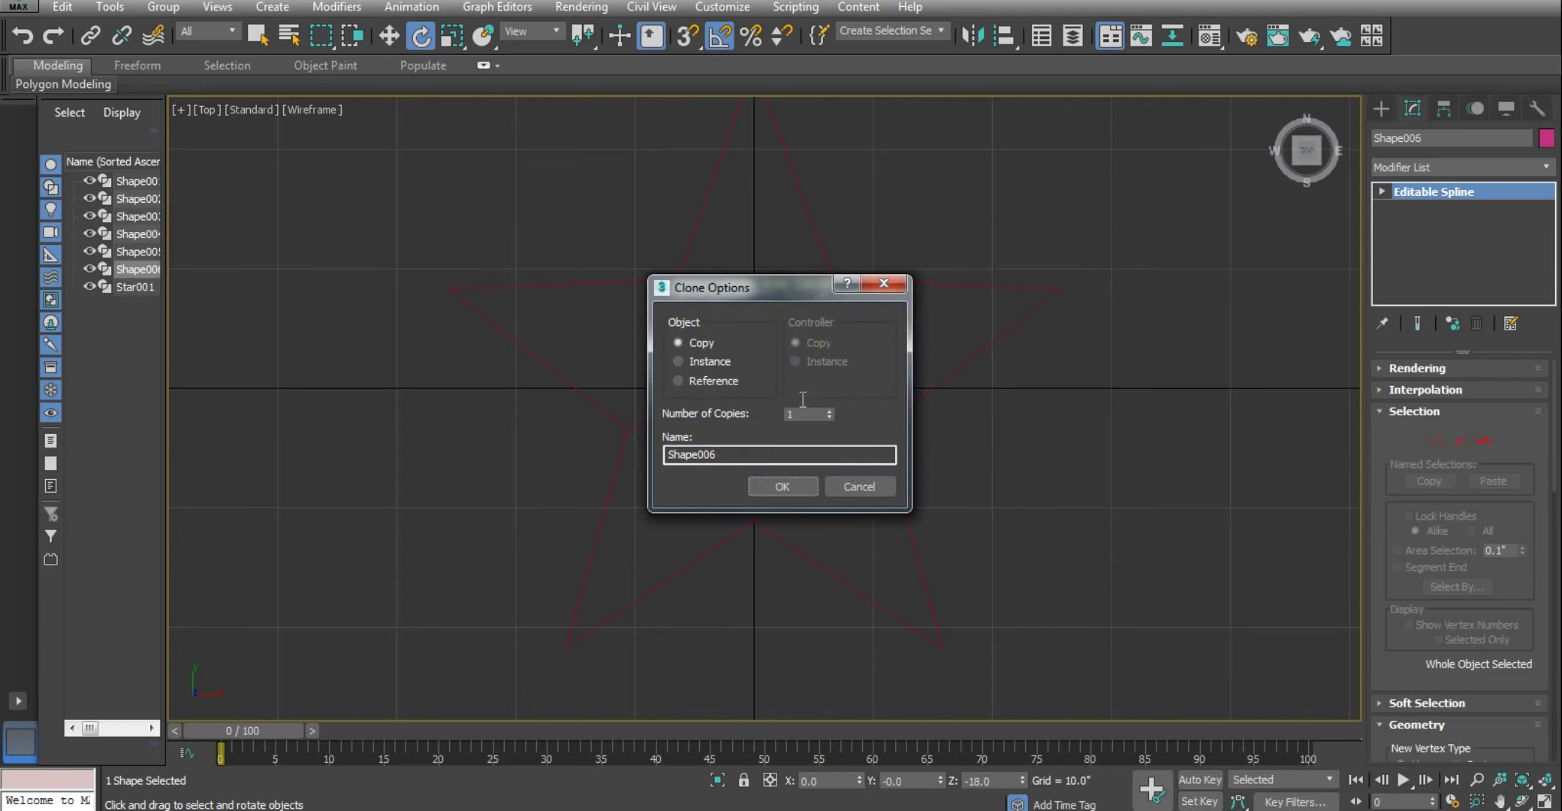
{"action": "left_click", "coordinate": [849, 488]}
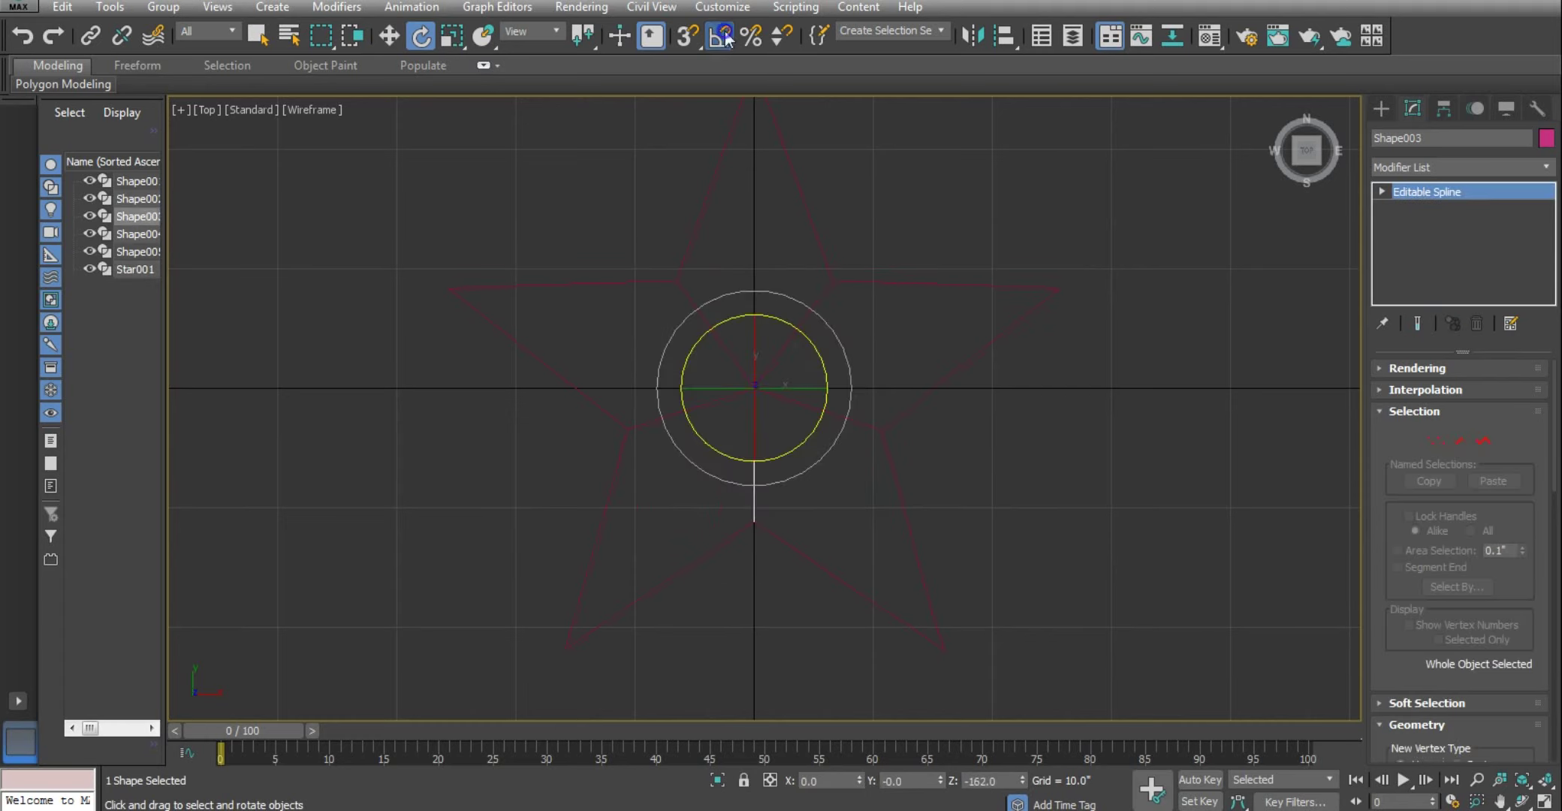
Change the angle snap from 72° to 1°
{"action": "right_click", "coordinate": [720, 35]}
{"action": "left_click_drag", "start_coordinate": [792, 410], "coordinate": [729, 410]}
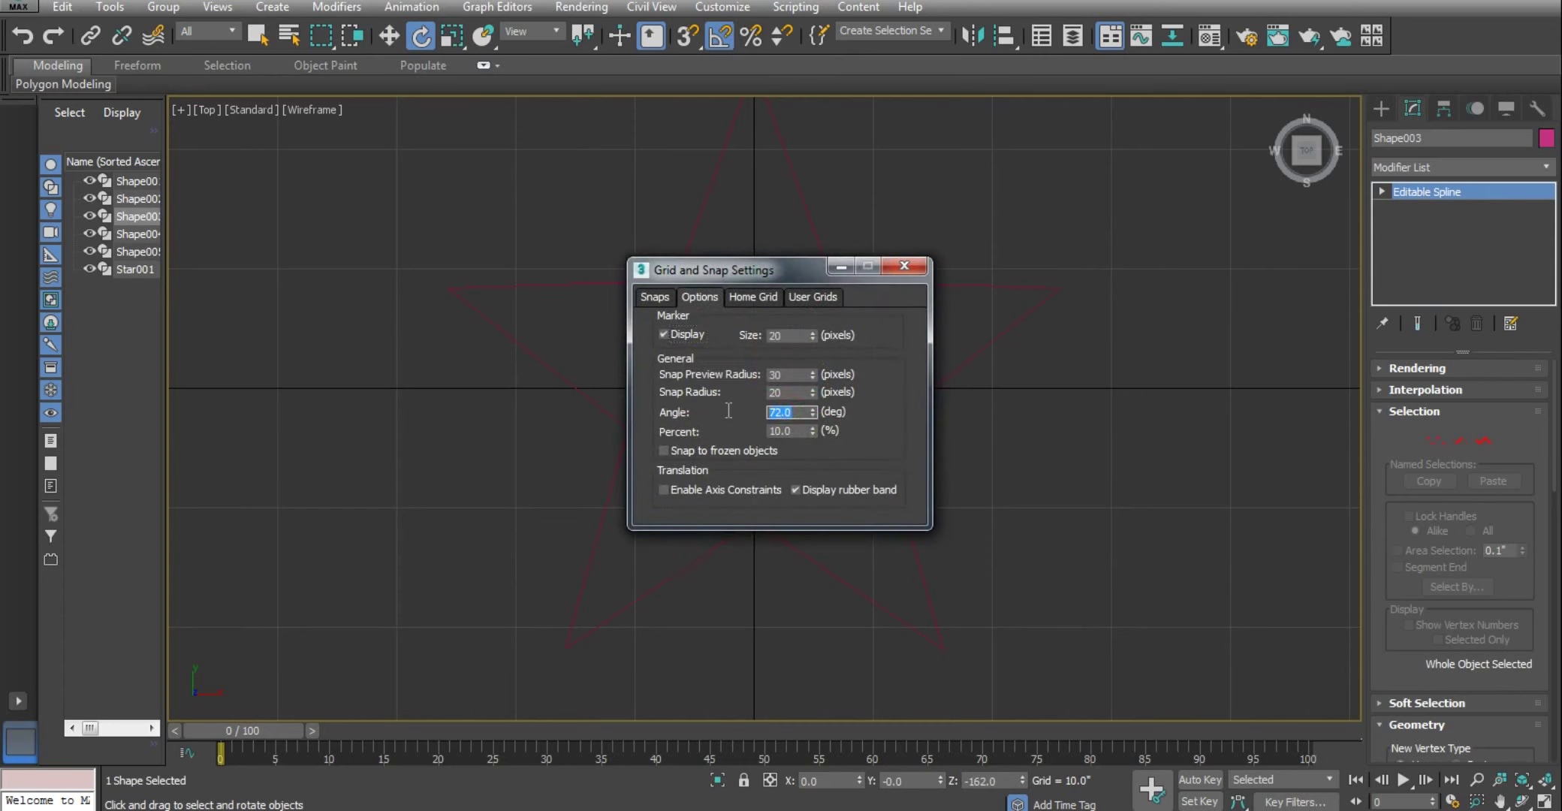
{"action": "type", "text": "1"}
{"action": "key", "text": "Return"}
{"action": "left_click", "coordinate": [909, 268]}
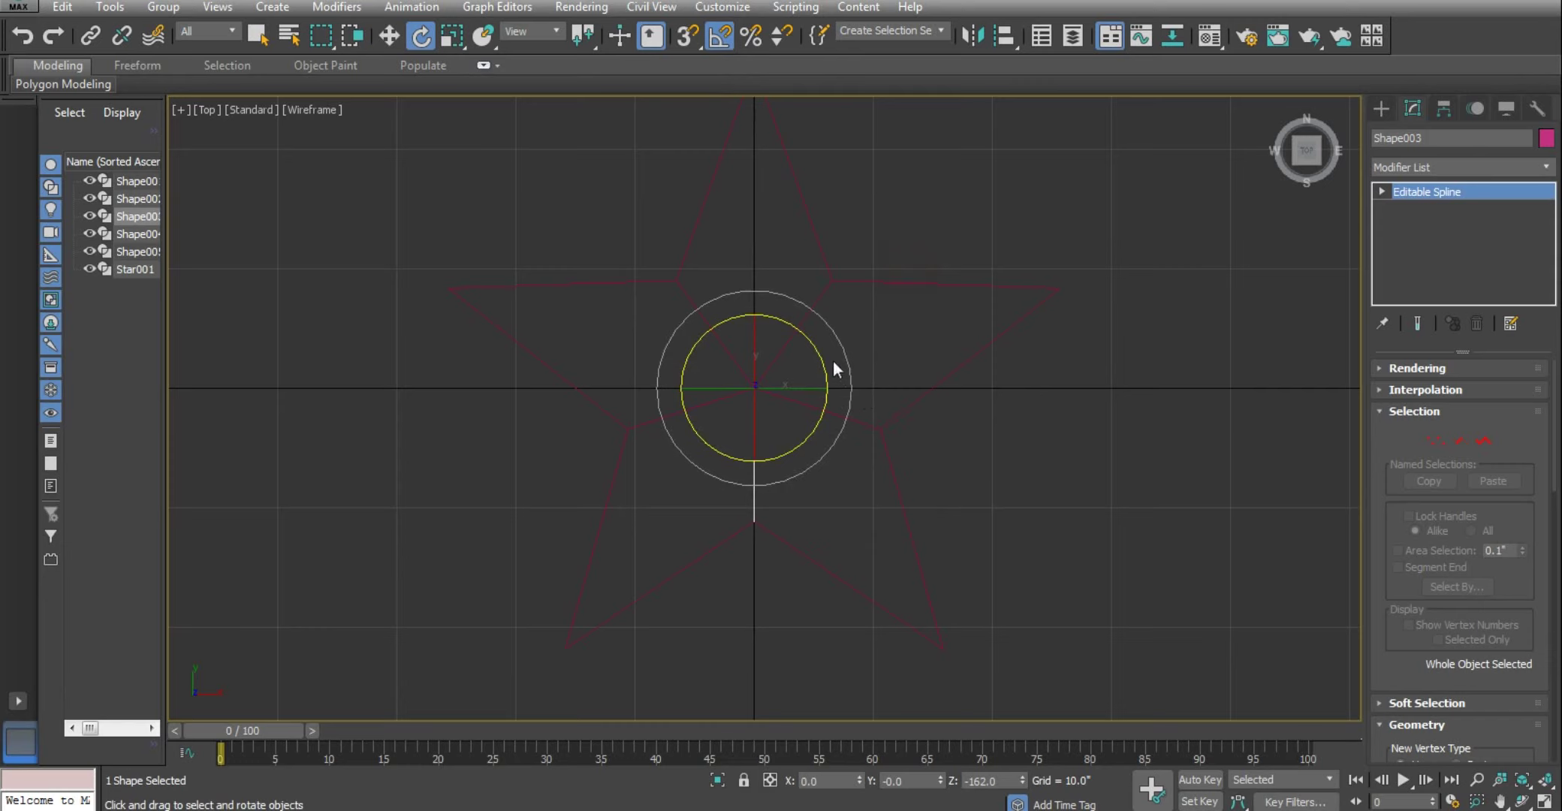
Rotate-copy the line into Shape006 and enter its Vertex level
{"action": "mouse_move", "coordinate": [817, 350]}
{"action": "left_mouse_down"}
{"action": "mouse_move", "coordinate": [840, 412]}
{"action": "mouse_move", "coordinate": [853, 788]}
{"action": "left_mouse_up"}
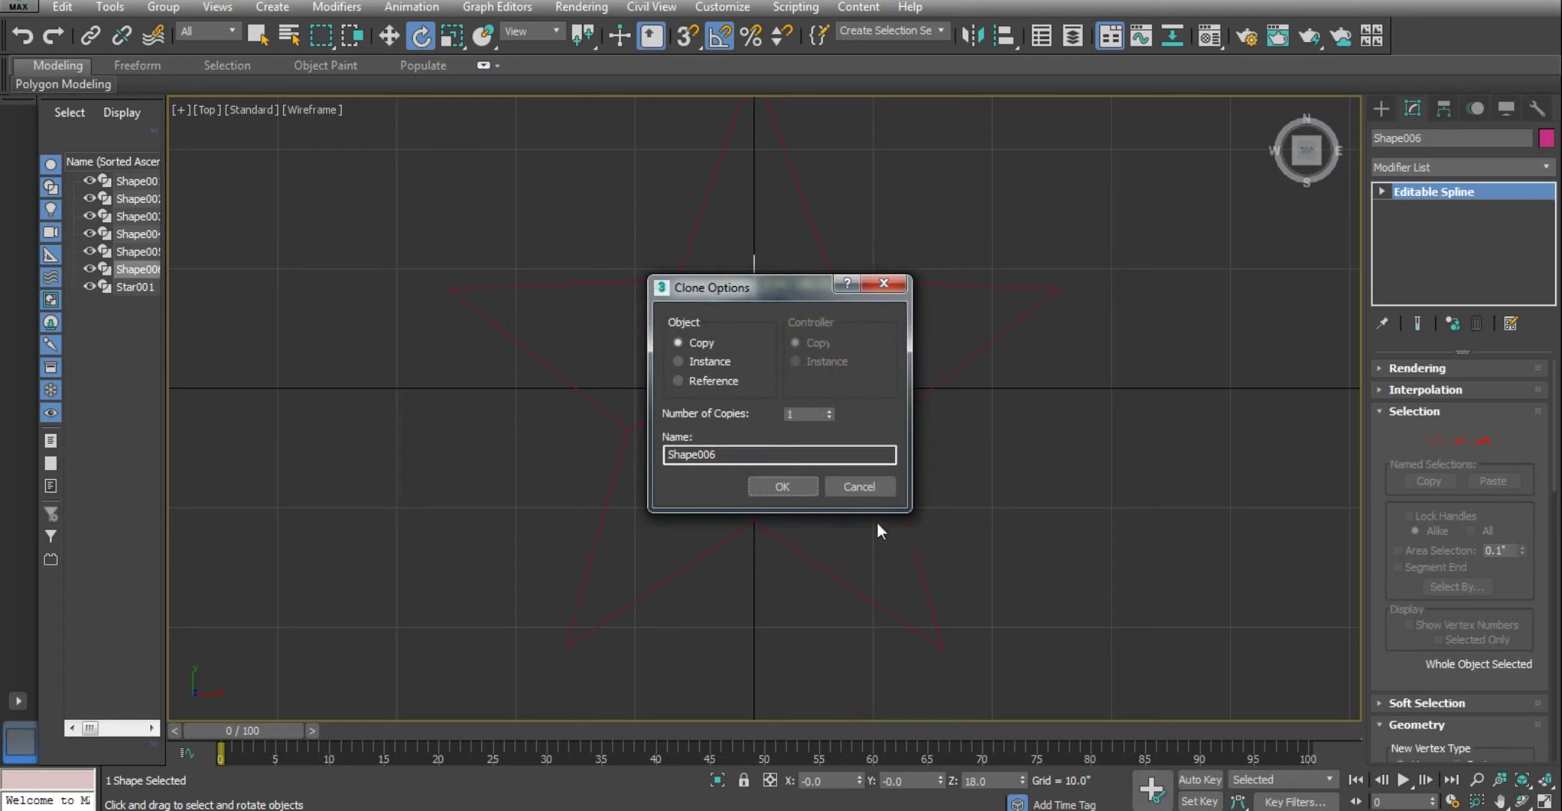
{"action": "left_click", "coordinate": [778, 493]}
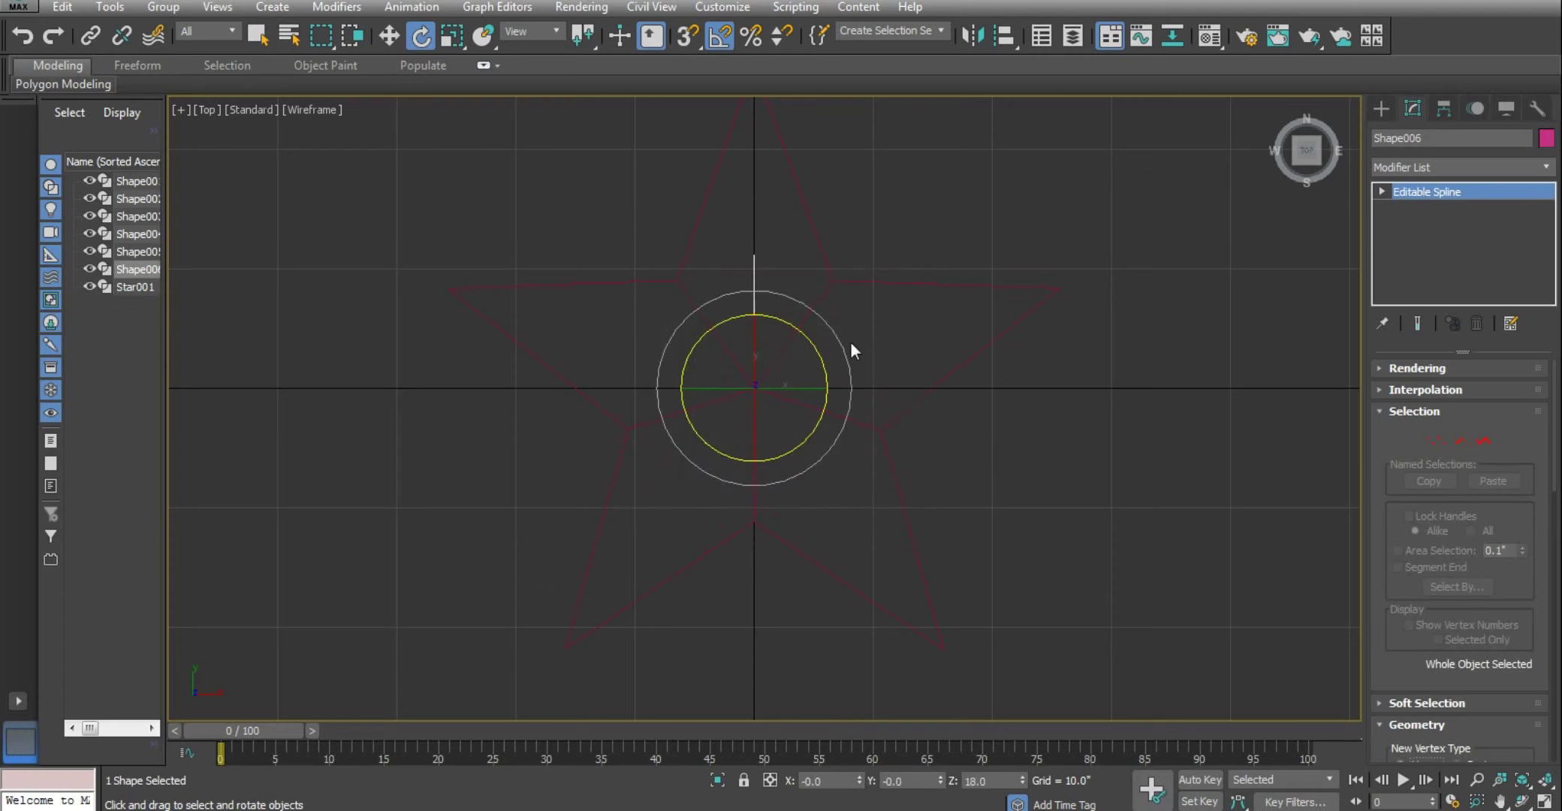
{"action": "left_click", "coordinate": [1381, 192]}
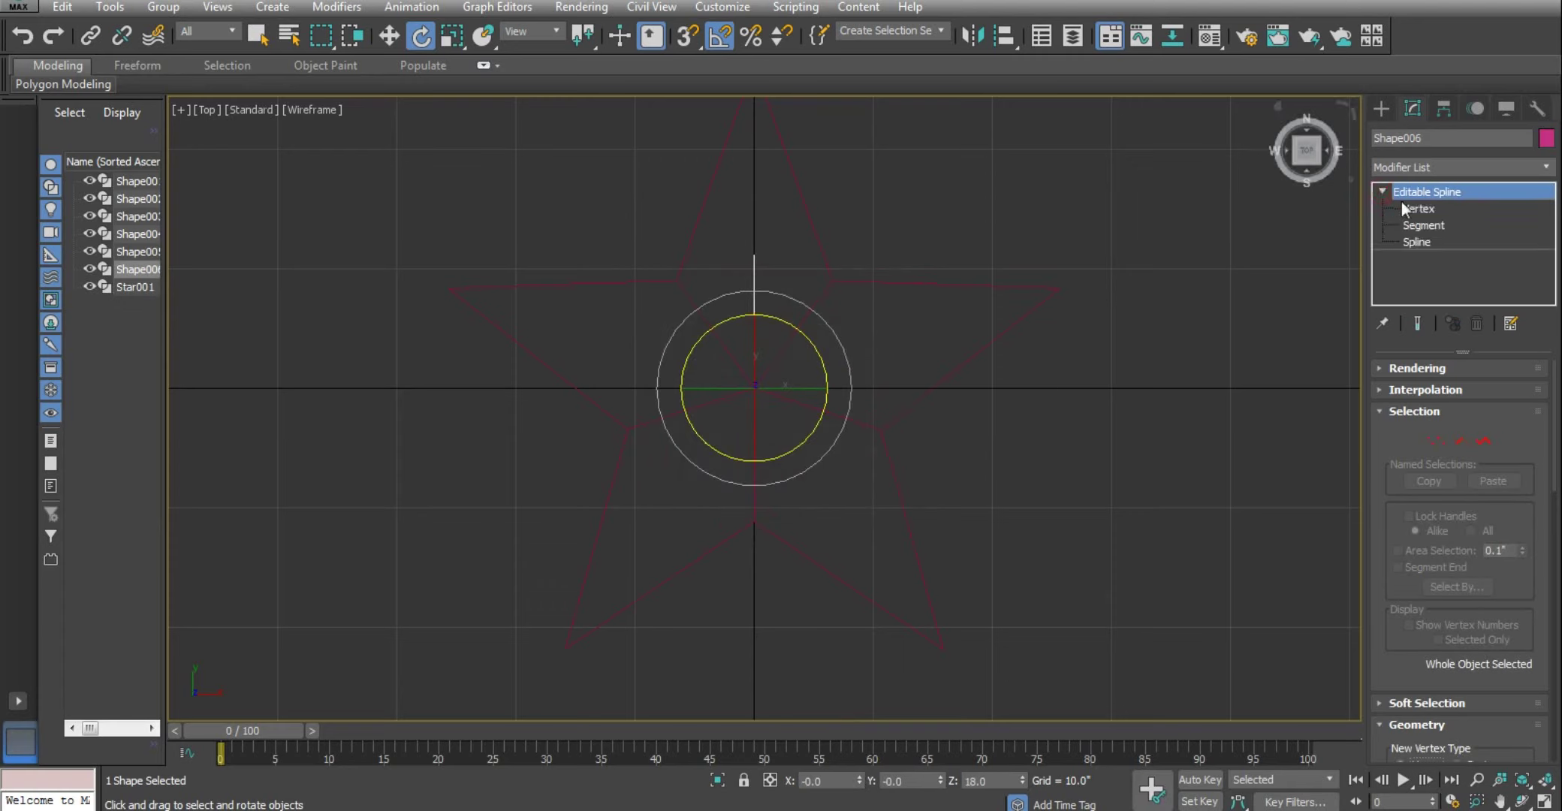
{"action": "left_click", "coordinate": [1418, 209]}
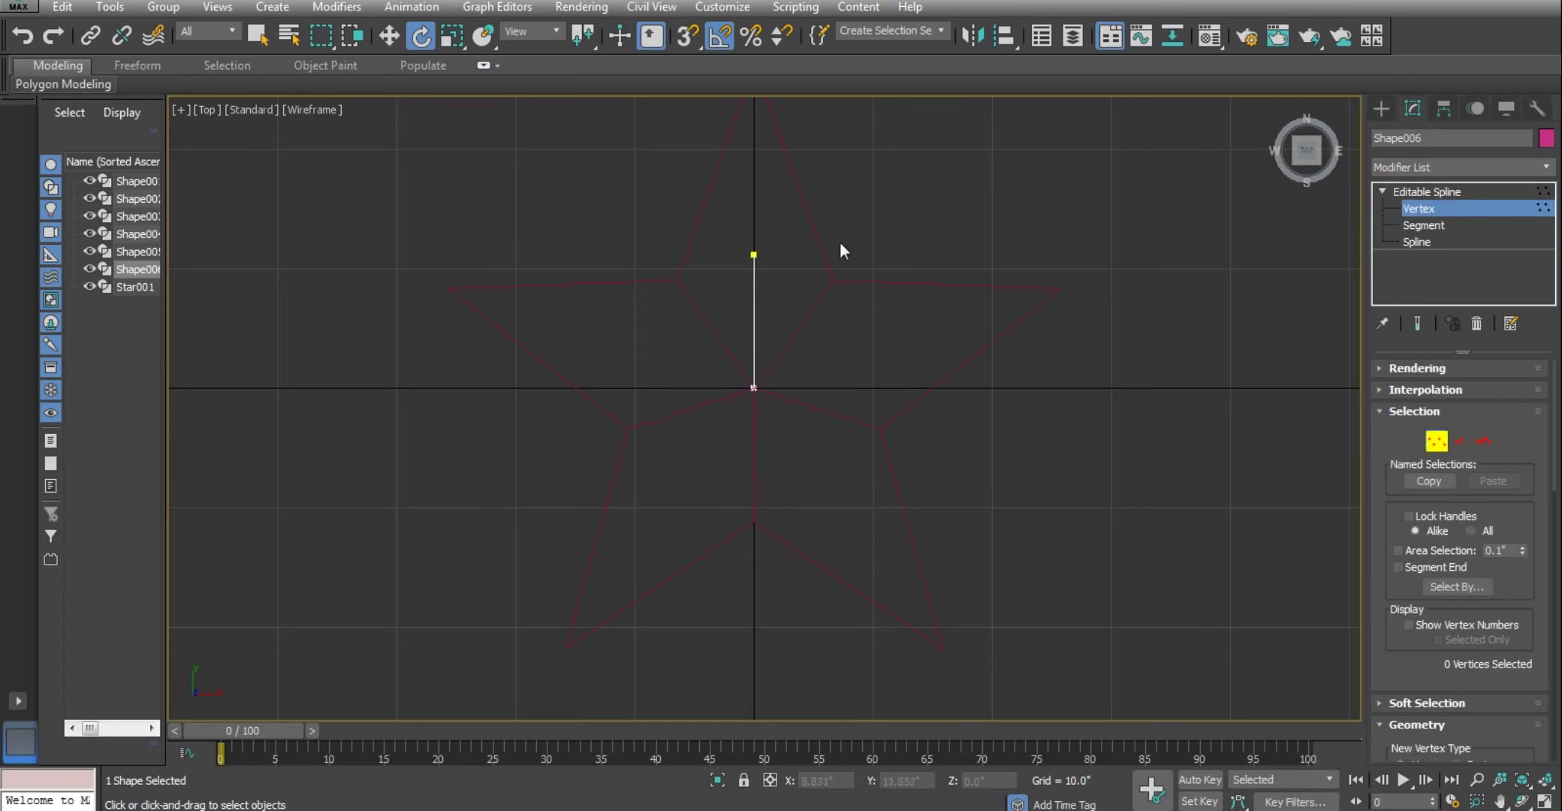
{"action": "middle_click_drag", "start_coordinate": [839, 247], "coordinate": [822, 381]}
Snap Shape006's top vertex onto Star001's top point at Y 26.993
{"action": "left_click", "coordinate": [753, 405]}
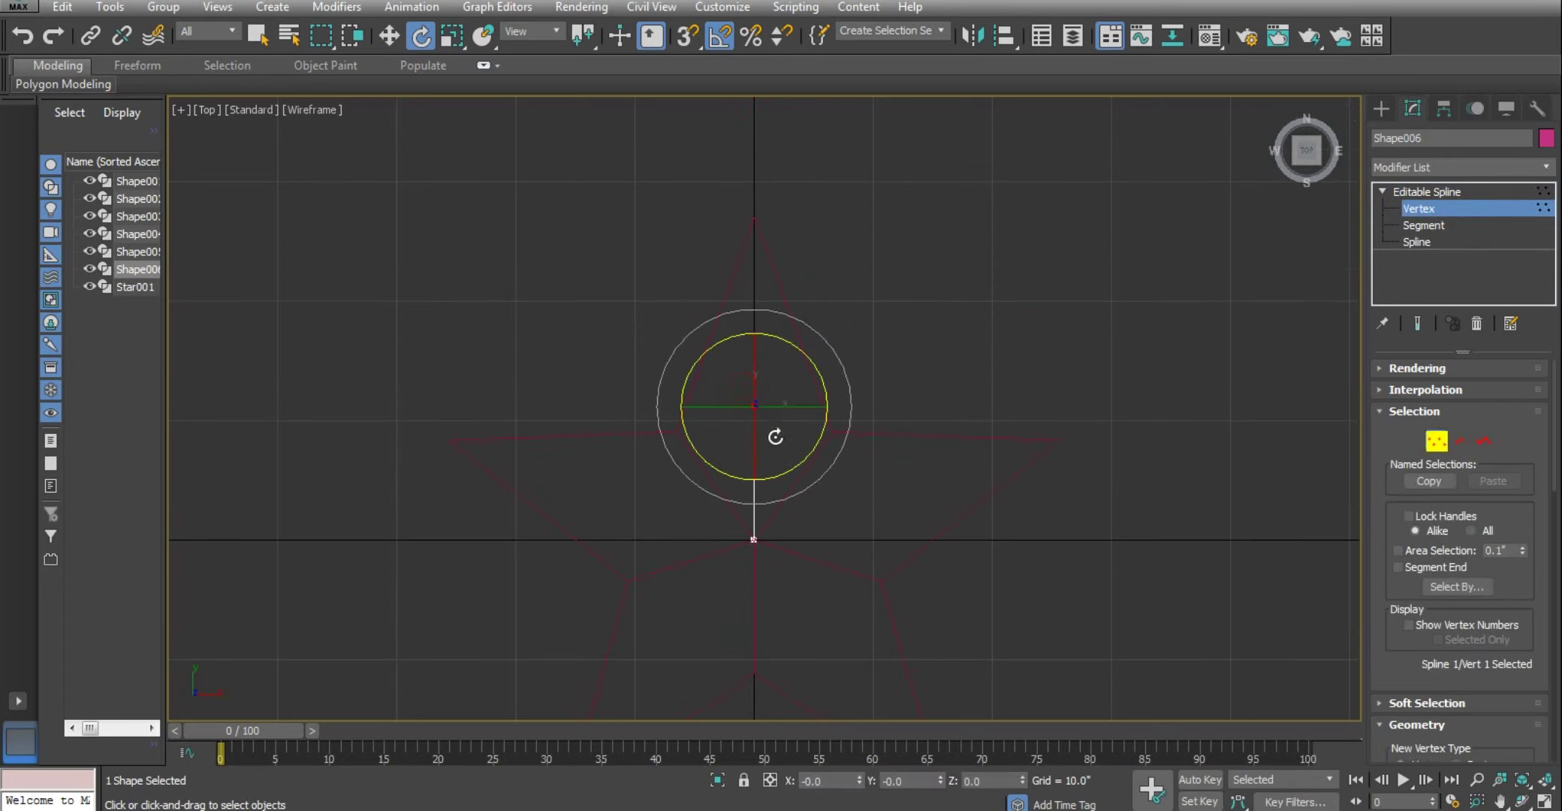
{"action": "left_click", "coordinate": [684, 35]}
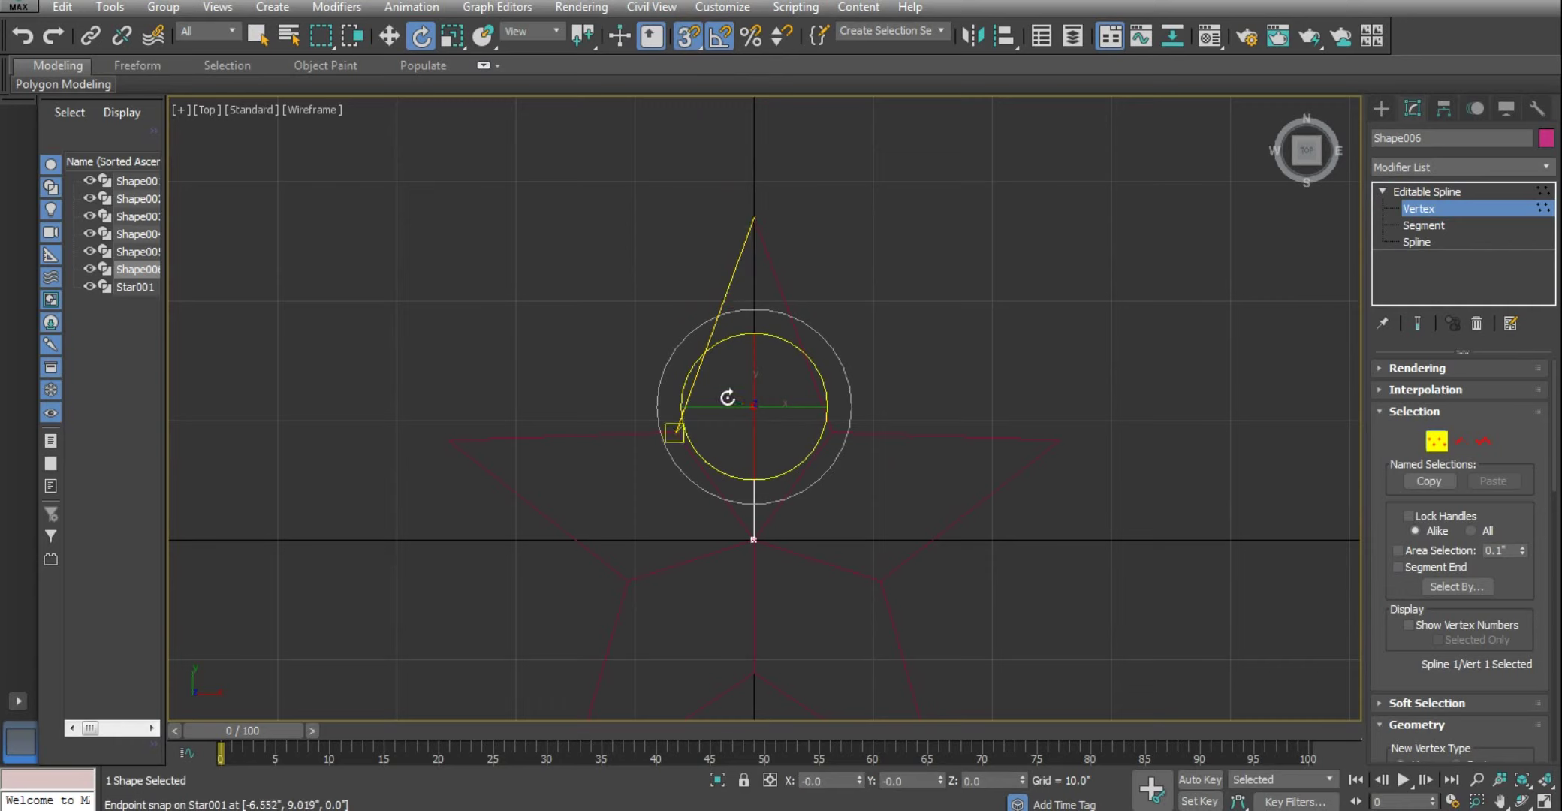
{"action": "key", "text": "w"}
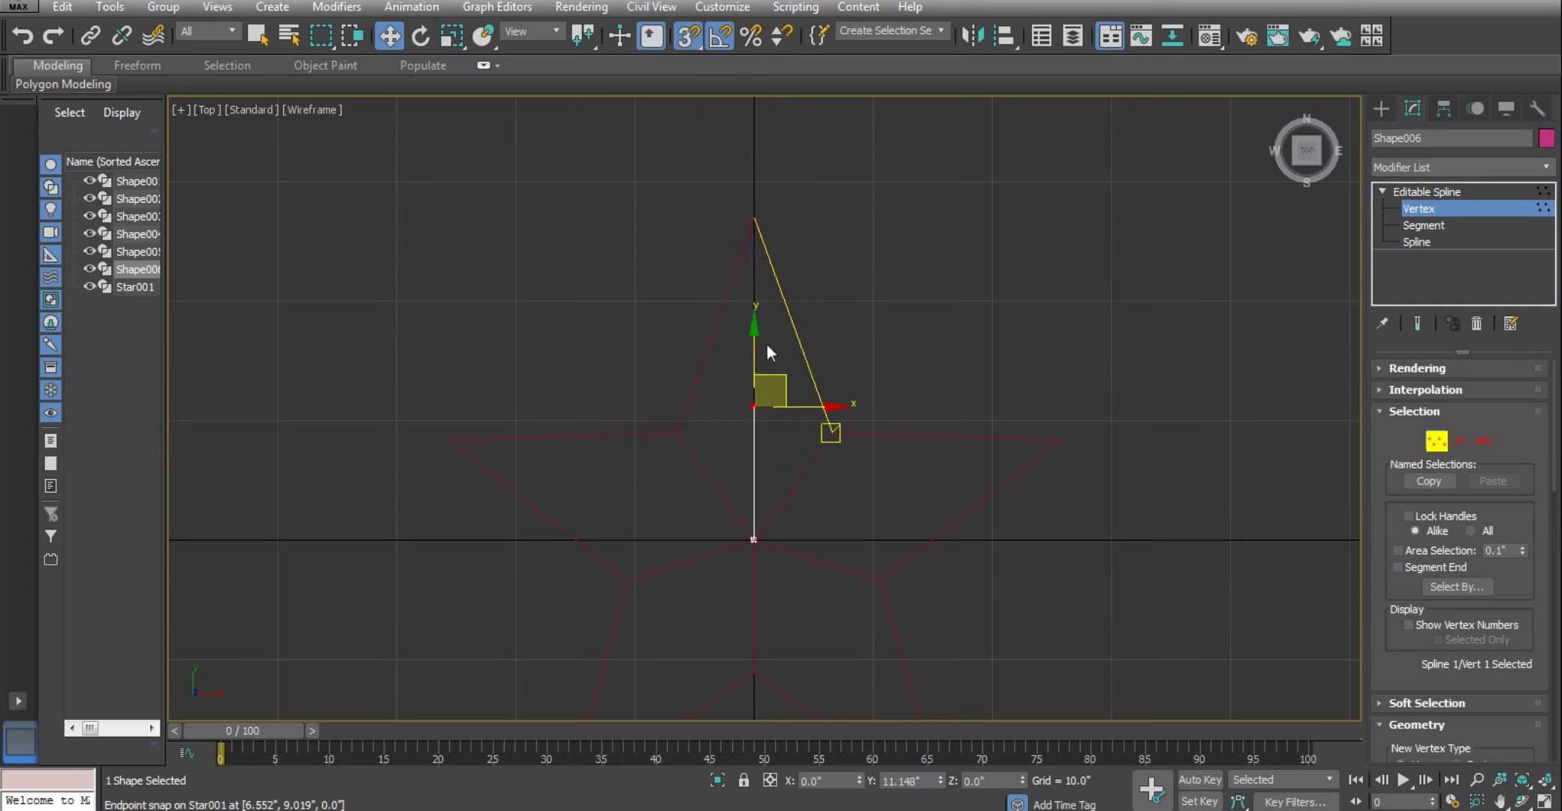
{"action": "left_click_drag", "start_coordinate": [754, 406], "coordinate": [763, 214]}
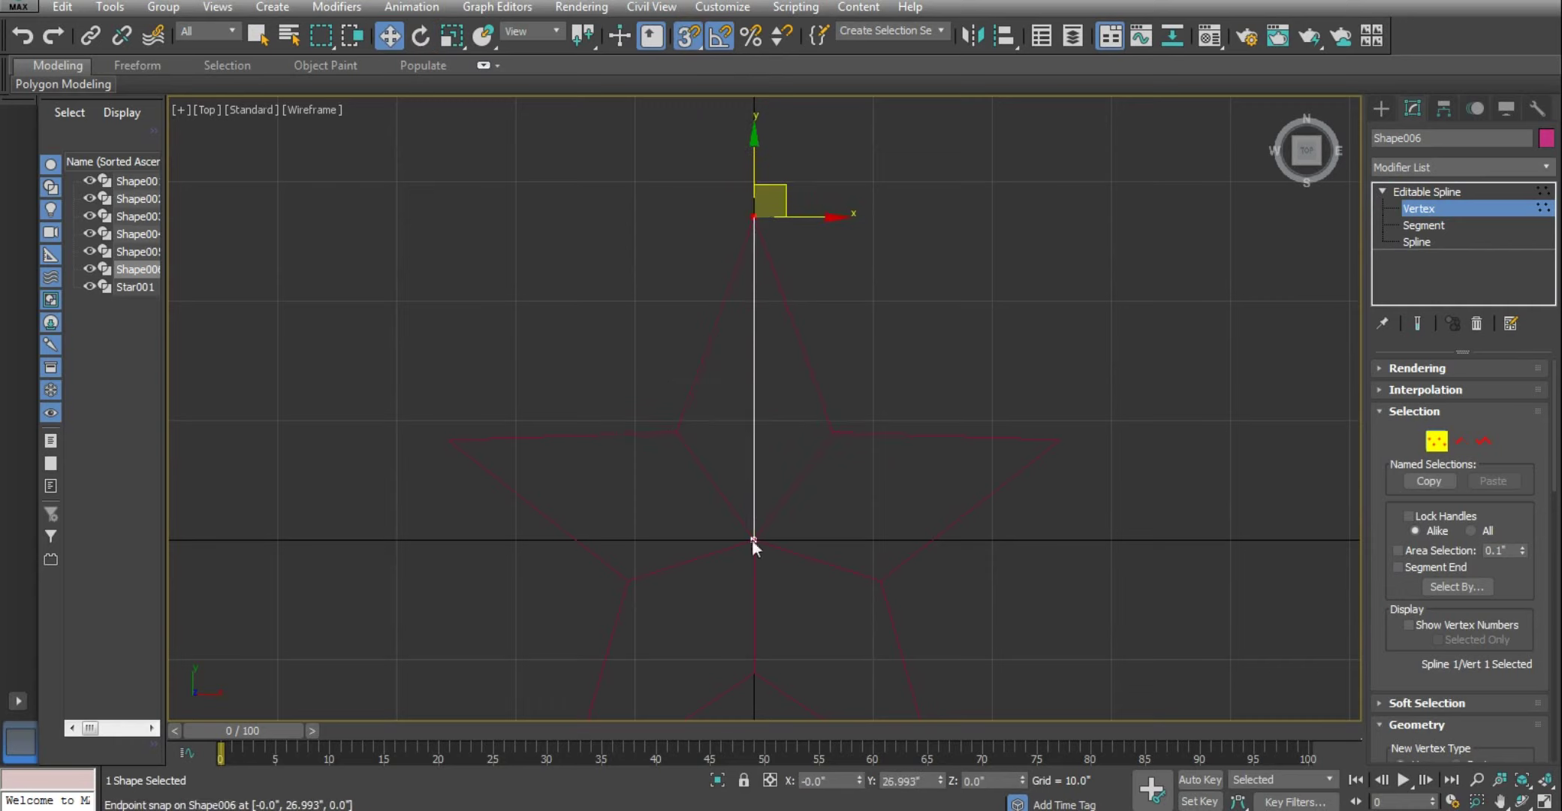
{"action": "scroll", "coordinate": [923, 347], "scroll_direction": "down", "scroll_amount": 3}
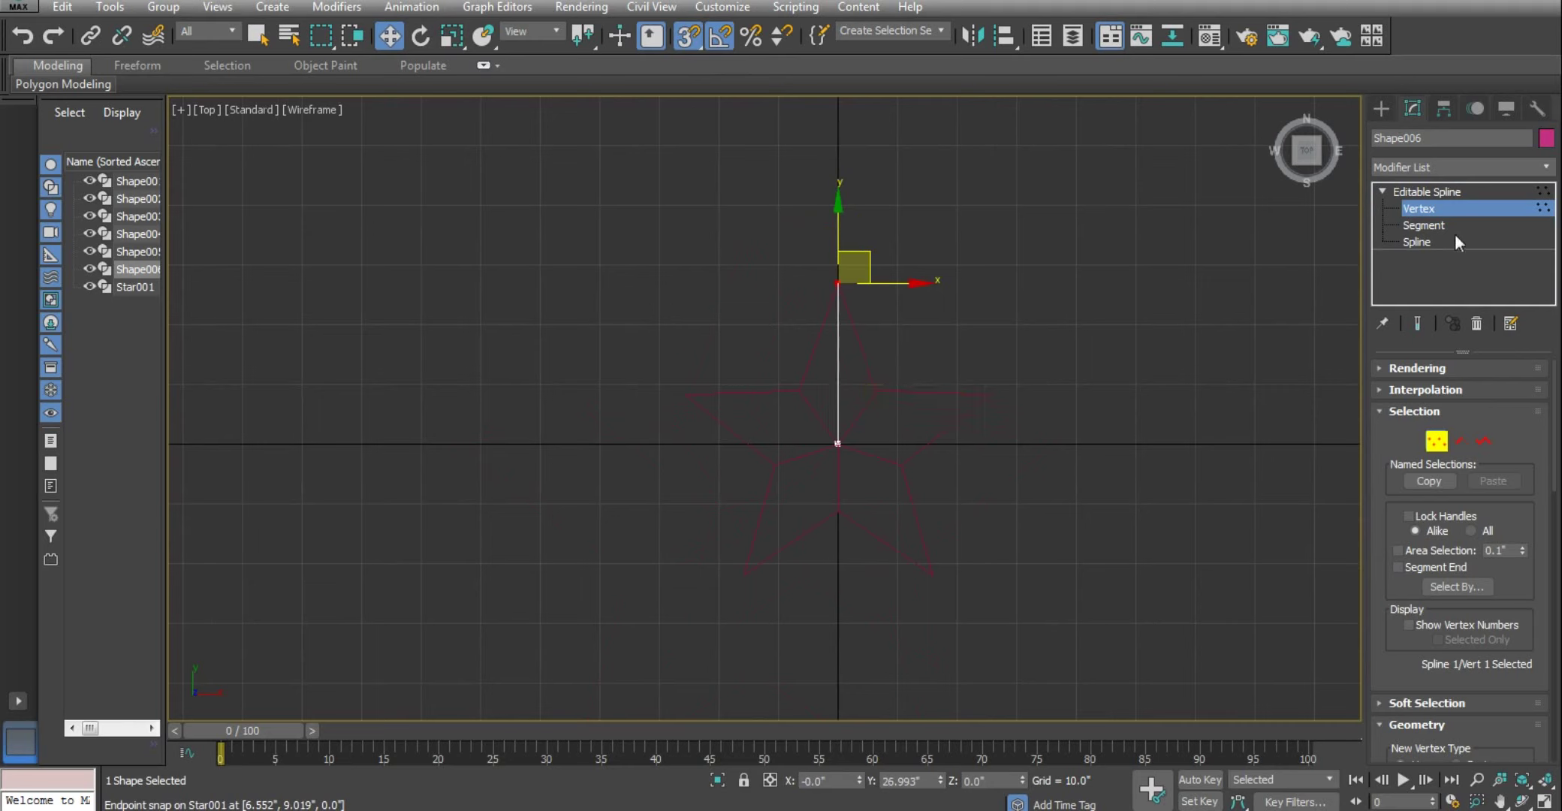
{"action": "left_click", "coordinate": [1418, 240]}
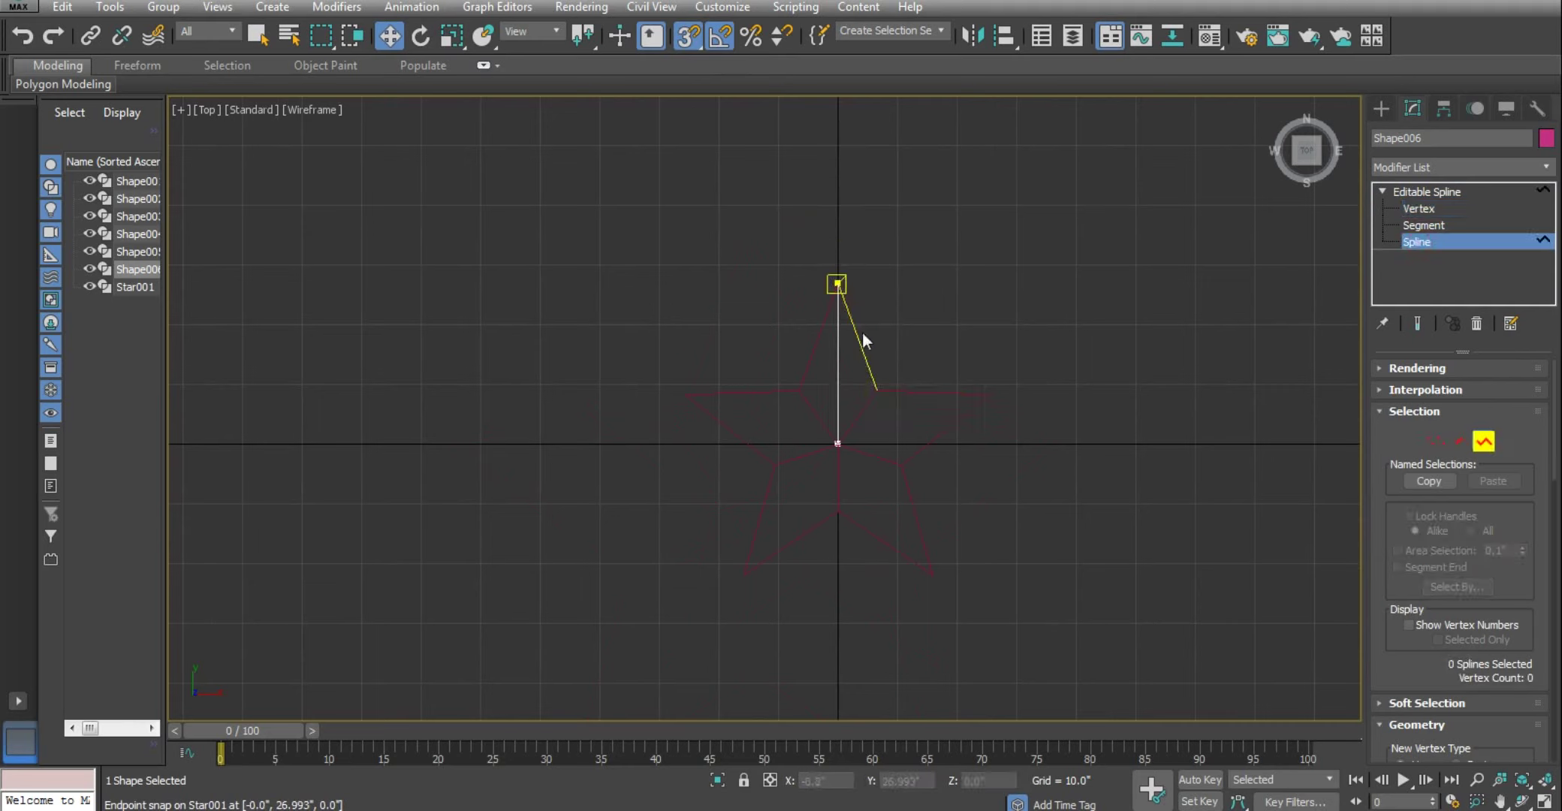
{"action": "right_click", "coordinate": [862, 354]}
Select Star001, turn snaps off and enter Segment level
{"action": "left_click", "coordinate": [1408, 189]}
{"action": "left_click", "coordinate": [863, 355]}
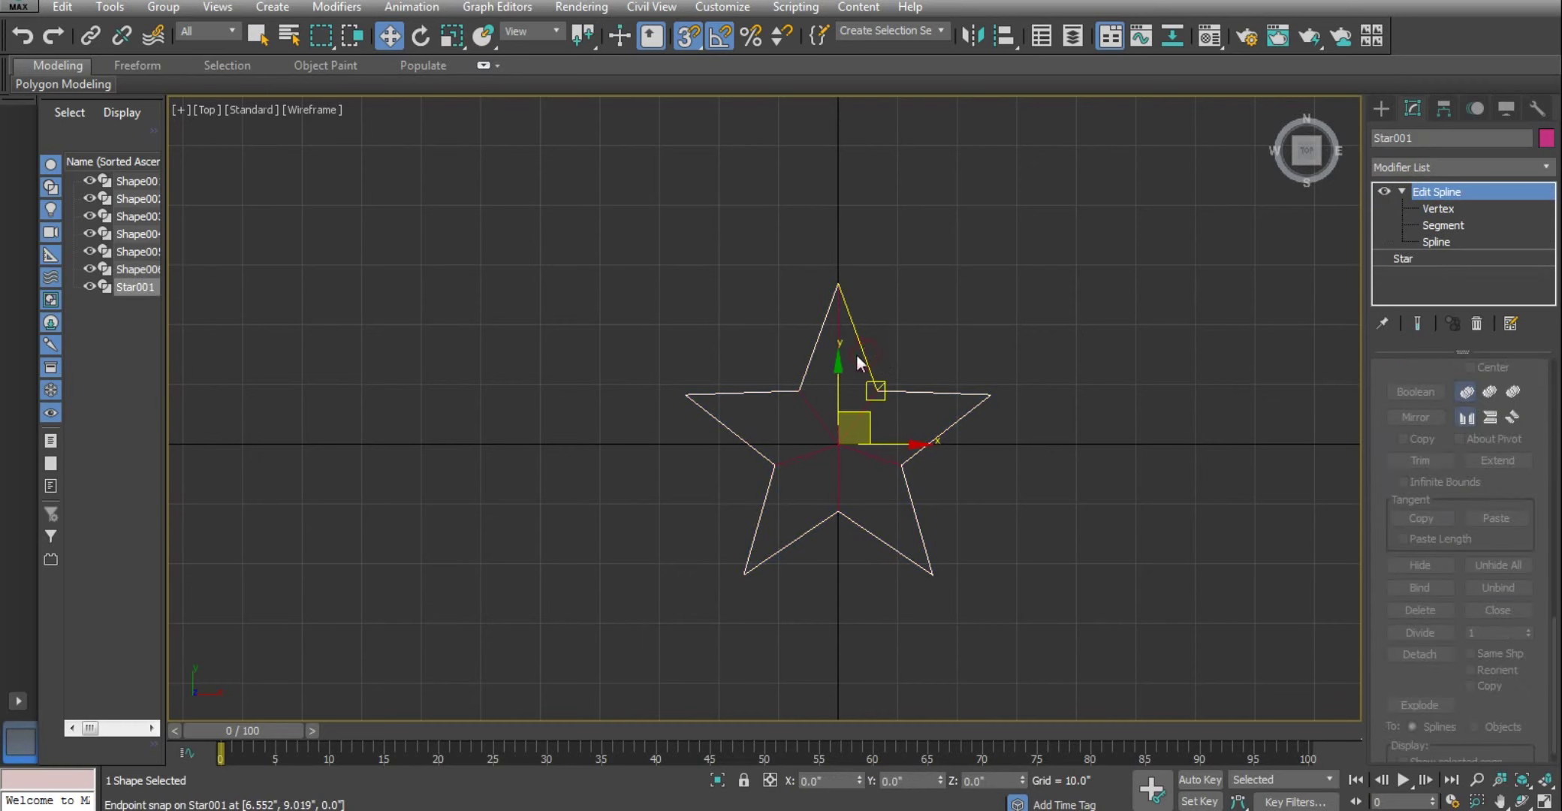
{"action": "scroll", "coordinate": [1045, 290], "scroll_direction": "up", "scroll_amount": 3}
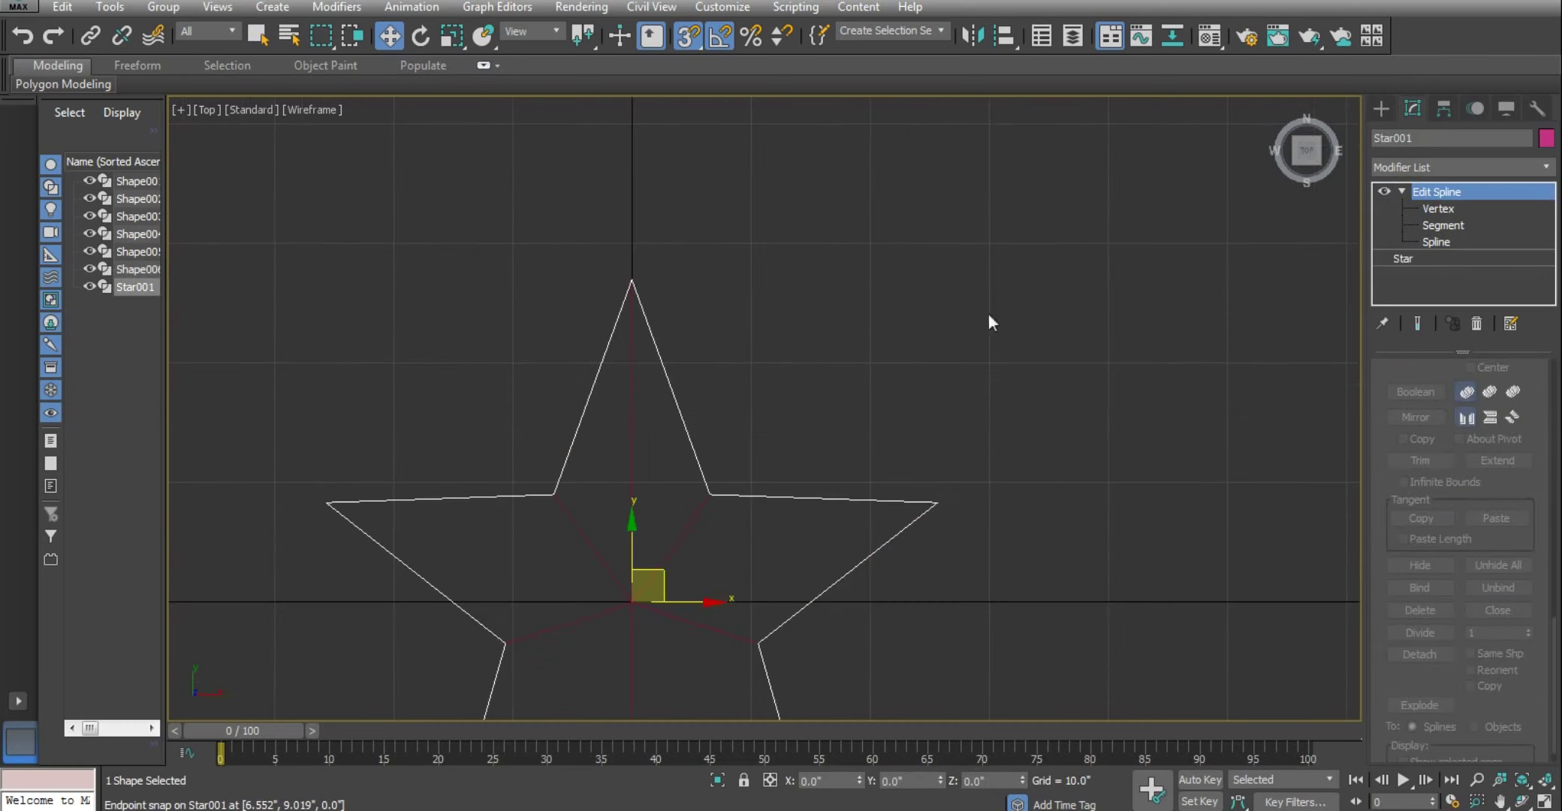
{"action": "left_click", "coordinate": [692, 35]}
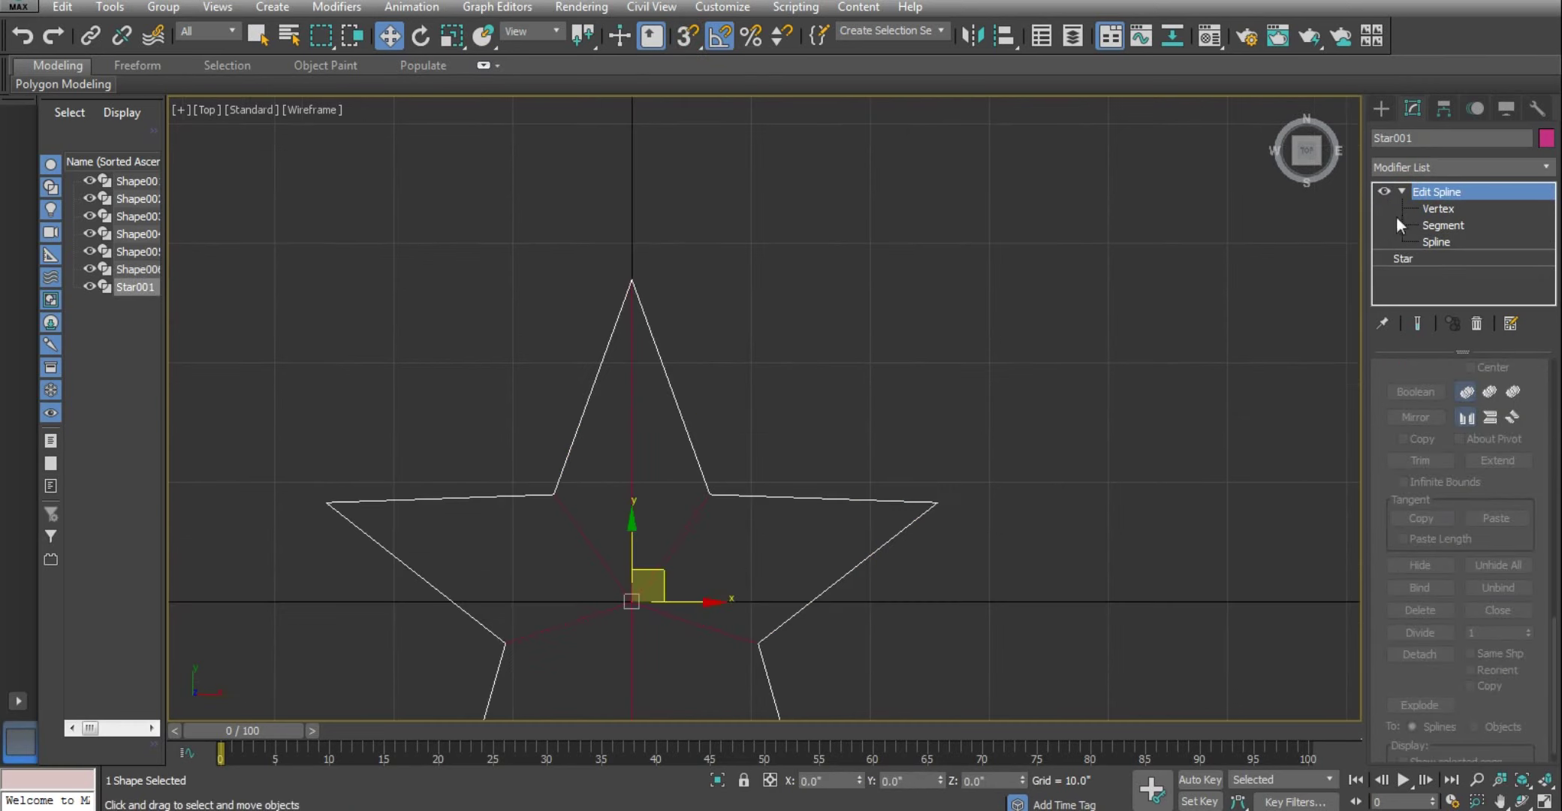
{"action": "left_click", "coordinate": [1442, 226]}
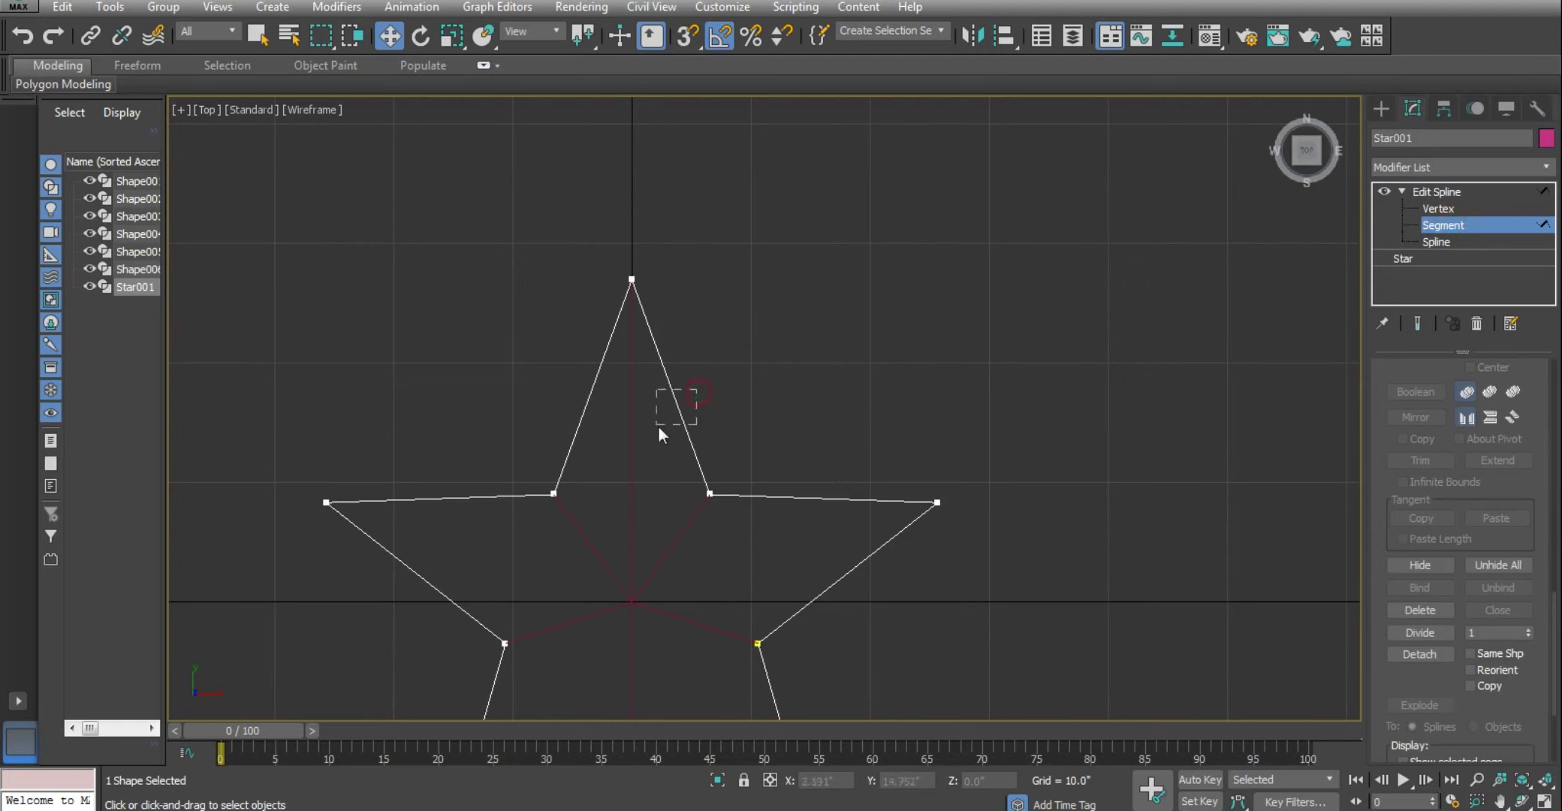
Select the top point's two edges, undoing an accidental edge move
{"action": "left_click", "coordinate": [673, 395]}
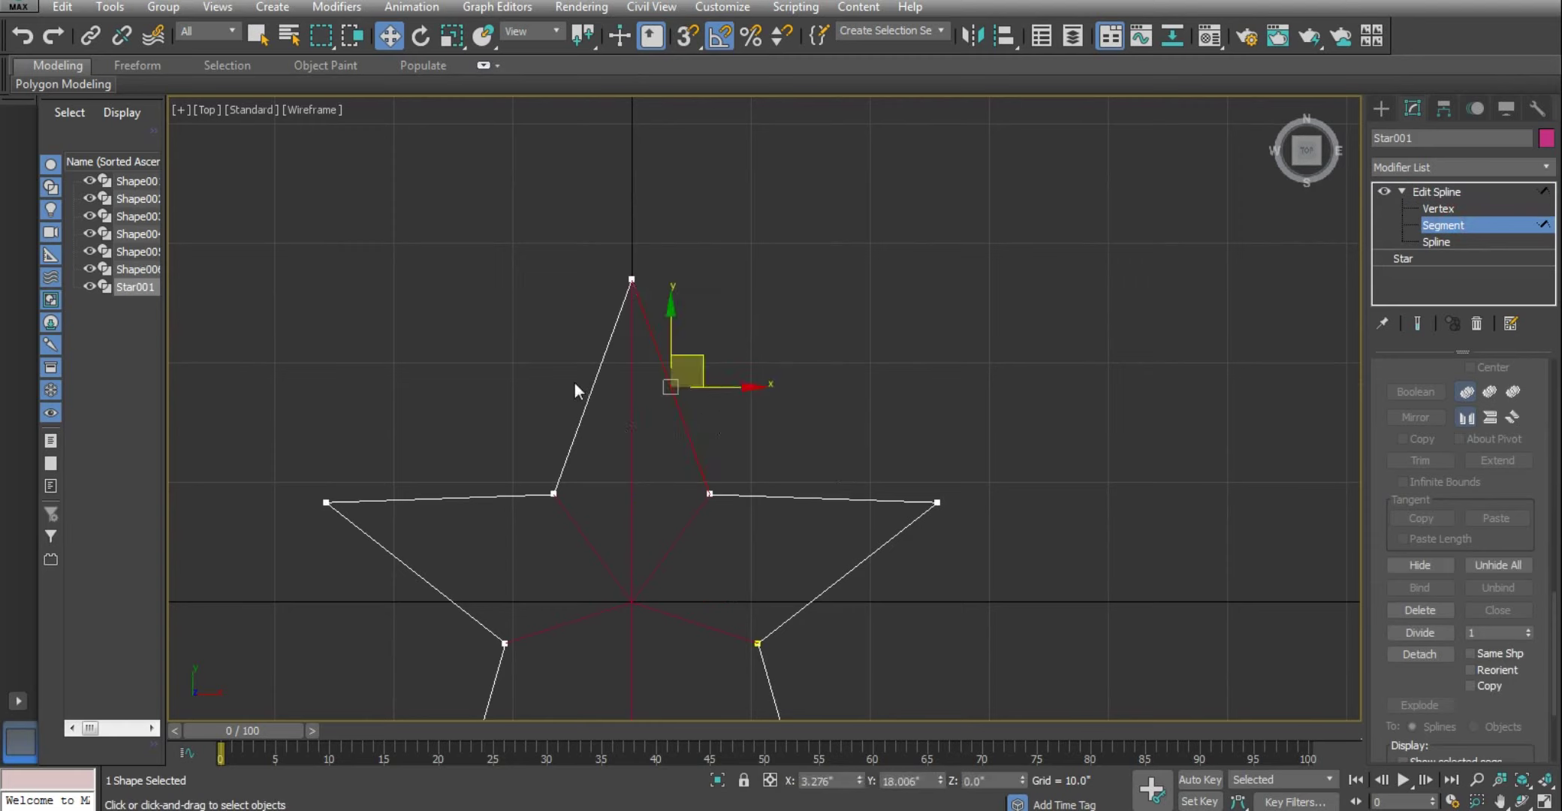
{"action": "left_click", "coordinate": [590, 394]}
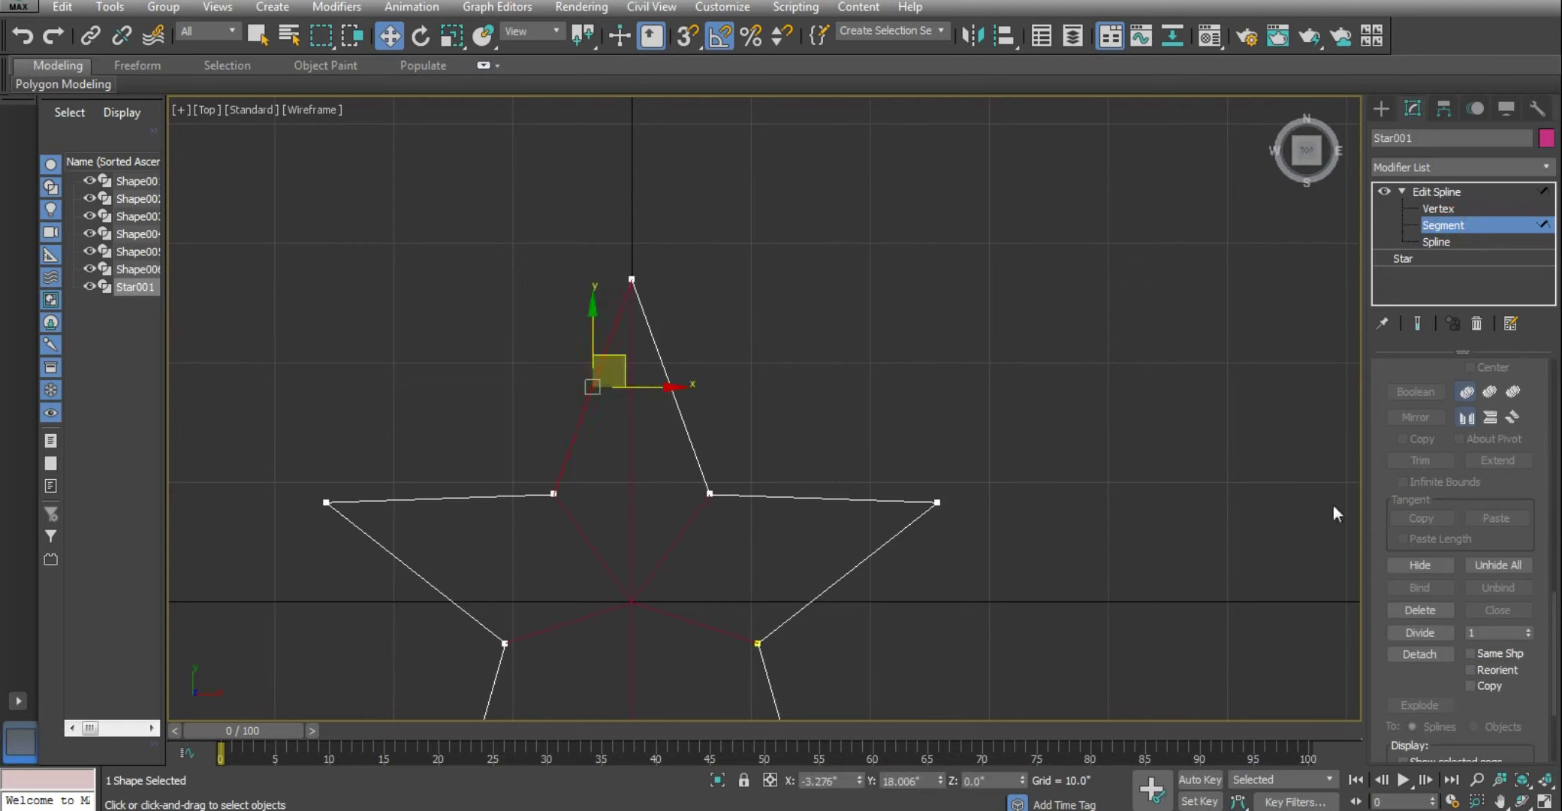
{"action": "scroll", "coordinate": [734, 392], "scroll_direction": "down", "scroll_amount": 2}
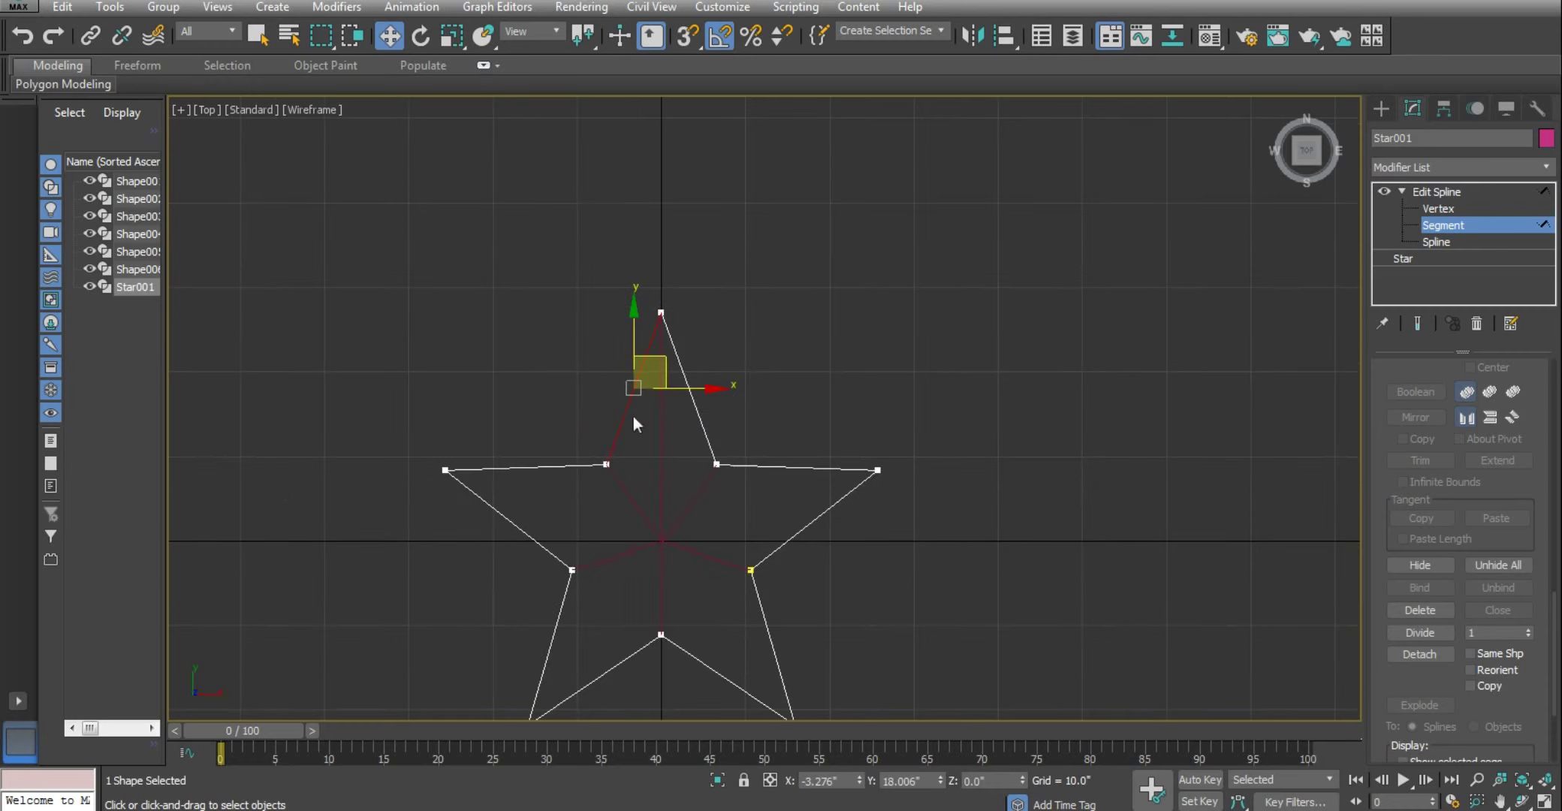
{"action": "scroll", "coordinate": [633, 416], "scroll_direction": "down", "scroll_amount": 3}
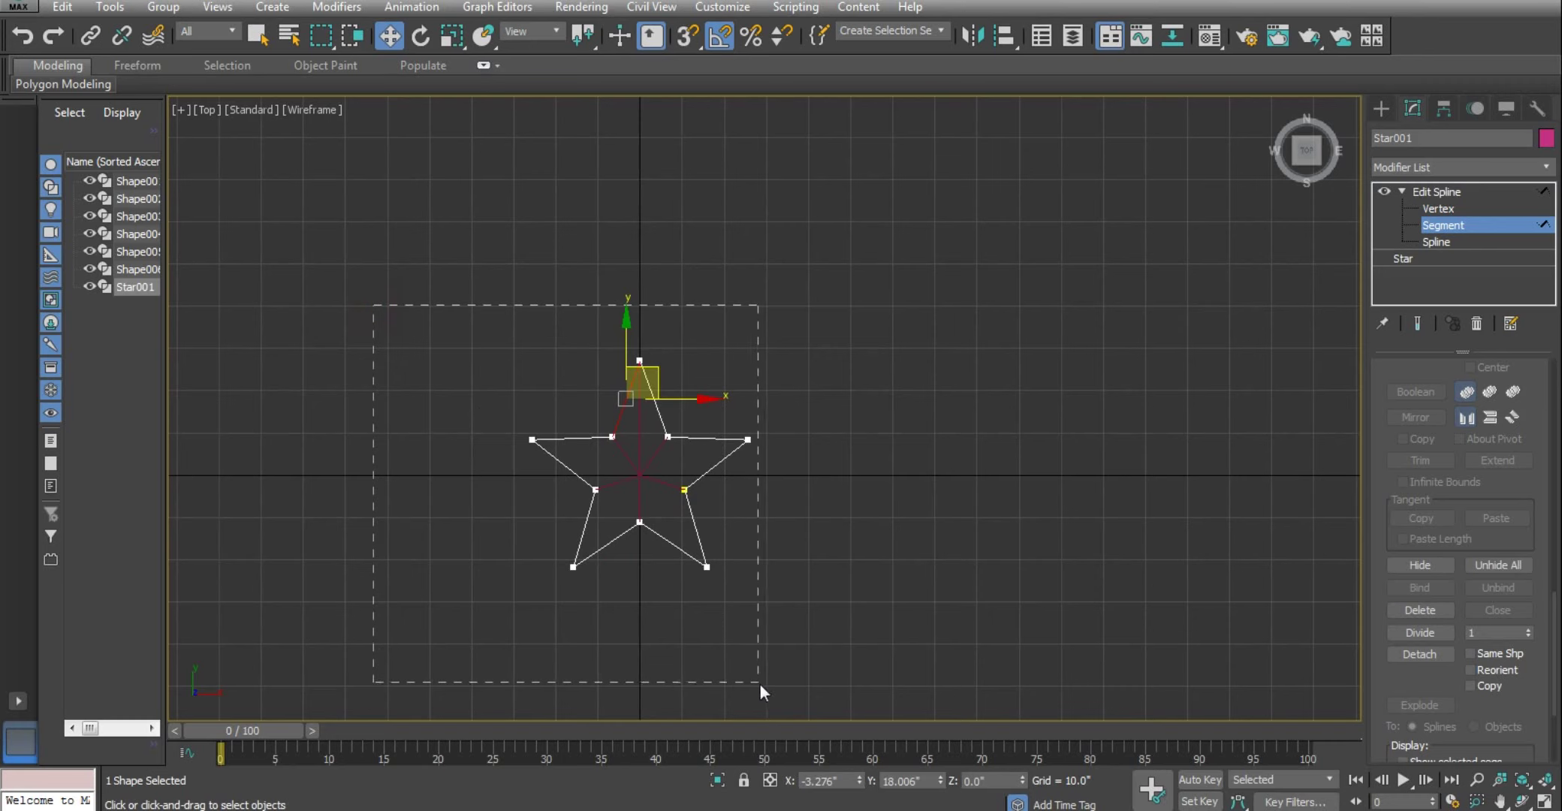
{"action": "left_click_drag", "start_coordinate": [758, 684], "coordinate": [783, 686]}
{"action": "left_click", "coordinate": [908, 267]}
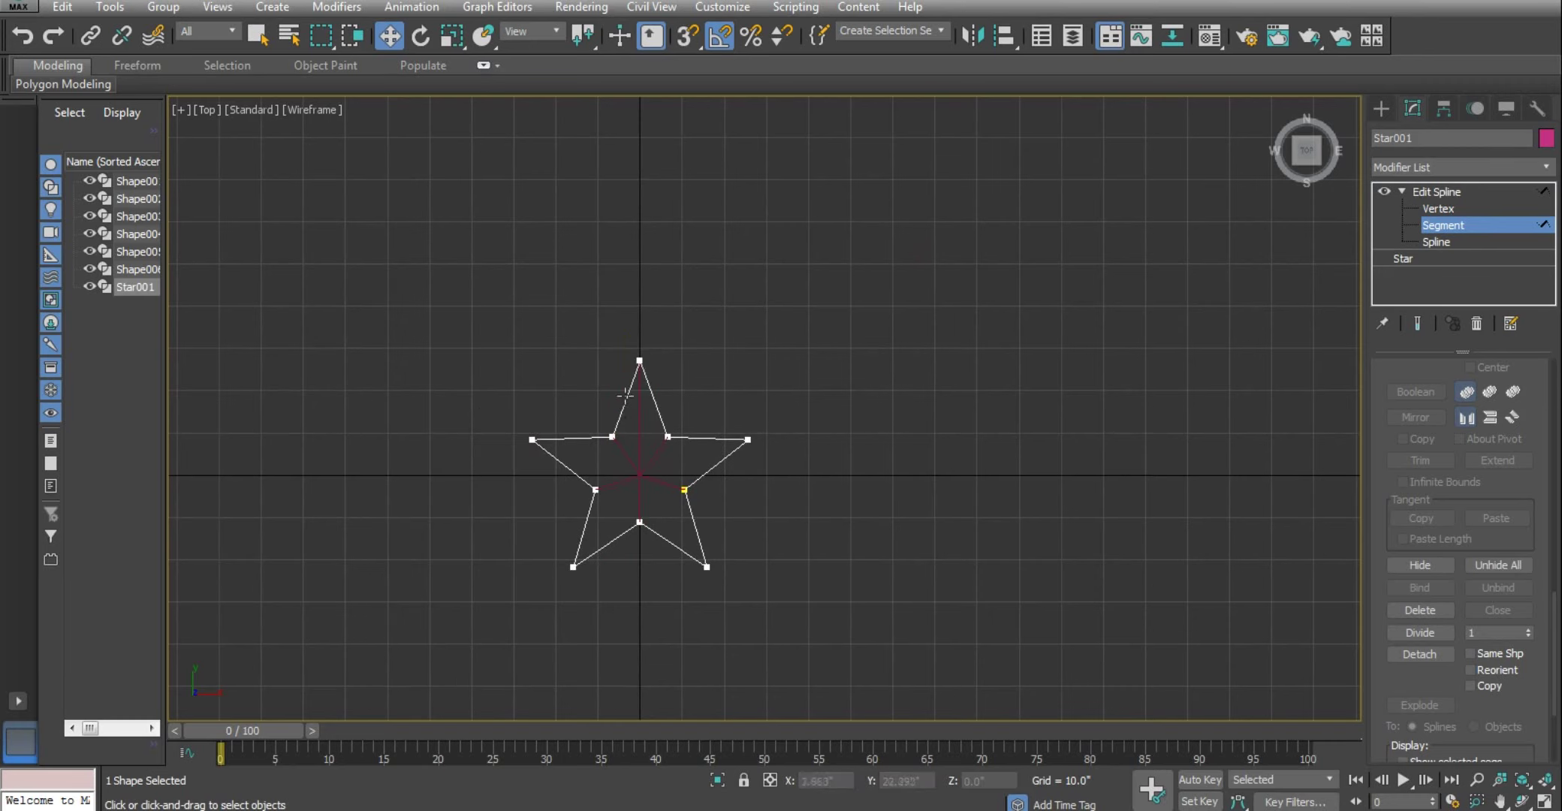
{"action": "scroll", "coordinate": [614, 408], "scroll_direction": "up", "scroll_amount": 4}
{"action": "left_click_drag", "start_coordinate": [640, 377], "coordinate": [679, 411]}
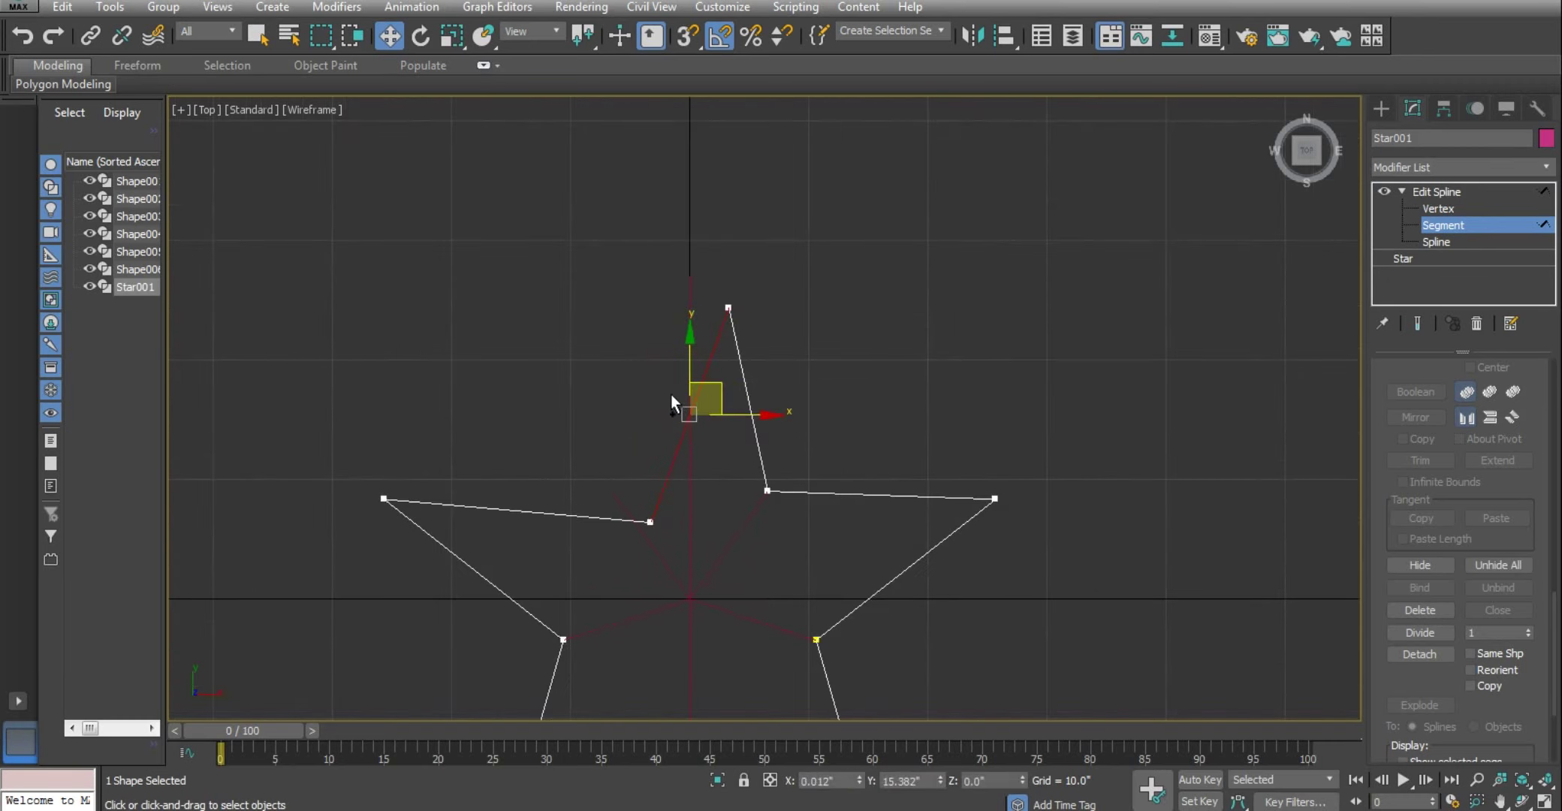
{"action": "key", "text": "ctrl+z"}
Divide the top-point edges with one vertex and the right arm's upper edge with three
{"action": "left_click", "coordinate": [736, 405]}
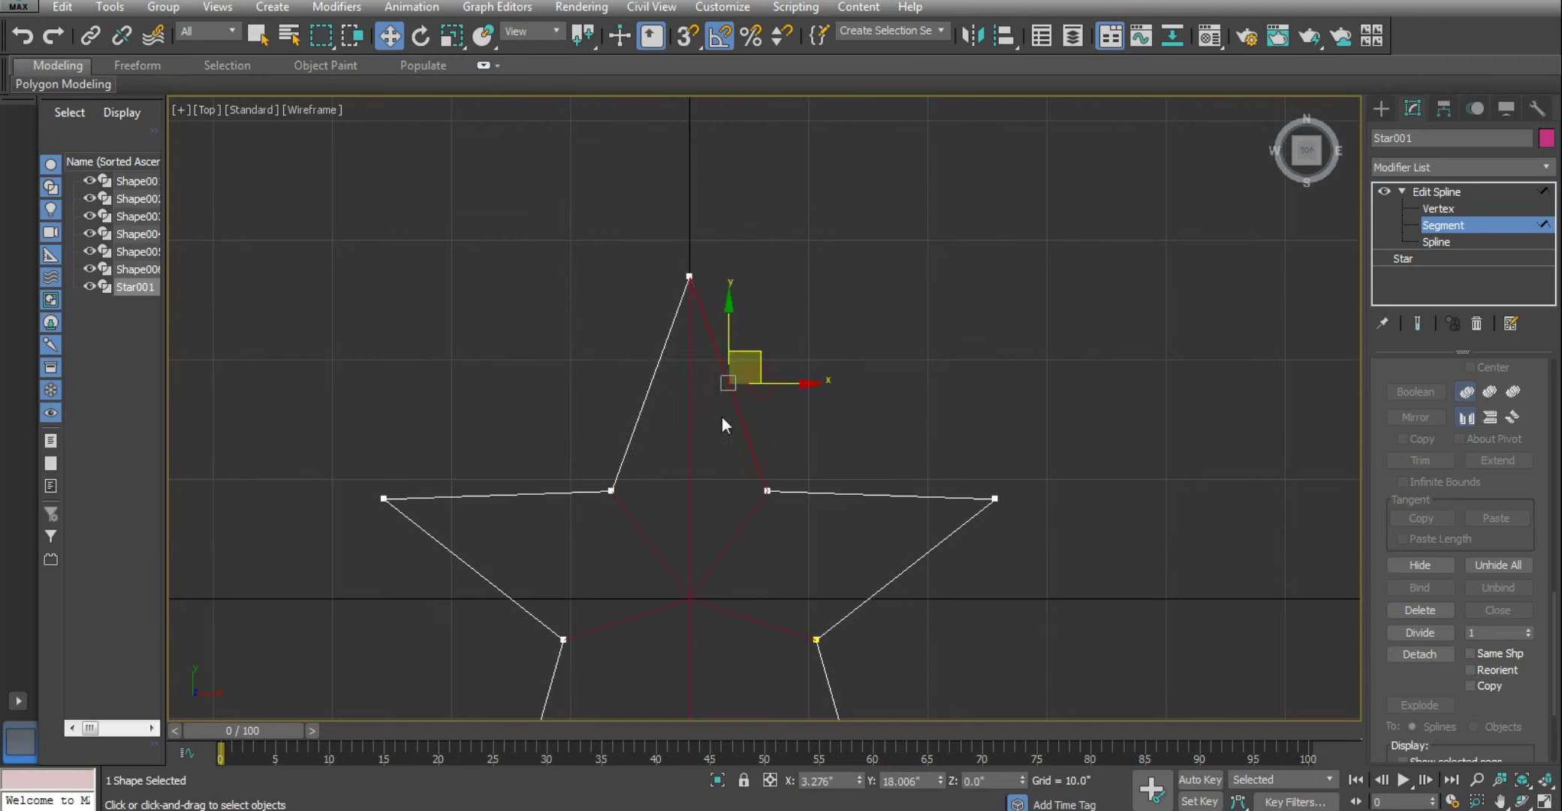
{"action": "left_click", "coordinate": [1442, 633]}
{"action": "left_click", "coordinate": [642, 416]}
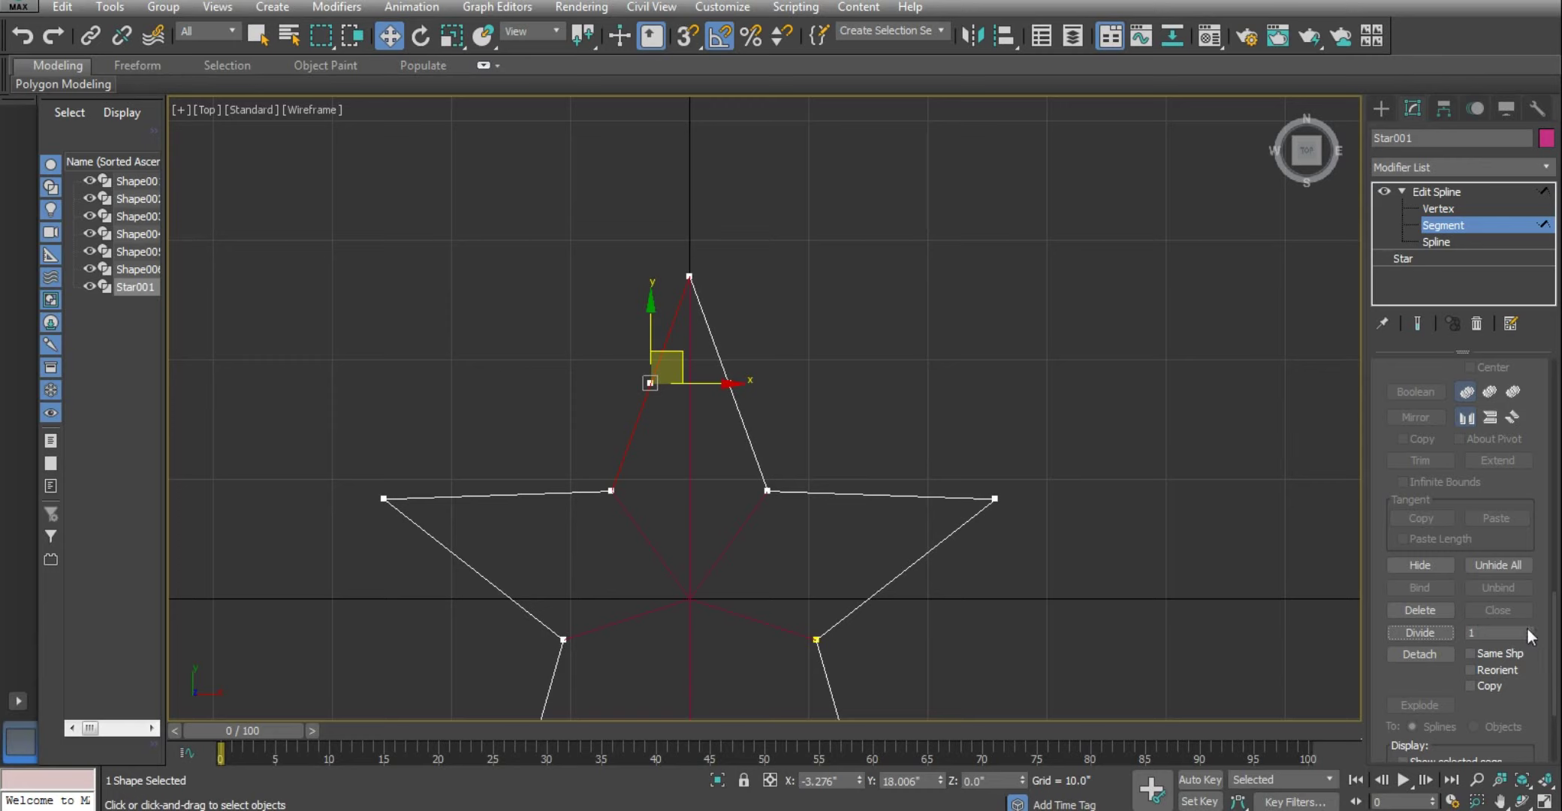
{"action": "left_click", "coordinate": [844, 489]}
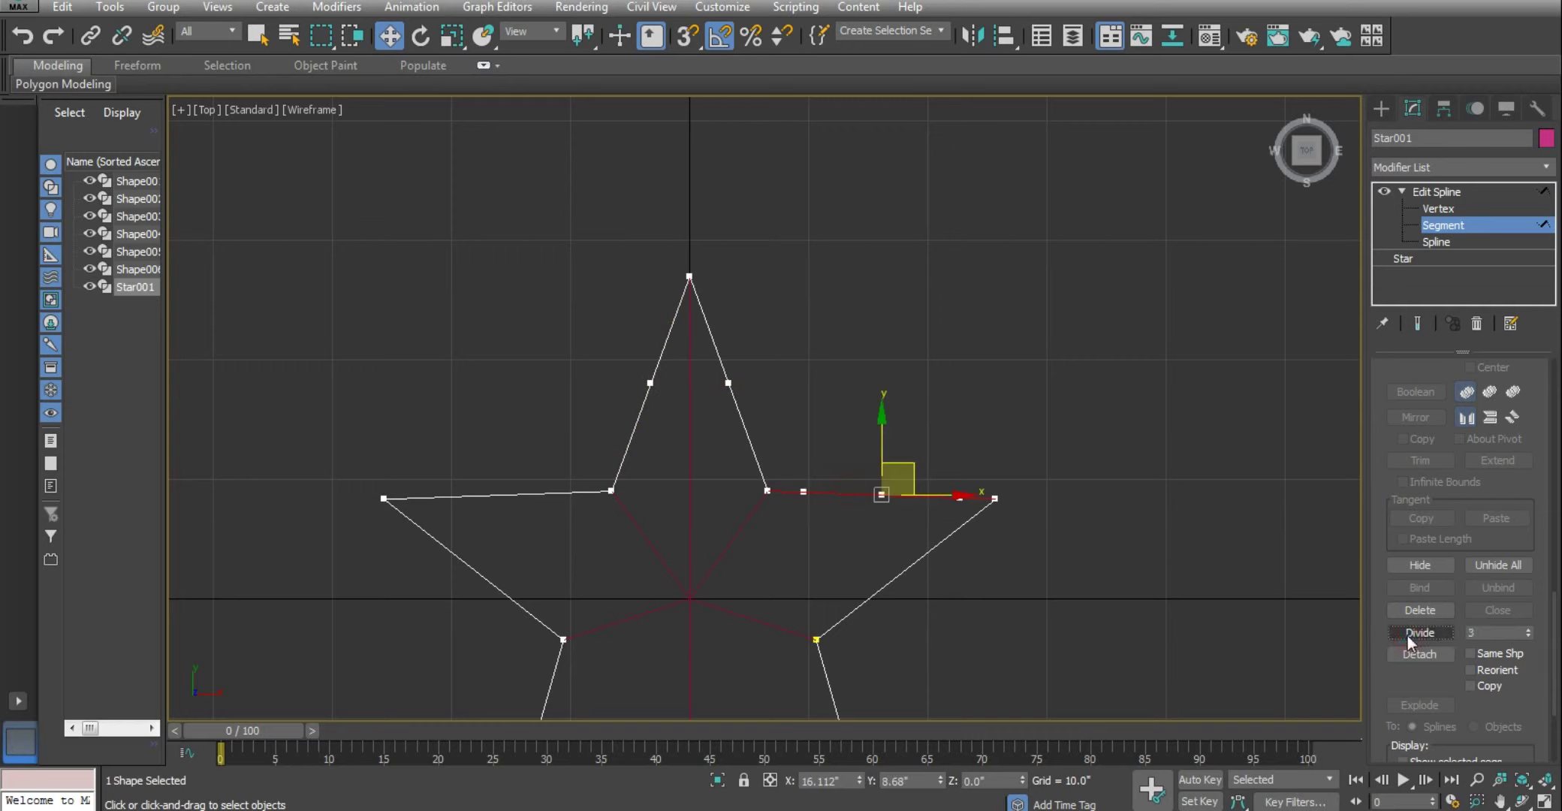
{"action": "left_click", "coordinate": [1169, 424]}
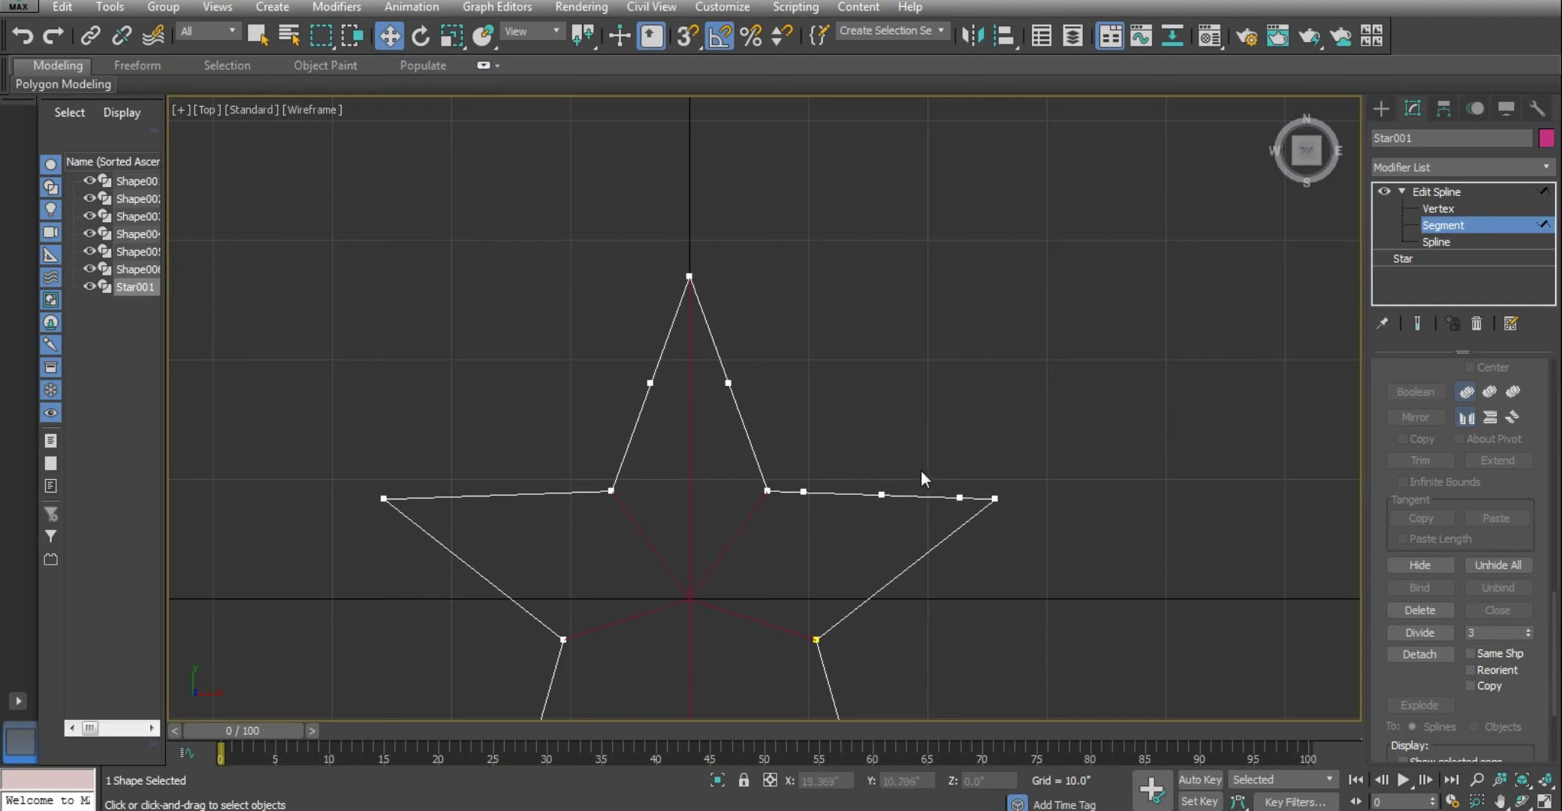
{"action": "key", "text": "ctrl+z"}
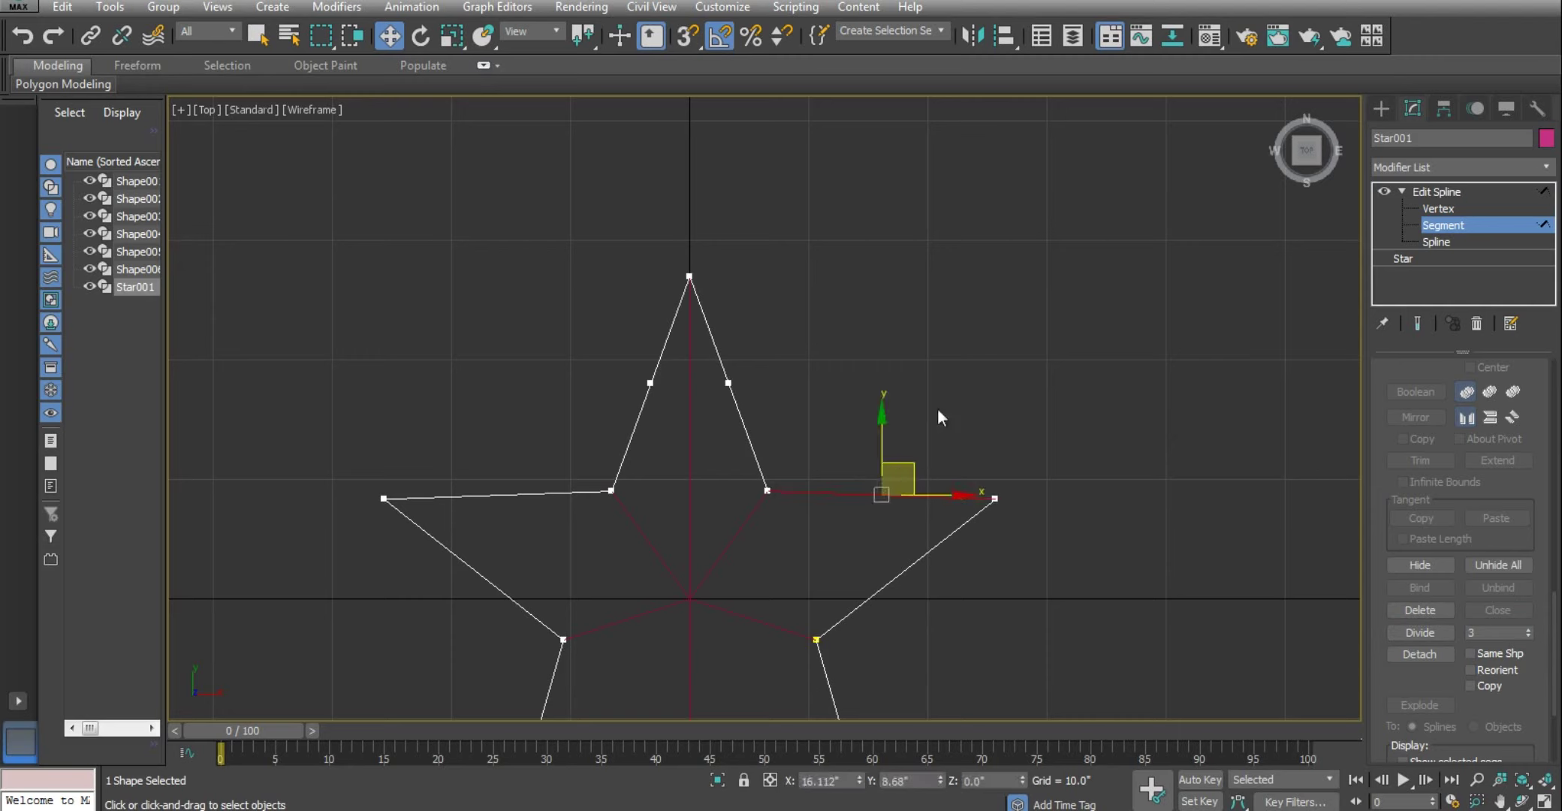
{"action": "left_click", "coordinate": [1427, 193]}
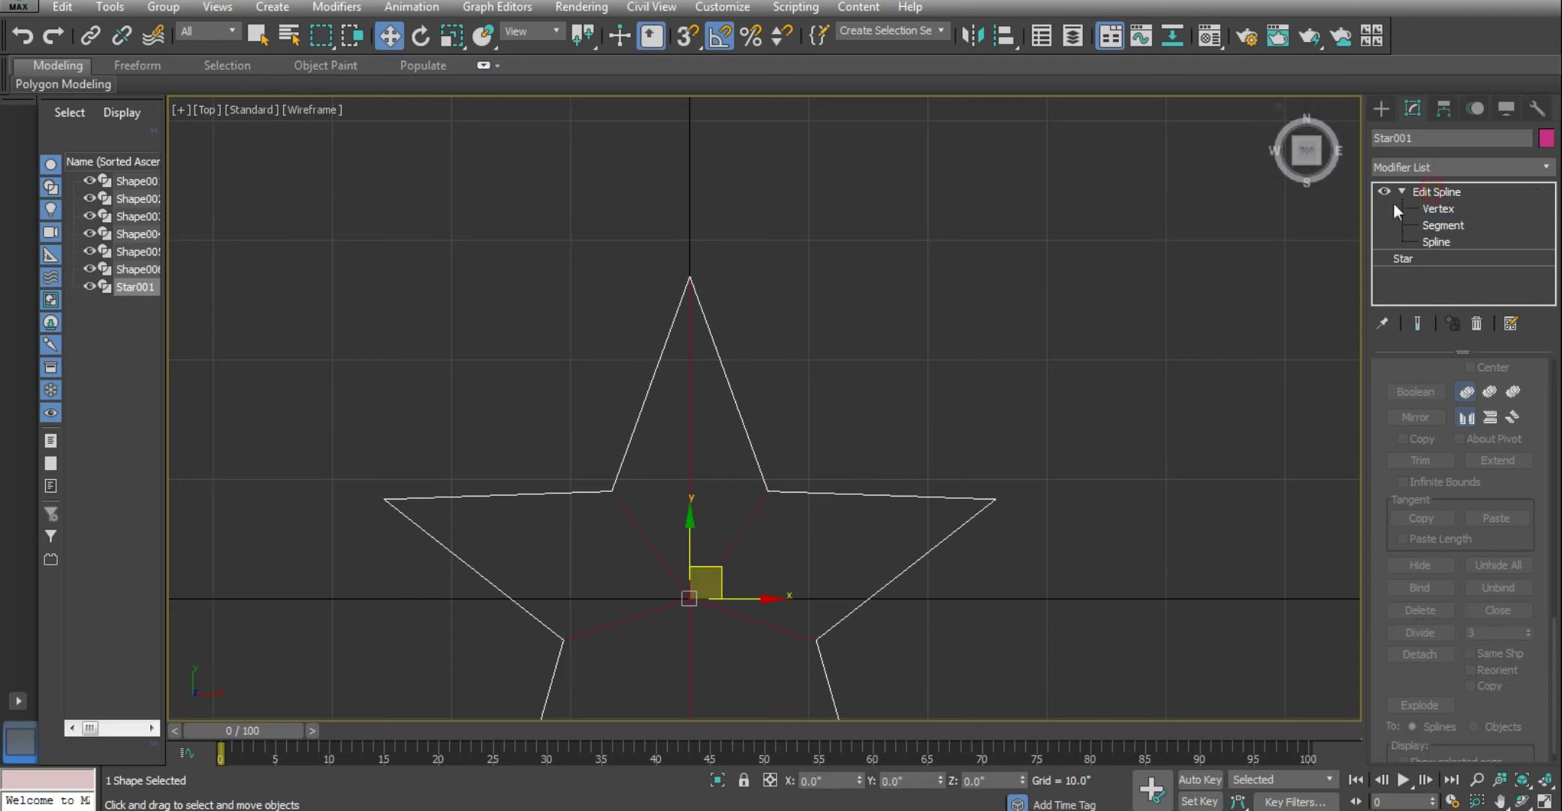
{"action": "left_click", "coordinate": [690, 446]}
Rotate-clone the diagonal line Shape001 into a new copy, Shape007
{"action": "left_click", "coordinate": [738, 404]}
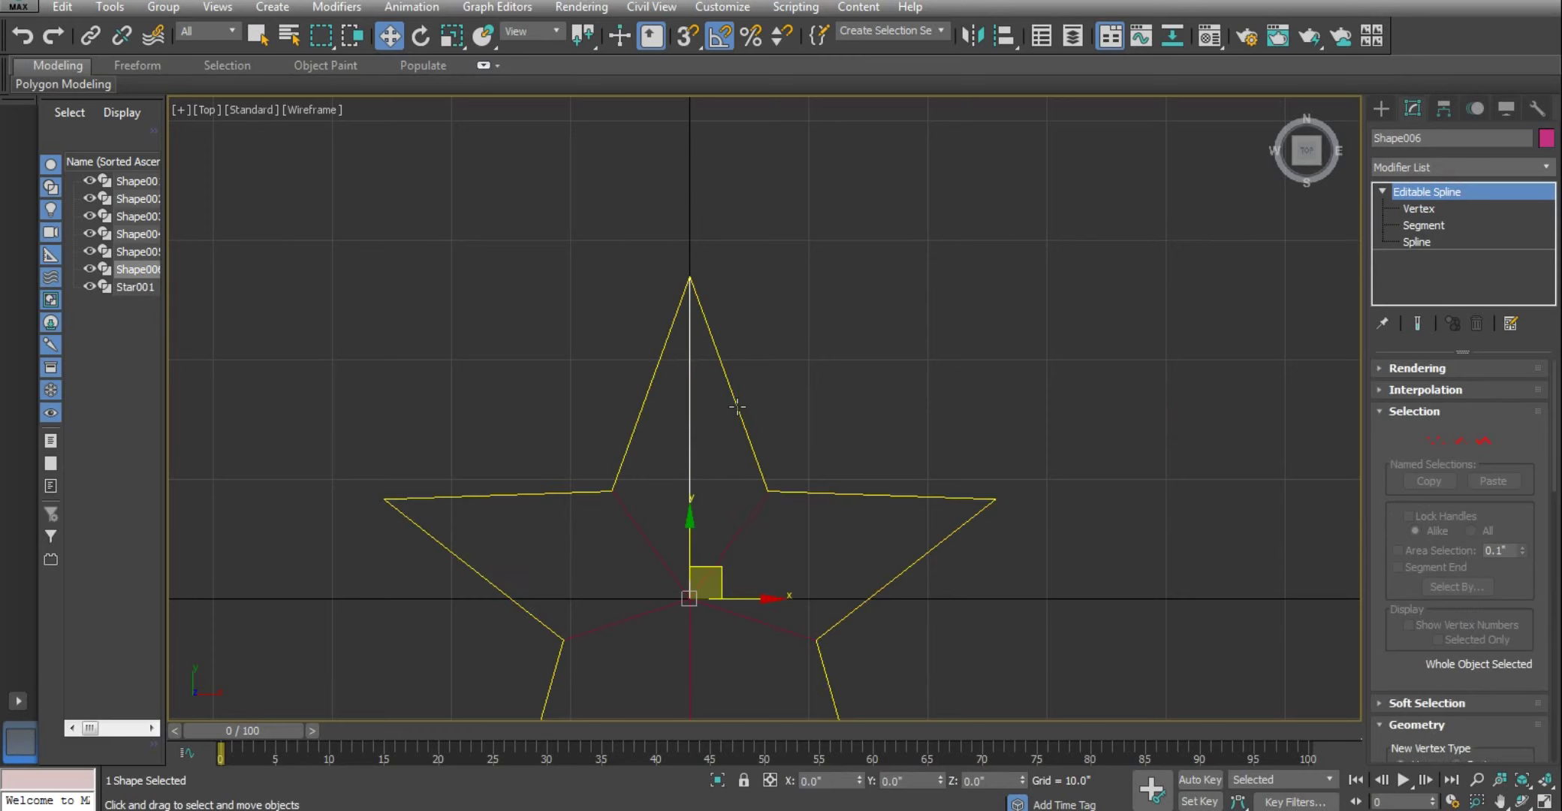
{"action": "left_click", "coordinate": [1439, 209]}
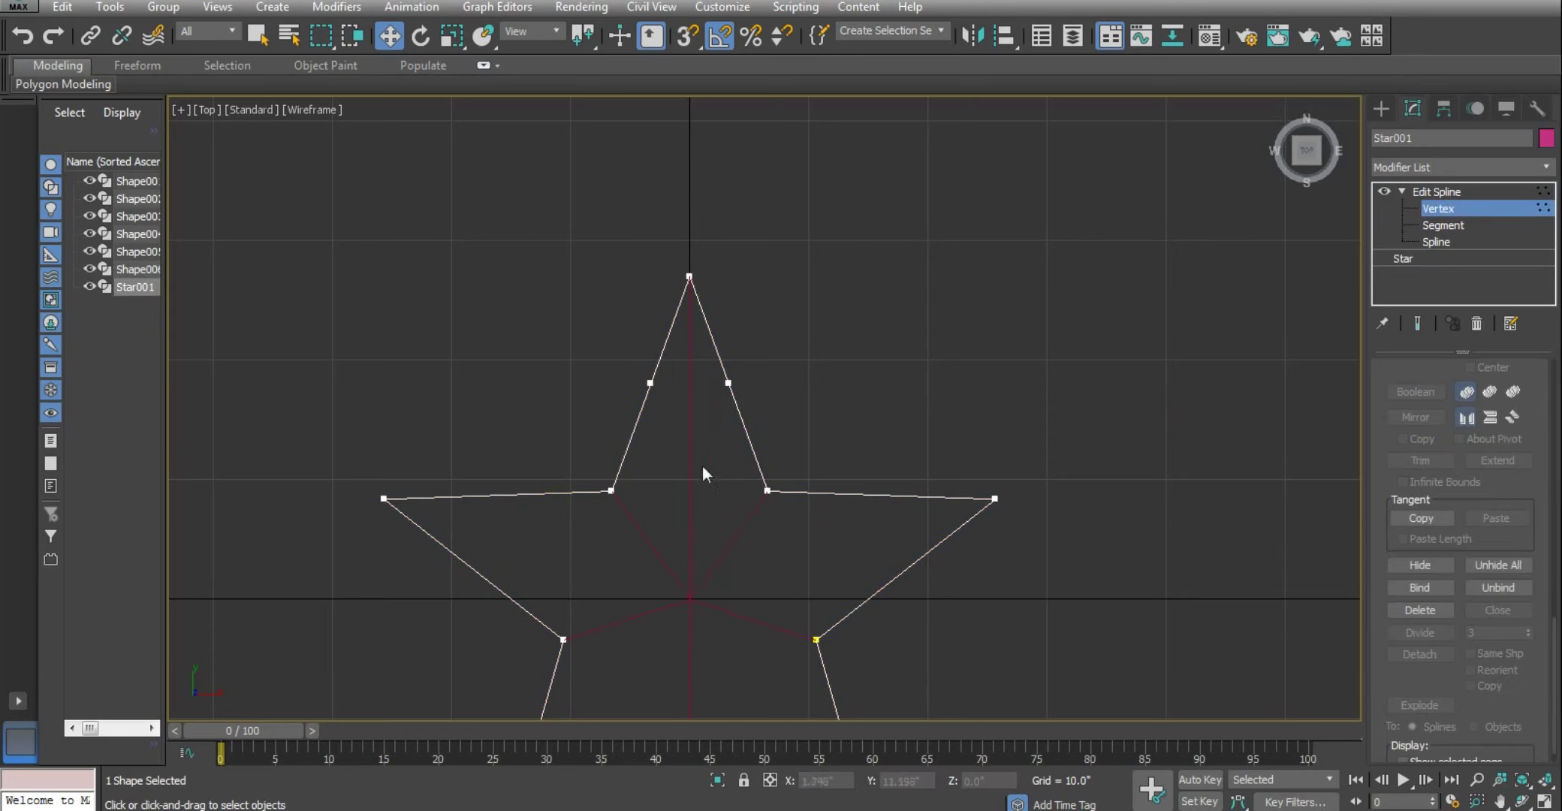
{"action": "left_click", "coordinate": [1437, 192]}
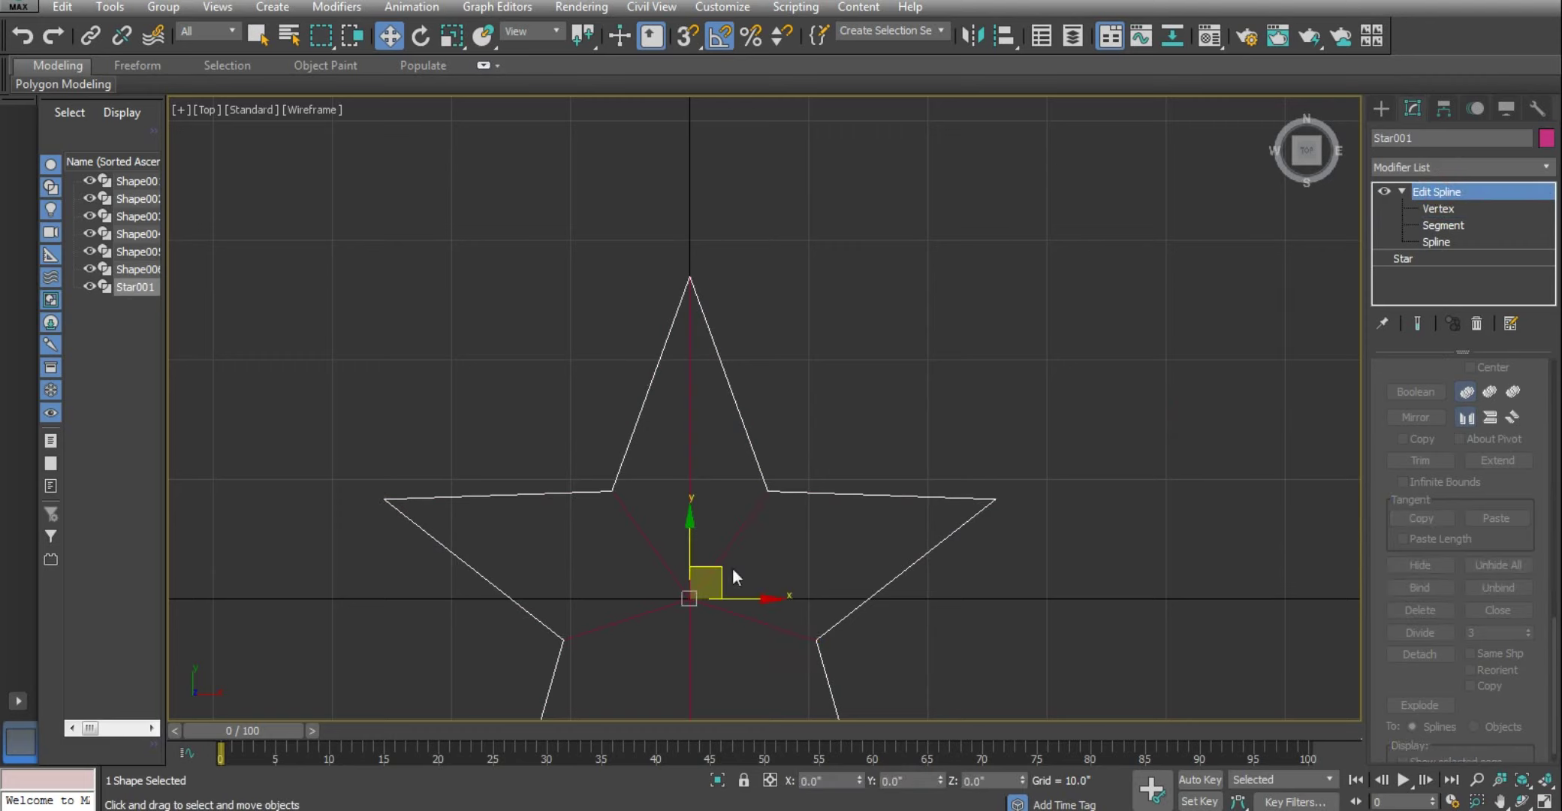
{"action": "left_click", "coordinate": [689, 515]}
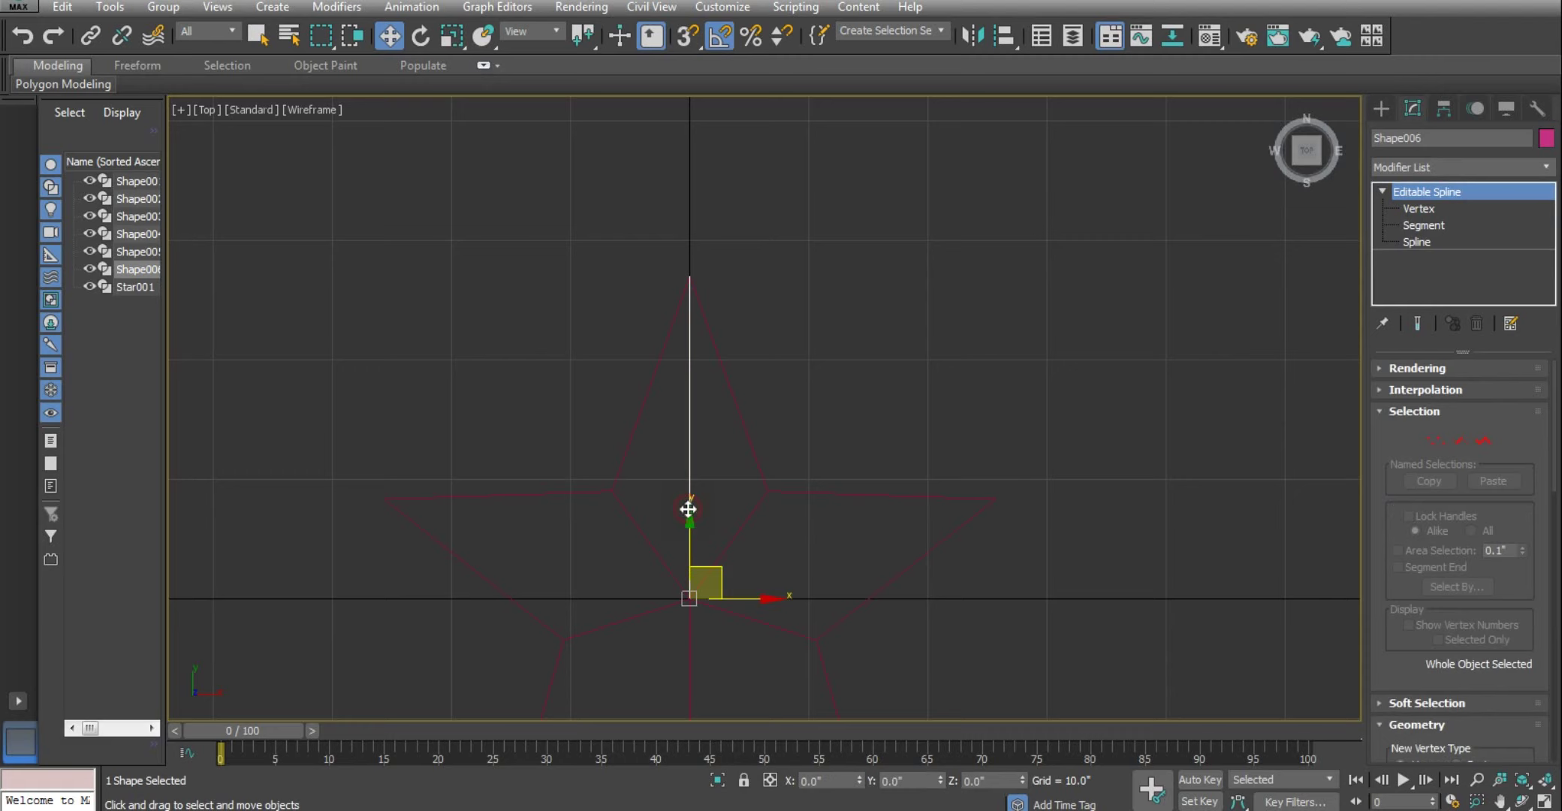
{"action": "left_click", "coordinate": [735, 536]}
{"action": "key", "text": "e"}
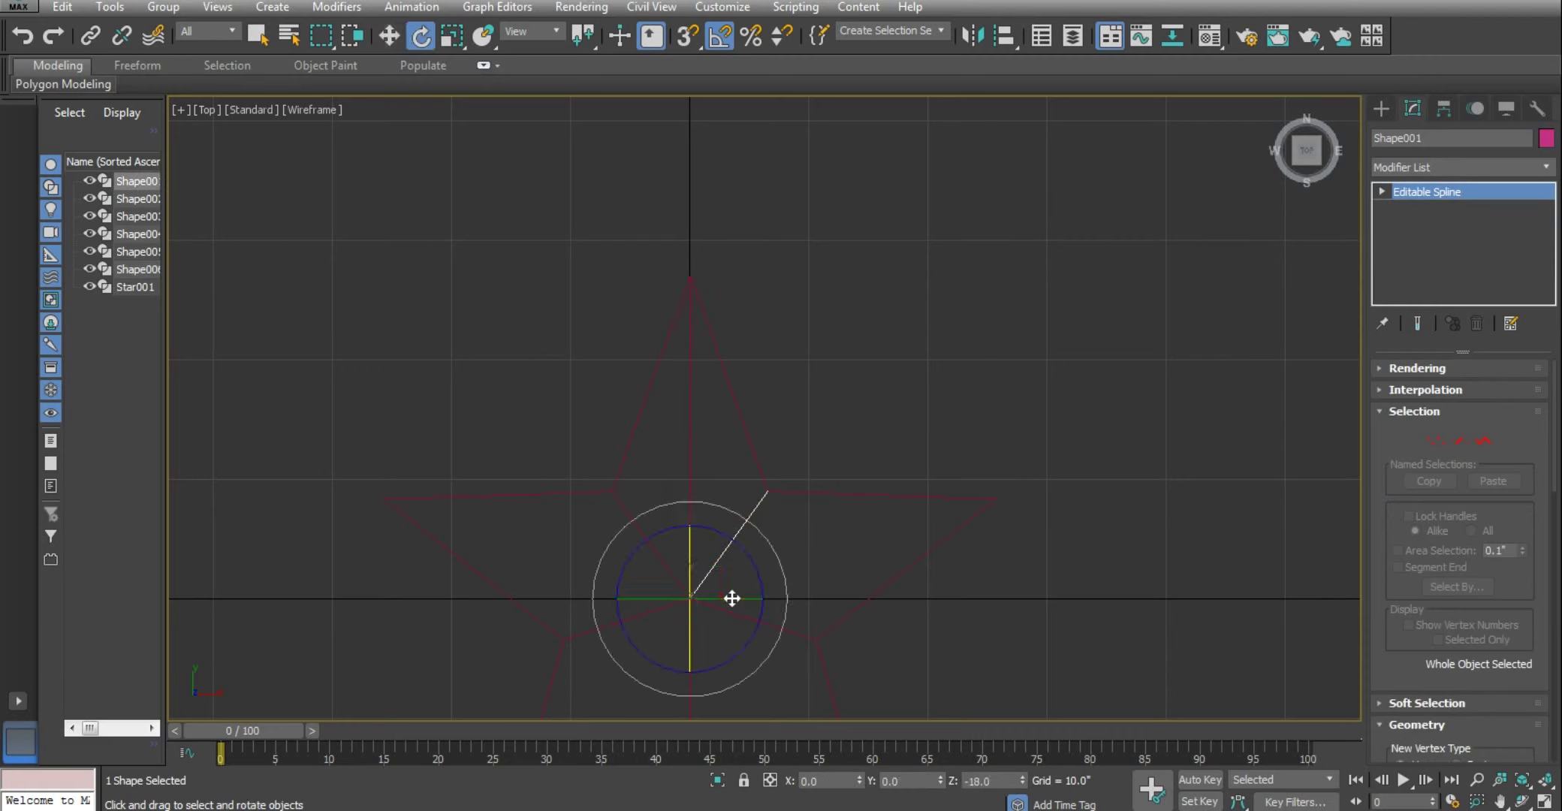
{"action": "left_click_drag", "start_coordinate": [749, 560], "coordinate": [734, 529]}
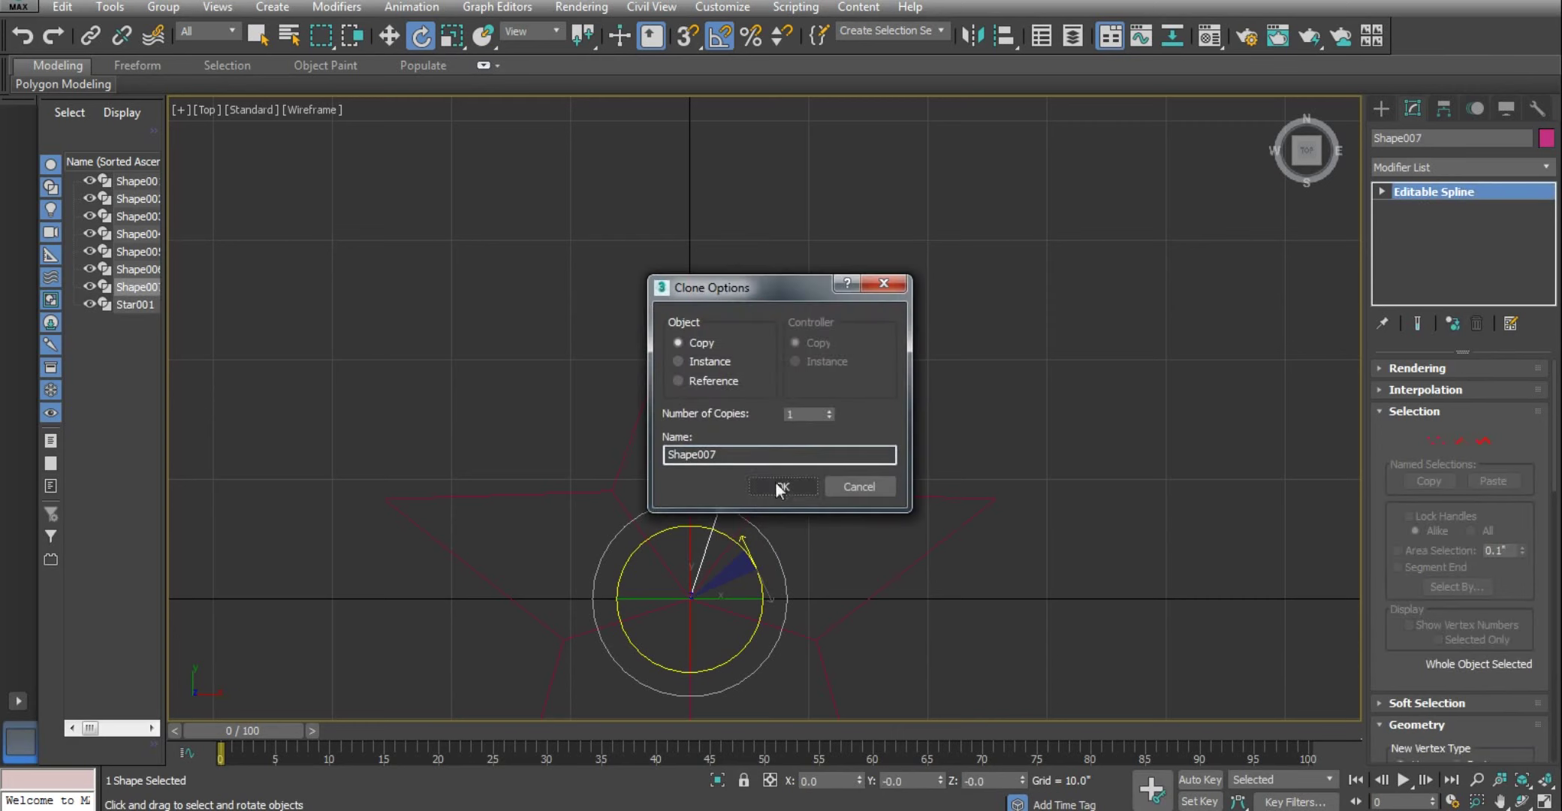
{"action": "left_click", "coordinate": [780, 488]}
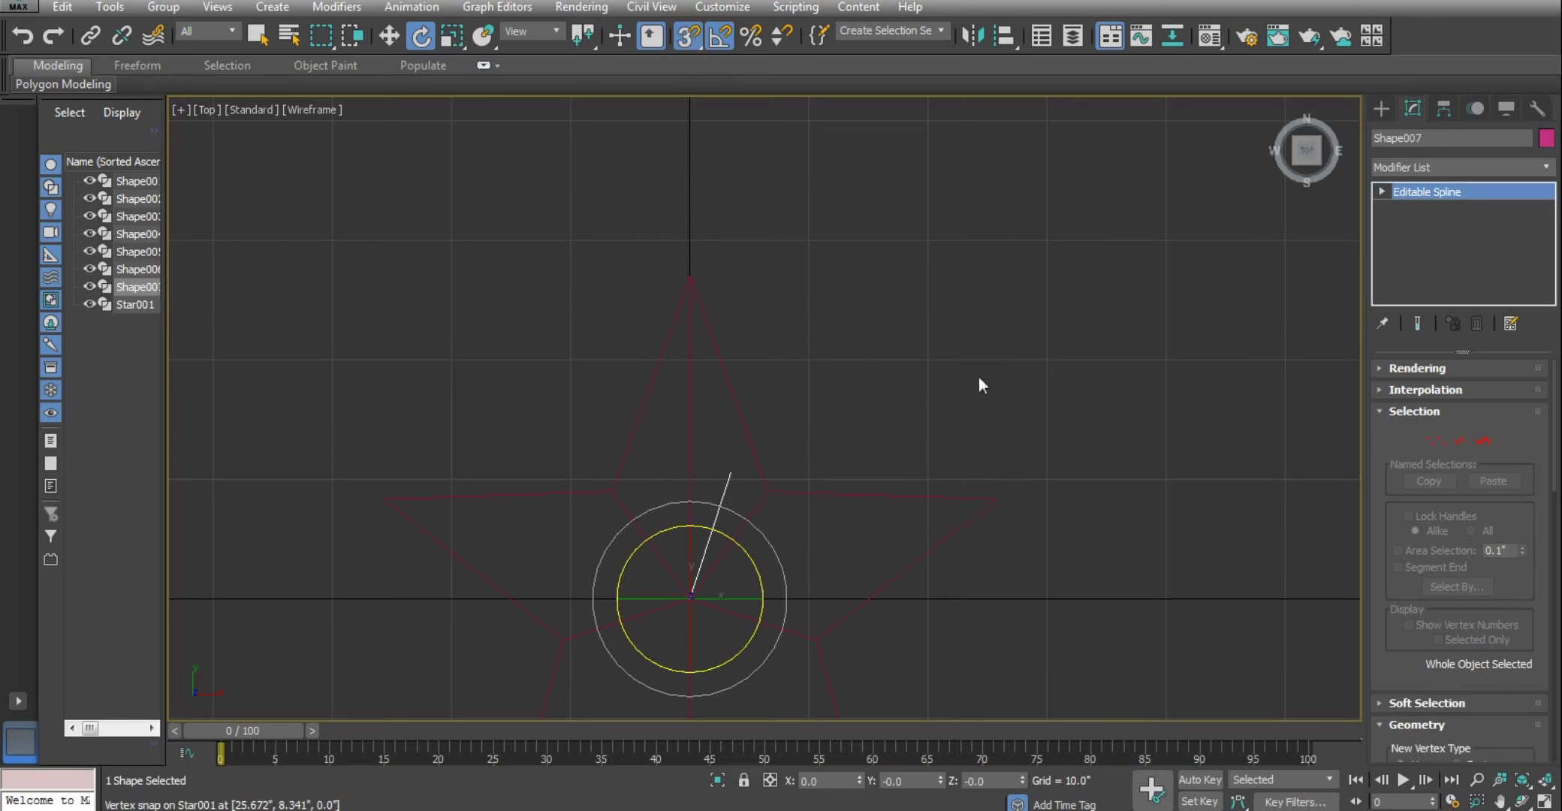
Snap Shape007's upper vertex onto the star's top-arm edge point at X 3.276, Y 18.006
{"action": "key", "text": "1"}
{"action": "left_click", "coordinate": [729, 472]}
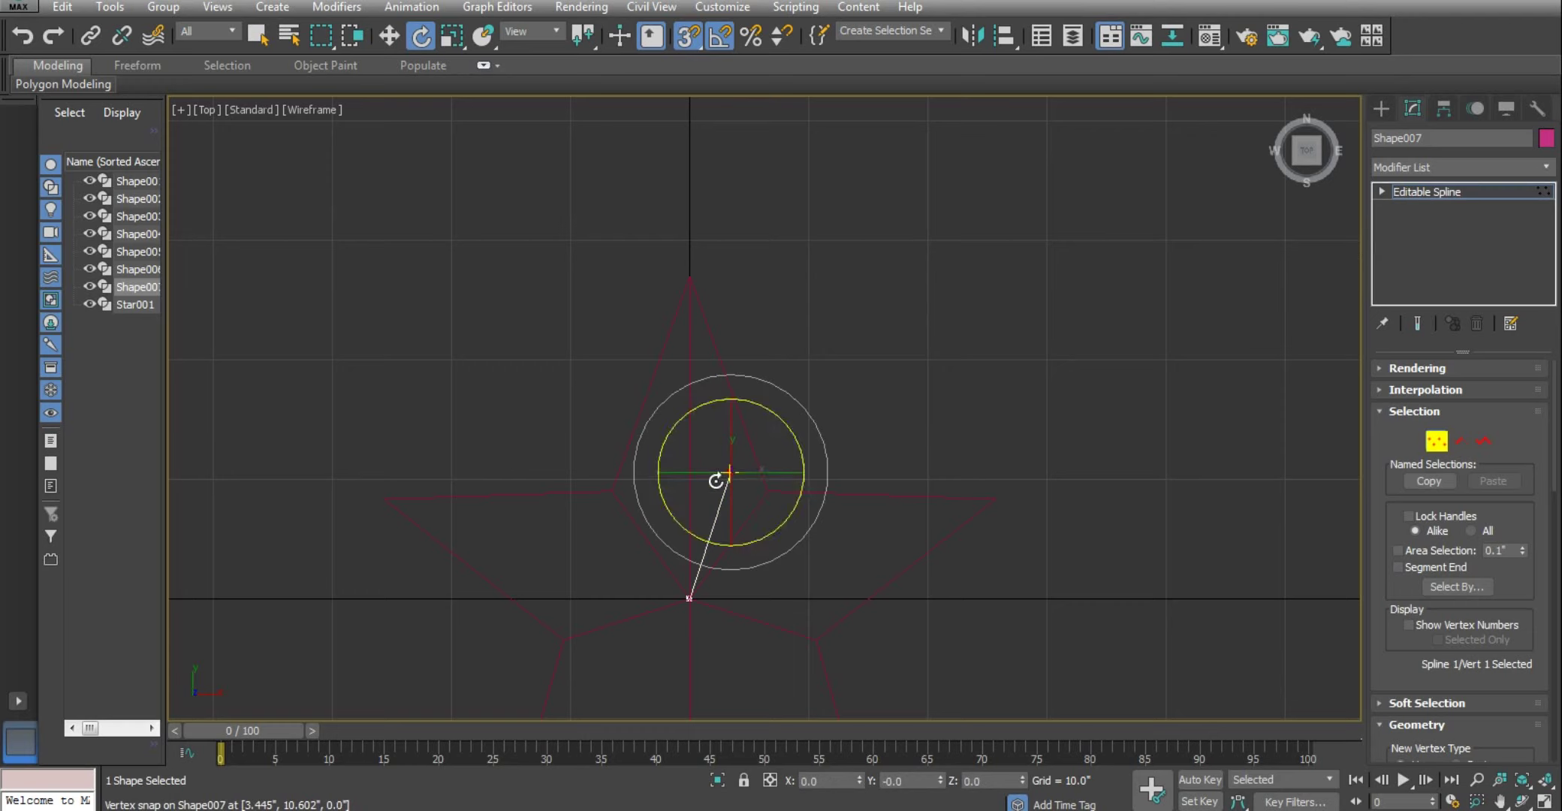
{"action": "key", "text": "w"}
{"action": "left_click_drag", "start_coordinate": [729, 471], "coordinate": [728, 384]}
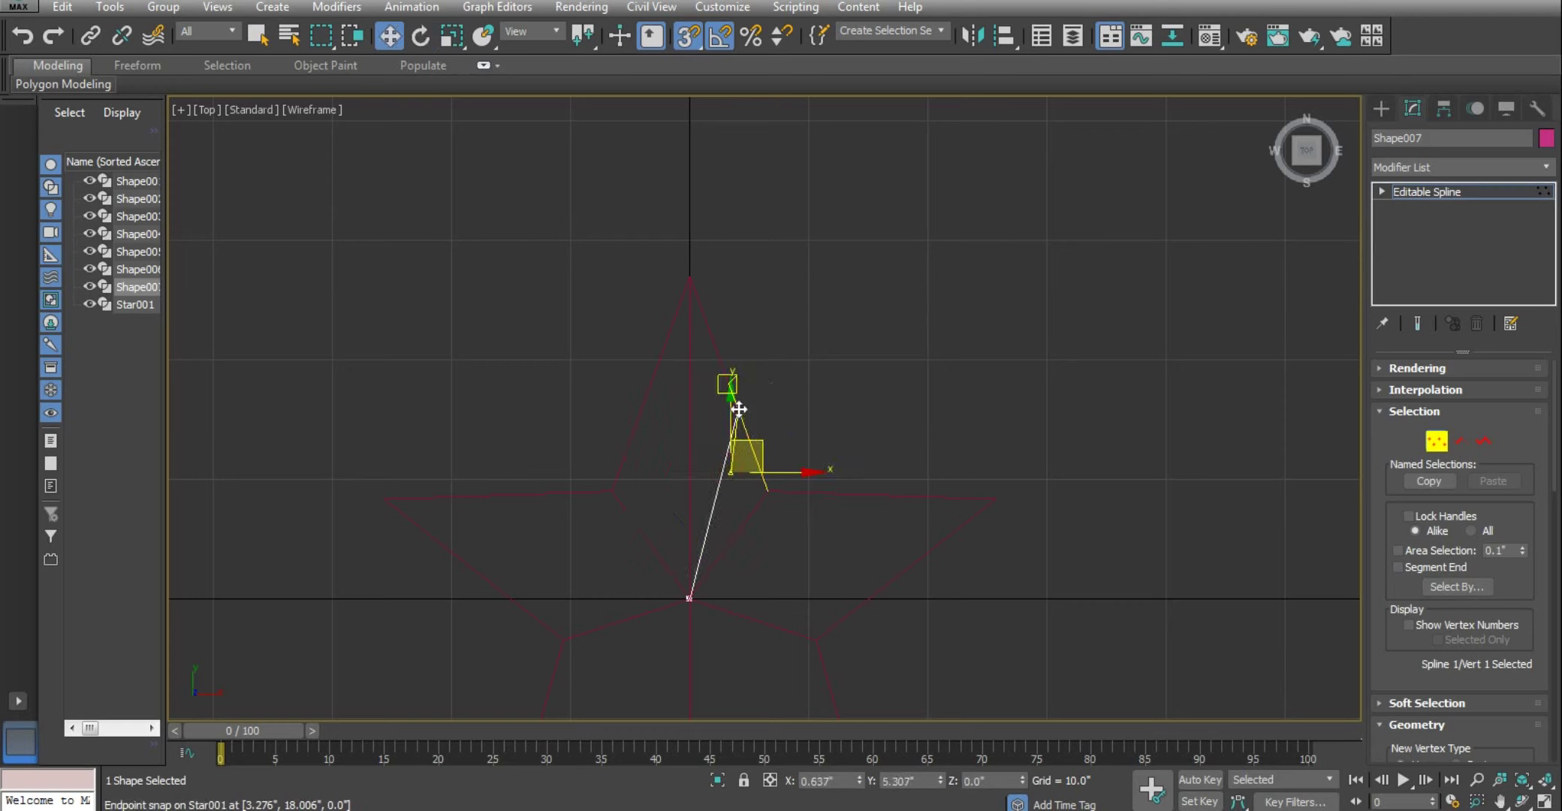
{"action": "left_click_drag", "start_coordinate": [718, 469], "coordinate": [721, 443]}
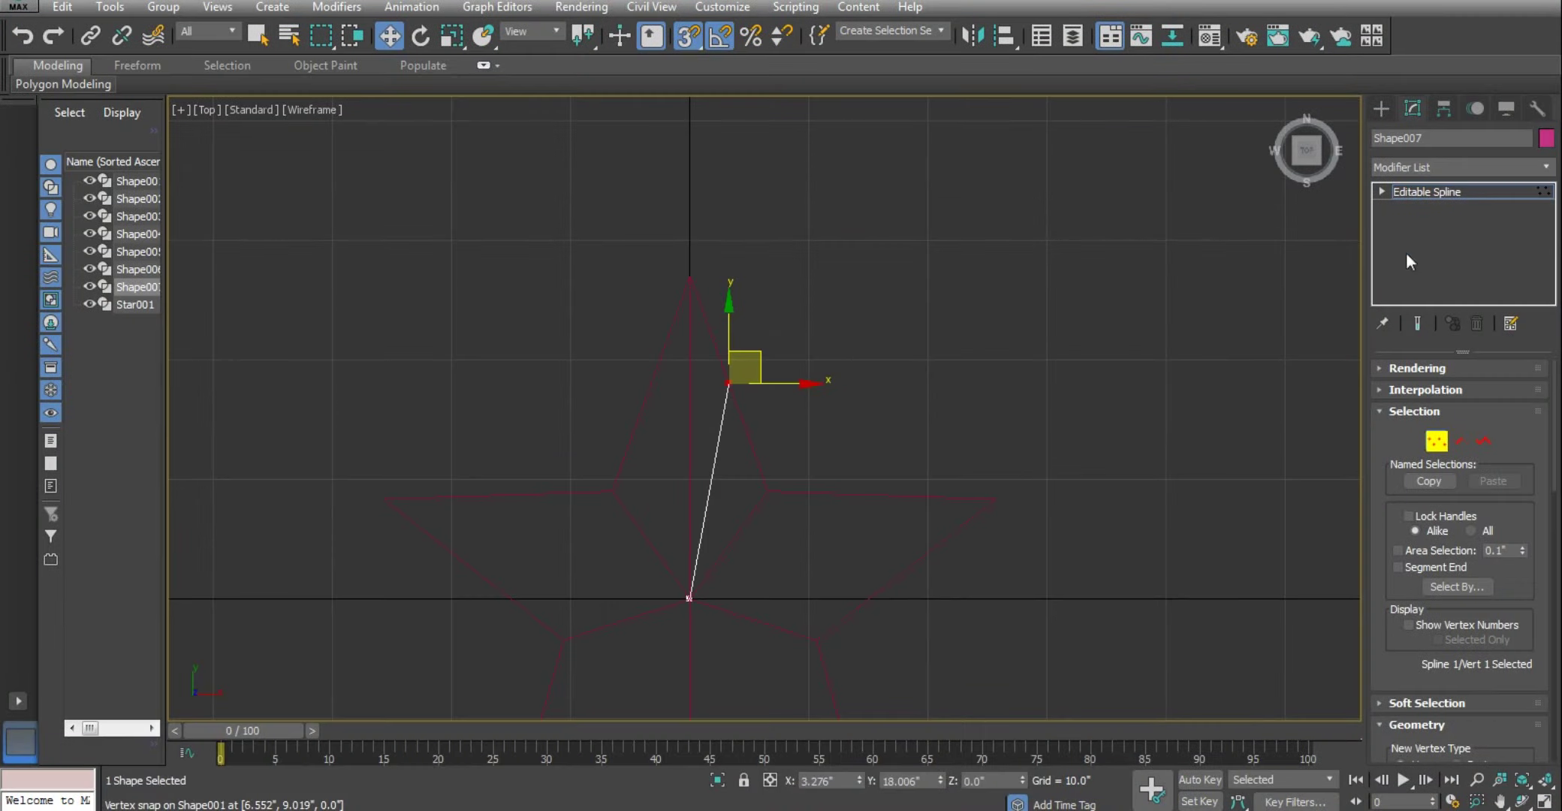
Select Shape006's vertical segment at Segment level with snaps turned off
{"action": "left_click", "coordinate": [1427, 192]}
{"action": "left_click", "coordinate": [1033, 451]}
{"action": "left_click", "coordinate": [688, 411]}
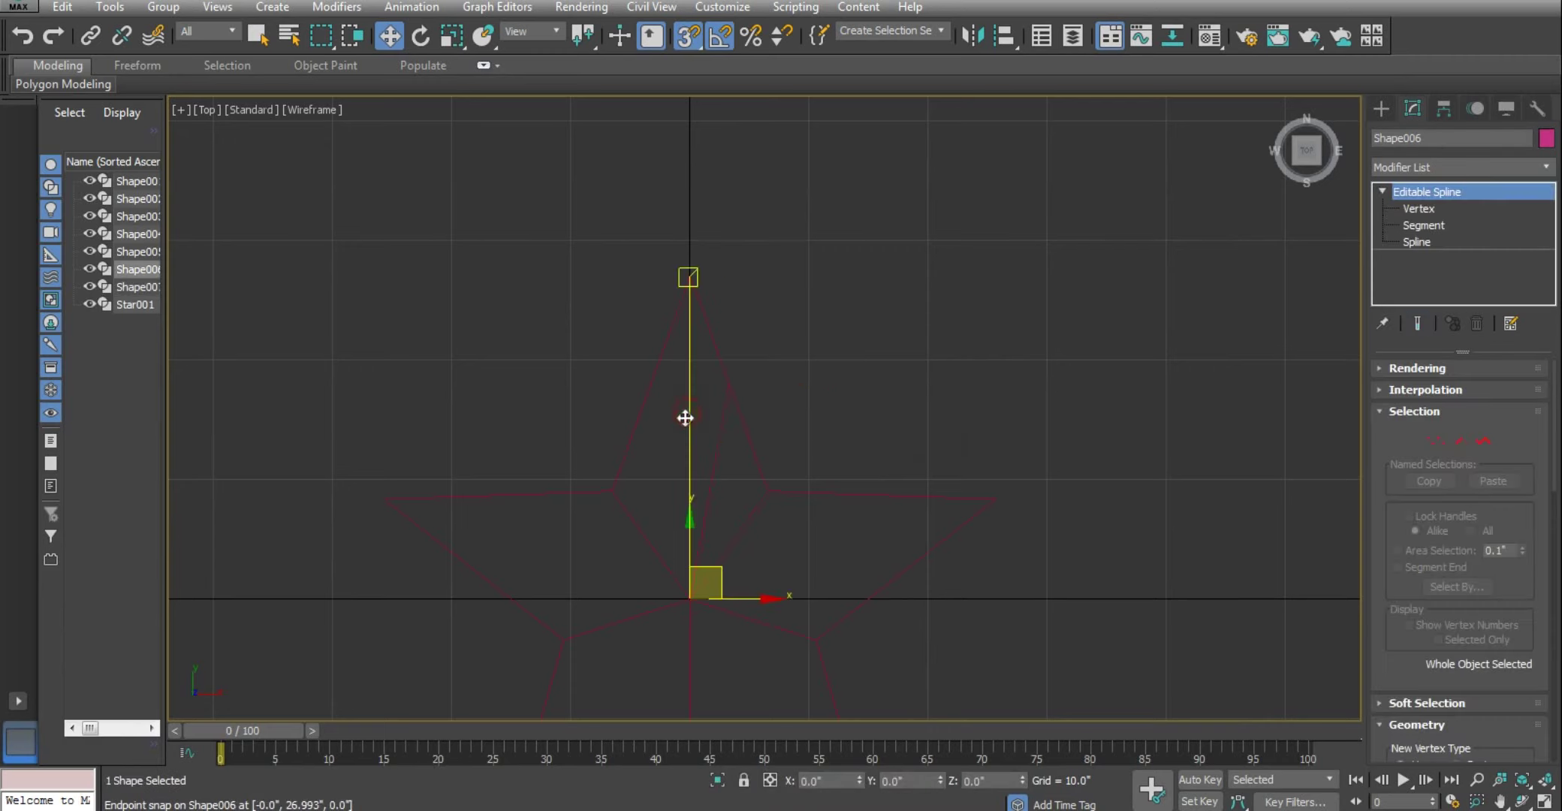
{"action": "scroll", "coordinate": [1448, 661], "scroll_direction": "down", "scroll_amount": 1}
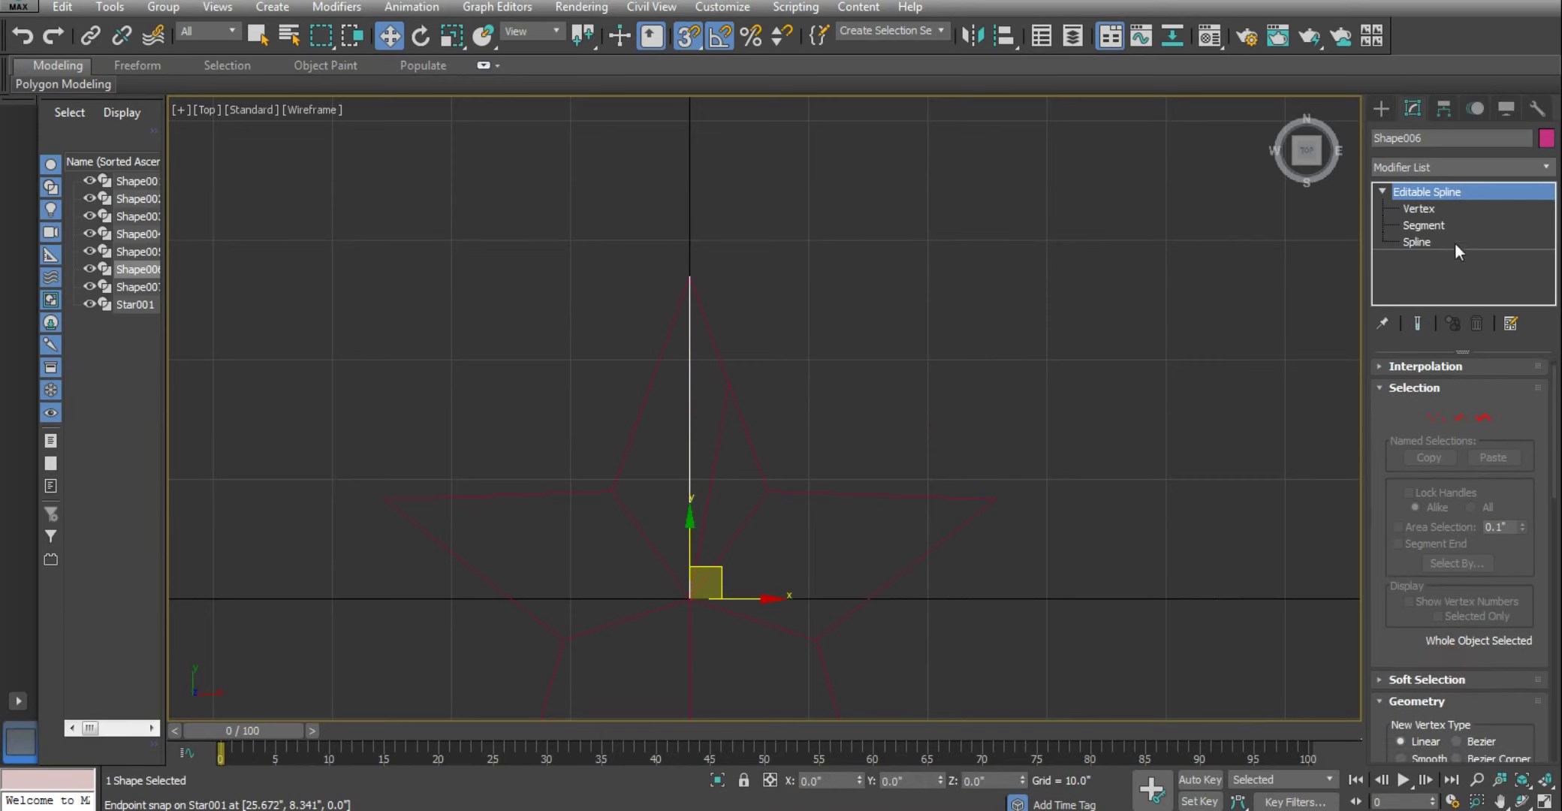
{"action": "left_click", "coordinate": [1423, 225]}
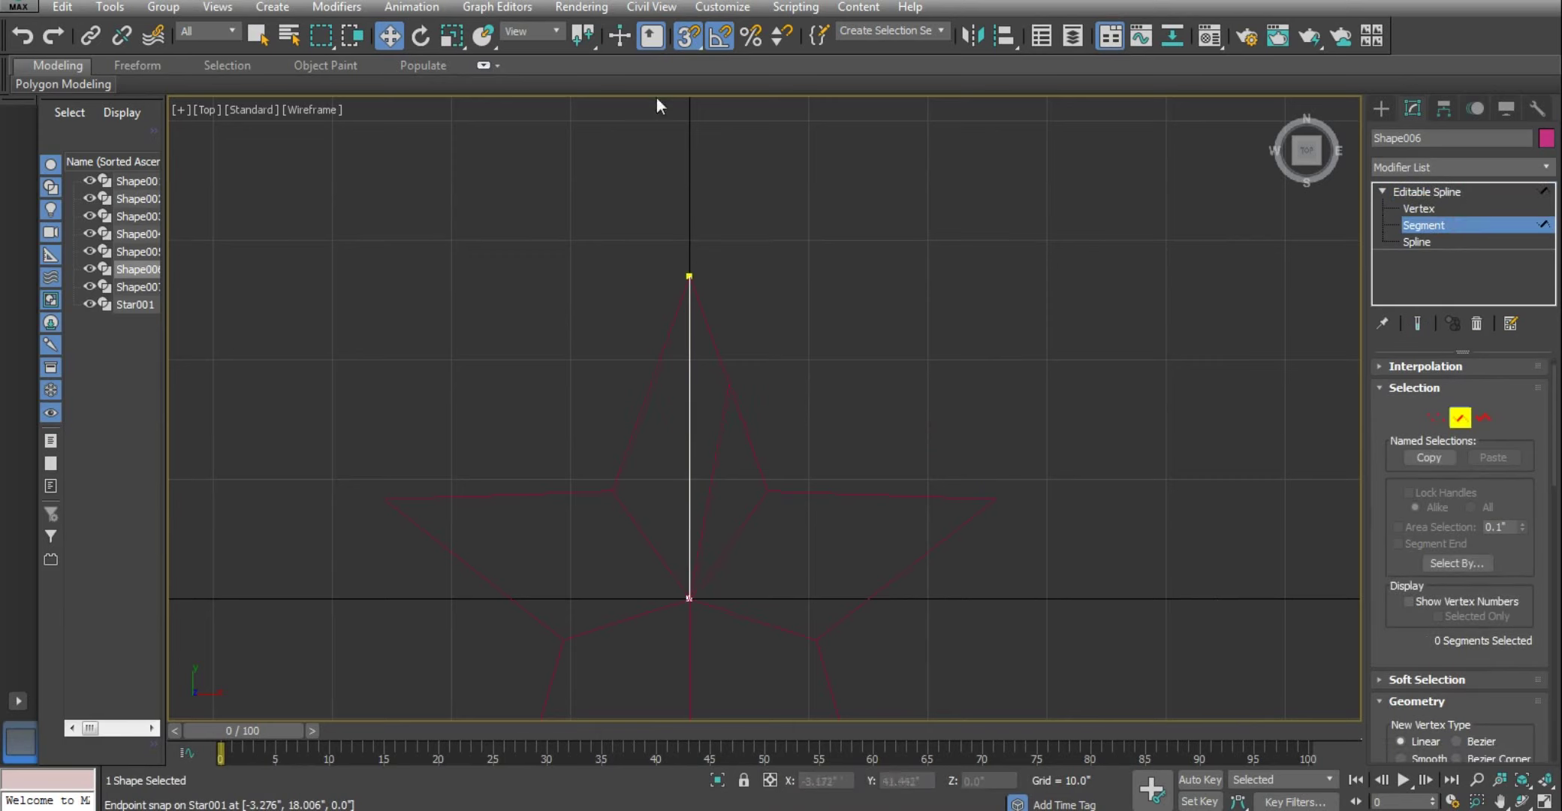
{"action": "left_click", "coordinate": [685, 38]}
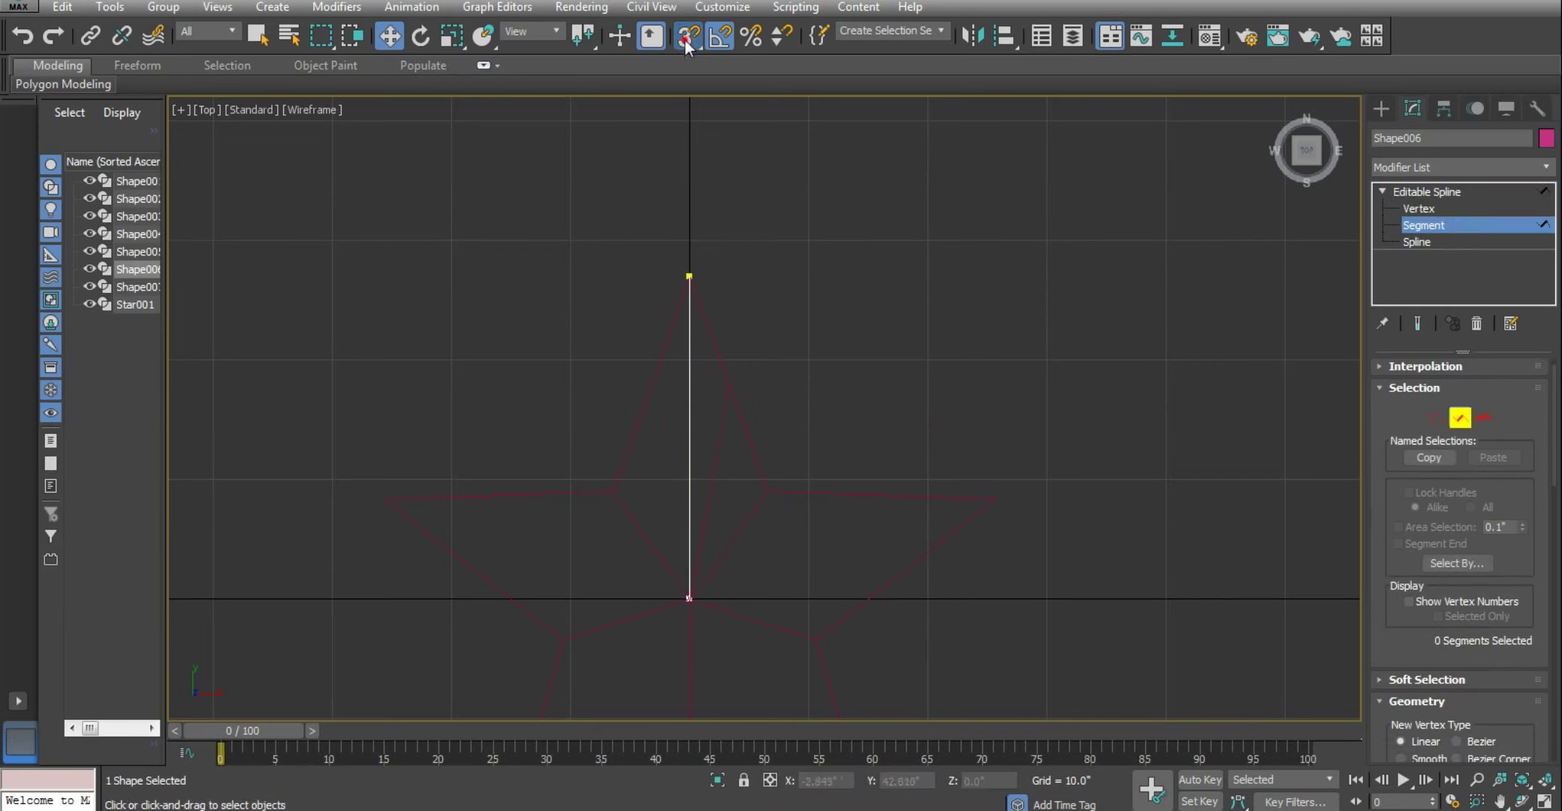
{"action": "left_click", "coordinate": [690, 473]}
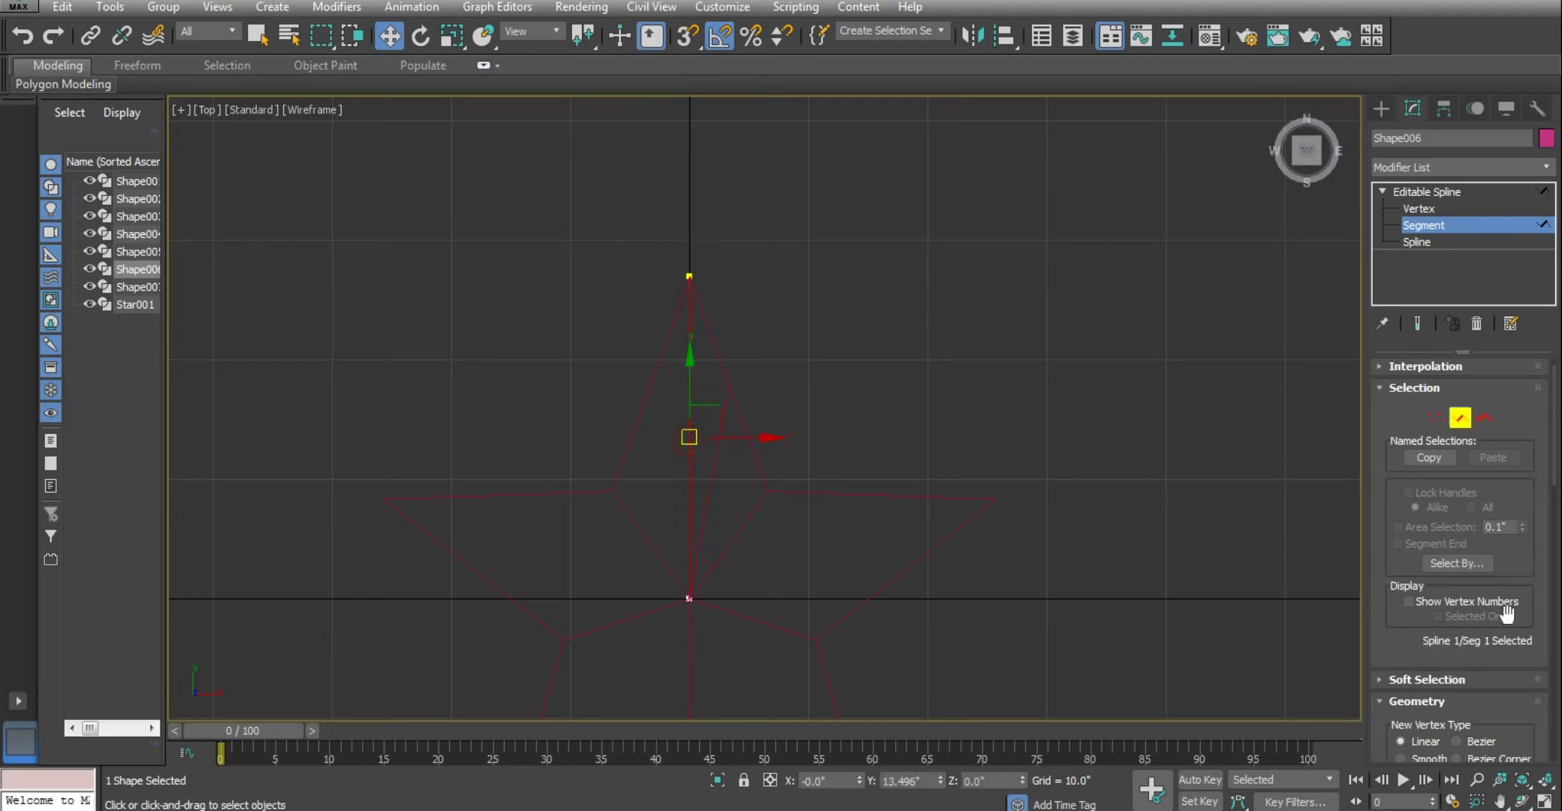
Divide the segment with one midpoint vertex, then reselect Shape007
{"action": "scroll", "coordinate": [1369, 593], "scroll_direction": "down", "scroll_amount": 4}
{"action": "scroll", "coordinate": [1370, 593], "scroll_direction": "down", "scroll_amount": 4}
{"action": "scroll", "coordinate": [1370, 593], "scroll_direction": "down", "scroll_amount": 8}
{"action": "scroll", "coordinate": [1520, 703], "scroll_direction": "down", "scroll_amount": 4}
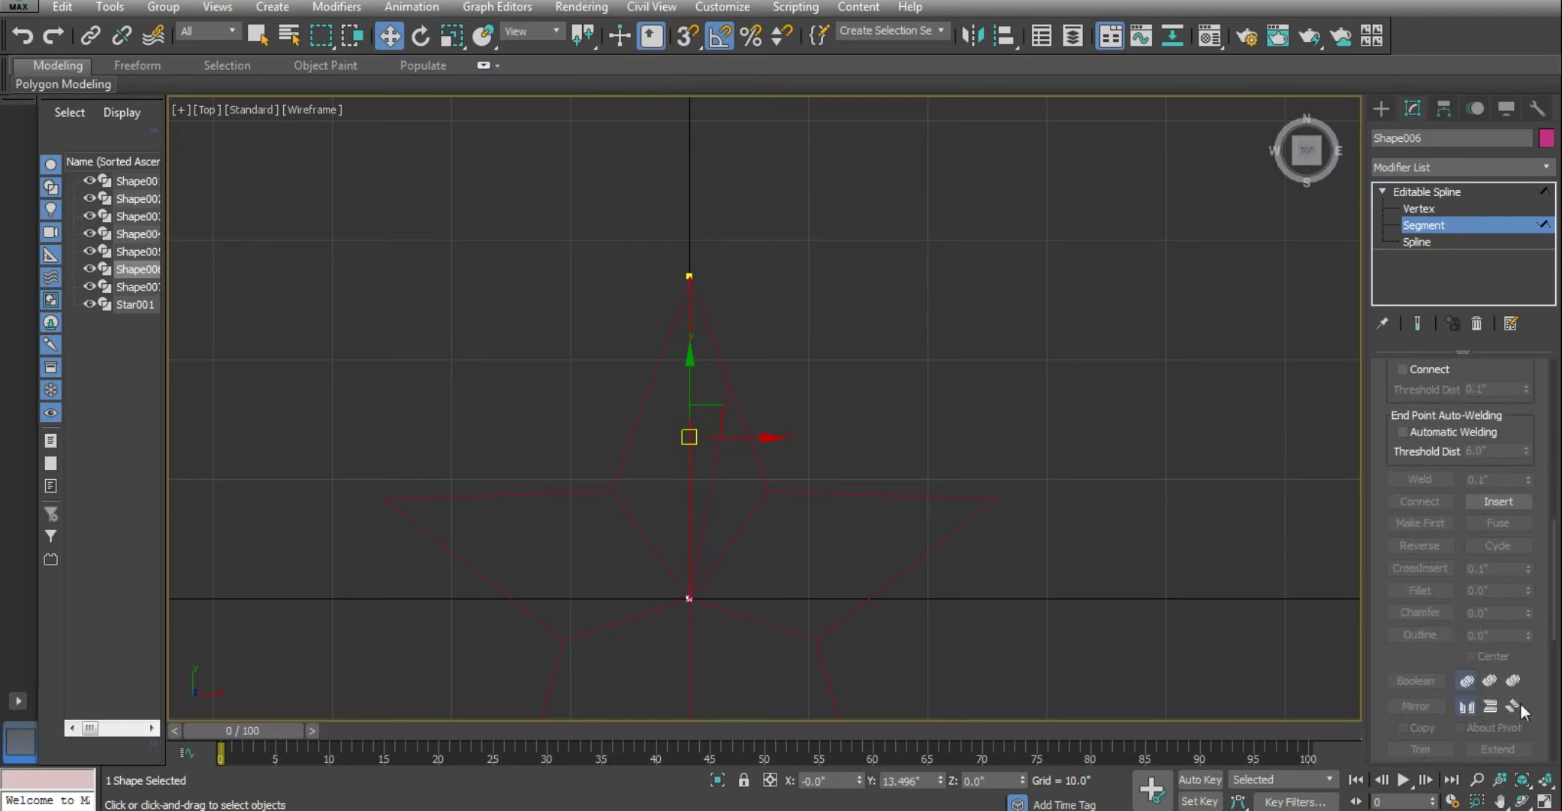
{"action": "scroll", "coordinate": [1517, 680], "scroll_direction": "down", "scroll_amount": 4}
{"action": "scroll", "coordinate": [1502, 661], "scroll_direction": "down", "scroll_amount": 4}
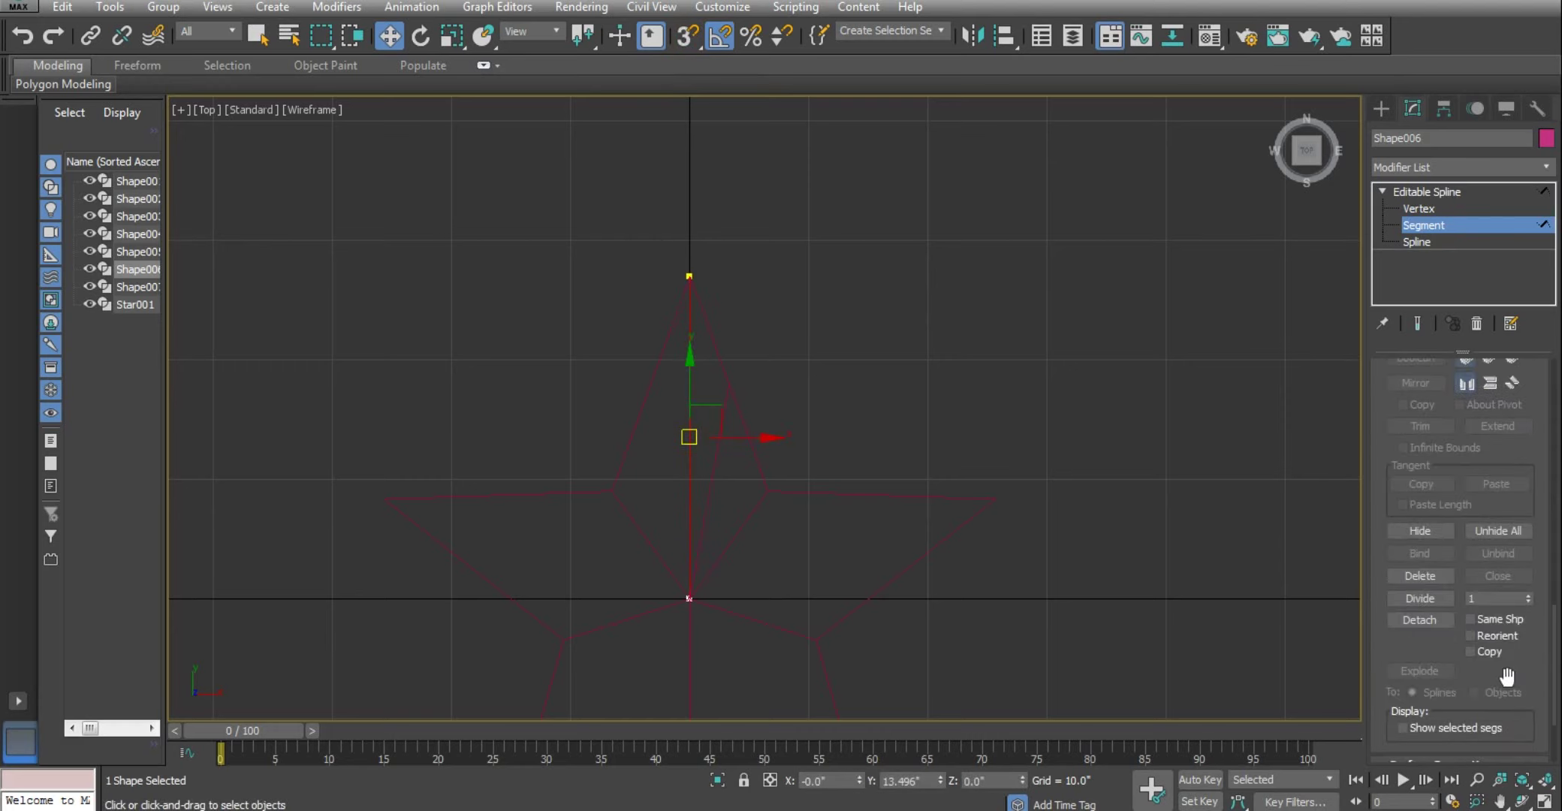
{"action": "left_click", "coordinate": [1441, 599]}
{"action": "left_click", "coordinate": [1422, 192]}
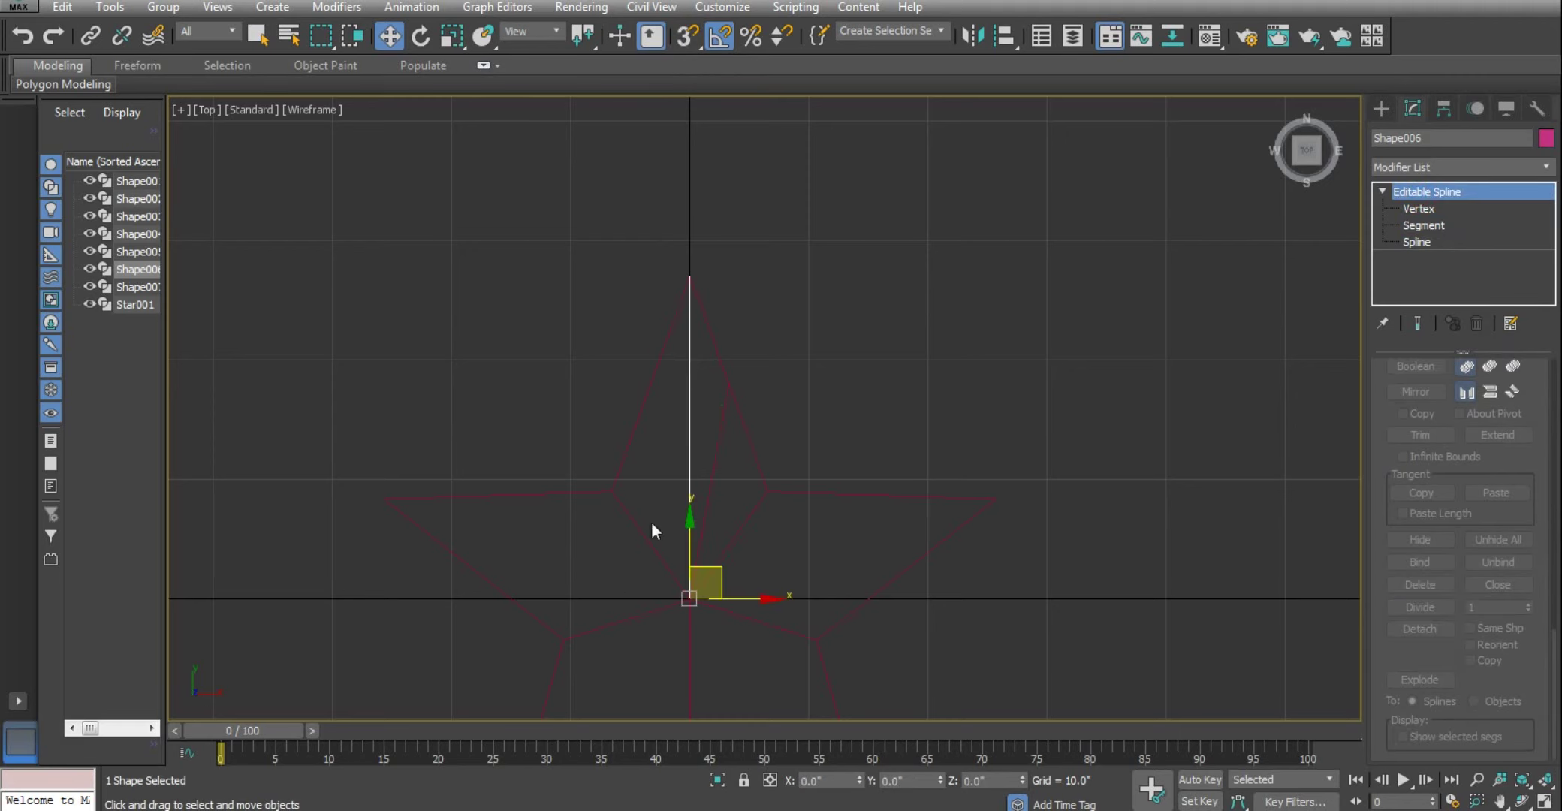
{"action": "left_click", "coordinate": [714, 470]}
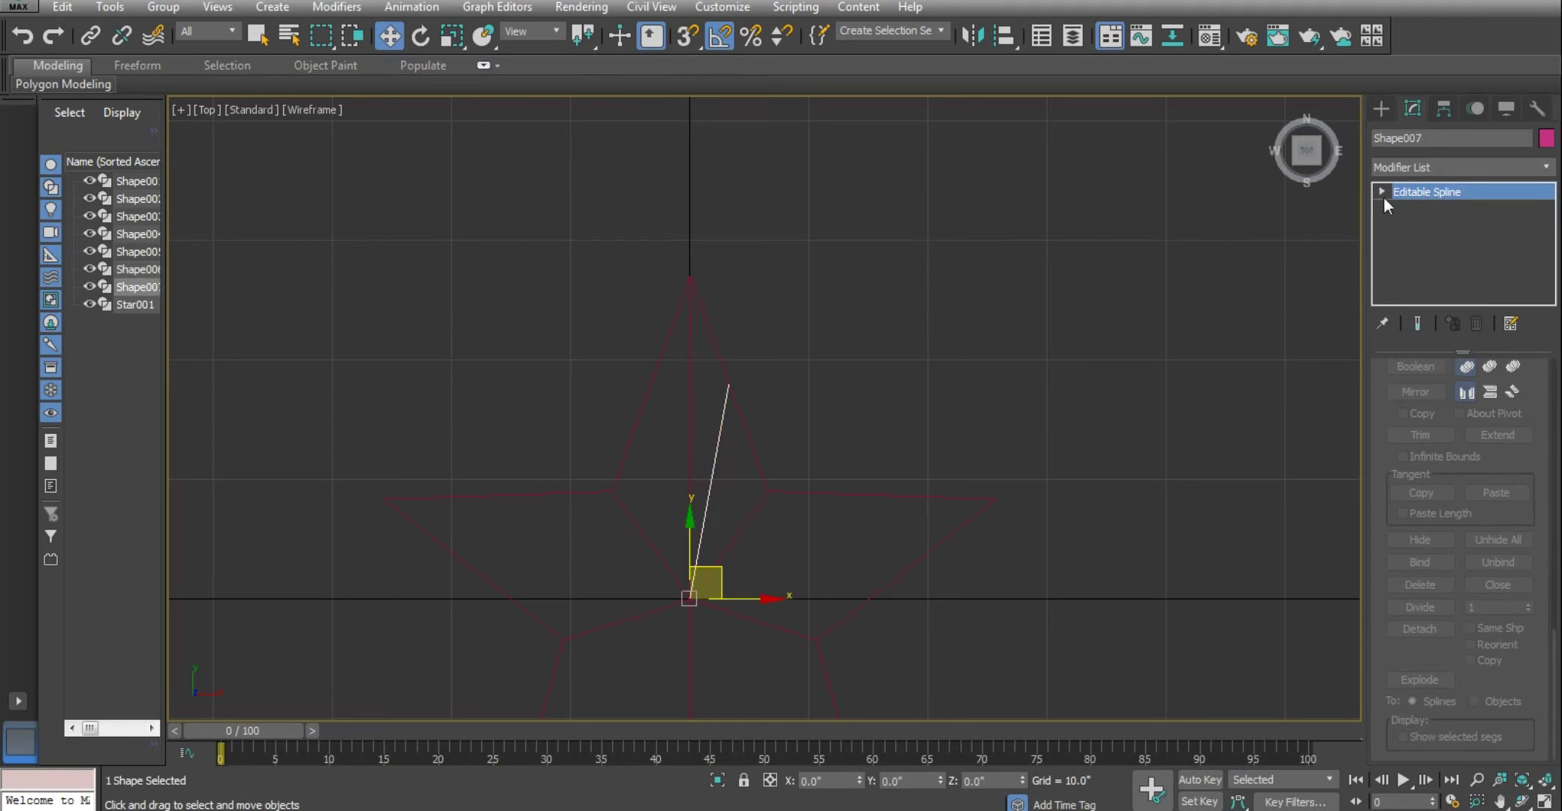
Snap Shape007's bottom vertex onto Shape006's midpoint at Y 13.496, then disable snaps
{"action": "key", "text": "1"}
{"action": "left_click", "coordinate": [688, 598]}
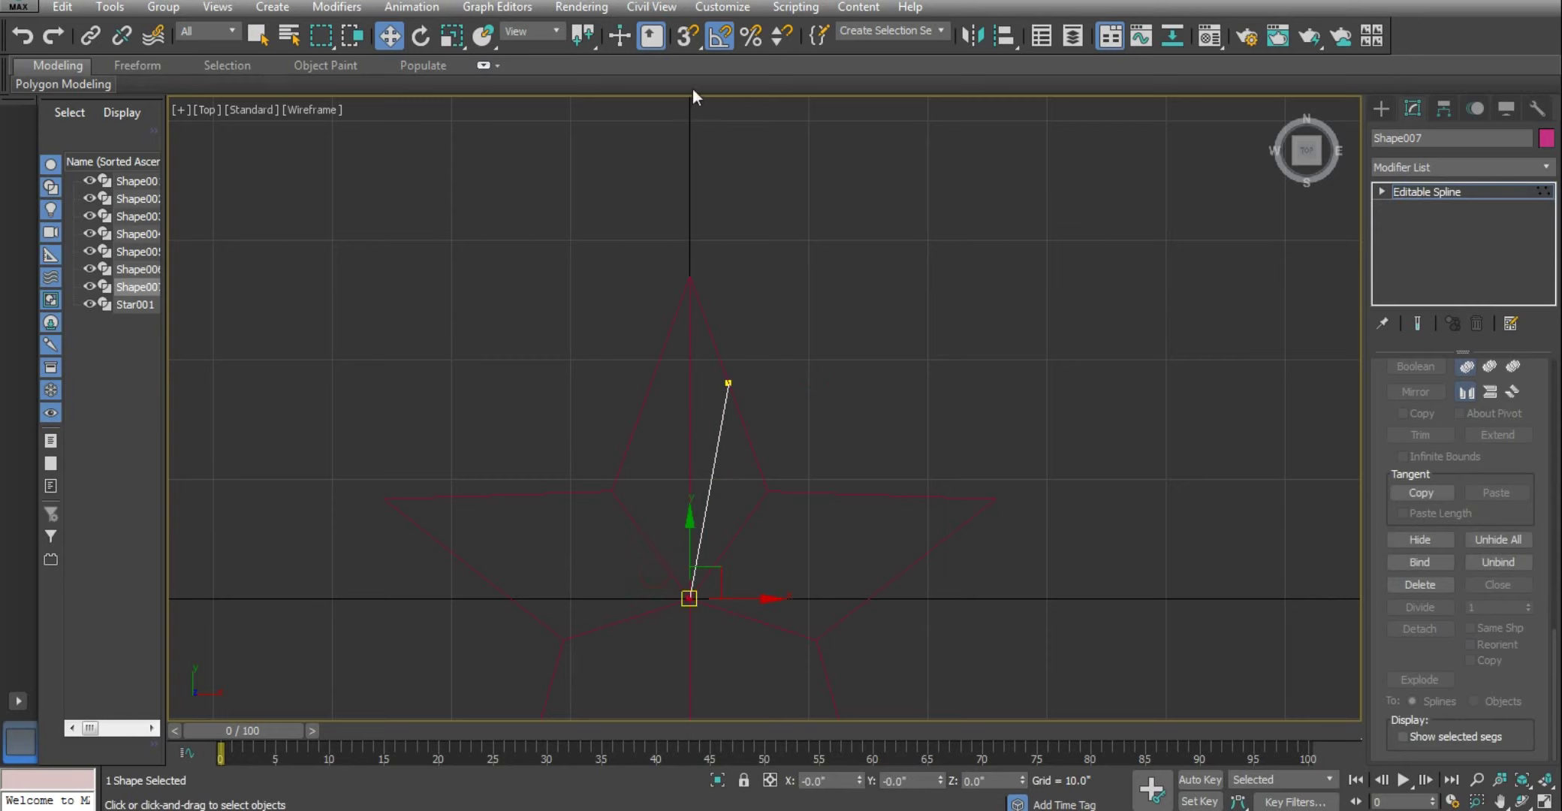
{"action": "key", "text": "s"}
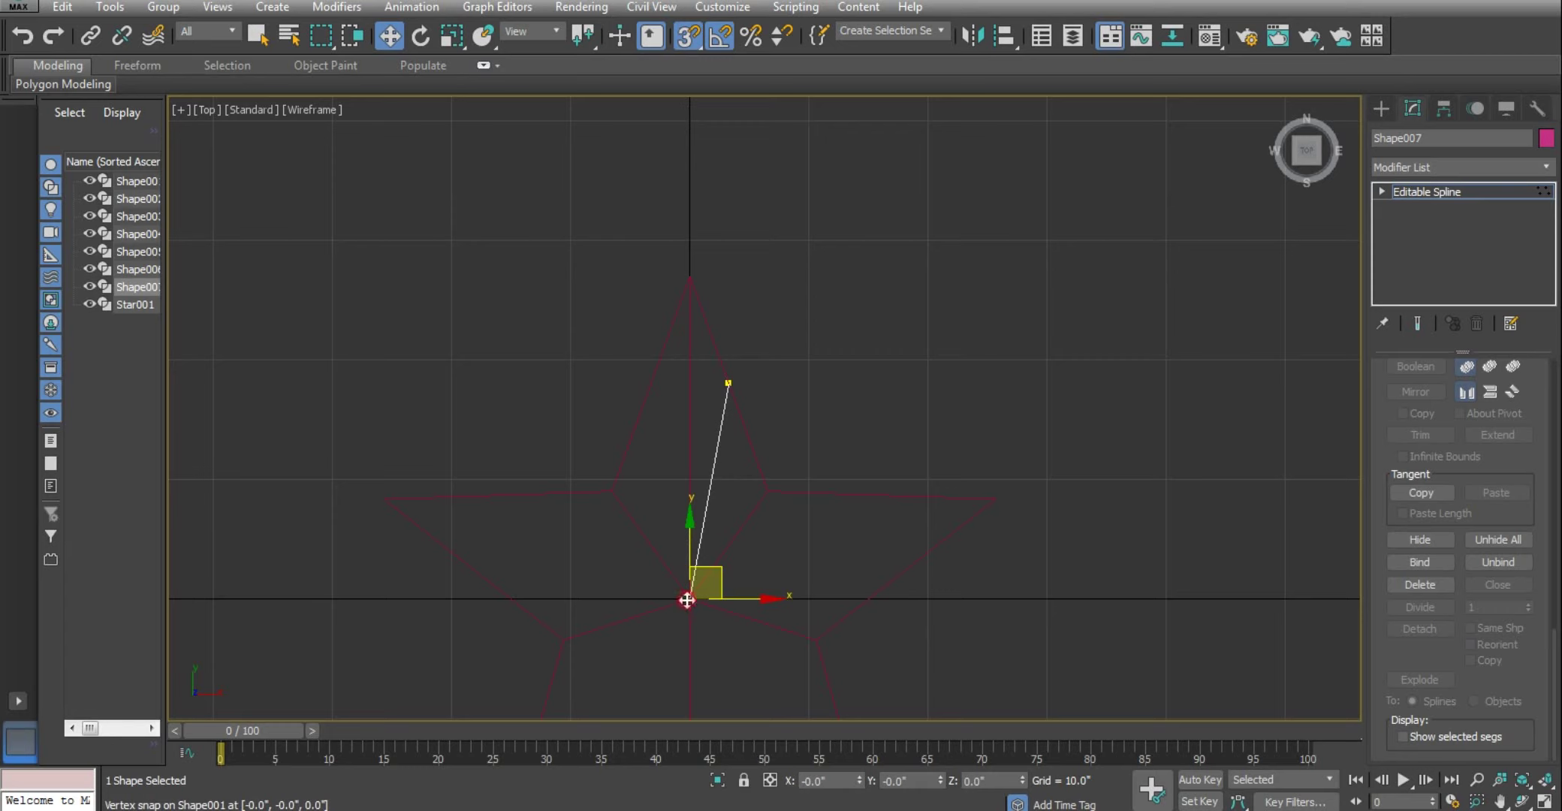
{"action": "left_click_drag", "start_coordinate": [689, 606], "coordinate": [694, 440]}
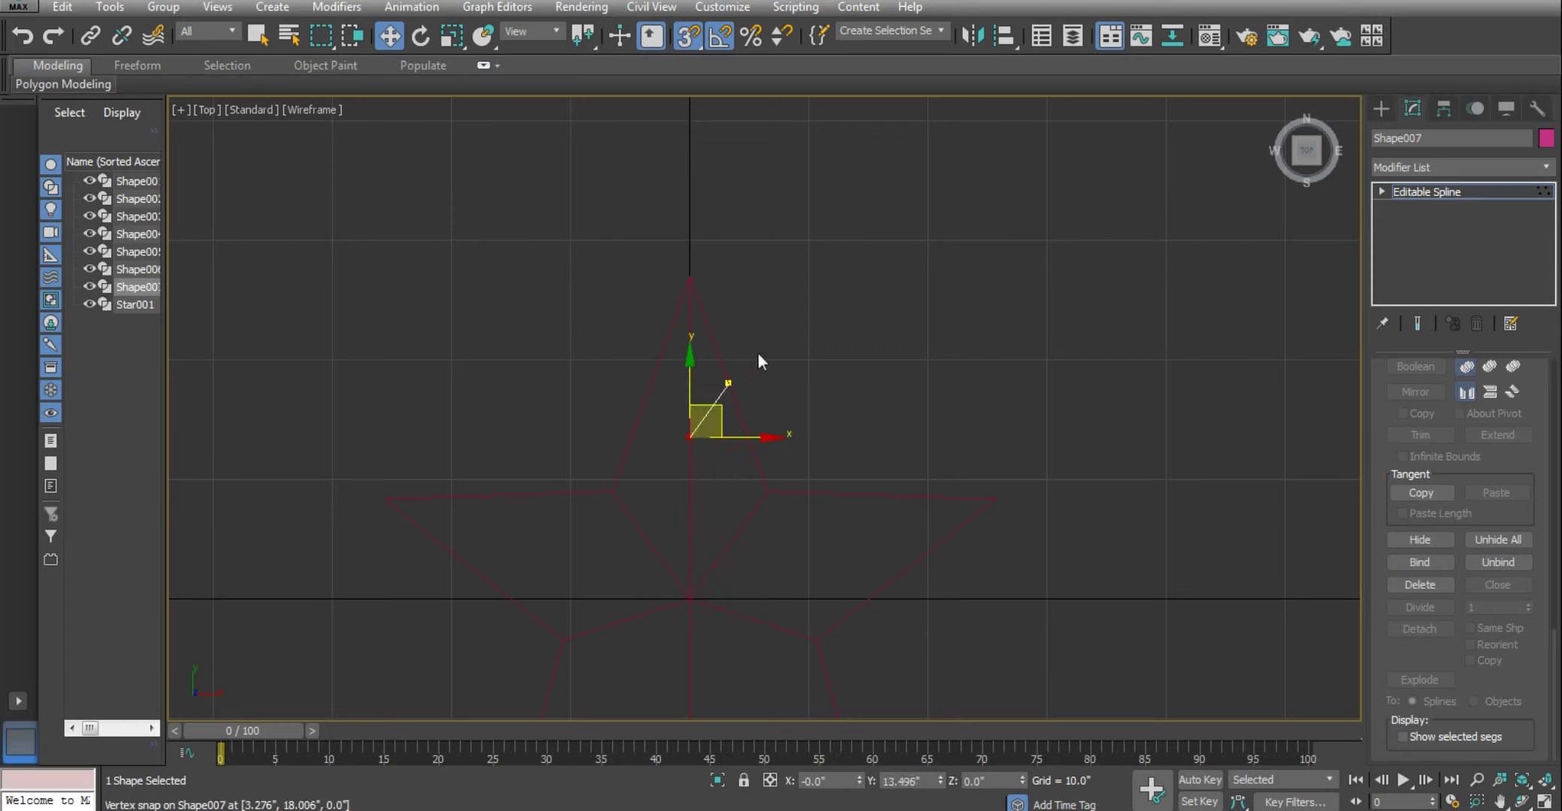
{"action": "left_click", "coordinate": [1447, 189]}
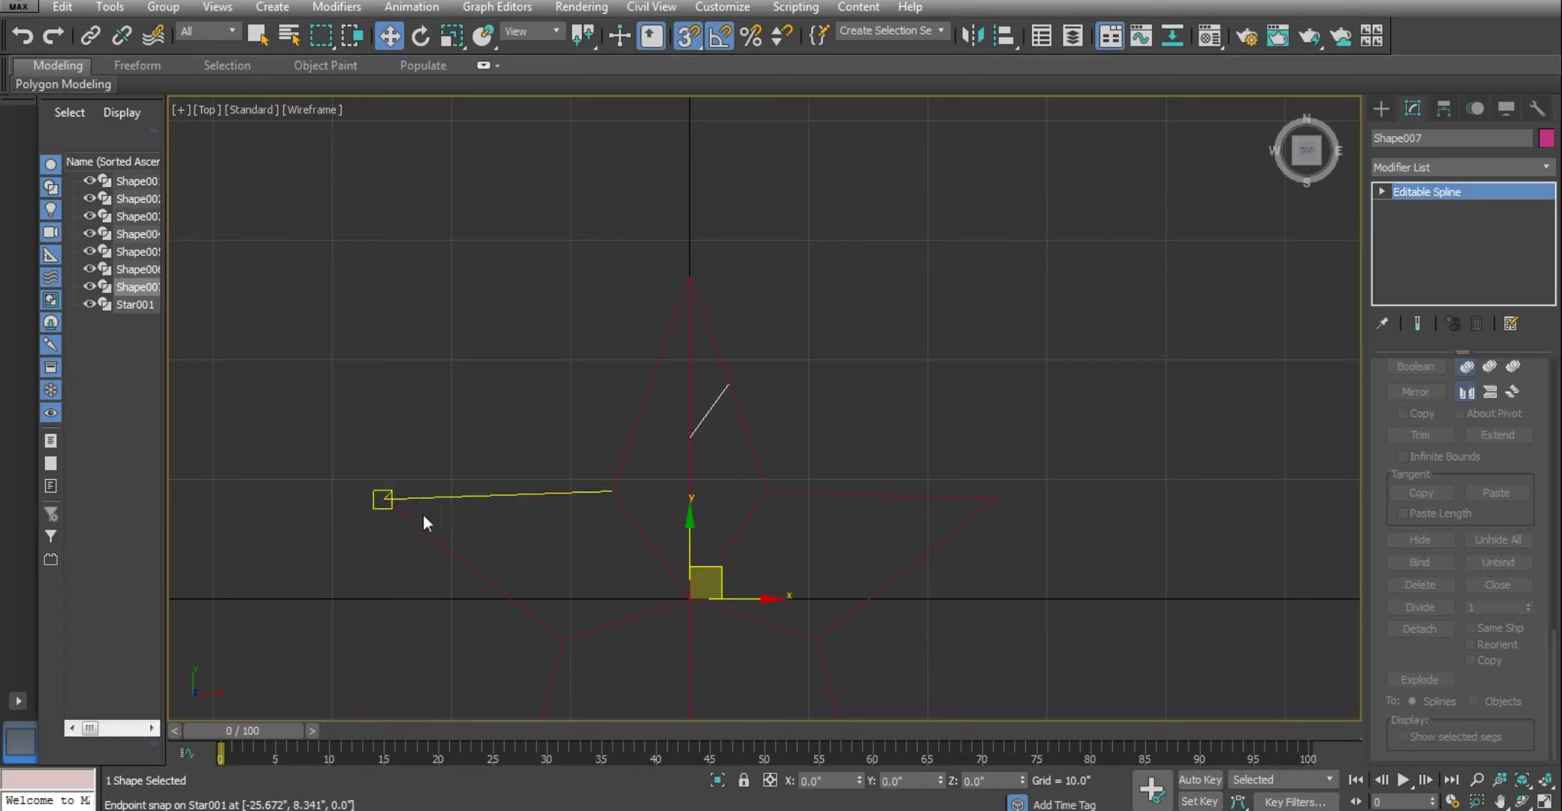
{"action": "left_click", "coordinate": [683, 38]}
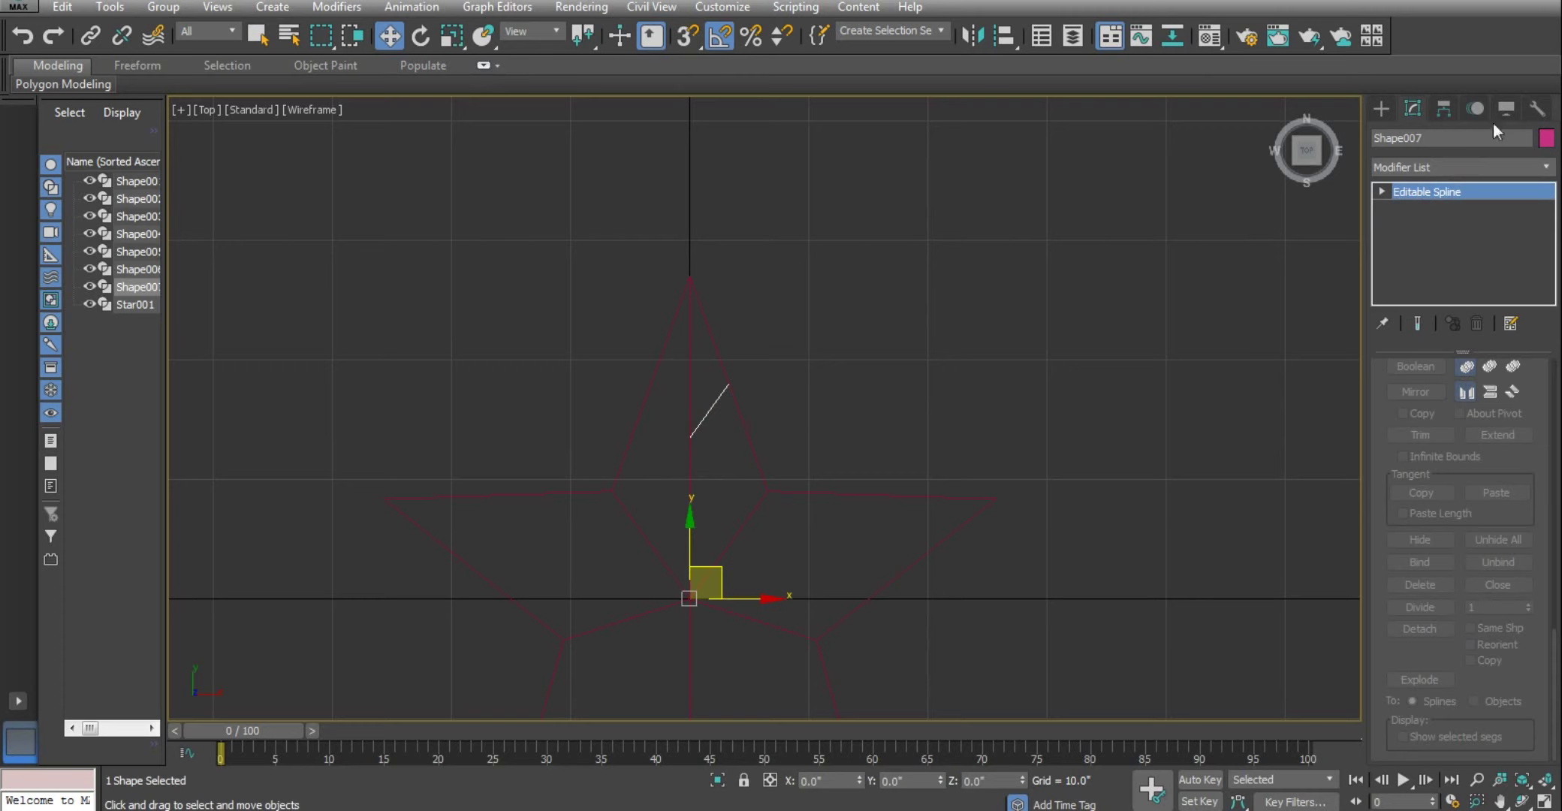
Mirror Shape007 across the X axis as a copy, creating Shape008
{"action": "left_click", "coordinate": [968, 41]}
{"action": "left_click_drag", "start_coordinate": [717, 222], "coordinate": [1040, 159]}
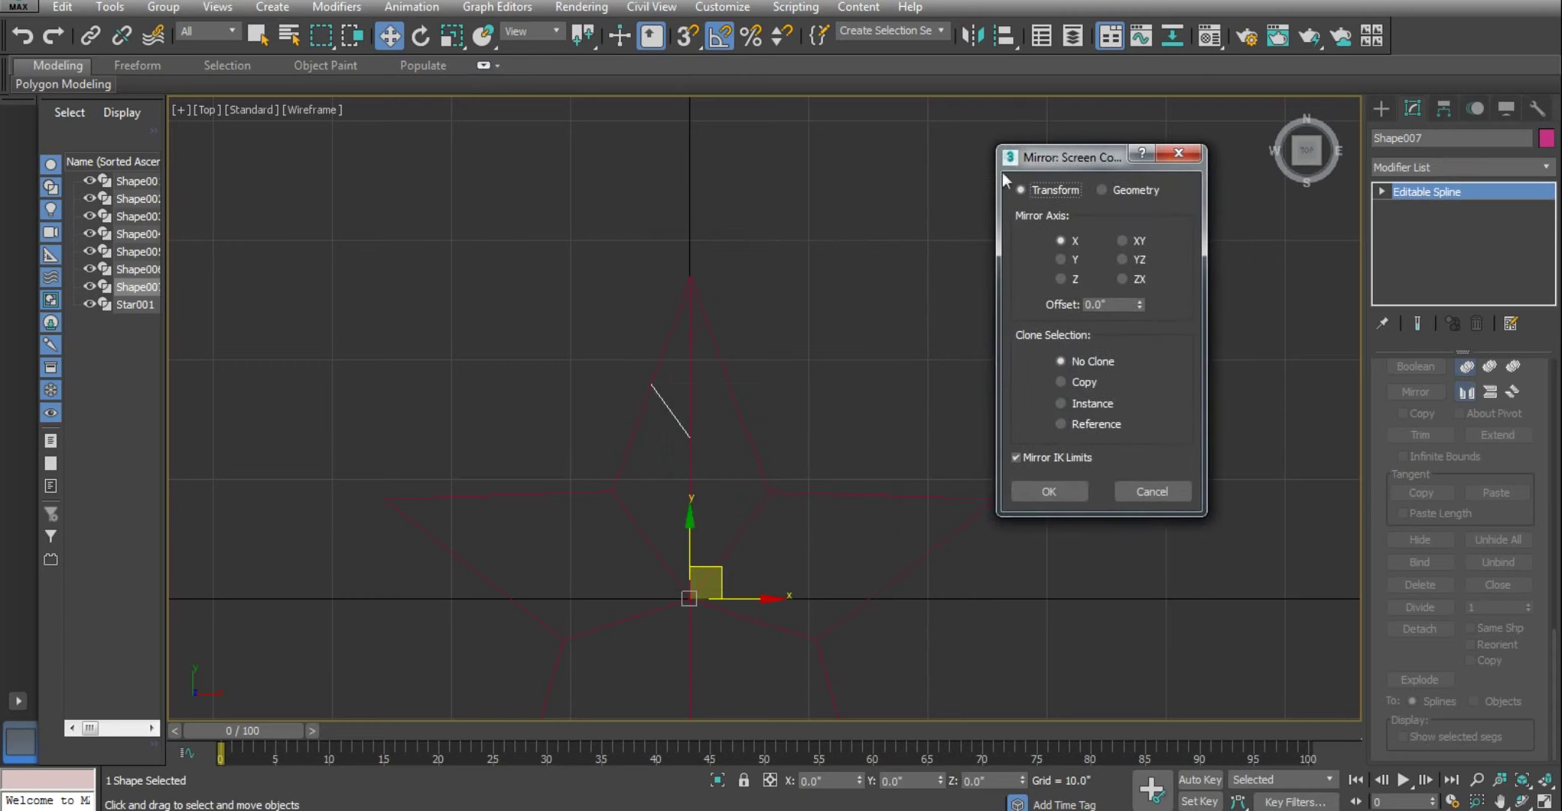
{"action": "left_click", "coordinate": [1079, 384]}
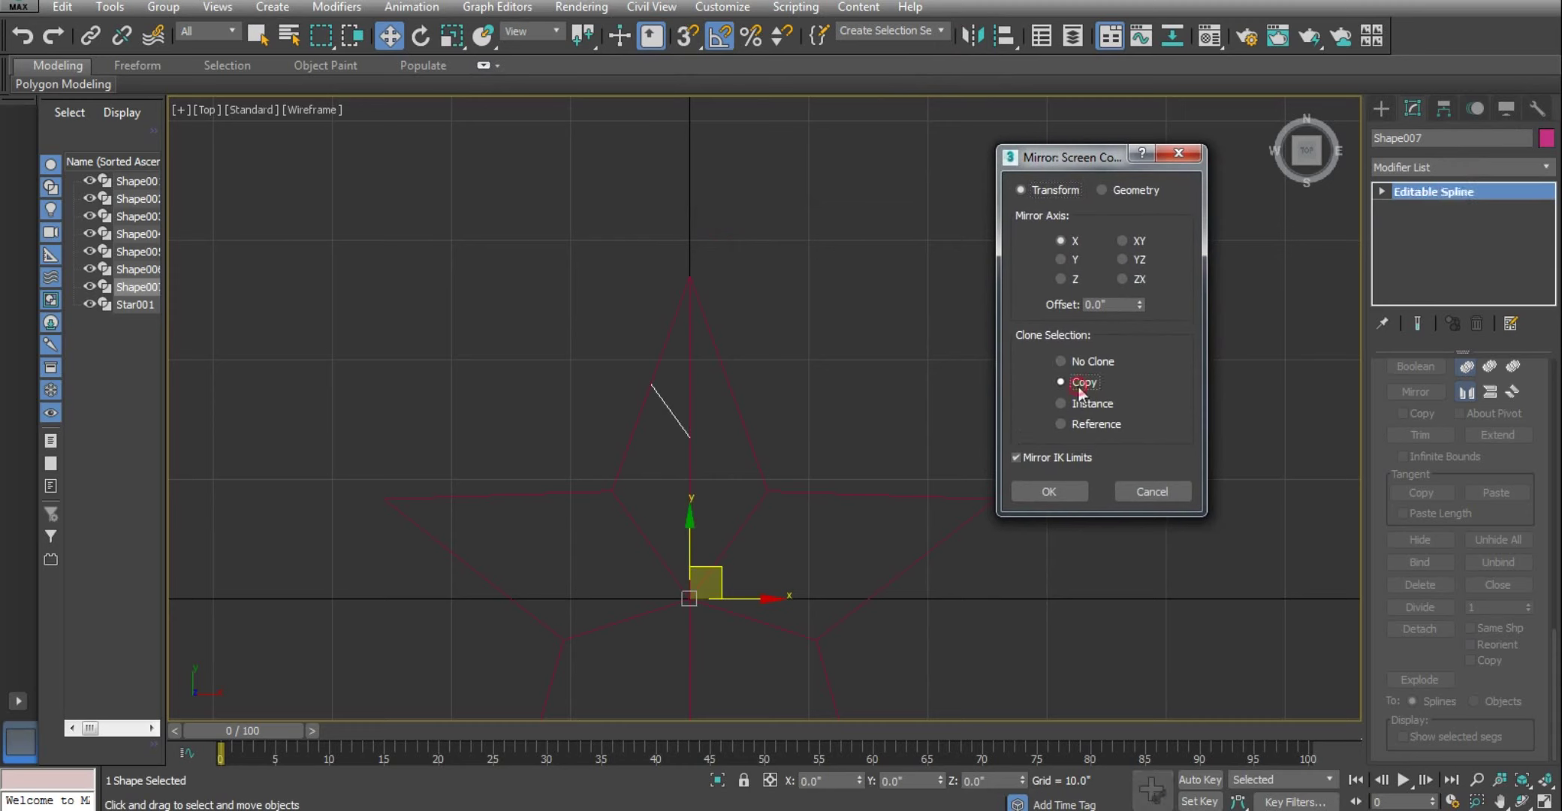
{"action": "left_click", "coordinate": [1014, 494]}
{"action": "left_click", "coordinate": [668, 414]}
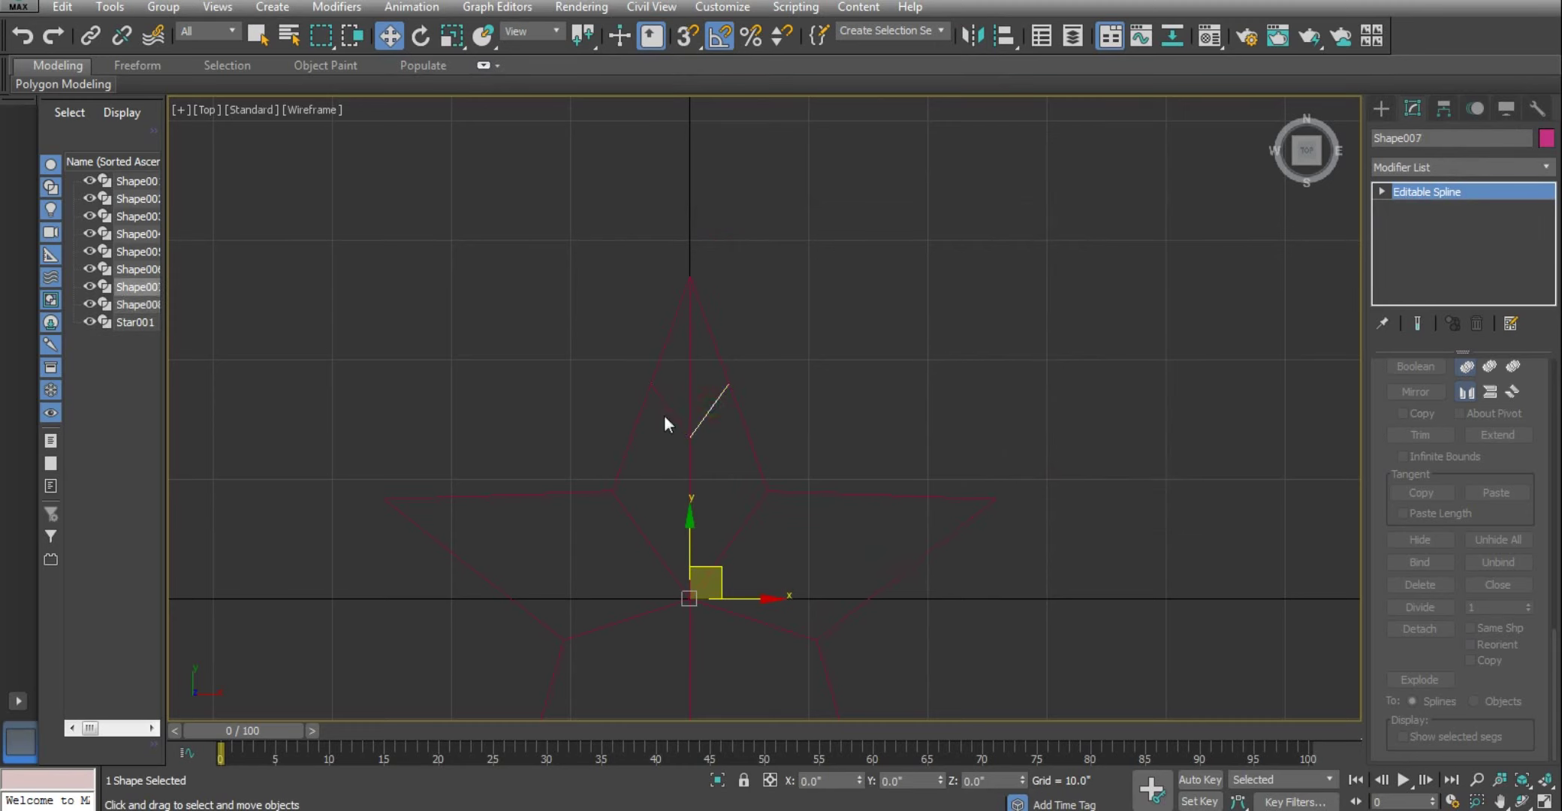
{"action": "left_click", "coordinate": [710, 409]}
Delete the extra vertex on Star001's upper-right edge at vertex level
{"action": "left_click", "coordinate": [713, 351]}
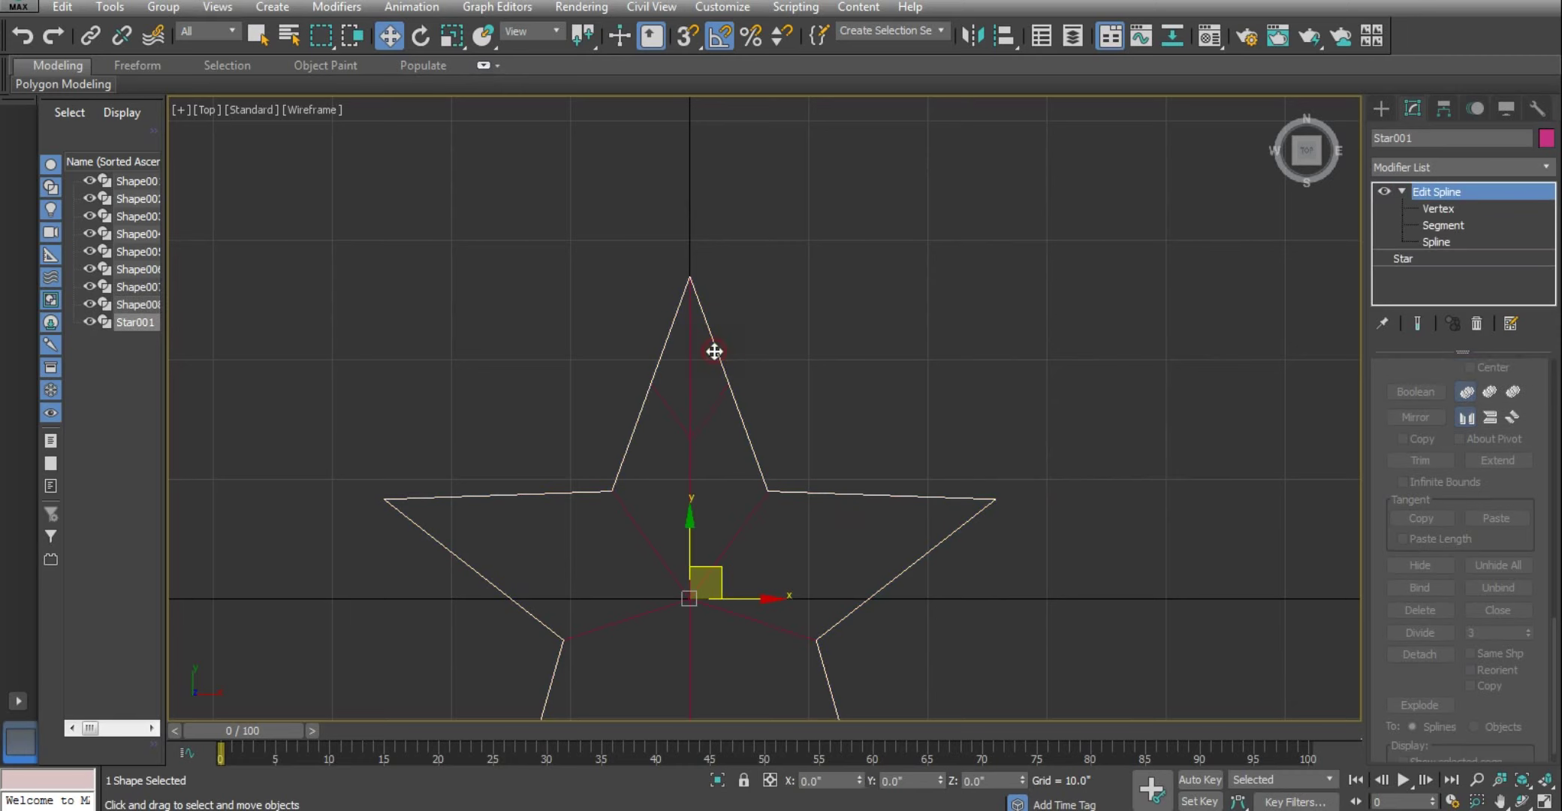
{"action": "left_click", "coordinate": [1443, 207]}
{"action": "left_click_drag", "start_coordinate": [708, 366], "coordinate": [774, 399]}
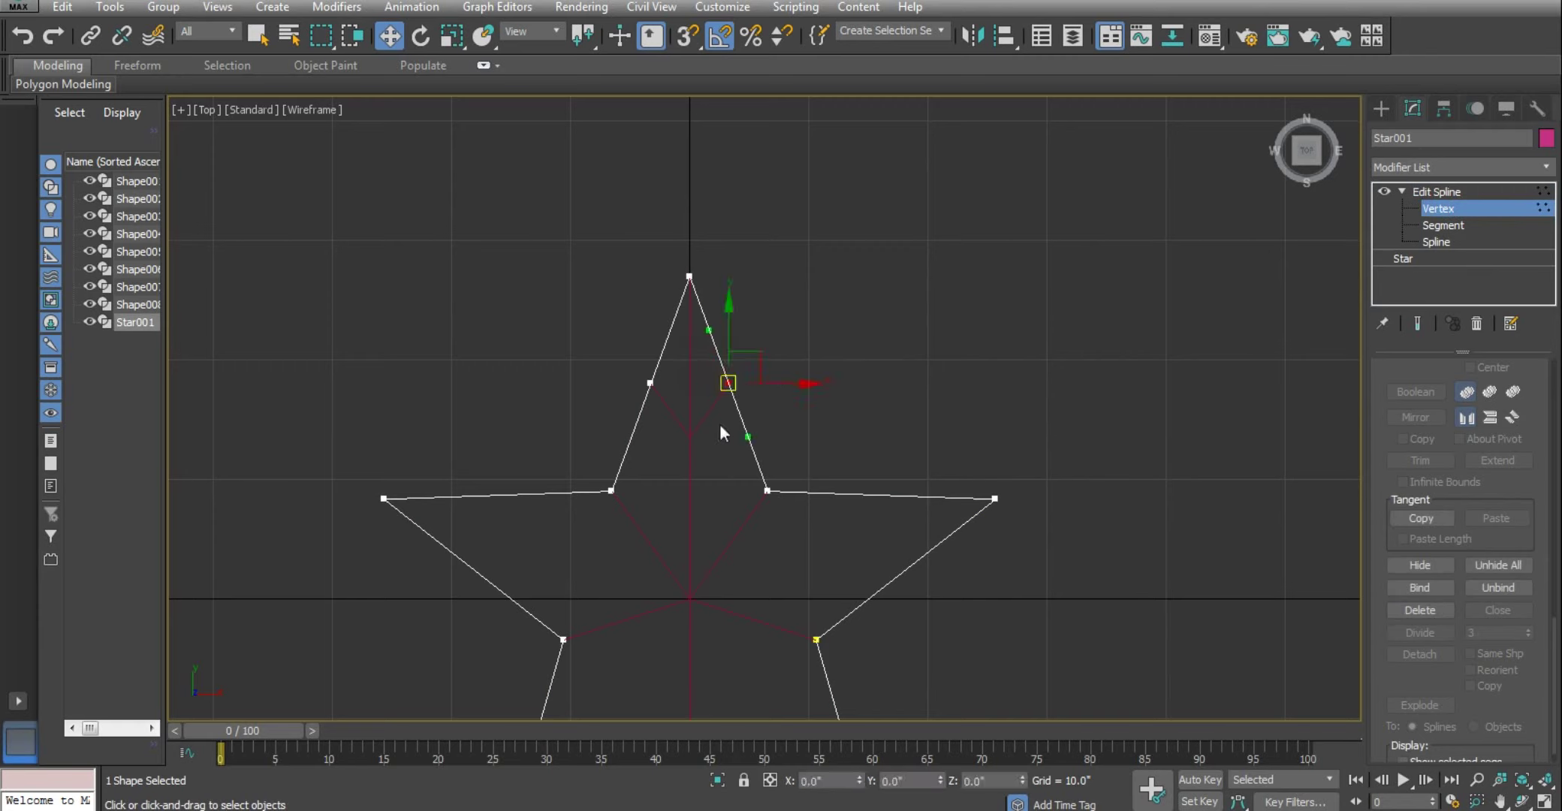
{"action": "left_click_drag", "start_coordinate": [578, 339], "coordinate": [692, 448]}
{"action": "left_click", "coordinate": [701, 447]}
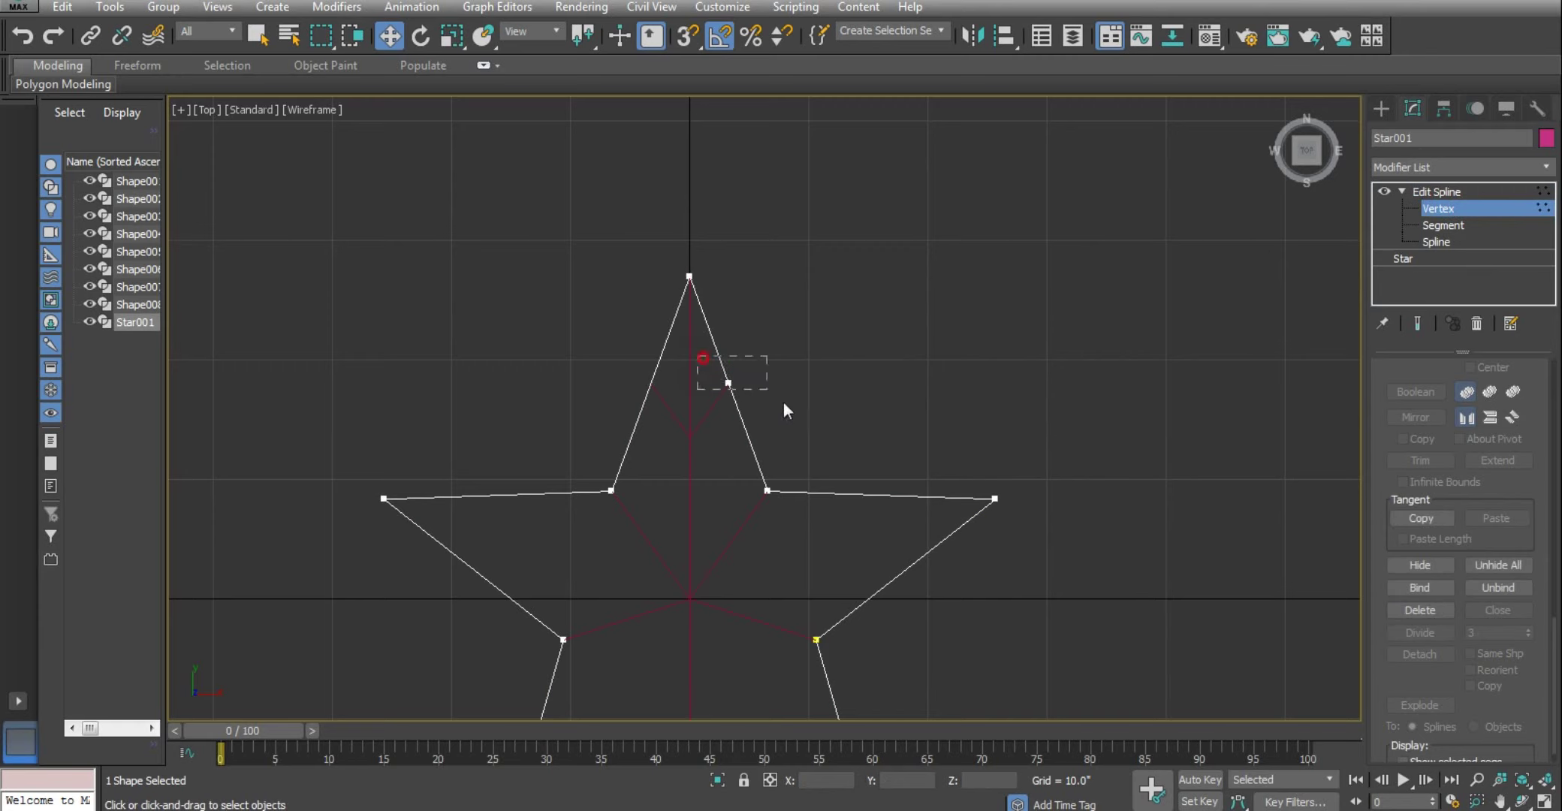
{"action": "left_click_drag", "start_coordinate": [784, 404], "coordinate": [792, 410]}
{"action": "key", "text": "Delete"}
{"action": "left_click", "coordinate": [1421, 192]}
Select the vertical centre line Shape006 on its own
{"action": "left_click", "coordinate": [679, 485]}
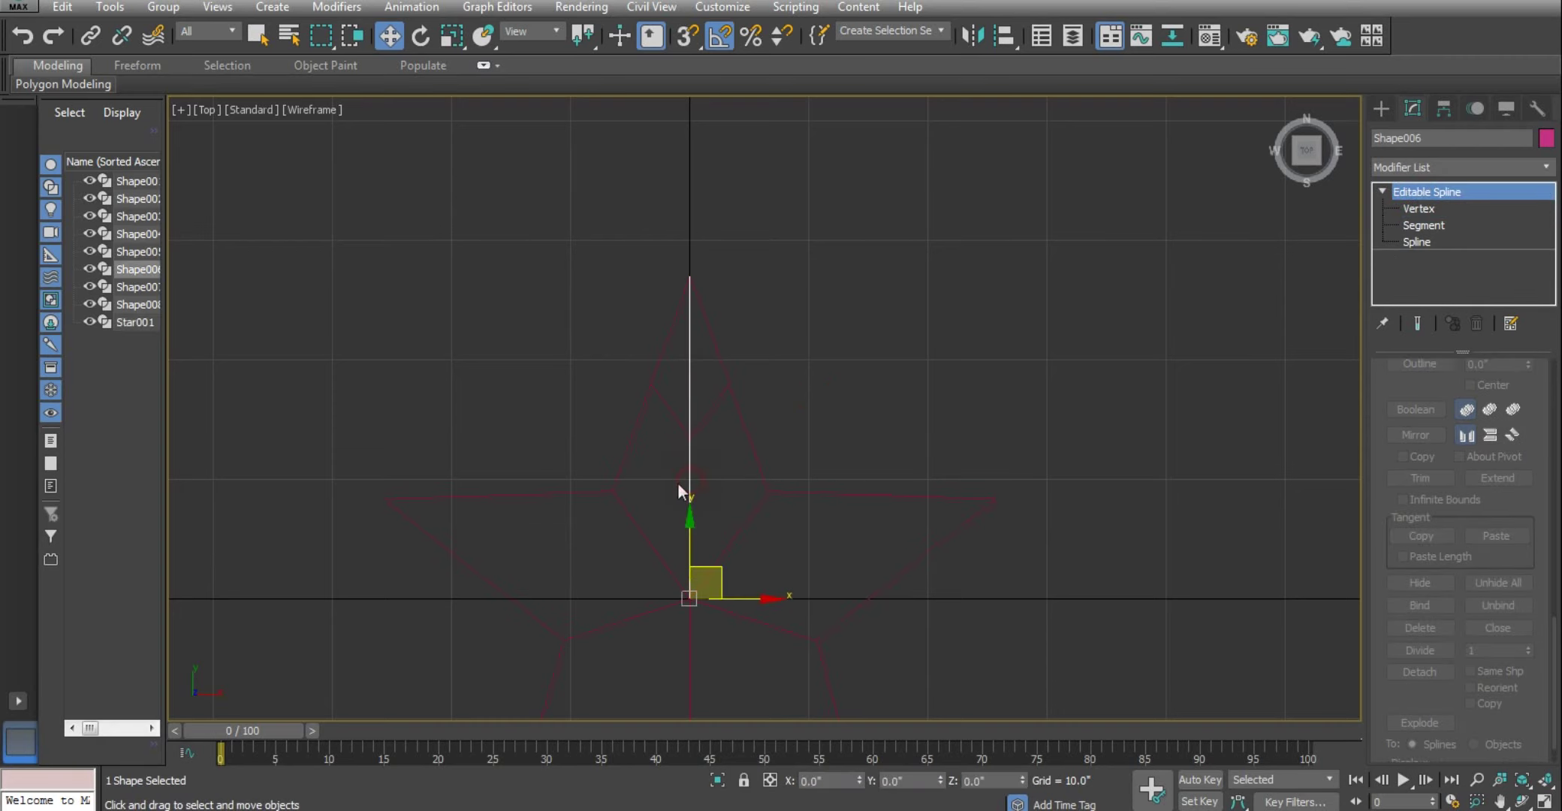
{"action": "scroll", "coordinate": [677, 488], "scroll_direction": "down", "scroll_amount": 1}
{"action": "scroll", "coordinate": [687, 463], "scroll_direction": "down", "scroll_amount": 1}
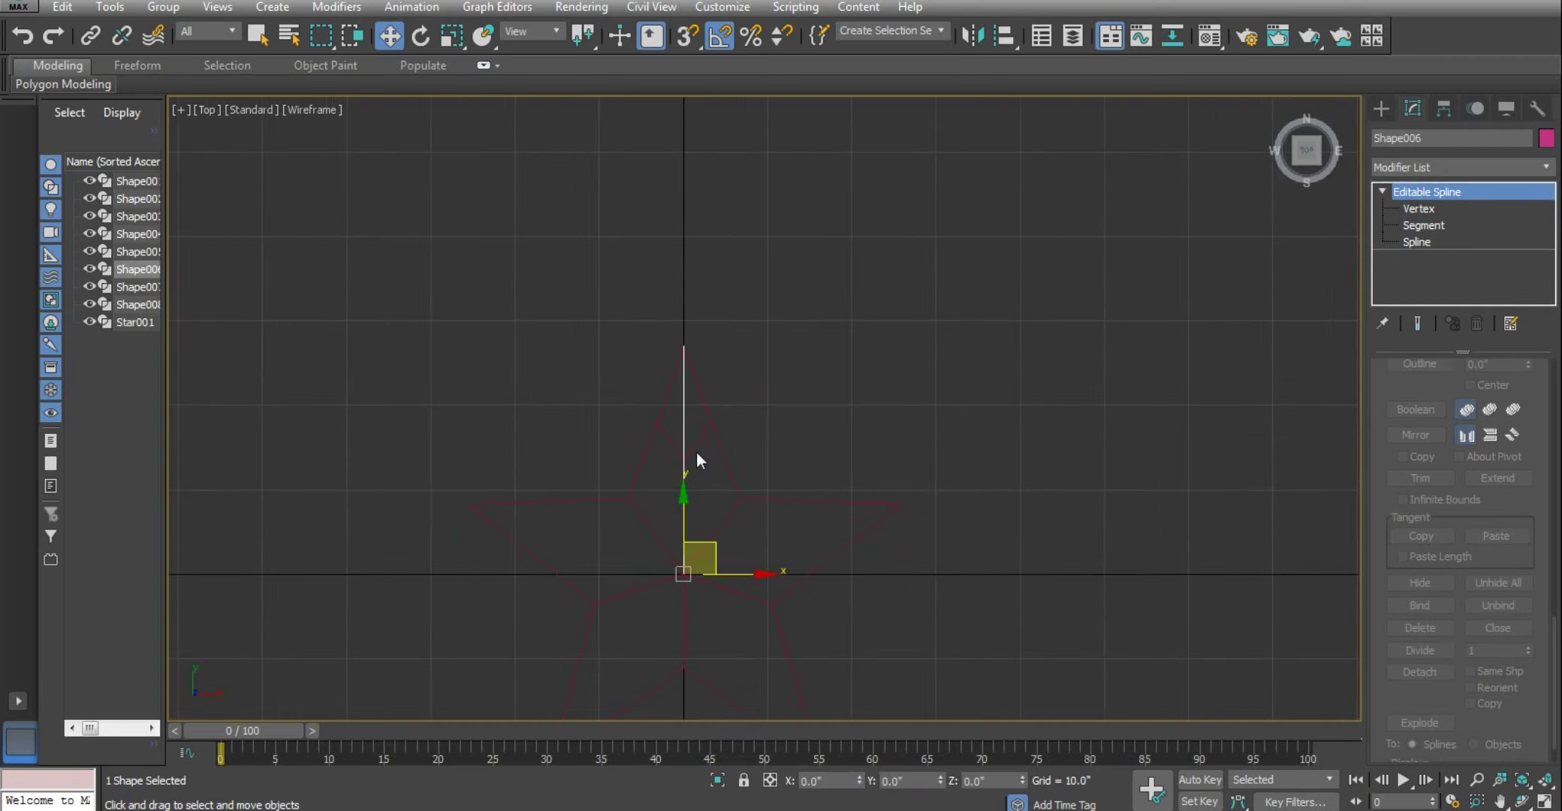
{"action": "left_click", "coordinate": [674, 448]}
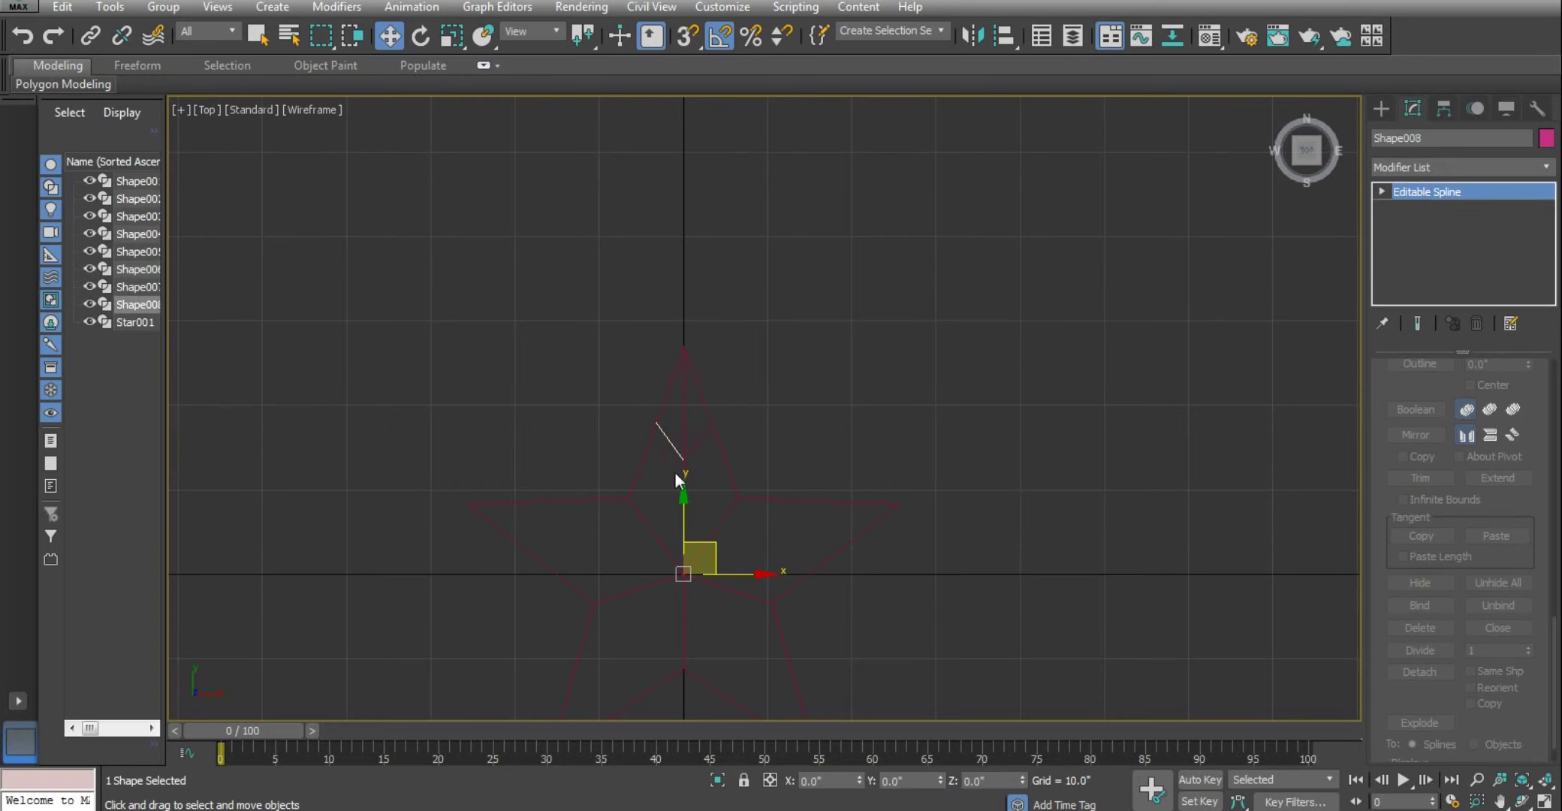
{"action": "left_click", "coordinate": [833, 473]}
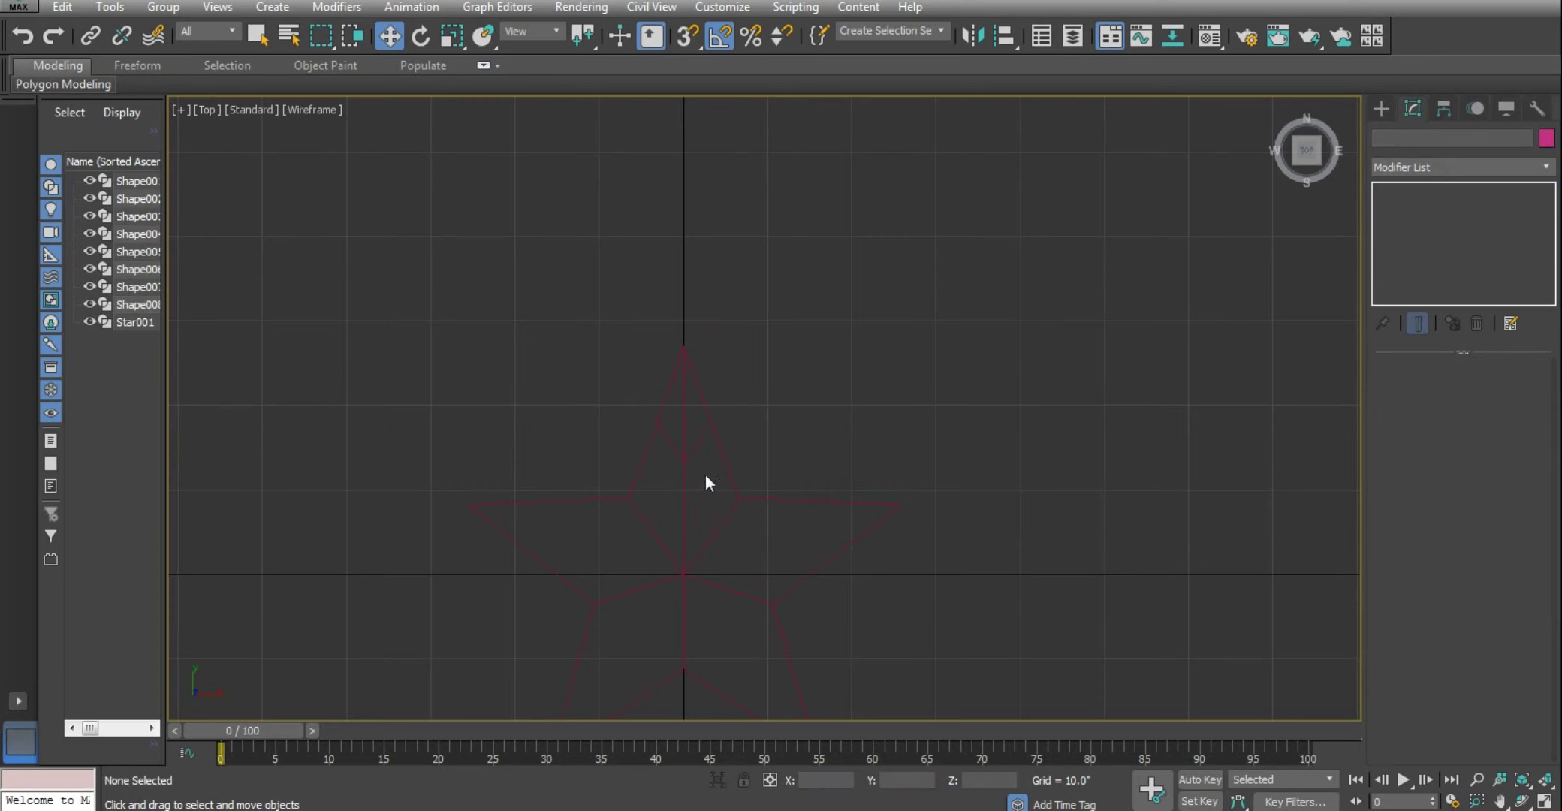
{"action": "left_click", "coordinate": [684, 481]}
{"action": "scroll", "coordinate": [692, 466], "scroll_direction": "up", "scroll_amount": 2}
{"action": "scroll", "coordinate": [715, 487], "scroll_direction": "down", "scroll_amount": 1}
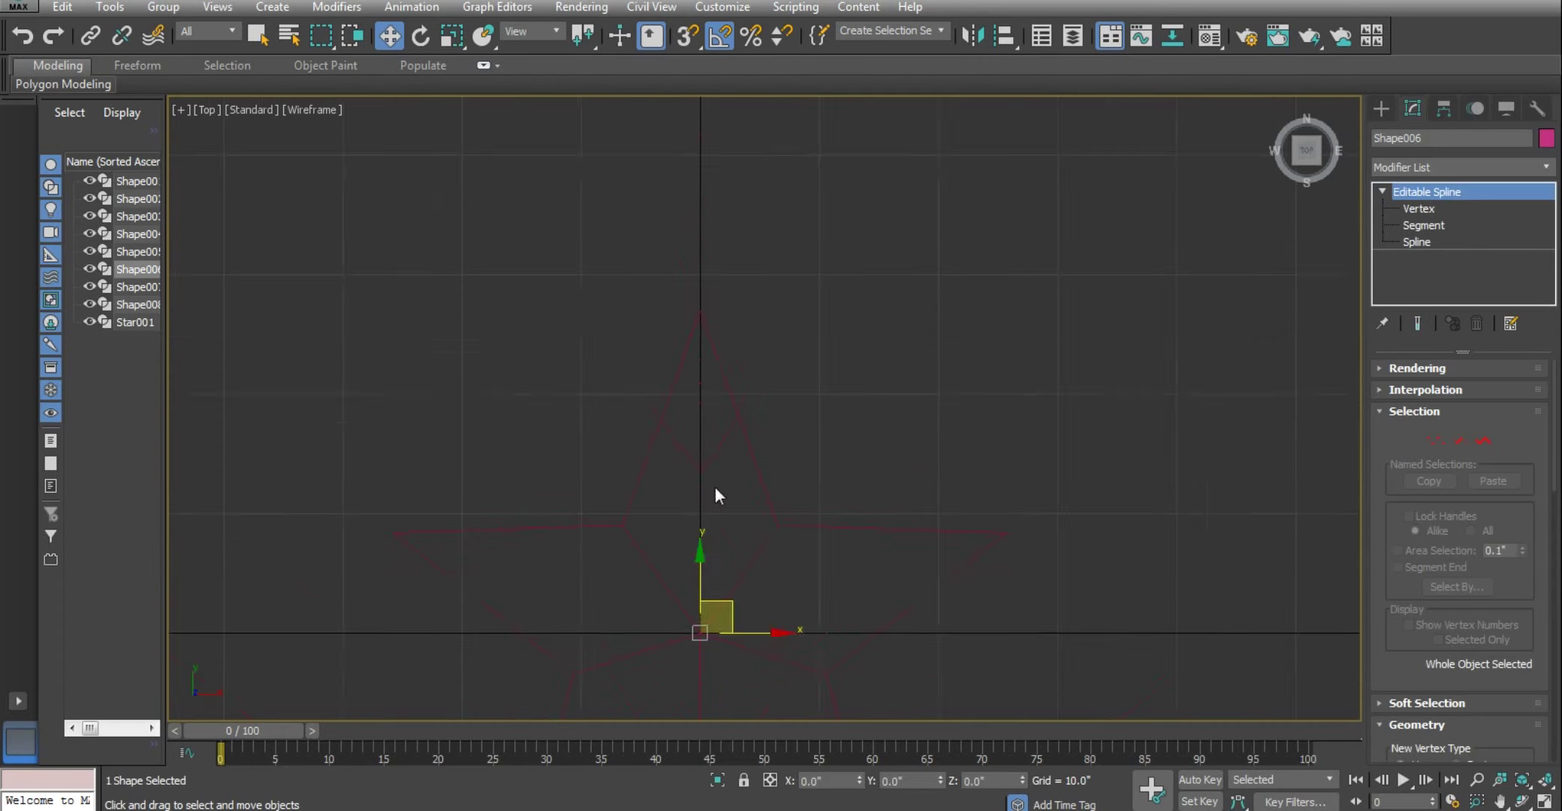
{"action": "scroll", "coordinate": [715, 488], "scroll_direction": "down", "scroll_amount": 1}
{"action": "left_click", "coordinate": [734, 491]}
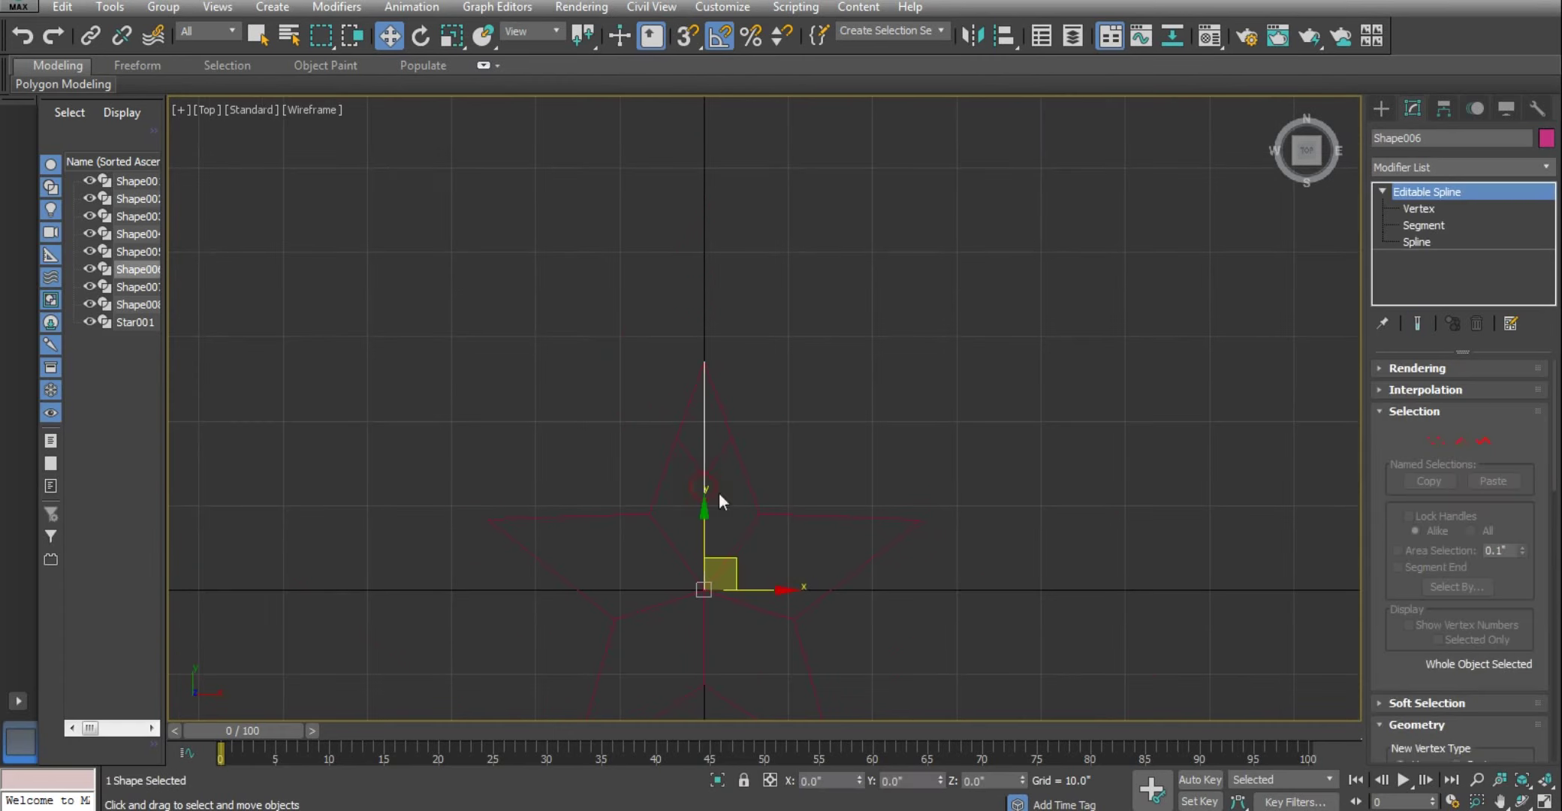
Attach the two short diagonal lines, Shape007 and Shape008, to Shape006
{"action": "key", "text": "1"}
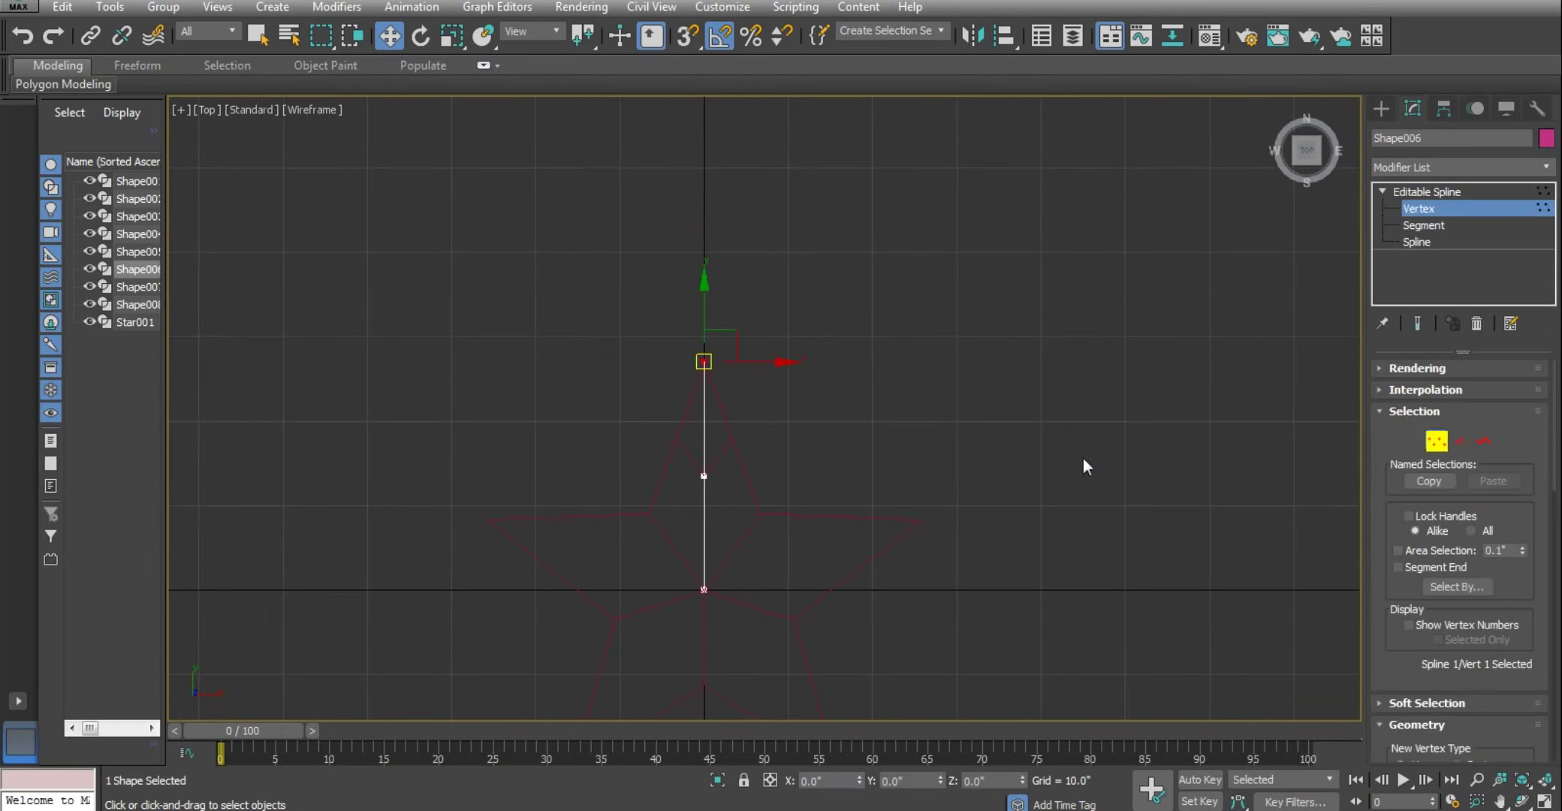
{"action": "scroll", "coordinate": [1388, 621], "scroll_direction": "down", "scroll_amount": 5}
{"action": "scroll", "coordinate": [1393, 533], "scroll_direction": "down", "scroll_amount": 3}
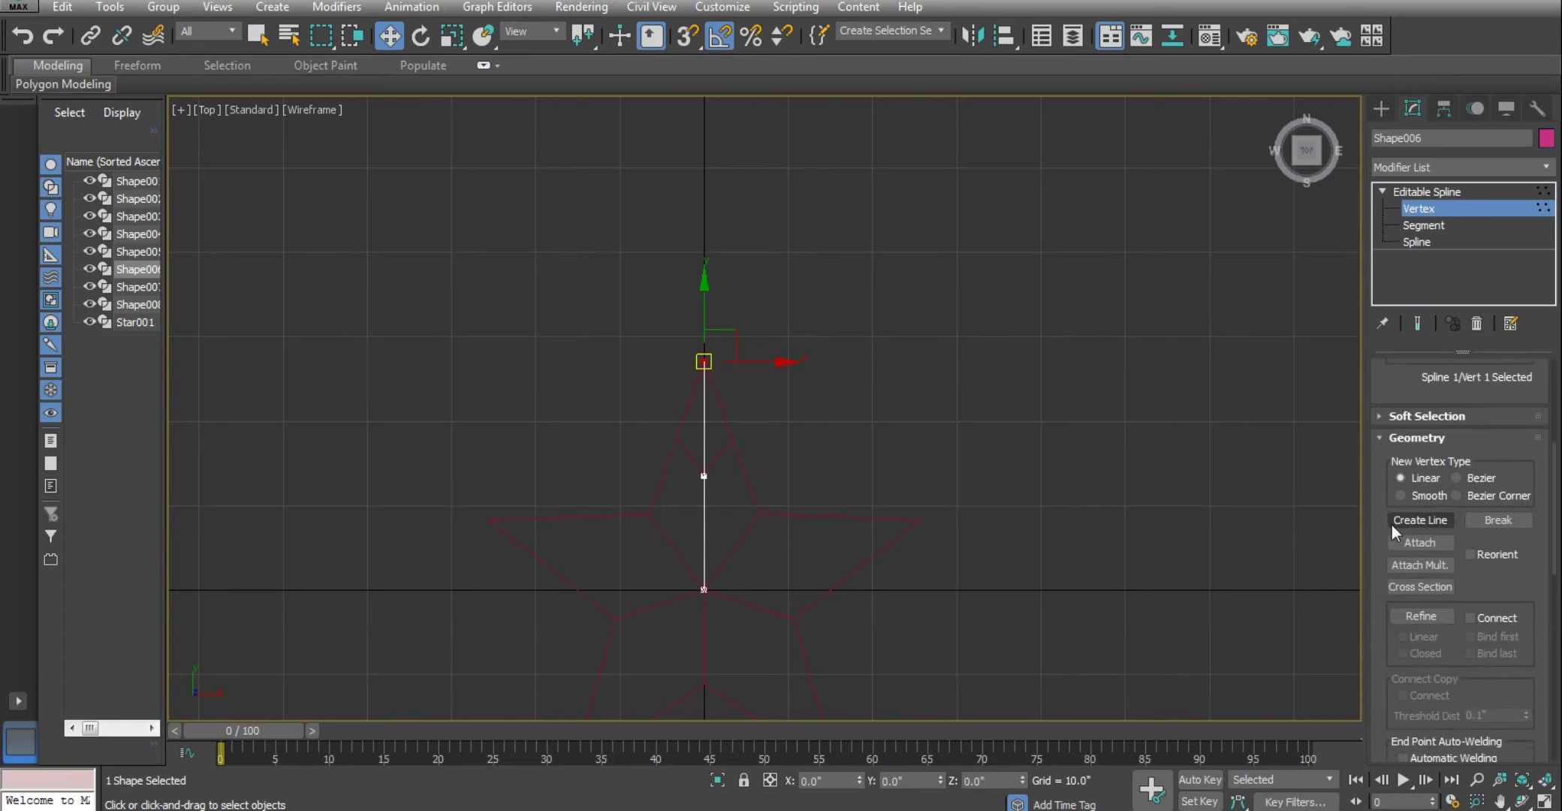
{"action": "left_click", "coordinate": [1416, 543]}
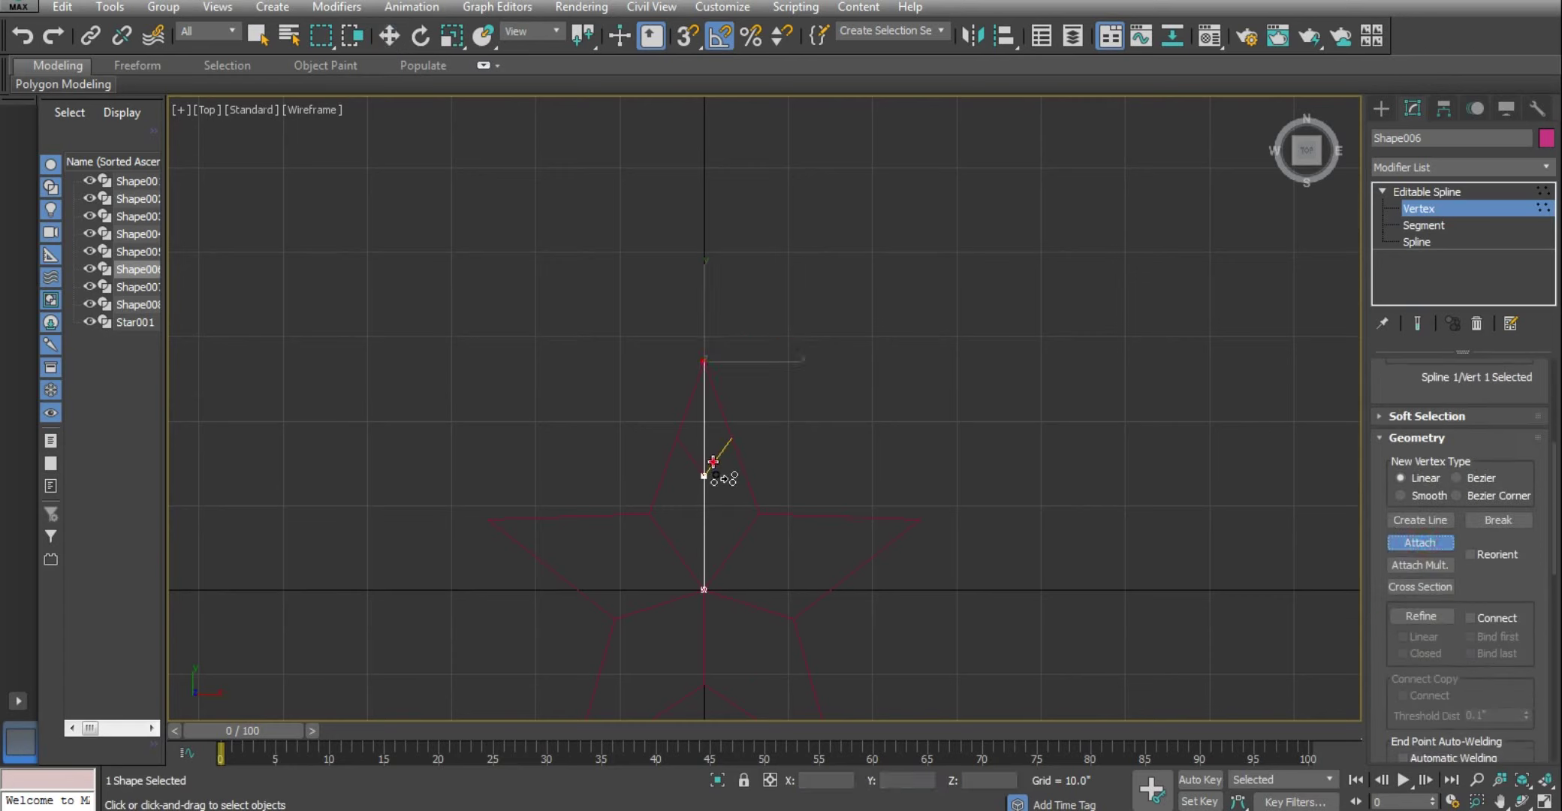
{"action": "left_click", "coordinate": [713, 462]}
{"action": "left_click", "coordinate": [1401, 211]}
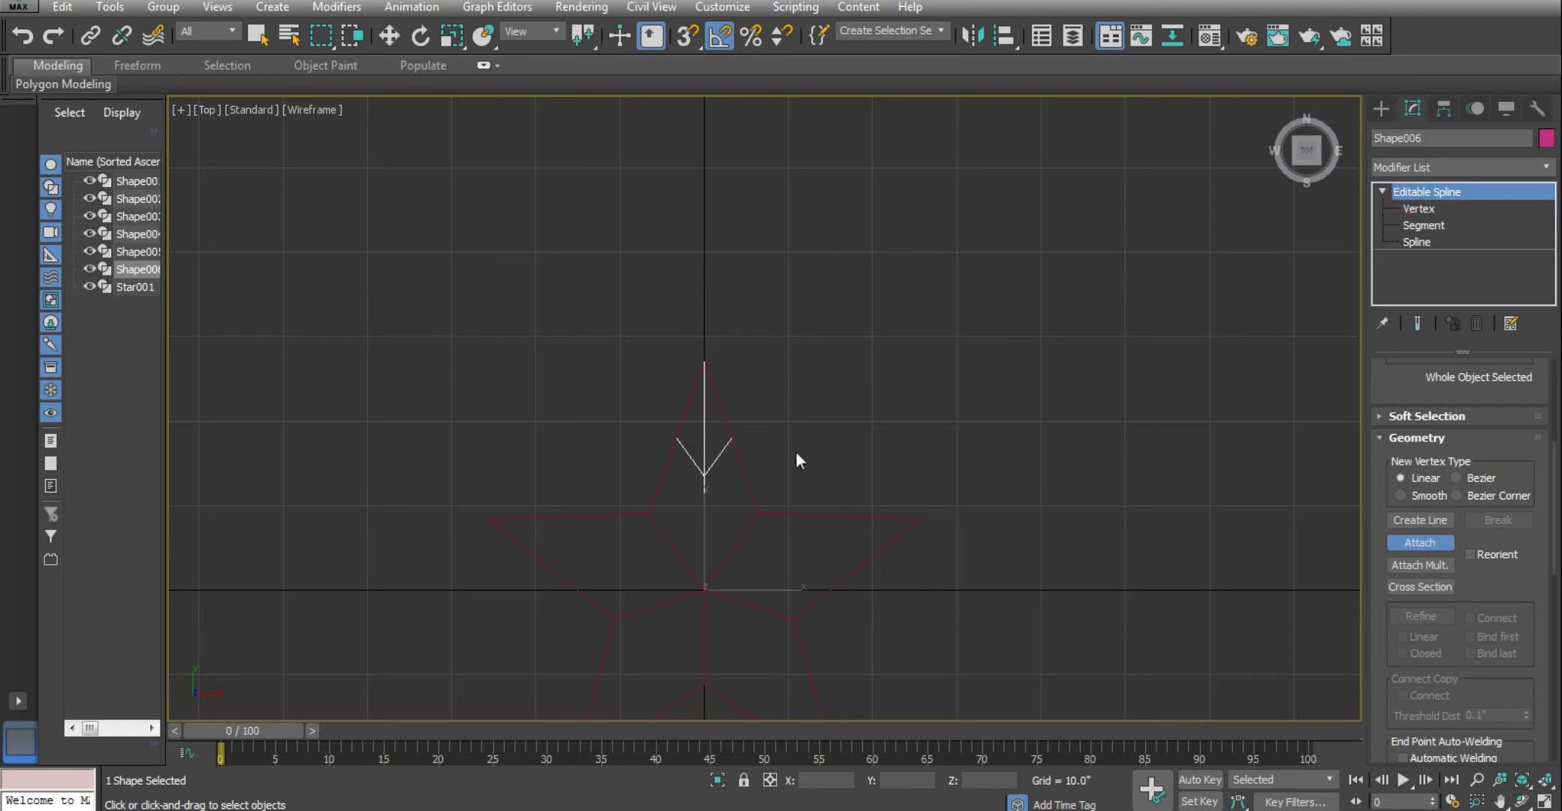
Shift-rotate copies of Shape006 by -72° about the star centre
{"action": "key", "text": "e"}
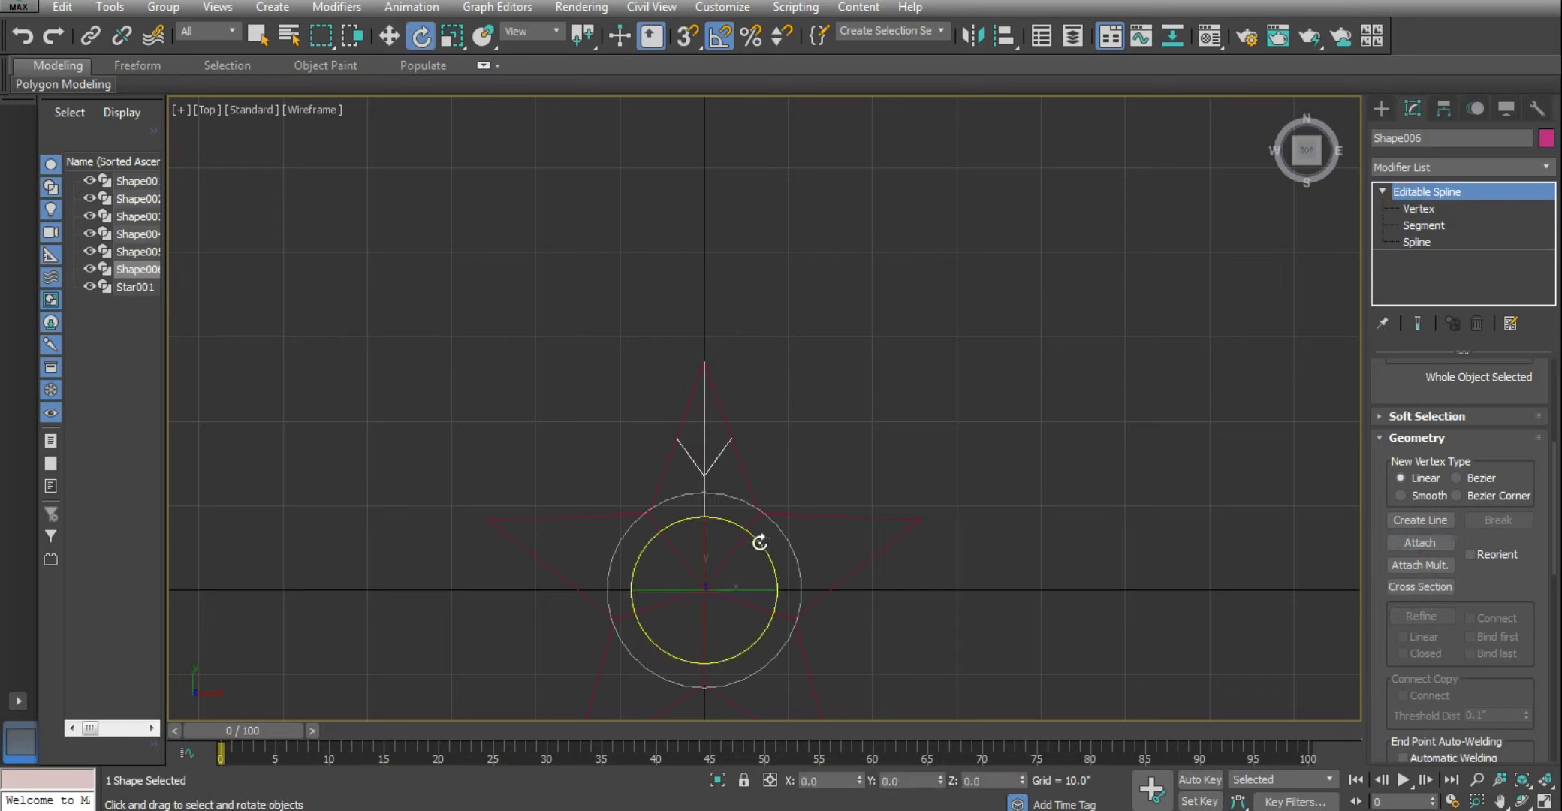
{"action": "left_click_drag", "start_coordinate": [760, 542], "coordinate": [811, 701]}
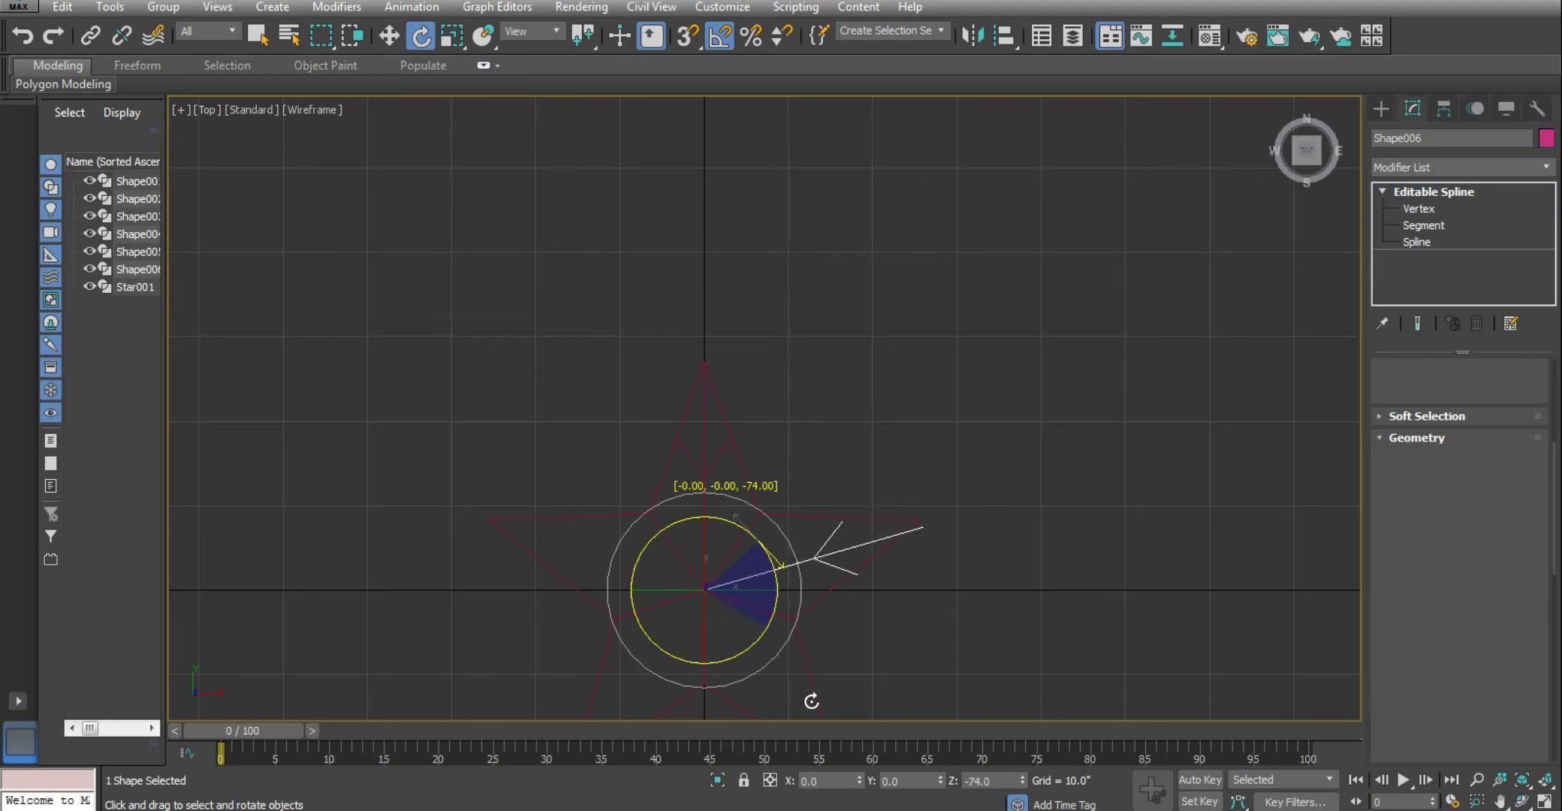
{"action": "left_click_drag", "start_coordinate": [811, 702], "coordinate": [809, 698]}
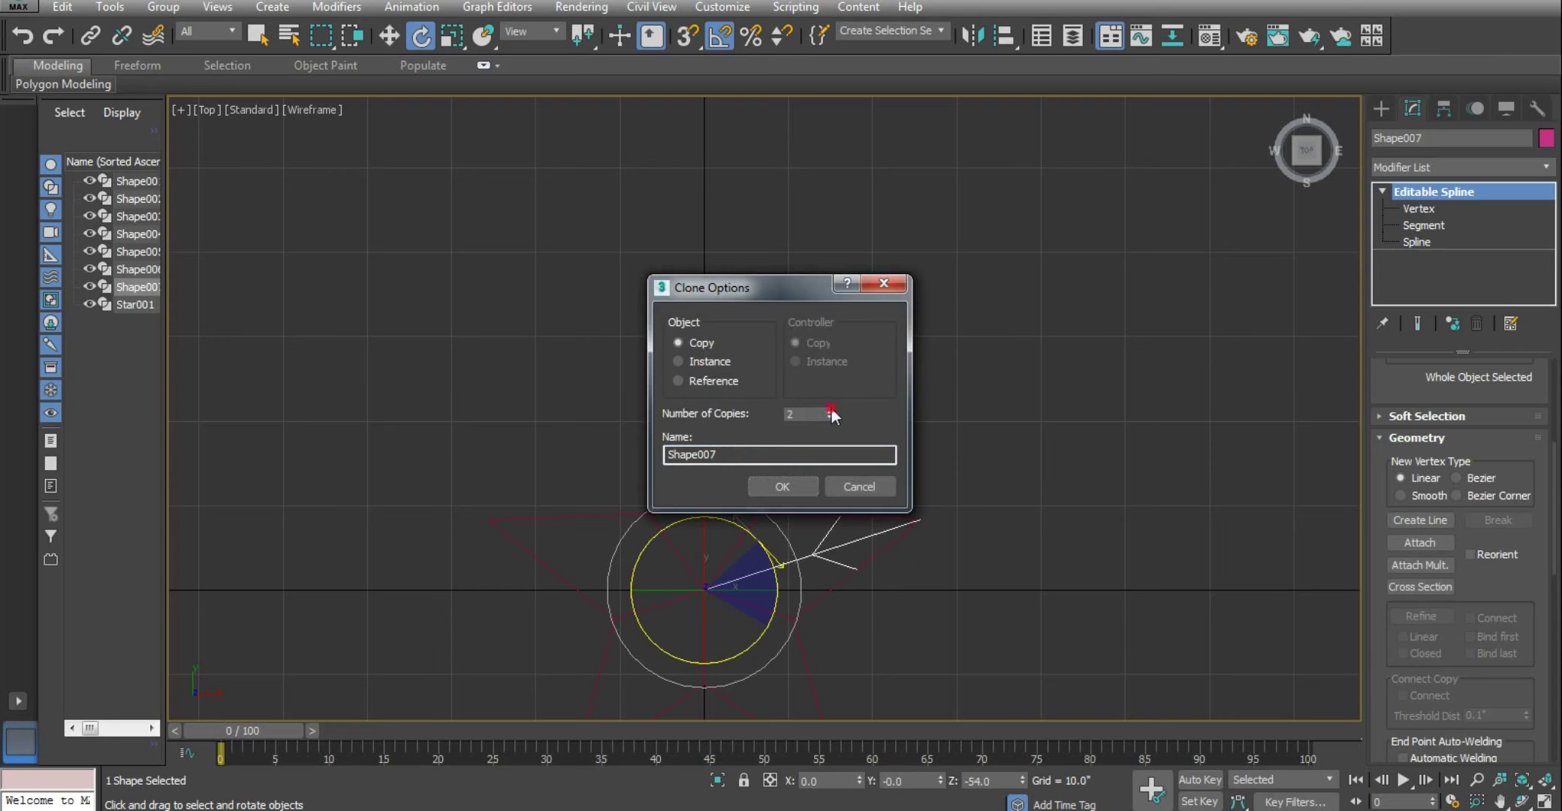
{"action": "left_click", "coordinate": [782, 485]}
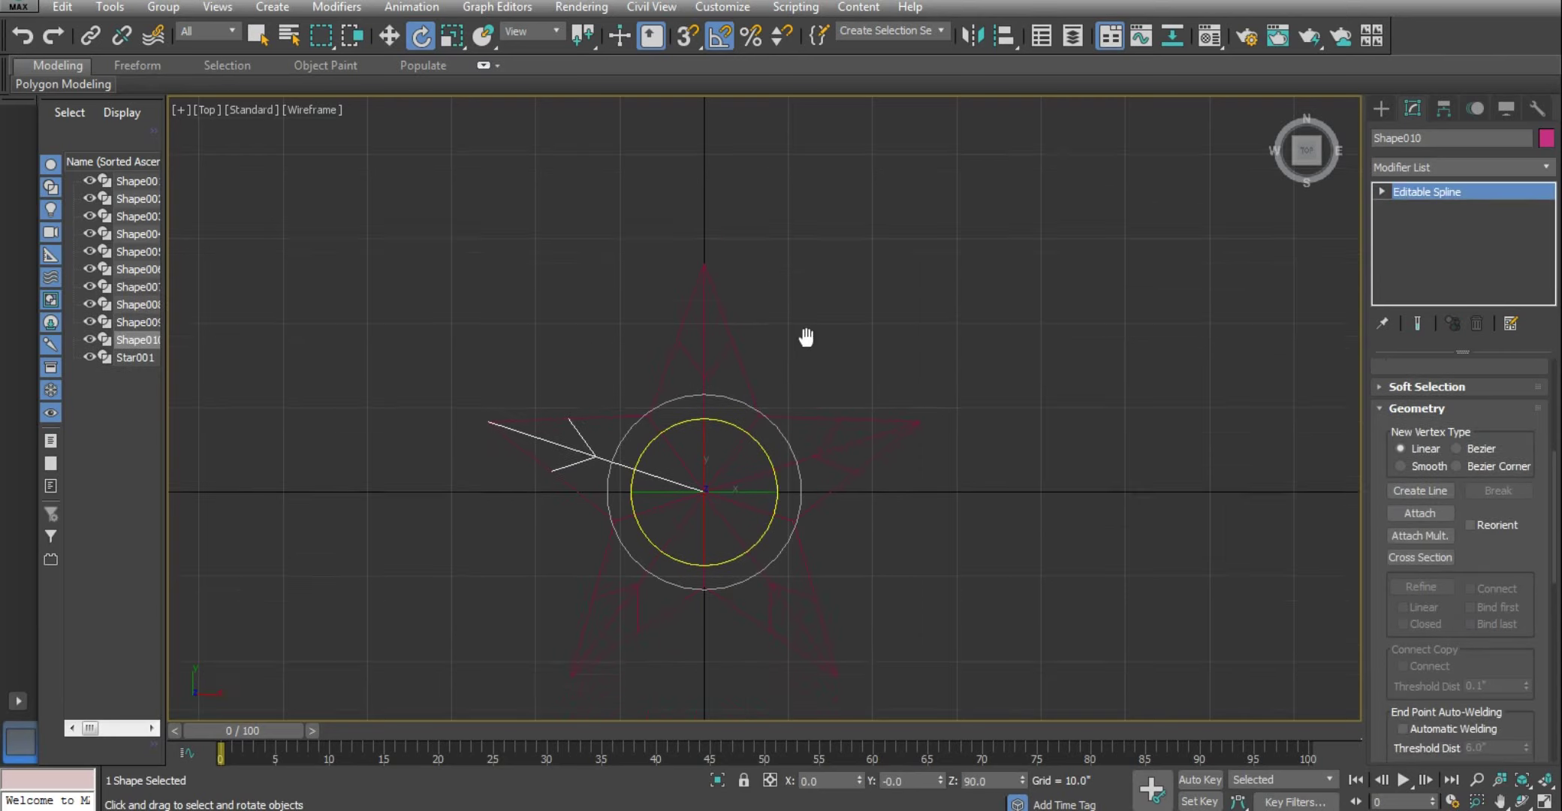
Select all the star's shapes, switch to Default Shading, then deselect them
{"action": "middle_click_drag", "start_coordinate": [802, 338], "coordinate": [808, 274]}
{"action": "left_click_drag", "start_coordinate": [358, 150], "coordinate": [1053, 721]}
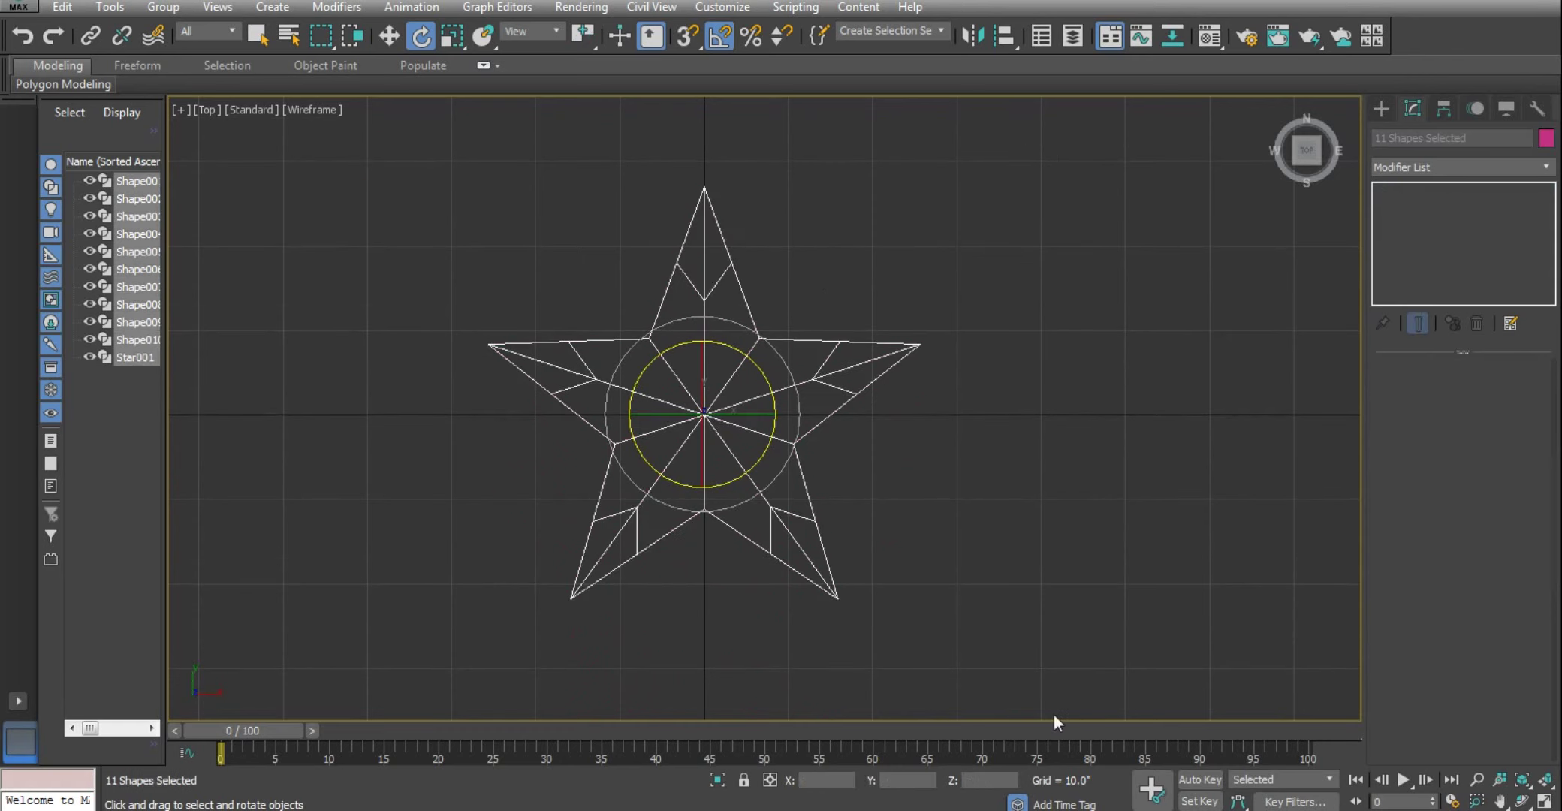
{"action": "key", "text": "F3"}
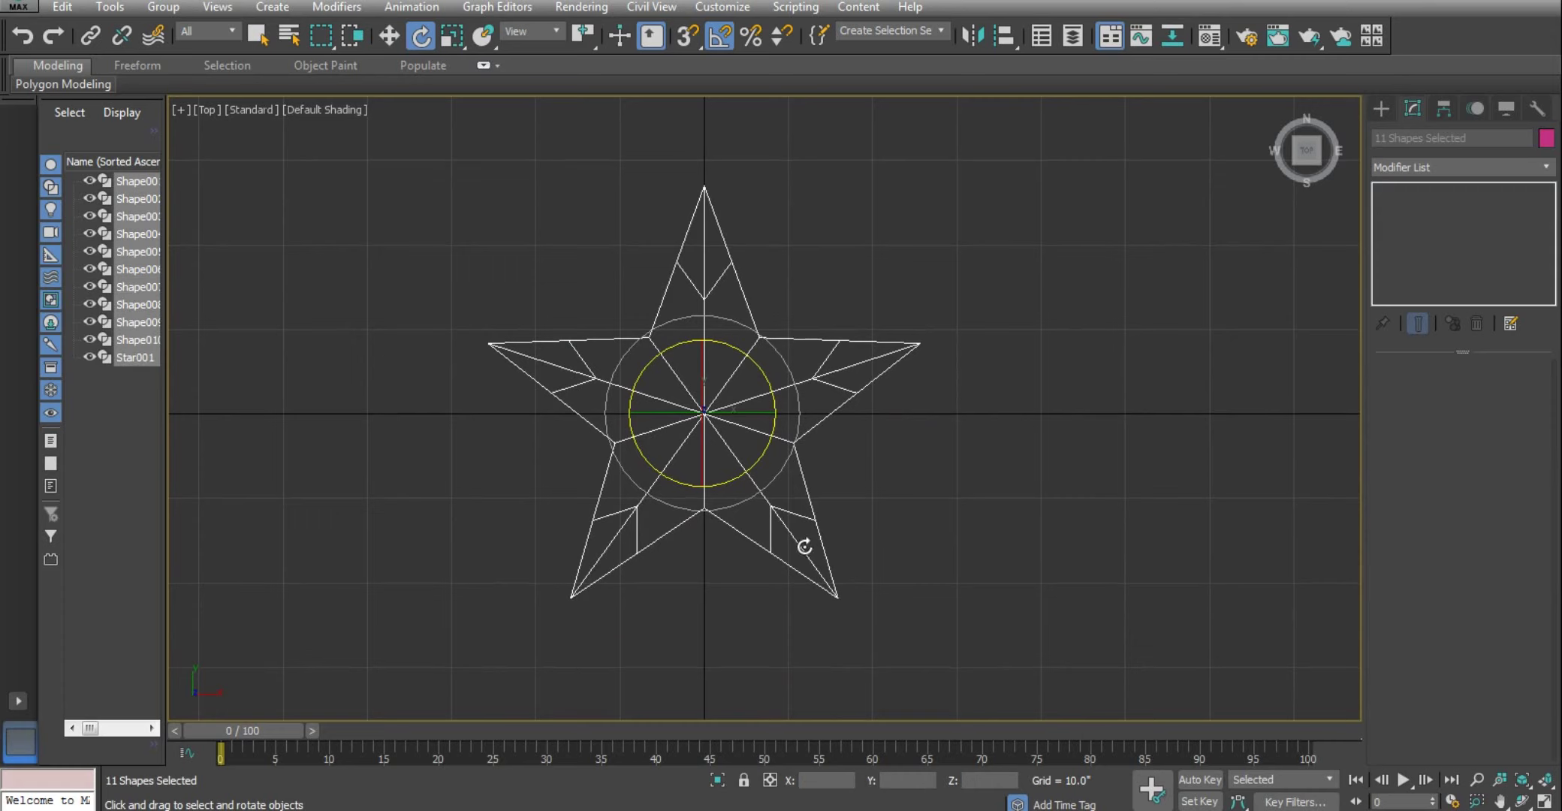
{"action": "left_click", "coordinate": [994, 407]}
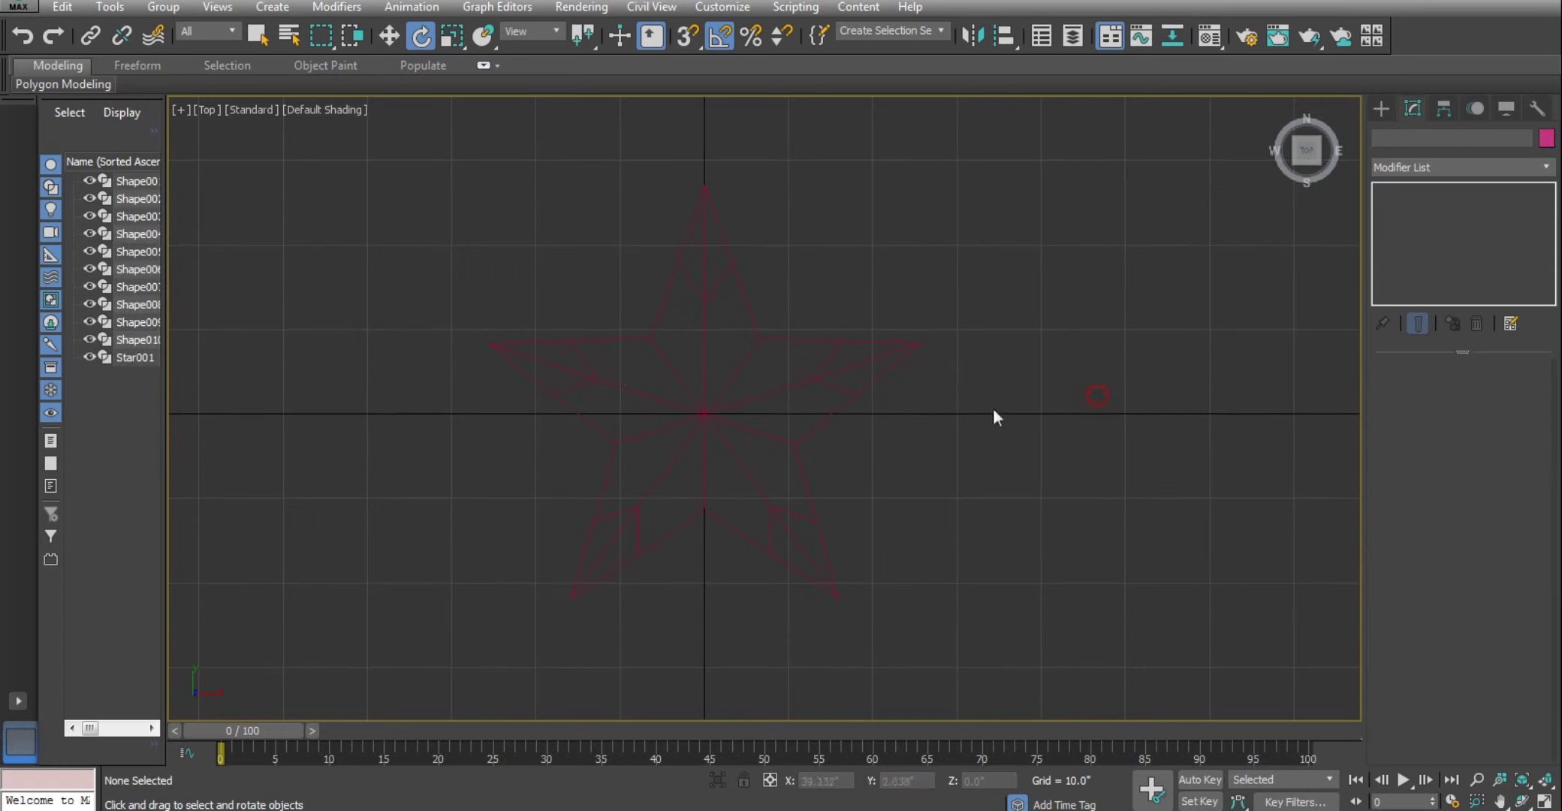
Attach Mult. all ten line shapes, Shape001–Shape010, into Star001
{"action": "left_click", "coordinate": [814, 422]}
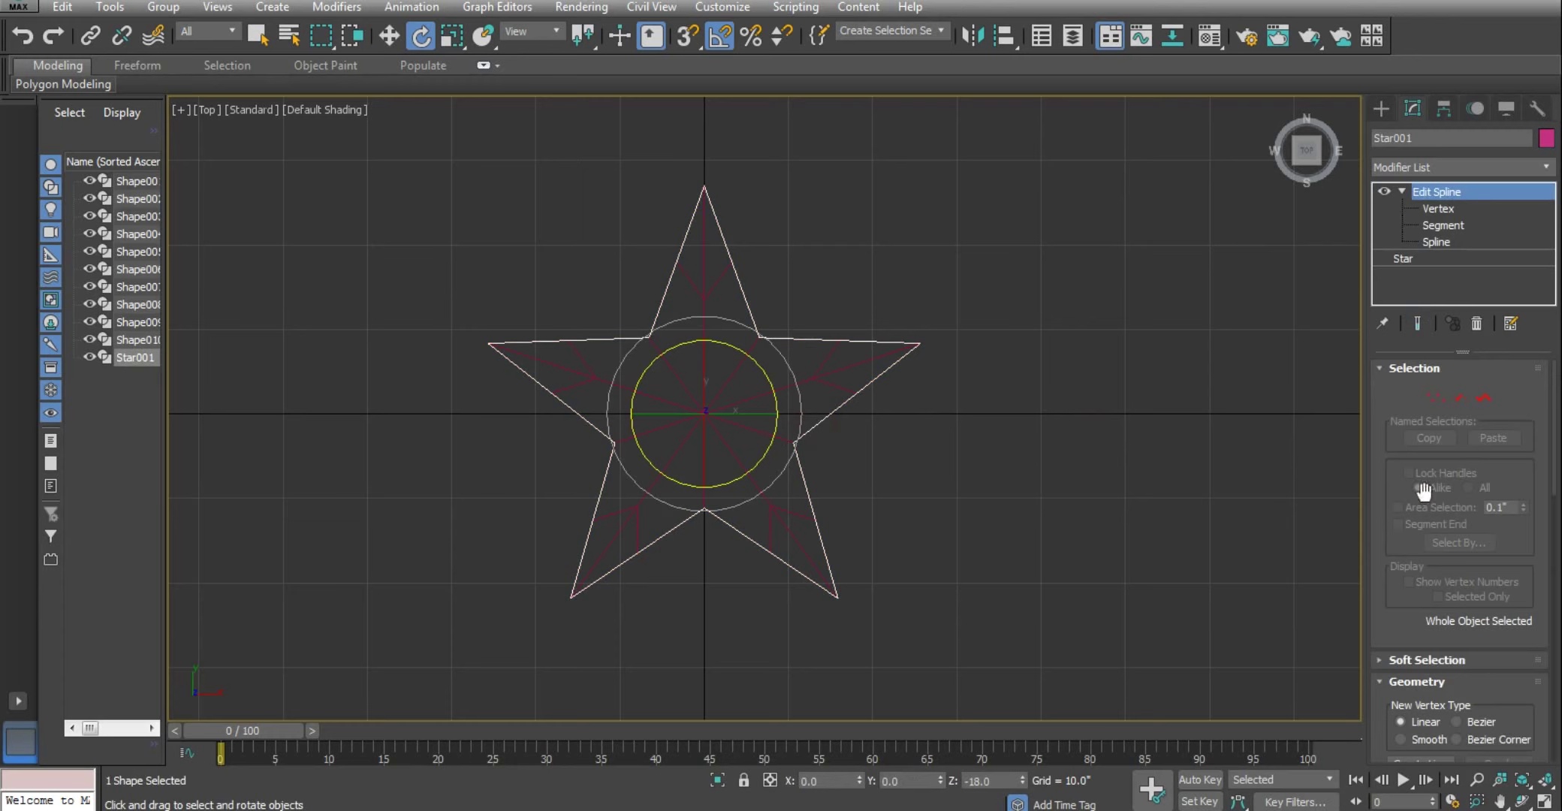
{"action": "left_click", "coordinate": [1430, 209]}
{"action": "scroll", "coordinate": [1407, 605], "scroll_direction": "down", "scroll_amount": 2}
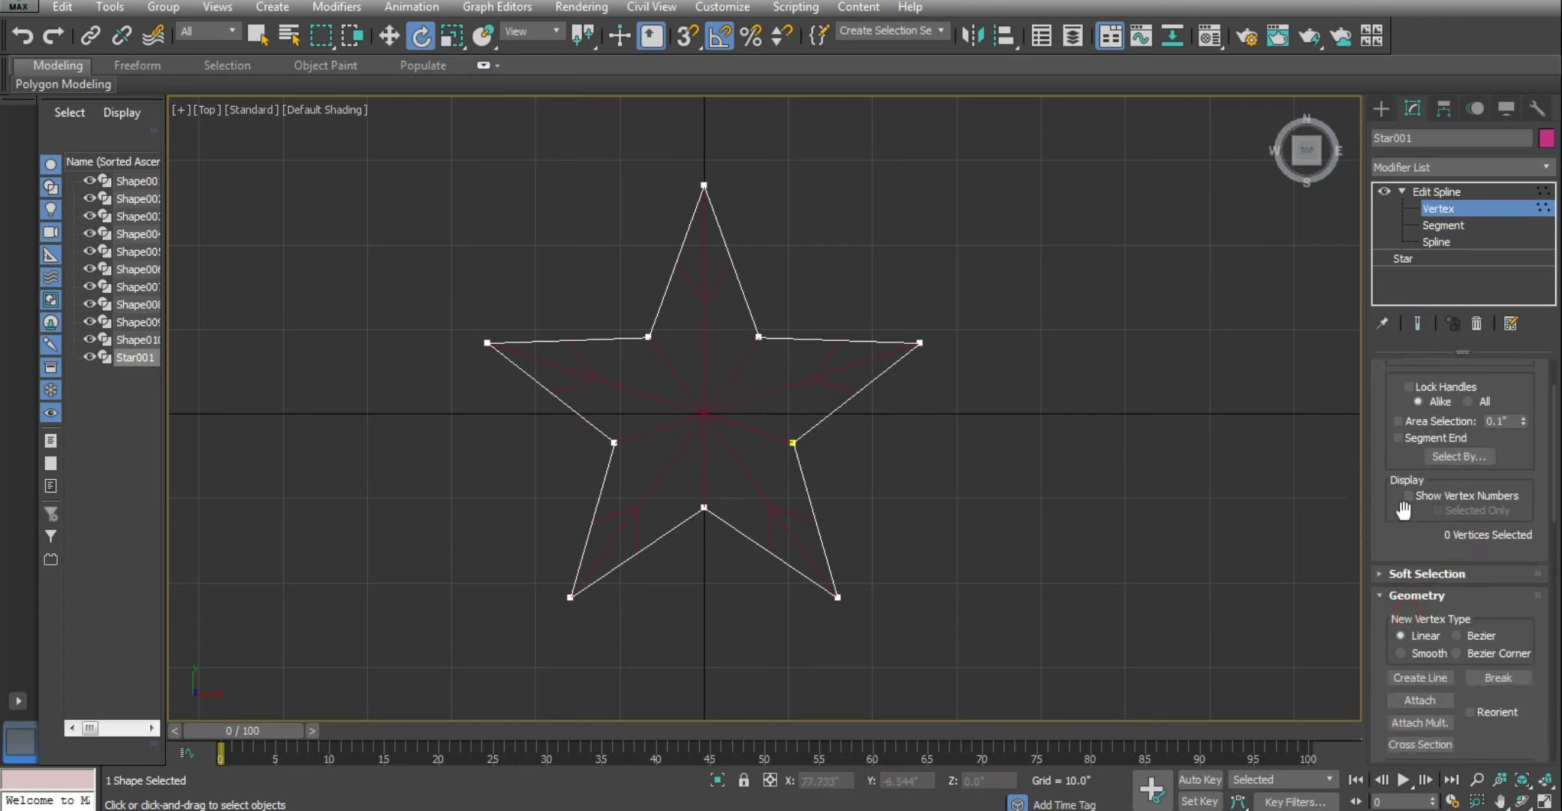
{"action": "scroll", "coordinate": [1404, 526], "scroll_direction": "down", "scroll_amount": 2}
{"action": "left_click", "coordinate": [1422, 516]}
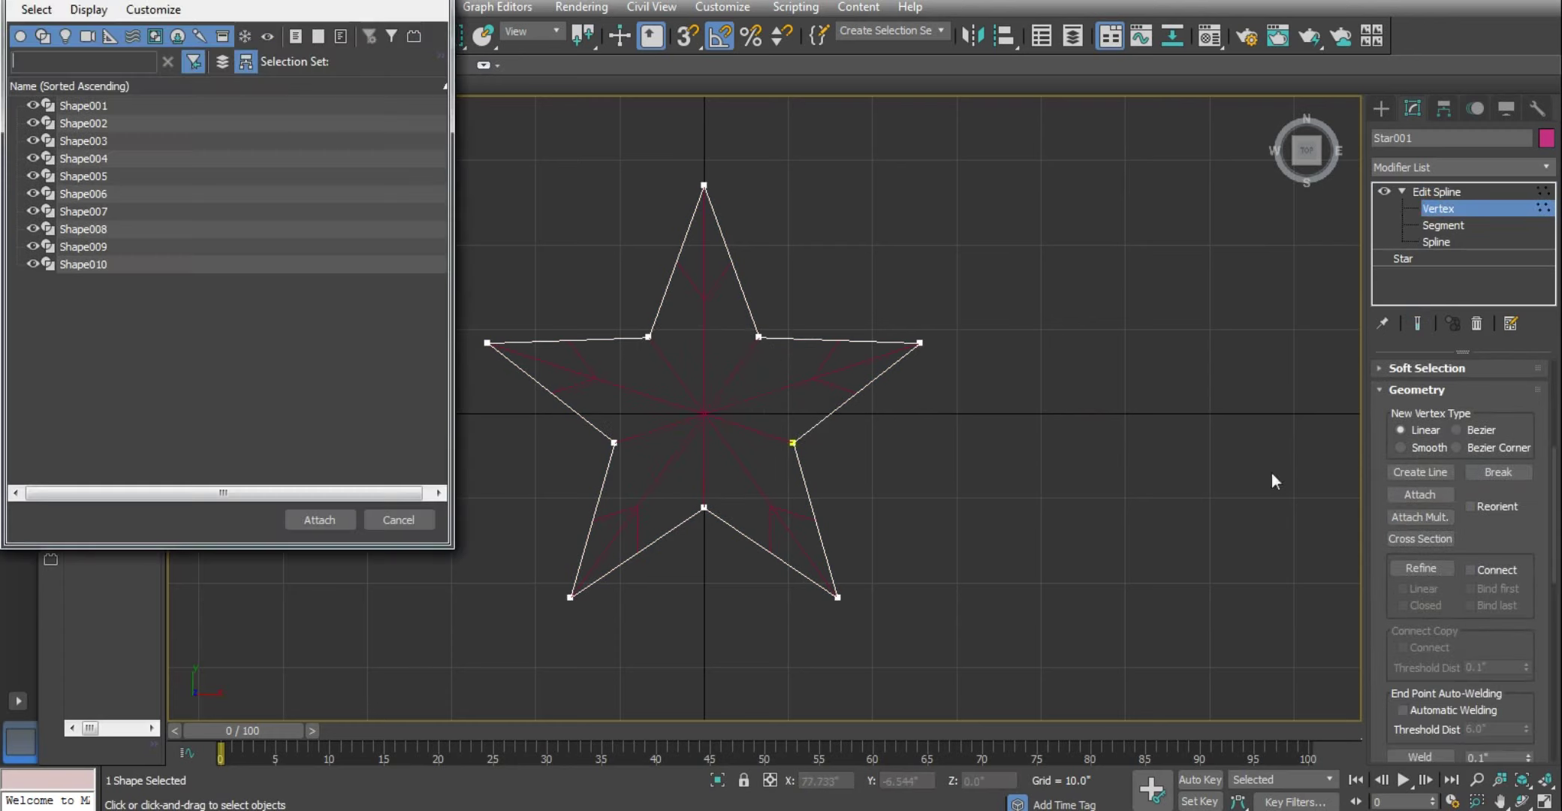
{"action": "left_click", "coordinate": [128, 213]}
{"action": "key", "text": "ctrl+a"}
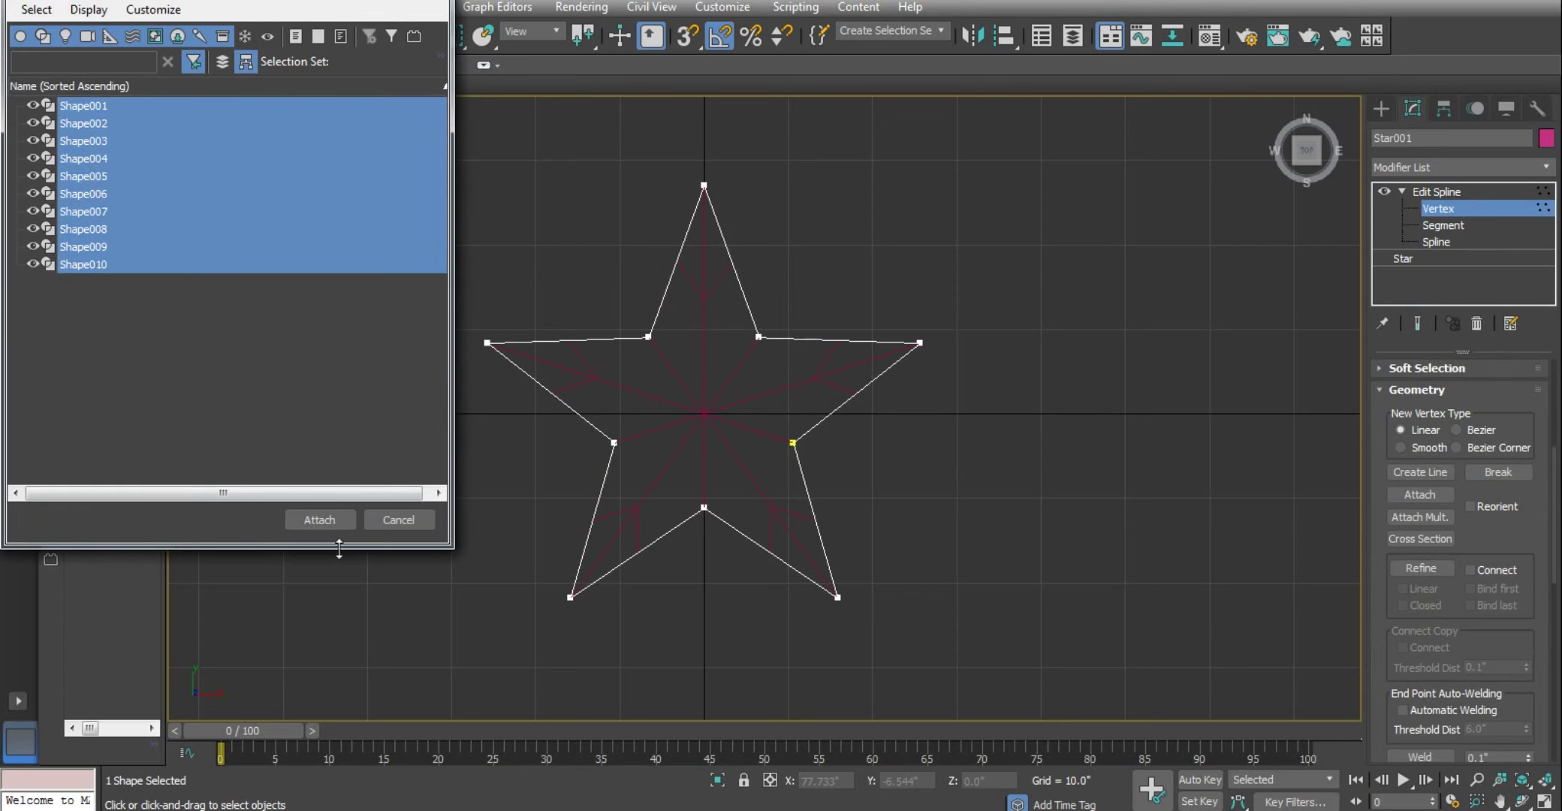
{"action": "left_click", "coordinate": [319, 520]}
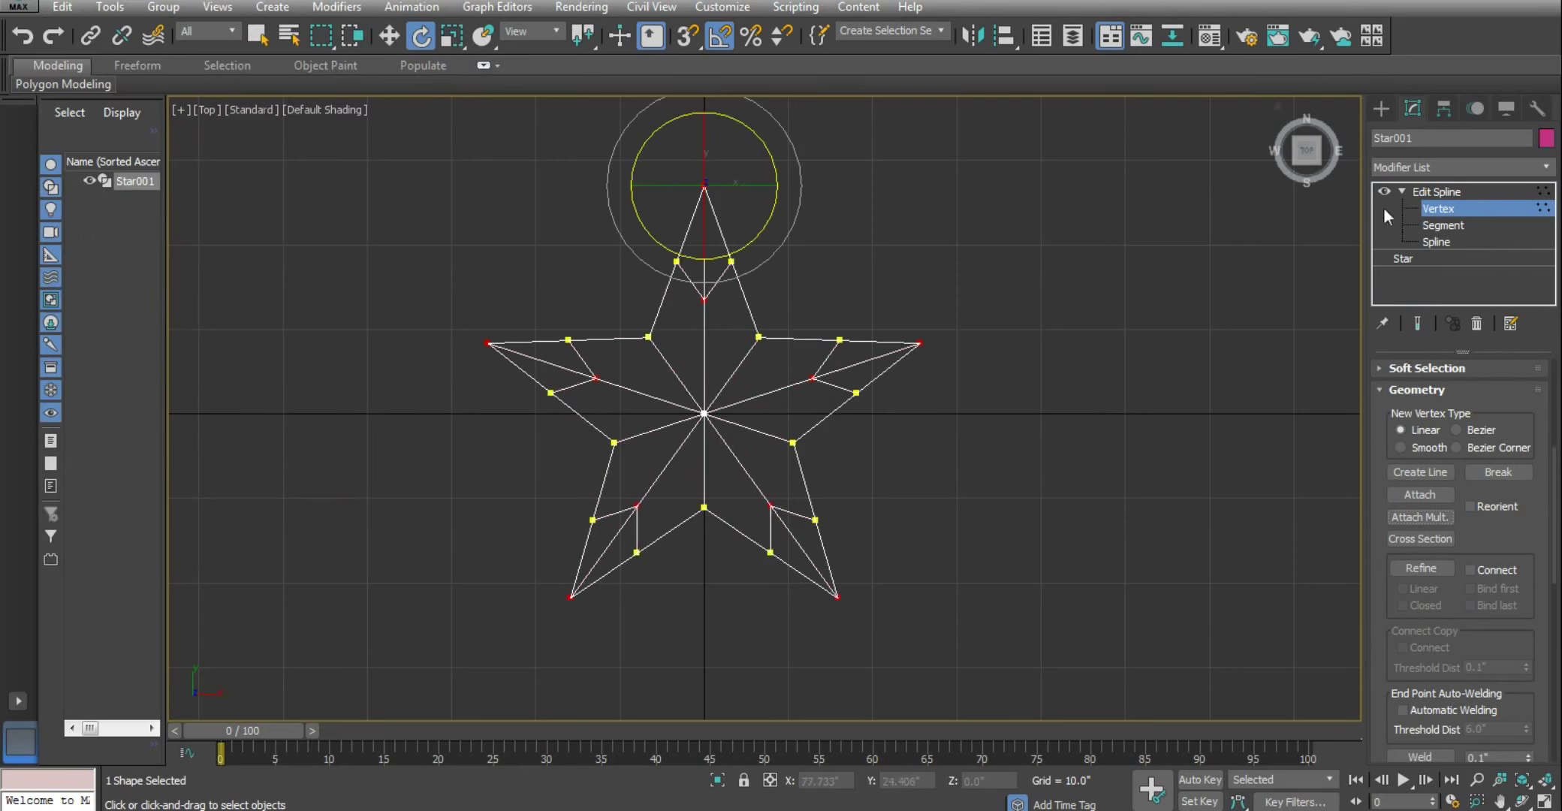
Briefly check segment level, then return Star001 to its top level with Move active
{"action": "left_click", "coordinate": [1450, 225]}
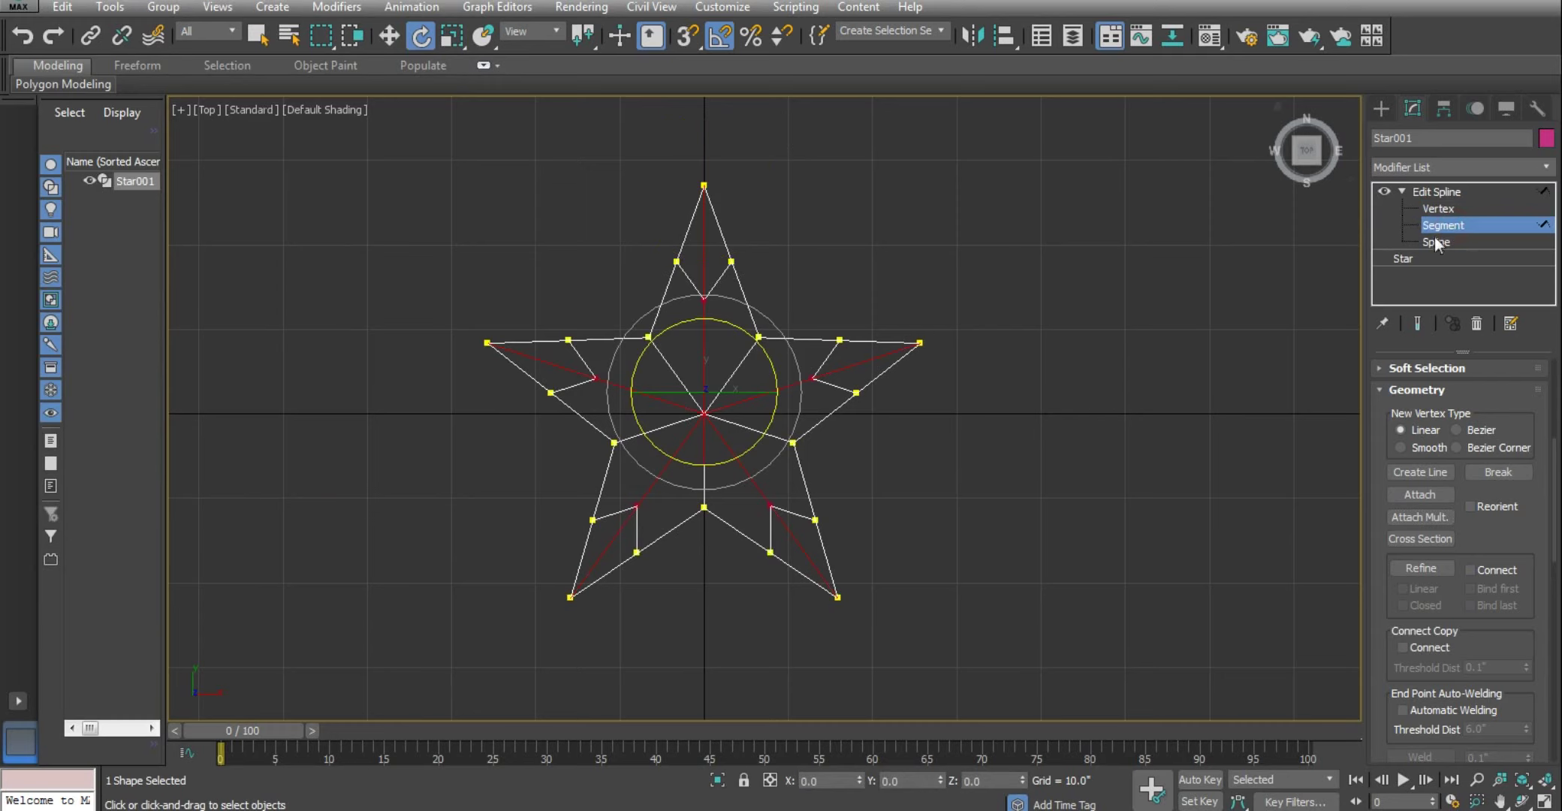
{"action": "scroll", "coordinate": [1392, 554], "scroll_direction": "up", "scroll_amount": 2}
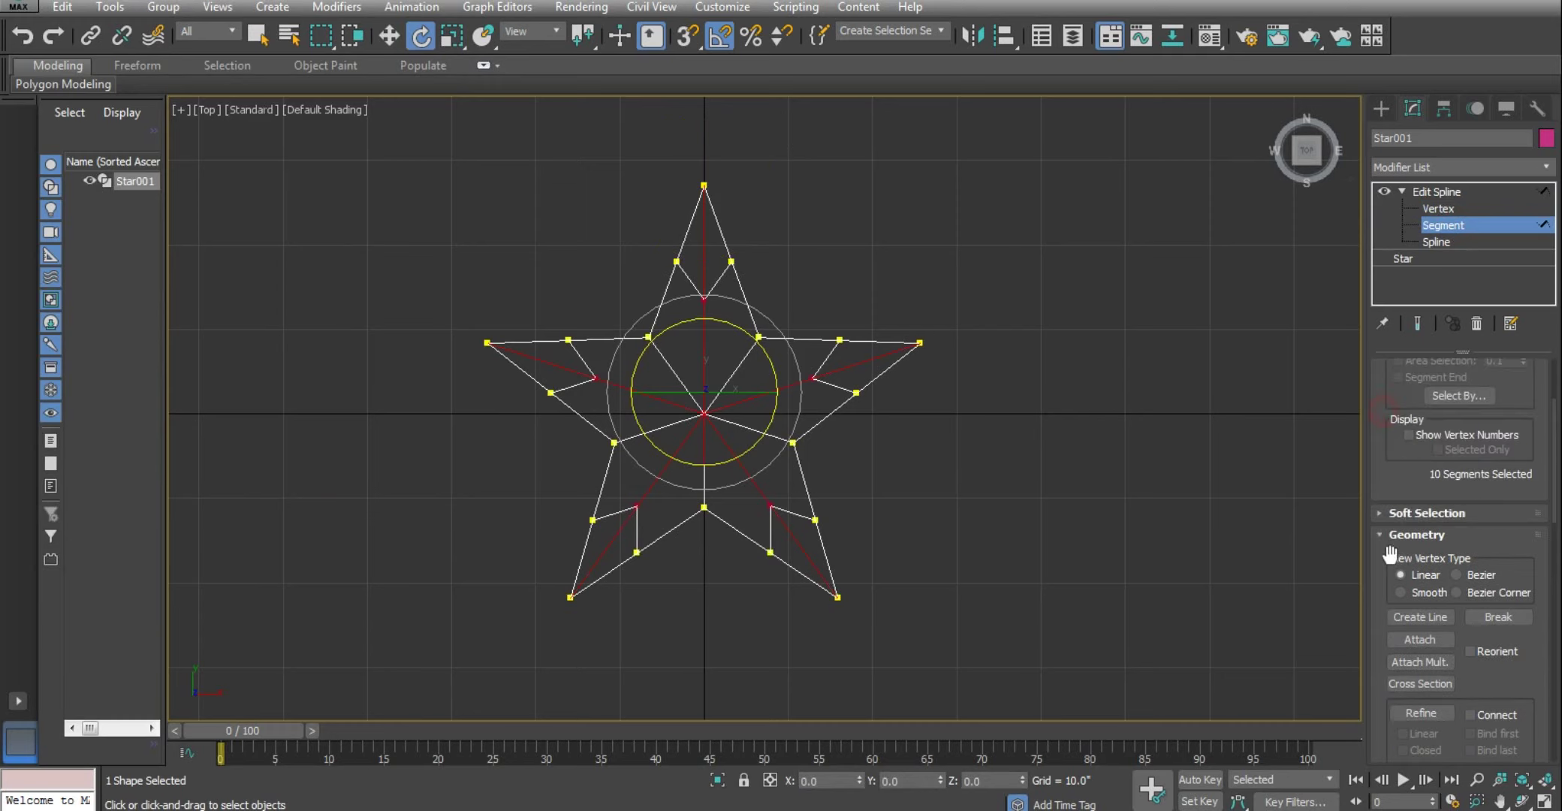
{"action": "scroll", "coordinate": [1391, 497], "scroll_direction": "up", "scroll_amount": 2}
{"action": "left_click", "coordinate": [1439, 437]}
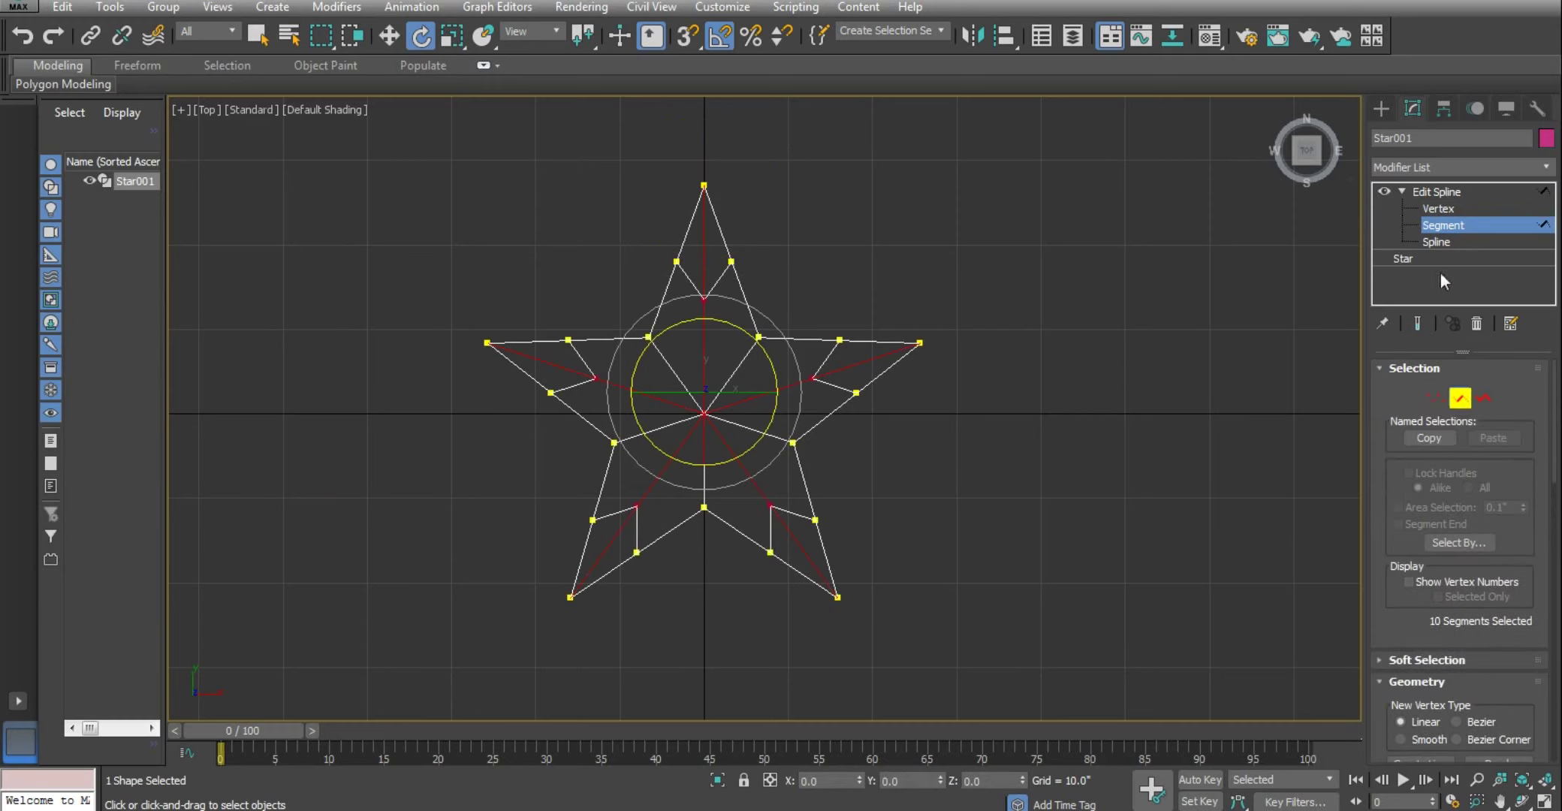
{"action": "left_click", "coordinate": [1436, 193]}
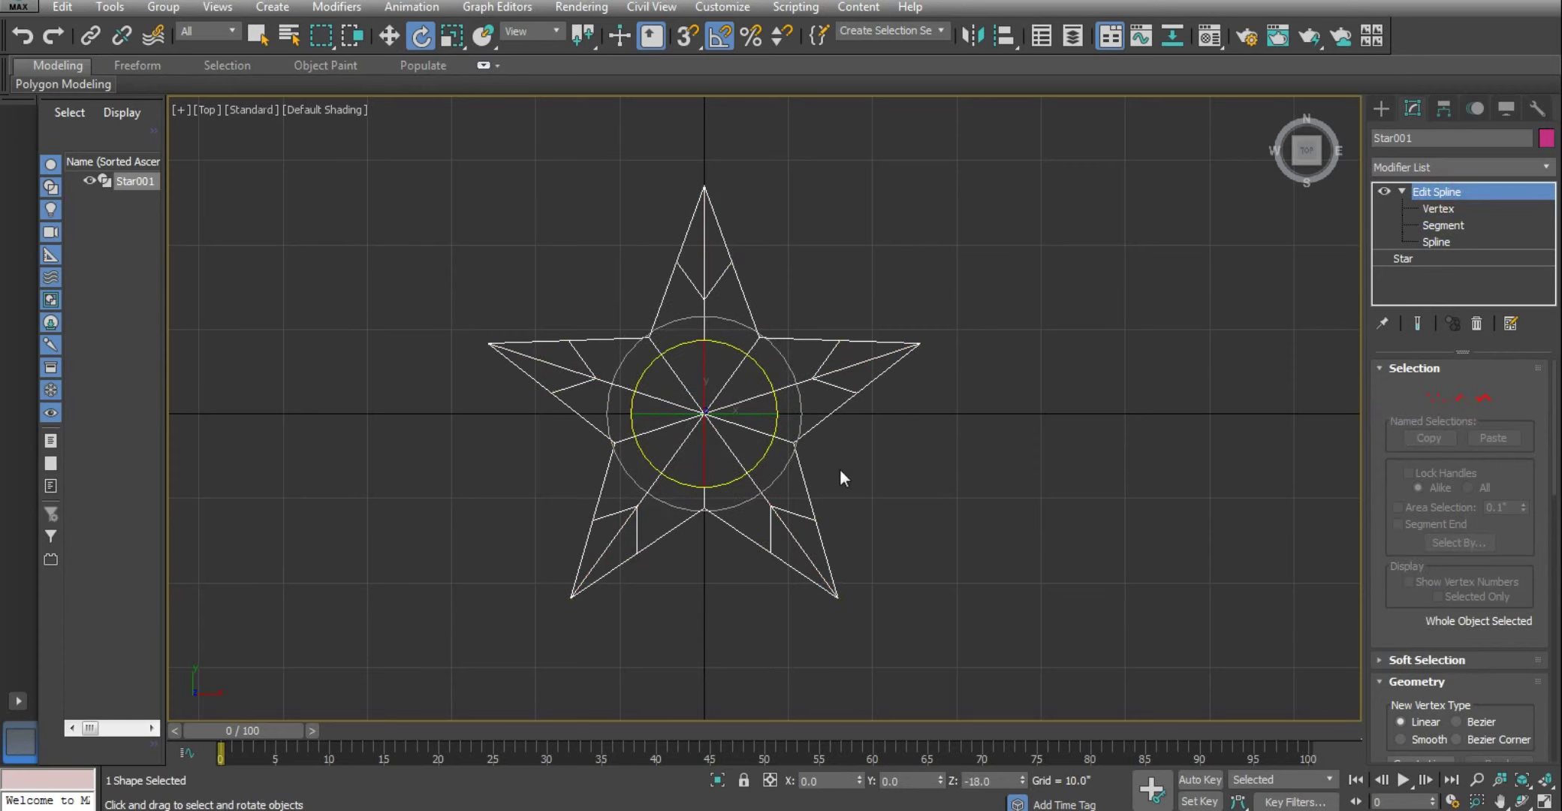
{"action": "key", "text": "w"}
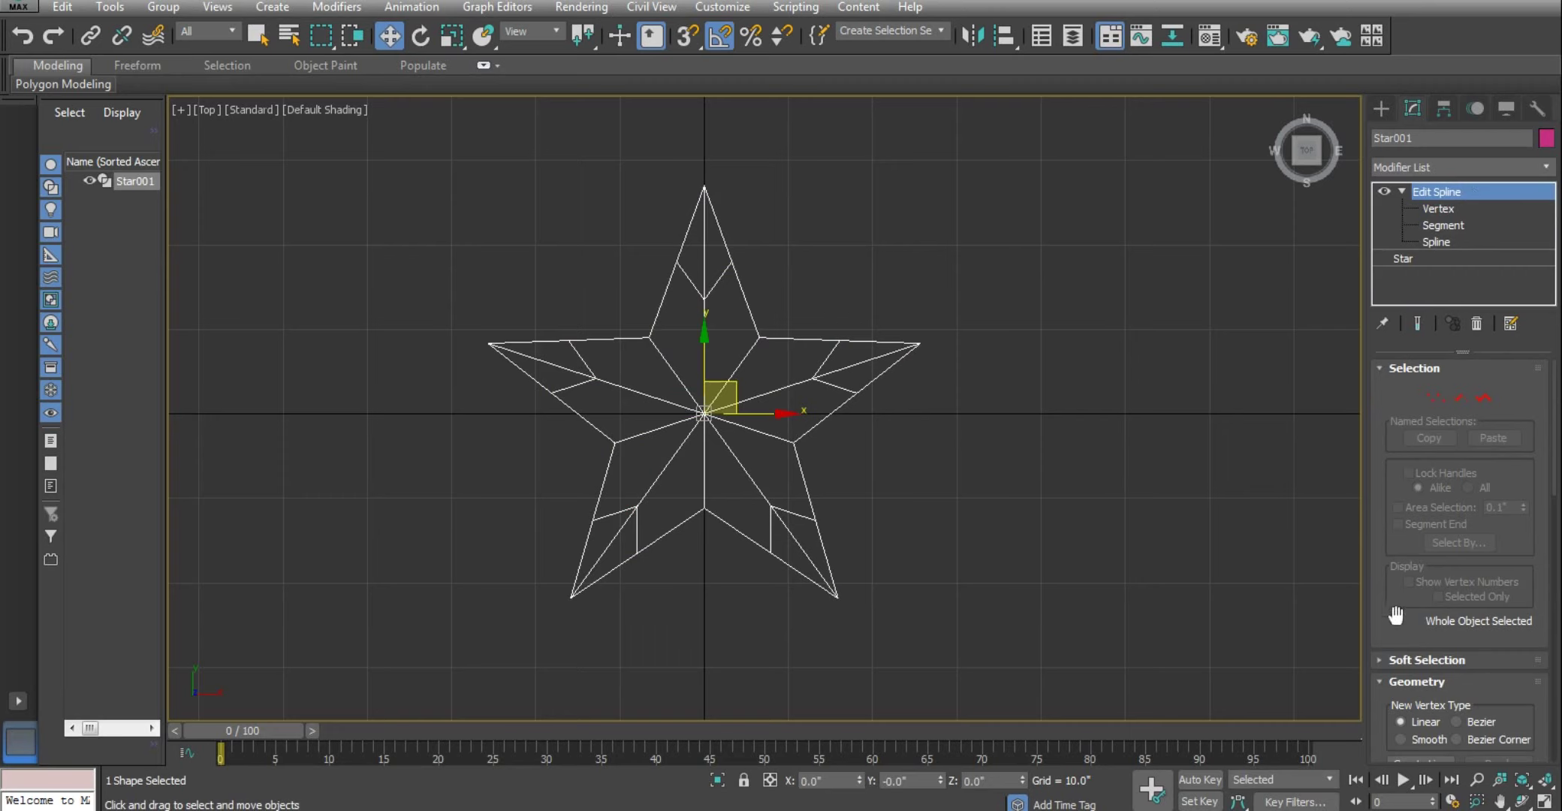
{"action": "scroll", "coordinate": [1394, 615], "scroll_direction": "down", "scroll_amount": 2}
{"action": "scroll", "coordinate": [1394, 541], "scroll_direction": "down", "scroll_amount": 2}
{"action": "scroll", "coordinate": [1394, 544], "scroll_direction": "down", "scroll_amount": 2}
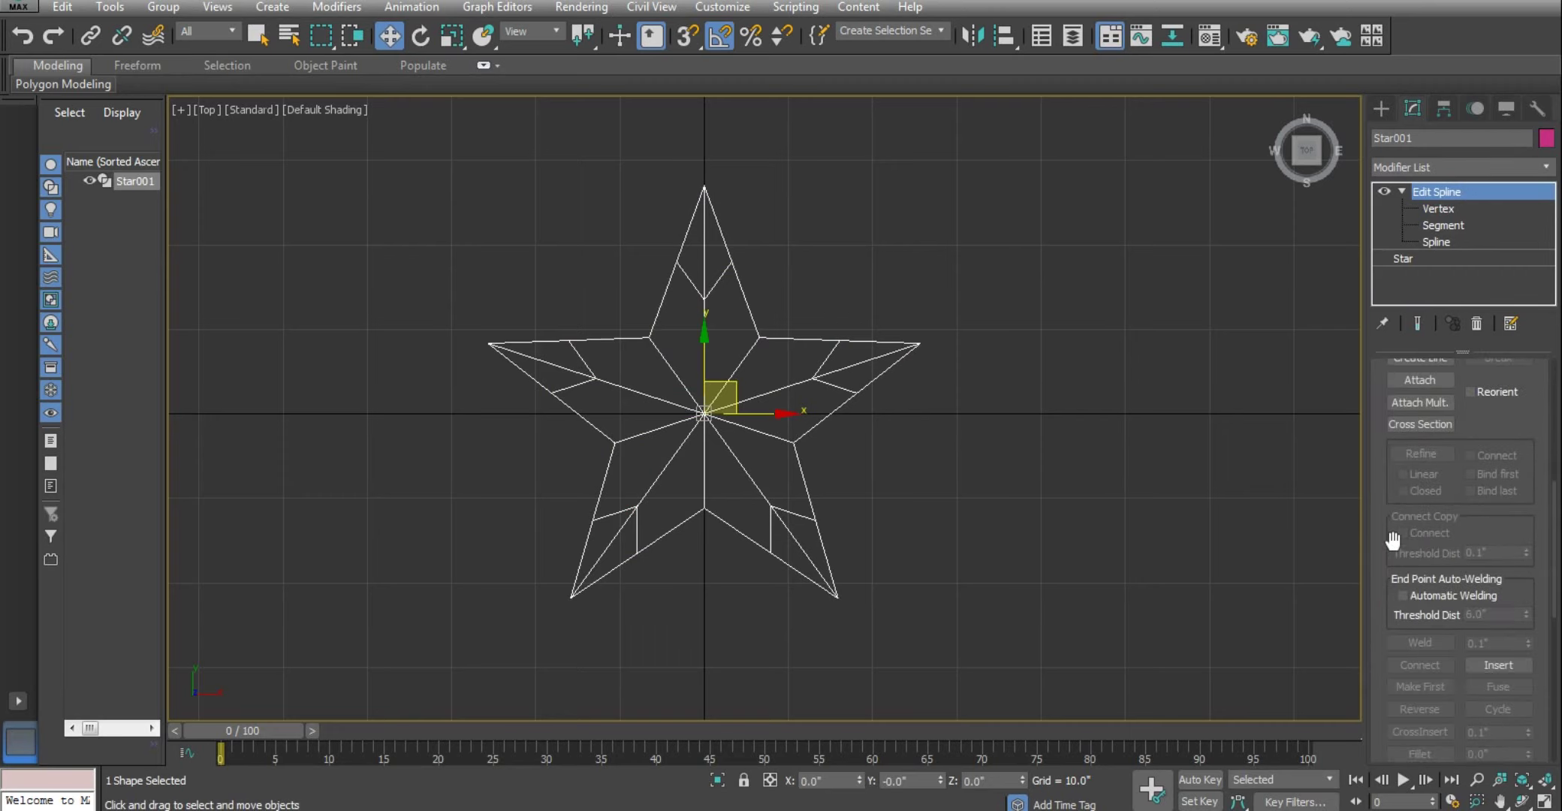
{"action": "scroll", "coordinate": [1390, 541], "scroll_direction": "down", "scroll_amount": 1}
{"action": "scroll", "coordinate": [1391, 541], "scroll_direction": "down", "scroll_amount": 1}
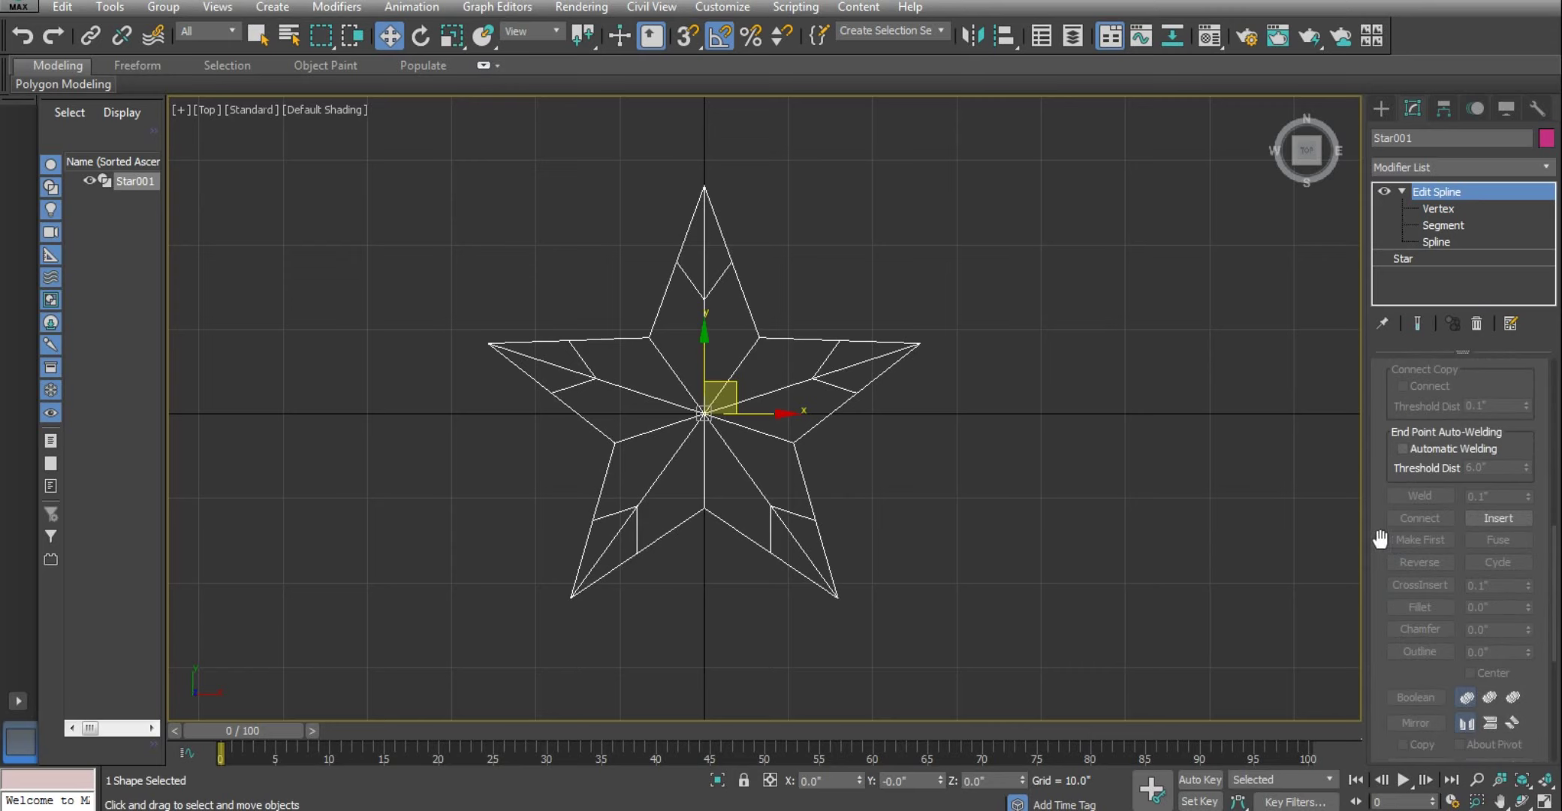
{"action": "scroll", "coordinate": [1380, 539], "scroll_direction": "down", "scroll_amount": 1}
{"action": "scroll", "coordinate": [1380, 538], "scroll_direction": "down", "scroll_amount": 2}
{"action": "scroll", "coordinate": [1380, 539], "scroll_direction": "down", "scroll_amount": 1}
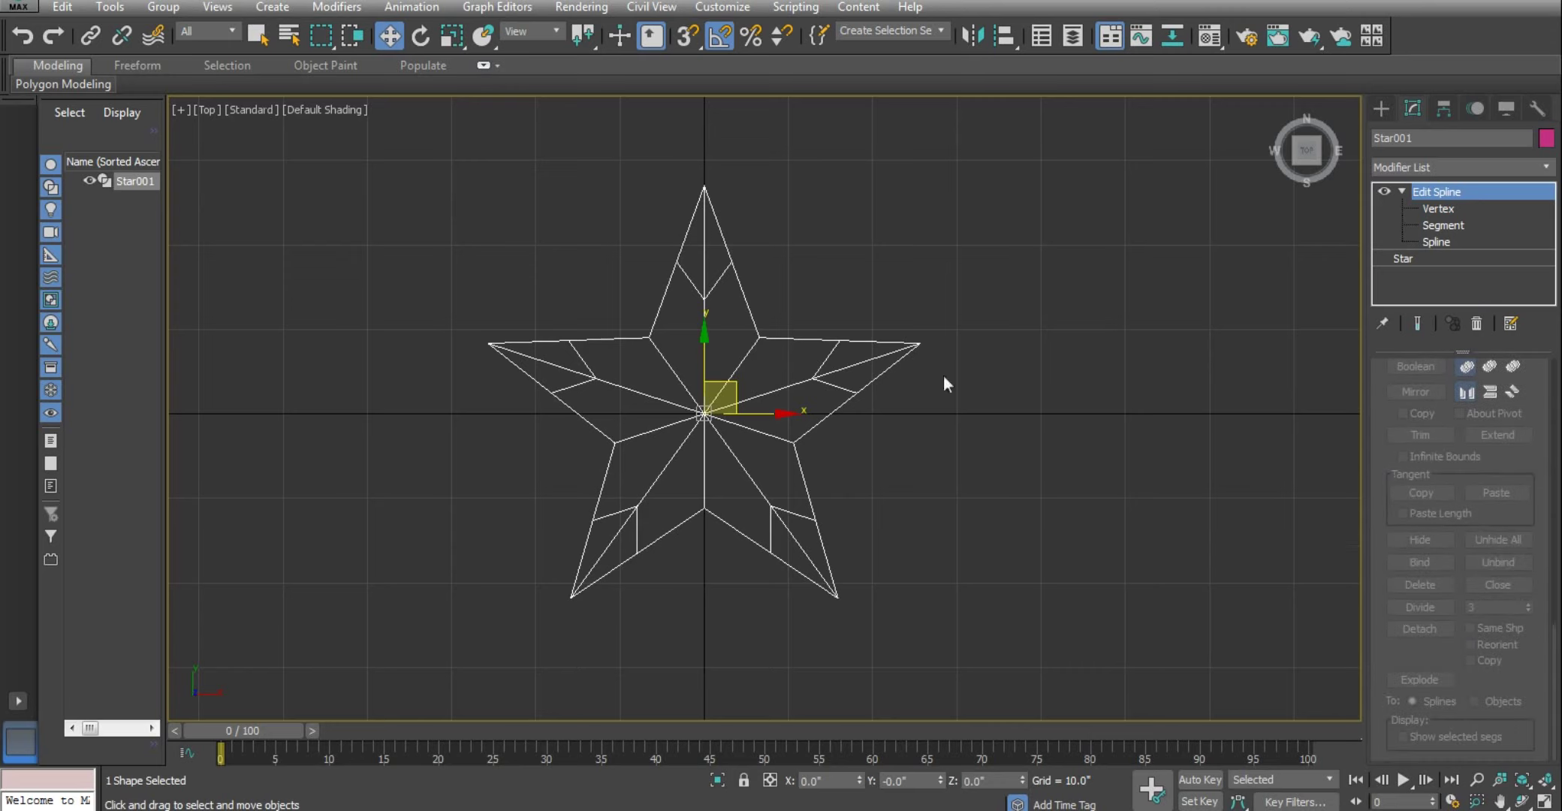
Convert Star001 to an Editable Spline through the right-click Convert To menu
{"action": "right_click", "coordinate": [767, 418]}
{"action": "mouse_move", "coordinate": [854, 613]}
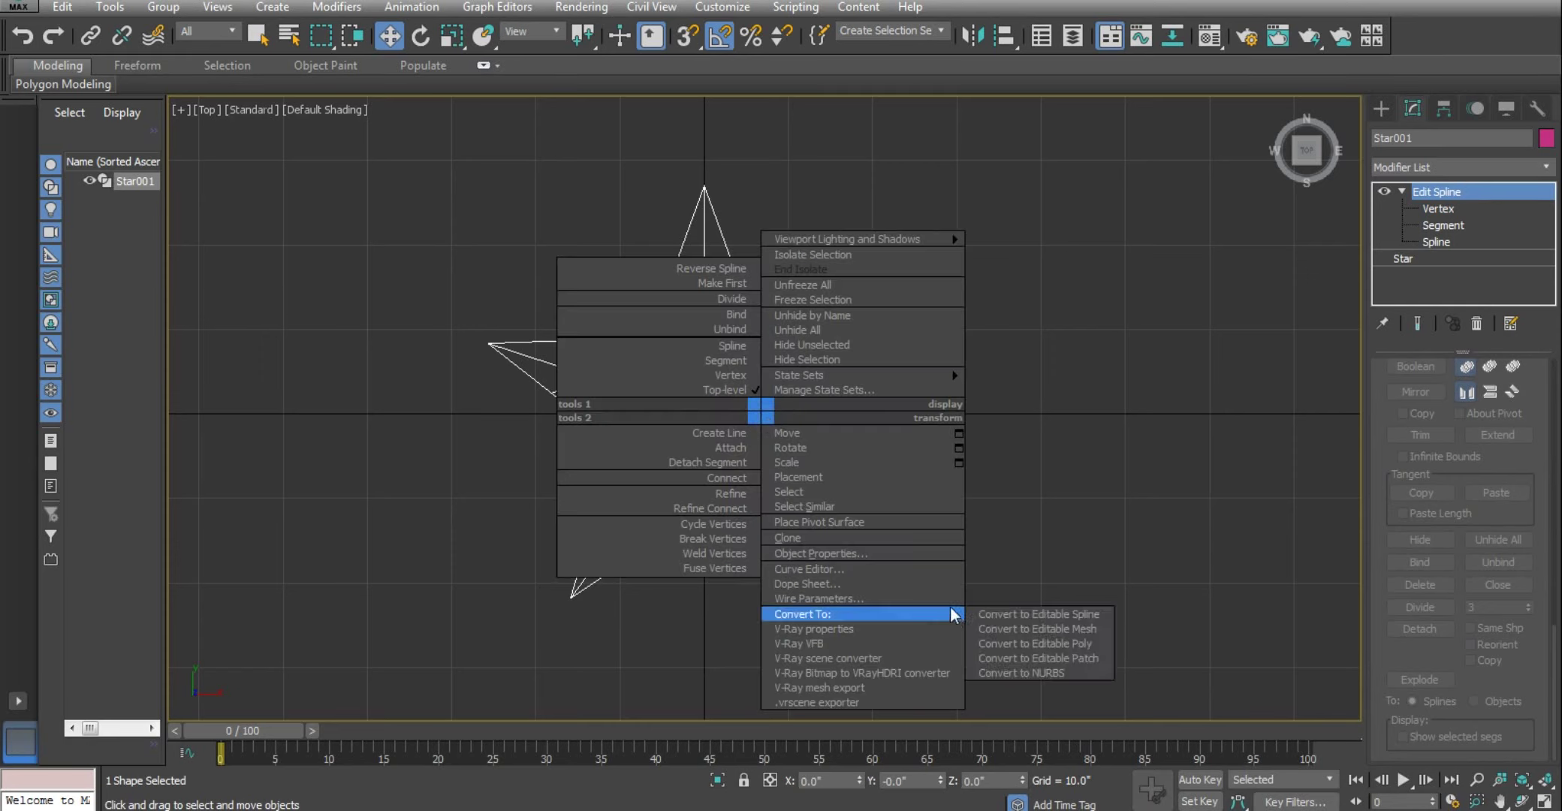
{"action": "left_click", "coordinate": [1028, 618]}
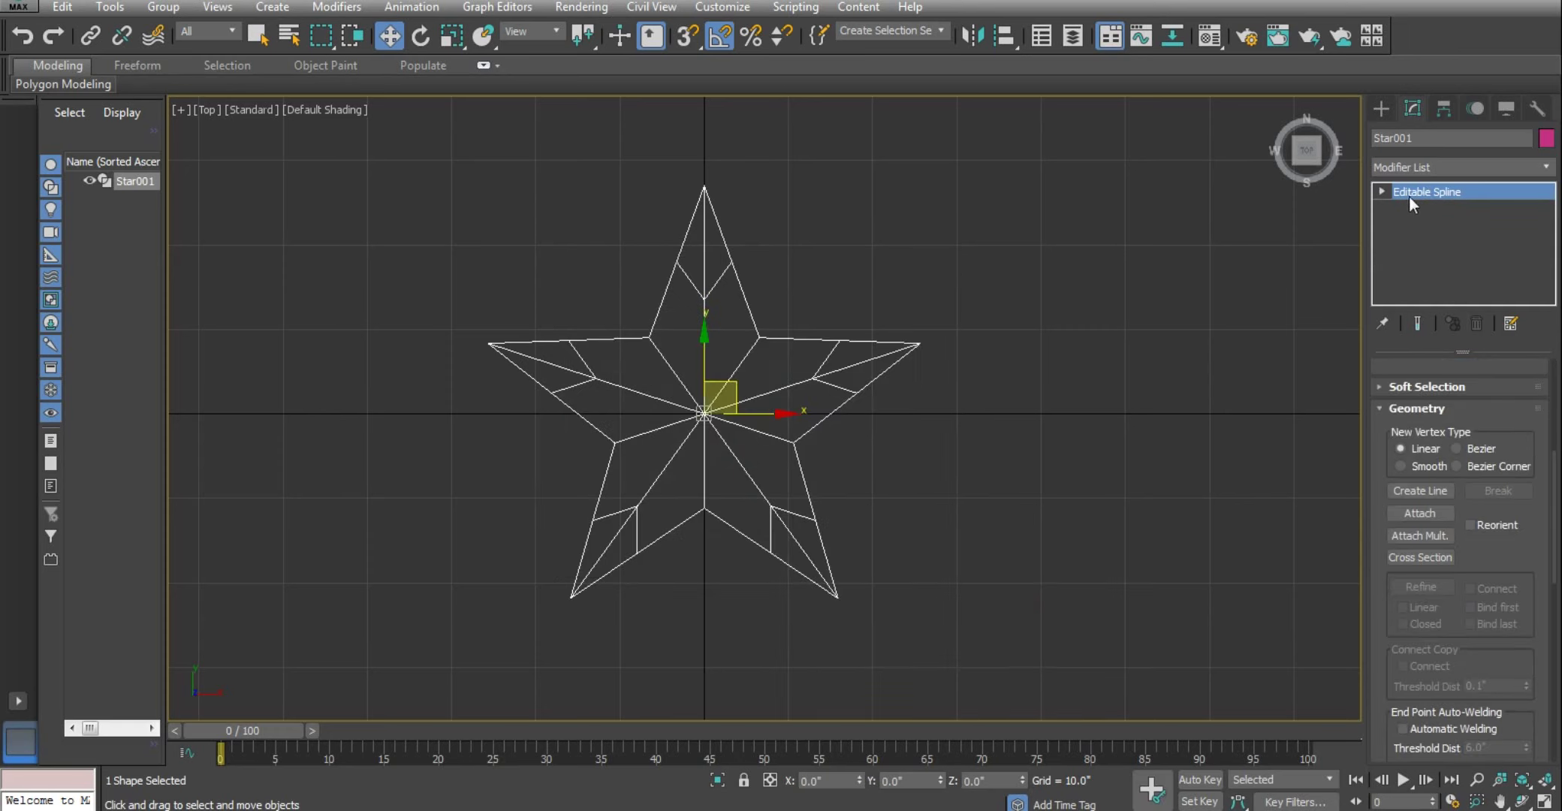
{"action": "left_click_drag", "start_coordinate": [1381, 364], "coordinate": [1397, 488]}
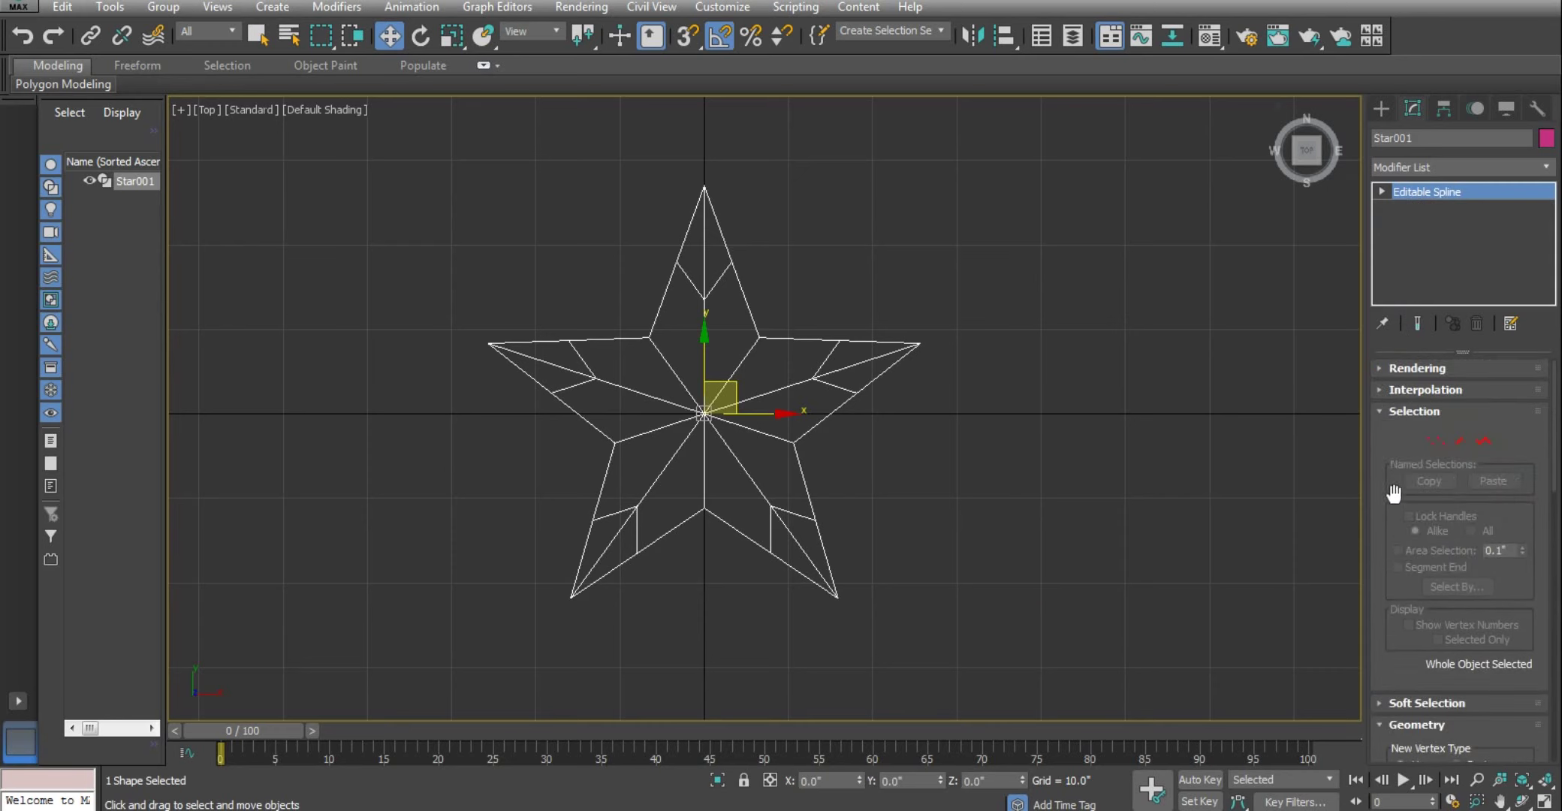
Enable the star spline in viewports and view it in a maximized Perspective view
{"action": "left_click", "coordinate": [1427, 376]}
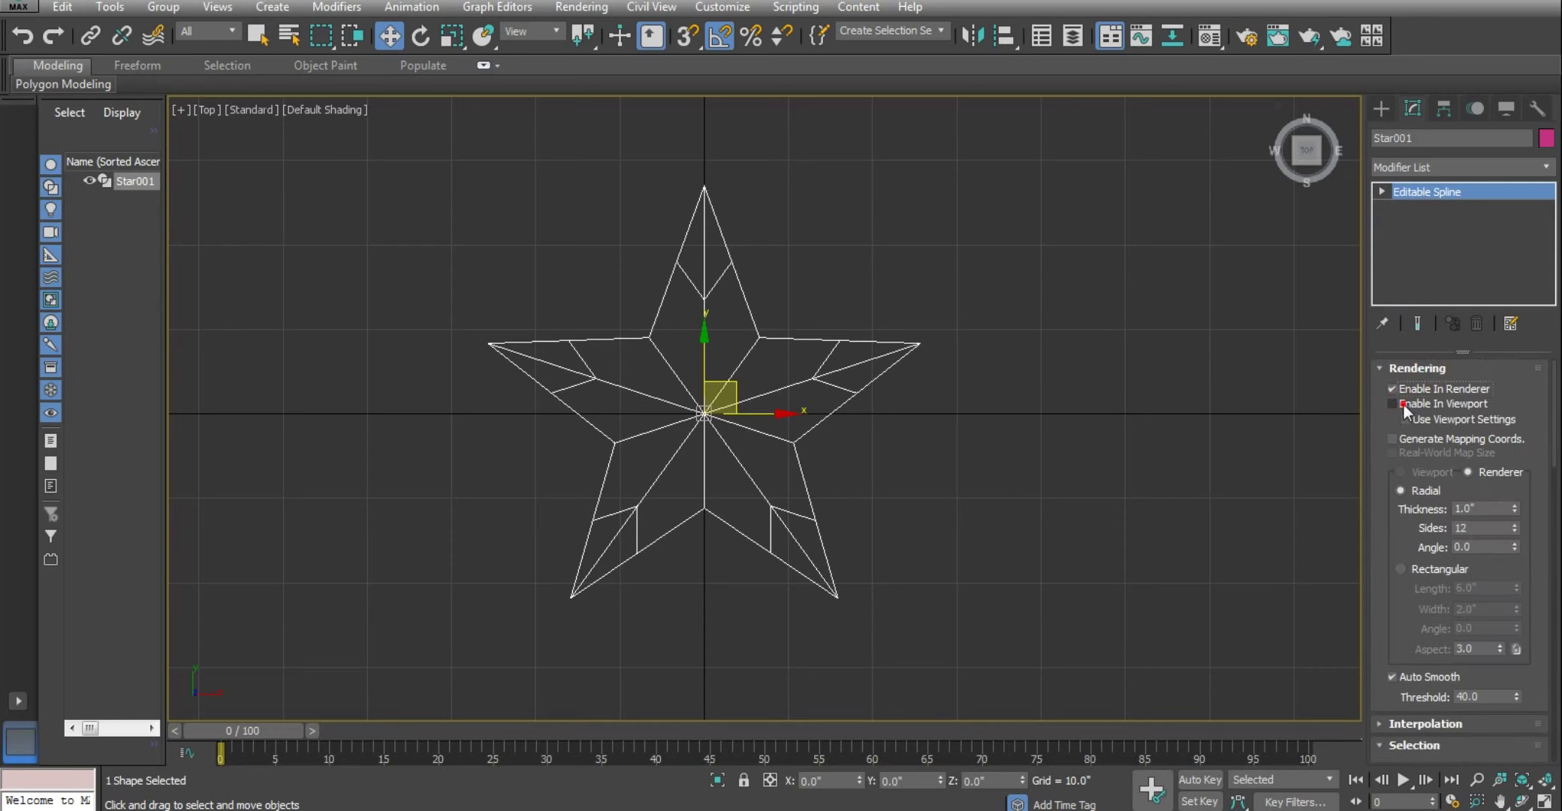
{"action": "left_click", "coordinate": [1403, 406]}
{"action": "key", "text": "alt+w"}
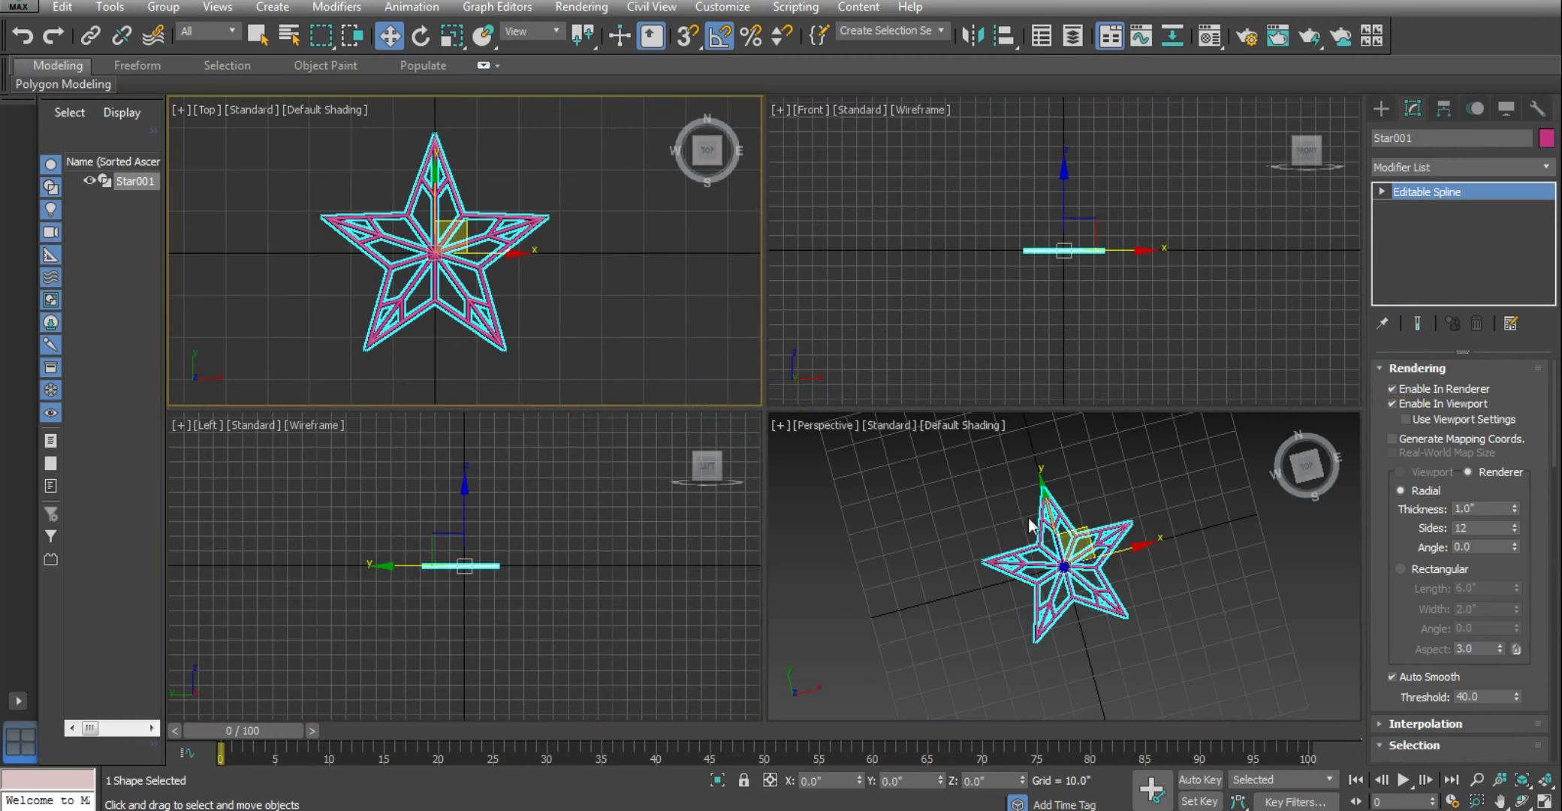
{"action": "middle_click", "coordinate": [1046, 538]}
{"action": "key", "text": "alt+w"}
{"action": "middle_click_drag", "start_coordinate": [1046, 538], "coordinate": [781, 482], "text": "alt"}
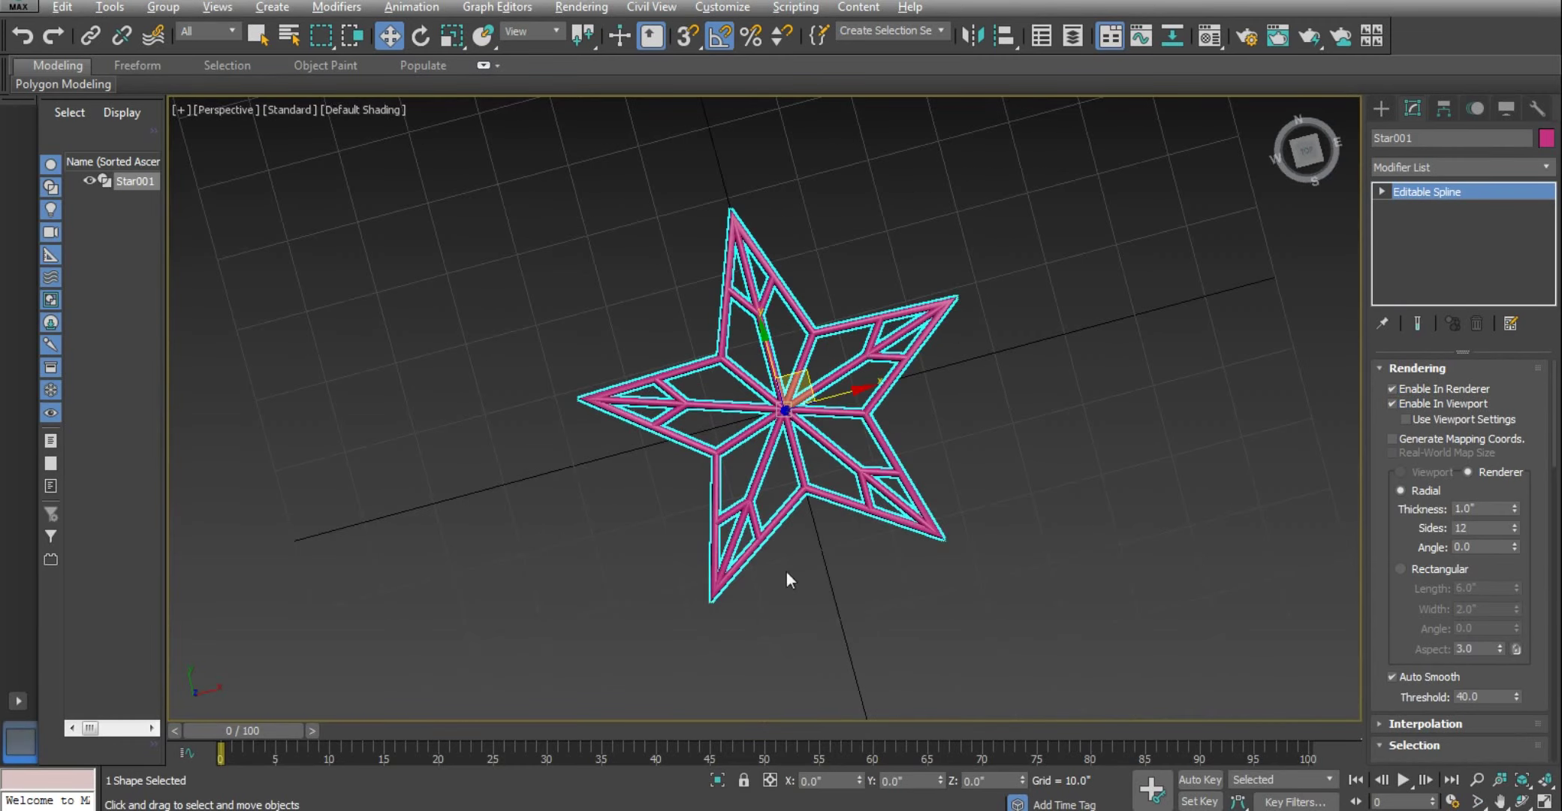
{"action": "scroll", "coordinate": [781, 483], "scroll_direction": "up", "scroll_amount": 1}
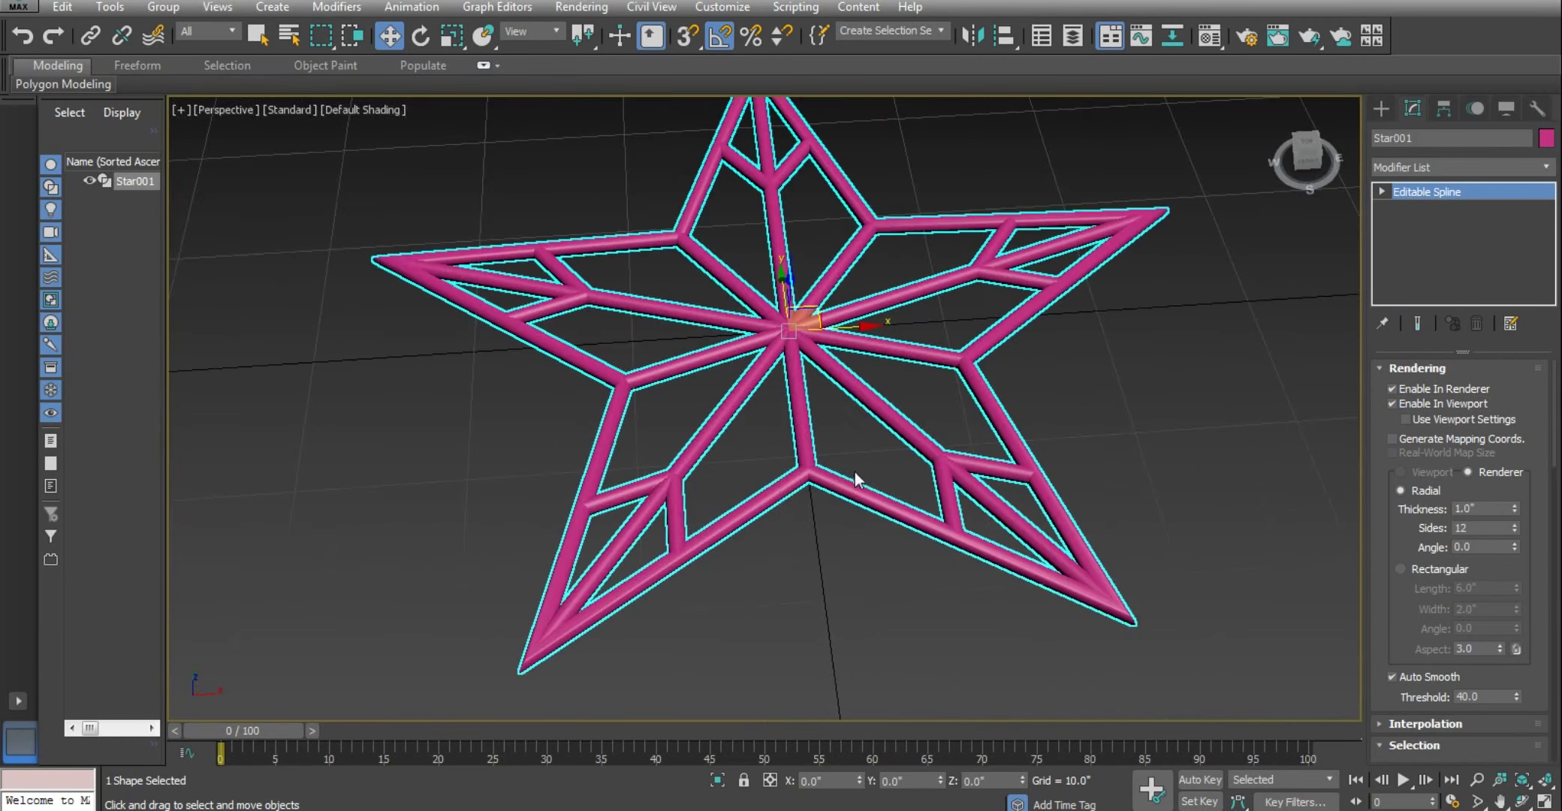
{"action": "scroll", "coordinate": [856, 481], "scroll_direction": "up", "scroll_amount": 1}
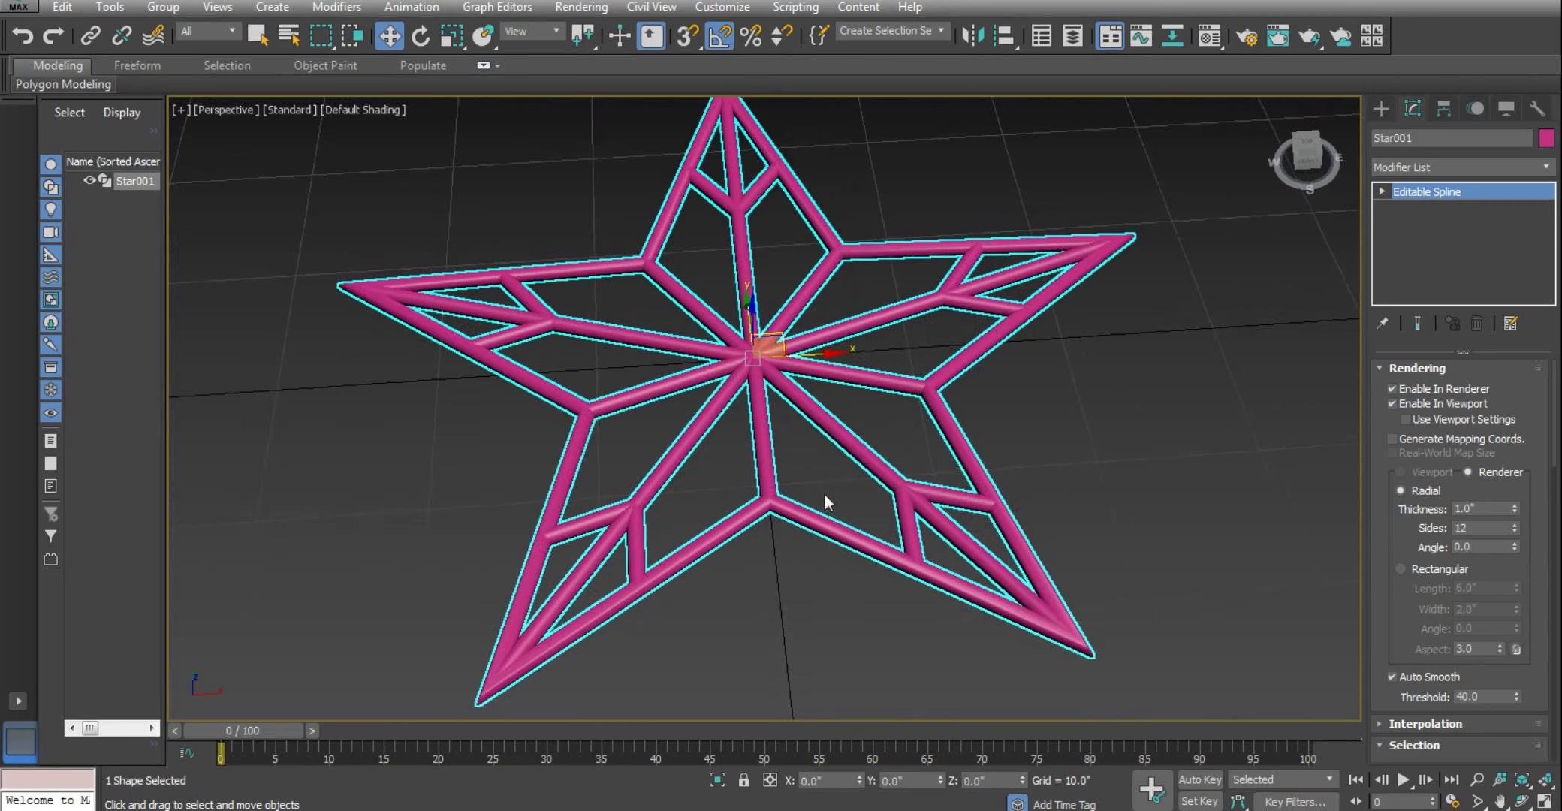
Give the spline a Rectangular profile, trying 0.5 and 1.0 inch length and width
{"action": "left_click", "coordinate": [1424, 570]}
{"action": "middle_click_drag", "start_coordinate": [990, 488], "coordinate": [941, 451], "text": "alt"}
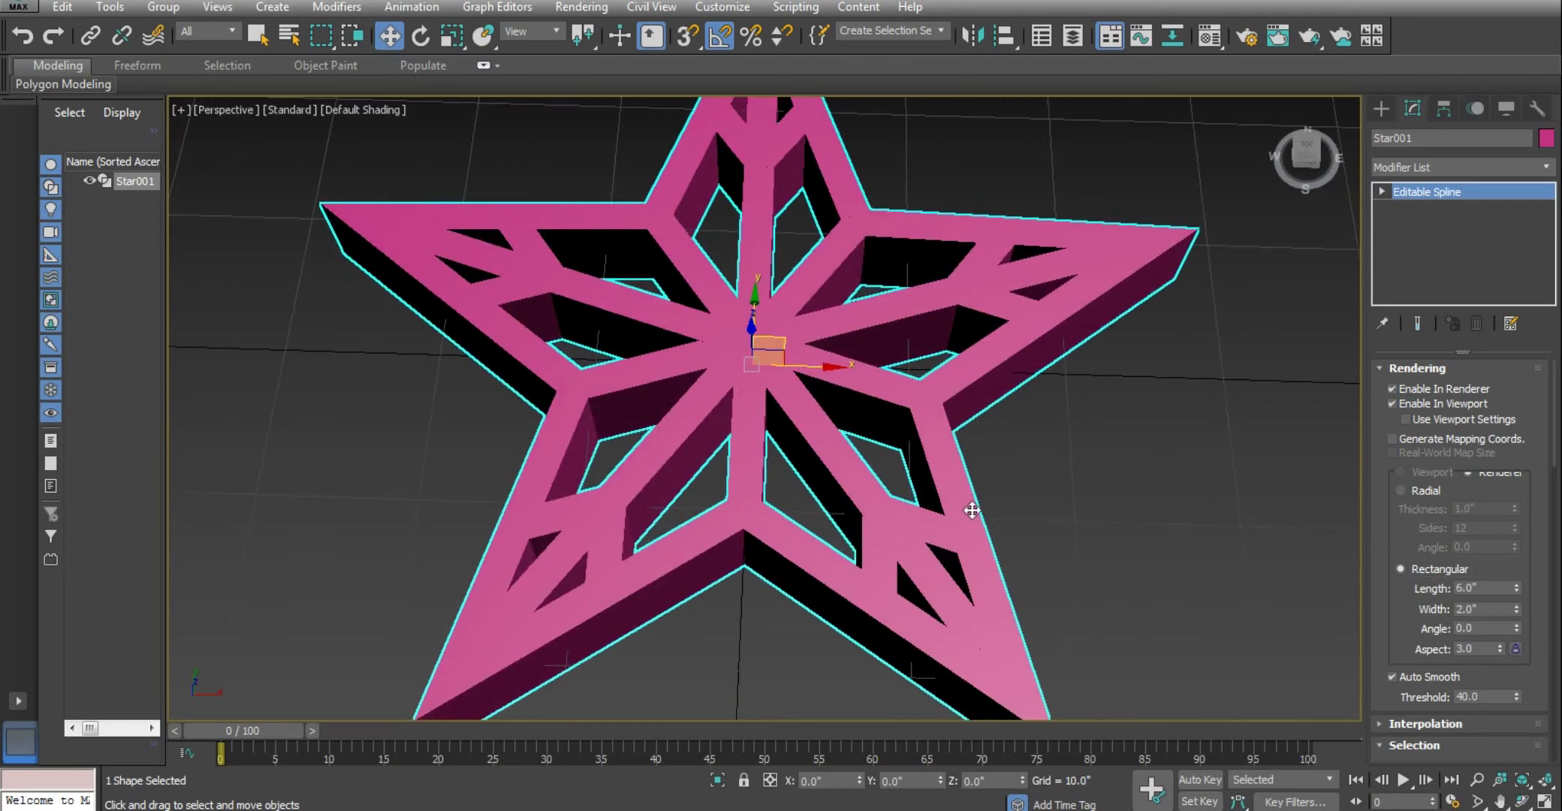
{"action": "double_click", "coordinate": [1484, 589]}
{"action": "type", "text": "5"}
{"action": "key", "text": "Return"}
{"action": "type", "text": "1"}
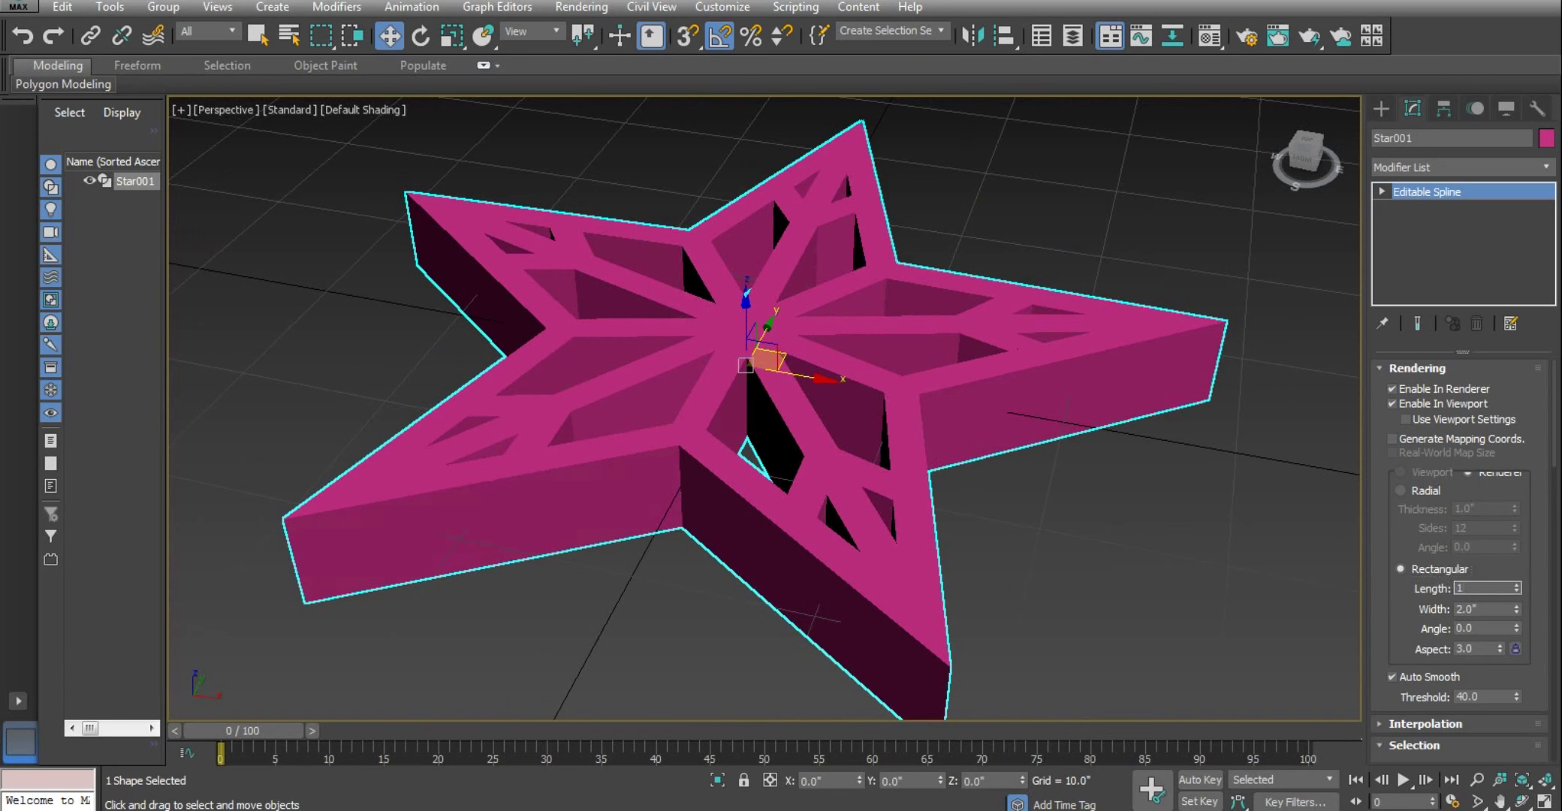
{"action": "key", "text": "Return"}
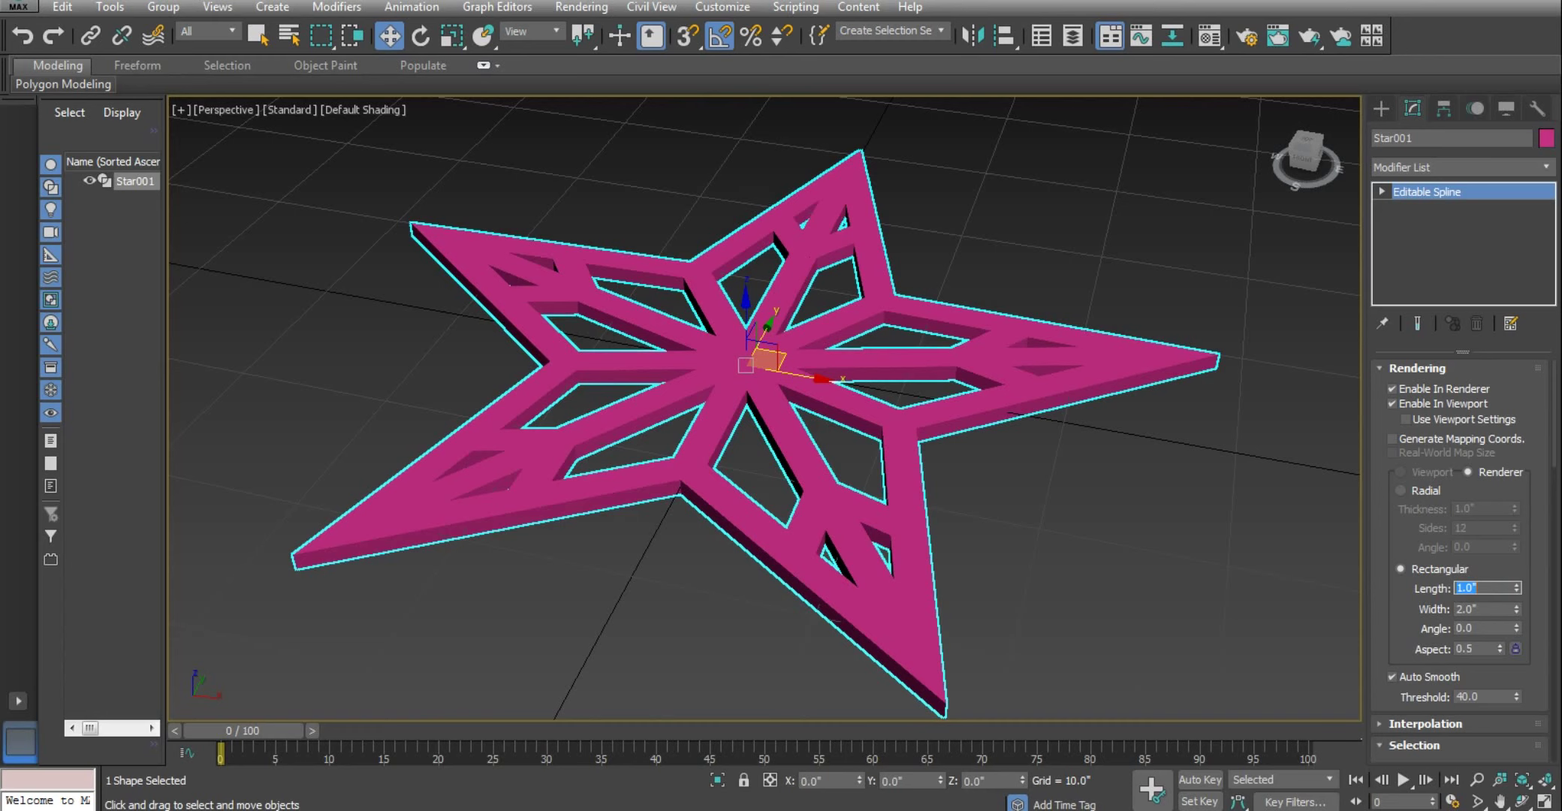
{"action": "type", "text": ".5"}
{"action": "key", "text": "Tab"}
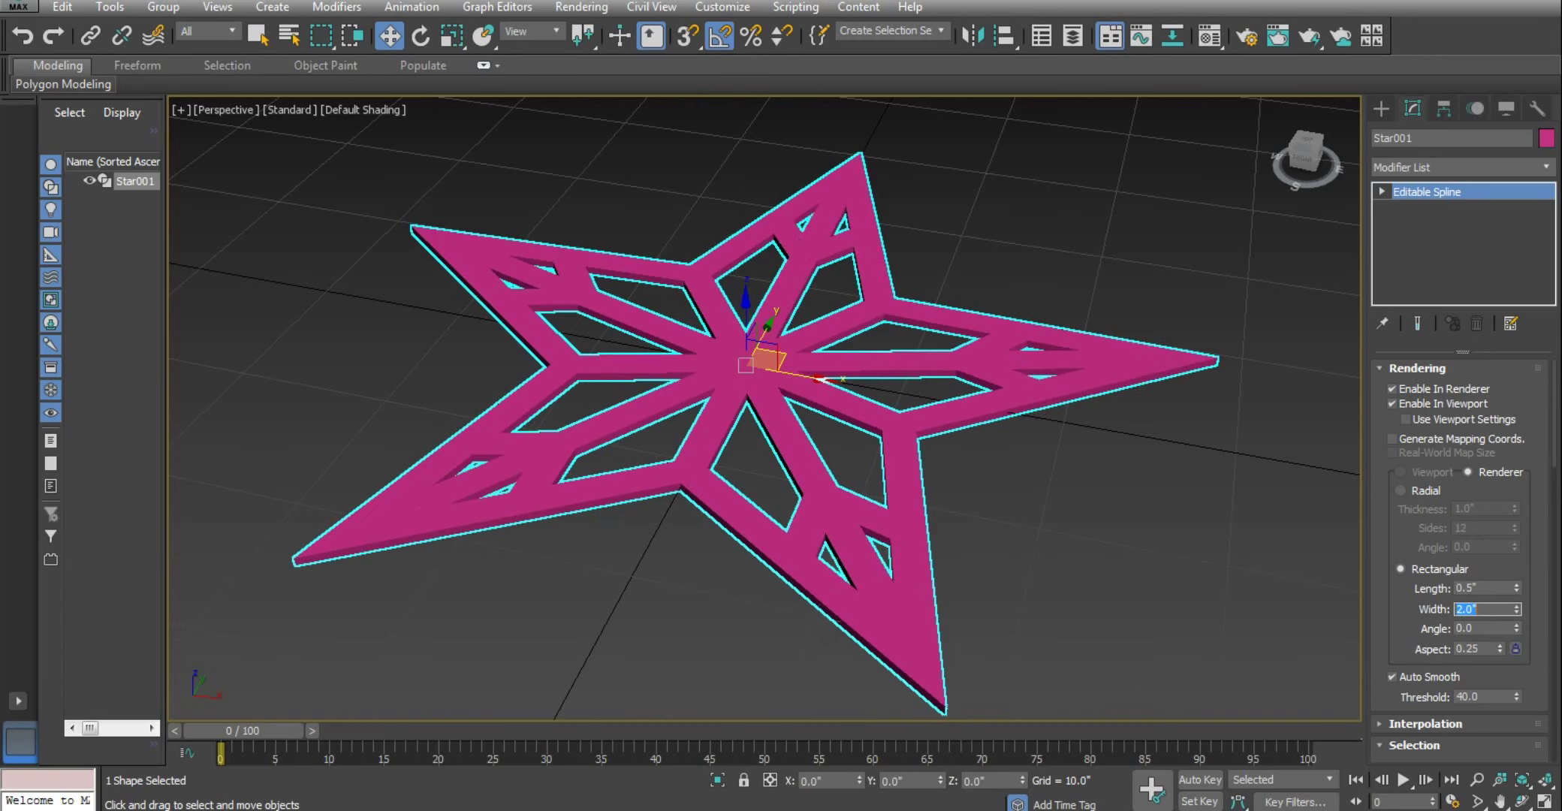
{"action": "type", "text": ".5"}
{"action": "key", "text": "Return"}
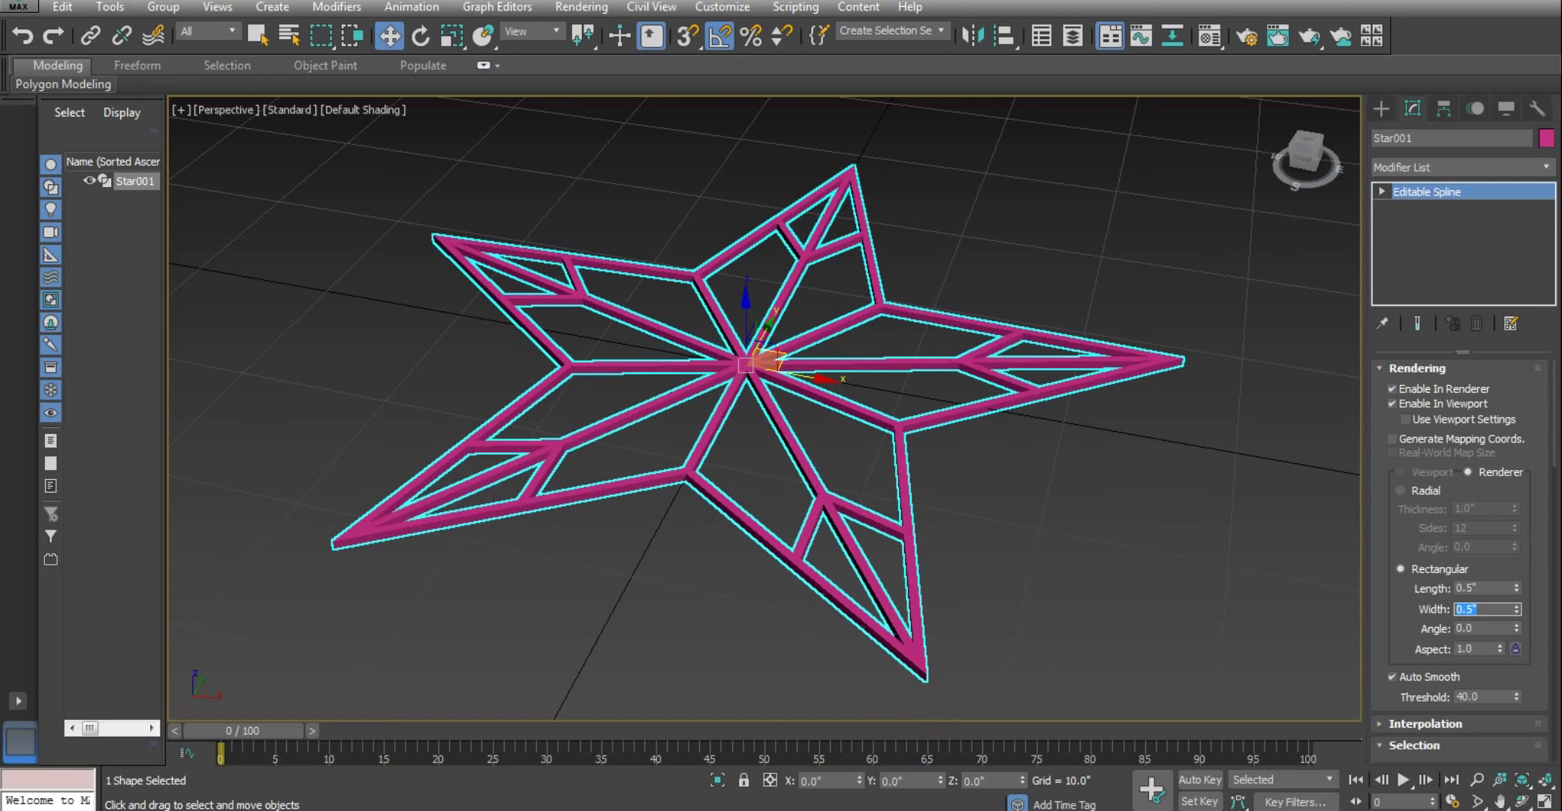
{"action": "key", "text": "shift+Tab"}
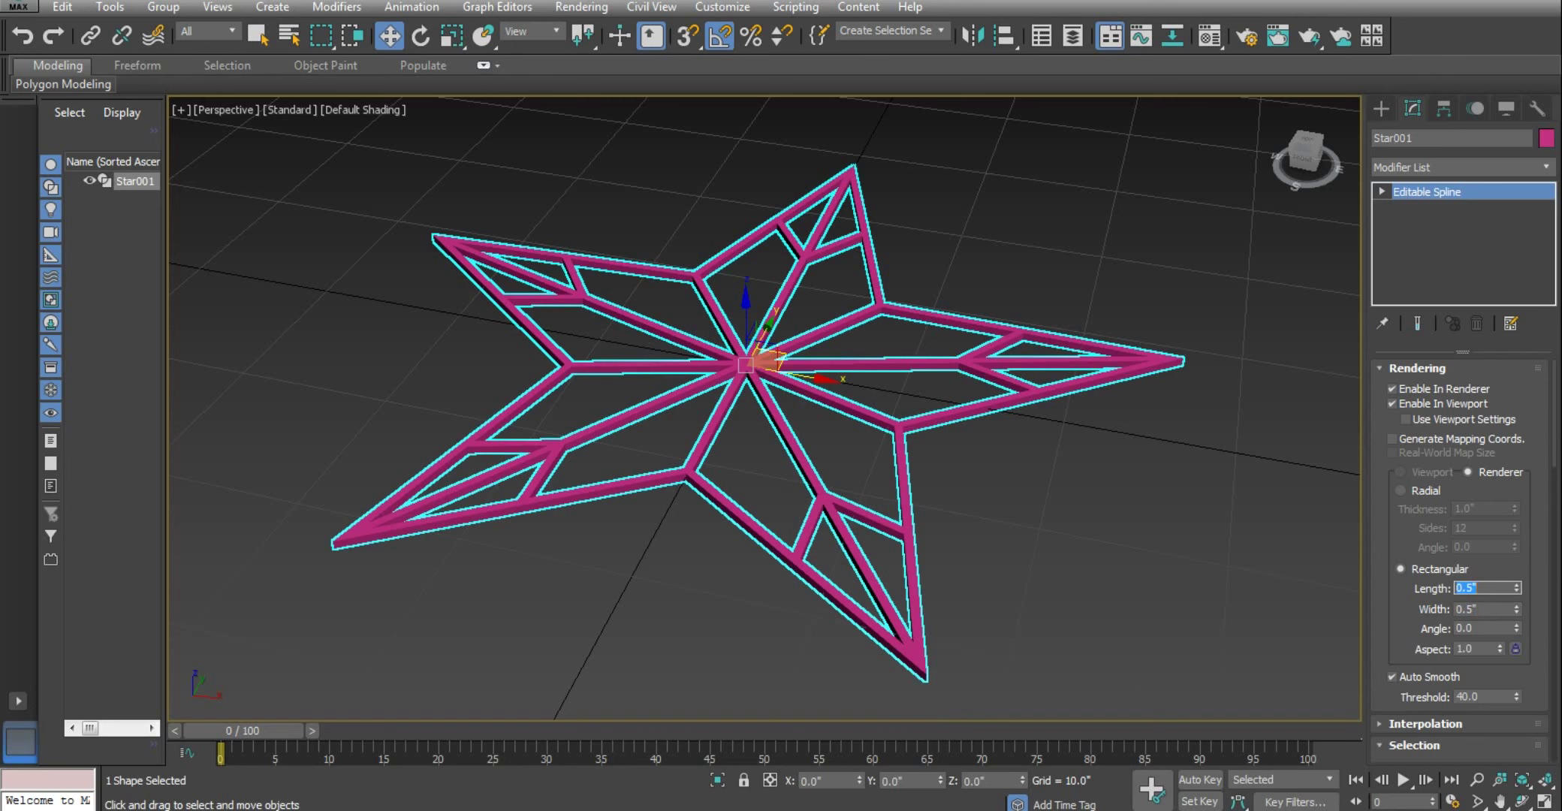
{"action": "type", "text": "1"}
{"action": "key", "text": "Return"}
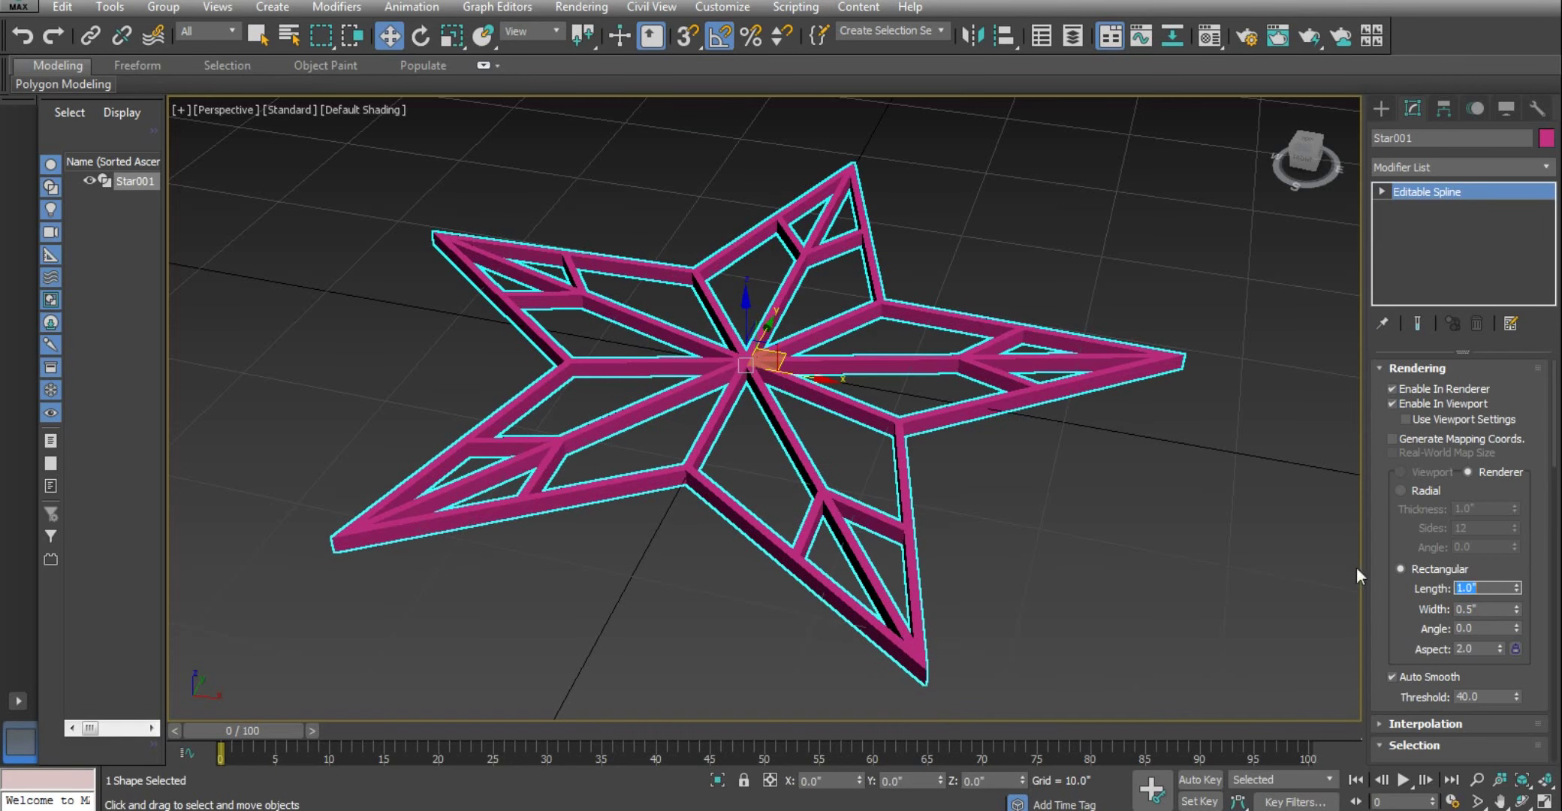
Set the rectangular profile to Length 0.5" and Width 1.0", then maximize the Top view
{"action": "middle_click_drag", "start_coordinate": [760, 628], "coordinate": [795, 537]}
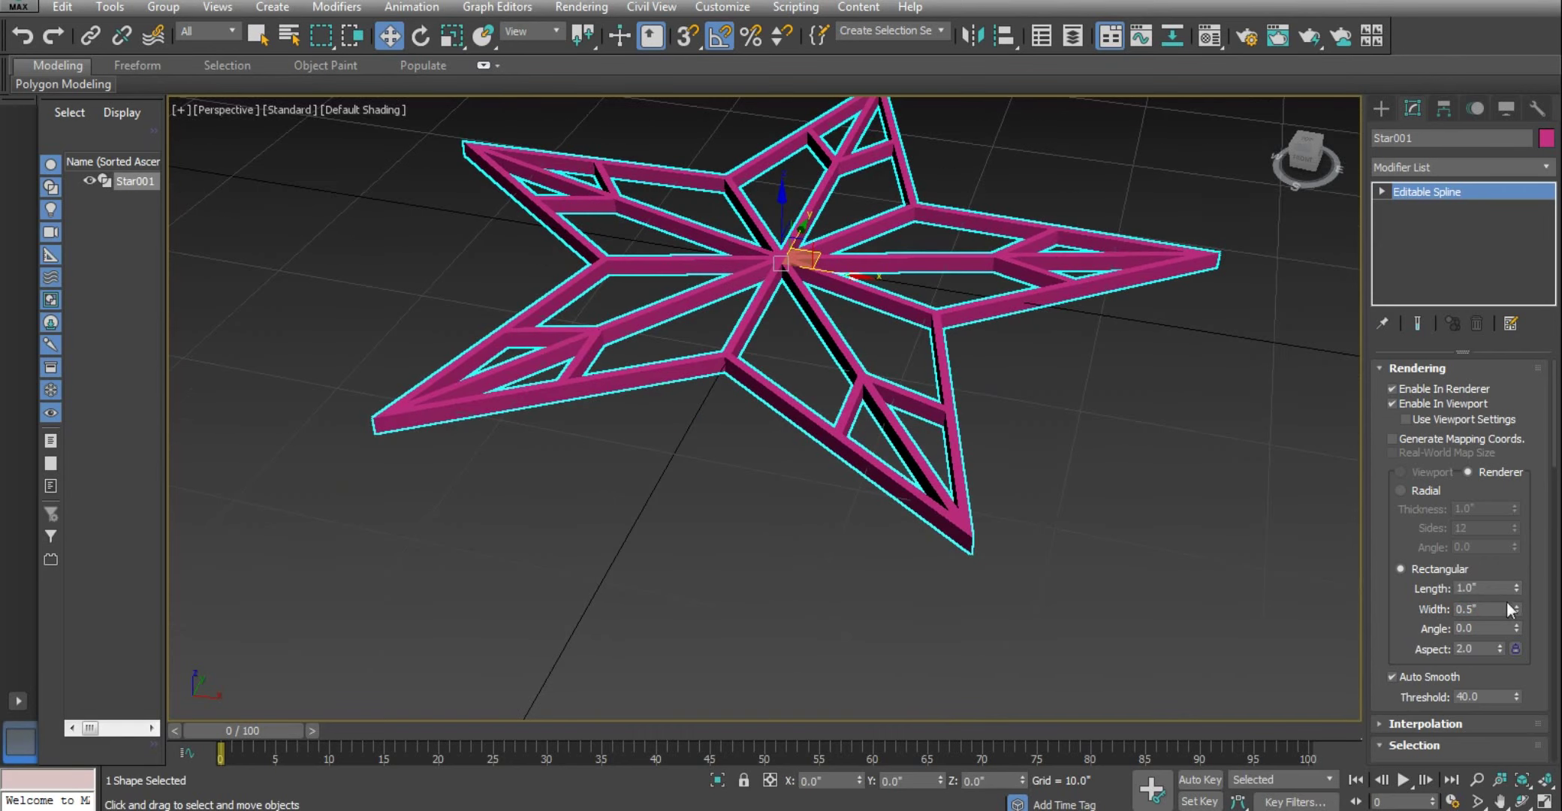
{"action": "left_click_drag", "start_coordinate": [1519, 590], "coordinate": [1493, 587]}
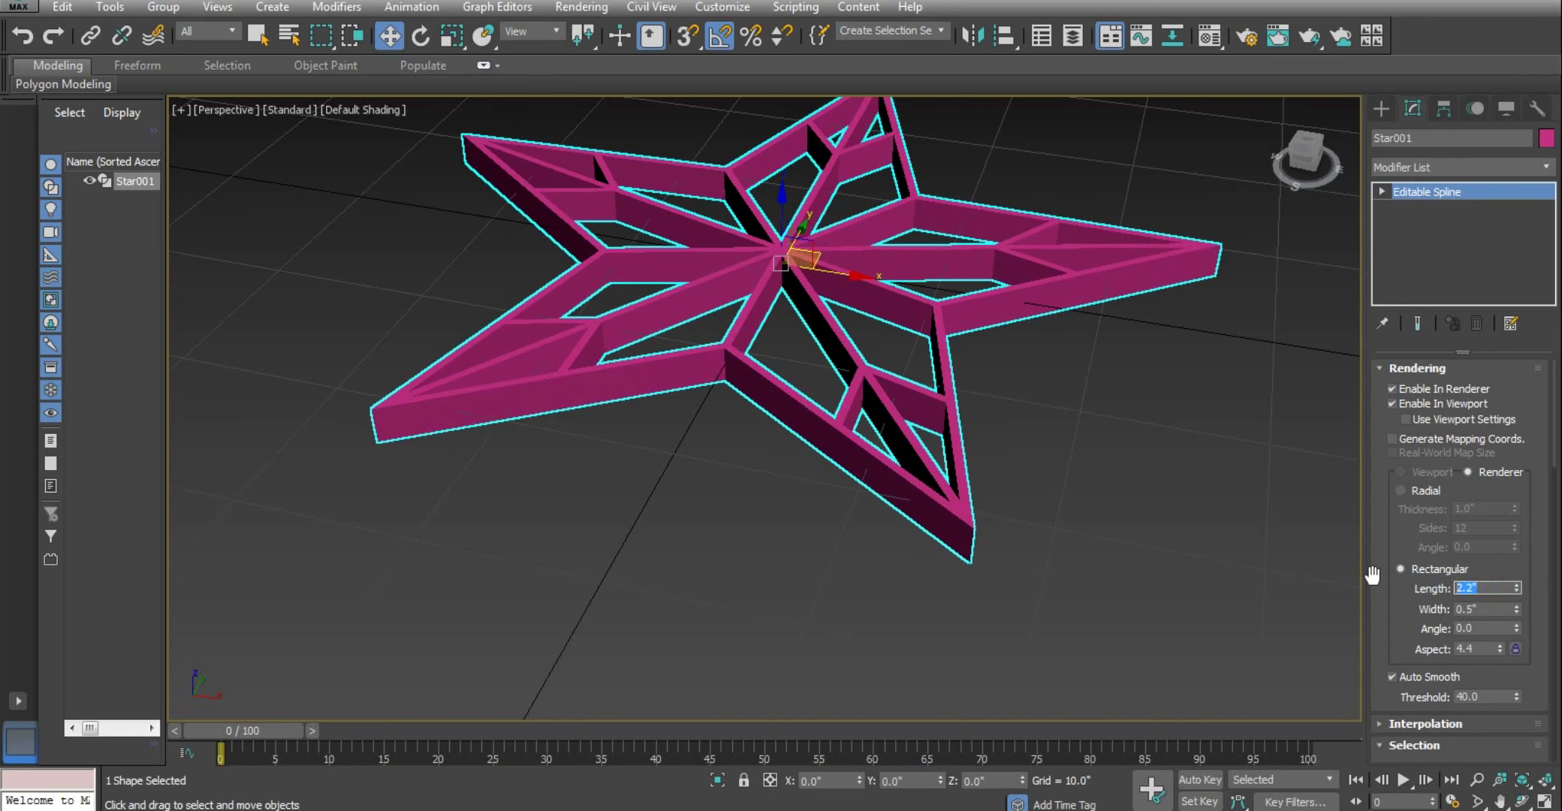
{"action": "type", "text": "0.5"}
{"action": "key", "text": "Return"}
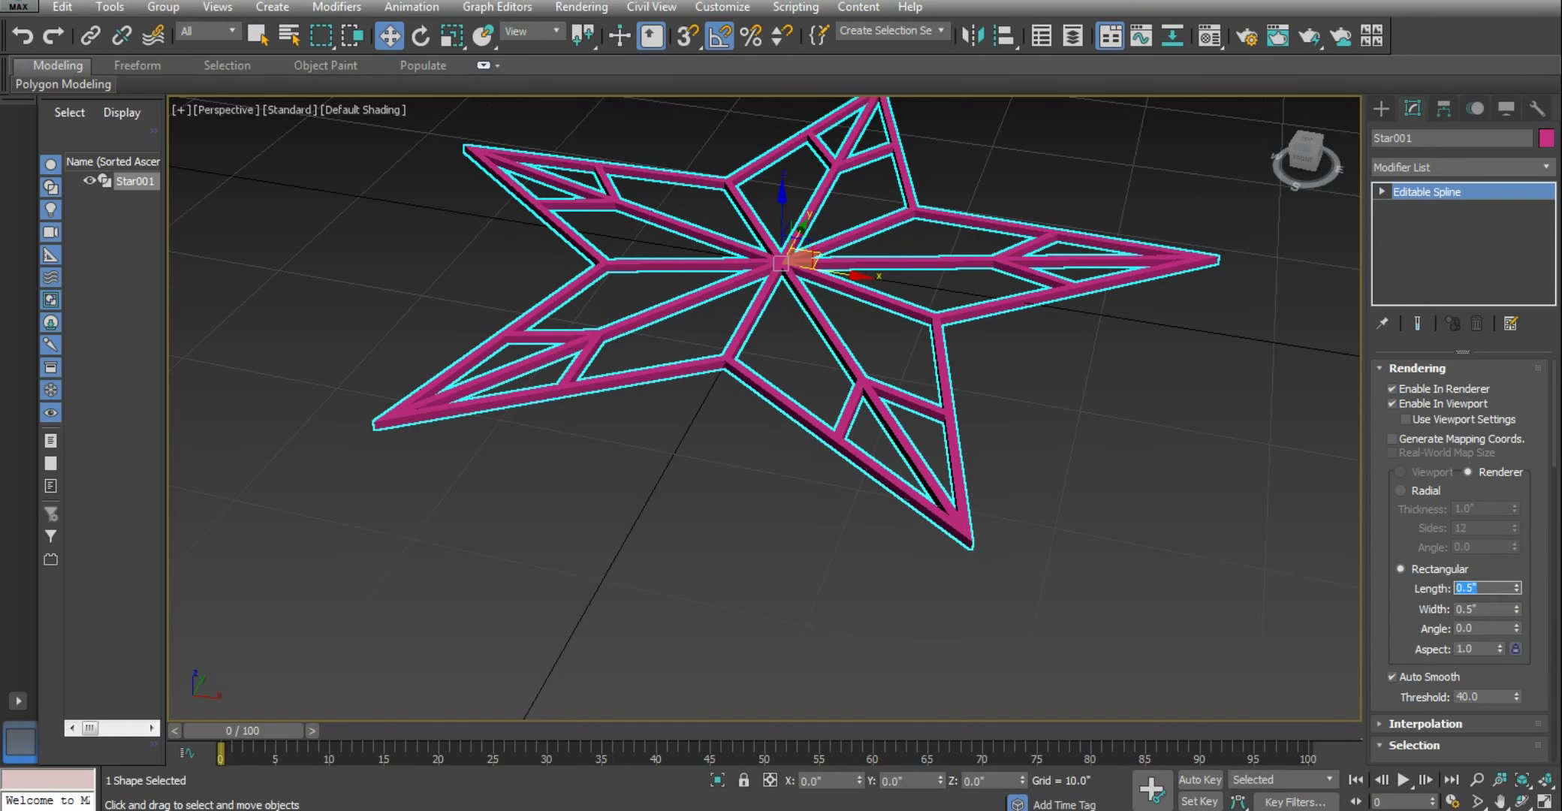
{"action": "key", "text": "Tab"}
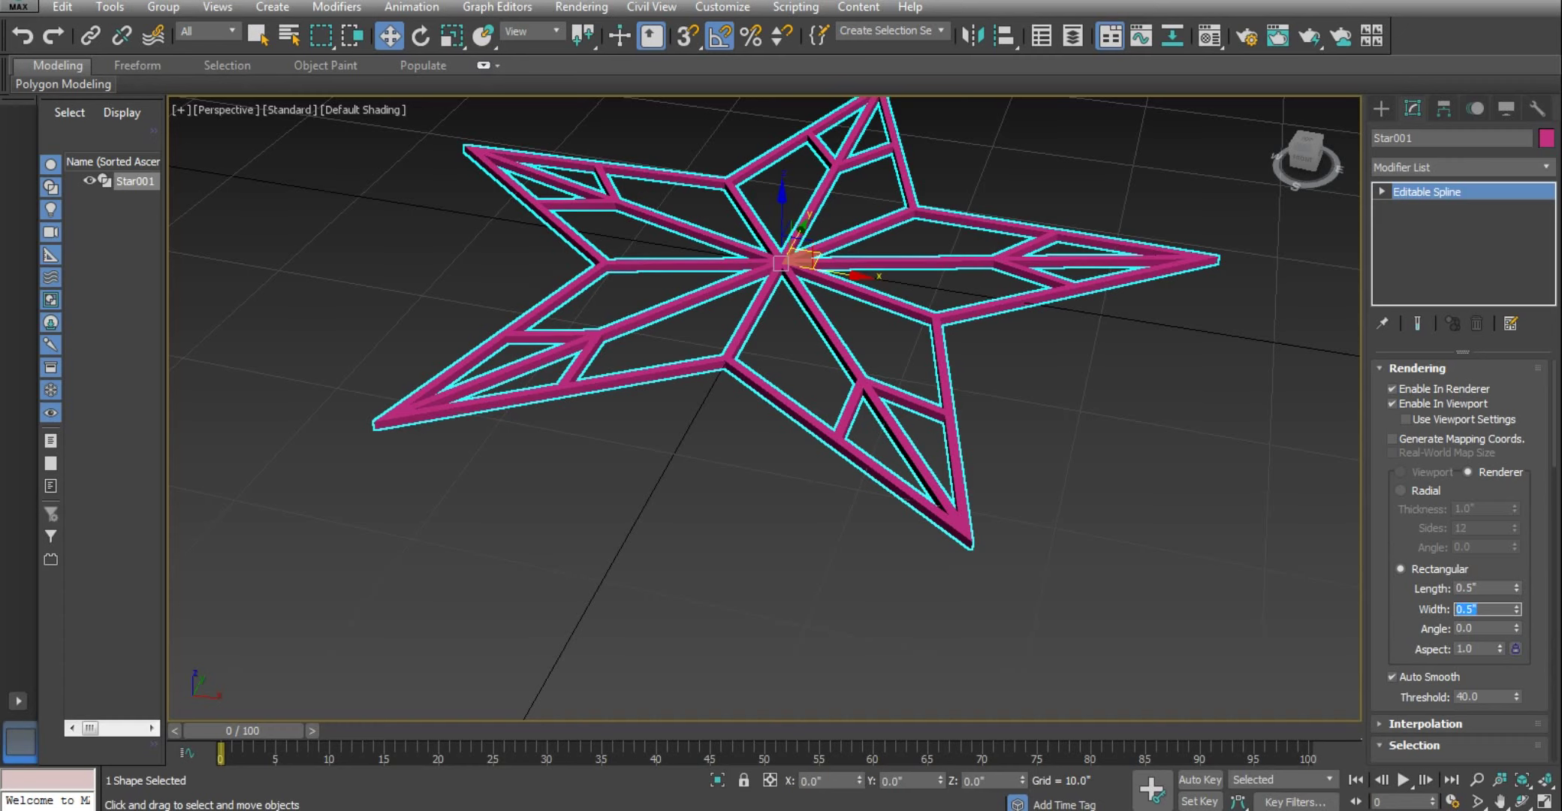
{"action": "type", "text": "1"}
{"action": "key", "text": "Return"}
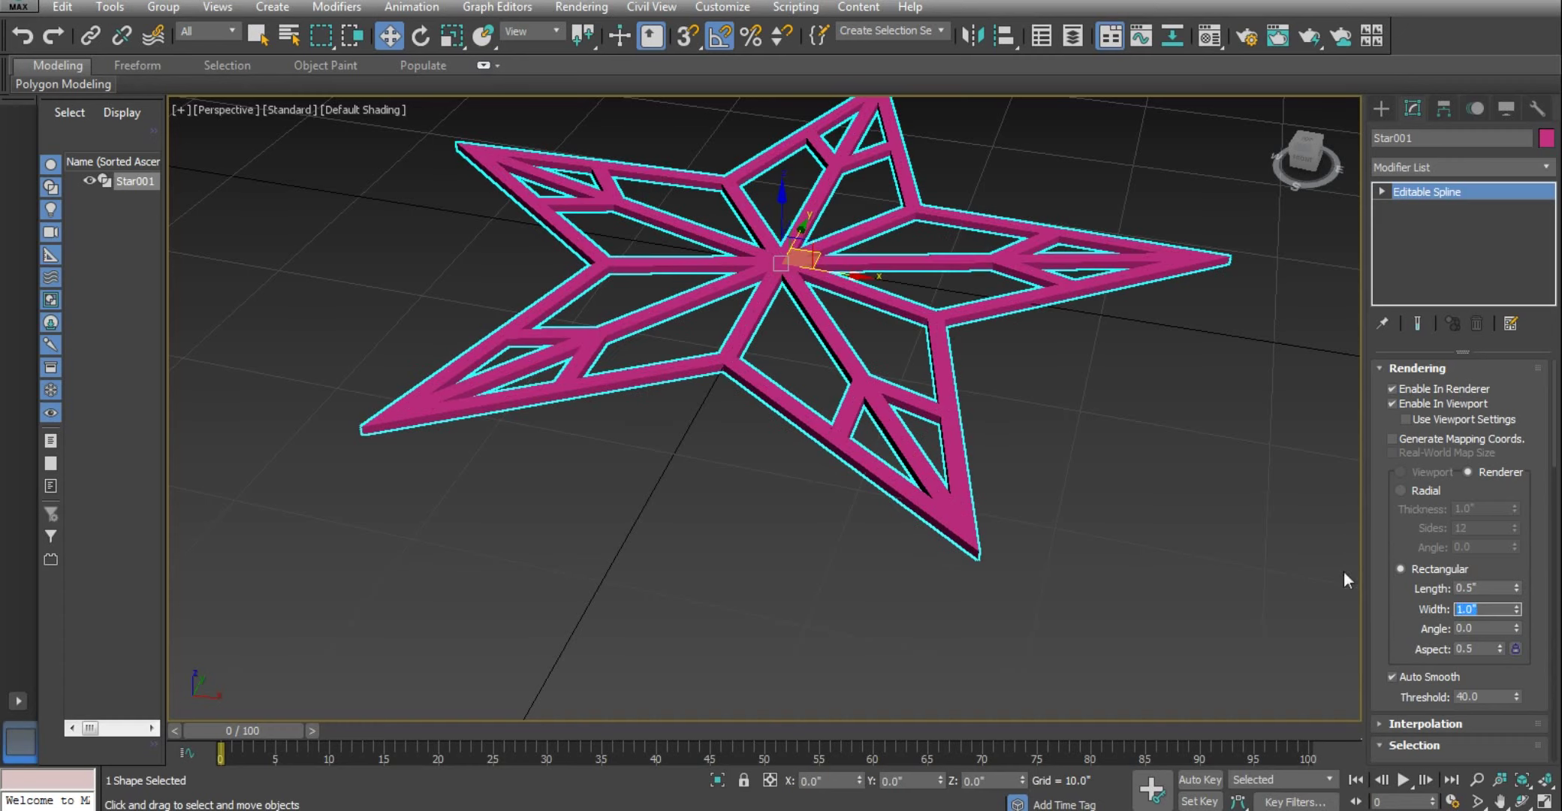
{"action": "mouse_move", "coordinate": [747, 376]}
{"action": "middle_mouse_down", "text": "alt"}
{"action": "mouse_move", "coordinate": [817, 527]}
{"action": "mouse_move", "coordinate": [752, 500]}
{"action": "mouse_move", "coordinate": [749, 471]}
{"action": "middle_mouse_up", "text": "alt"}
{"action": "key", "text": "alt+w"}
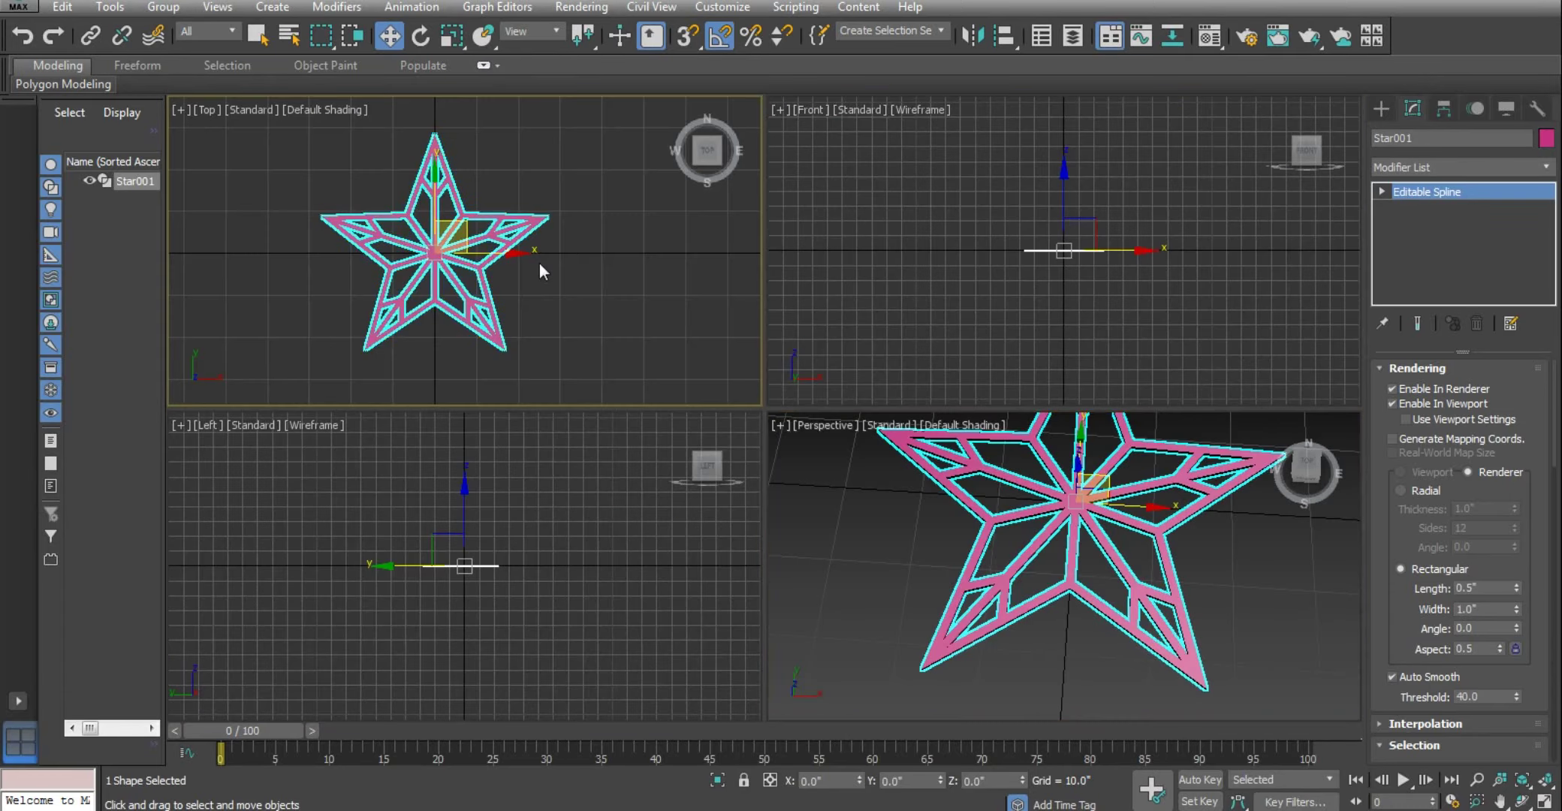
{"action": "key", "text": "alt+w"}
Deselect the star and minimize the gold star tree topper reference photo
{"action": "left_click", "coordinate": [999, 334]}
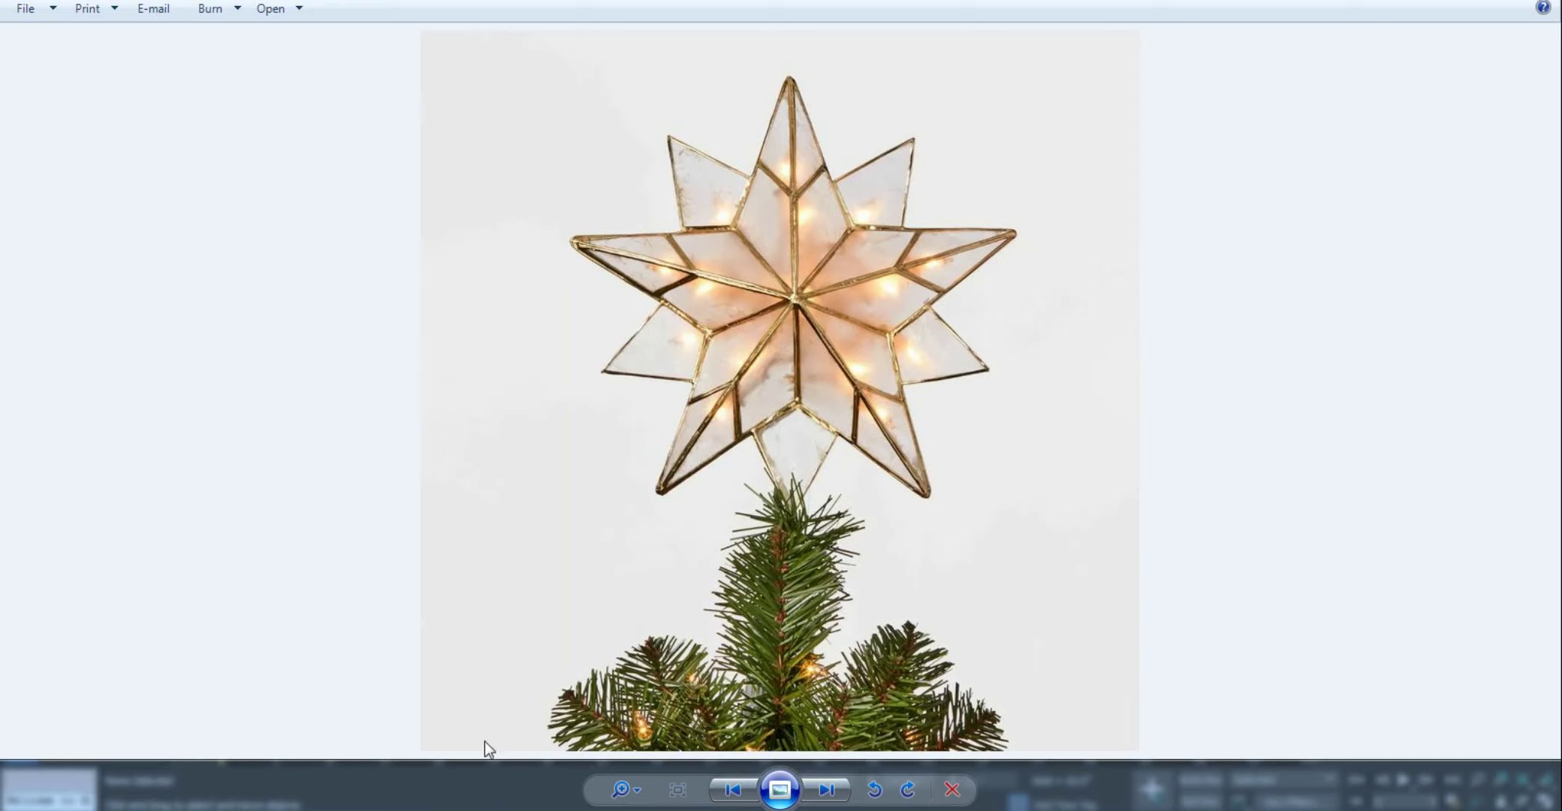
{"action": "left_click", "coordinate": [268, 808]}
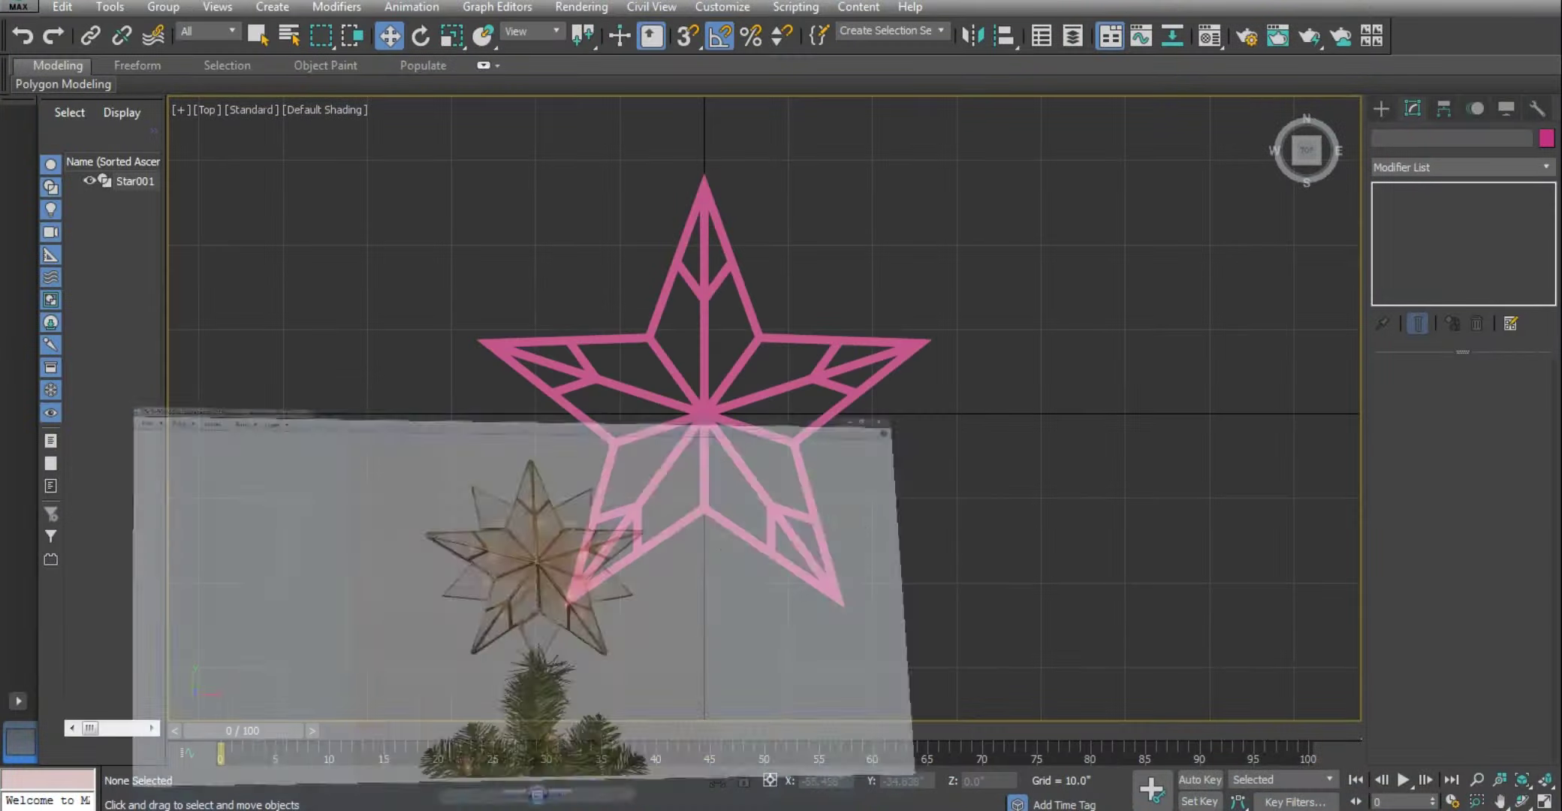
Turn off Enable In Viewport on Star001 and pick its outer outline at Spline level
{"action": "left_click", "coordinate": [761, 350]}
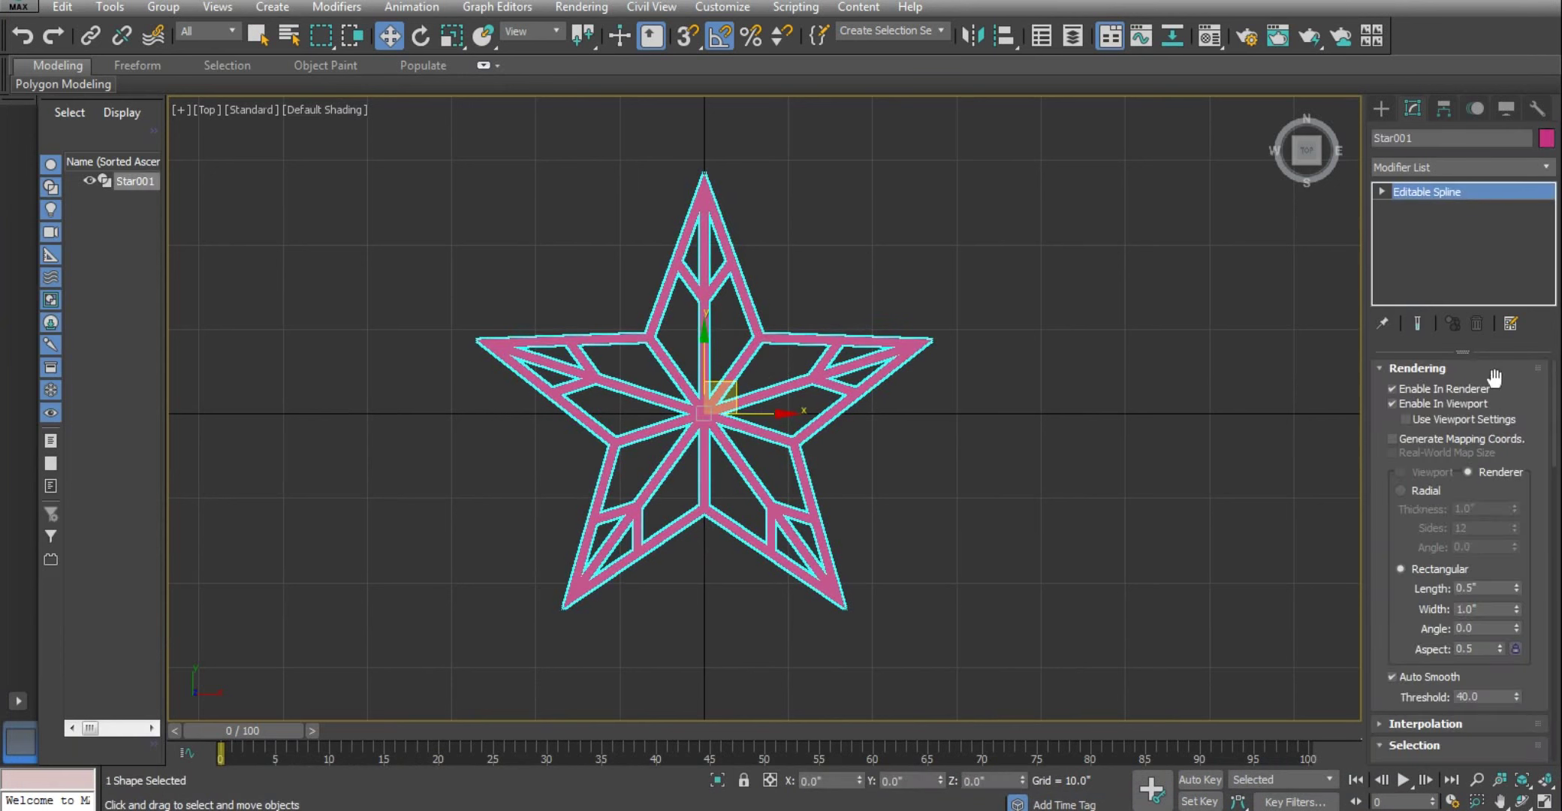
{"action": "left_click", "coordinate": [1408, 403]}
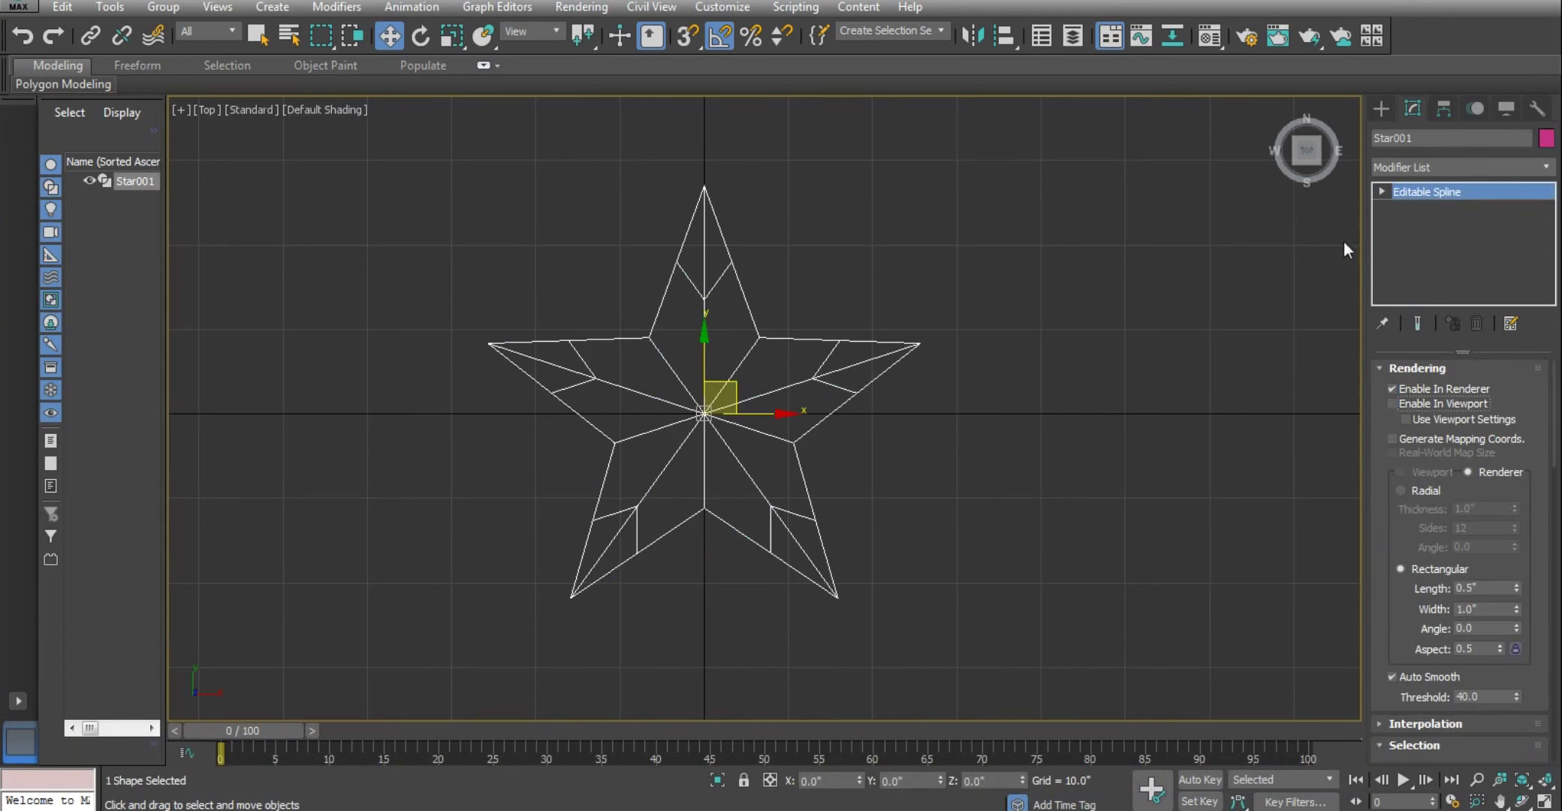
{"action": "left_click", "coordinate": [1389, 190]}
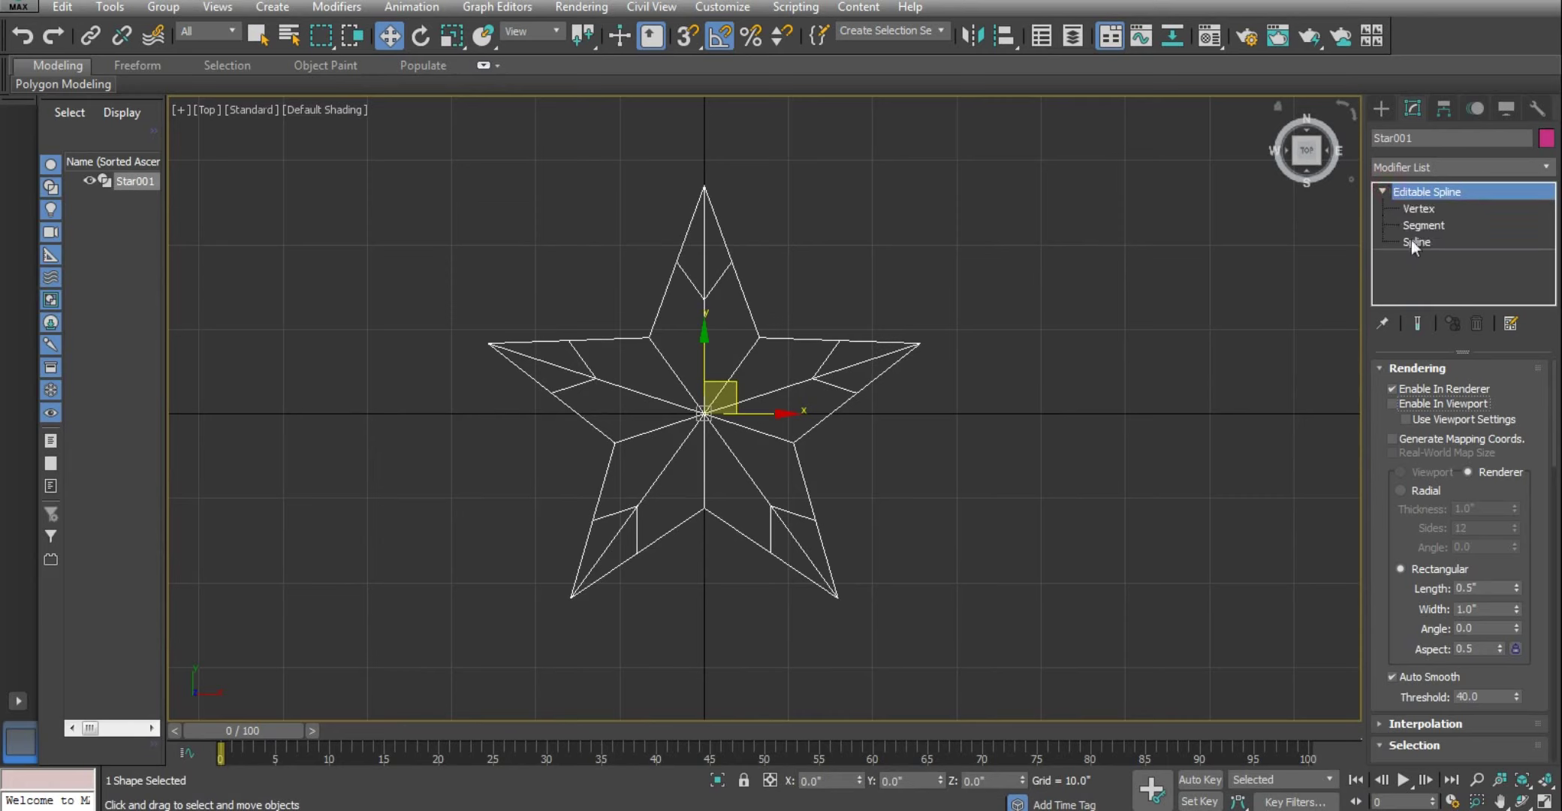
{"action": "left_click", "coordinate": [1417, 242]}
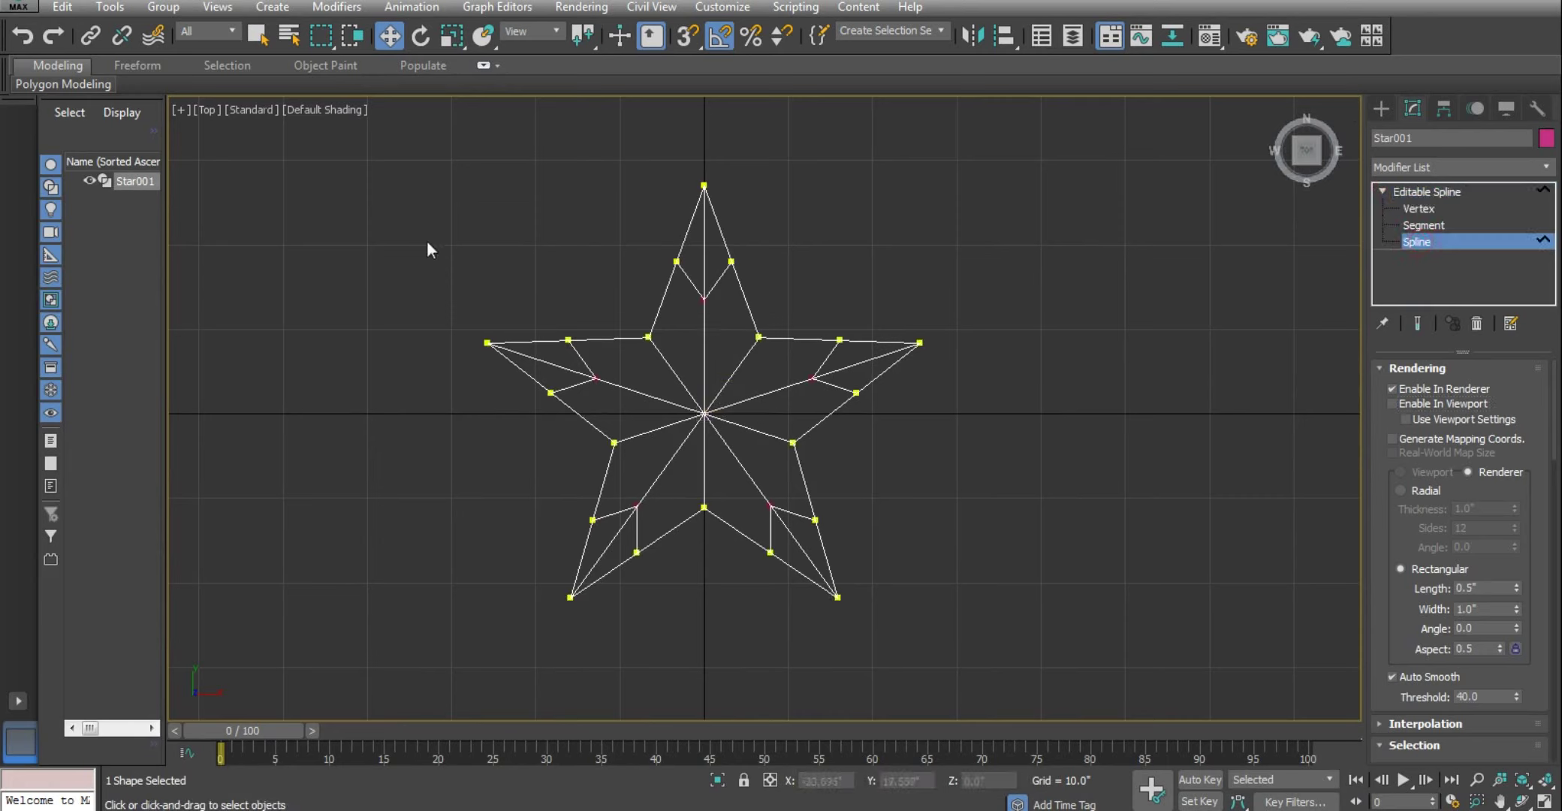
{"action": "left_click", "coordinate": [735, 279]}
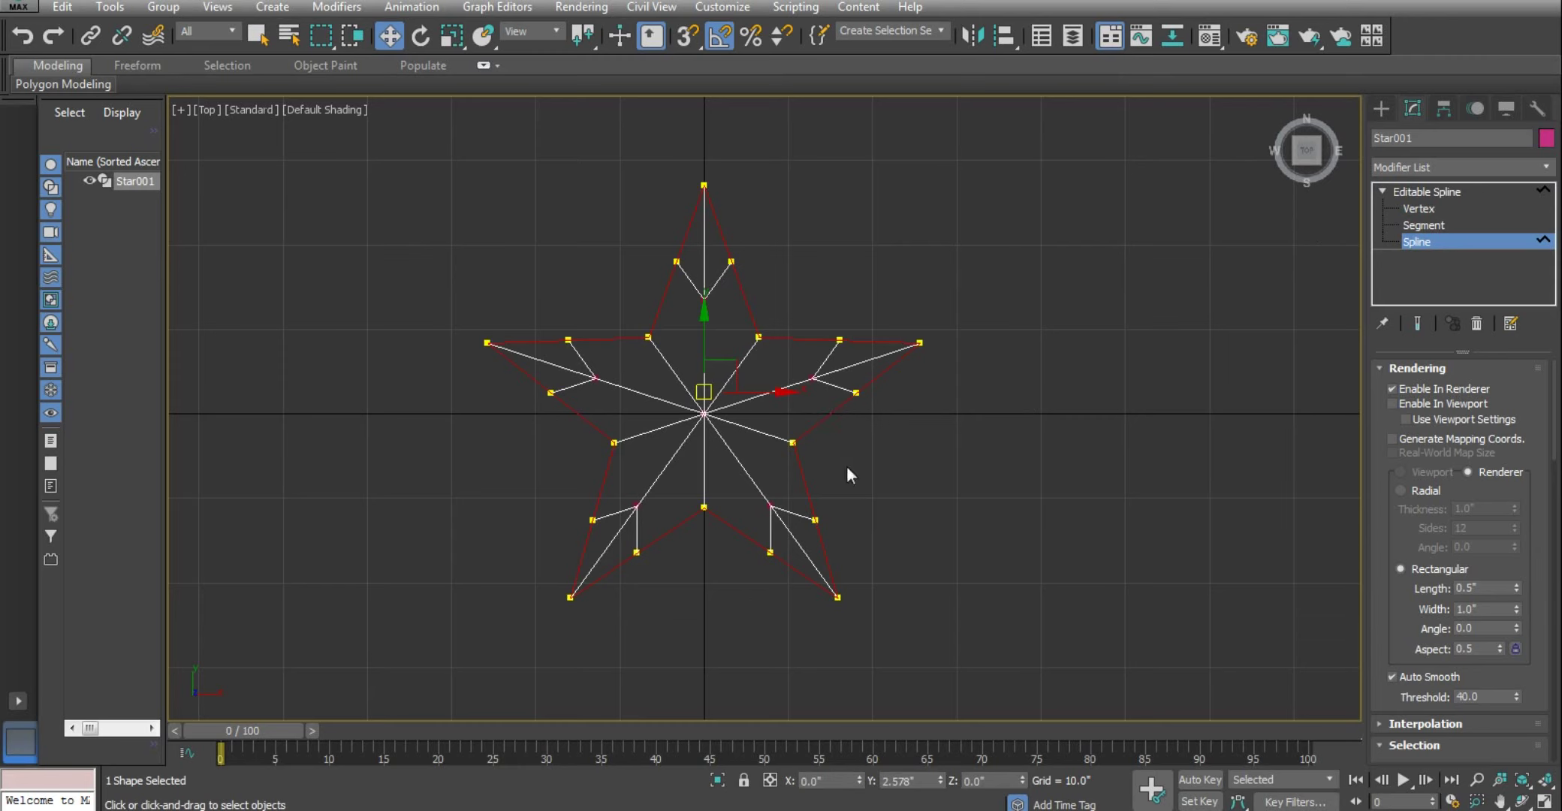
Move the outer outline aside and Detach it as Shape001, then exit sub-object mode
{"action": "left_click_drag", "start_coordinate": [784, 391], "coordinate": [1112, 417], "text": "shift"}
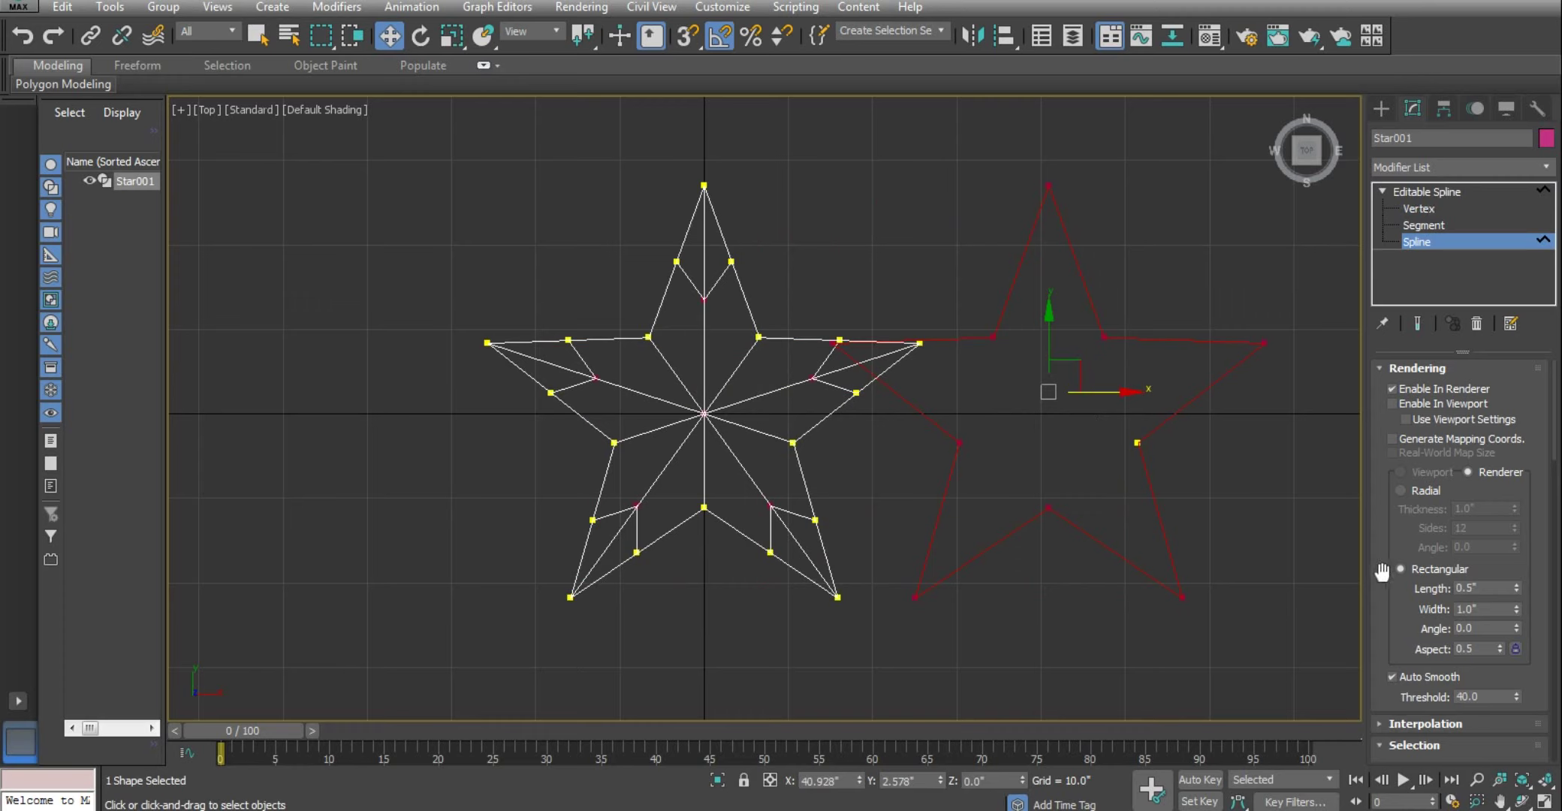
{"action": "scroll", "coordinate": [1378, 571], "scroll_direction": "down", "scroll_amount": 3}
{"action": "scroll", "coordinate": [1373, 472], "scroll_direction": "down", "scroll_amount": 3}
{"action": "scroll", "coordinate": [1373, 472], "scroll_direction": "down", "scroll_amount": 3}
{"action": "scroll", "coordinate": [1371, 471], "scroll_direction": "down", "scroll_amount": 2}
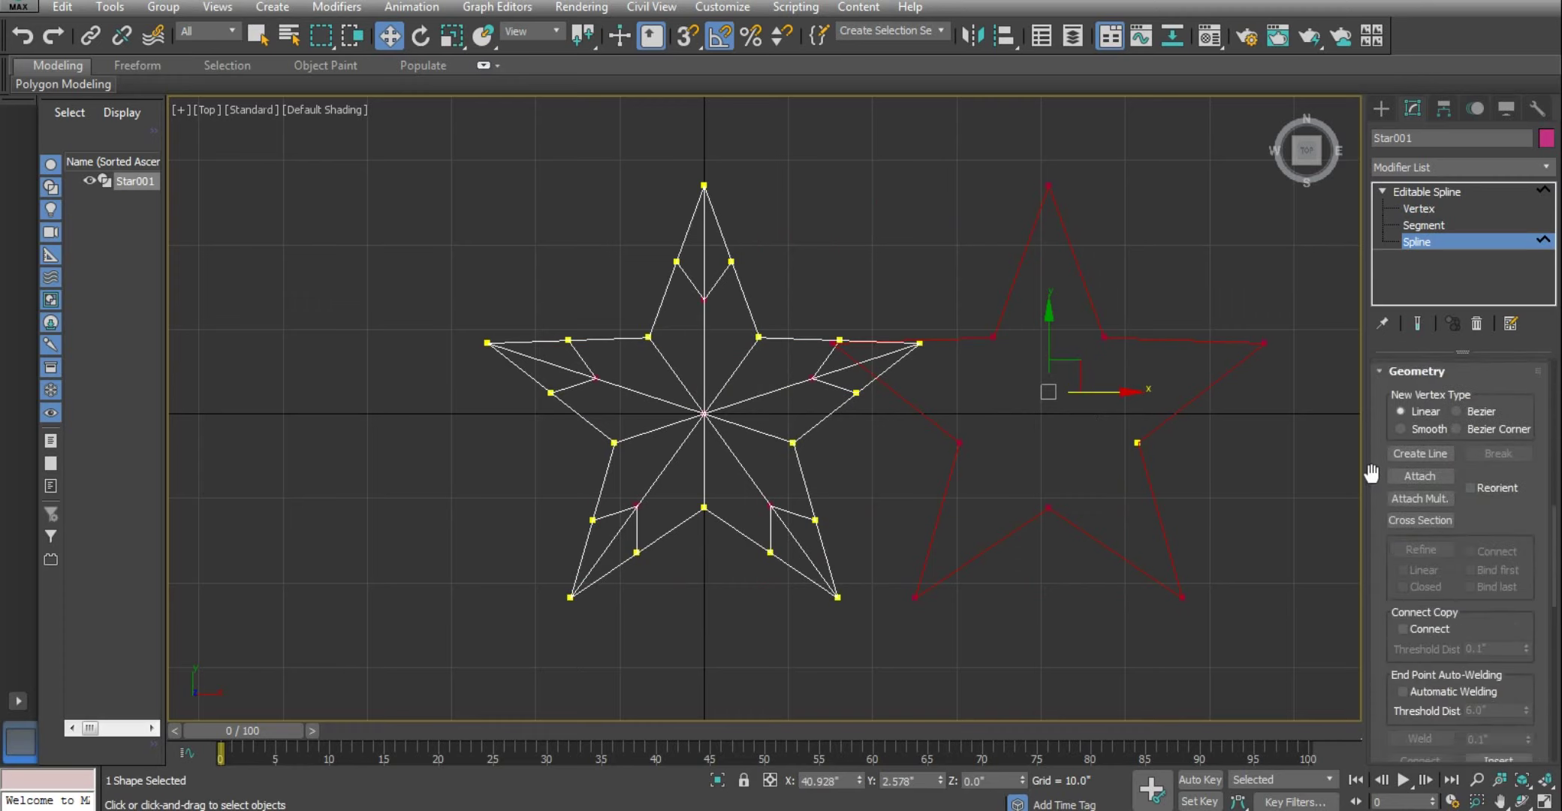
{"action": "scroll", "coordinate": [1371, 471], "scroll_direction": "down", "scroll_amount": 2}
{"action": "scroll", "coordinate": [1371, 472], "scroll_direction": "down", "scroll_amount": 2}
{"action": "scroll", "coordinate": [1376, 548], "scroll_direction": "down", "scroll_amount": 2}
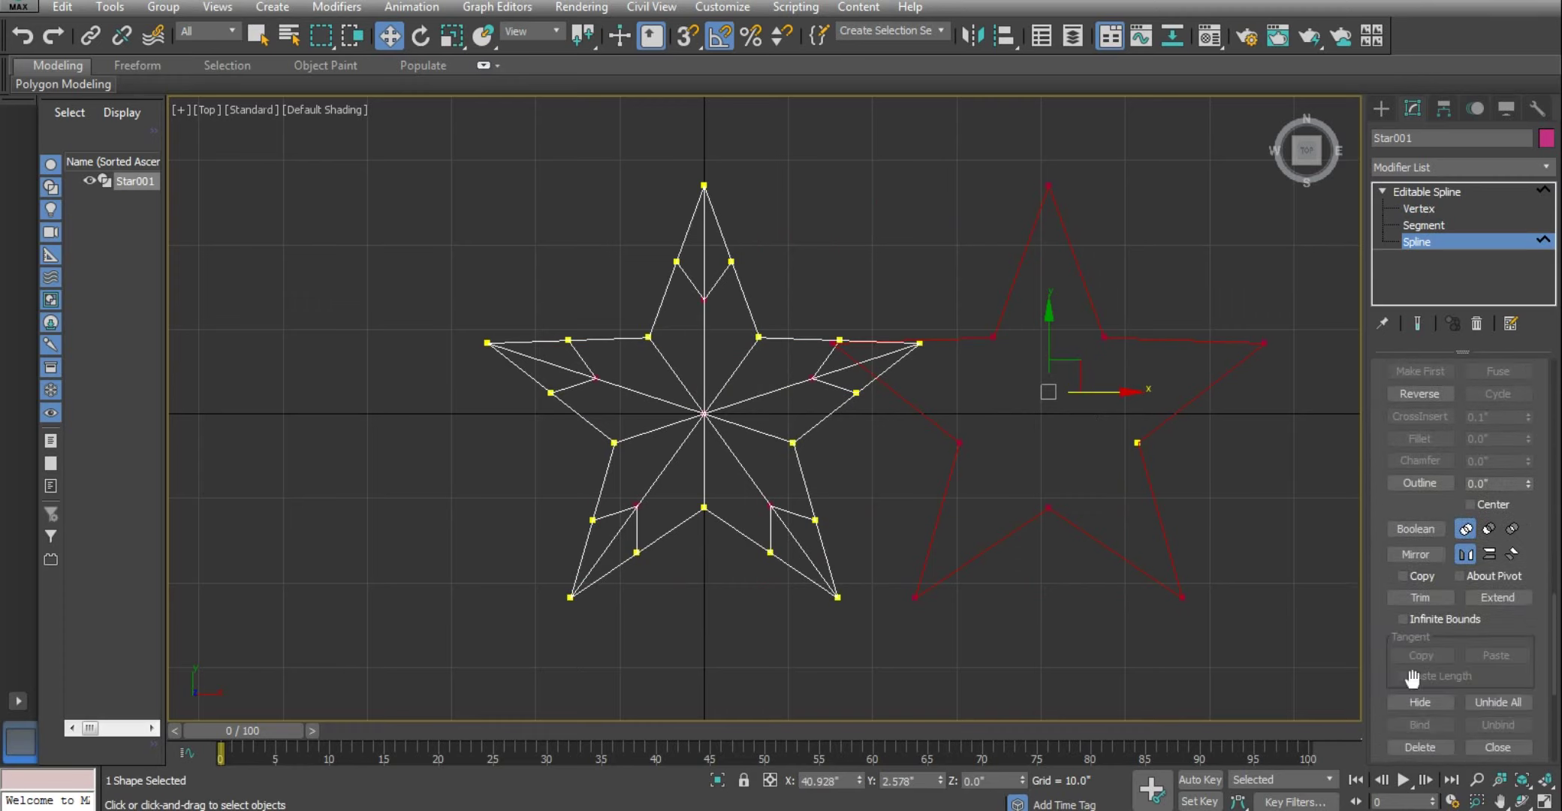
{"action": "scroll", "coordinate": [1446, 710], "scroll_direction": "down", "scroll_amount": 2}
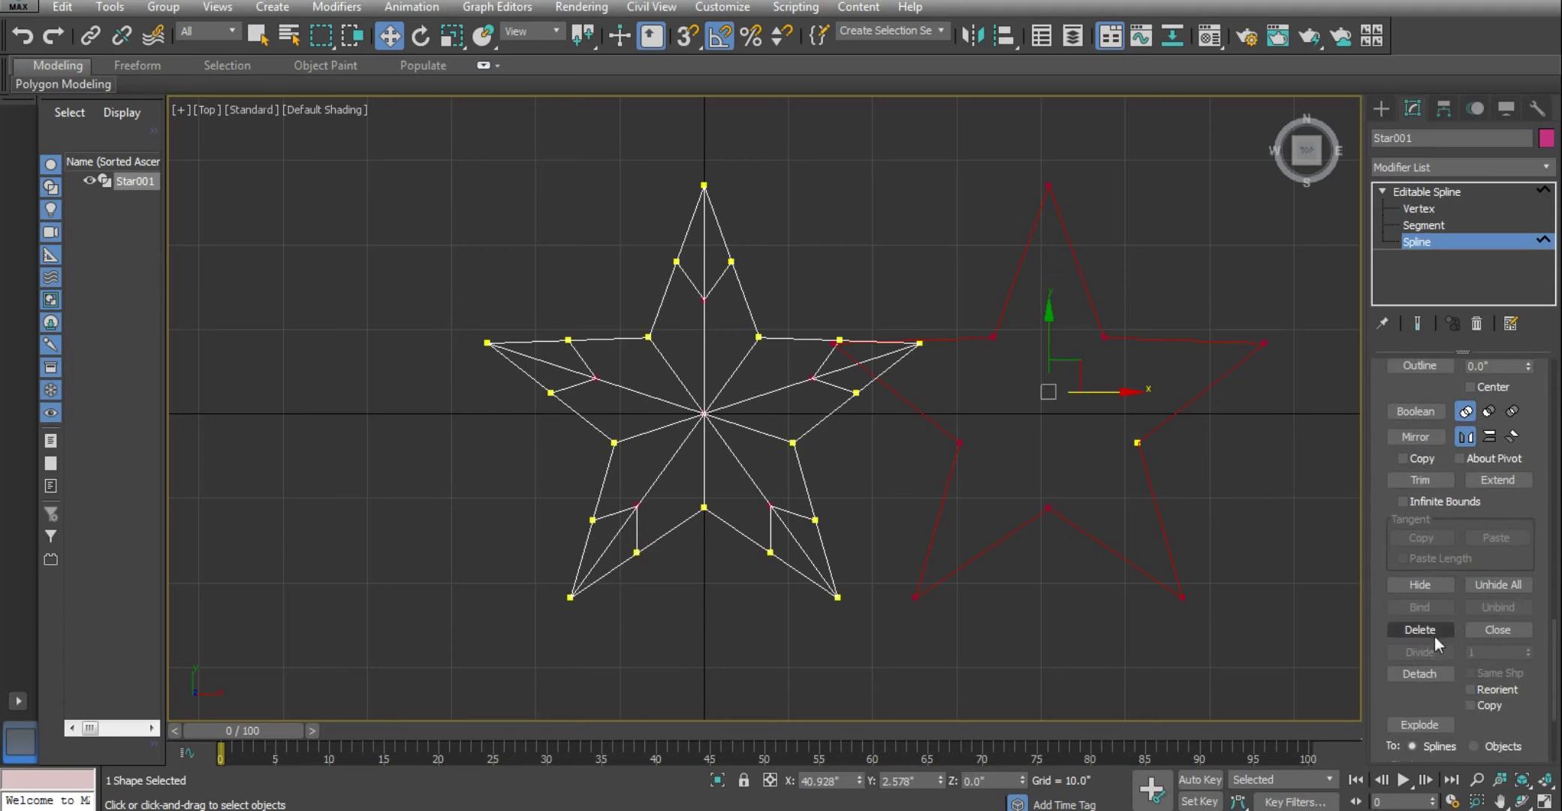
{"action": "left_click", "coordinate": [1432, 672]}
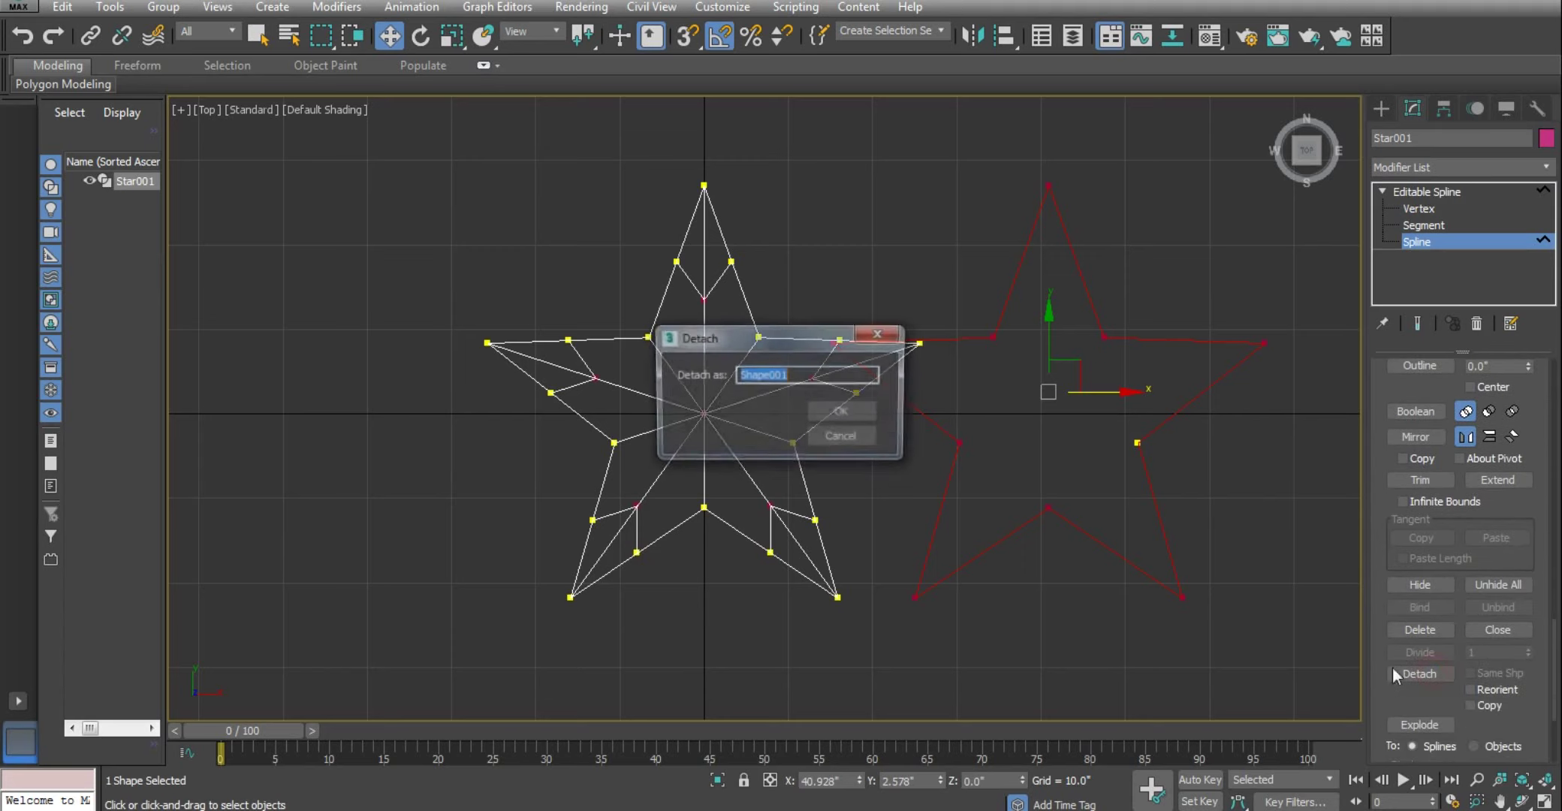
{"action": "left_click", "coordinate": [863, 412]}
{"action": "left_click", "coordinate": [1465, 192]}
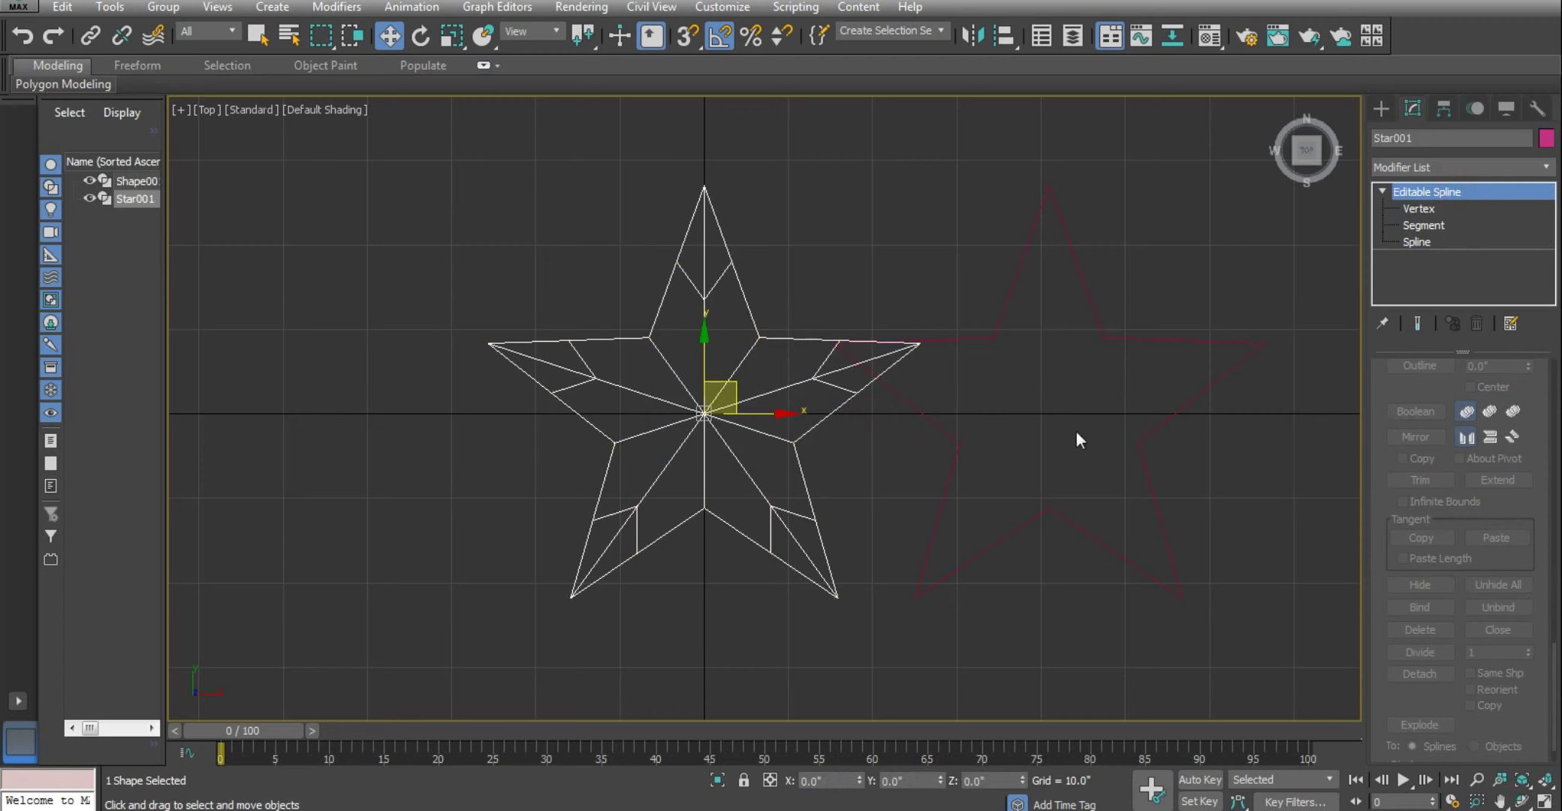
Centre Shape001's pivot with Affect Pivot Only and Center to Object
{"action": "left_click", "coordinate": [1006, 339]}
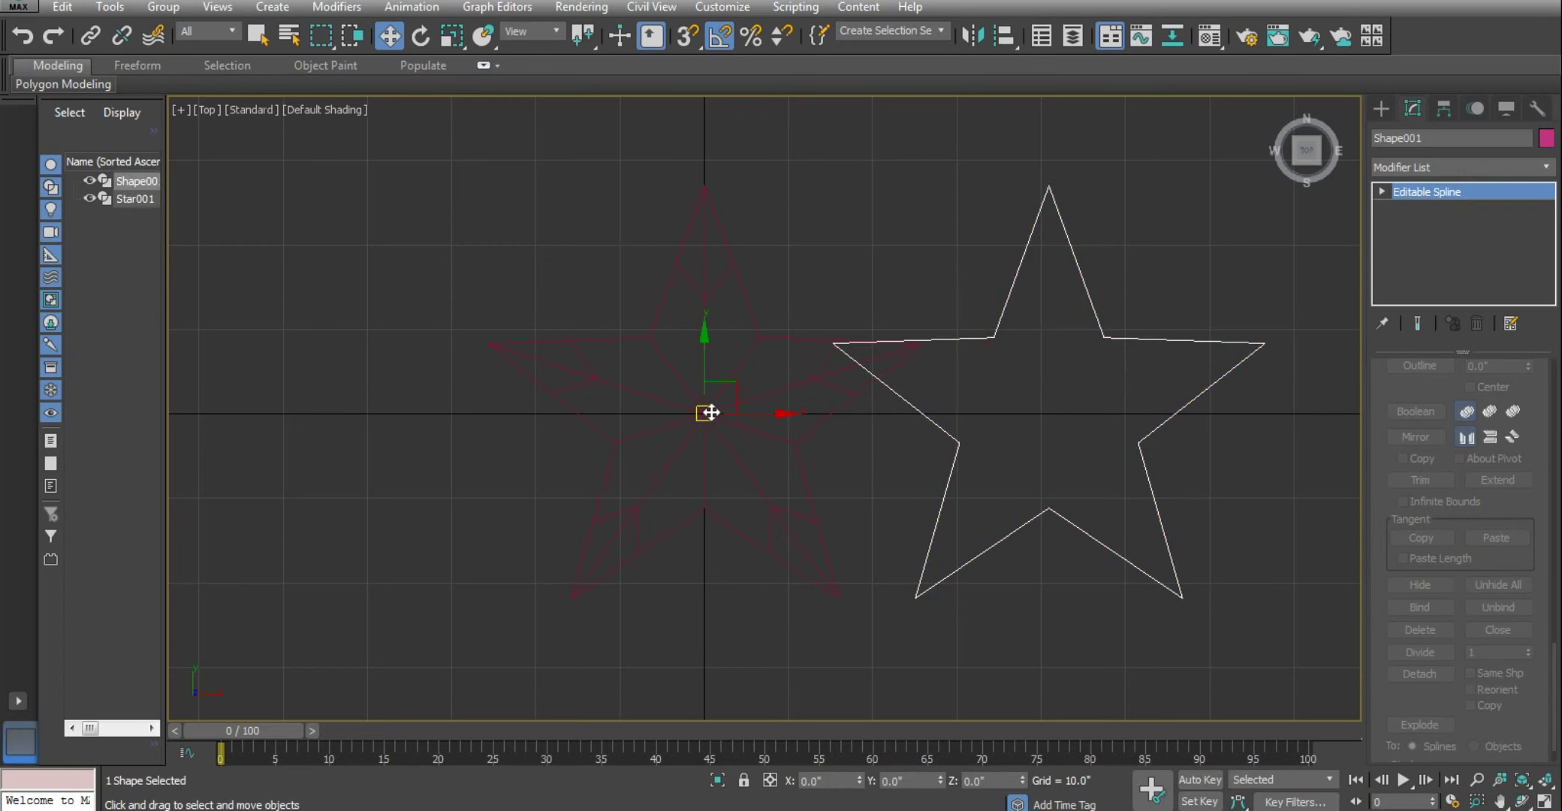
{"action": "left_click", "coordinate": [1443, 110]}
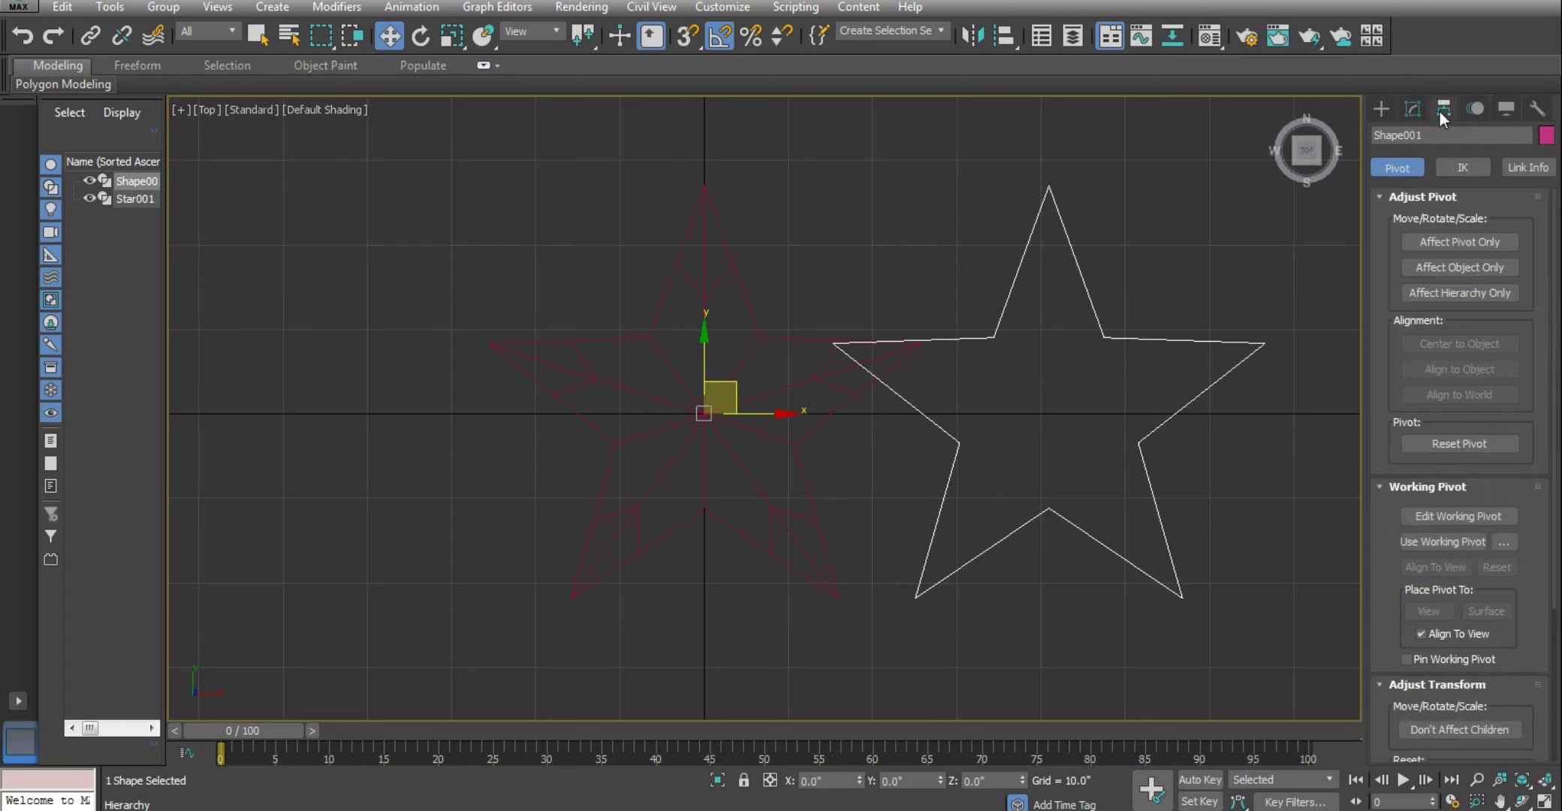
{"action": "left_click", "coordinate": [1466, 246]}
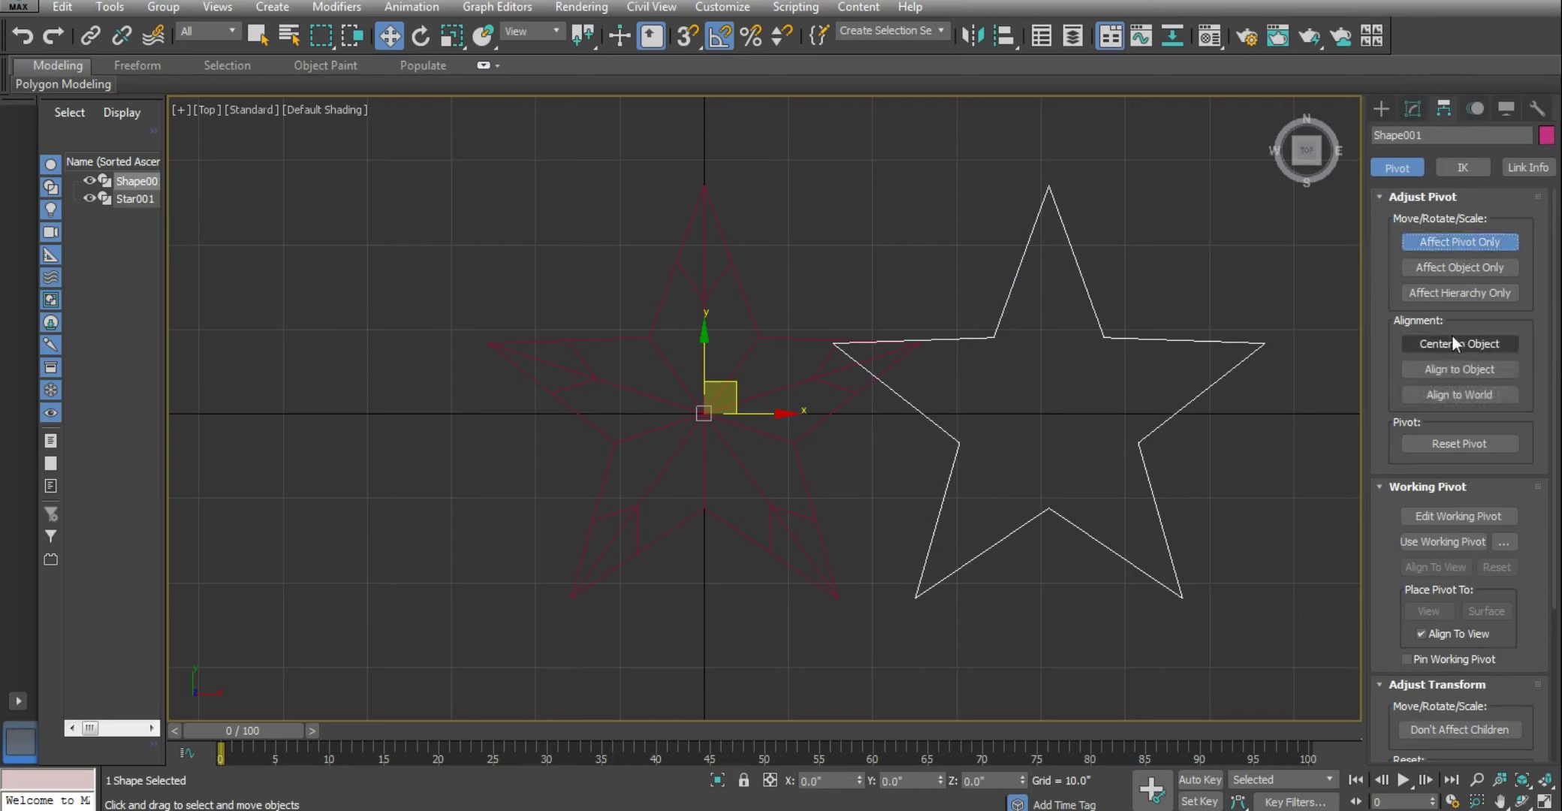
{"action": "left_click", "coordinate": [1450, 340]}
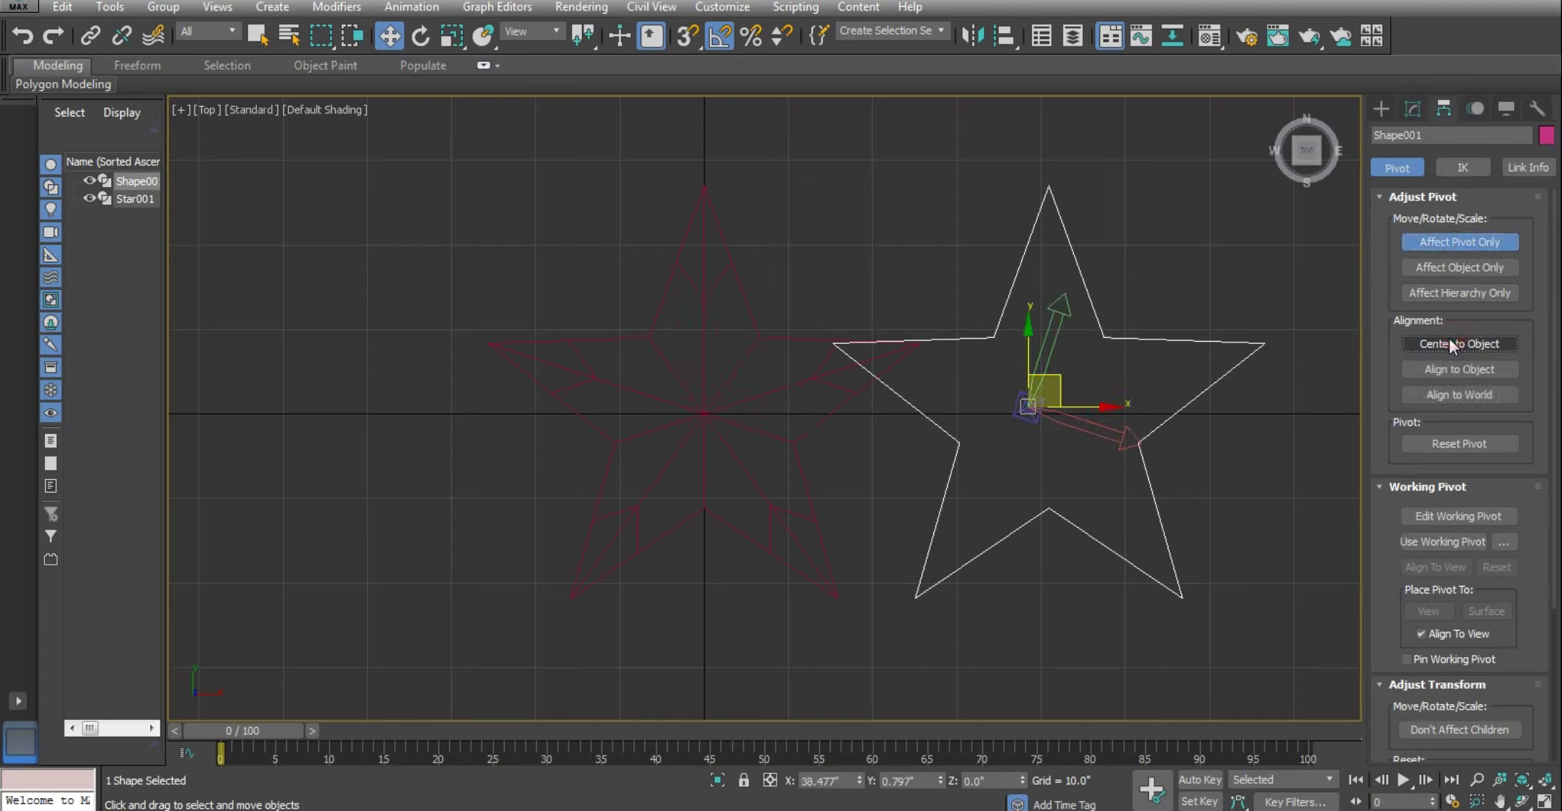
Review Shape001's Editable Spline segment level, then go back to the Create panel
{"action": "left_click", "coordinate": [1381, 105]}
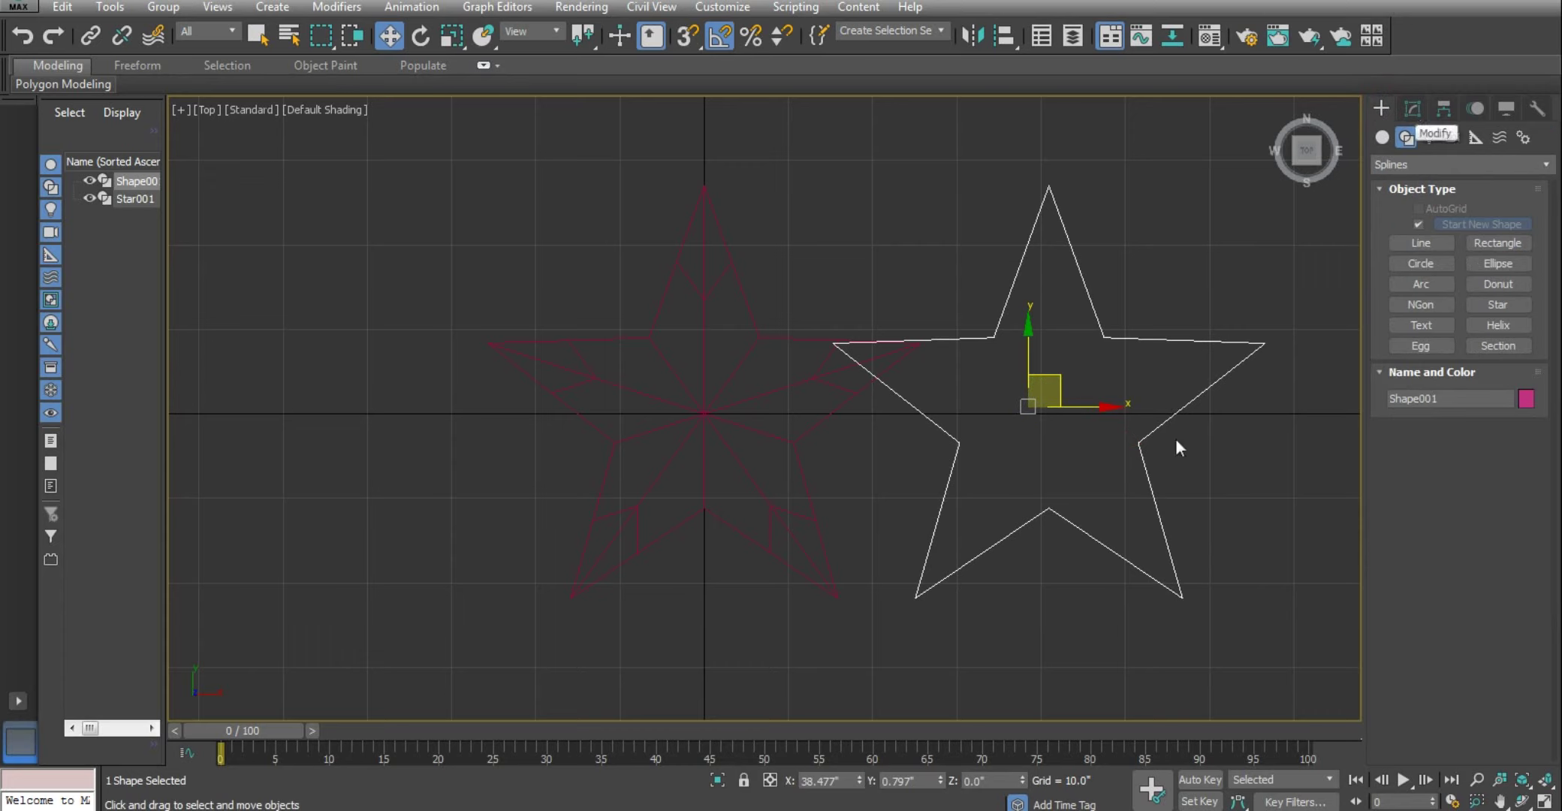
{"action": "left_click", "coordinate": [1410, 108]}
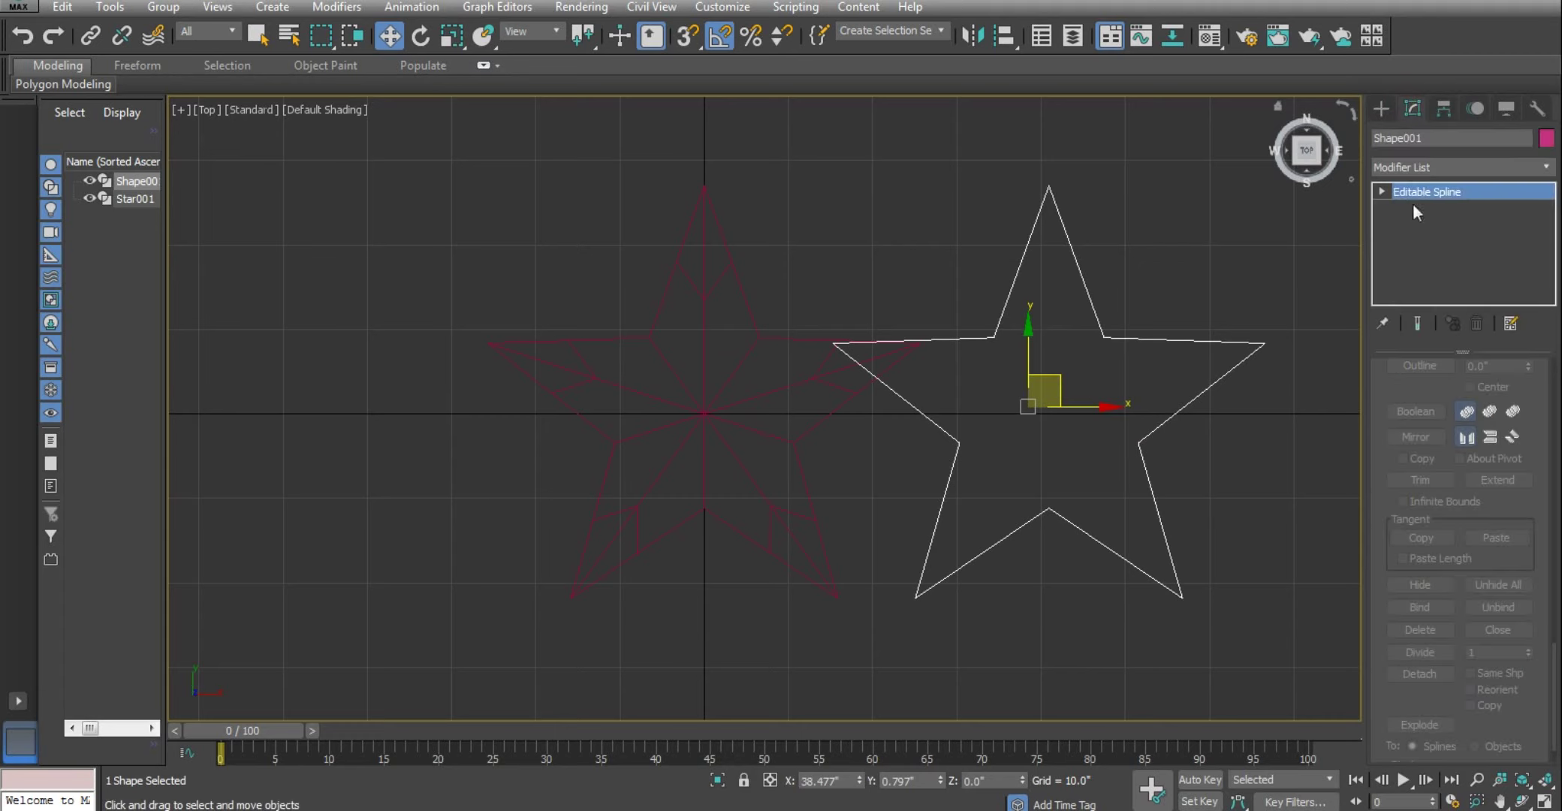
{"action": "left_click", "coordinate": [1380, 193]}
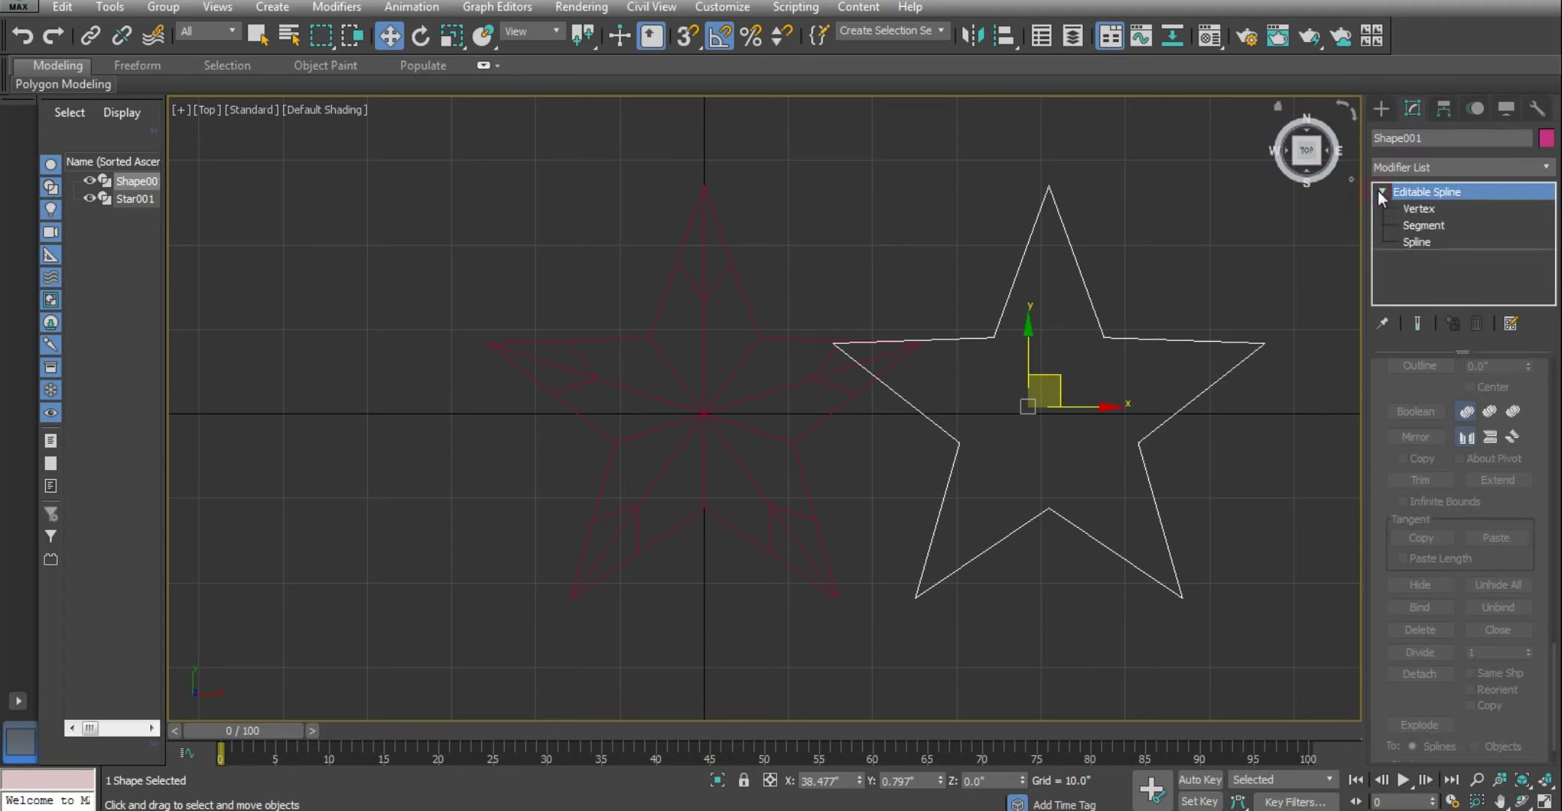
{"action": "left_click", "coordinate": [1421, 226]}
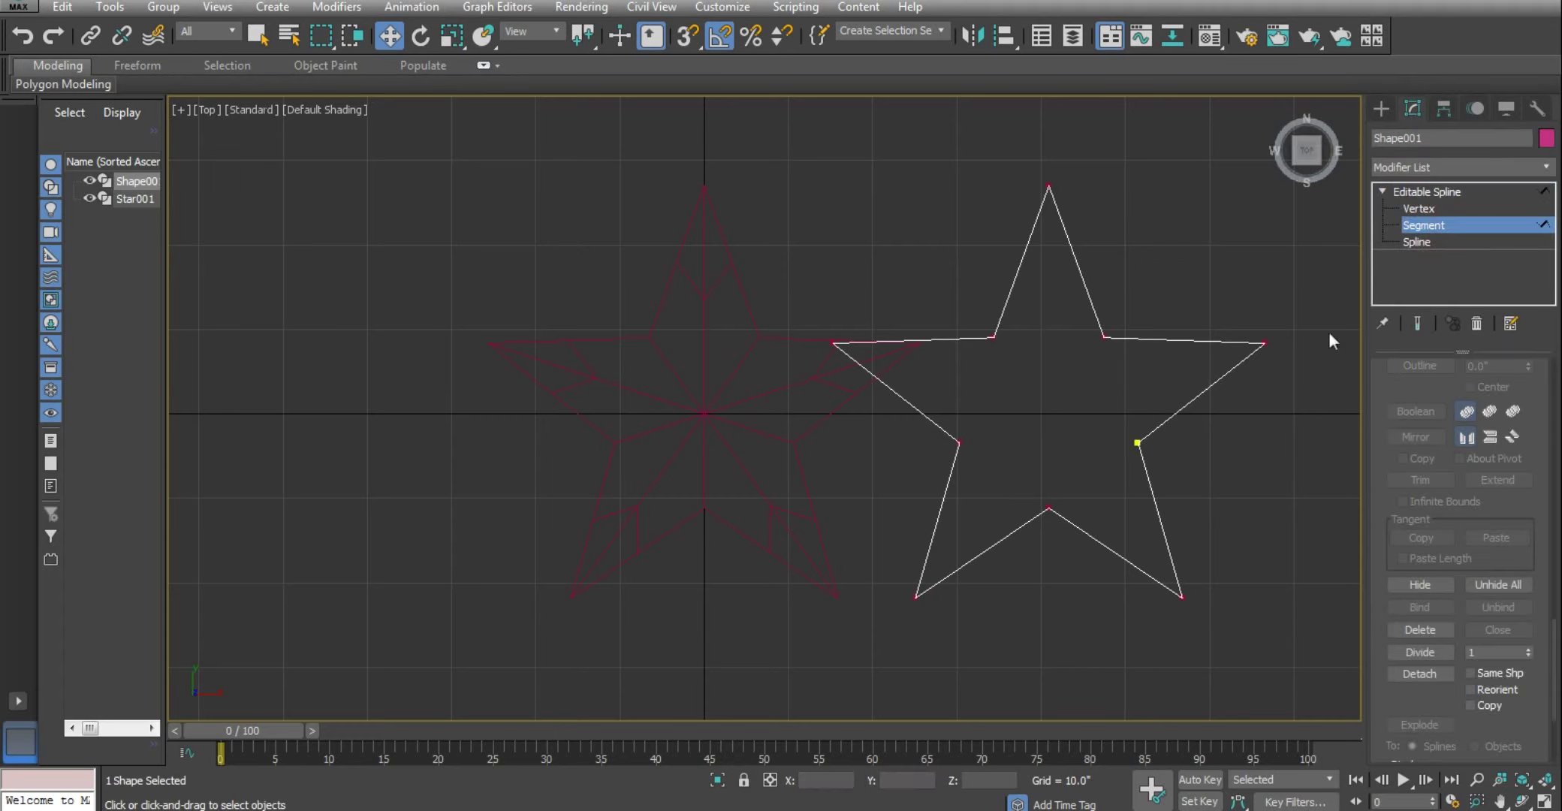
{"action": "left_click", "coordinate": [1436, 194]}
{"action": "left_click", "coordinate": [1385, 106]}
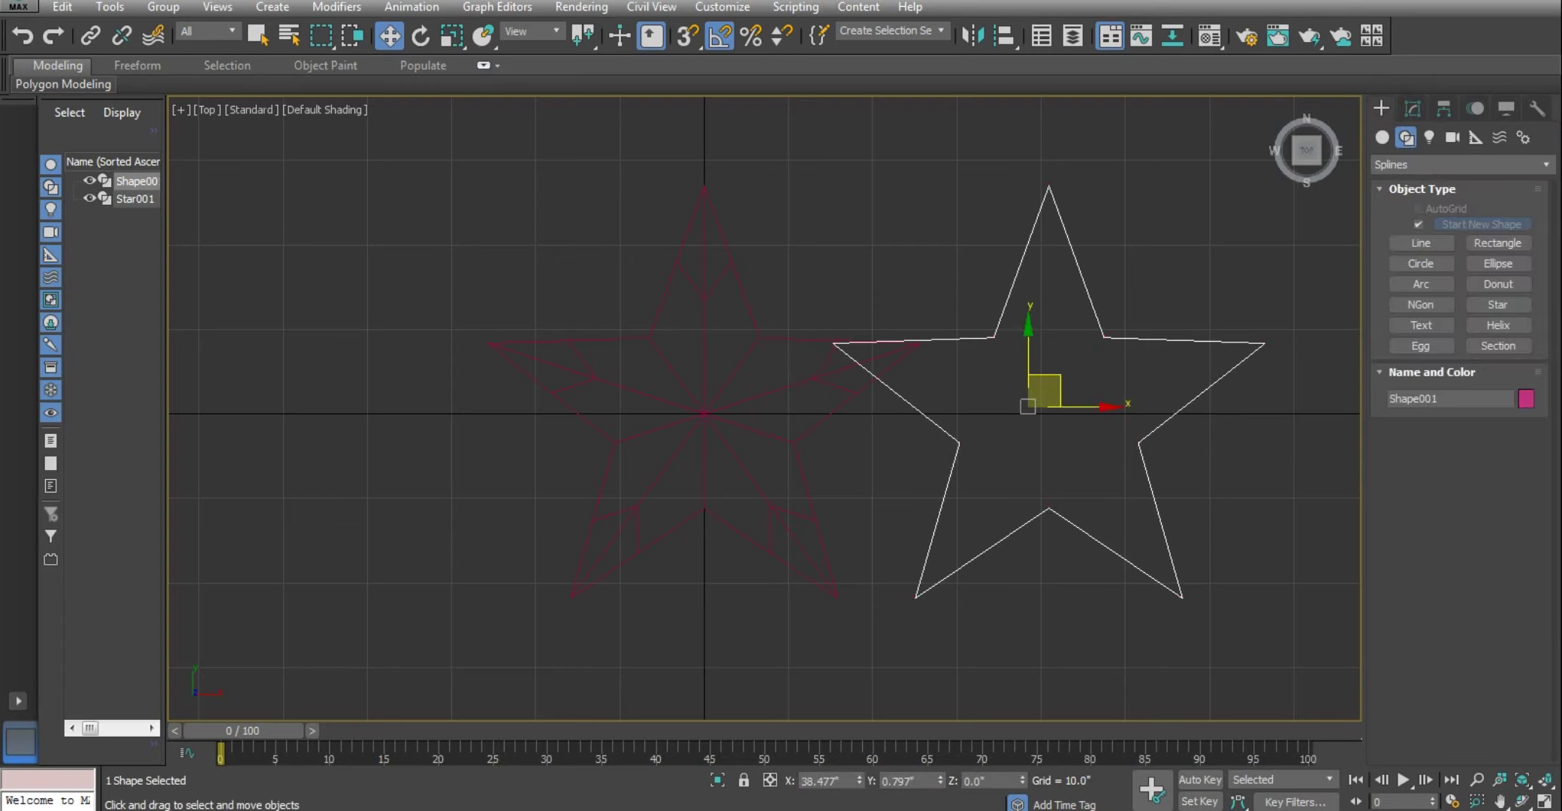
Zero the star outline's X and Y position so it sits at the origin over Star001
{"action": "right_click", "coordinate": [859, 781]}
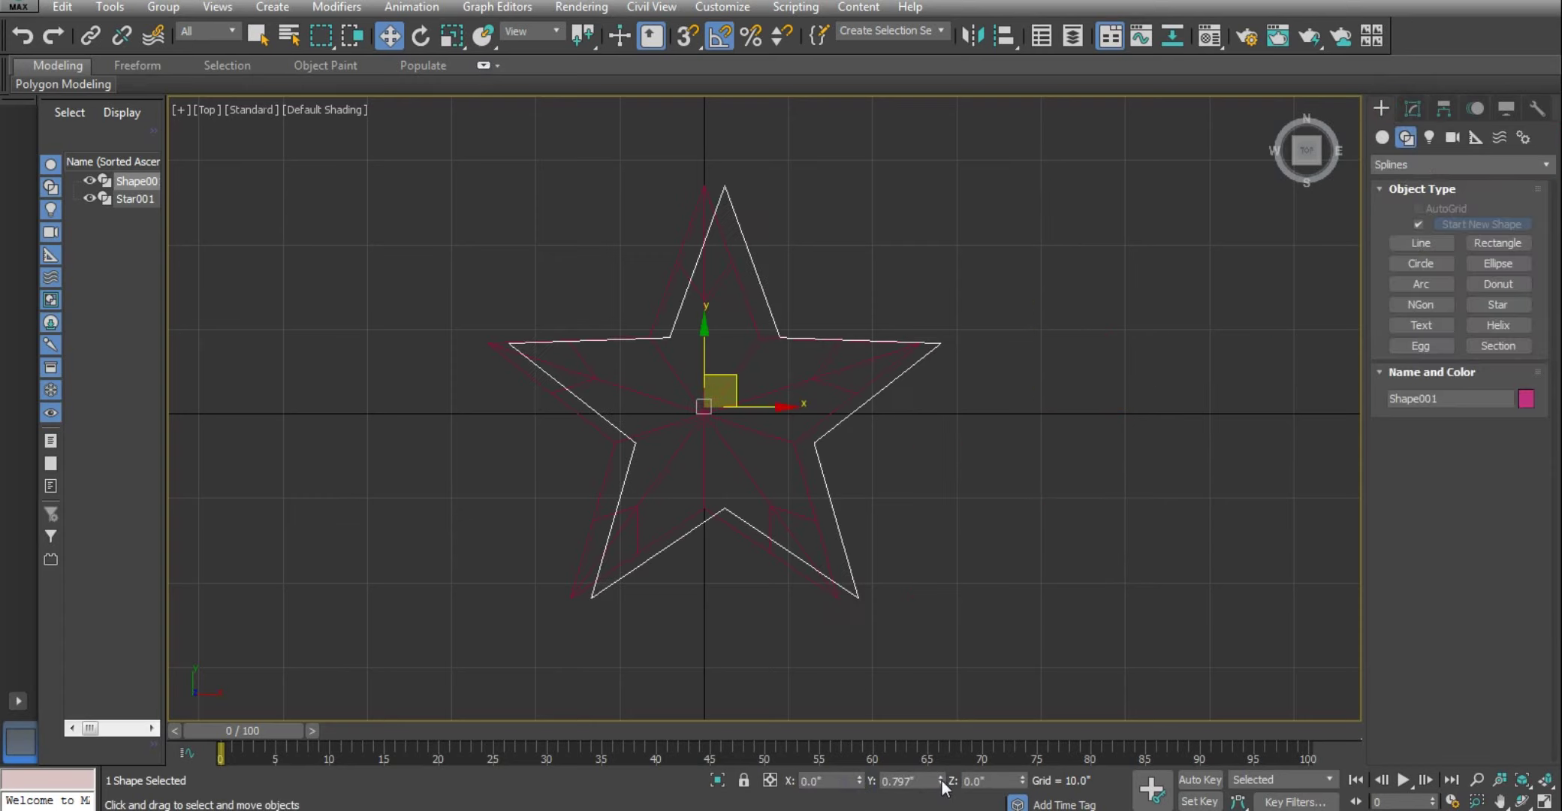
{"action": "right_click", "coordinate": [940, 779]}
{"action": "scroll", "coordinate": [699, 339], "scroll_direction": "up", "scroll_amount": 5}
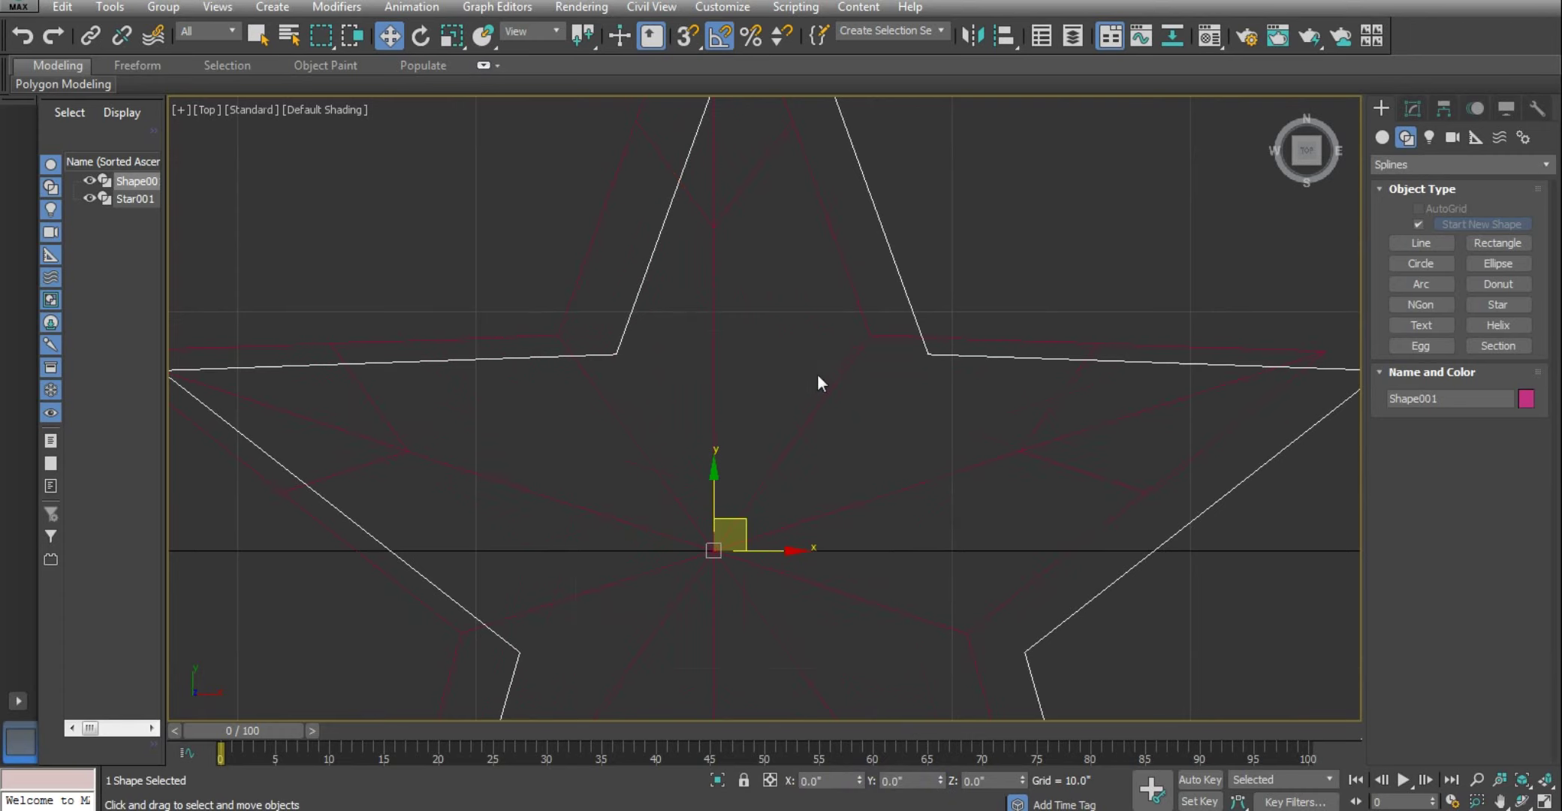
{"action": "scroll", "coordinate": [818, 376], "scroll_direction": "down", "scroll_amount": 4}
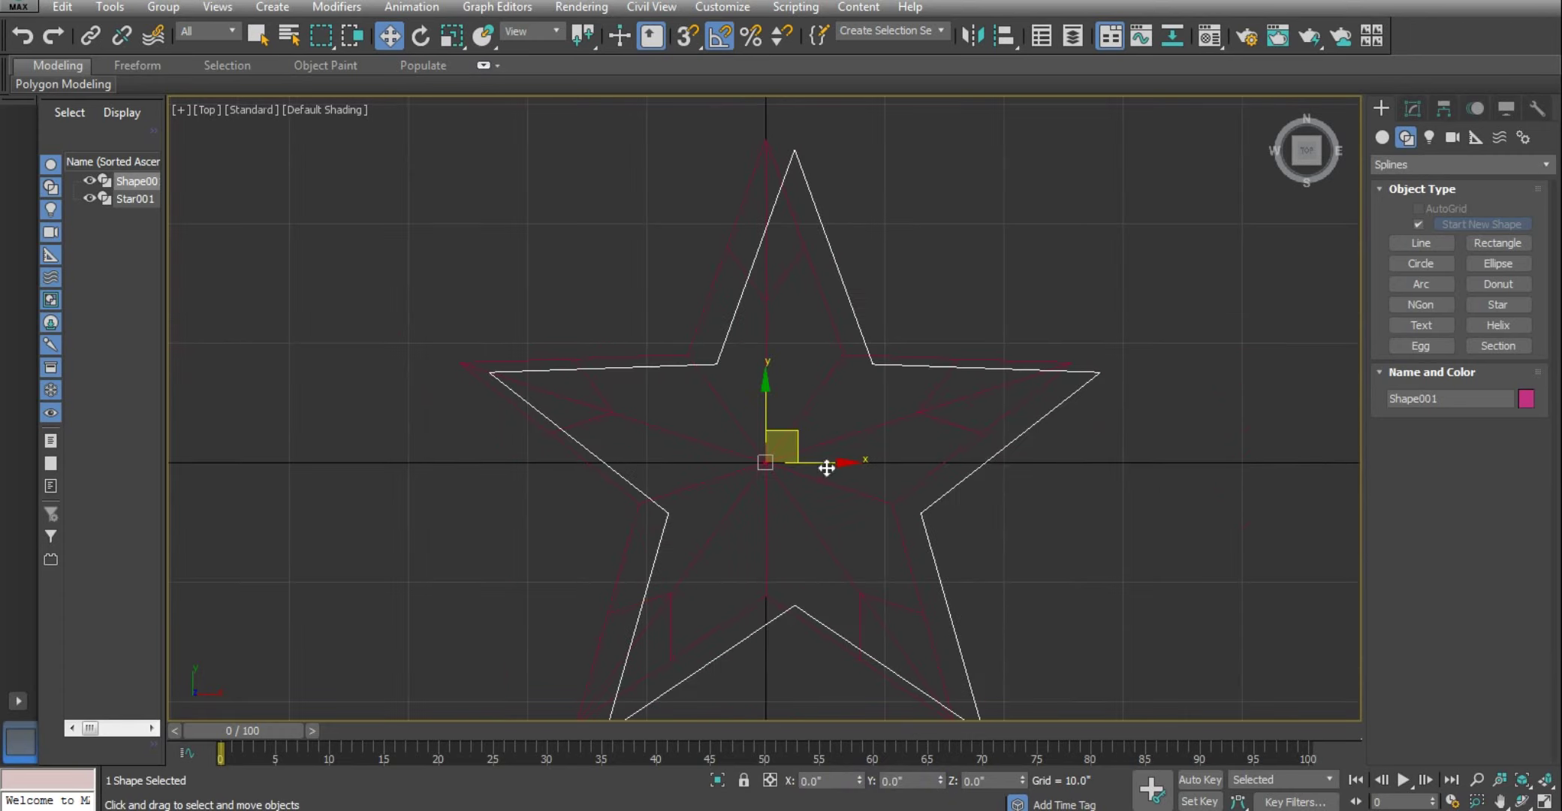
{"action": "mouse_move", "coordinate": [822, 464]}
{"action": "left_mouse_down"}
{"action": "mouse_move", "coordinate": [945, 474]}
{"action": "mouse_move", "coordinate": [878, 479]}
{"action": "left_mouse_up"}
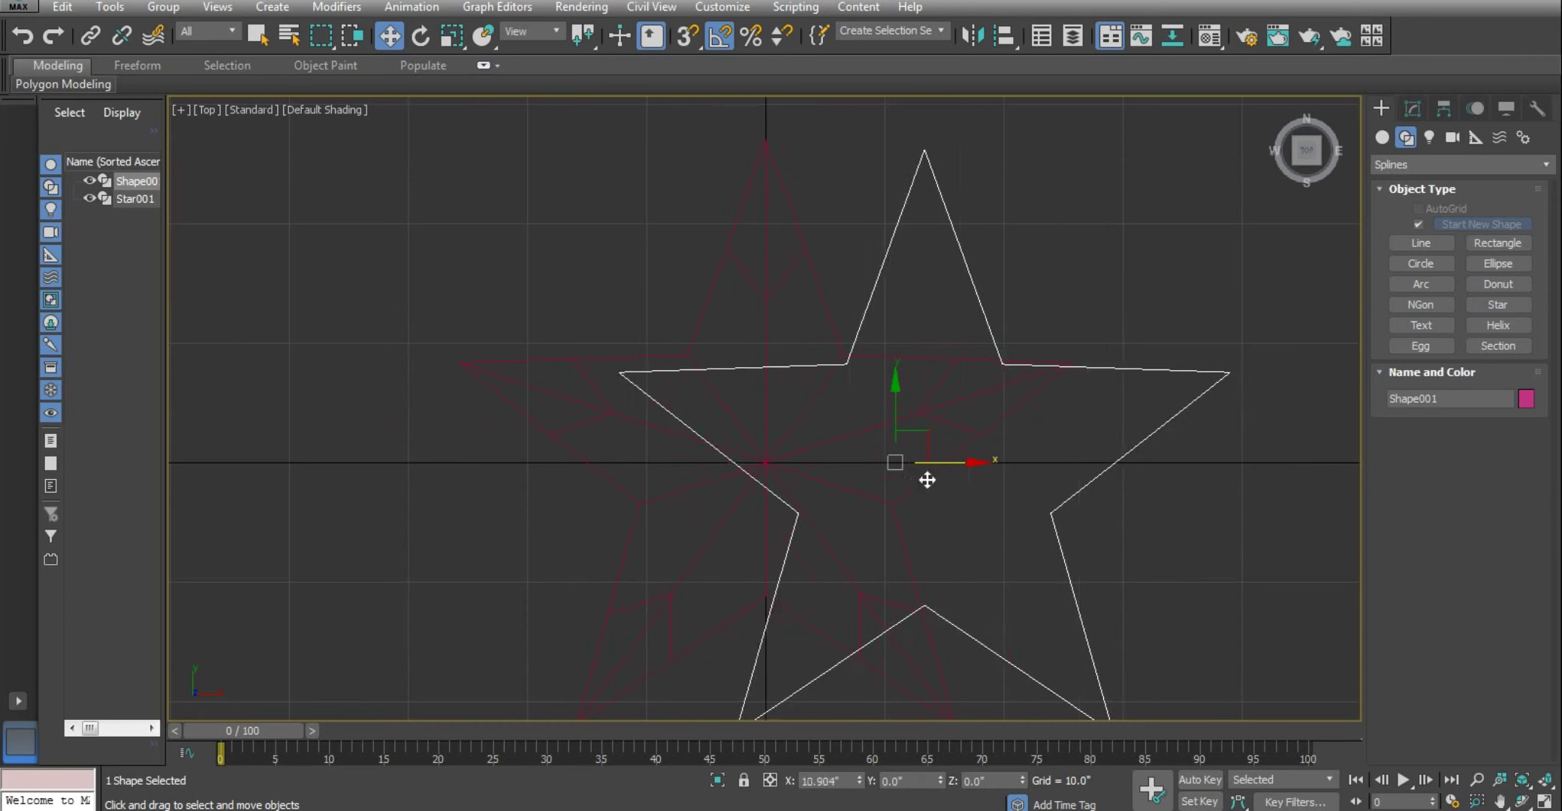
{"action": "left_click", "coordinate": [1443, 108]}
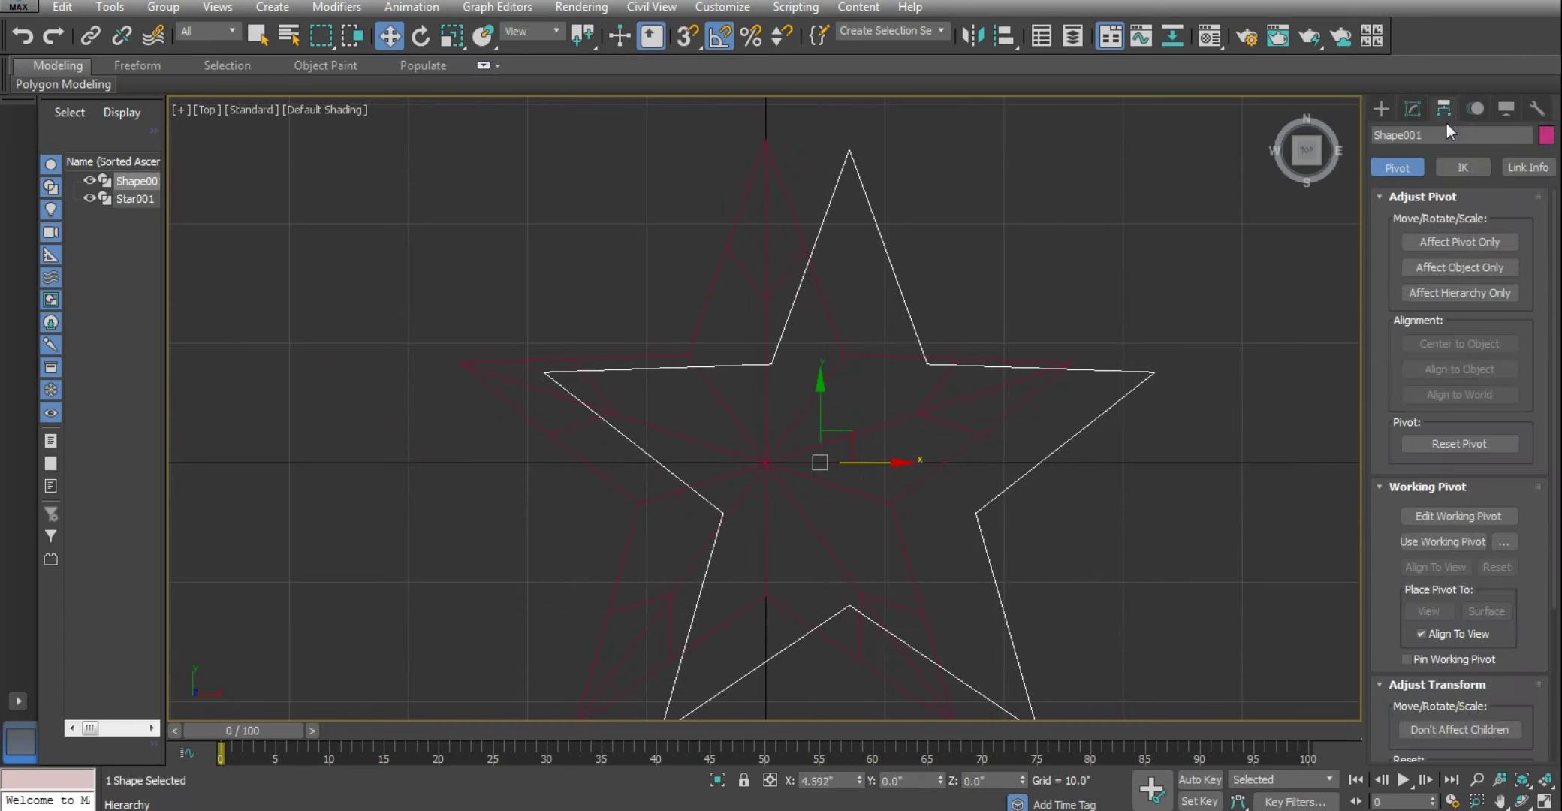
{"action": "left_click", "coordinate": [1380, 107]}
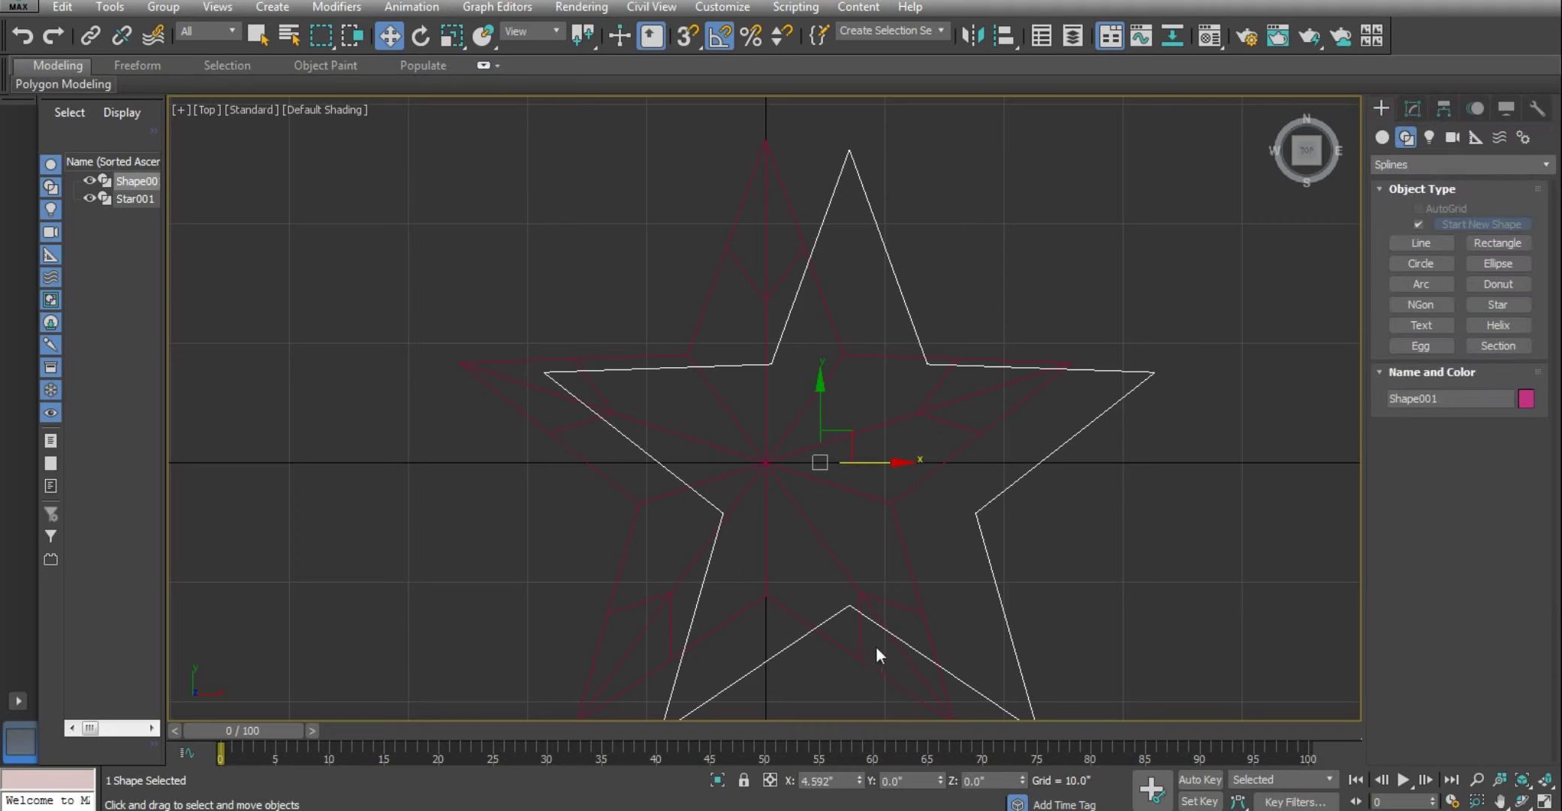
{"action": "right_click", "coordinate": [858, 782]}
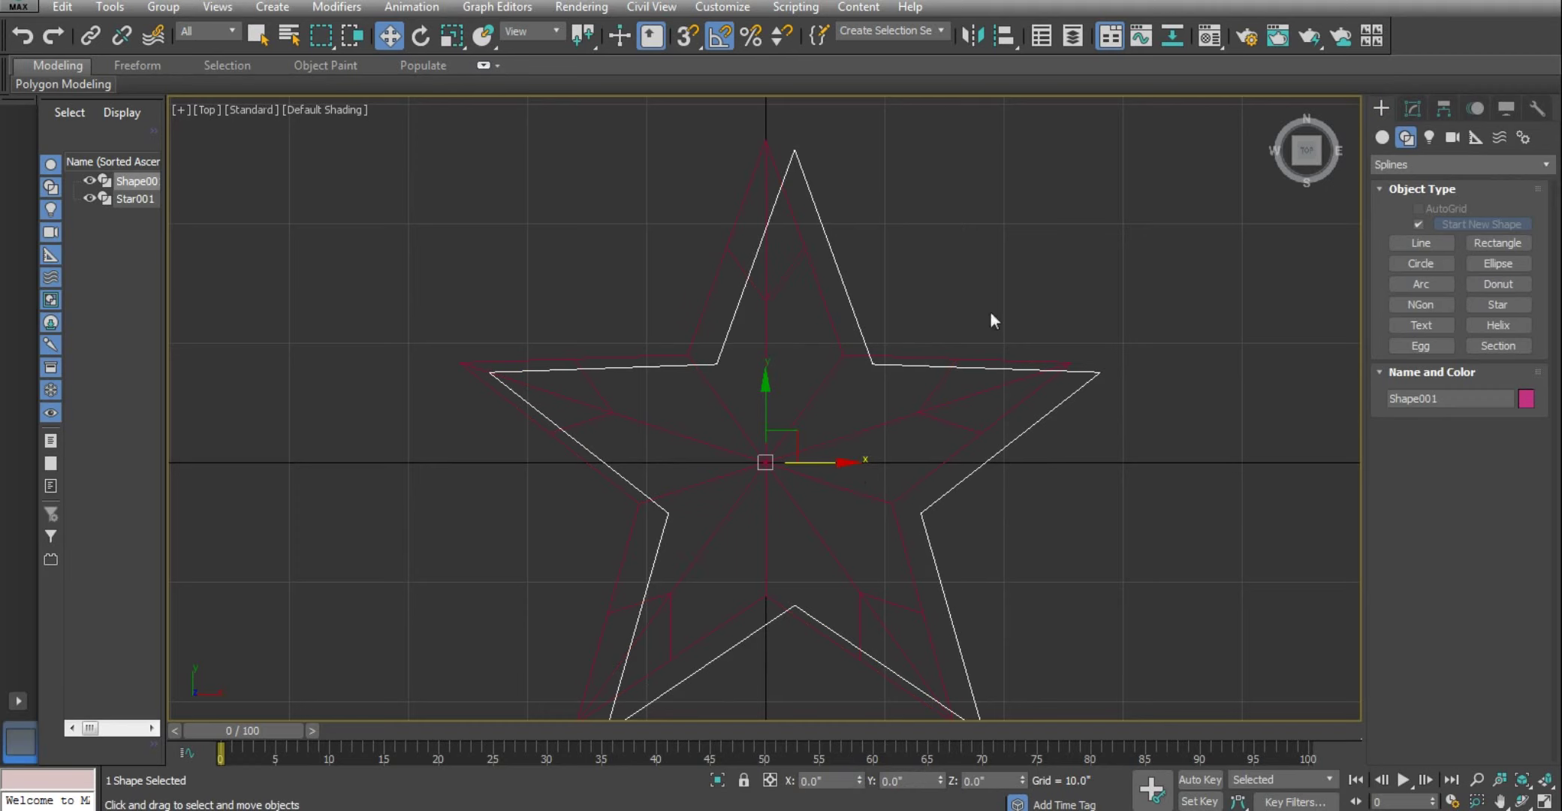
Turn on Affect Pivot Only and start aligning the outline's pivot to Star001
{"action": "left_click", "coordinate": [1442, 109]}
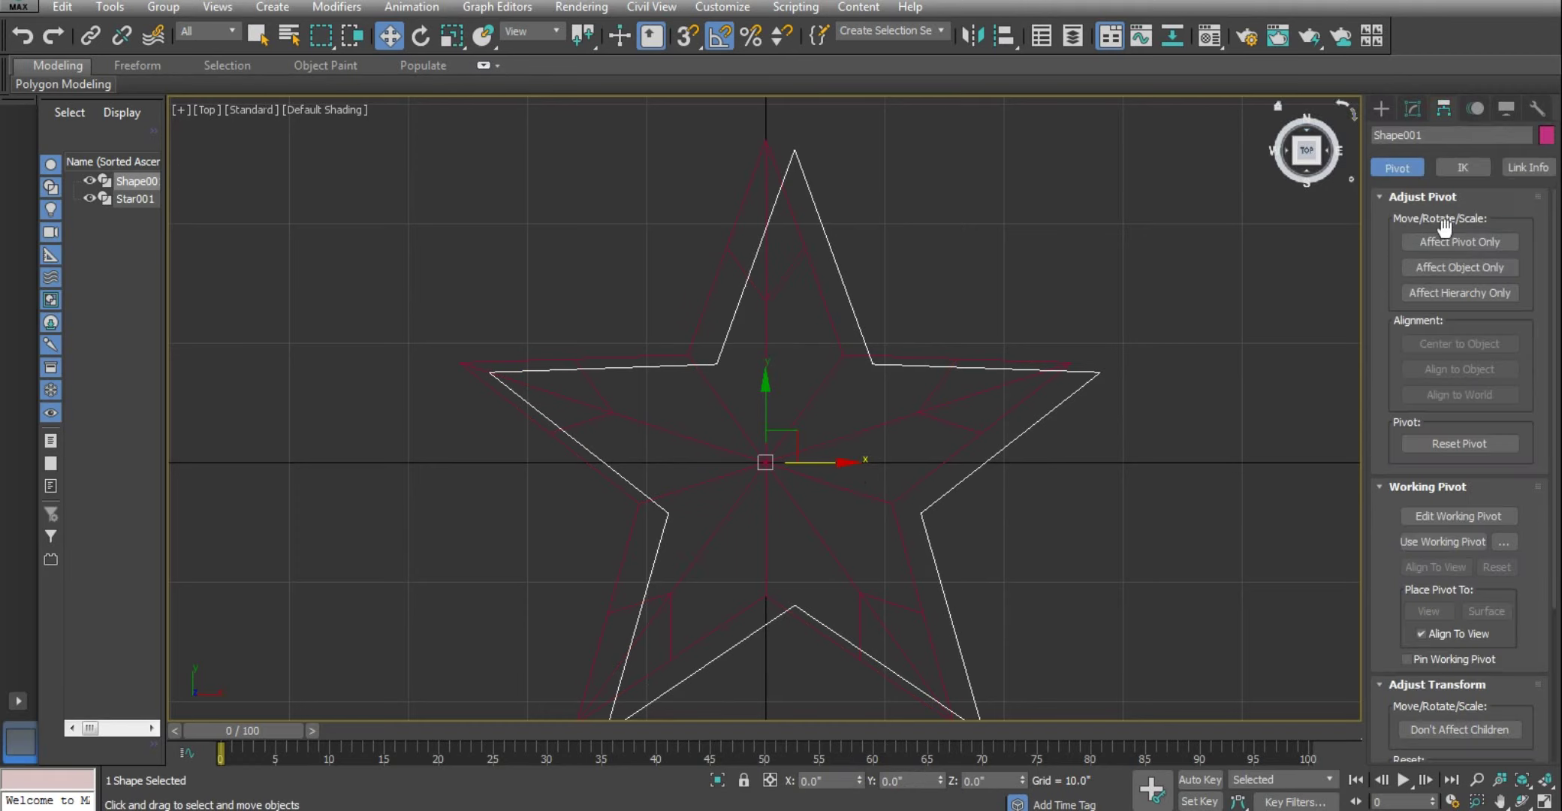
{"action": "left_click", "coordinate": [1498, 242]}
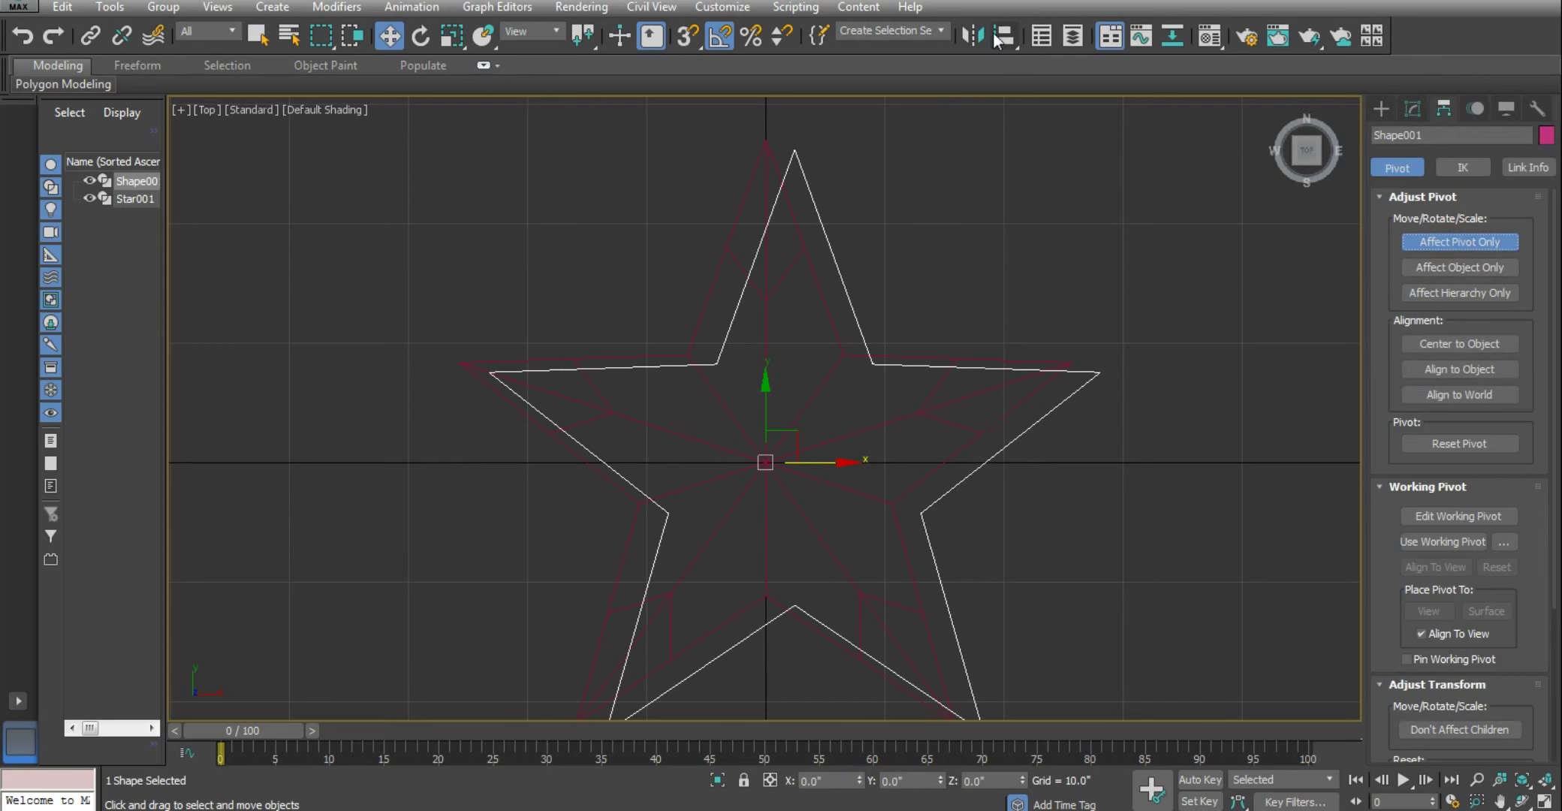
{"action": "left_click", "coordinate": [1005, 35]}
{"action": "left_click", "coordinate": [743, 225]}
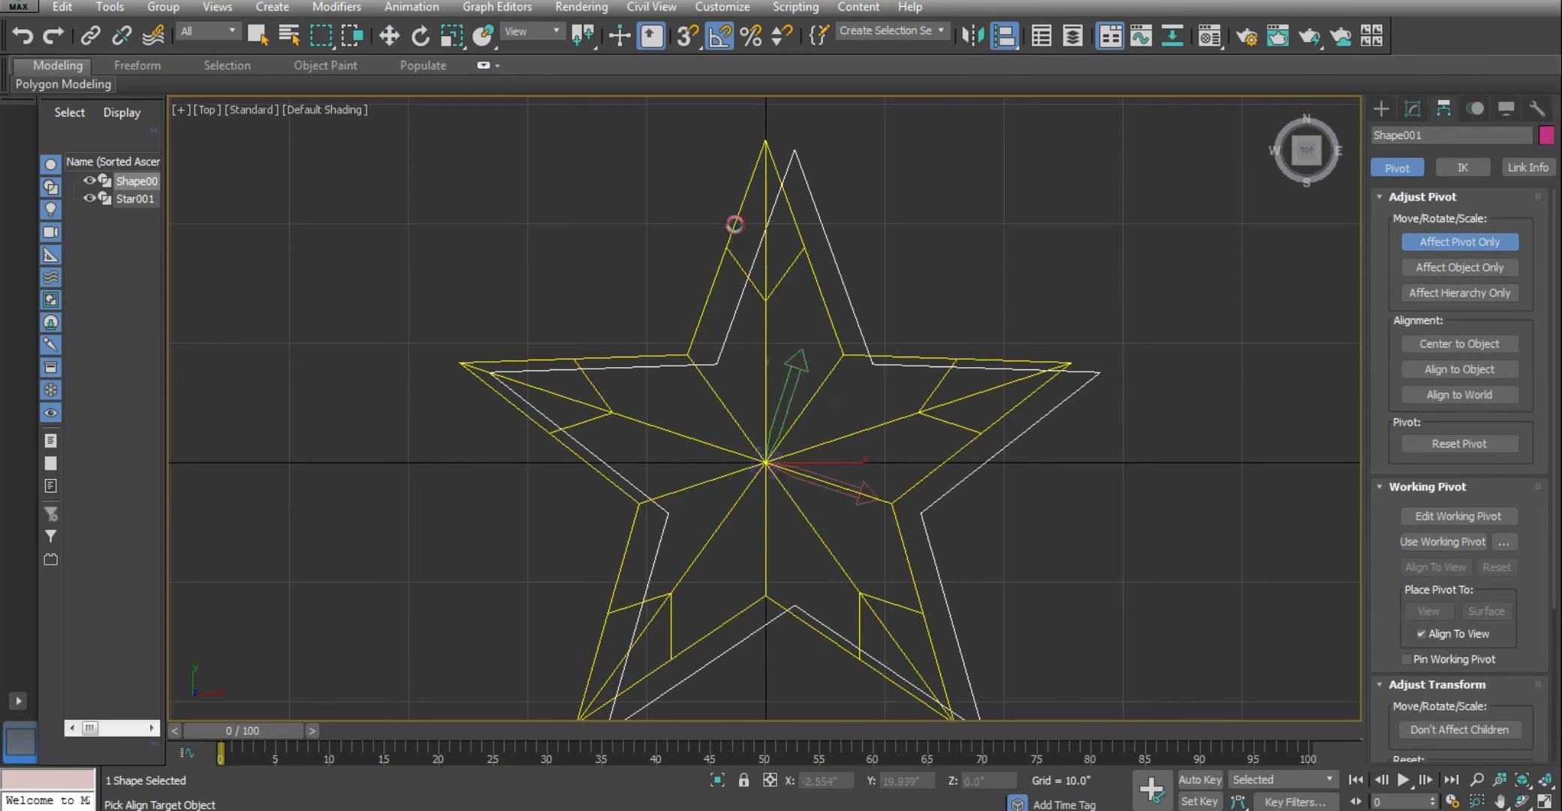
{"action": "left_click_drag", "start_coordinate": [758, 218], "coordinate": [1155, 181]}
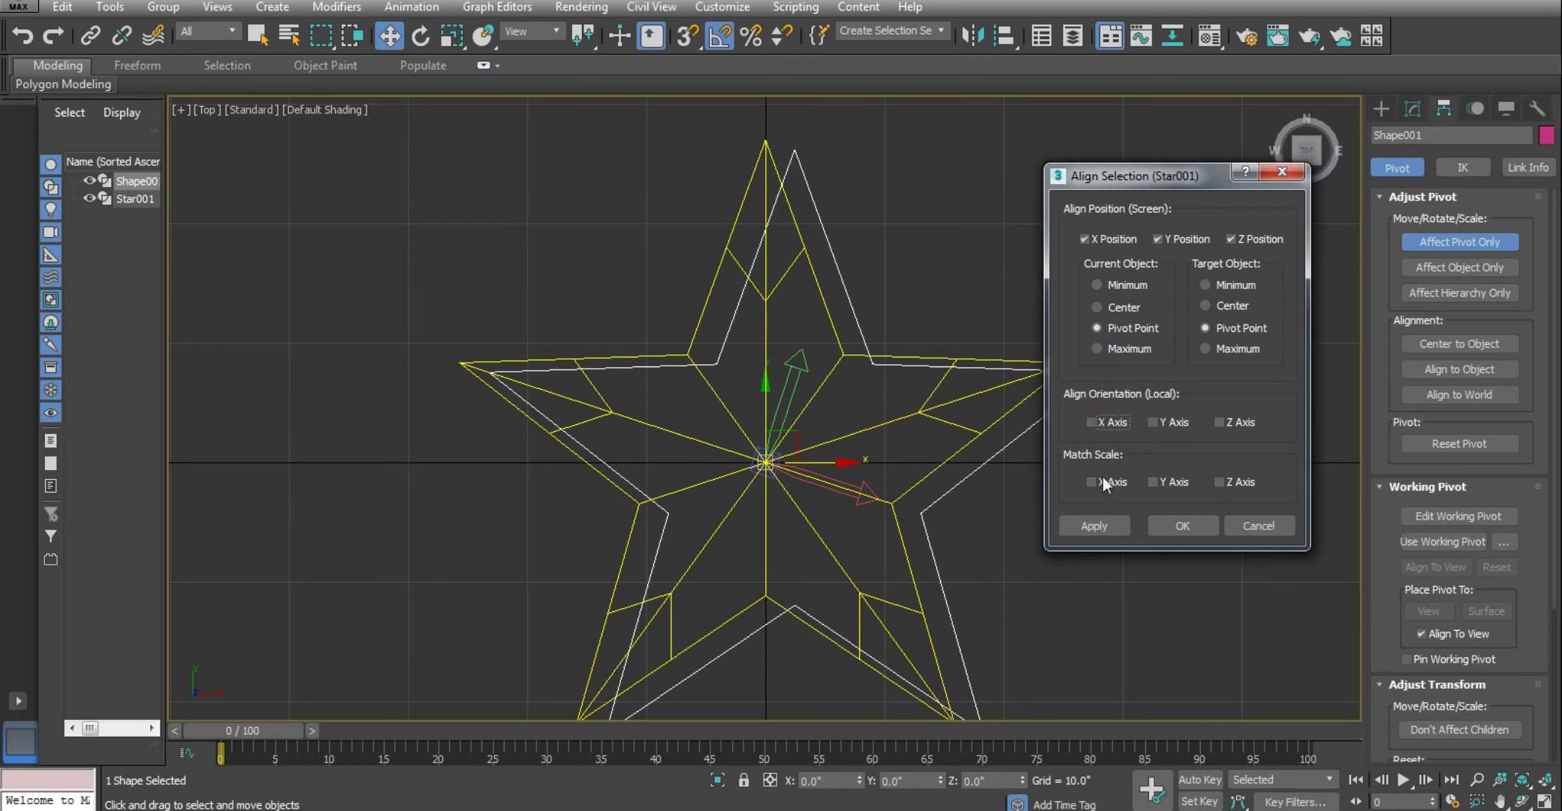
Cancel aligning the white star and return it to position 0,0, undoing trial moves
{"action": "left_click", "coordinate": [1251, 529]}
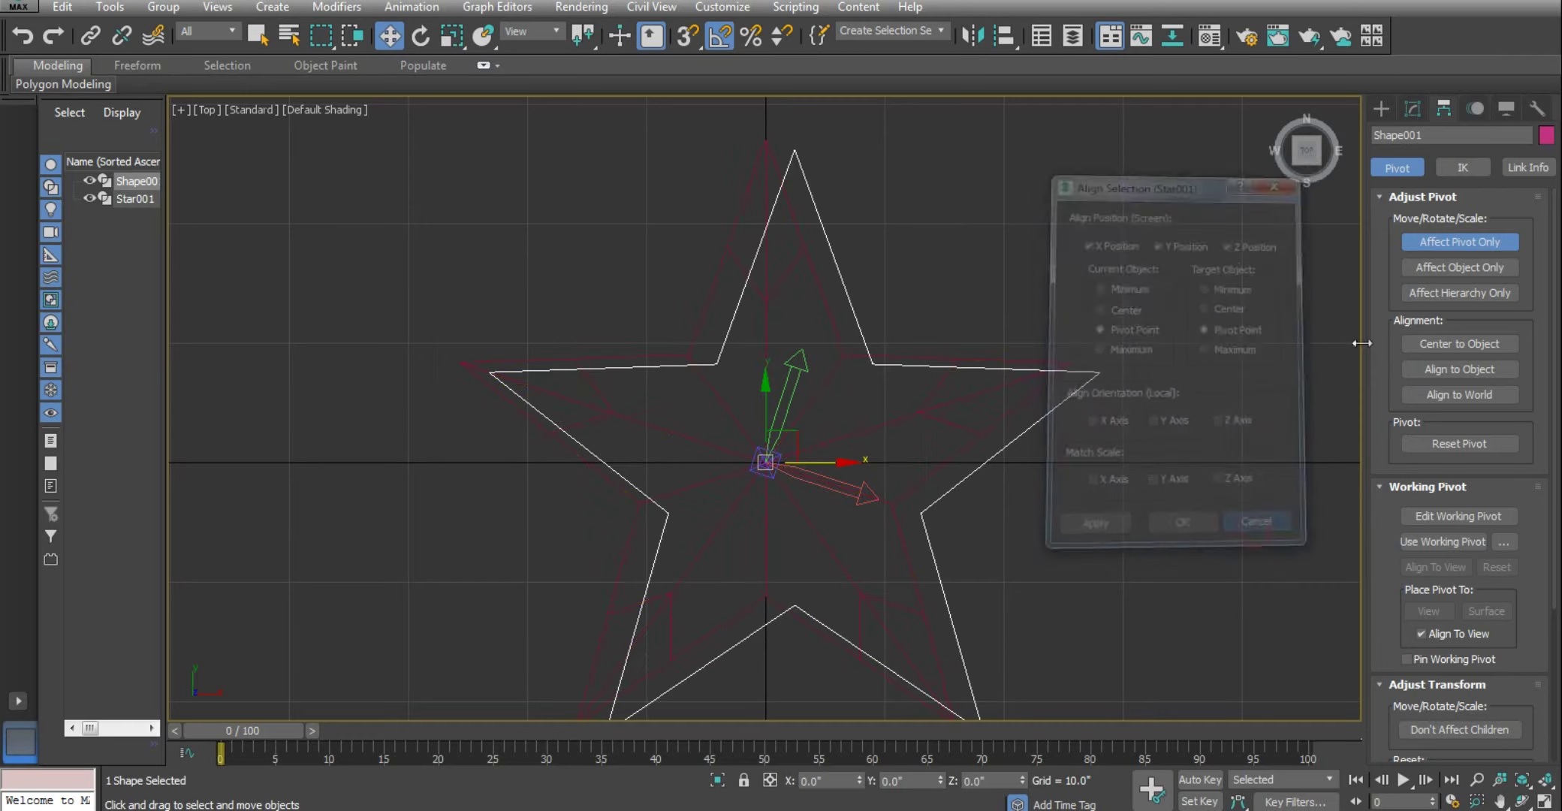
{"action": "left_click", "coordinate": [1380, 107]}
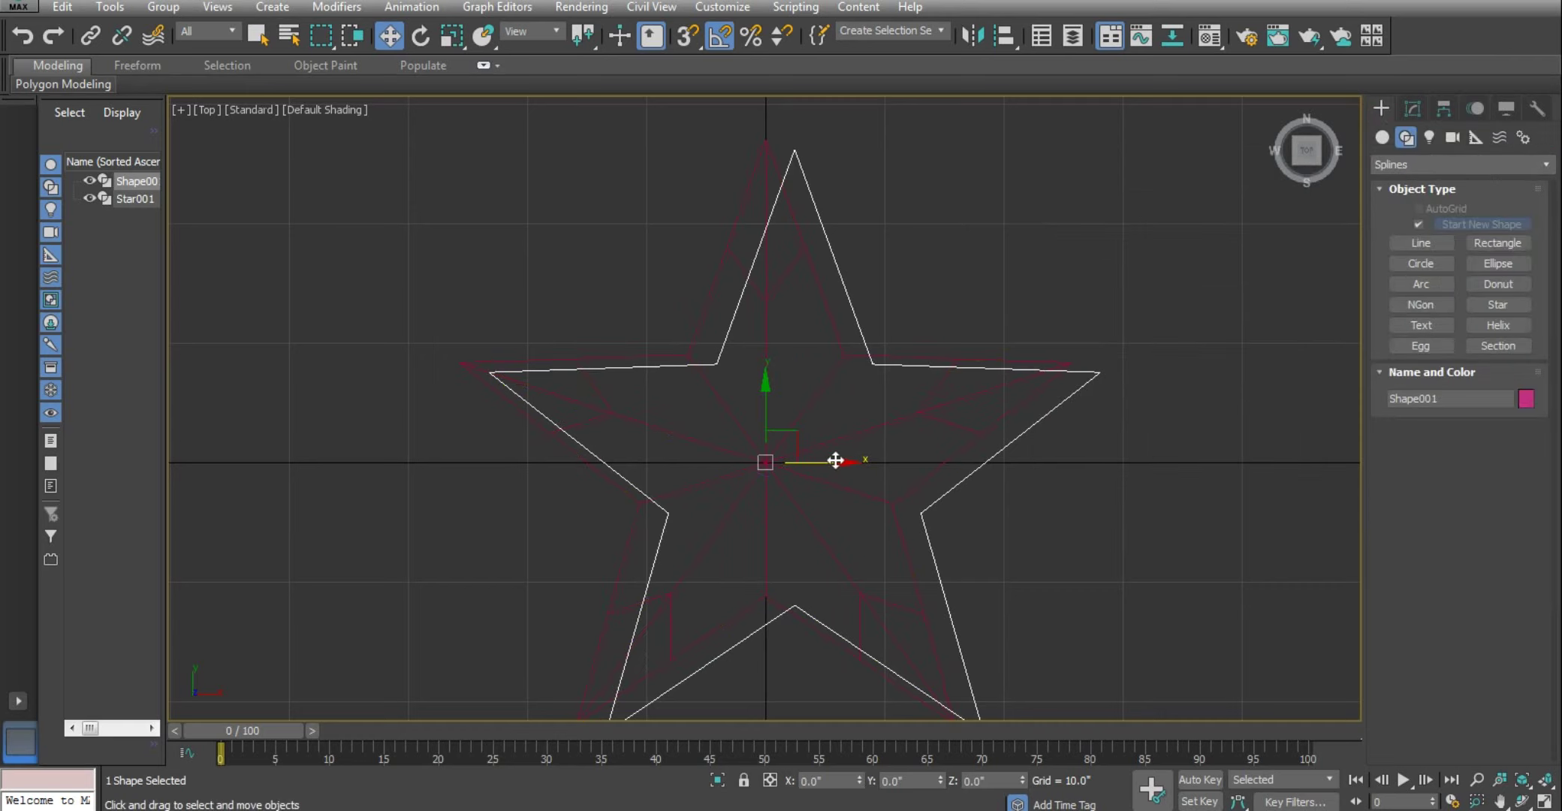
{"action": "left_click_drag", "start_coordinate": [837, 459], "coordinate": [808, 449]}
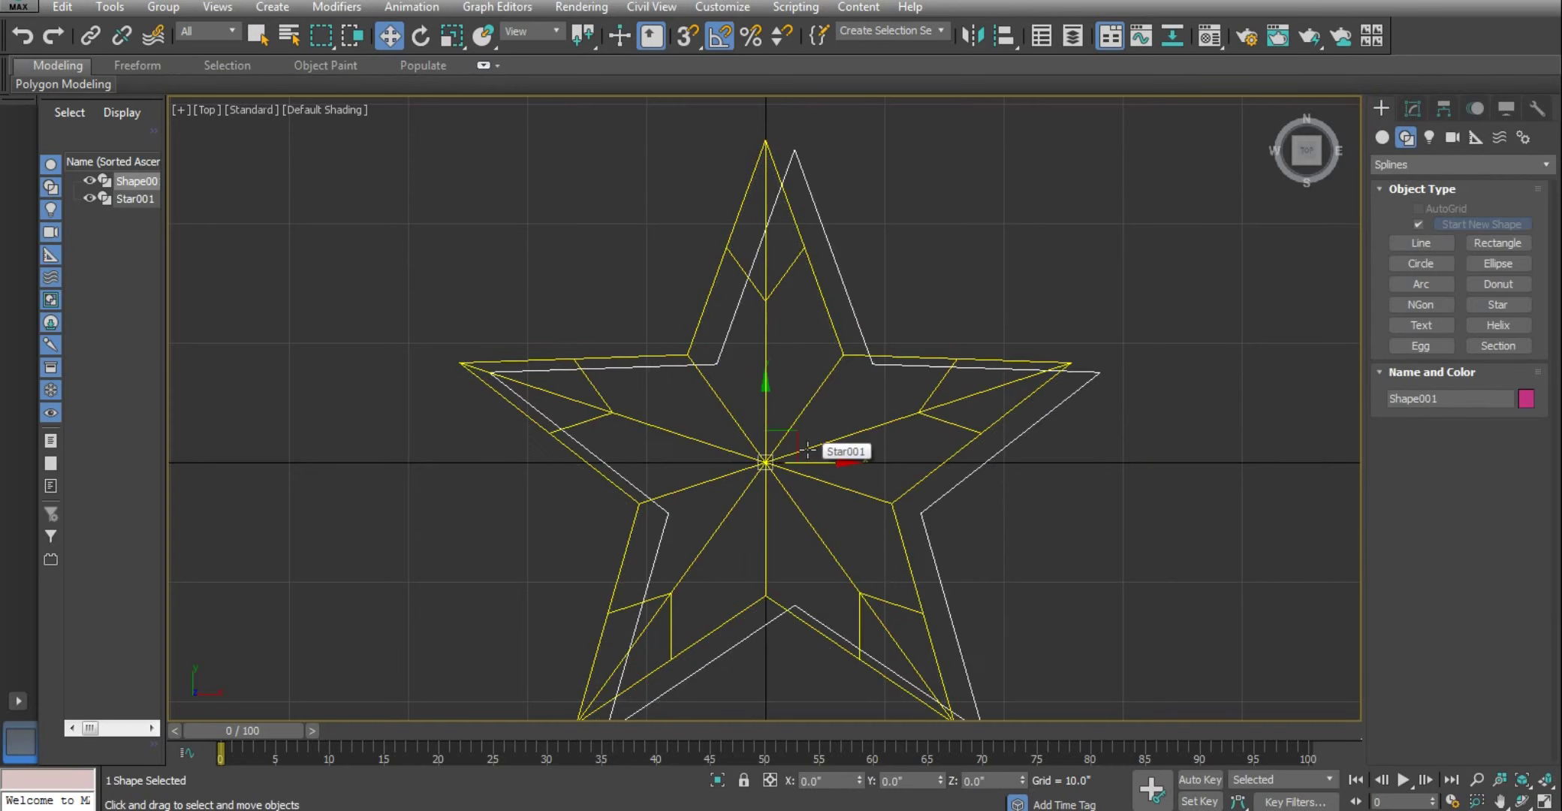
{"action": "key", "text": "ctrl+z"}
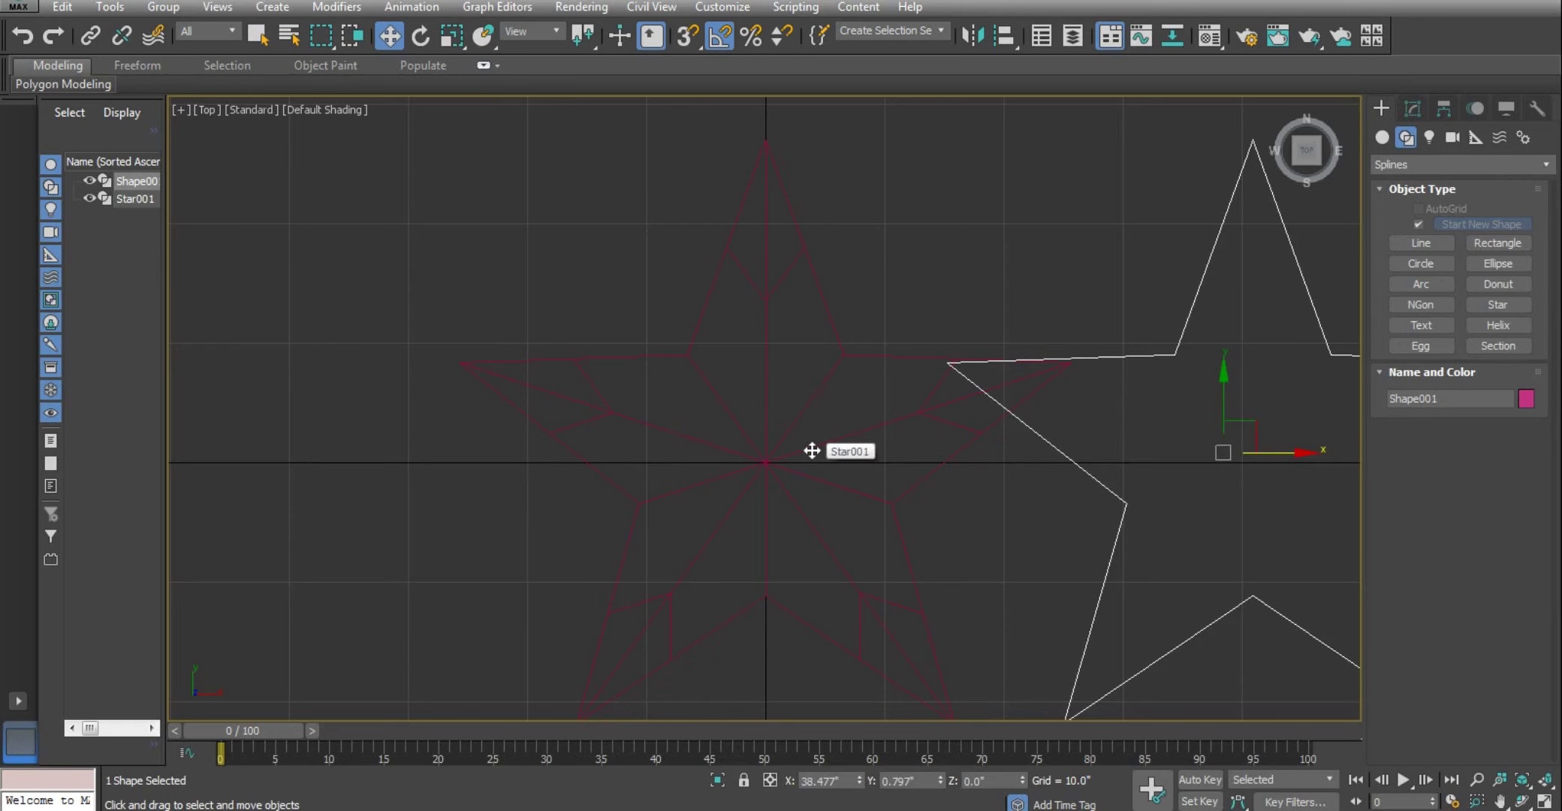
{"action": "key", "text": "ctrl+z"}
{"action": "scroll", "coordinate": [811, 450], "scroll_direction": "down", "scroll_amount": 4}
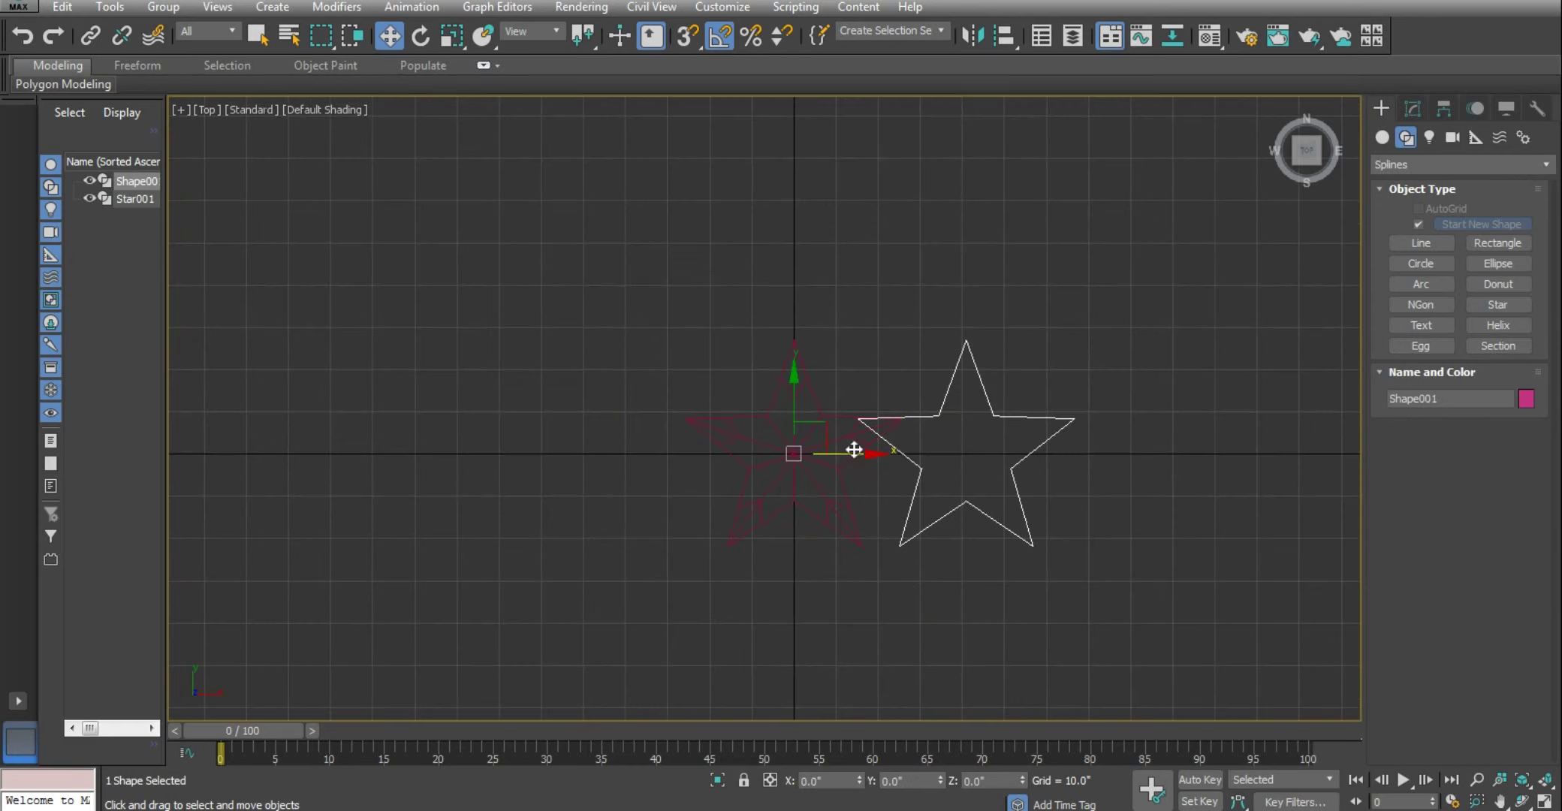
{"action": "left_click_drag", "start_coordinate": [857, 455], "coordinate": [930, 465]}
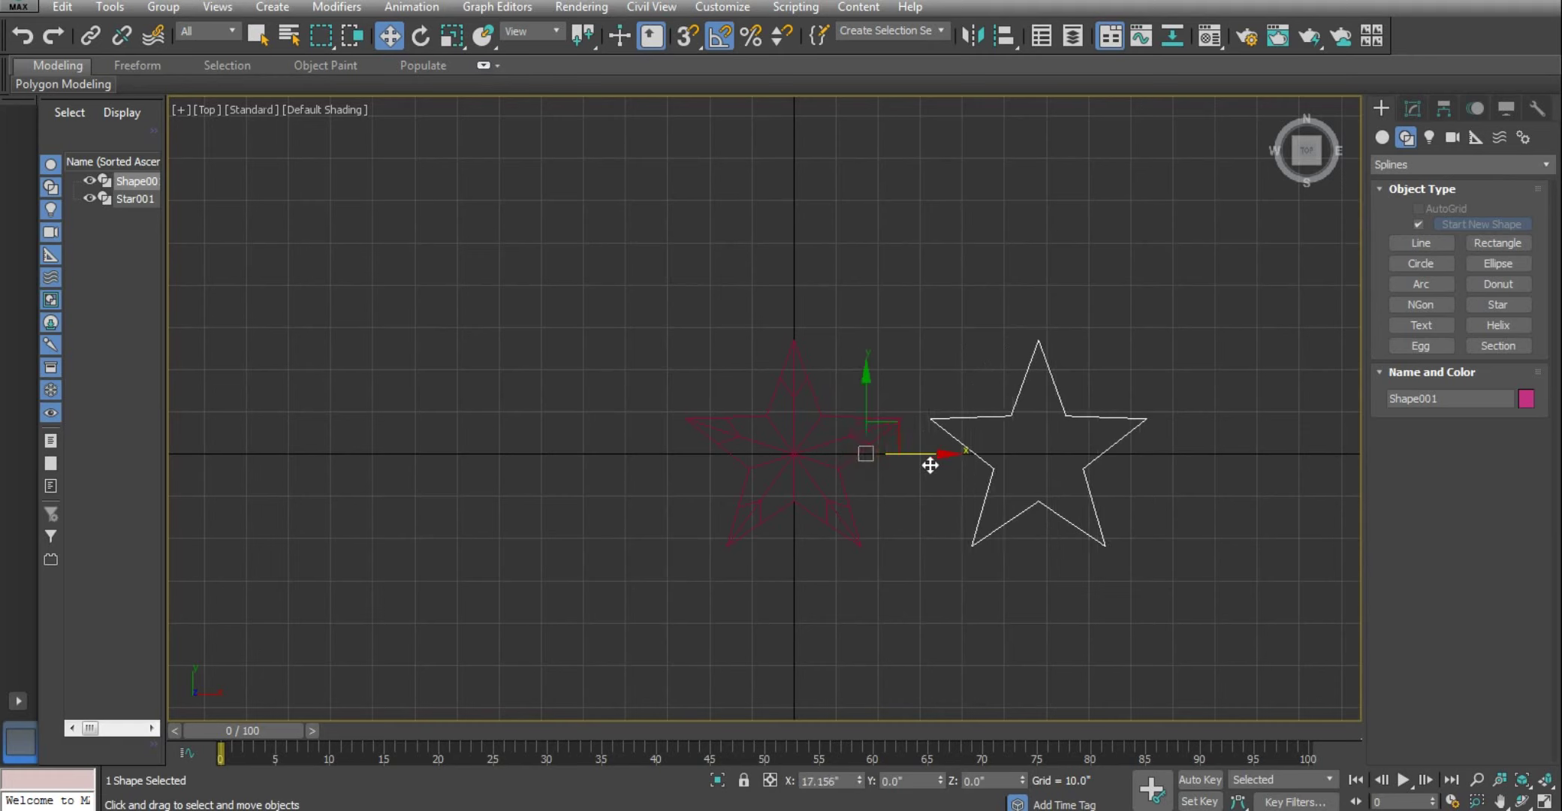
{"action": "key", "text": "ctrl+z"}
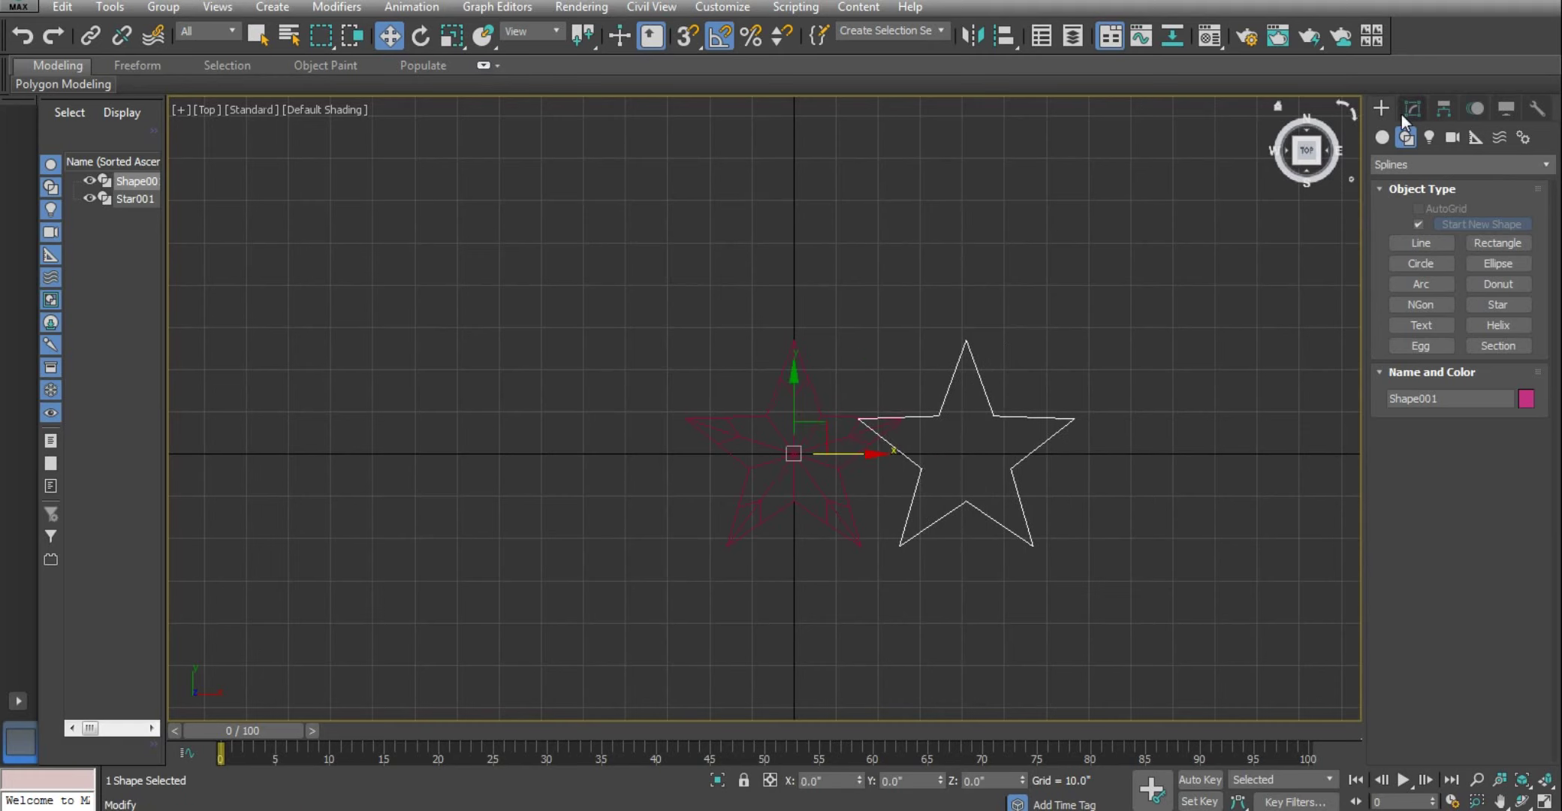
Zero the white star spline's X position at Spline level so it sits over the red star
{"action": "left_click", "coordinate": [1408, 111]}
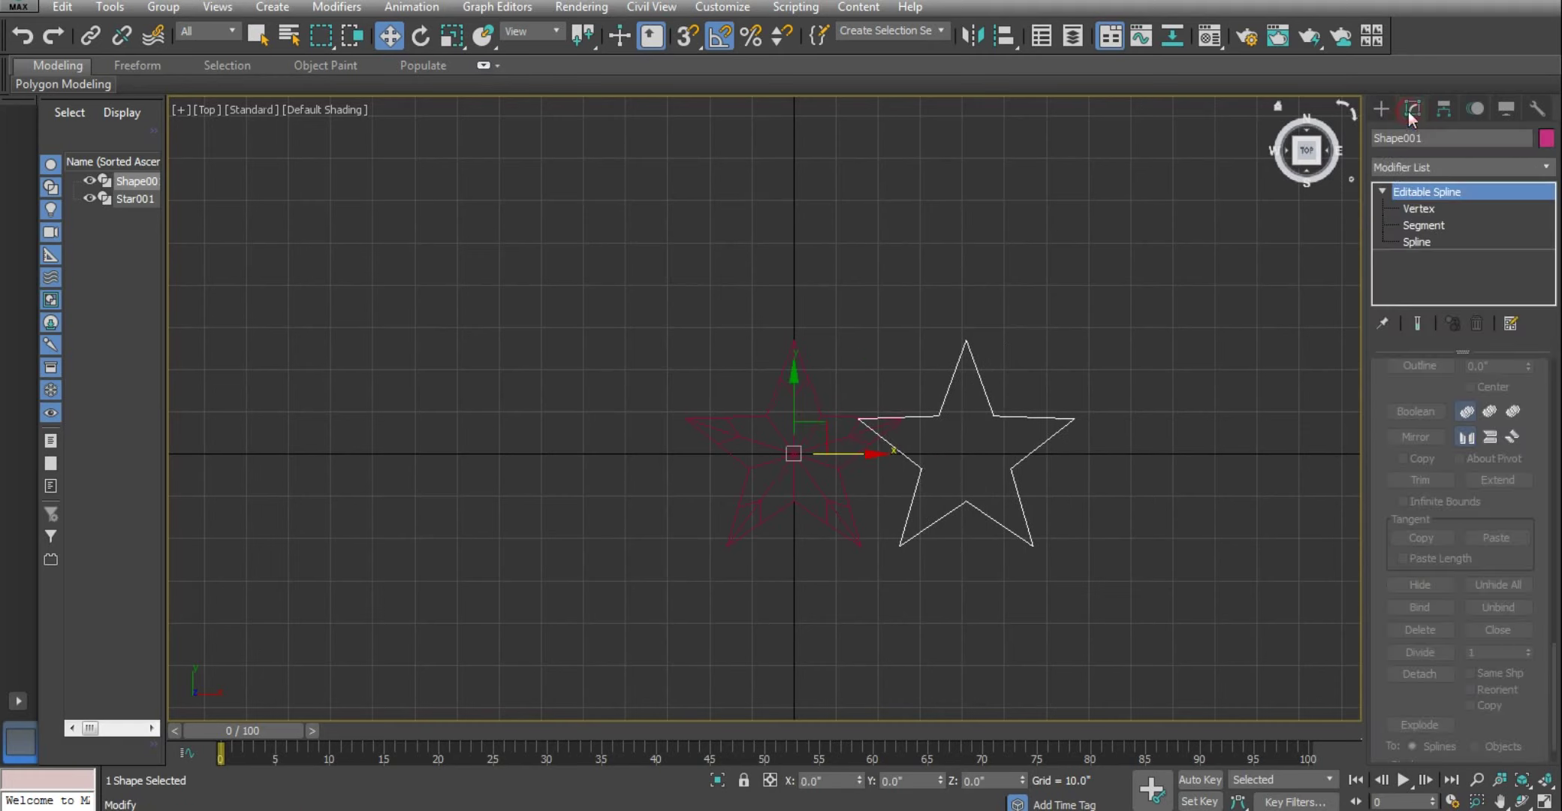
{"action": "left_click", "coordinate": [1404, 239]}
{"action": "left_click_drag", "start_coordinate": [823, 695], "coordinate": [782, 707]}
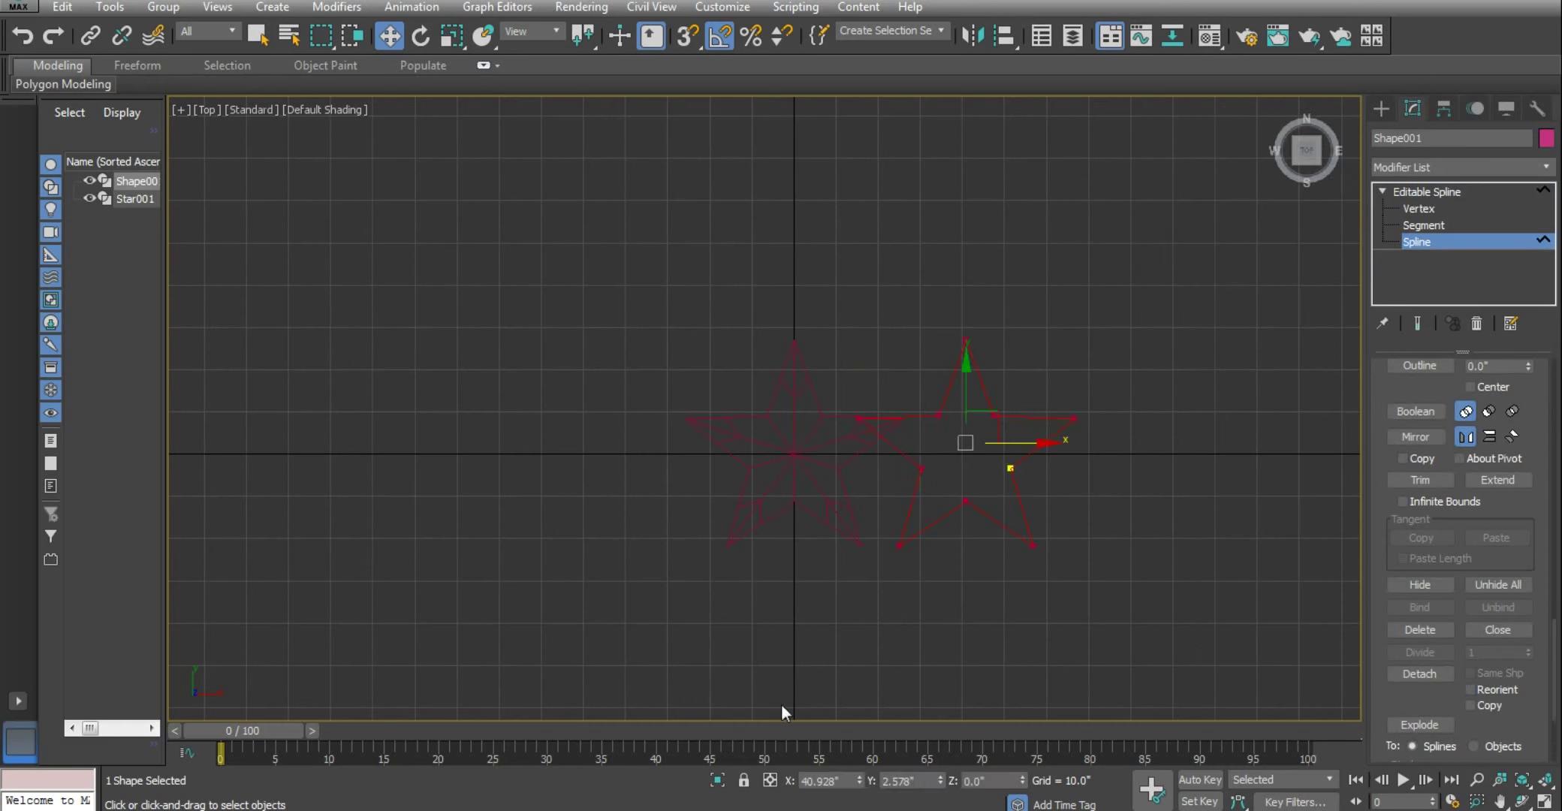
{"action": "right_click", "coordinate": [859, 780]}
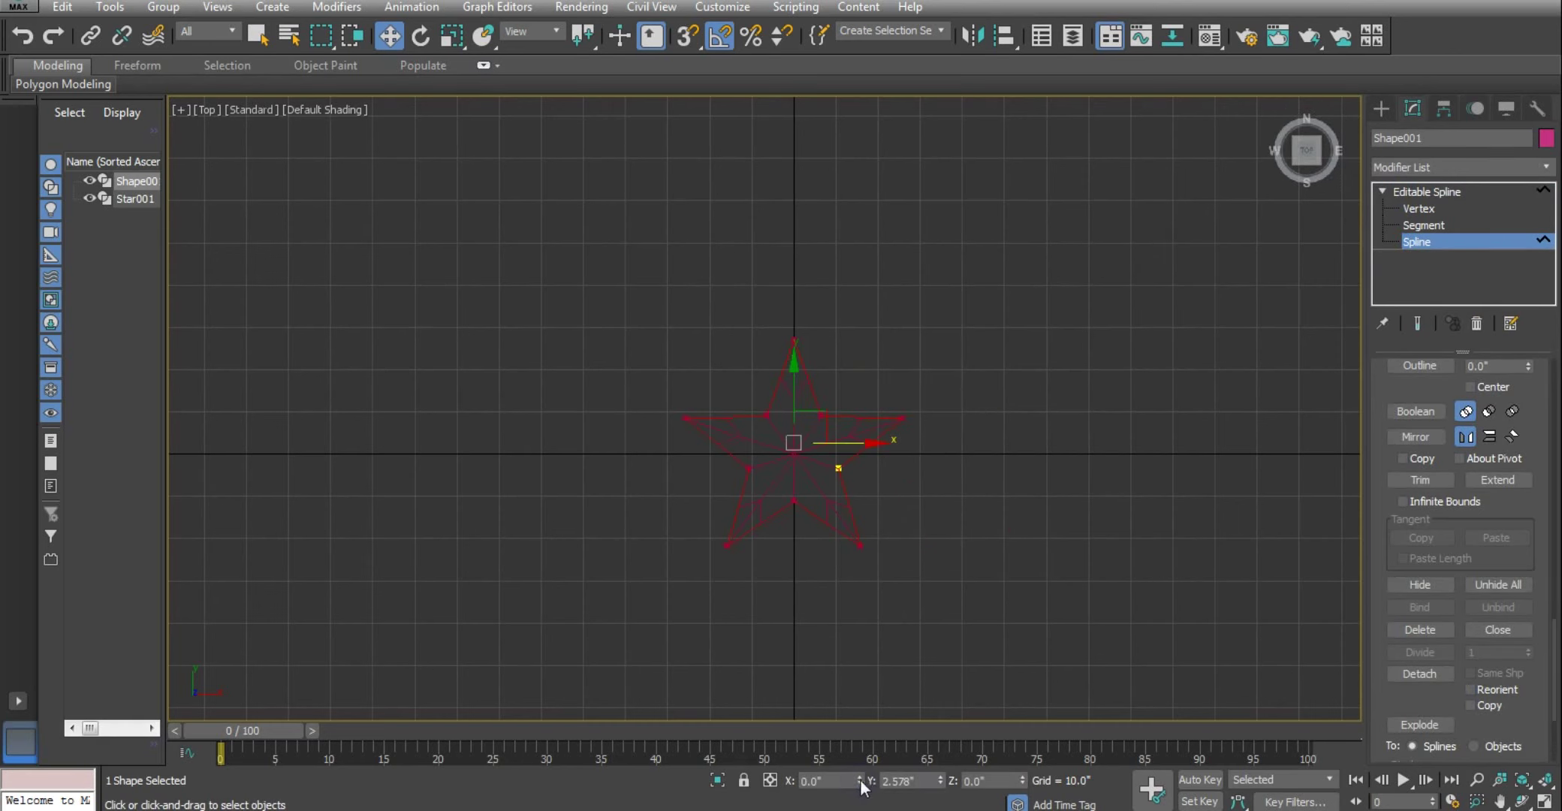
{"action": "left_click", "coordinate": [1447, 189]}
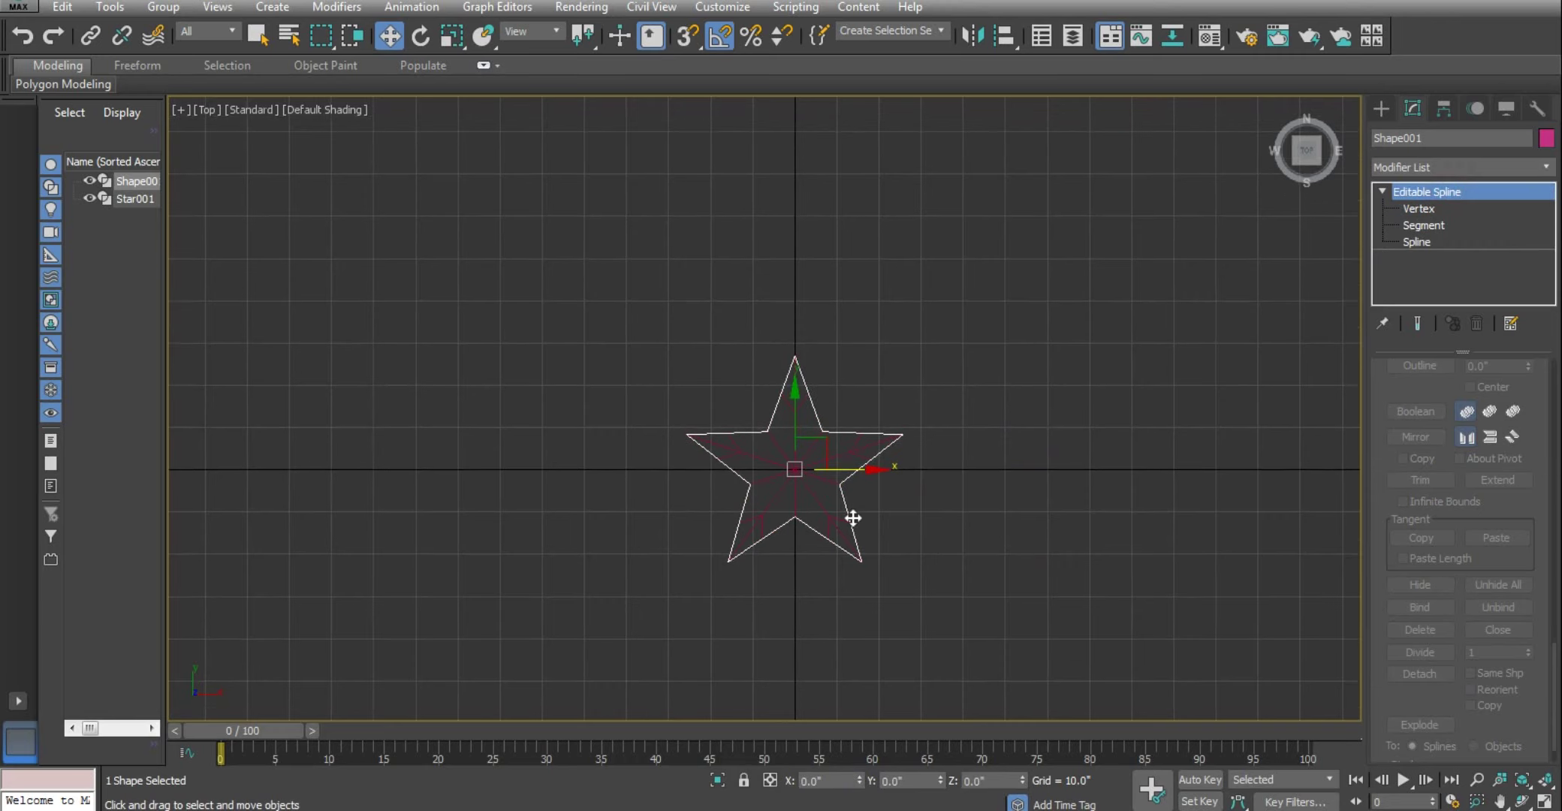
Maximize the Perspective view, zoom in, and stop the outline rendering as thick lines
{"action": "scroll", "coordinate": [853, 518], "scroll_direction": "up", "scroll_amount": 2}
{"action": "key", "text": "alt+w"}
{"action": "right_click", "coordinate": [1134, 638]}
{"action": "key", "text": "alt+w"}
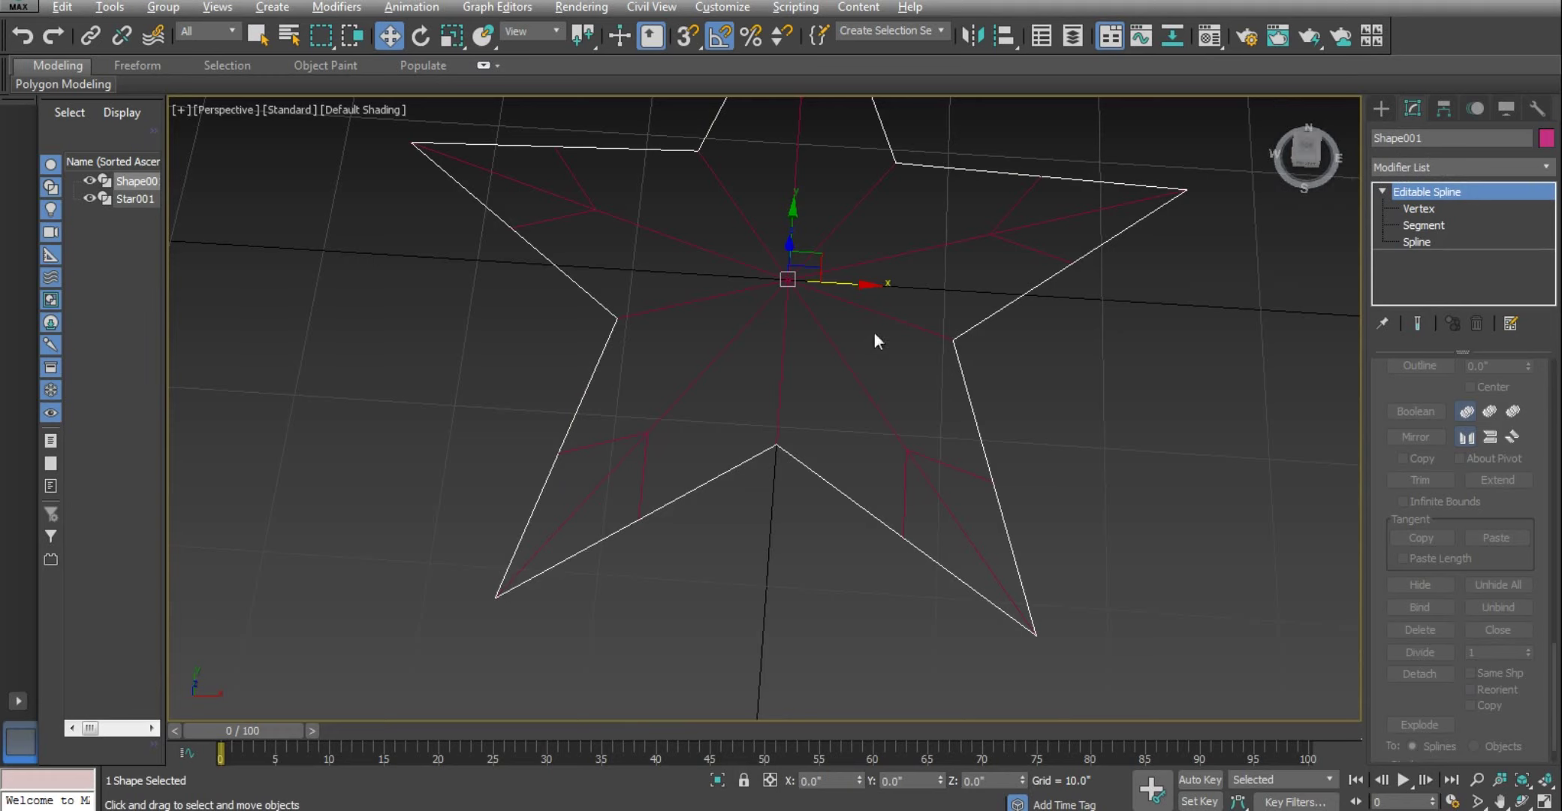
{"action": "scroll", "coordinate": [1406, 495], "scroll_direction": "up", "scroll_amount": 2}
{"action": "scroll", "coordinate": [1405, 496], "scroll_direction": "up", "scroll_amount": 3}
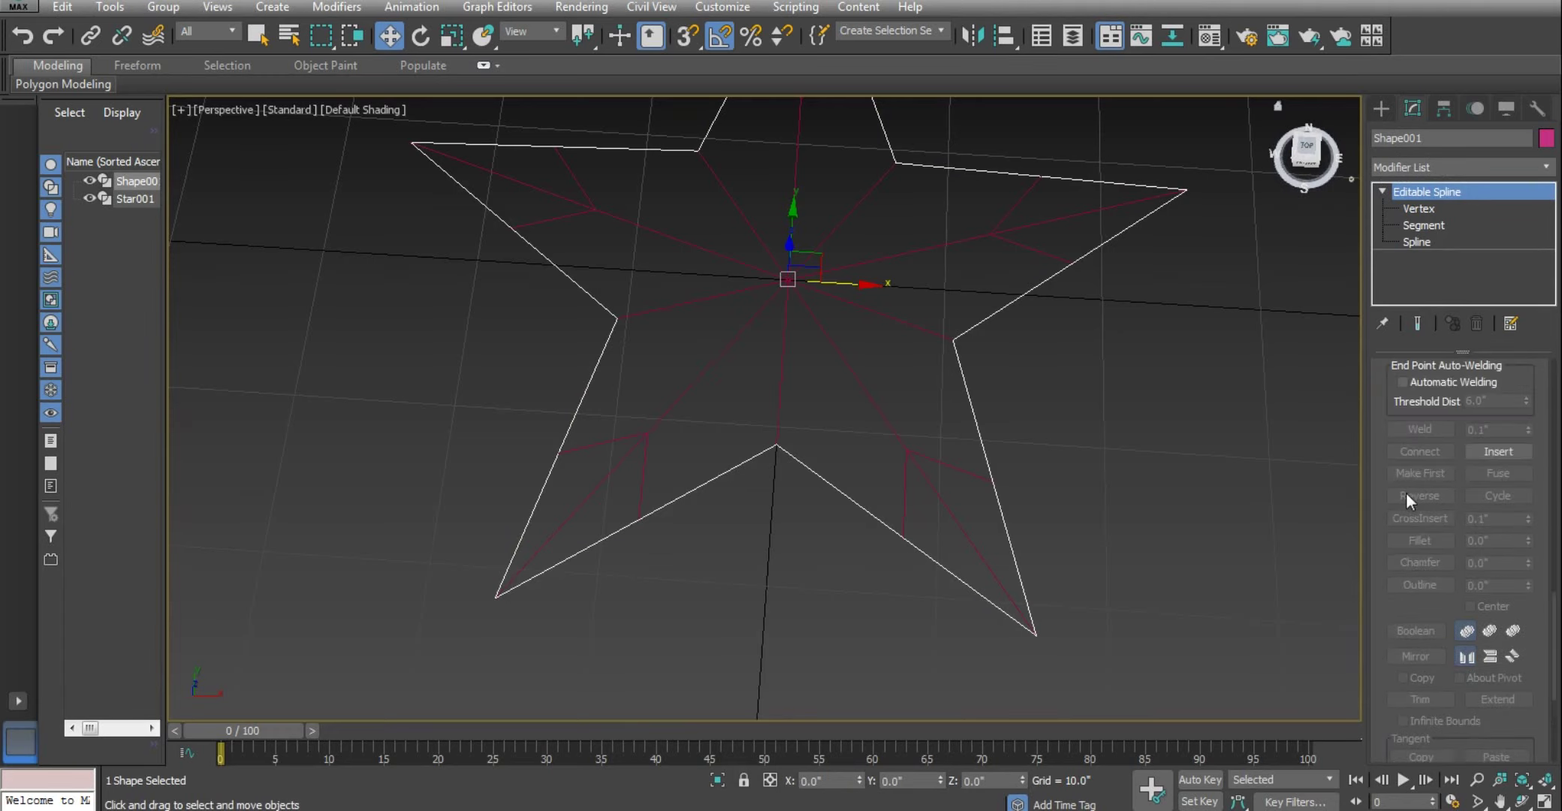
{"action": "scroll", "coordinate": [1406, 496], "scroll_direction": "up", "scroll_amount": 2}
{"action": "scroll", "coordinate": [1408, 492], "scroll_direction": "up", "scroll_amount": 2}
{"action": "scroll", "coordinate": [1412, 485], "scroll_direction": "up", "scroll_amount": 2}
{"action": "scroll", "coordinate": [1418, 475], "scroll_direction": "up", "scroll_amount": 2}
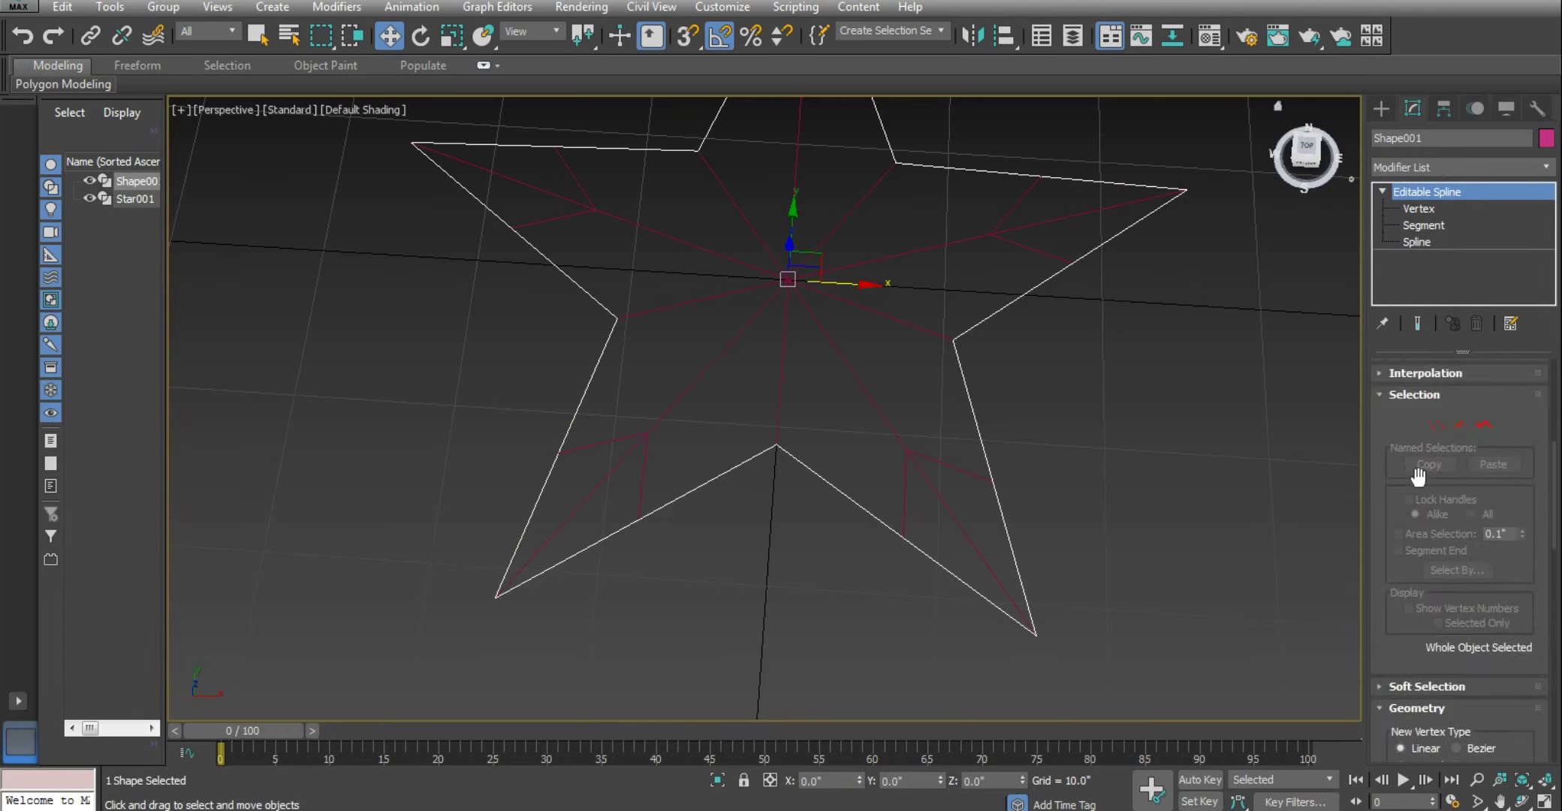
{"action": "scroll", "coordinate": [1417, 469], "scroll_direction": "up", "scroll_amount": 3}
{"action": "scroll", "coordinate": [1418, 450], "scroll_direction": "up", "scroll_amount": 3}
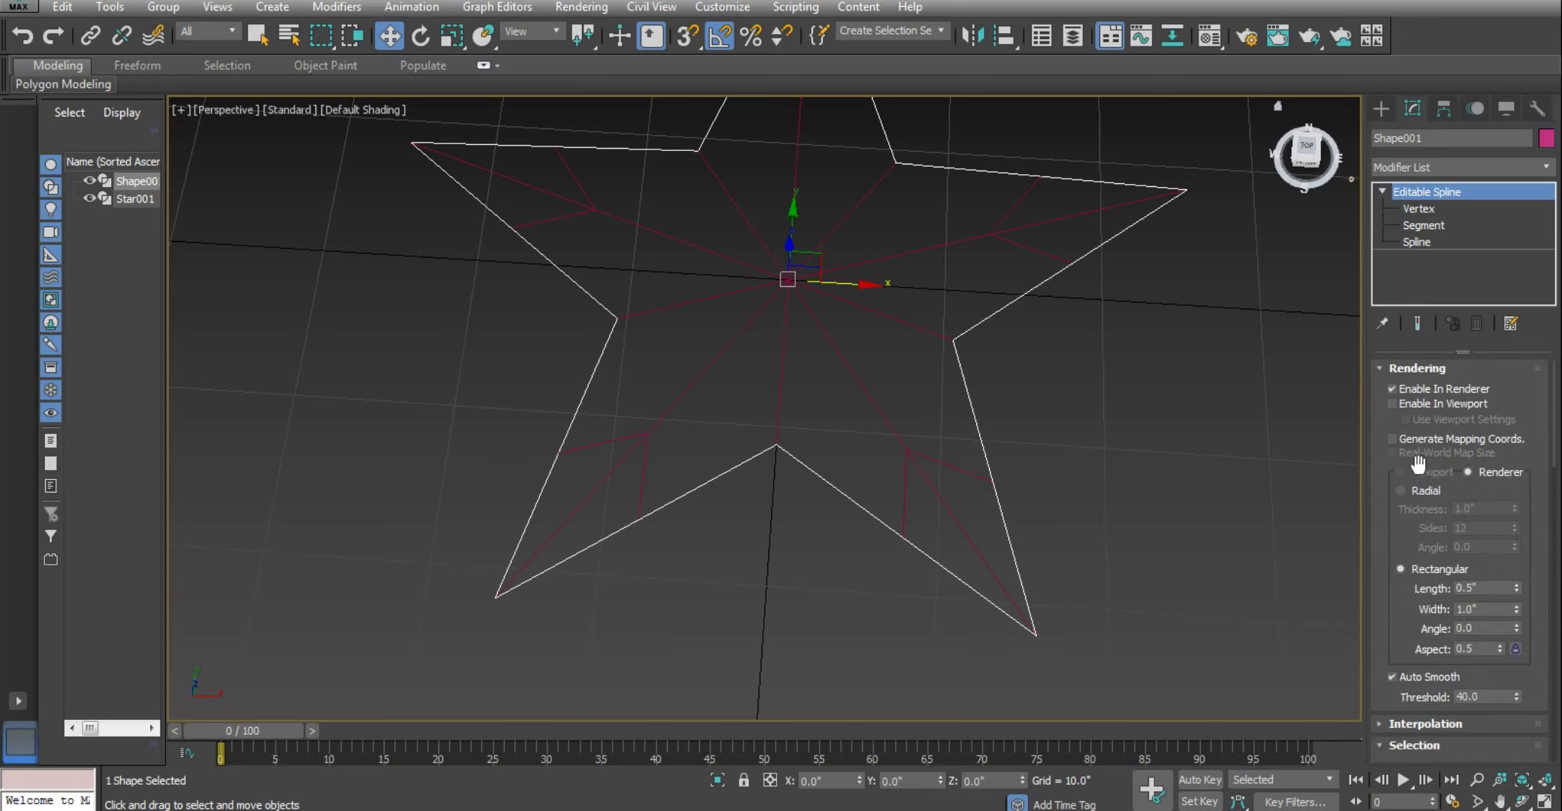
{"action": "left_click", "coordinate": [1434, 389]}
{"action": "left_click", "coordinate": [1441, 168]}
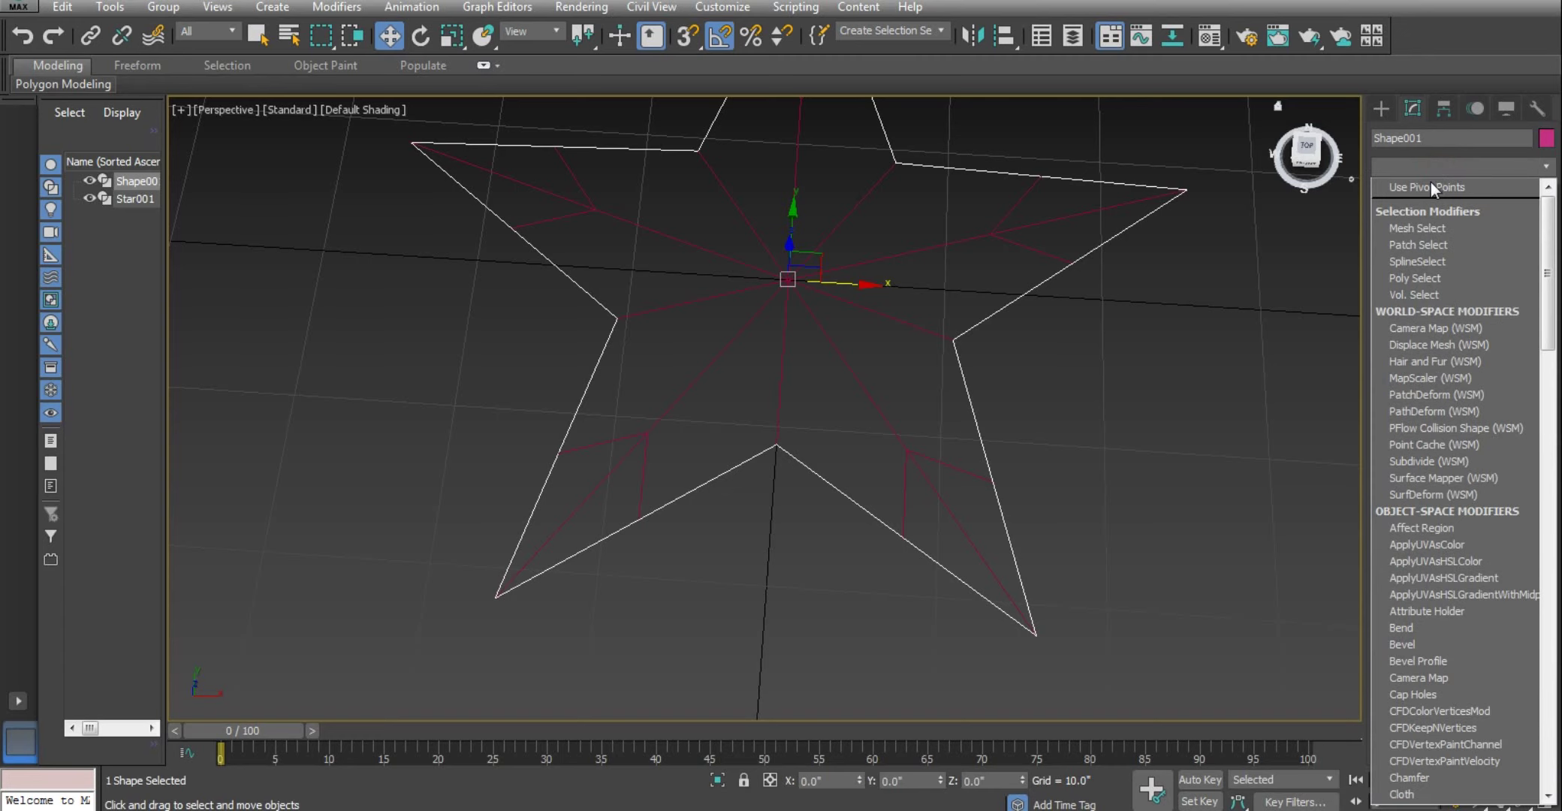
Add an Extrude modifier with a 0.2 amount to Shape001 and orbit to check its thickness
{"action": "key", "text": "e"}
{"action": "key", "text": "x"}
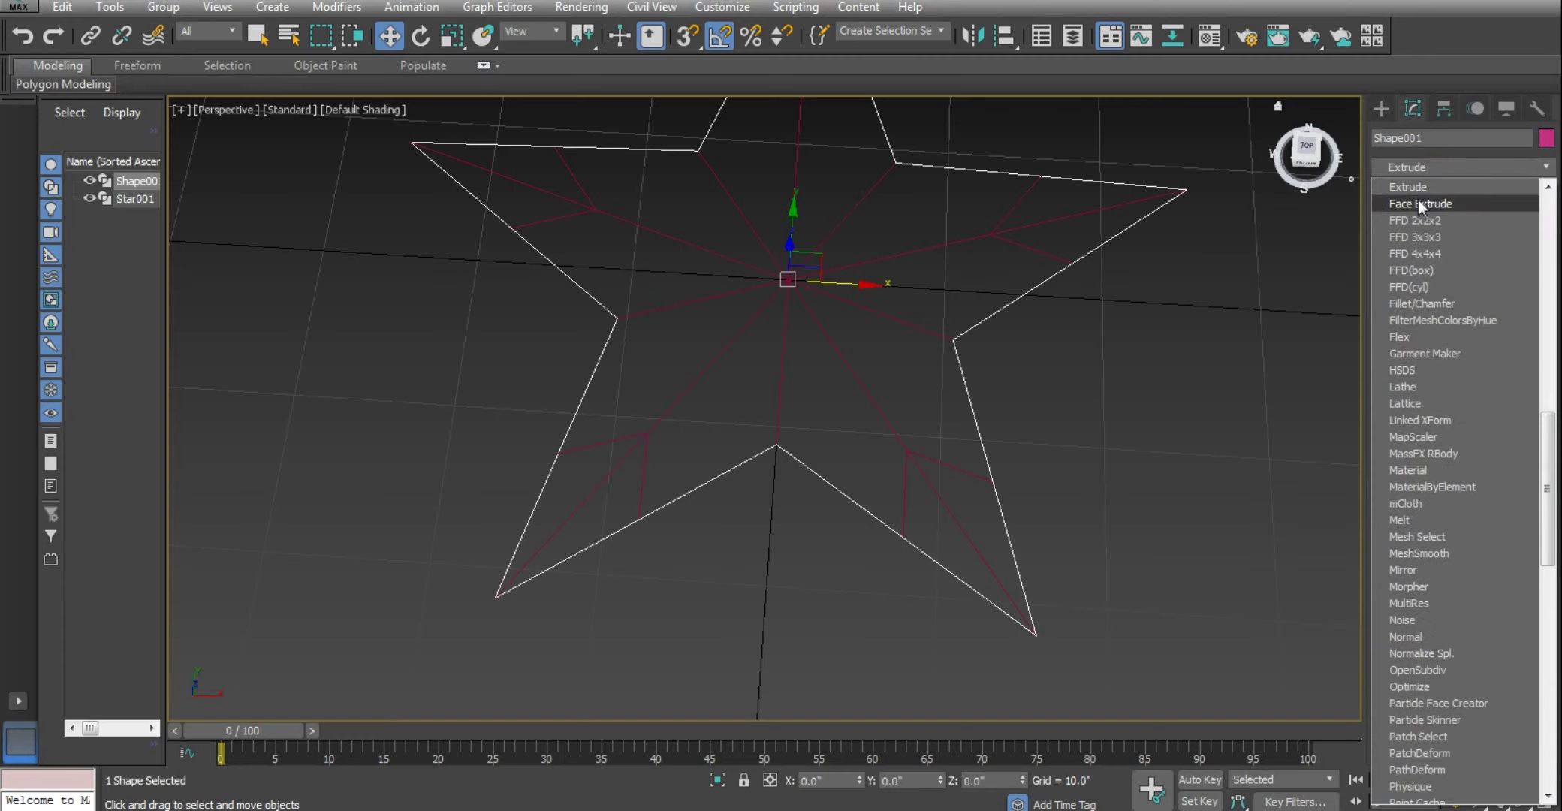
{"action": "left_click", "coordinate": [1404, 191]}
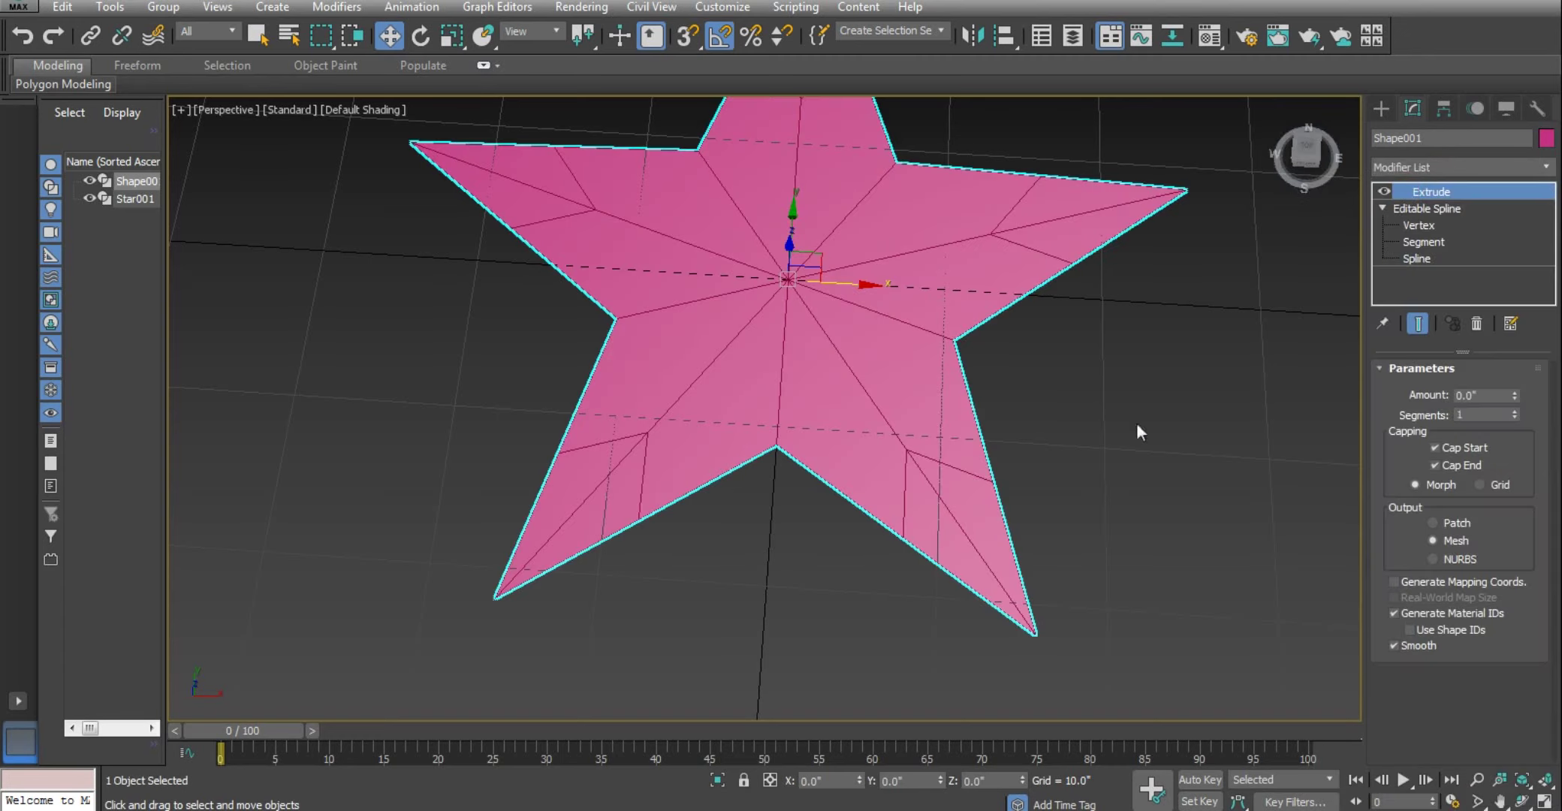
{"action": "left_click", "coordinate": [1520, 390]}
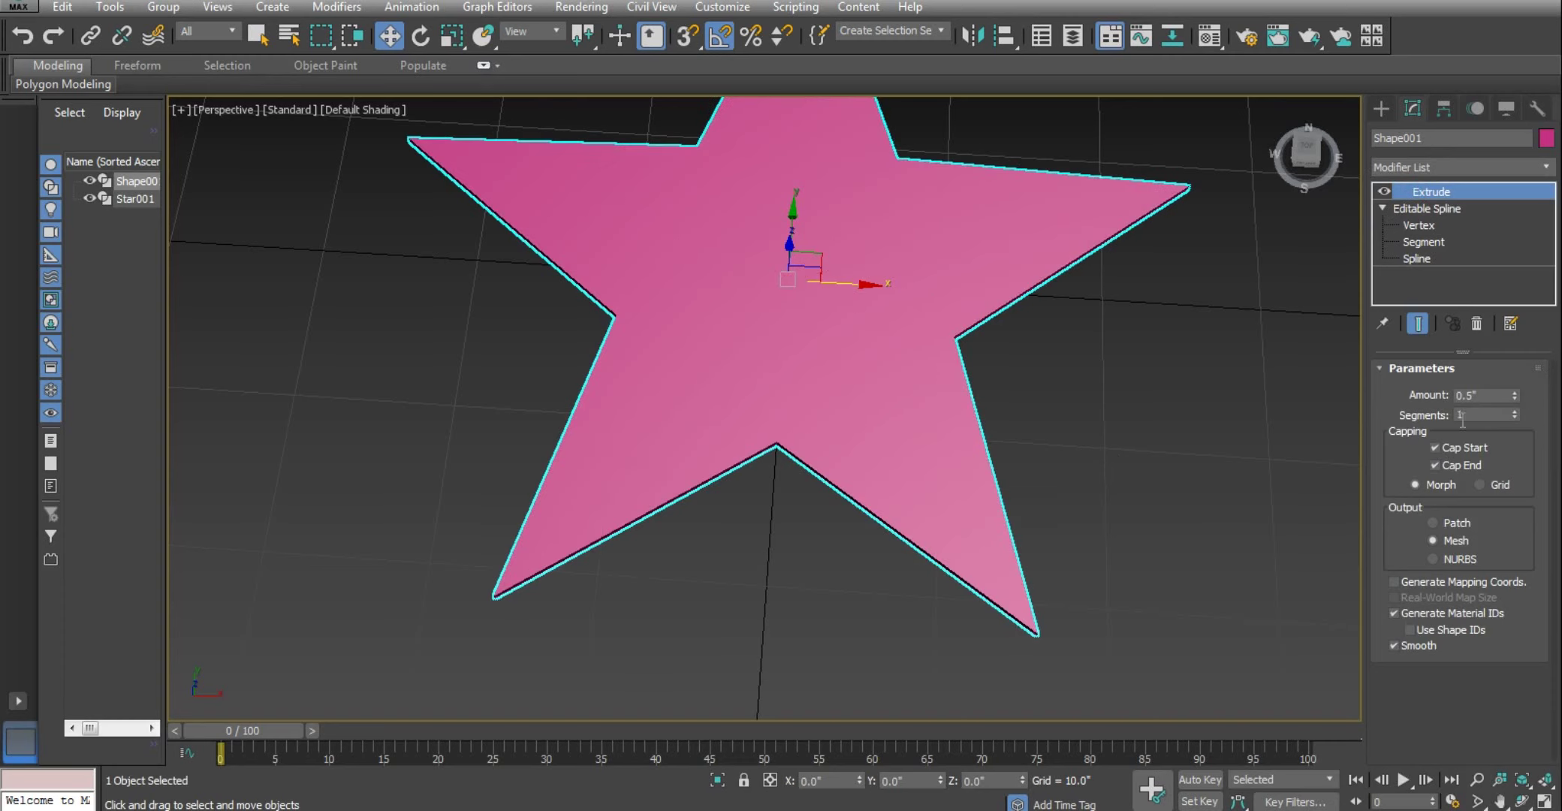
{"action": "left_click_drag", "start_coordinate": [1491, 398], "coordinate": [1418, 398]}
{"action": "type", "text": "."}
{"action": "type", "text": "2"}
{"action": "key", "text": "Return"}
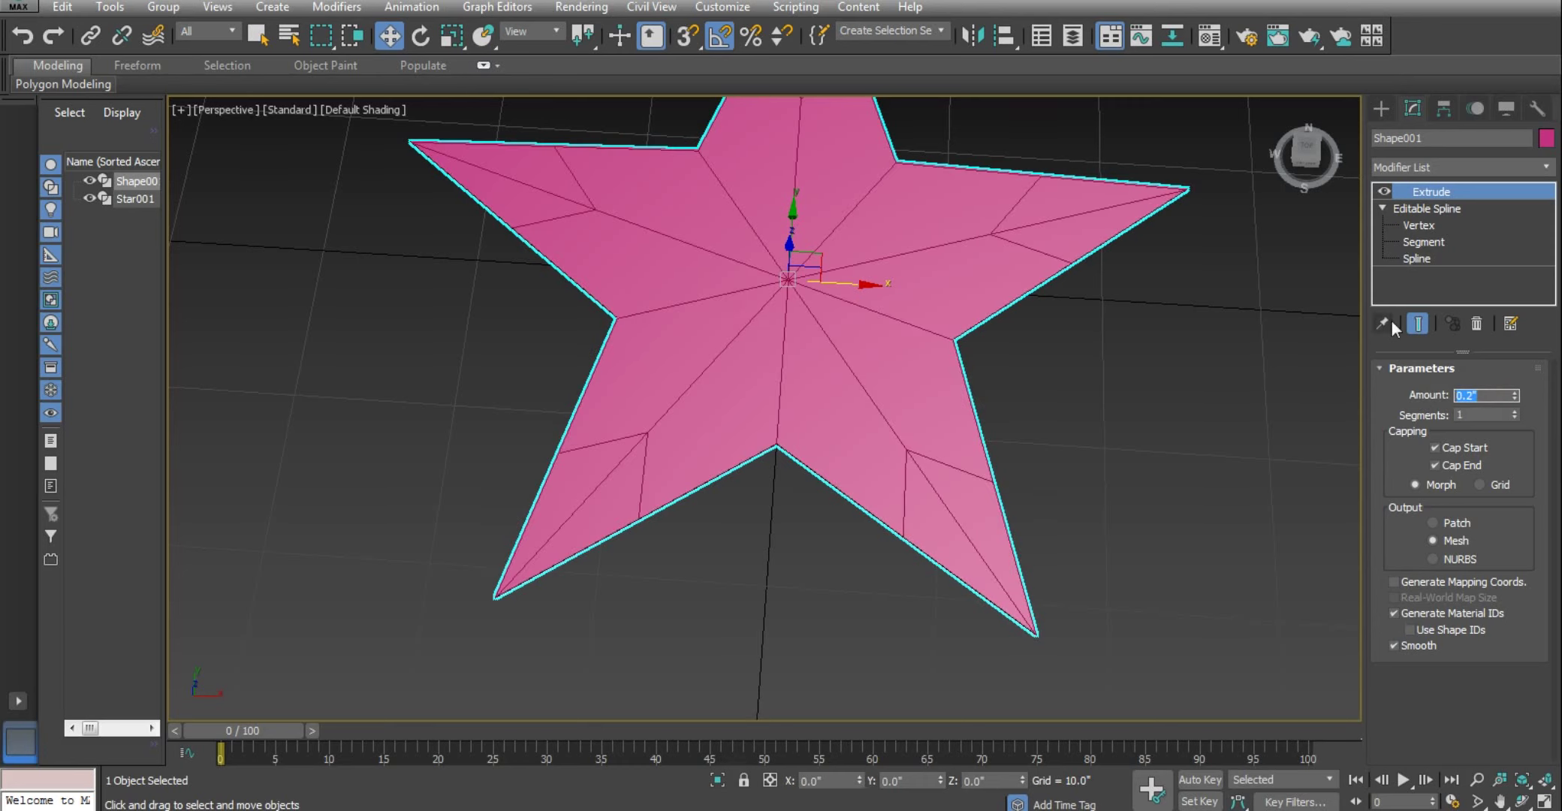
{"action": "mouse_move", "coordinate": [1125, 577]}
{"action": "middle_mouse_down", "text": "alt"}
{"action": "mouse_move", "coordinate": [1008, 509]}
{"action": "mouse_move", "coordinate": [1021, 540]}
{"action": "mouse_move", "coordinate": [997, 554]}
{"action": "middle_mouse_up", "text": "alt"}
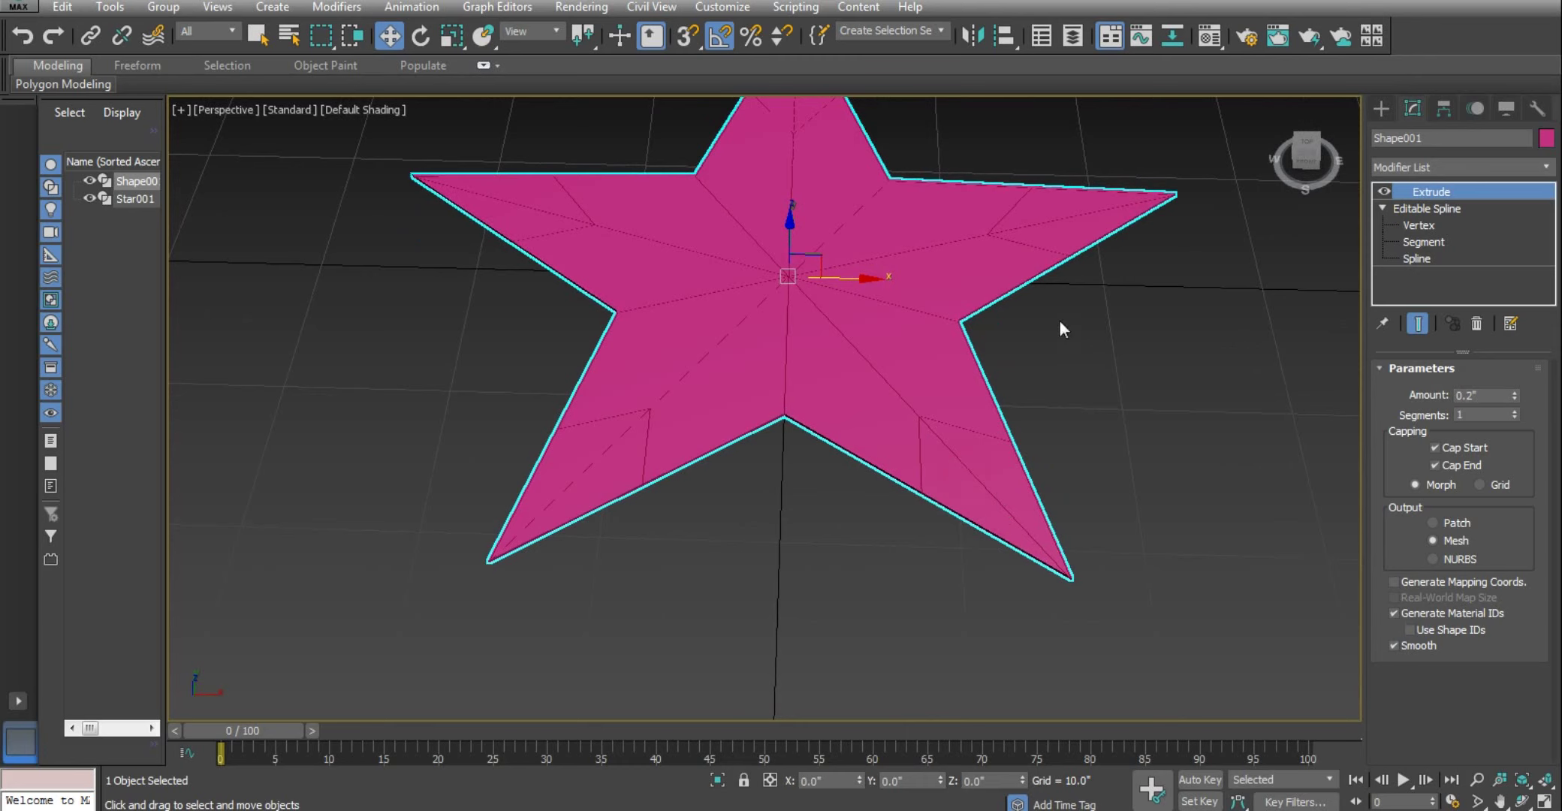
{"action": "key", "text": "F3"}
Enable Star001 in the viewport as thick strips and set its object colour to red
{"action": "left_click", "coordinate": [911, 431]}
{"action": "key", "text": "F3"}
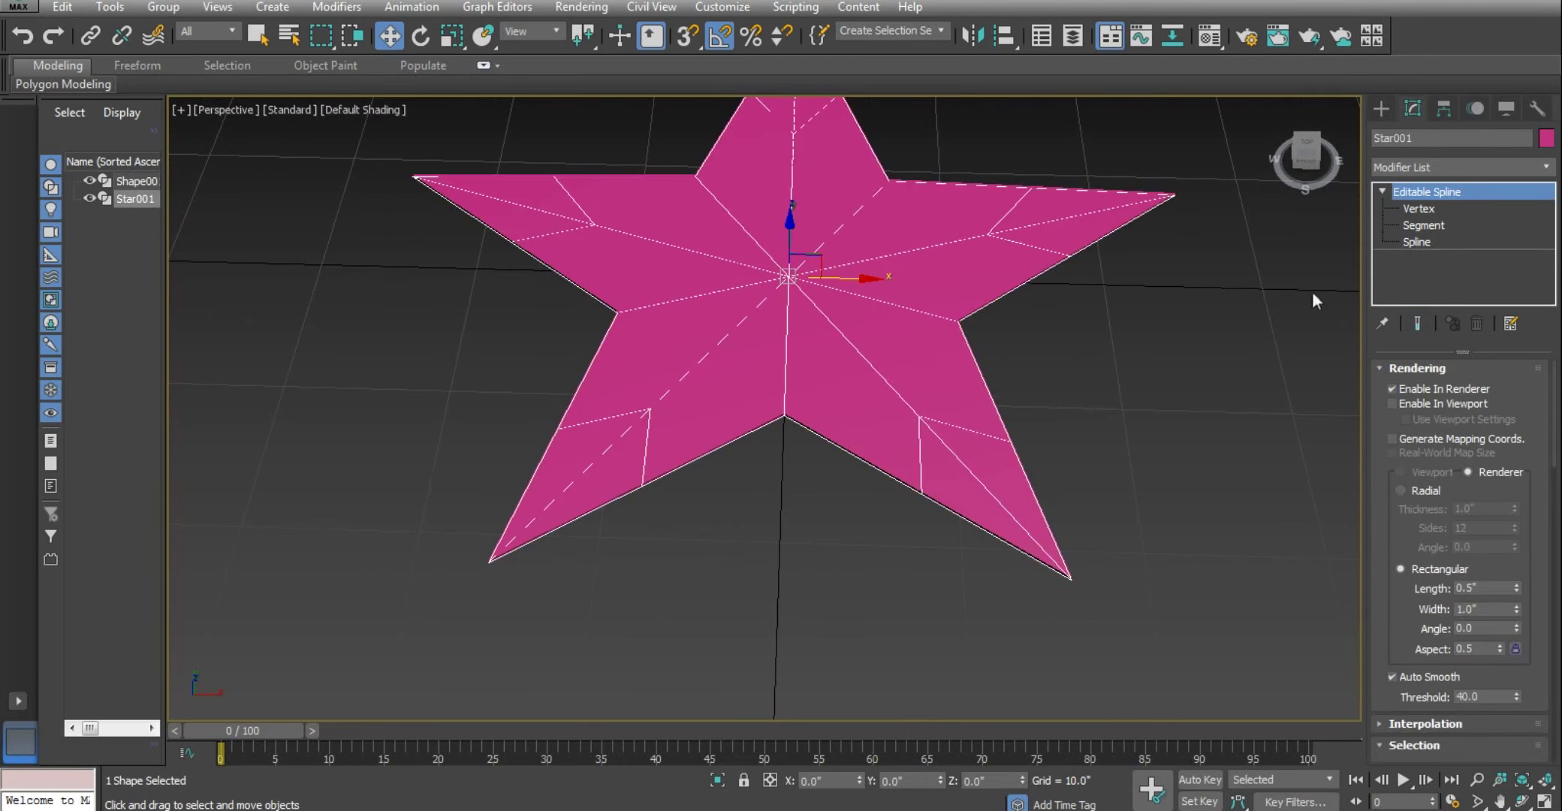
{"action": "left_click", "coordinate": [1410, 408]}
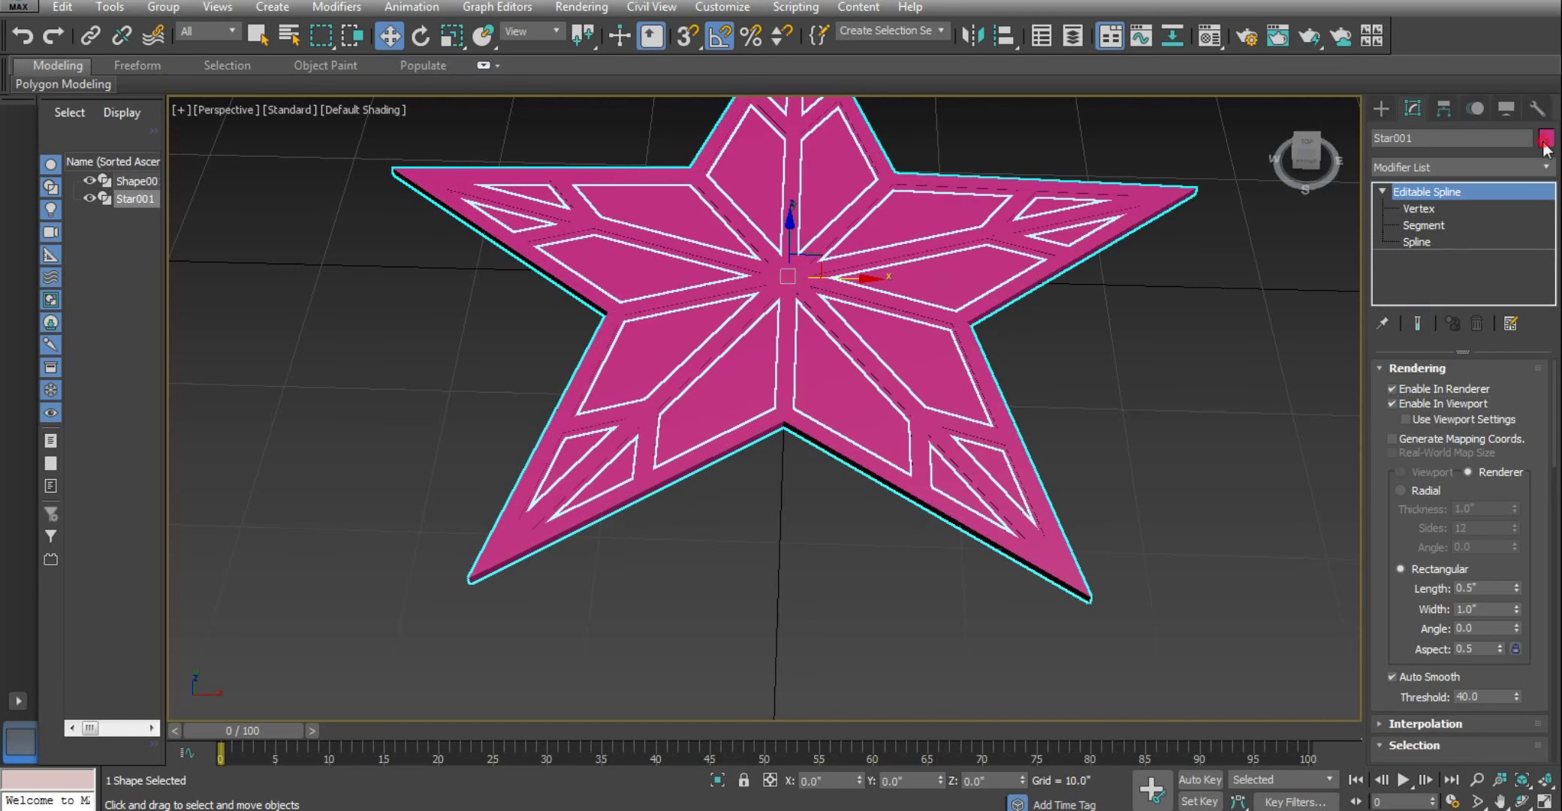
{"action": "left_click", "coordinate": [1546, 140]}
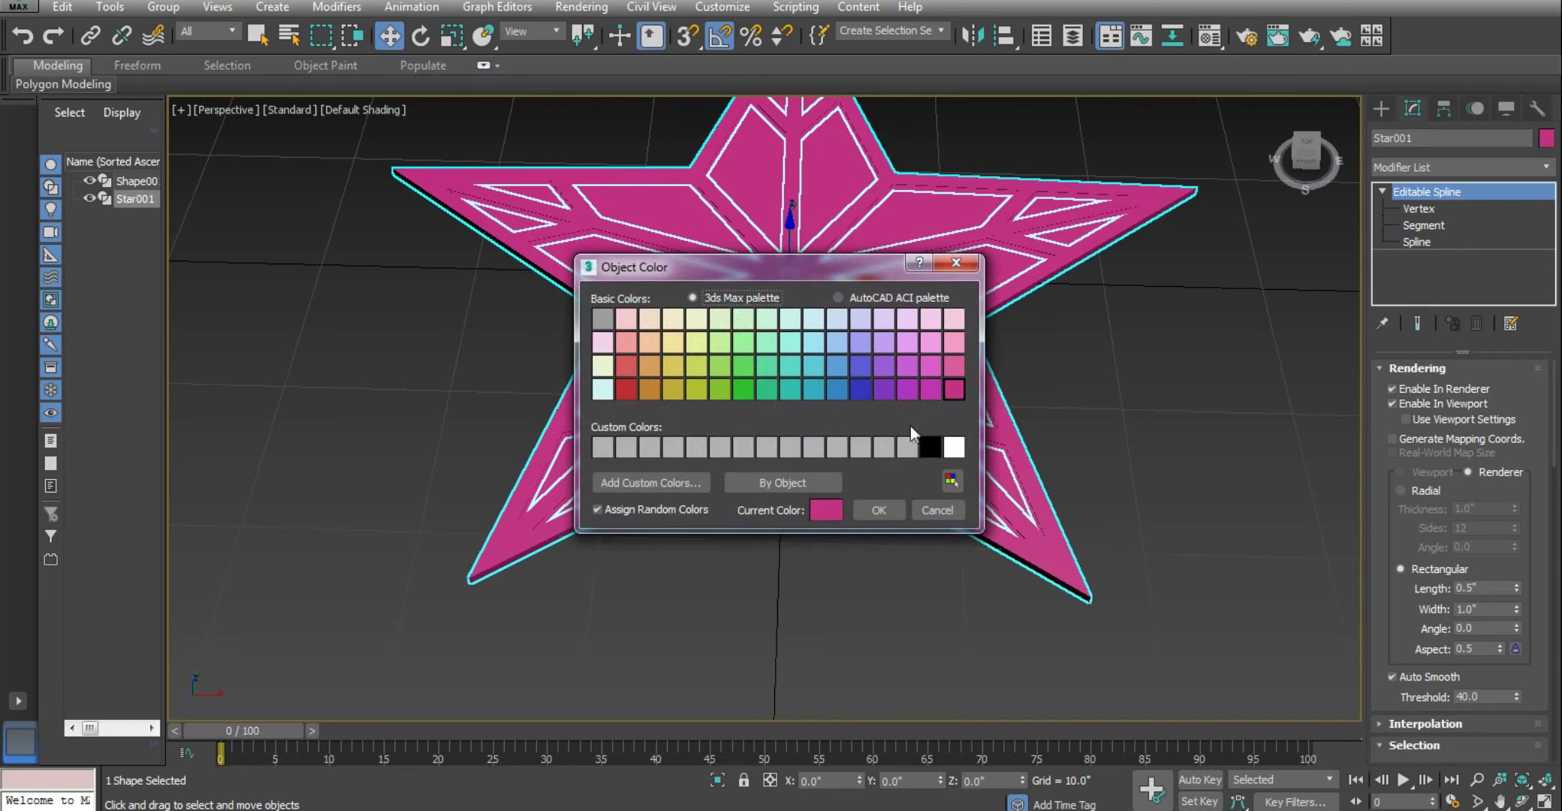
{"action": "left_click", "coordinate": [629, 386]}
{"action": "left_click", "coordinate": [878, 510]}
{"action": "left_click", "coordinate": [1193, 365]}
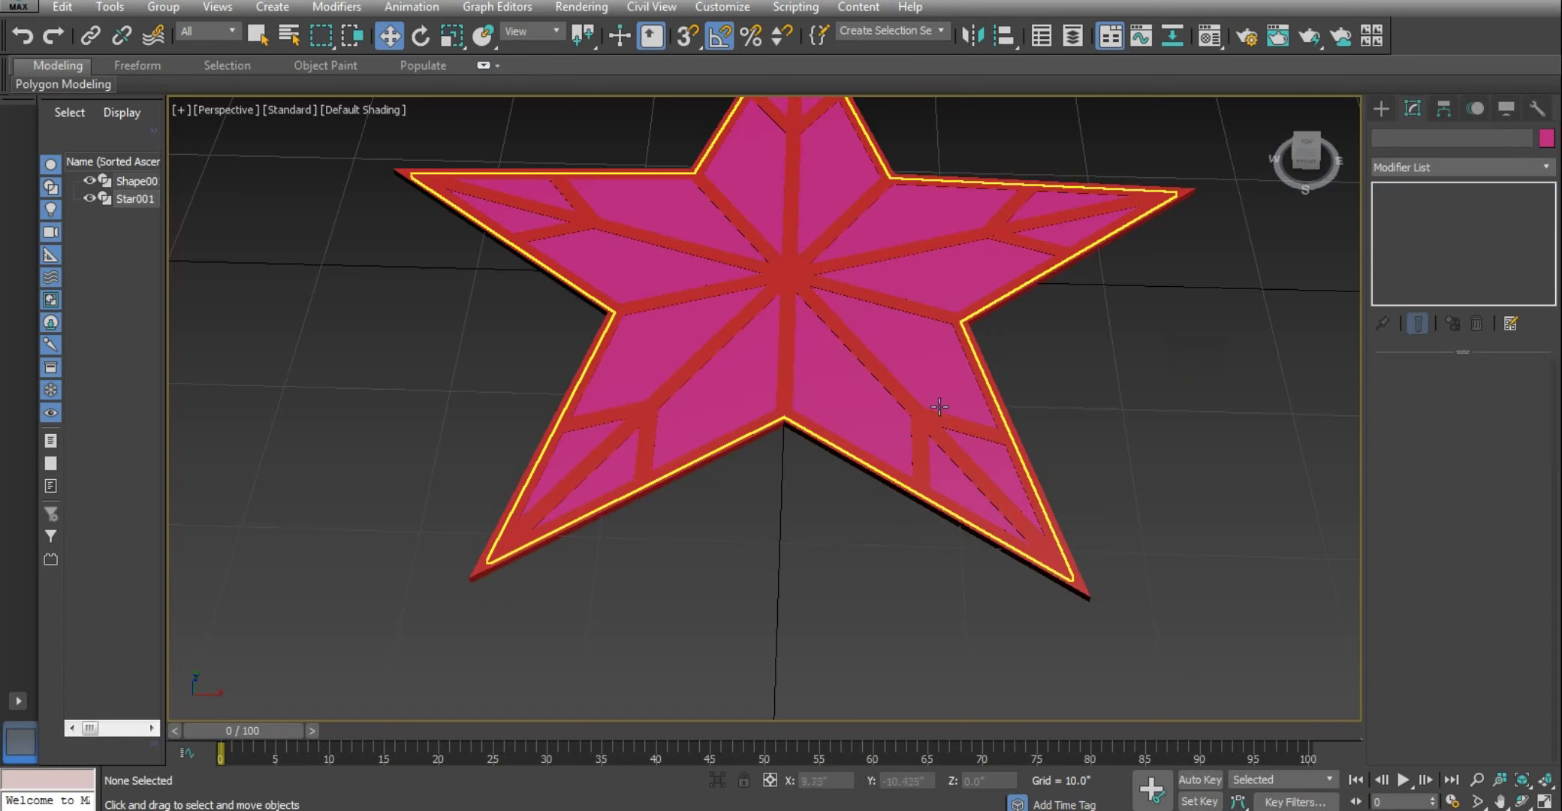
Set the extruded Shape001 slab's object colour to light red
{"action": "left_click", "coordinate": [899, 371]}
{"action": "left_click", "coordinate": [1545, 140]}
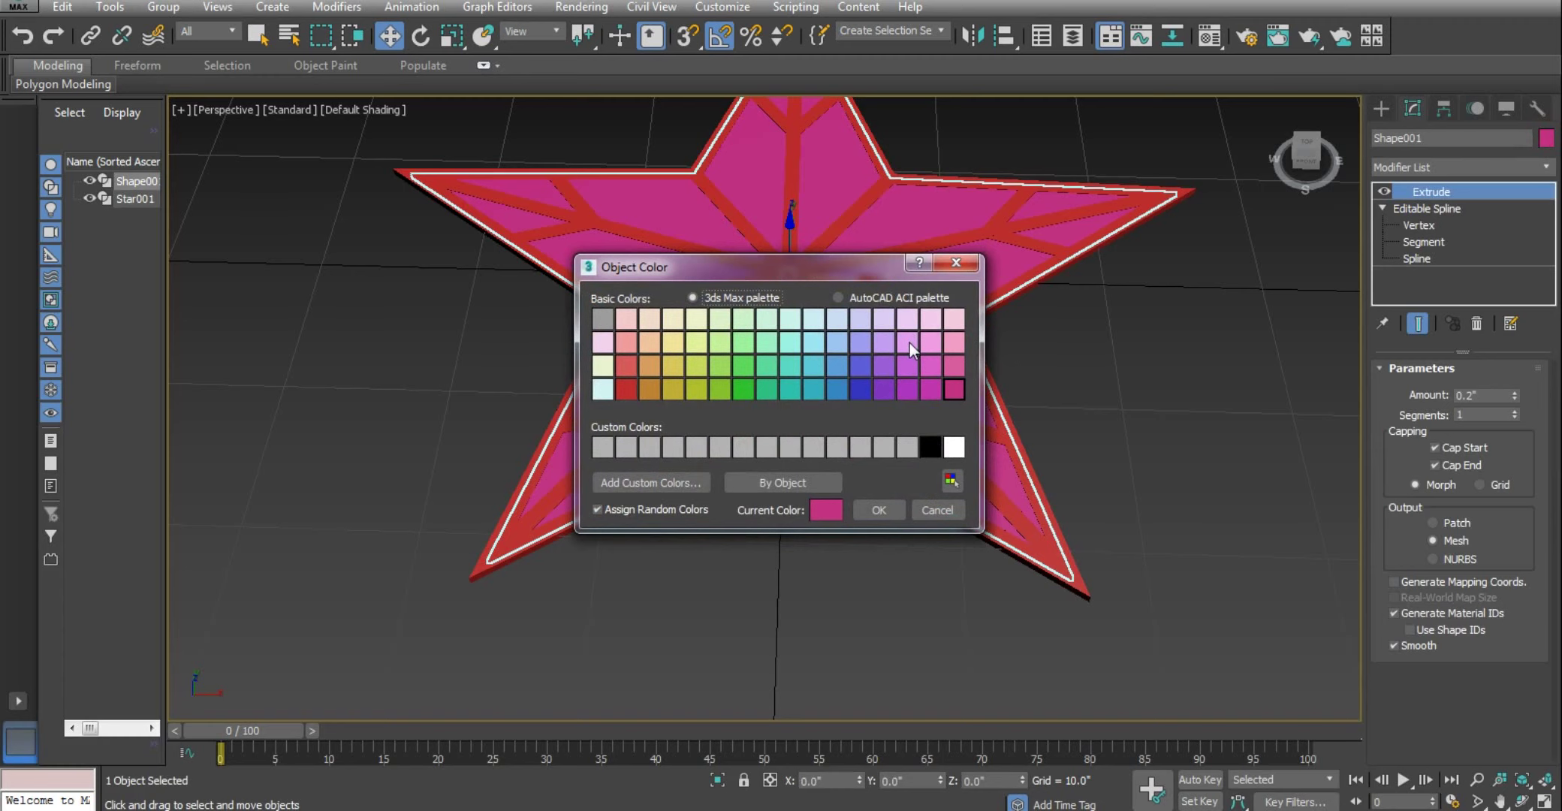
{"action": "left_click", "coordinate": [627, 343]}
{"action": "left_click", "coordinate": [879, 510]}
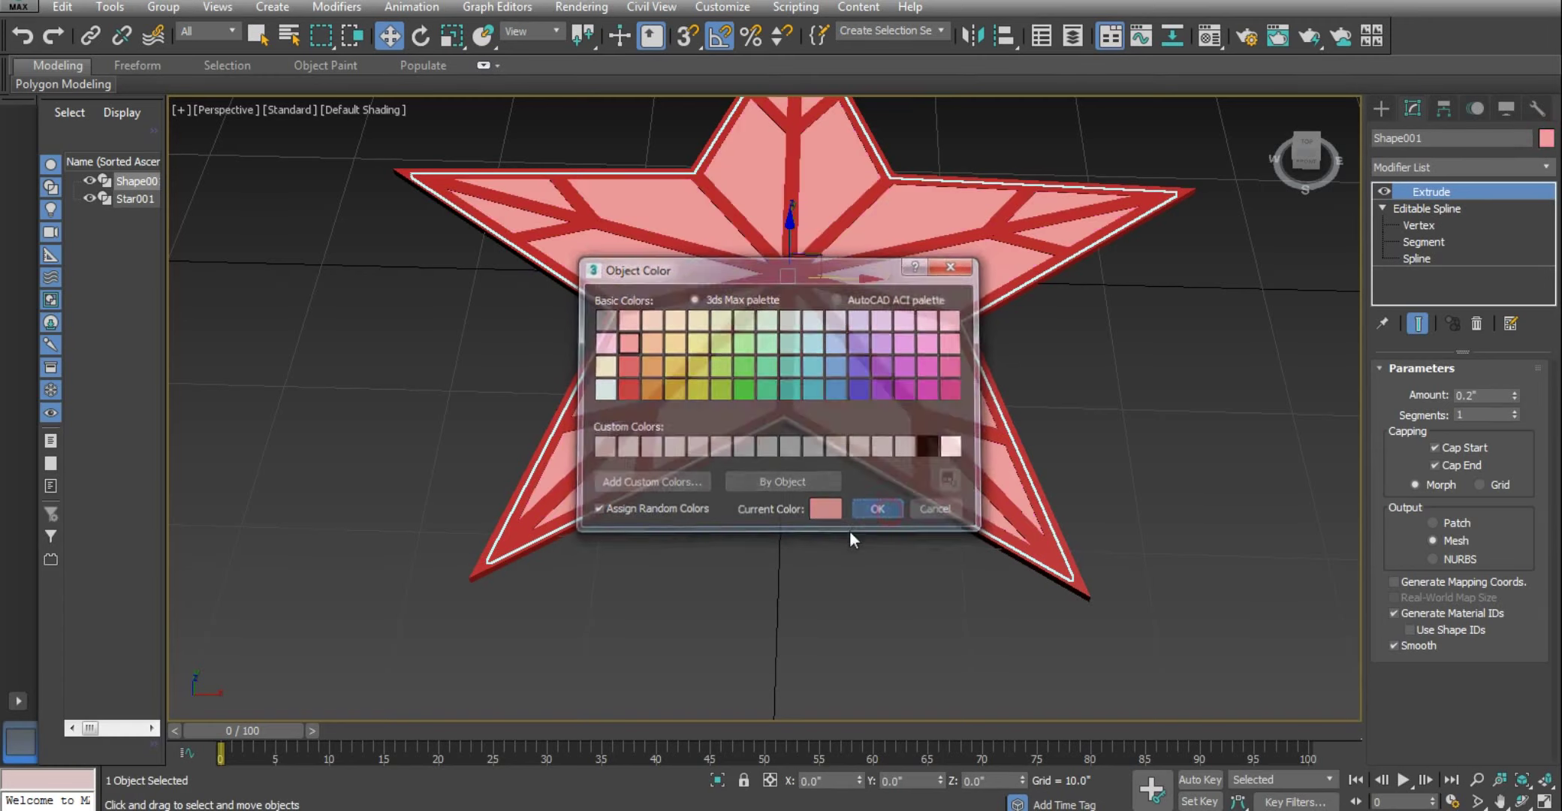
{"action": "scroll", "coordinate": [856, 519], "scroll_direction": "down", "scroll_amount": 4}
Maximize the Front viewport and zoom in on the extruded star seen edge-on
{"action": "middle_click_drag", "start_coordinate": [968, 445], "coordinate": [892, 457], "text": "alt"}
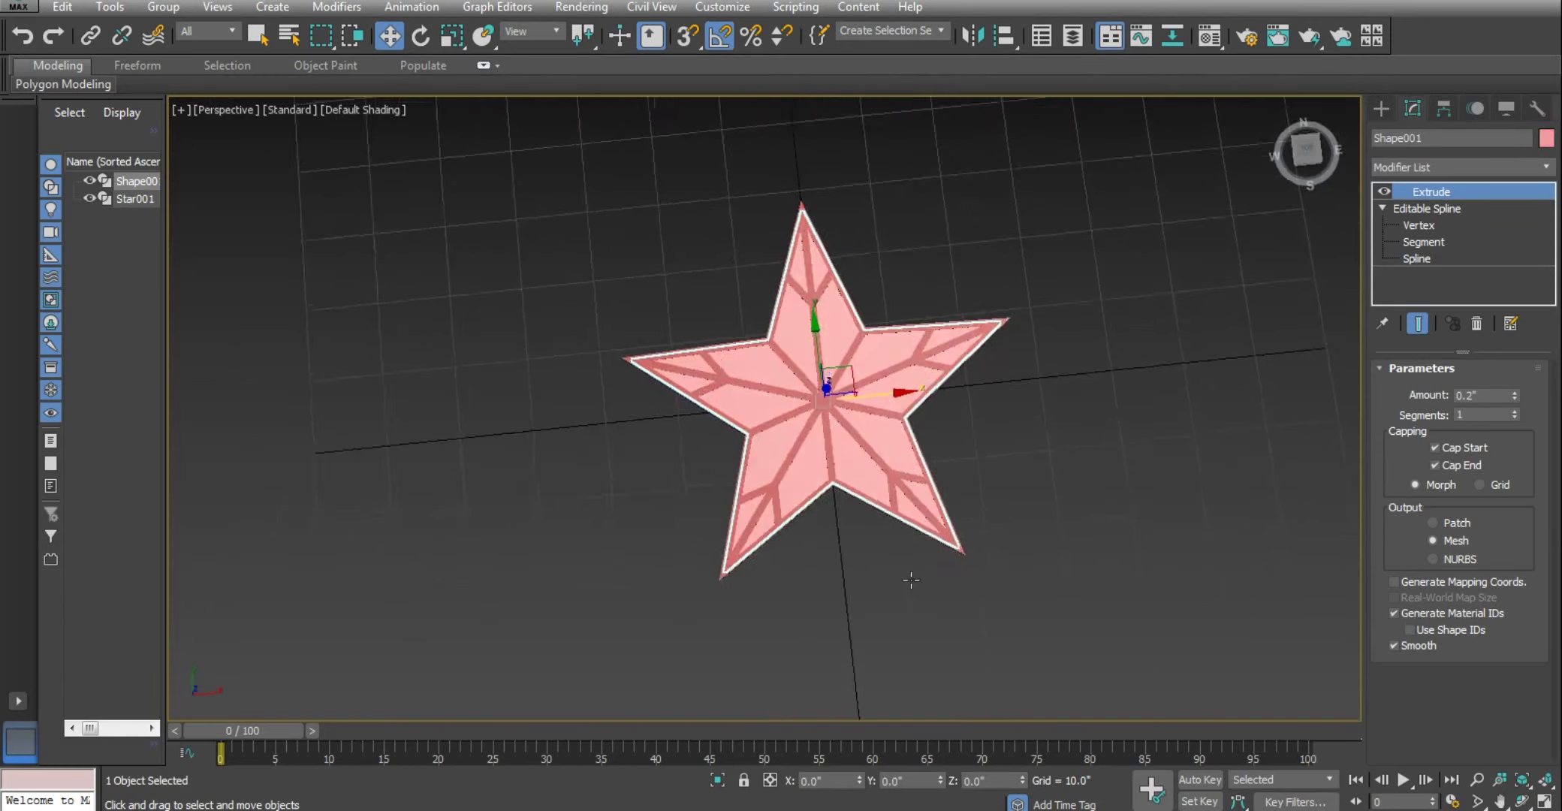
{"action": "scroll", "coordinate": [789, 450], "scroll_direction": "up", "scroll_amount": 3}
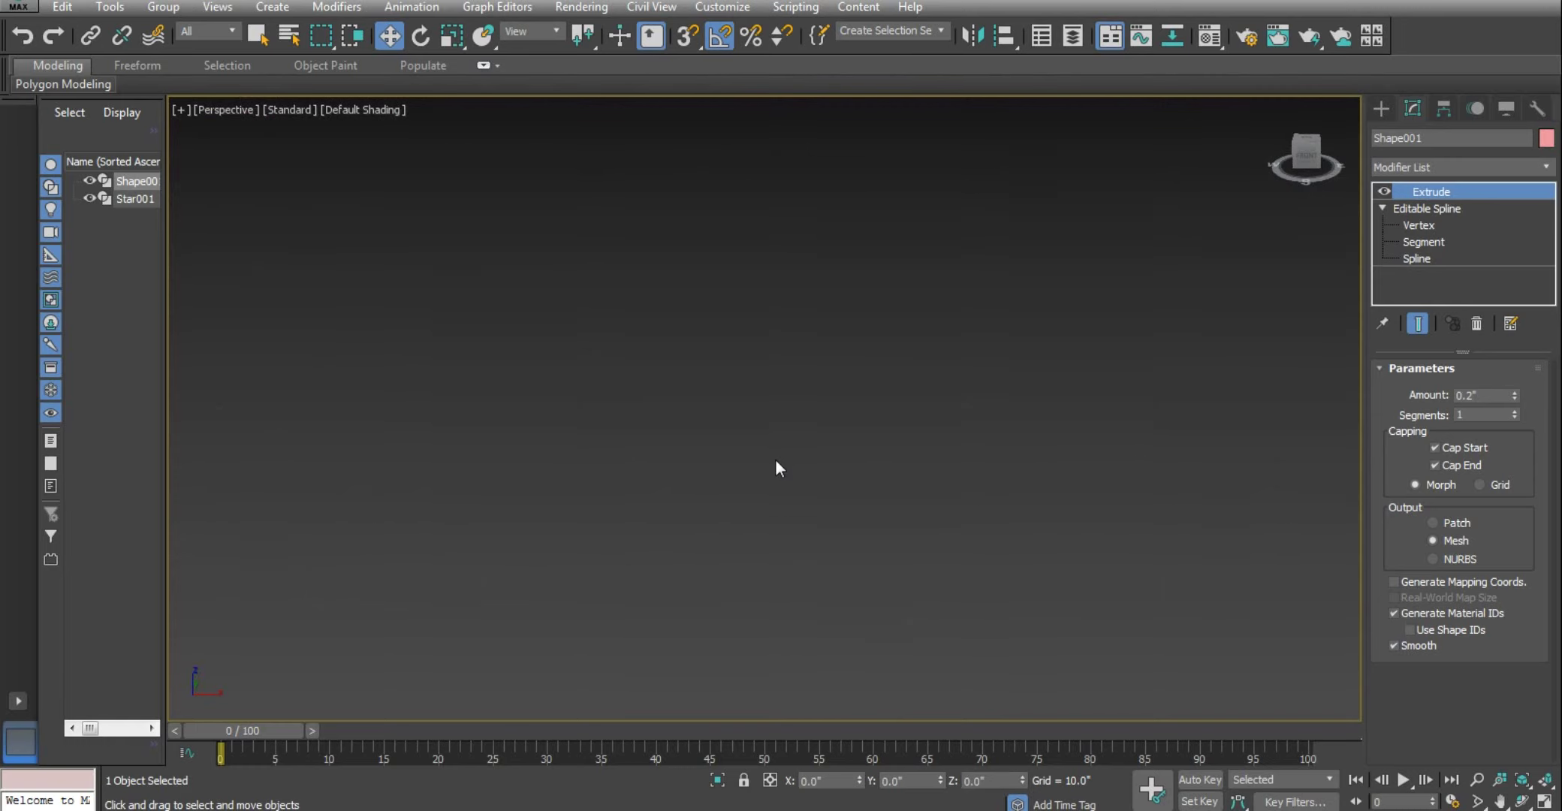
{"action": "scroll", "coordinate": [775, 459], "scroll_direction": "up", "scroll_amount": 2}
{"action": "scroll", "coordinate": [775, 458], "scroll_direction": "up", "scroll_amount": 2}
{"action": "scroll", "coordinate": [751, 469], "scroll_direction": "down", "scroll_amount": 2}
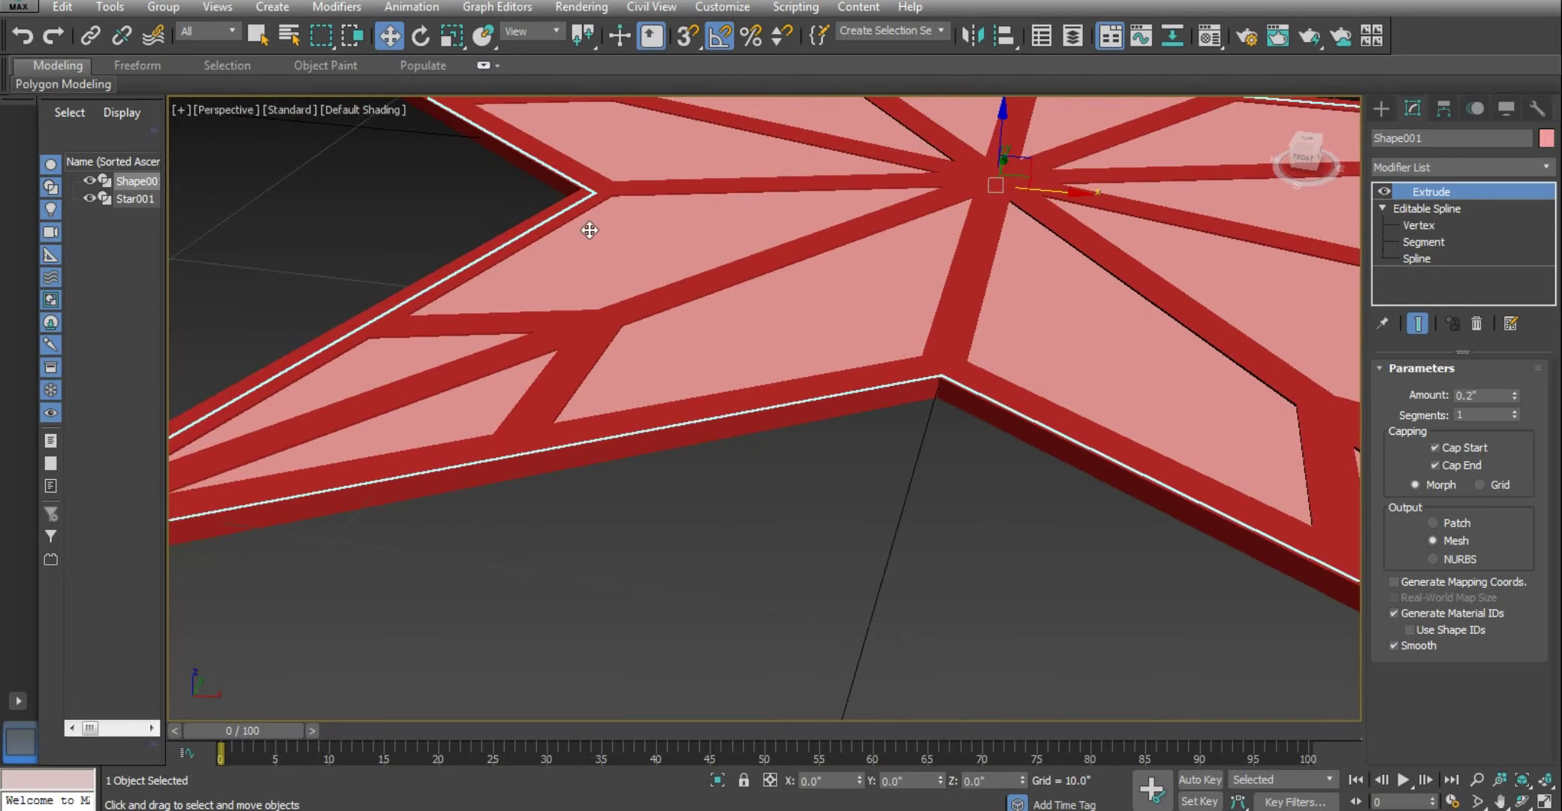
{"action": "scroll", "coordinate": [630, 352], "scroll_direction": "down", "scroll_amount": 1}
{"action": "key", "text": "alt+w"}
{"action": "right_click", "coordinate": [999, 196]}
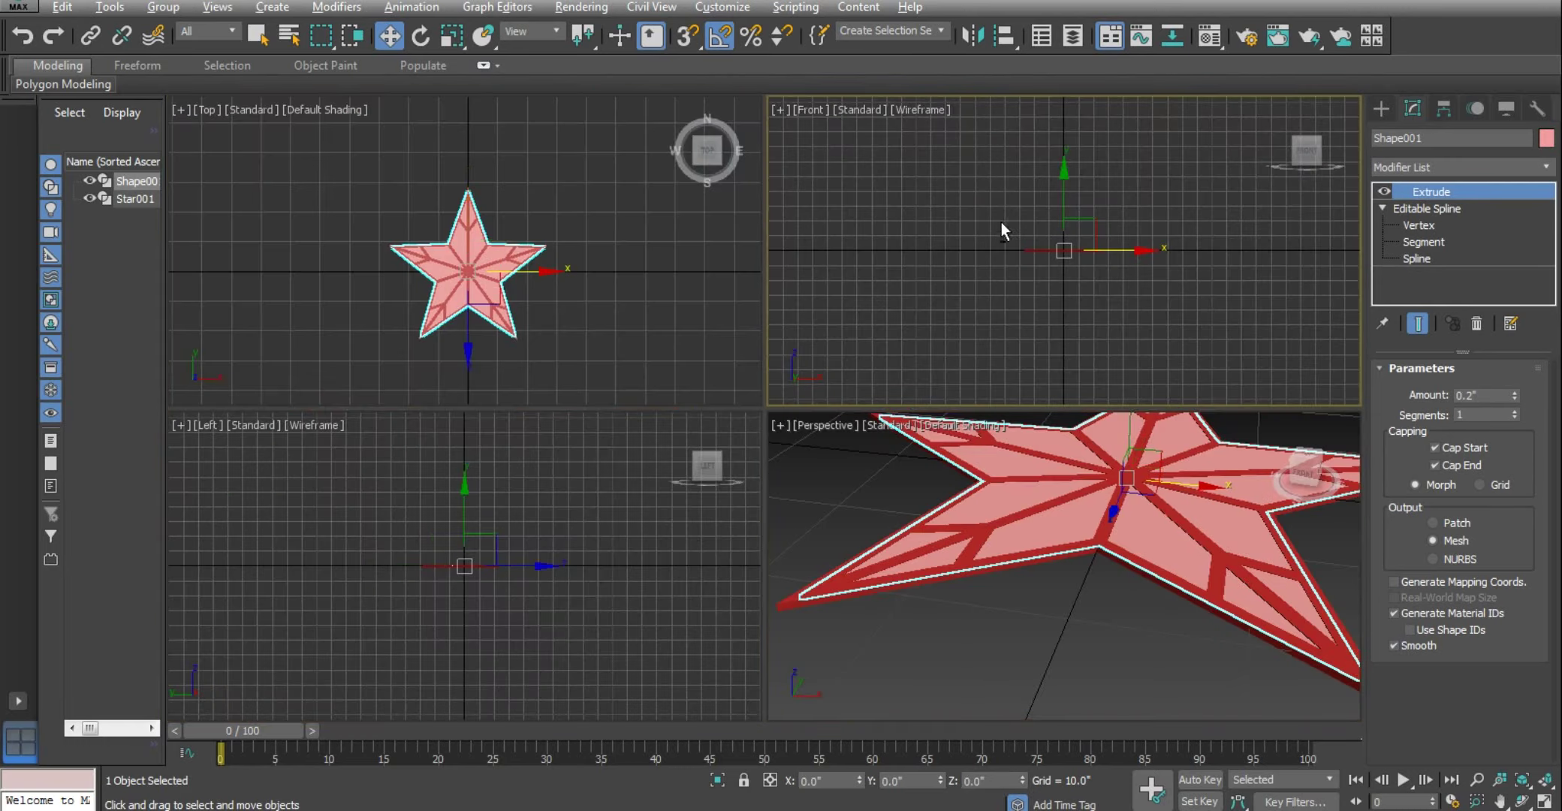
{"action": "key", "text": "alt+w"}
{"action": "scroll", "coordinate": [745, 431], "scroll_direction": "up", "scroll_amount": 2}
{"action": "scroll", "coordinate": [746, 431], "scroll_direction": "up", "scroll_amount": 2}
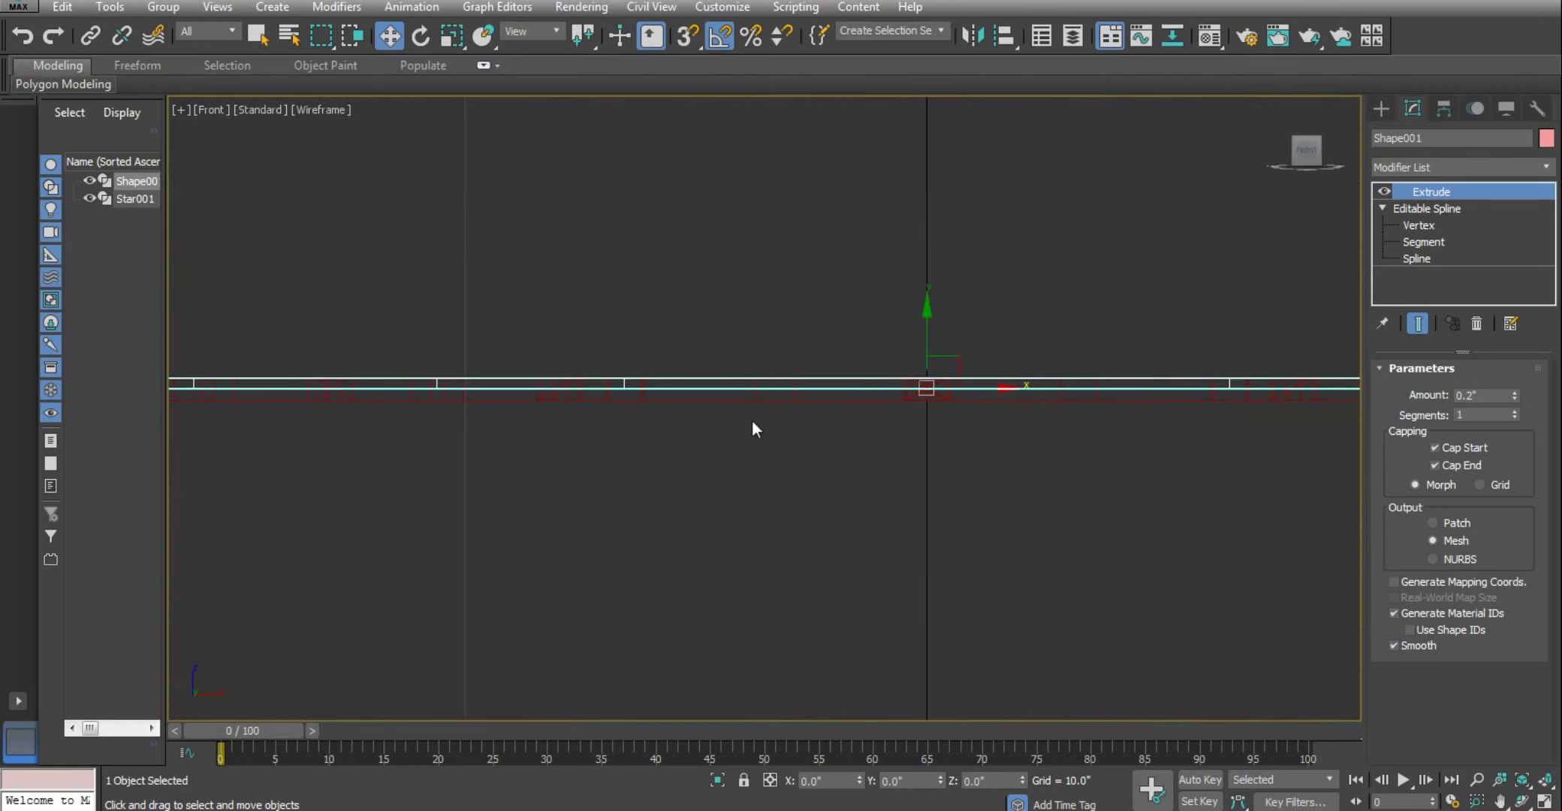
{"action": "scroll", "coordinate": [751, 420], "scroll_direction": "up", "scroll_amount": 1}
{"action": "left_click", "coordinate": [929, 466]}
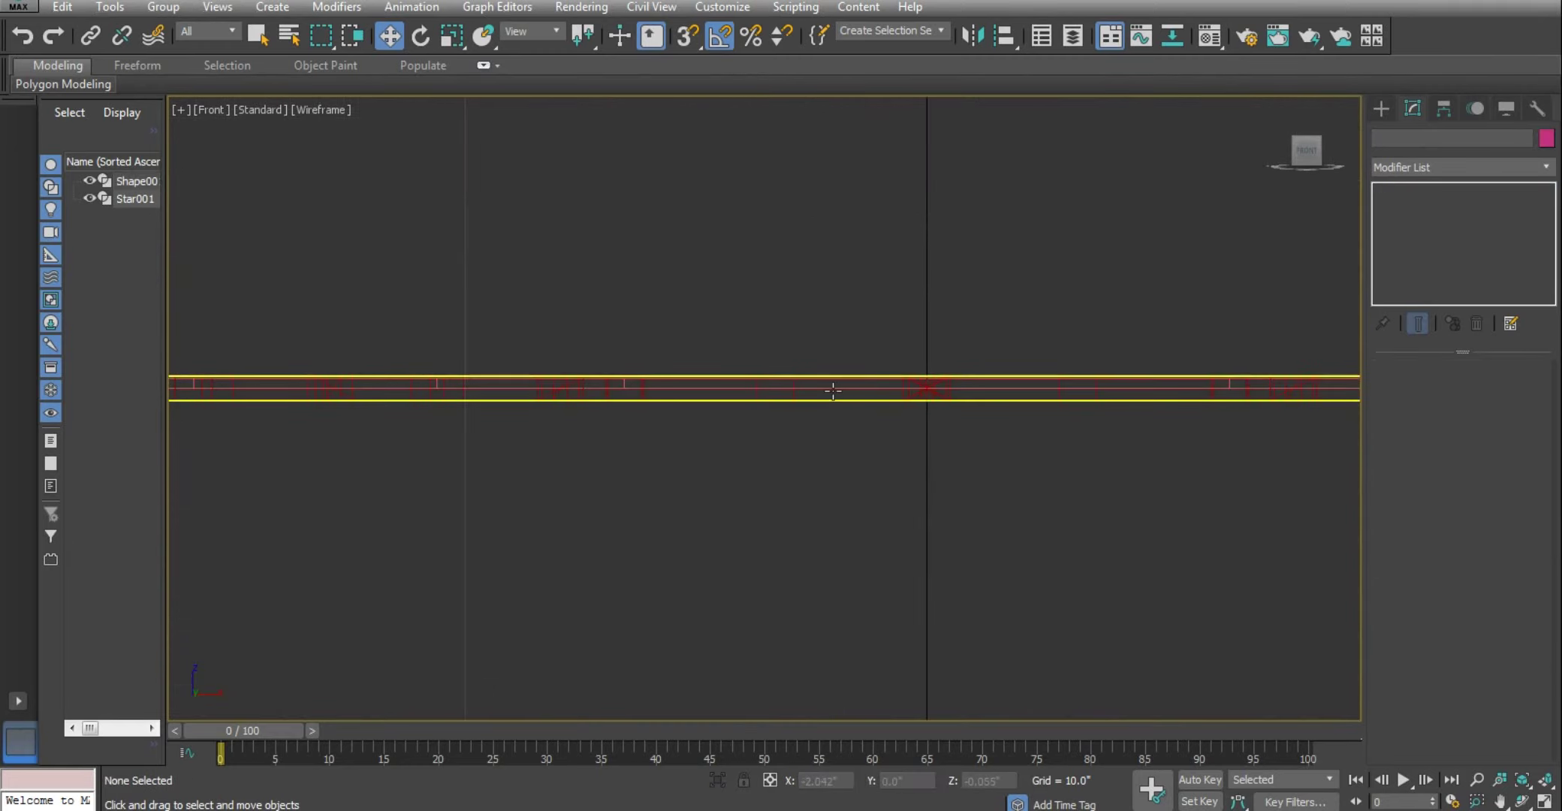
{"action": "left_click", "coordinate": [829, 384]}
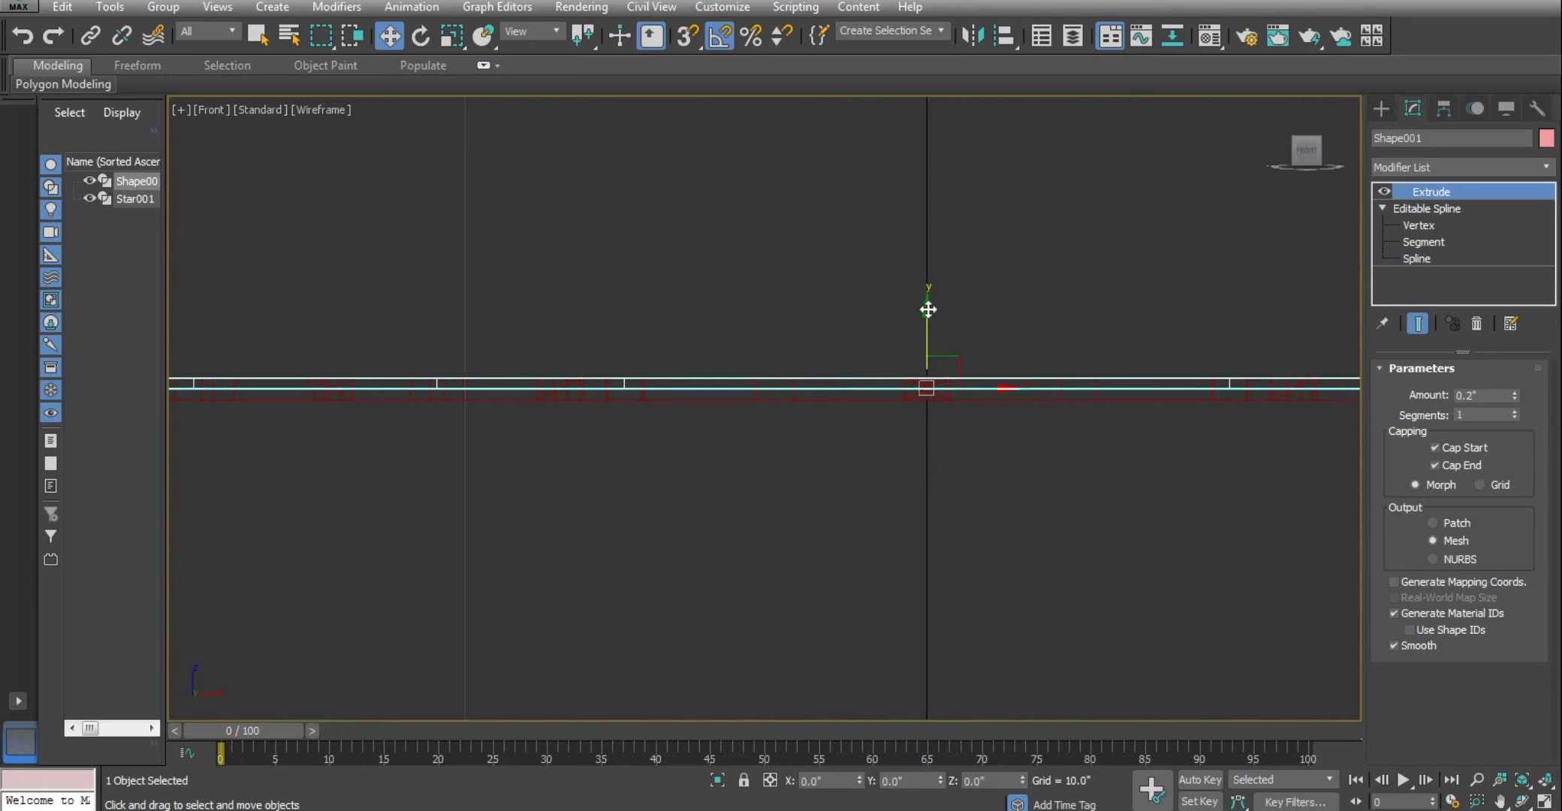
Reset Star001's spline width to 1.0" and raise it to Z 0.25
{"action": "left_click", "coordinate": [866, 396]}
{"action": "scroll", "coordinate": [863, 396], "scroll_direction": "down", "scroll_amount": 5}
{"action": "scroll", "coordinate": [728, 396], "scroll_direction": "up", "scroll_amount": 3}
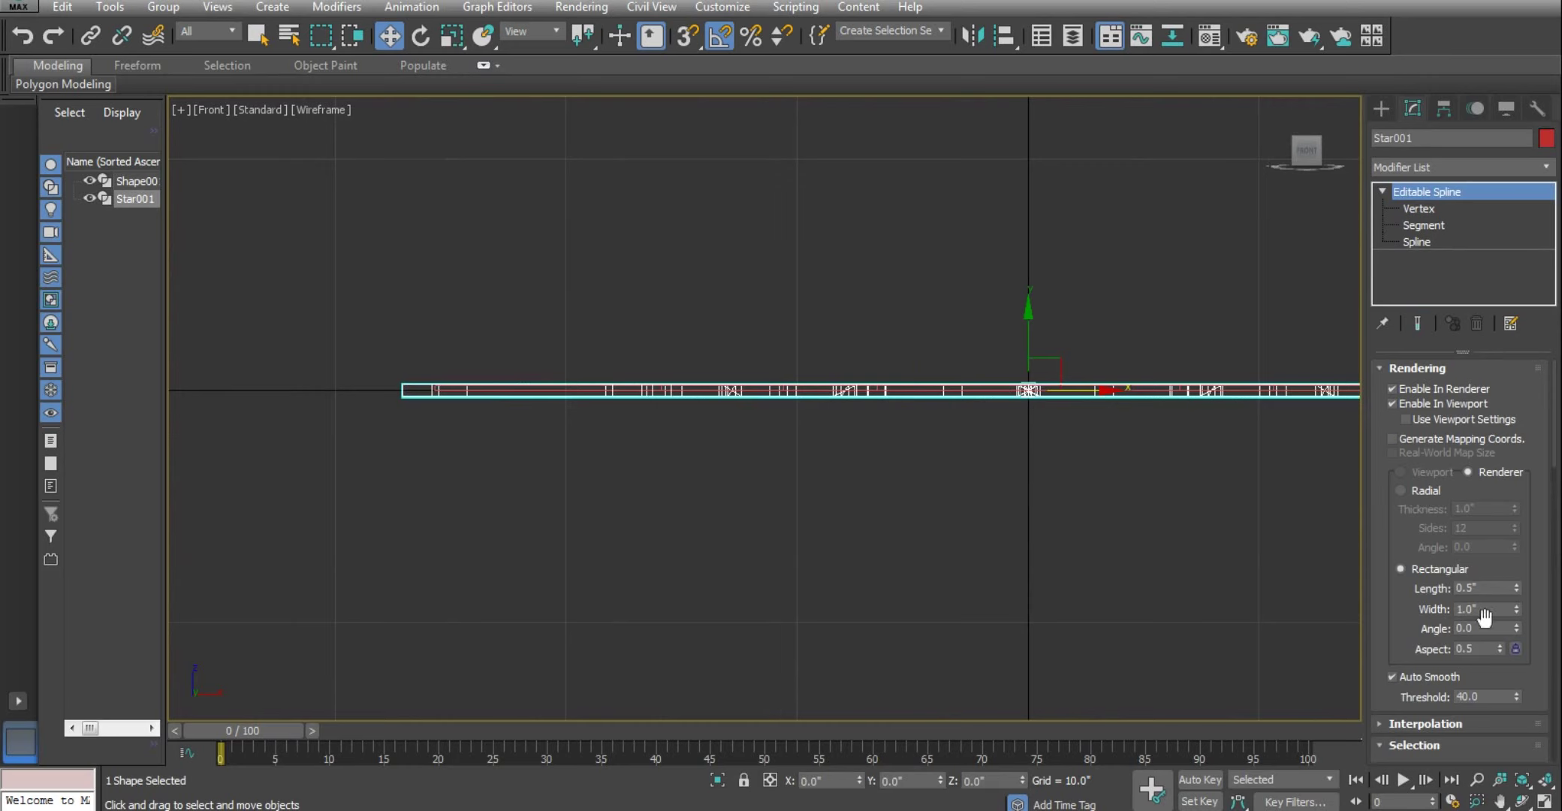
{"action": "left_click_drag", "start_coordinate": [1516, 609], "coordinate": [1516, 552]}
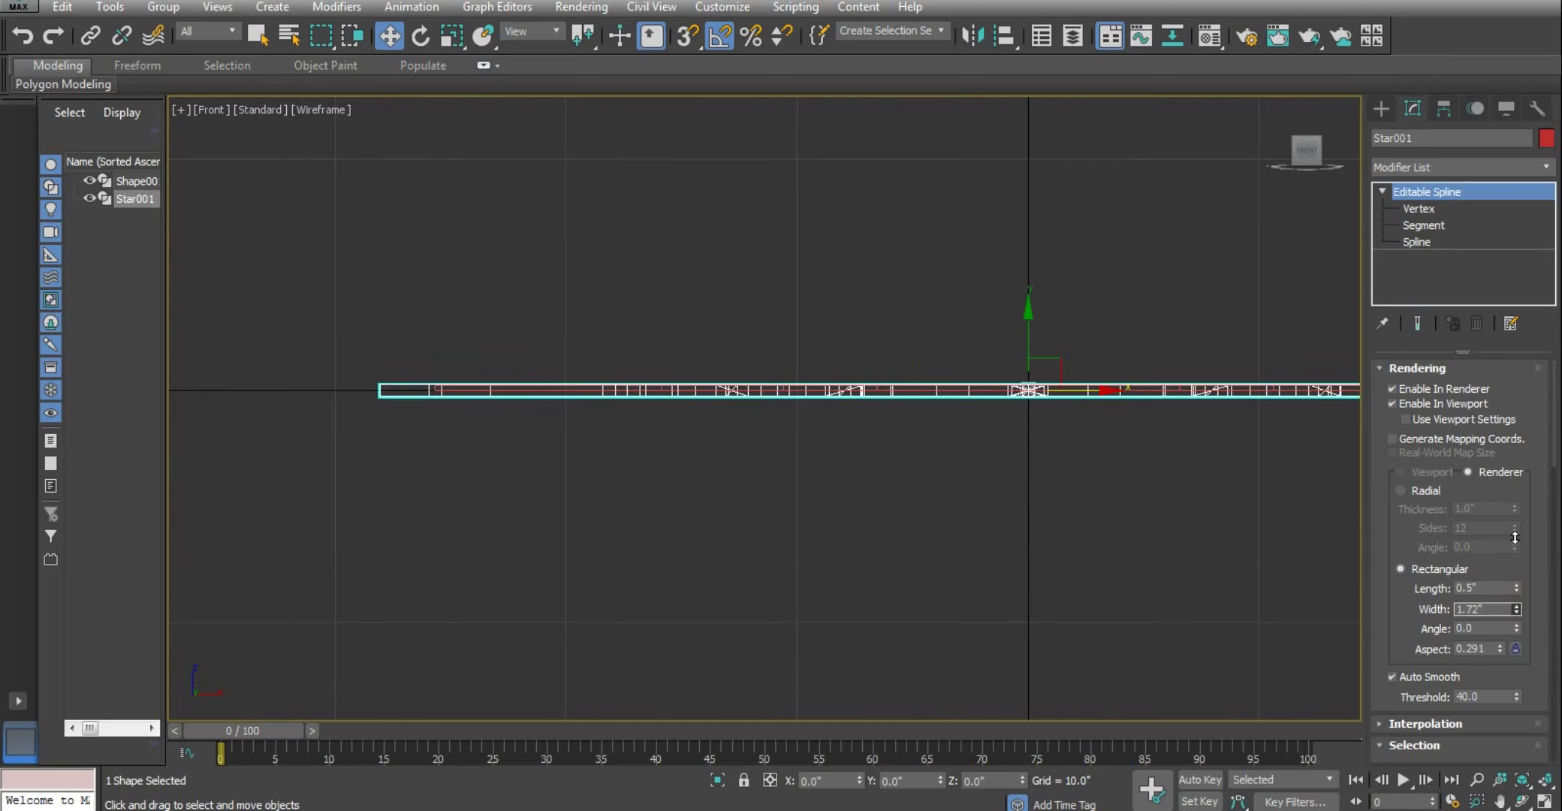
{"action": "right_click", "coordinate": [1516, 551]}
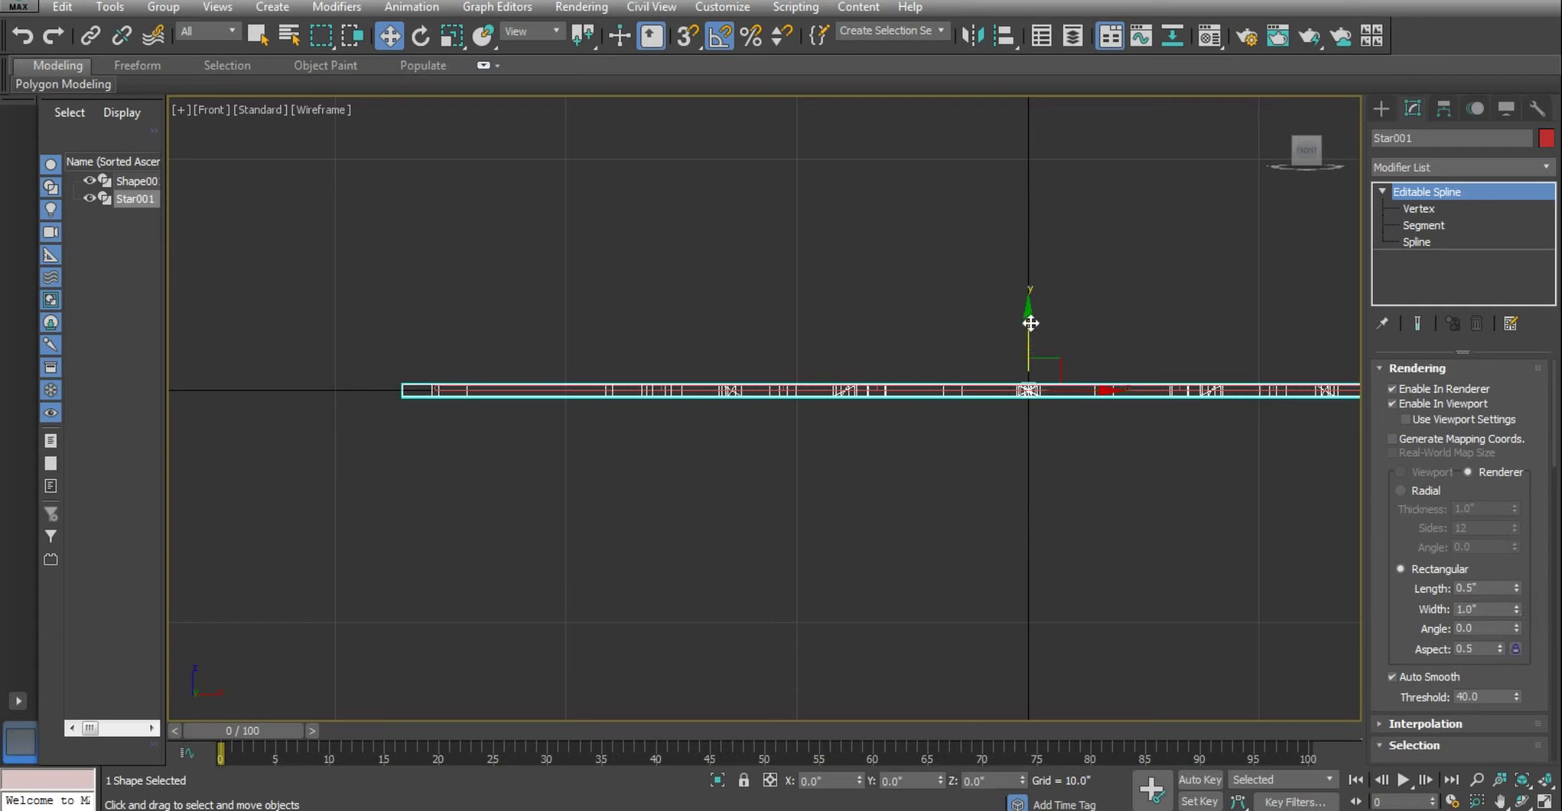
{"action": "left_click", "coordinate": [1004, 781]}
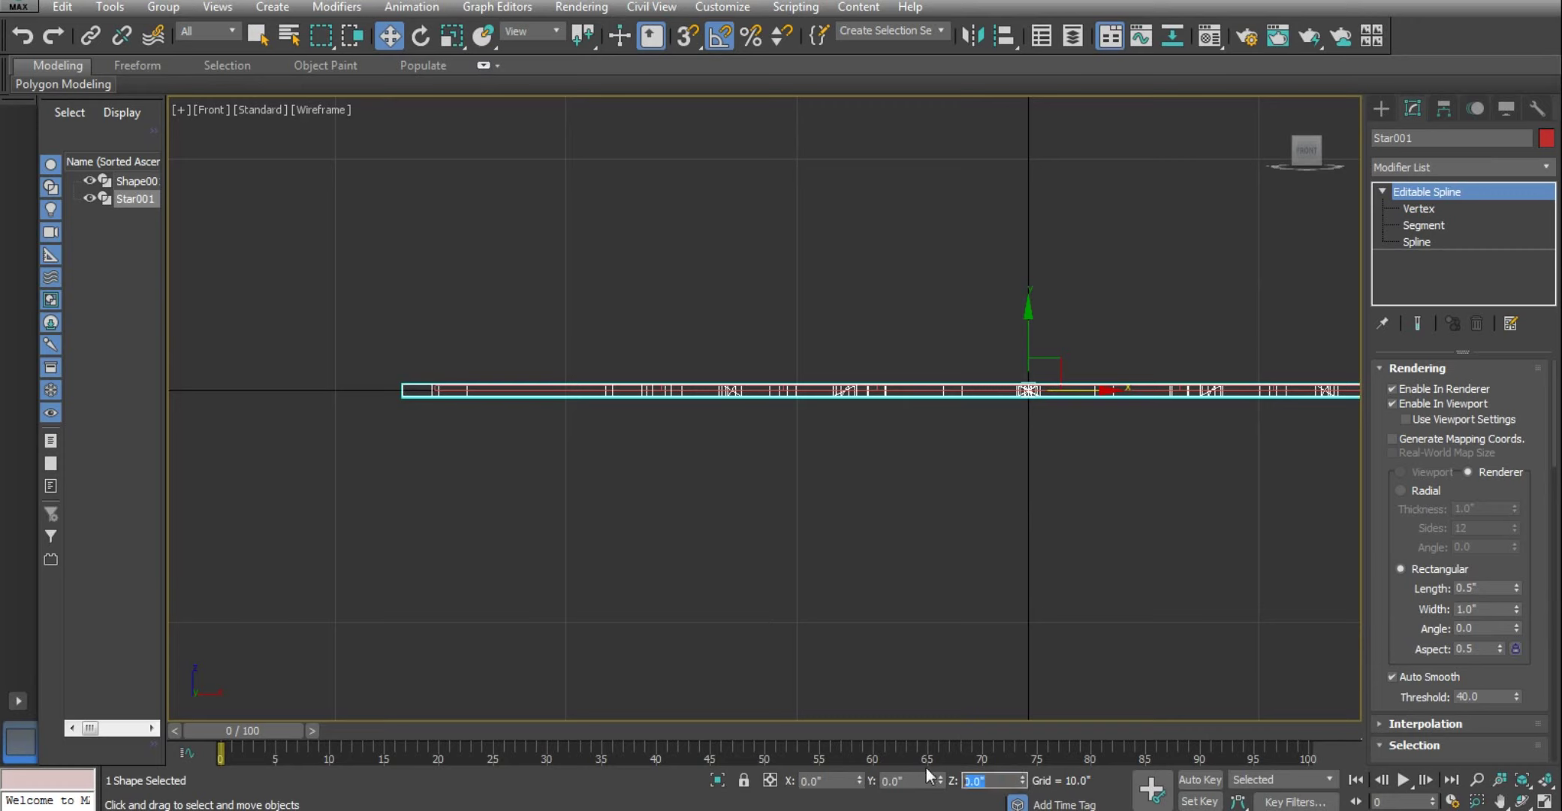
{"action": "type", "text": ".25"}
{"action": "key", "text": "Return"}
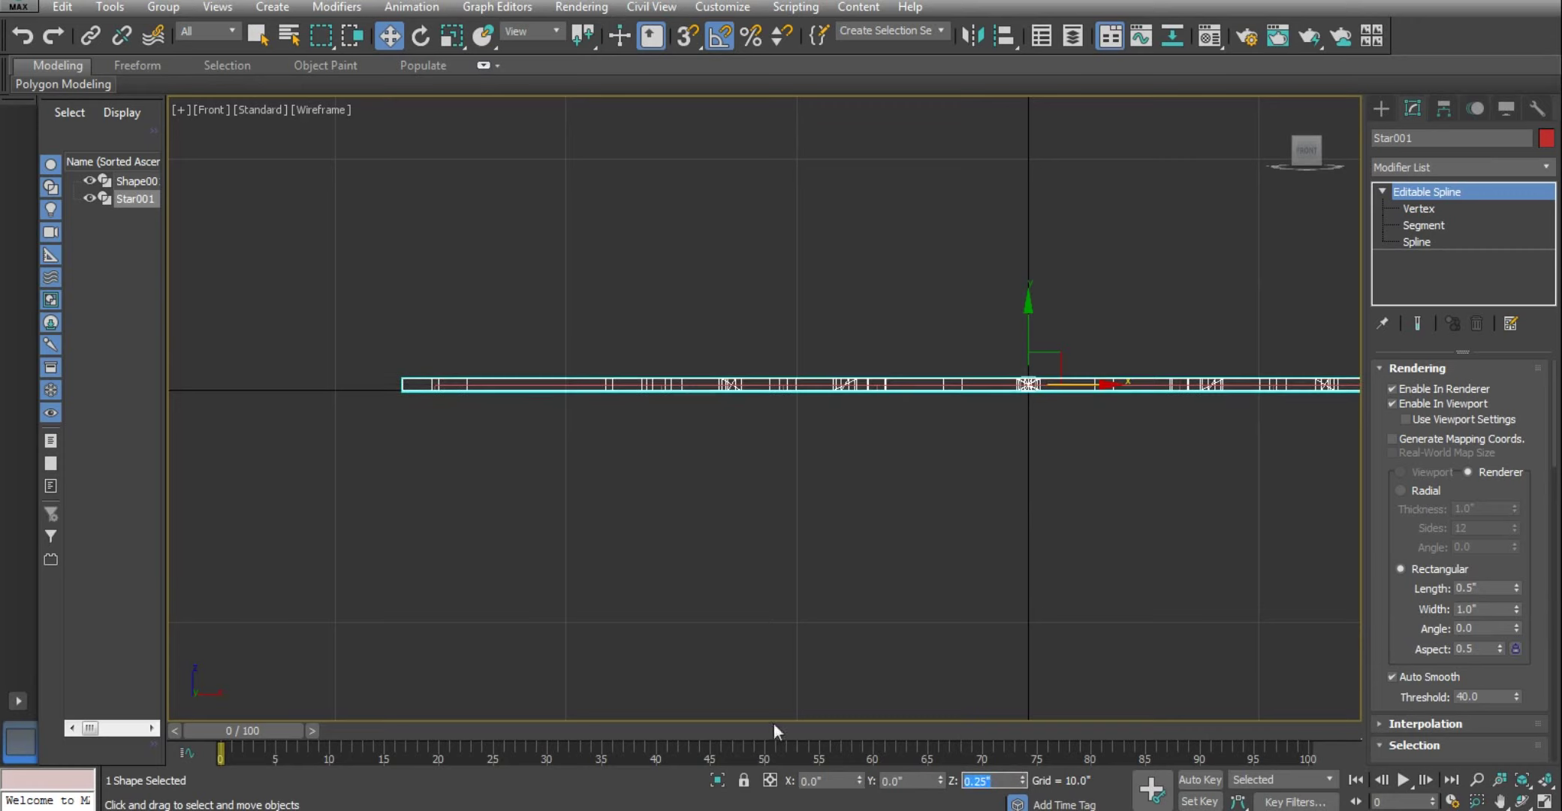
{"action": "left_click", "coordinate": [516, 385]}
Select Shape001 in the maximized Front view and set its Z position to 0.1
{"action": "key", "text": "alt+w"}
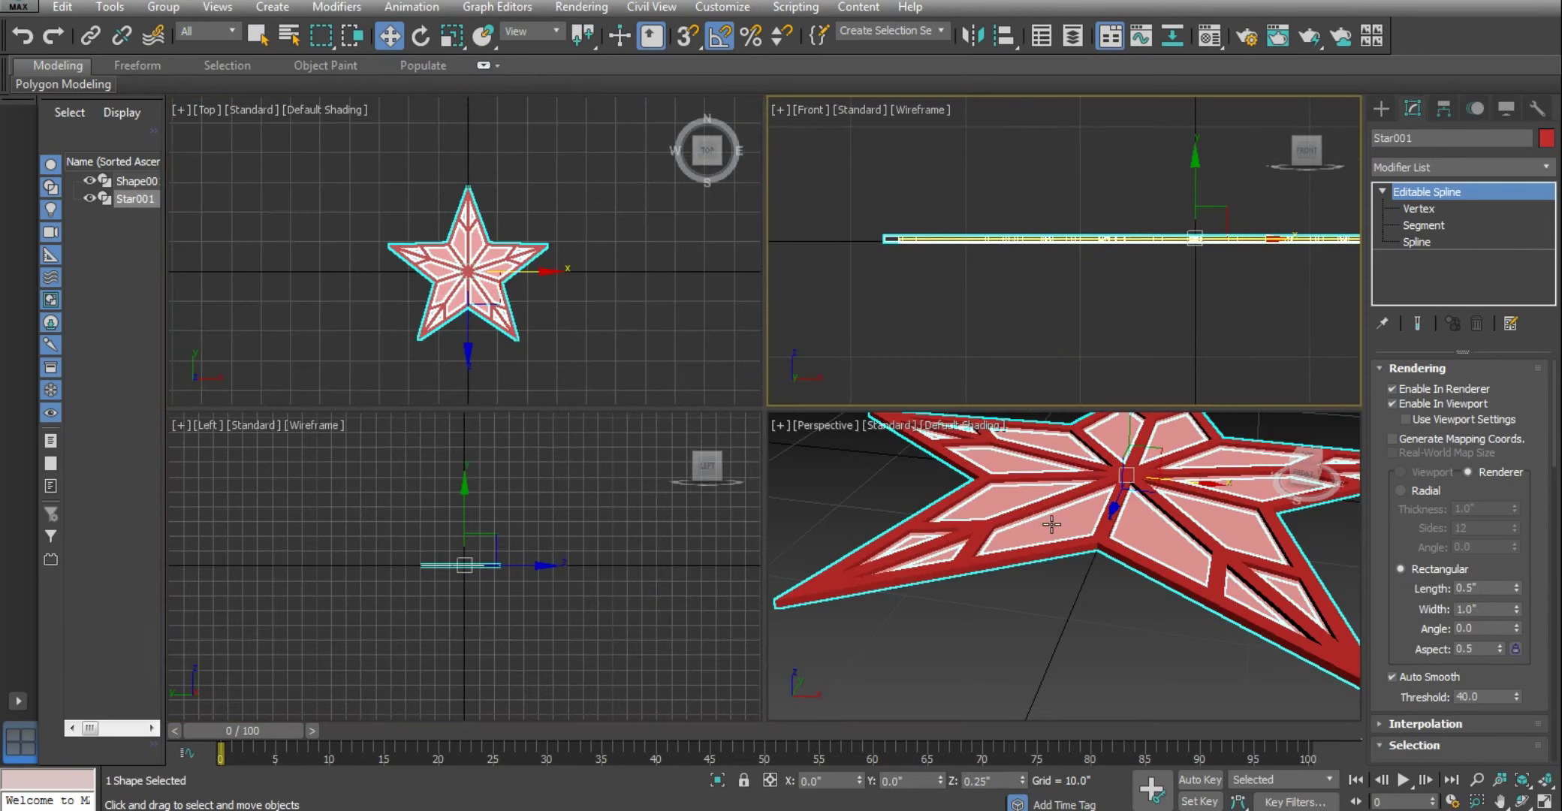
{"action": "left_click", "coordinate": [1047, 525]}
{"action": "key", "text": "alt+w"}
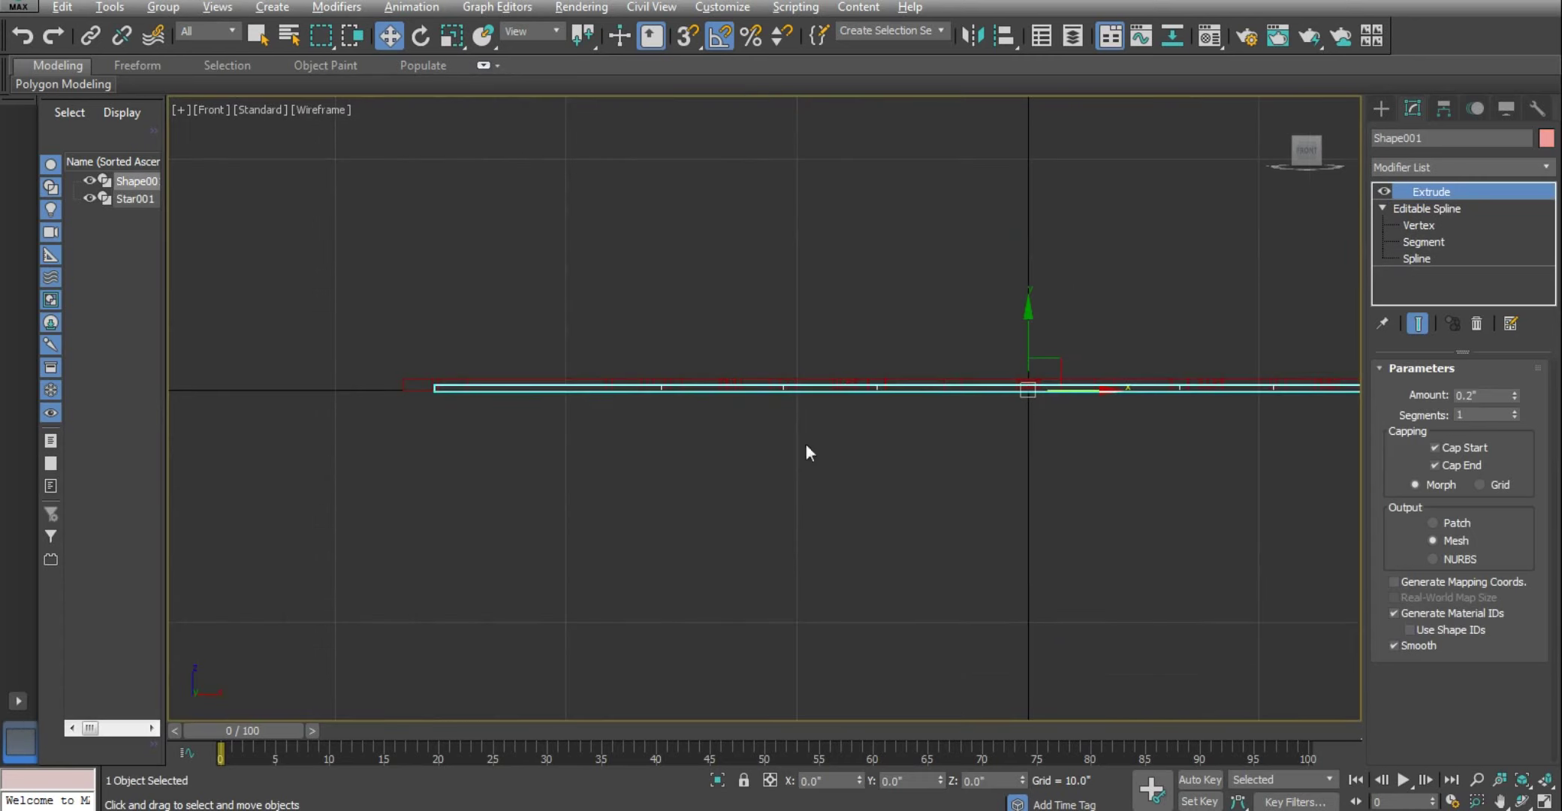
{"action": "middle_click_drag", "start_coordinate": [920, 451], "coordinate": [781, 441]}
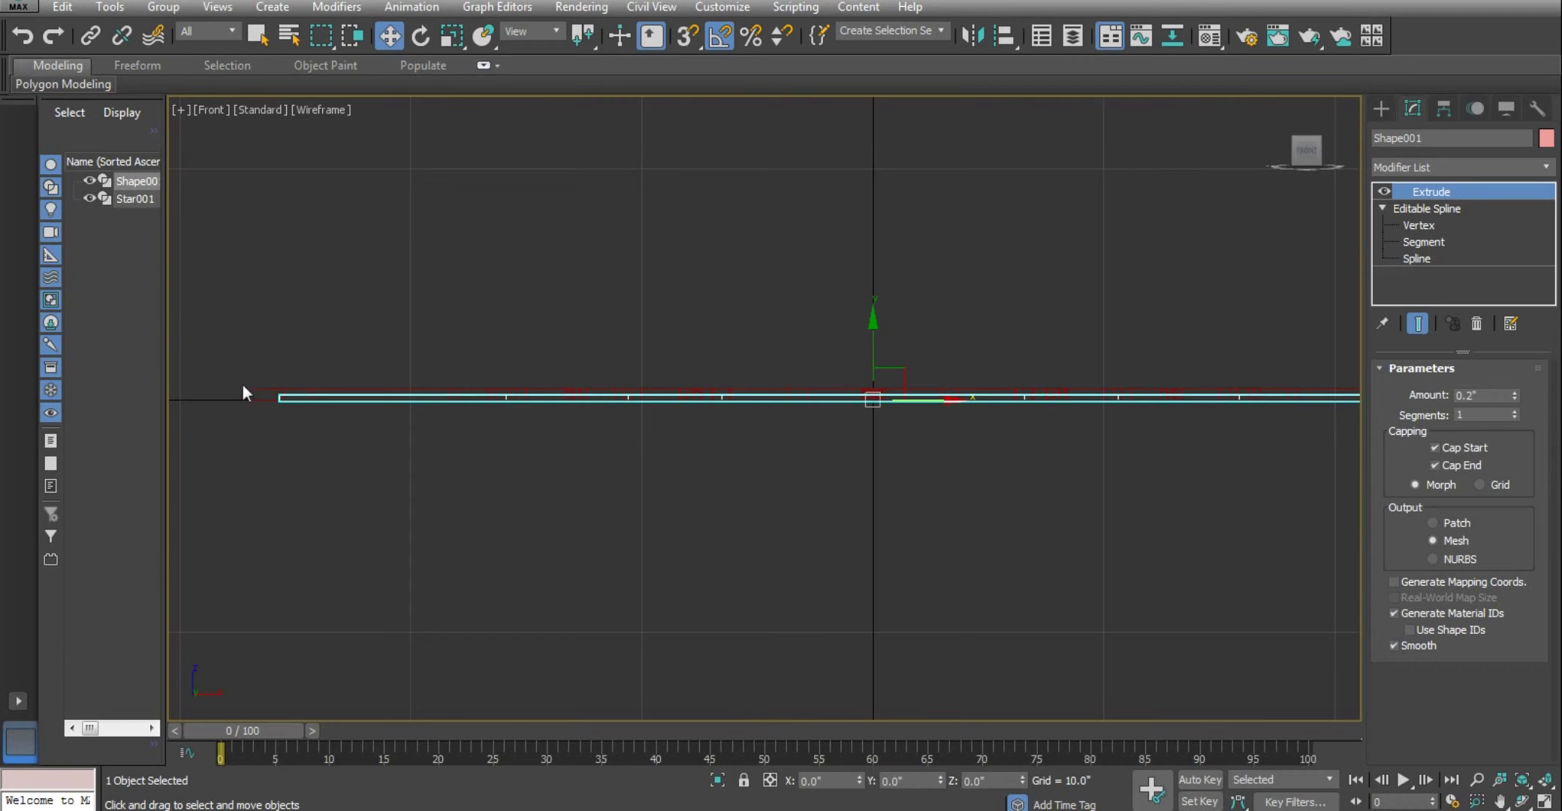
{"action": "left_click", "coordinate": [1005, 778]}
{"action": "type", "text": ".1"}
{"action": "key", "text": "Return"}
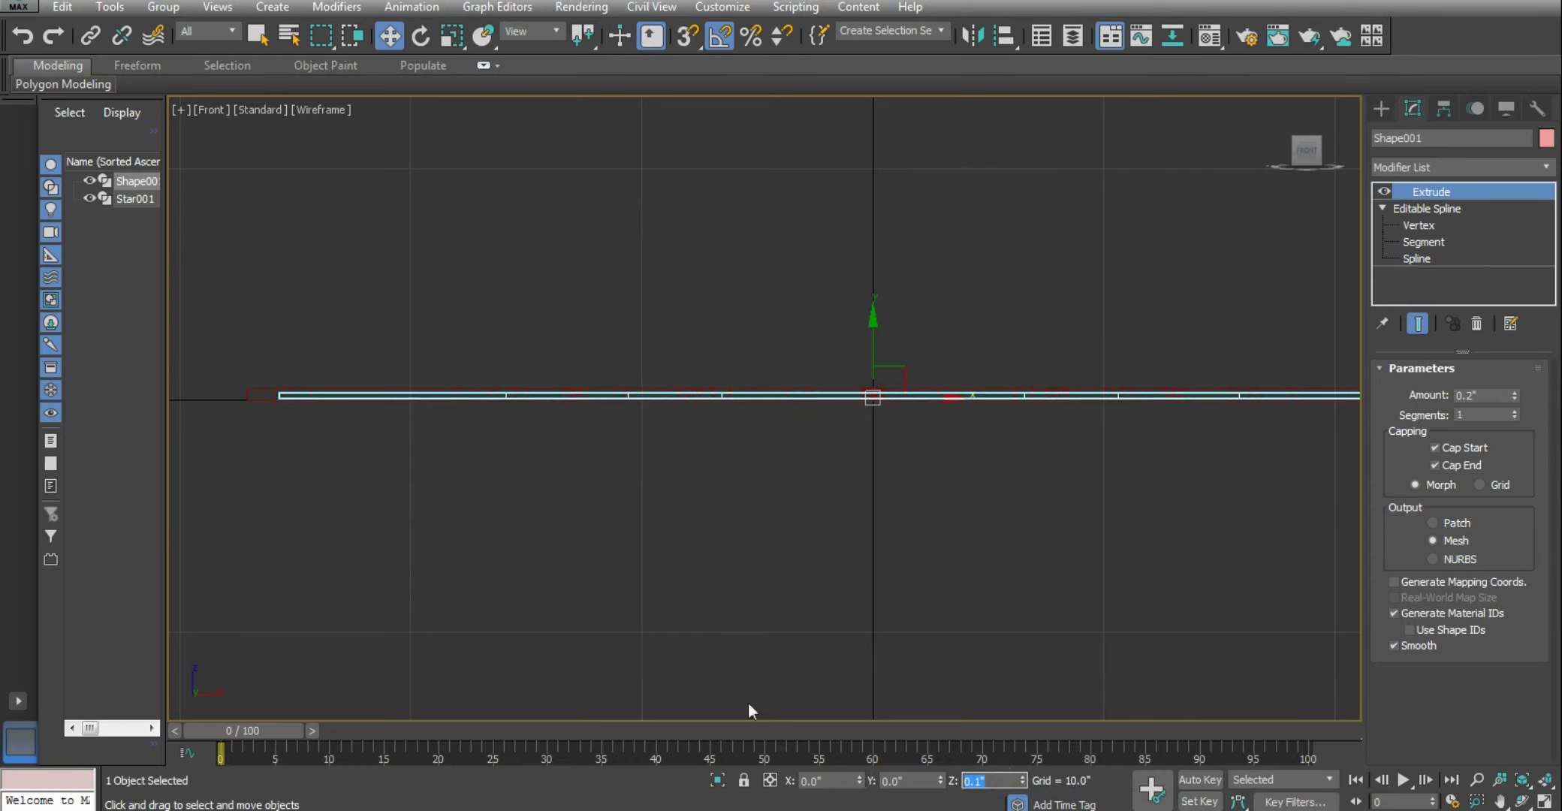
{"action": "middle_click_drag", "start_coordinate": [847, 395], "coordinate": [900, 426]}
{"action": "scroll", "coordinate": [900, 426], "scroll_direction": "up", "scroll_amount": 3}
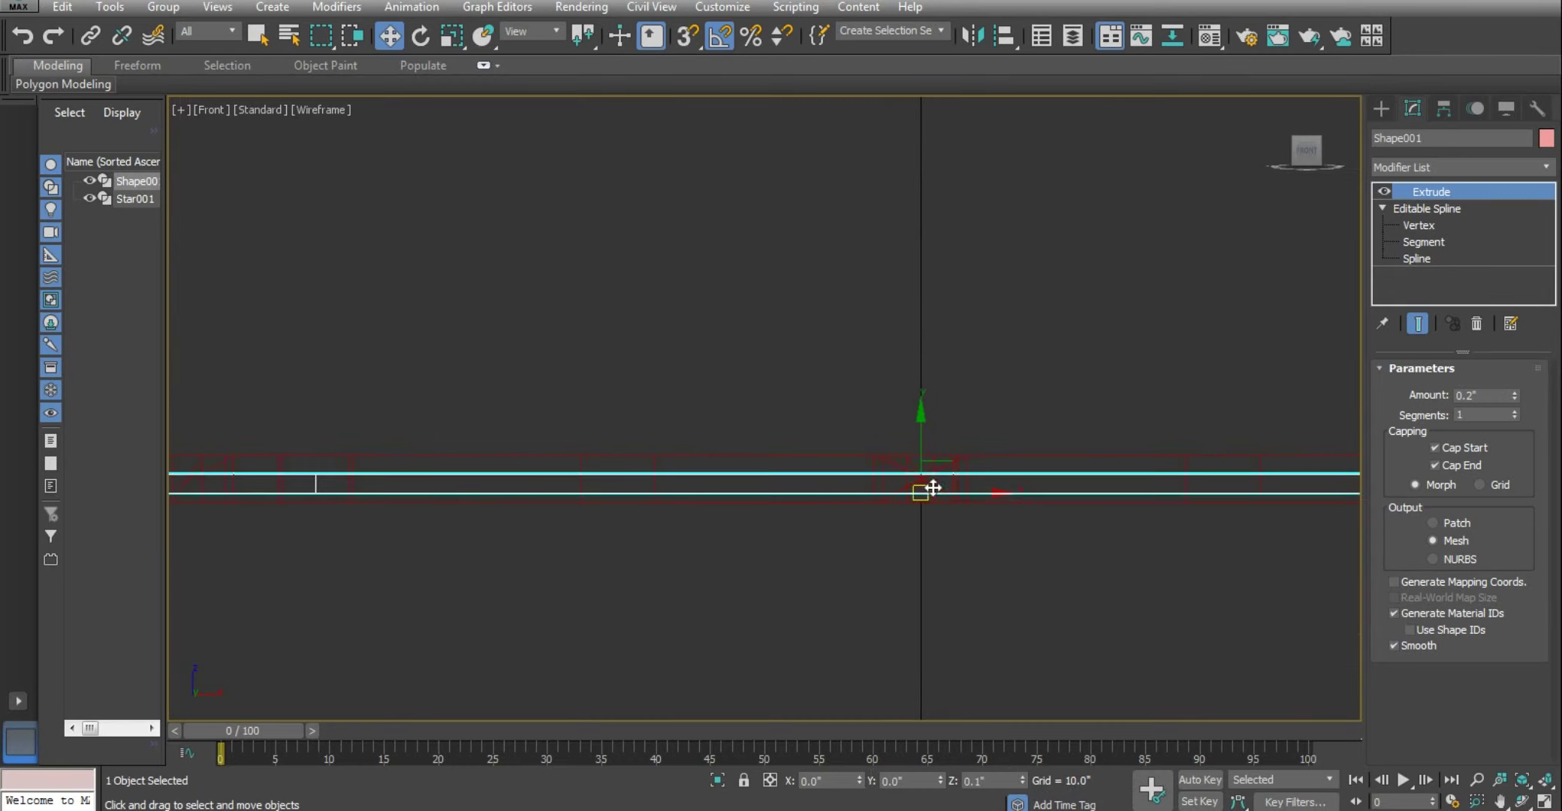
{"action": "scroll", "coordinate": [932, 488], "scroll_direction": "down", "scroll_amount": 2}
{"action": "scroll", "coordinate": [932, 496], "scroll_direction": "down", "scroll_amount": 1}
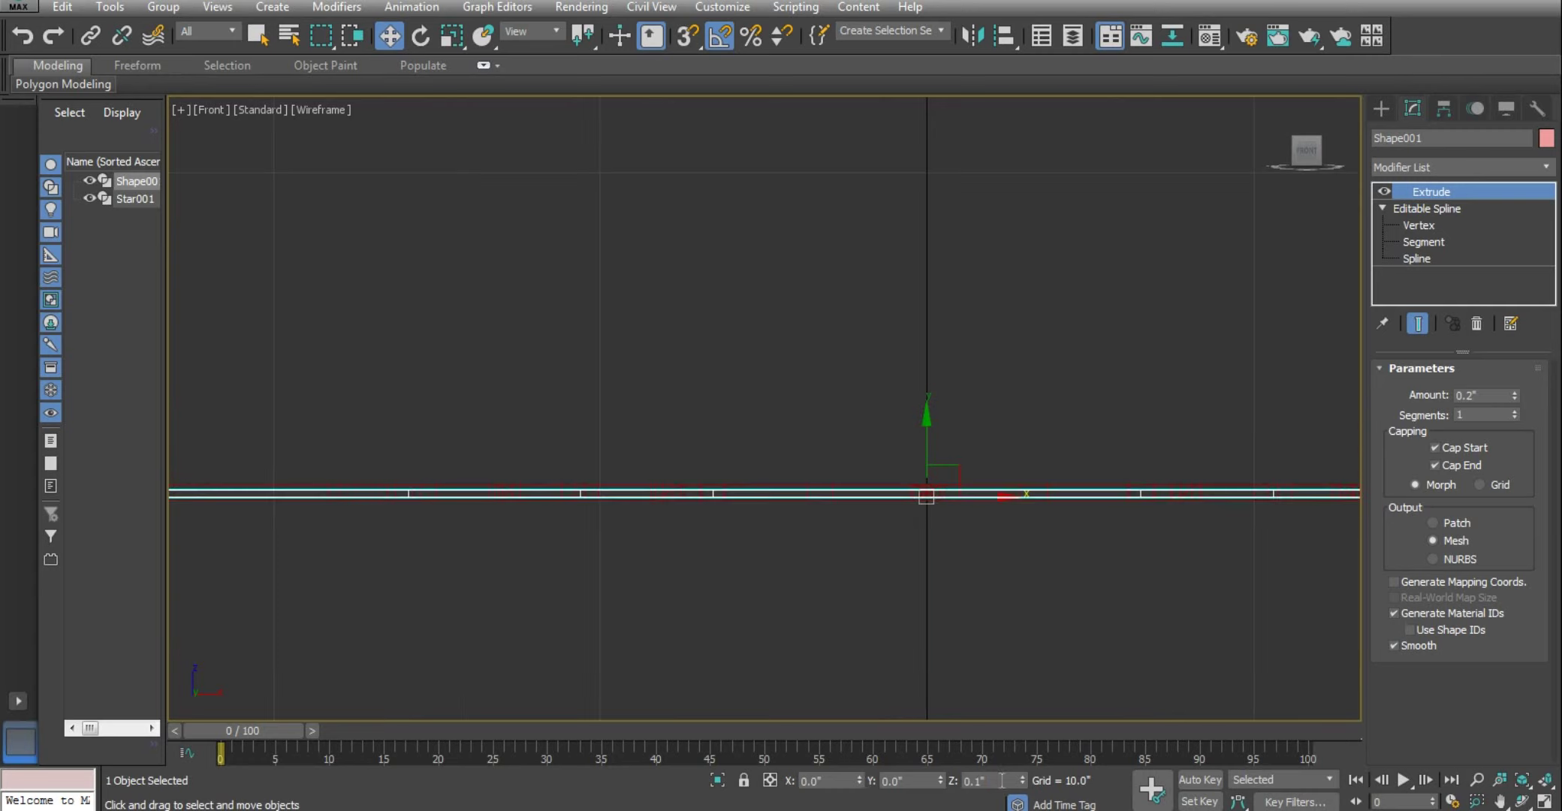
Raise Shape001 to Z 0.15 and return to the maximized Perspective view
{"action": "left_click", "coordinate": [984, 780]}
{"action": "type", "text": "."}
{"action": "key", "text": "Return"}
{"action": "middle_click_drag", "start_coordinate": [710, 540], "coordinate": [708, 484]}
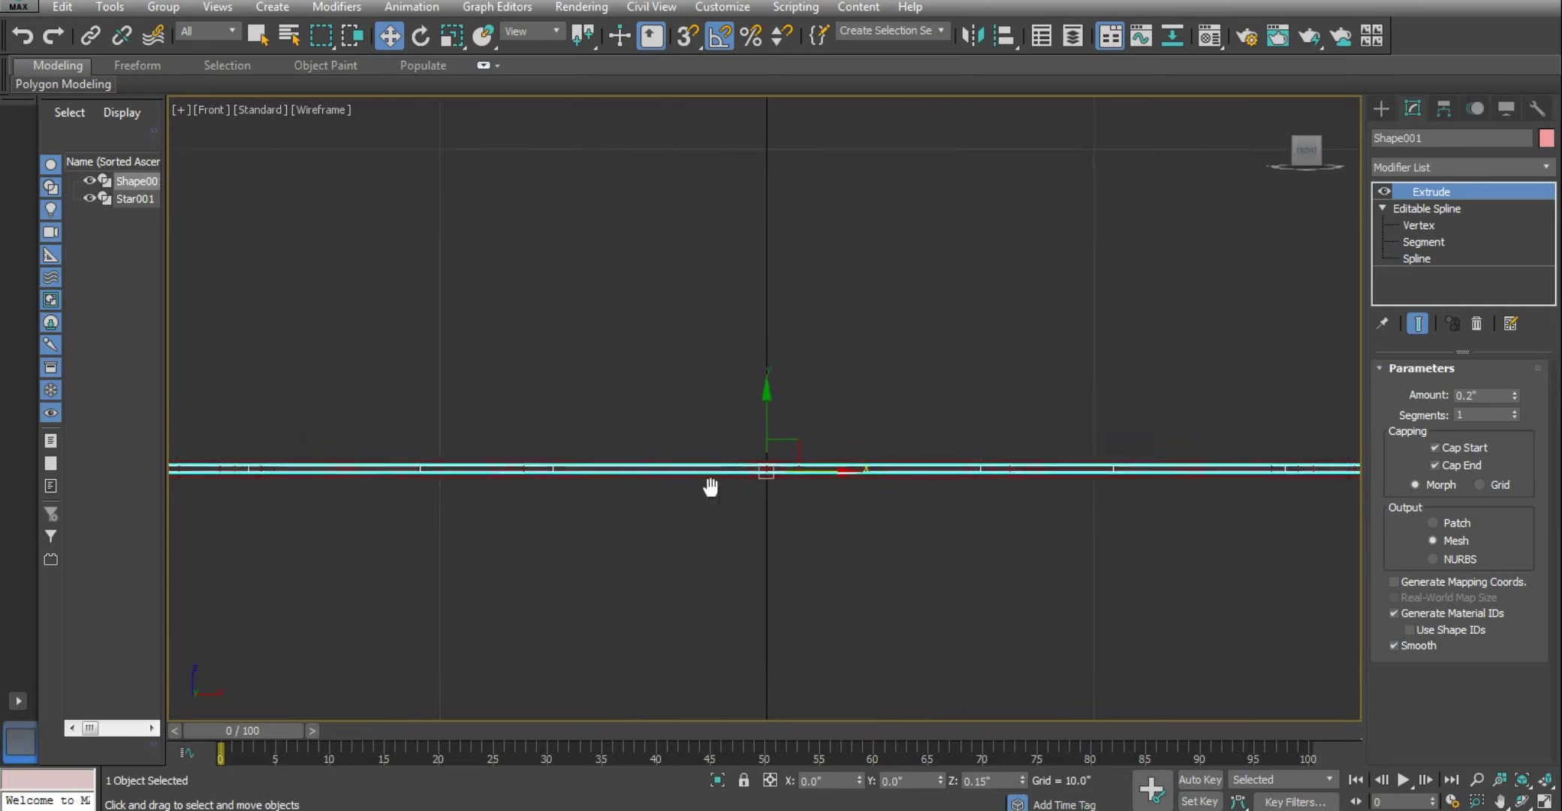
{"action": "scroll", "coordinate": [753, 523], "scroll_direction": "up", "scroll_amount": 3}
{"action": "scroll", "coordinate": [752, 523], "scroll_direction": "down", "scroll_amount": 3}
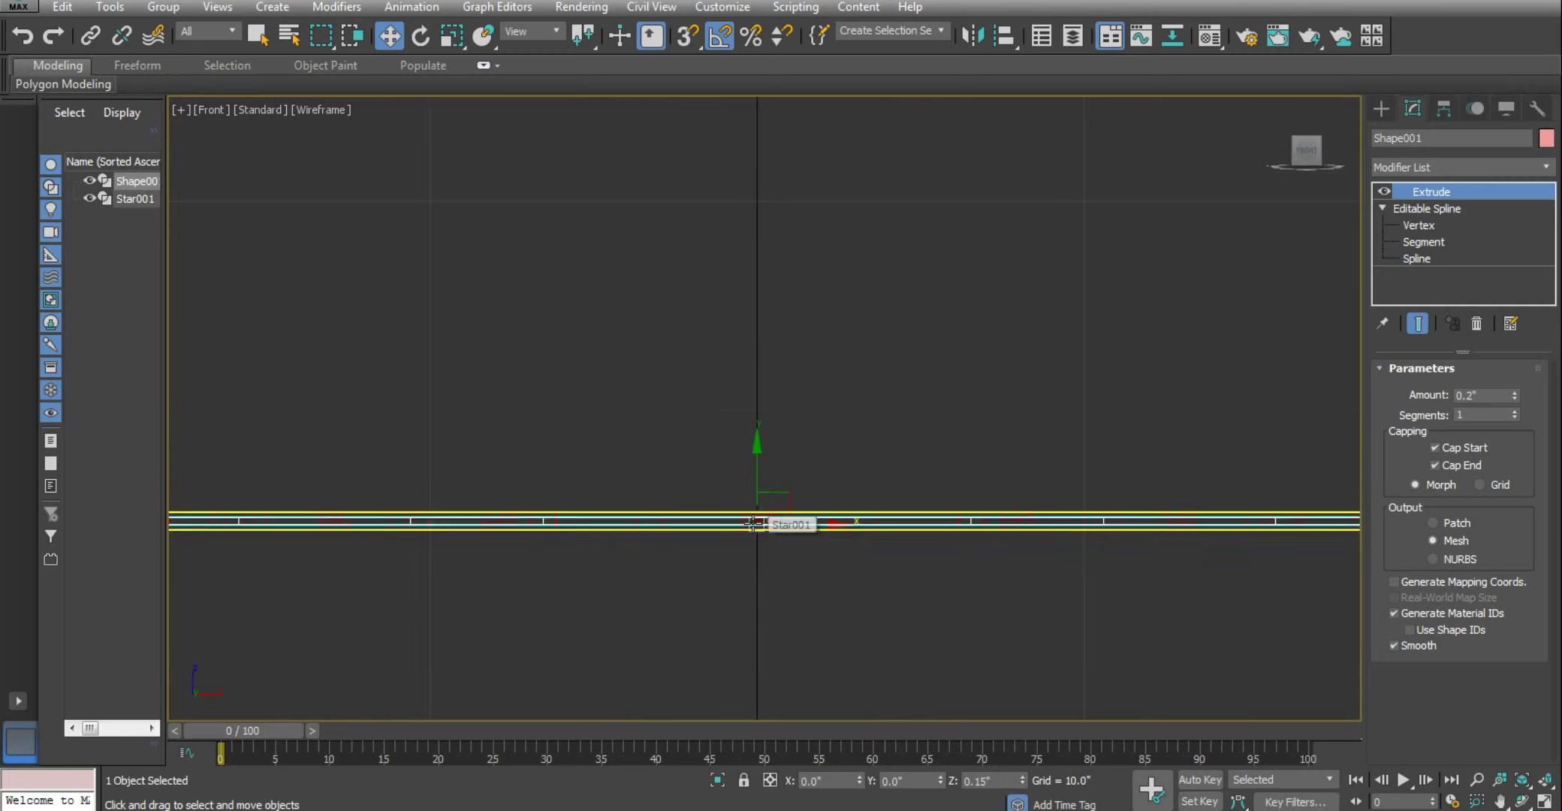
{"action": "scroll", "coordinate": [752, 523], "scroll_direction": "down", "scroll_amount": 2}
{"action": "key", "text": "alt+w"}
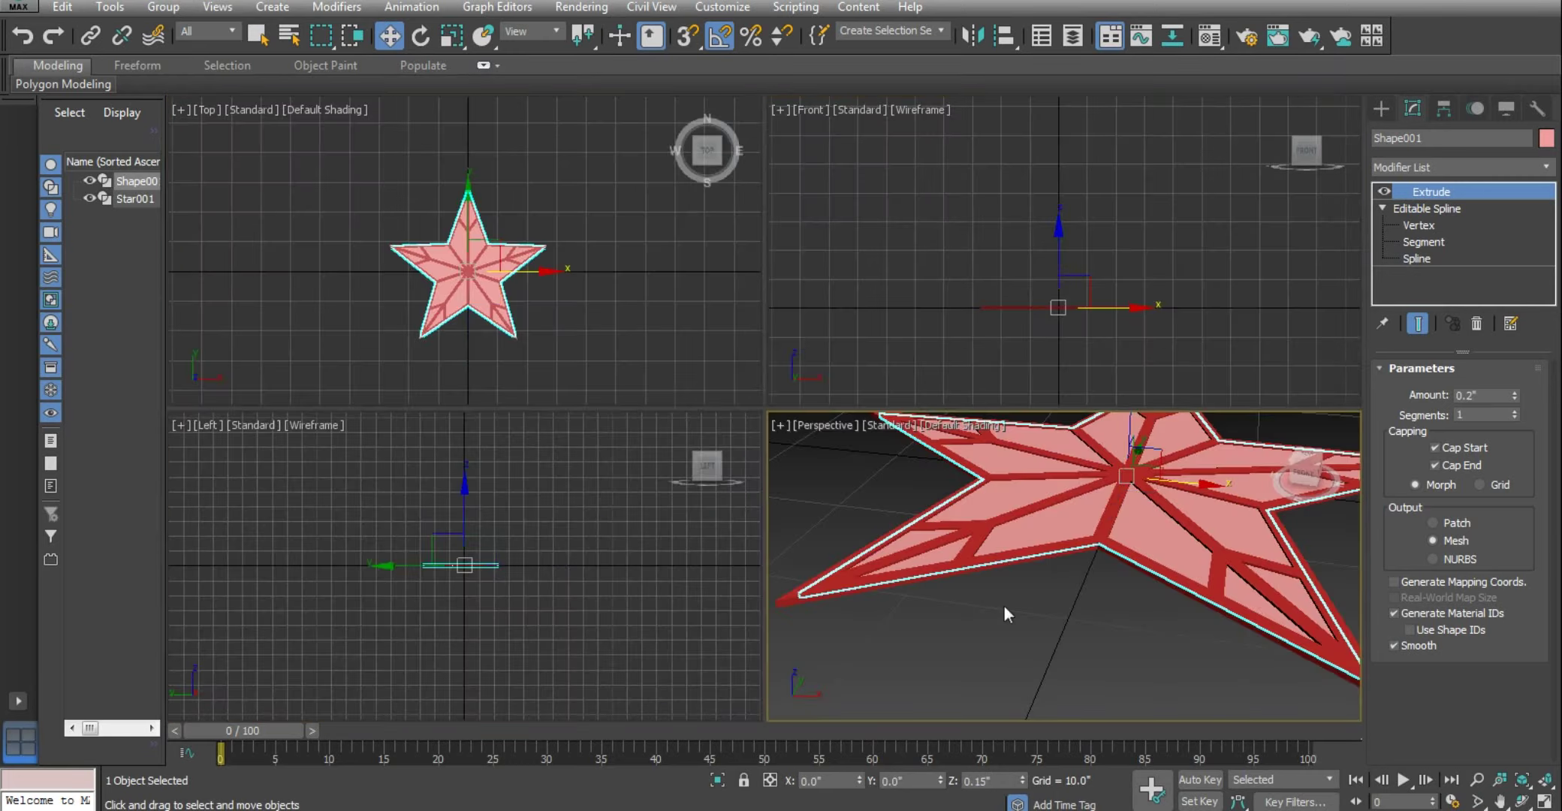
{"action": "key", "text": "alt+w"}
{"action": "middle_click_drag", "start_coordinate": [965, 516], "coordinate": [826, 593]}
{"action": "scroll", "coordinate": [825, 591], "scroll_direction": "down", "scroll_amount": 2}
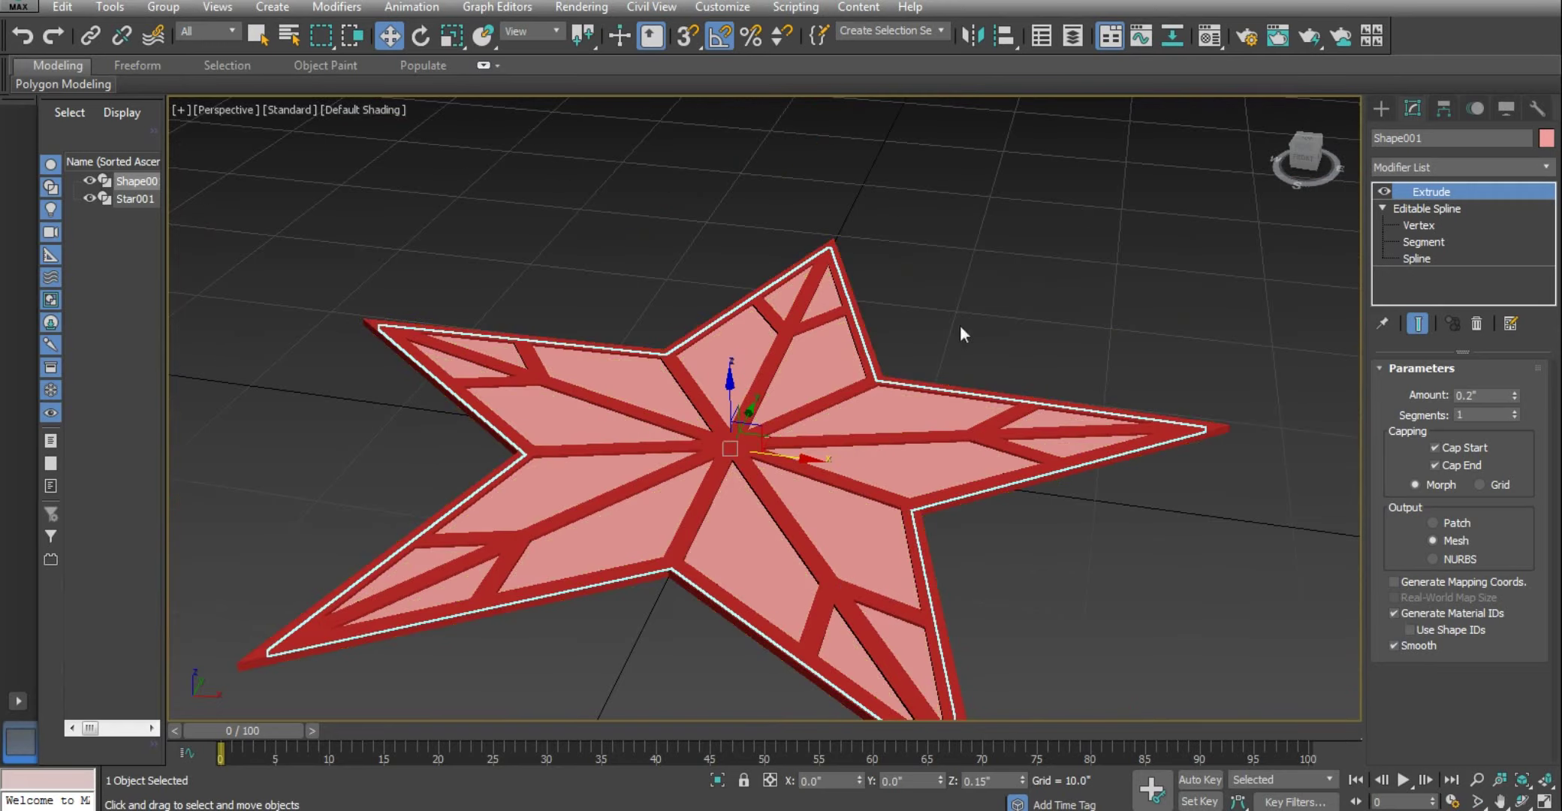
{"action": "scroll", "coordinate": [813, 495], "scroll_direction": "down", "scroll_amount": 4}
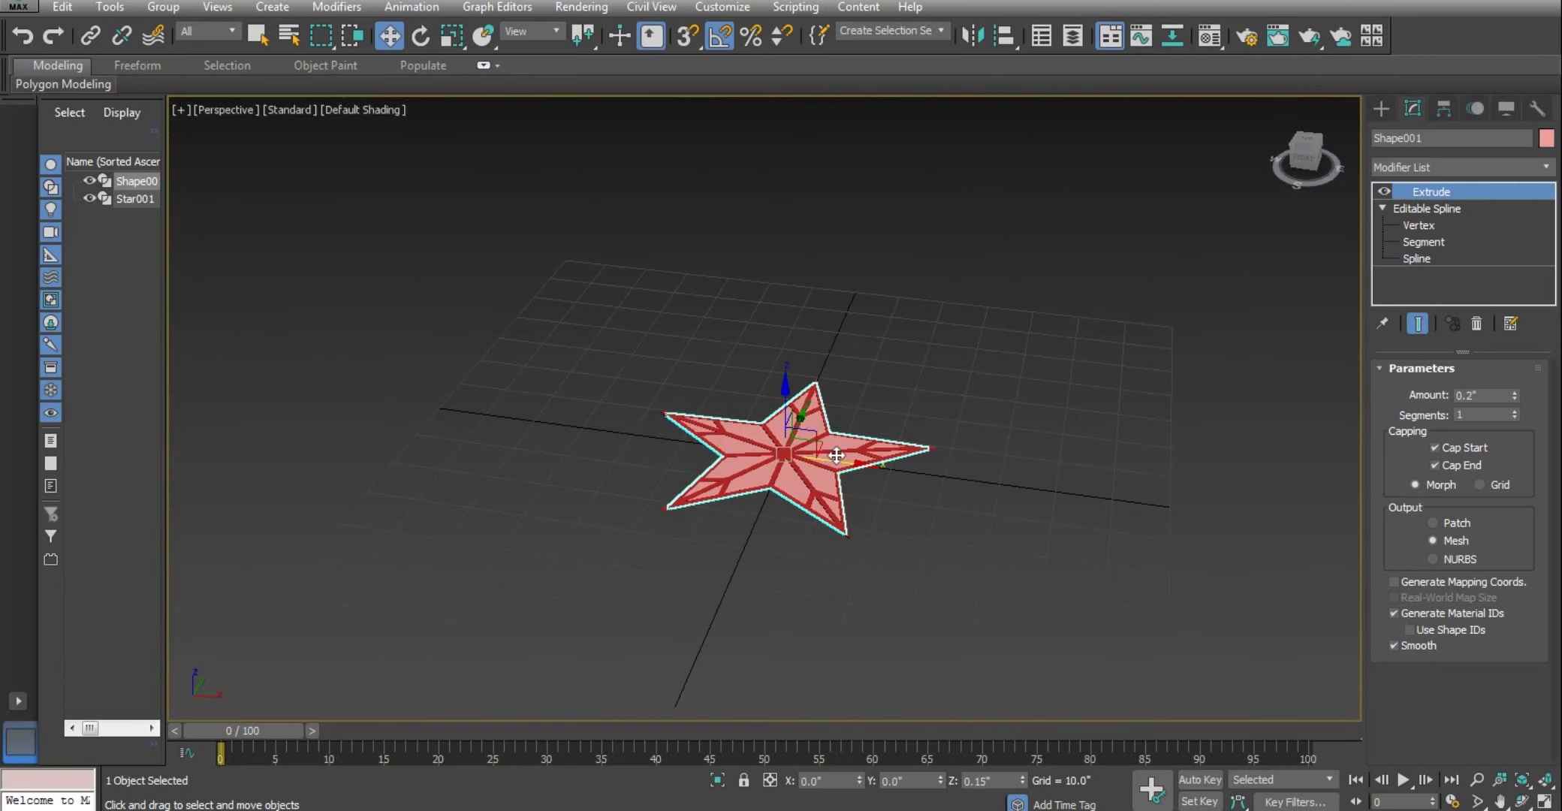
Align Shape001 centre-to-centre with Star001 using the Align tool
{"action": "left_click_drag", "start_coordinate": [891, 486], "coordinate": [1116, 515]}
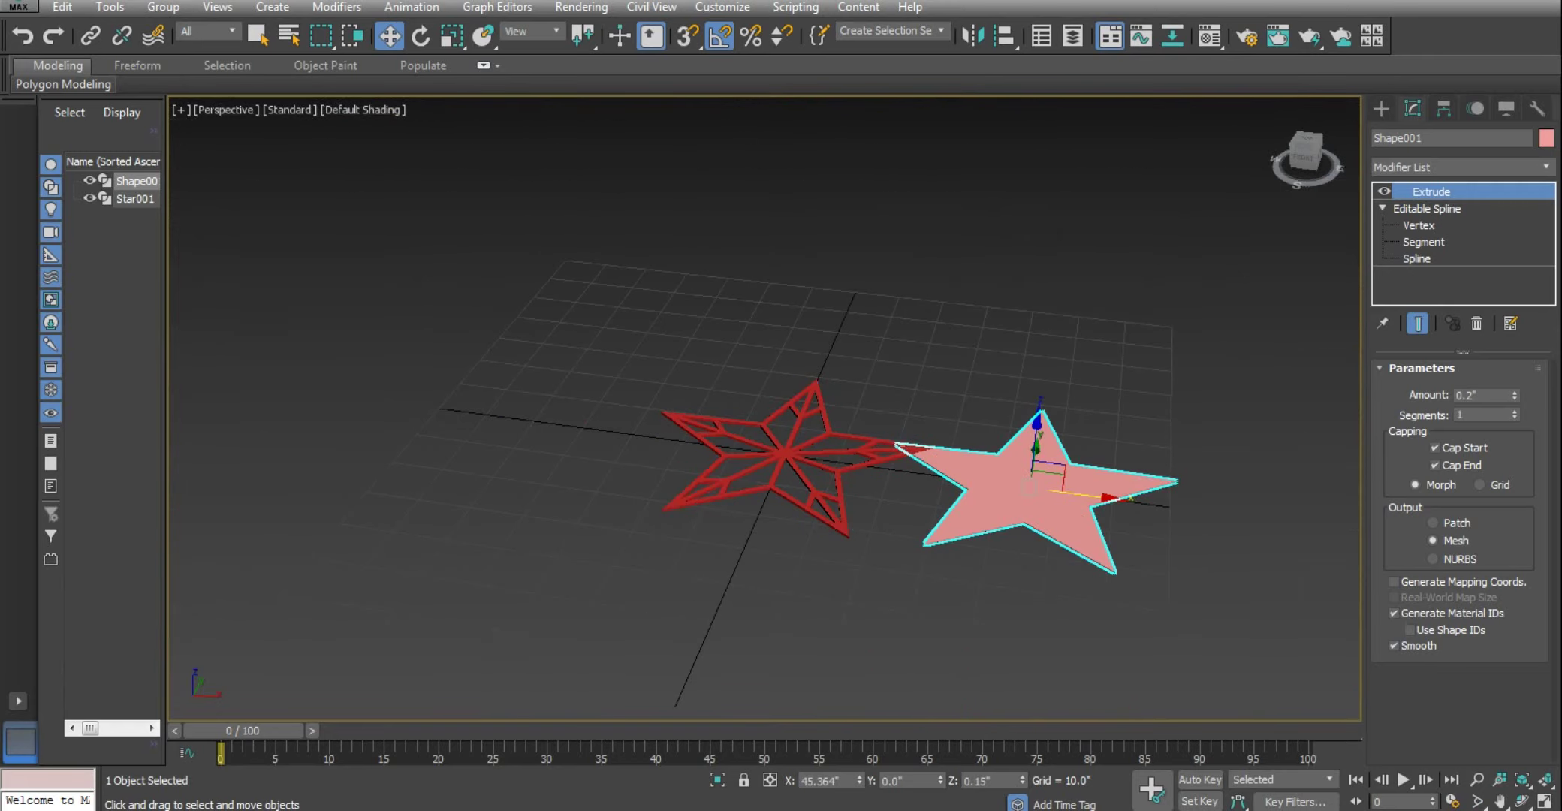
{"action": "left_click", "coordinate": [1001, 39]}
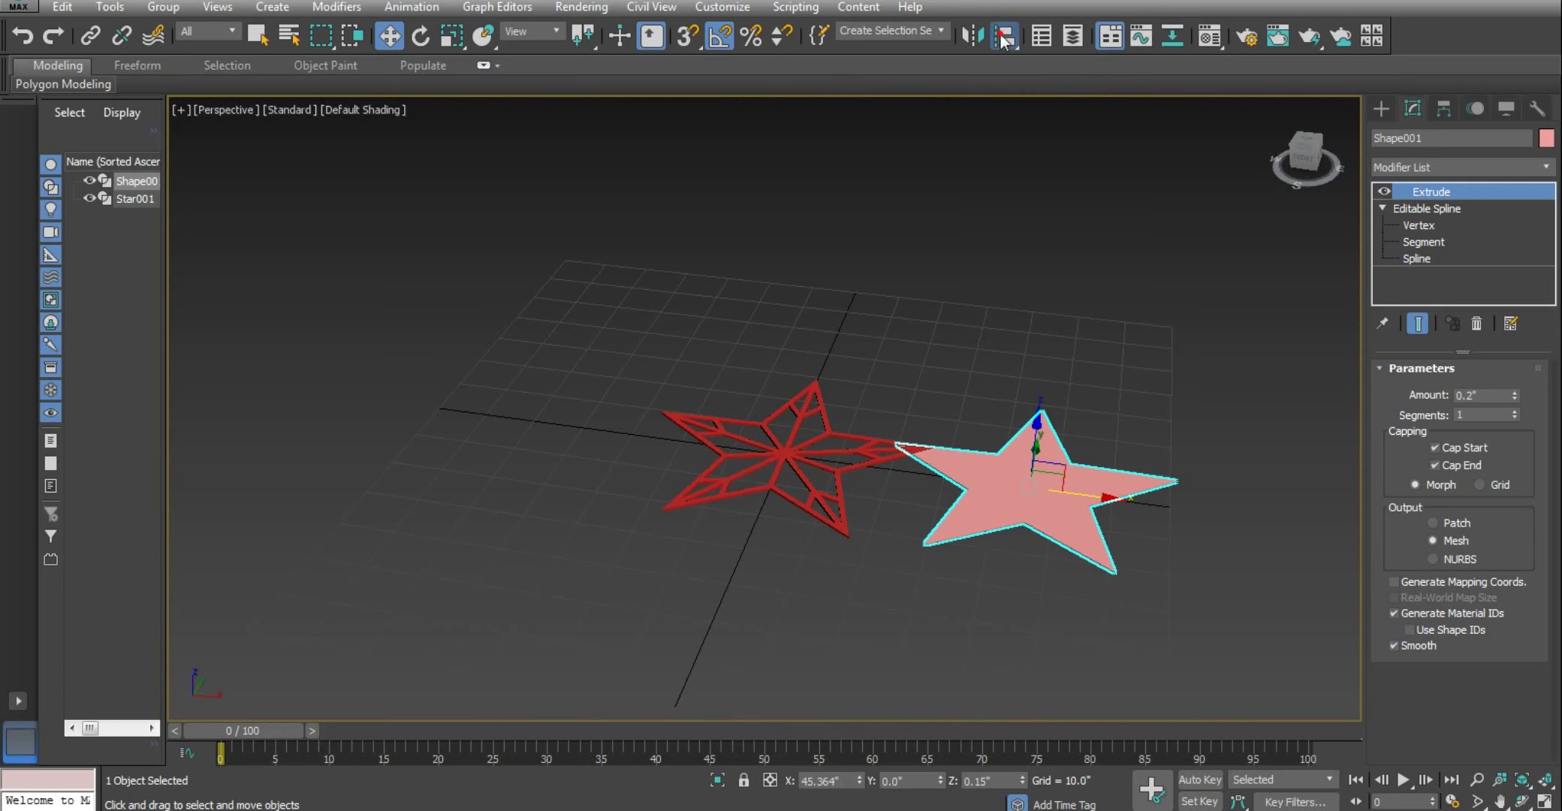
{"action": "left_click", "coordinate": [837, 486]}
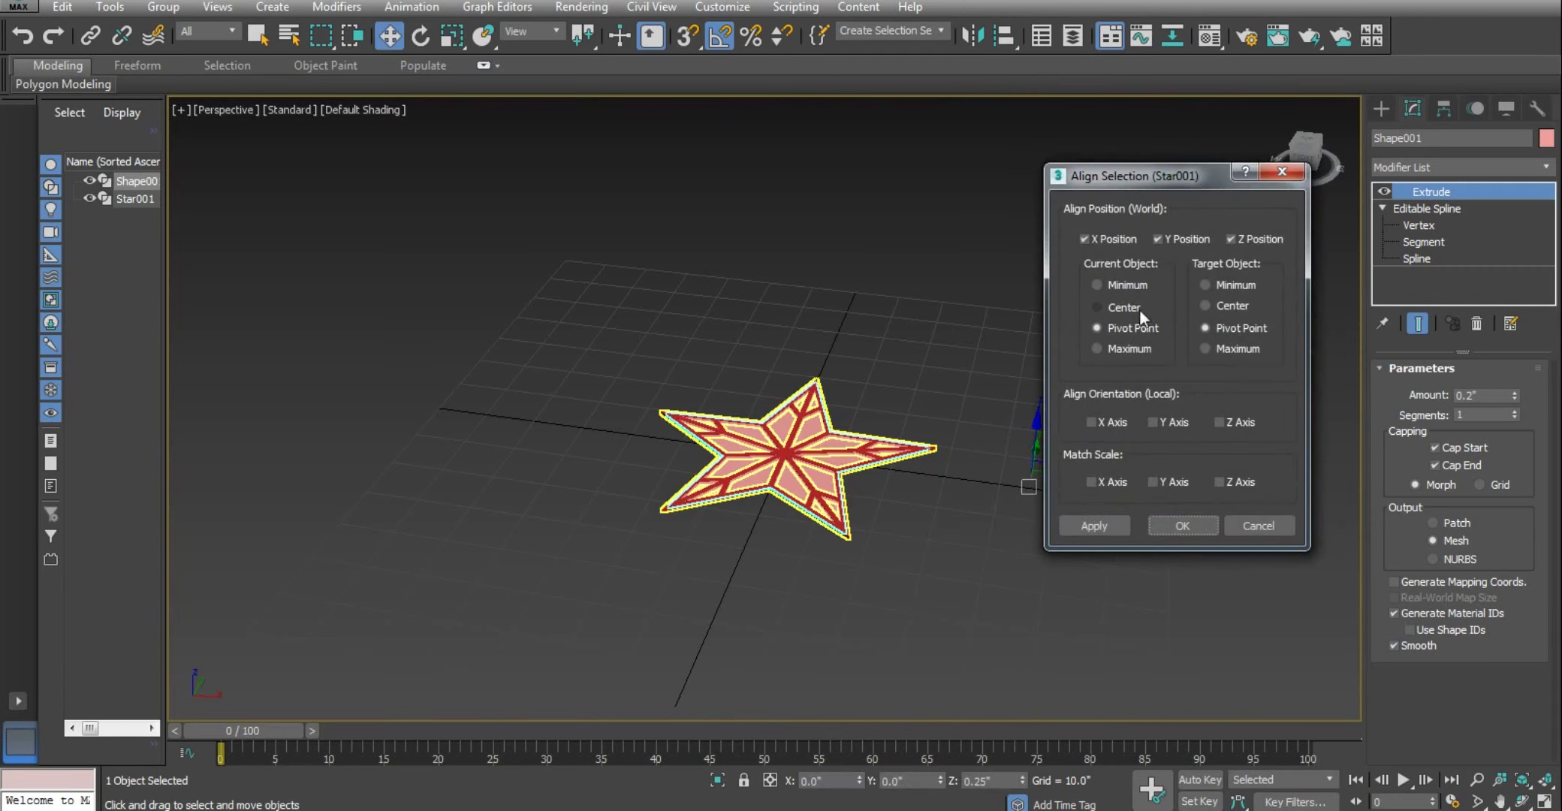
{"action": "left_click", "coordinate": [1120, 308]}
{"action": "left_click", "coordinate": [1232, 307]}
{"action": "left_click", "coordinate": [1190, 519]}
Maximize the Front view and zoom in to check the alignment edge-on
{"action": "scroll", "coordinate": [759, 473], "scroll_direction": "up", "scroll_amount": 5}
{"action": "scroll", "coordinate": [758, 473], "scroll_direction": "down", "scroll_amount": 2}
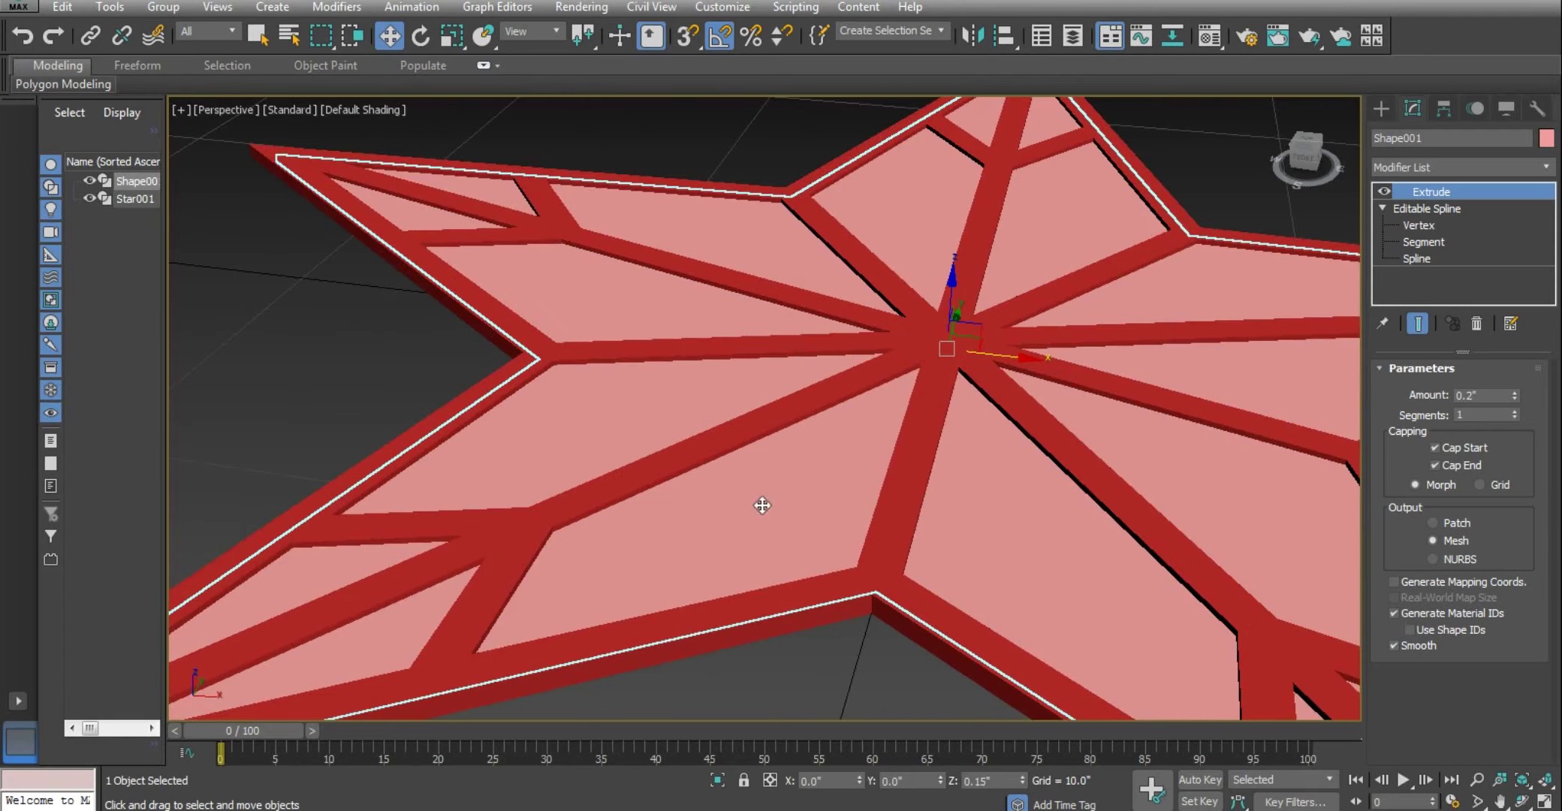
{"action": "scroll", "coordinate": [760, 510], "scroll_direction": "down", "scroll_amount": 2}
{"action": "key", "text": "alt+w"}
{"action": "left_click", "coordinate": [1070, 285]}
{"action": "key", "text": "alt+w"}
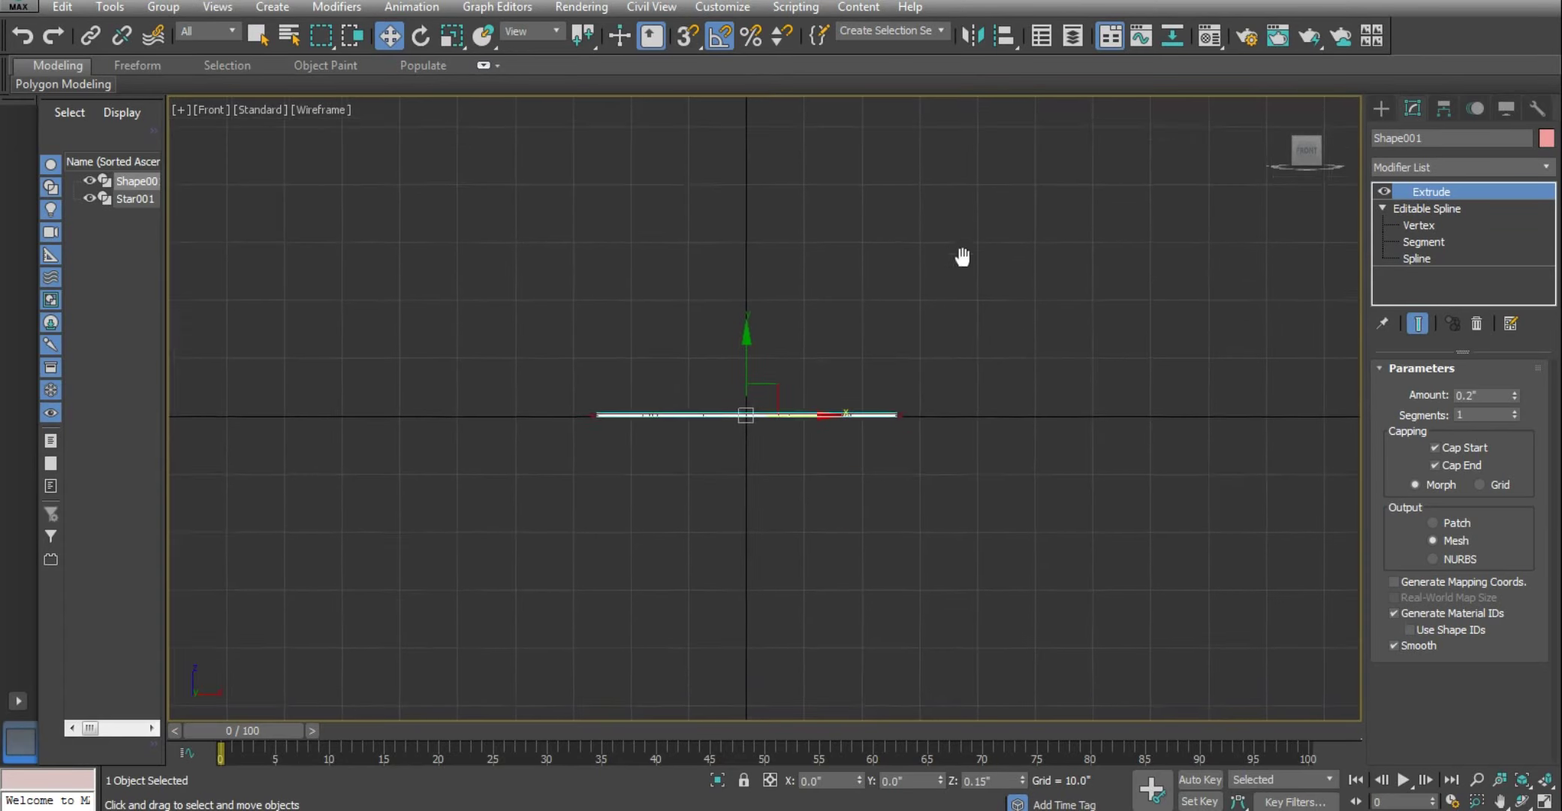
{"action": "scroll", "coordinate": [679, 414], "scroll_direction": "up", "scroll_amount": 3}
{"action": "scroll", "coordinate": [680, 414], "scroll_direction": "up", "scroll_amount": 3}
{"action": "scroll", "coordinate": [707, 391], "scroll_direction": "up", "scroll_amount": 2}
{"action": "scroll", "coordinate": [707, 391], "scroll_direction": "up", "scroll_amount": 2}
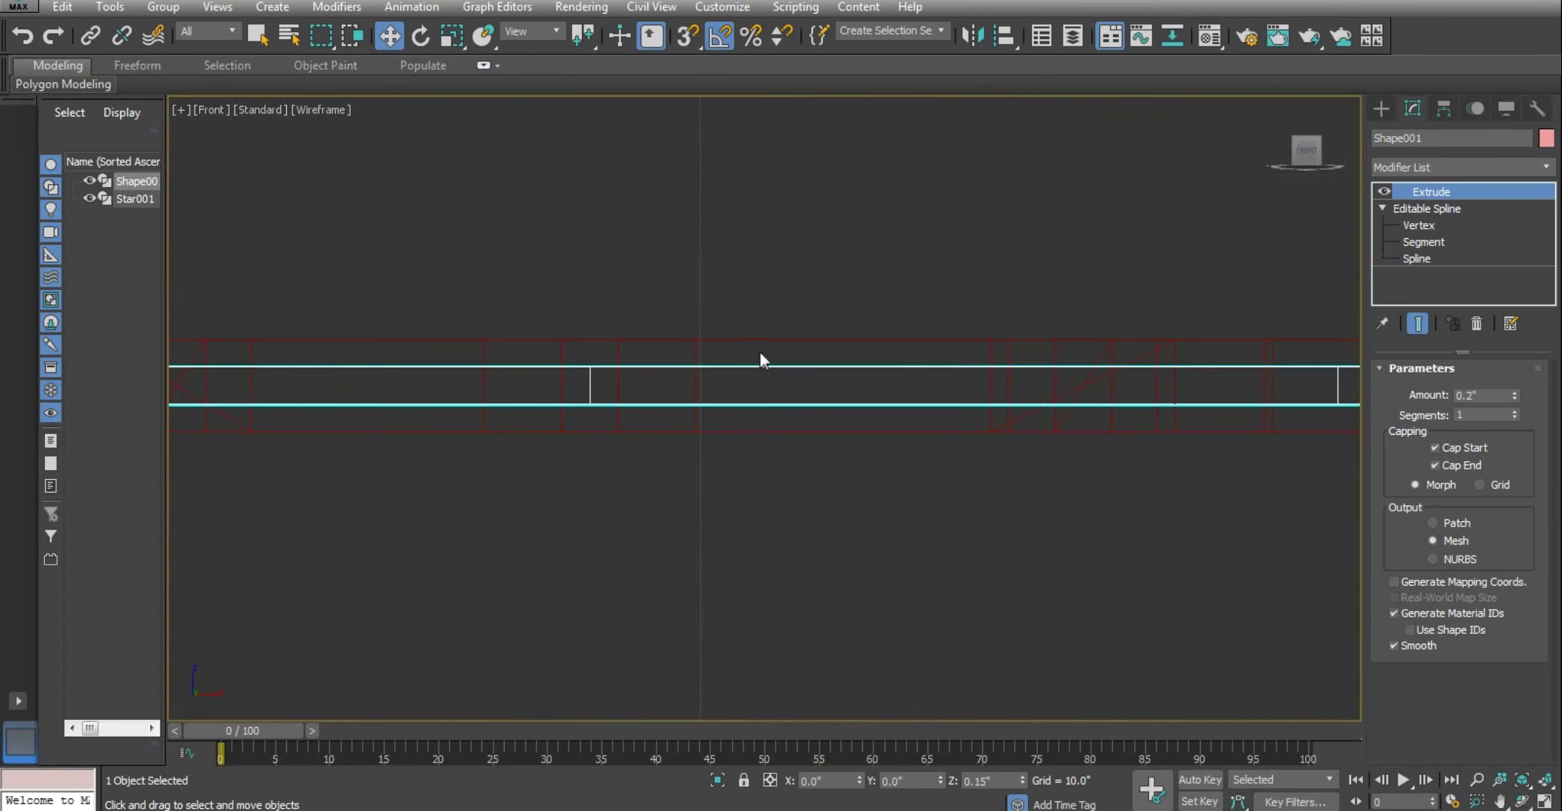
{"action": "scroll", "coordinate": [779, 399], "scroll_direction": "down", "scroll_amount": 2}
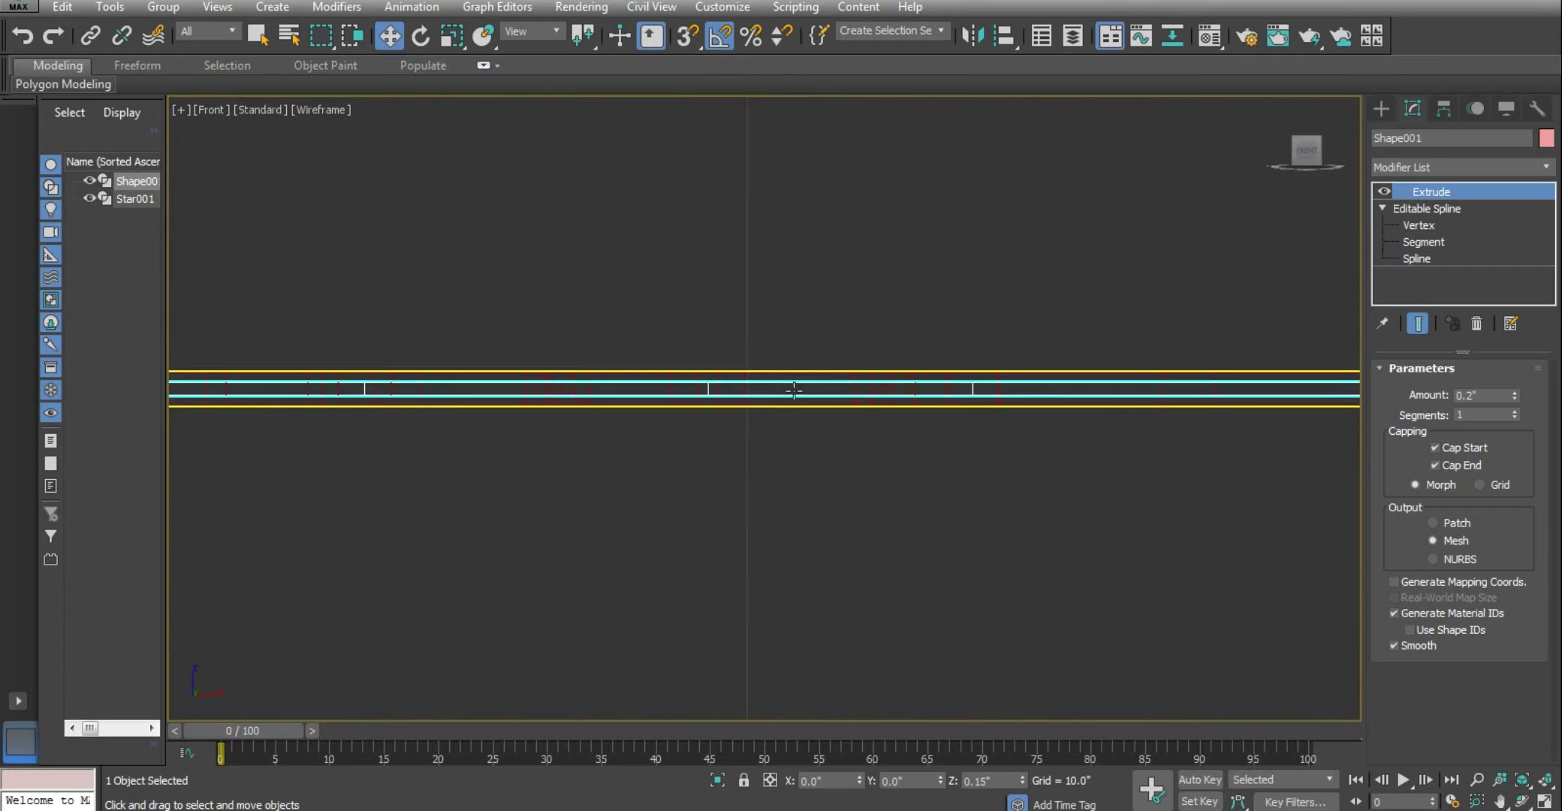
{"action": "scroll", "coordinate": [826, 405], "scroll_direction": "down", "scroll_amount": 3}
{"action": "scroll", "coordinate": [882, 411], "scroll_direction": "down", "scroll_amount": 2}
Maximize the Perspective view and orbit to look down on the star ornament
{"action": "key", "text": "alt+w"}
{"action": "left_click", "coordinate": [1169, 539]}
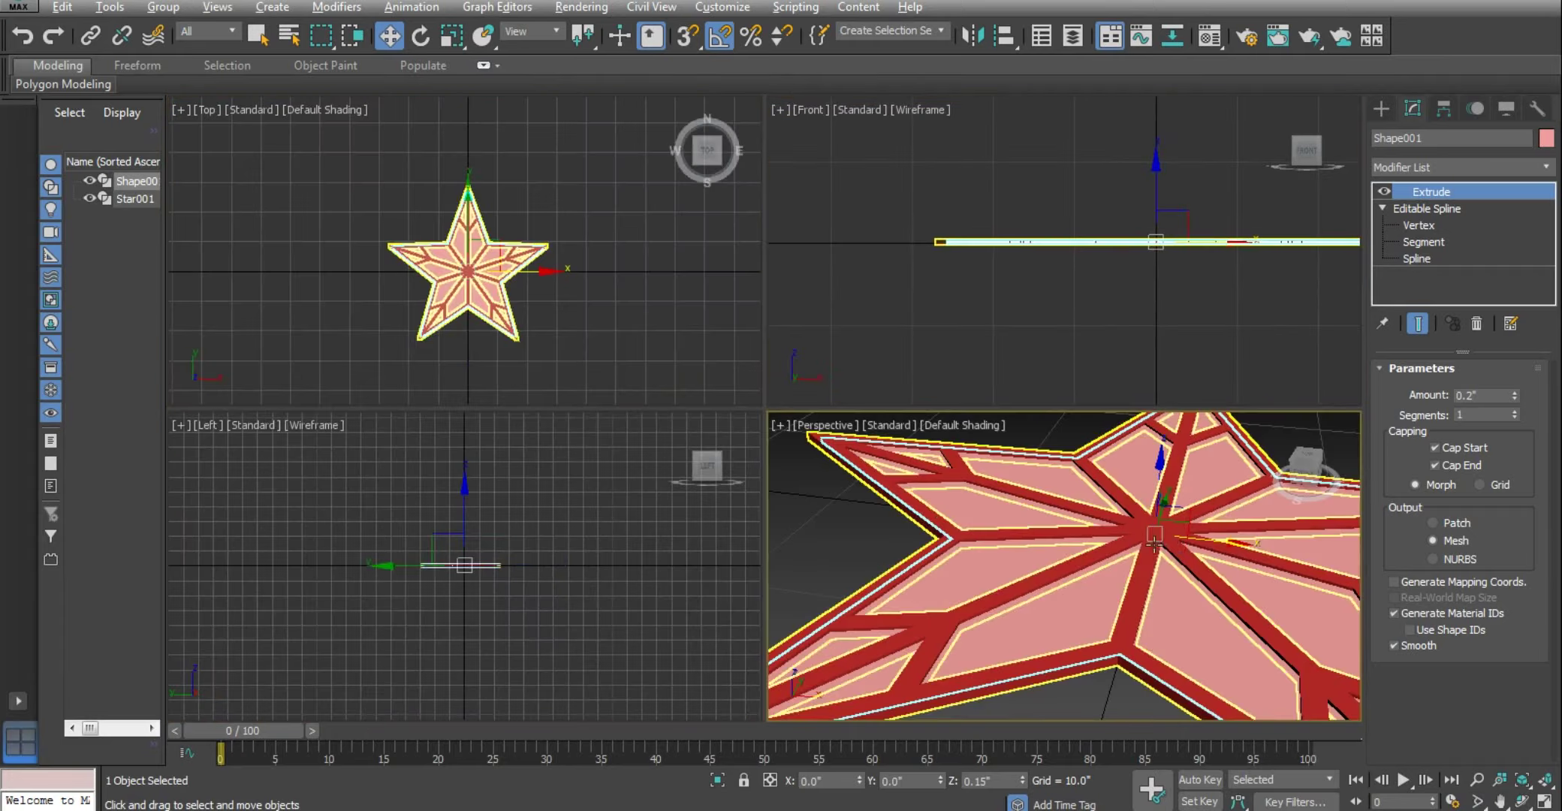
{"action": "key", "text": "alt+w"}
{"action": "scroll", "coordinate": [844, 479], "scroll_direction": "down", "scroll_amount": 2}
{"action": "scroll", "coordinate": [616, 337], "scroll_direction": "down", "scroll_amount": 5}
{"action": "mouse_move", "coordinate": [627, 367]}
{"action": "middle_mouse_down", "text": "alt"}
{"action": "mouse_move", "coordinate": [714, 530]}
{"action": "mouse_move", "coordinate": [894, 350]}
{"action": "mouse_move", "coordinate": [868, 412]}
{"action": "mouse_move", "coordinate": [860, 392]}
{"action": "middle_mouse_up", "text": "alt"}
{"action": "scroll", "coordinate": [894, 350], "scroll_direction": "up", "scroll_amount": 5}
{"action": "scroll", "coordinate": [920, 393], "scroll_direction": "down", "scroll_amount": 5}
{"action": "scroll", "coordinate": [889, 358], "scroll_direction": "up", "scroll_amount": 4}
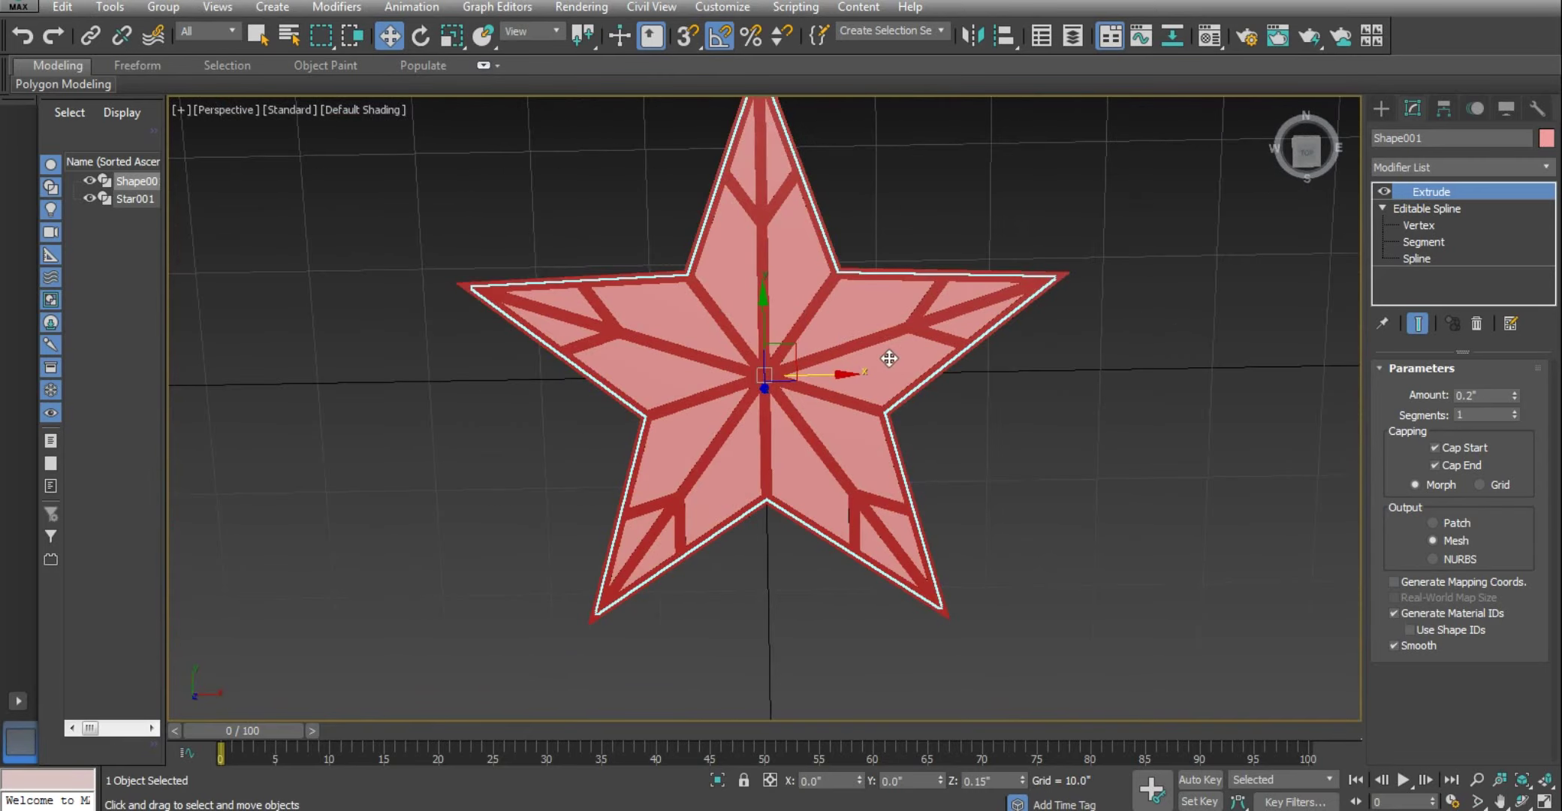
{"action": "scroll", "coordinate": [889, 358], "scroll_direction": "down", "scroll_amount": 2}
{"action": "key", "text": "shift+f"}
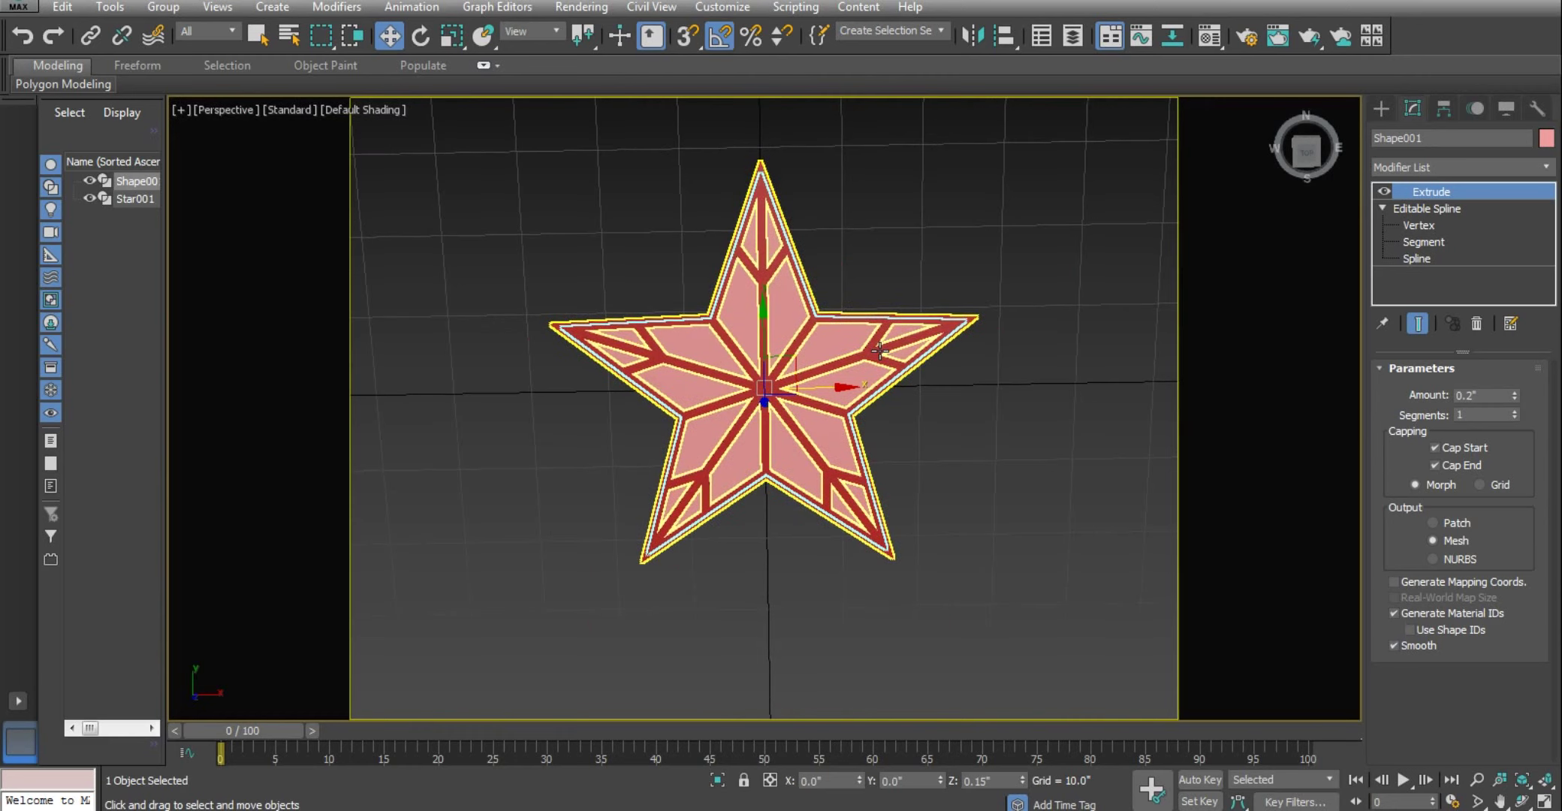
{"action": "key", "text": "shift+f"}
{"action": "mouse_move", "coordinate": [879, 366]}
{"action": "middle_mouse_down"}
{"action": "mouse_move", "coordinate": [830, 434]}
{"action": "mouse_move", "coordinate": [823, 417]}
{"action": "middle_mouse_up"}
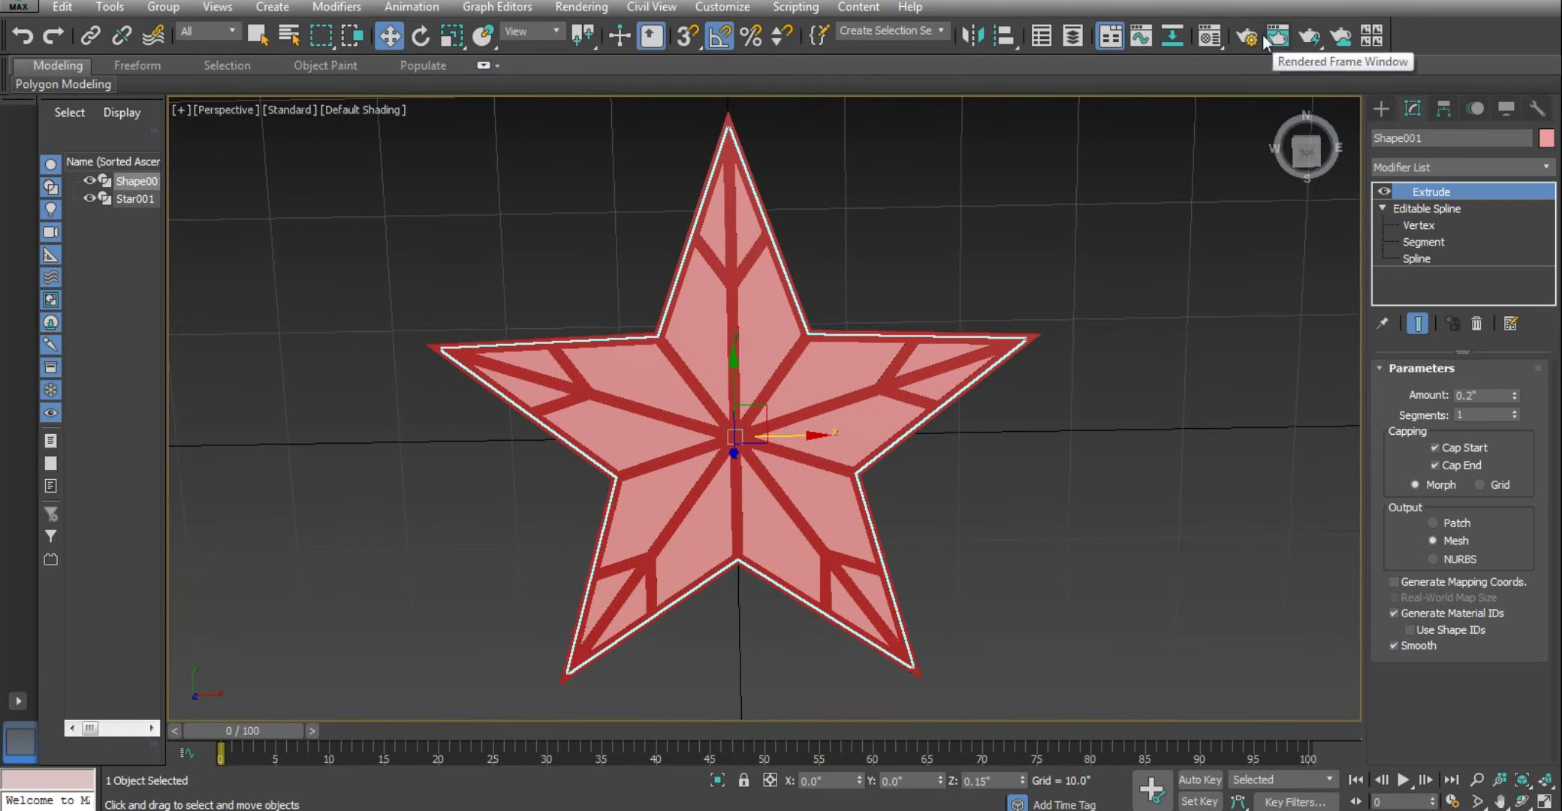
Assign material slot 1 to the star fill and give it a saturated green diffuse colour
{"action": "left_click", "coordinate": [1210, 35]}
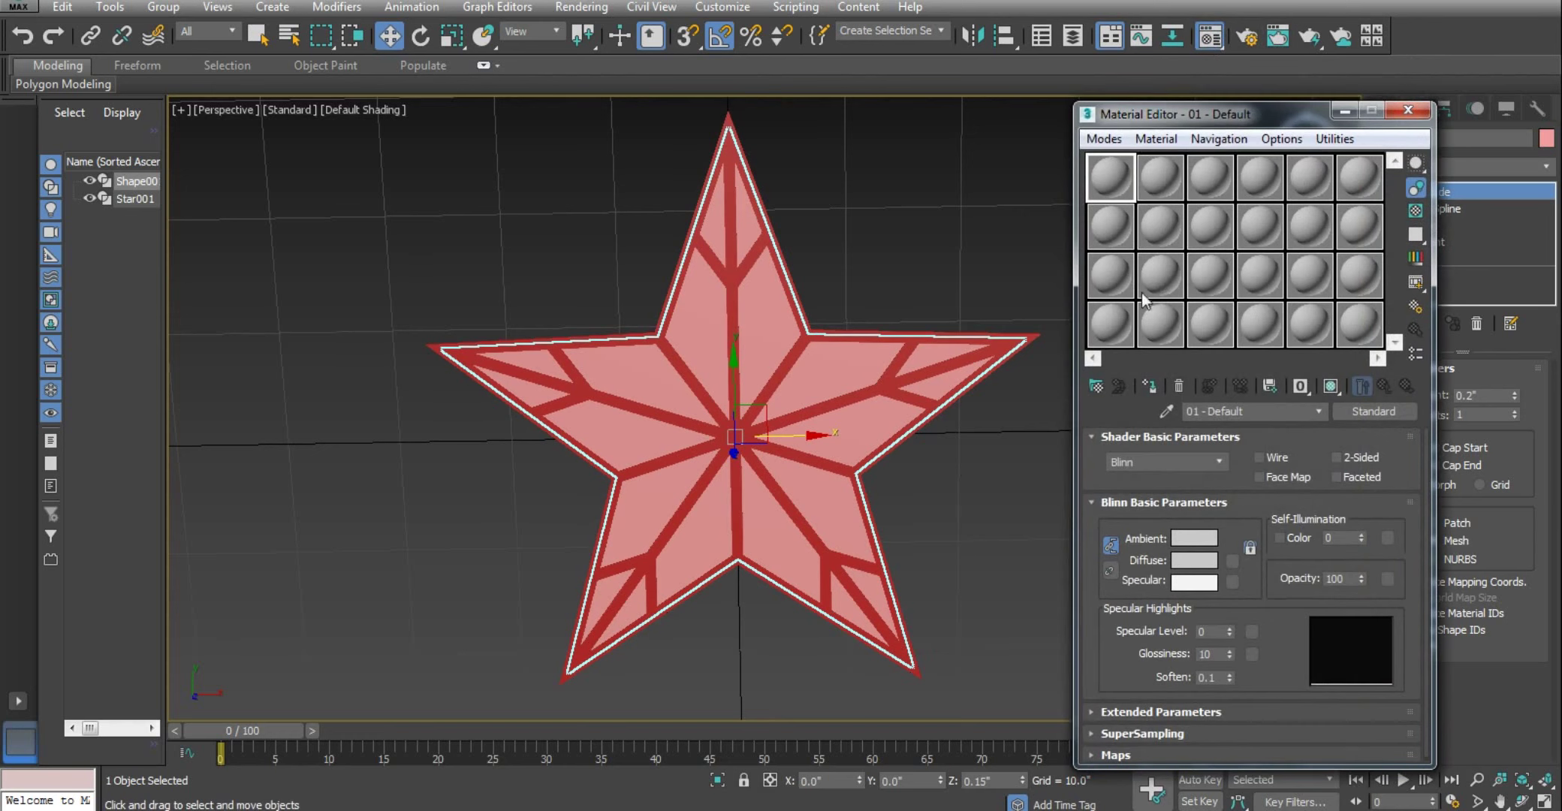
{"action": "left_click", "coordinate": [1149, 386]}
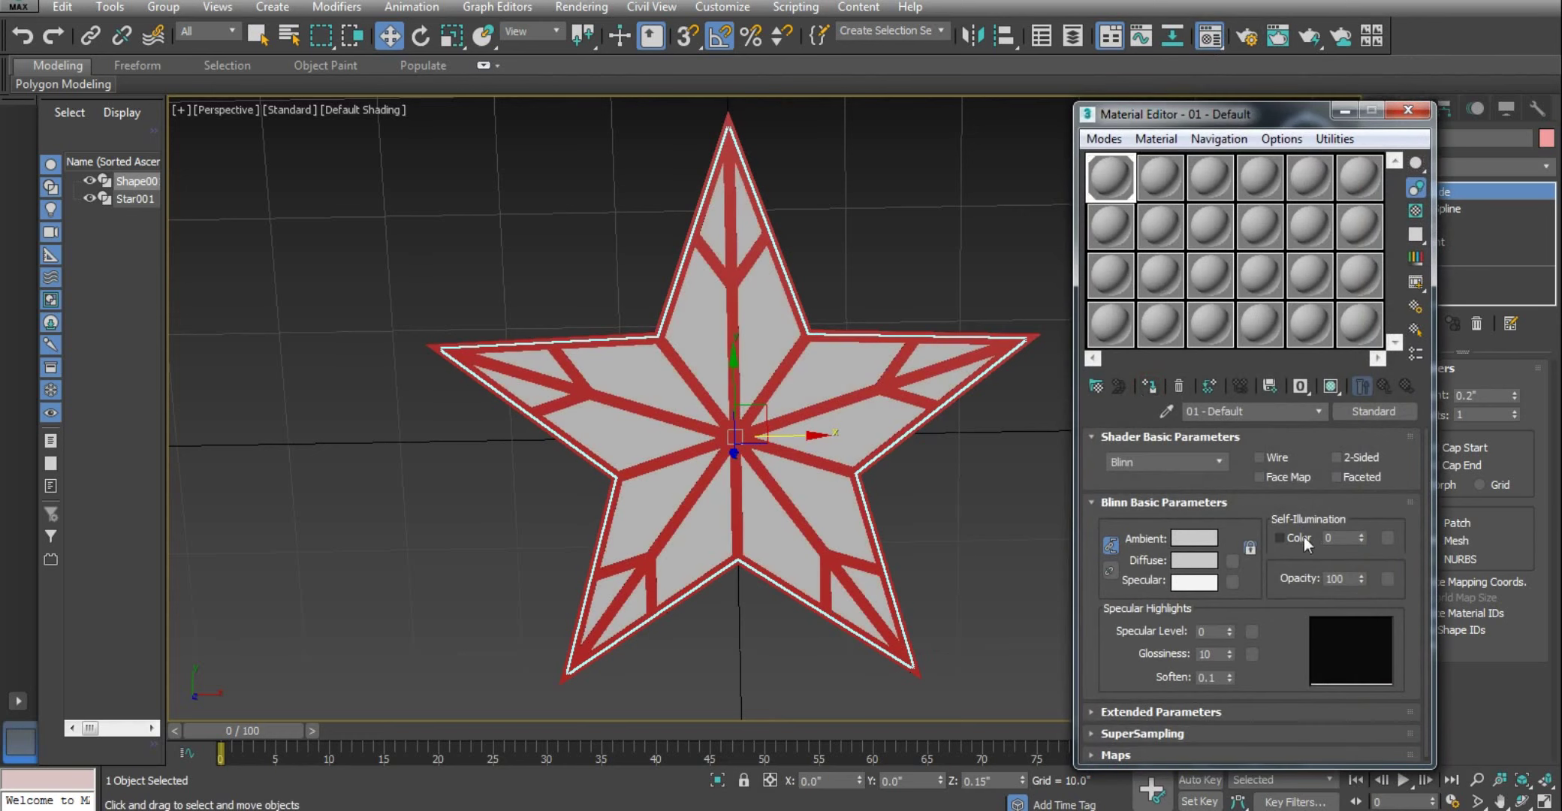
{"action": "left_click", "coordinate": [1202, 562]}
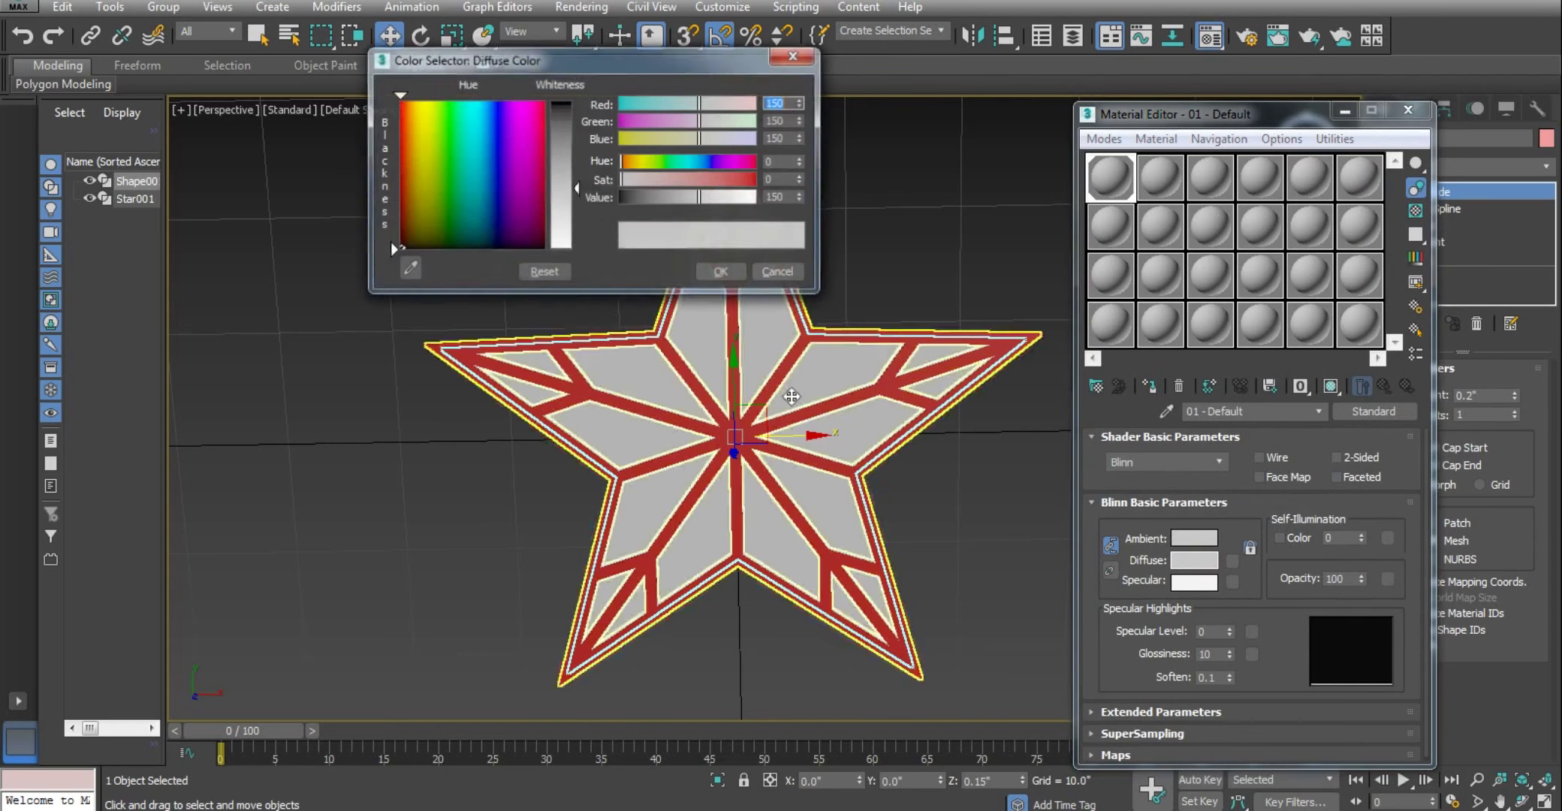
{"action": "left_click", "coordinate": [448, 158]}
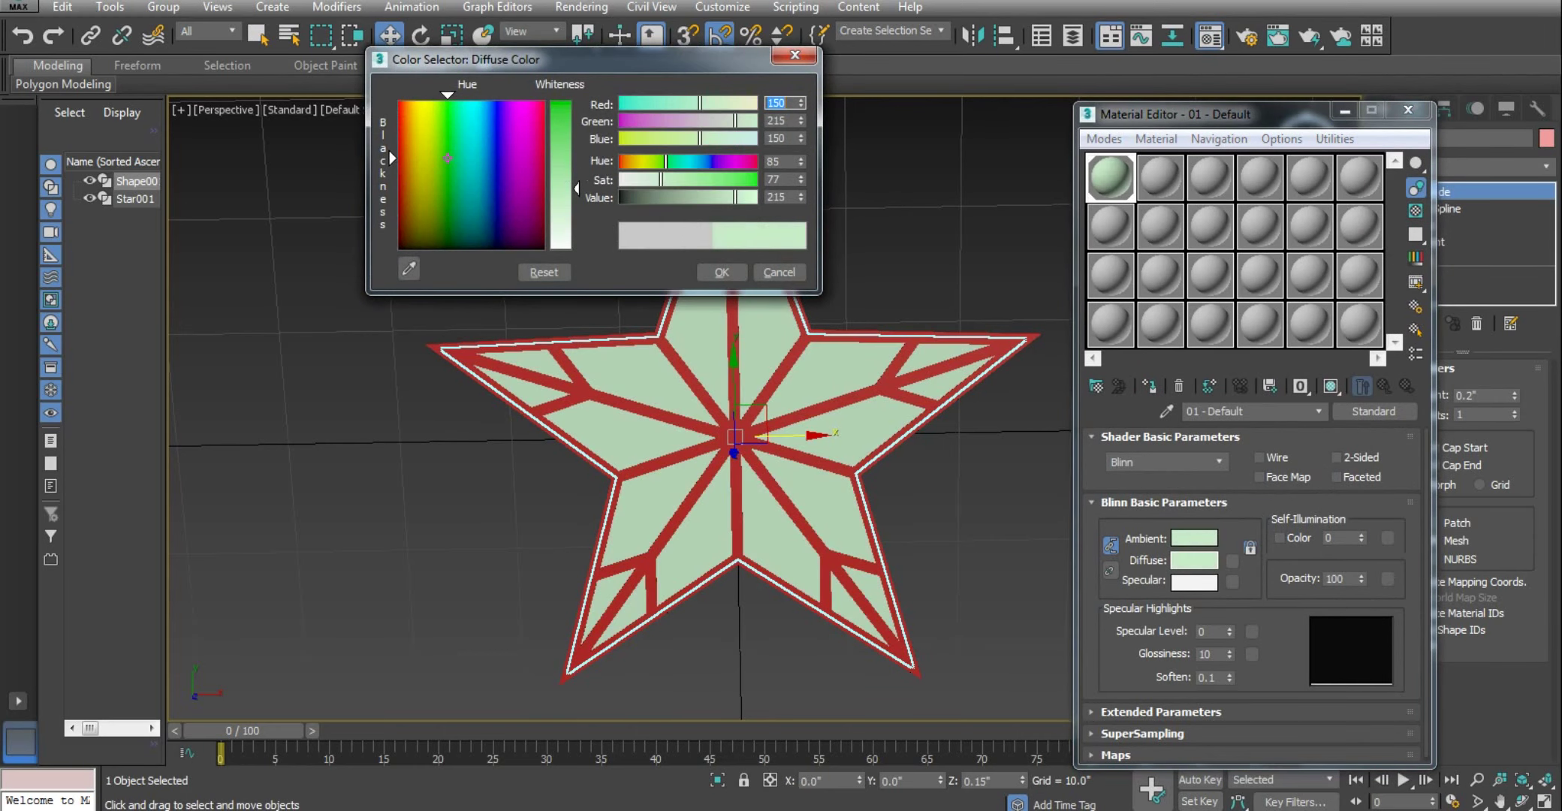
{"action": "left_click_drag", "start_coordinate": [569, 188], "coordinate": [568, 131]}
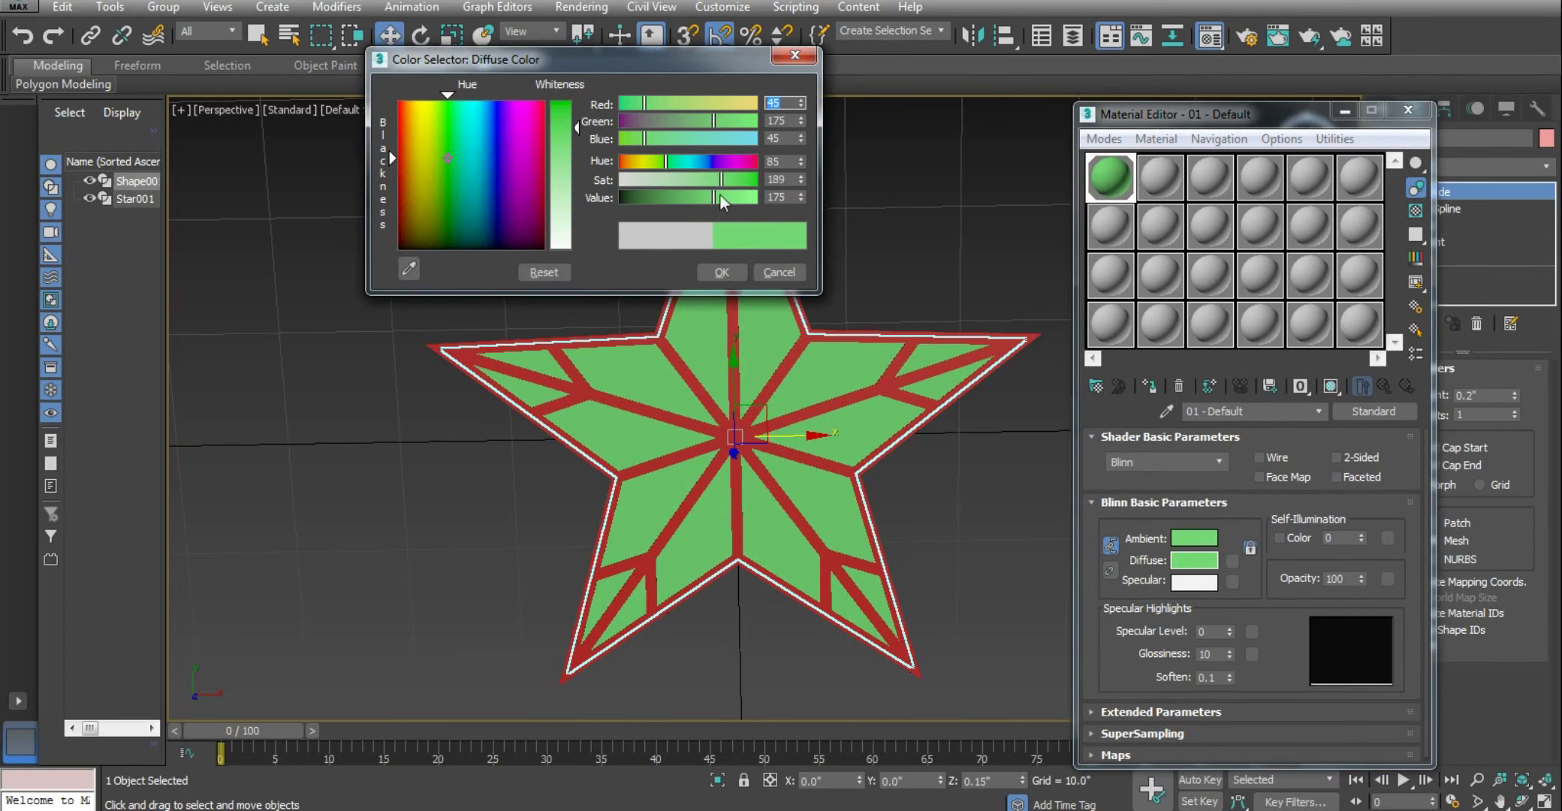
{"action": "mouse_move", "coordinate": [721, 180]}
{"action": "left_mouse_down"}
{"action": "mouse_move", "coordinate": [739, 180]}
{"action": "mouse_move", "coordinate": [701, 196]}
{"action": "left_mouse_up"}
{"action": "left_click", "coordinate": [720, 272]}
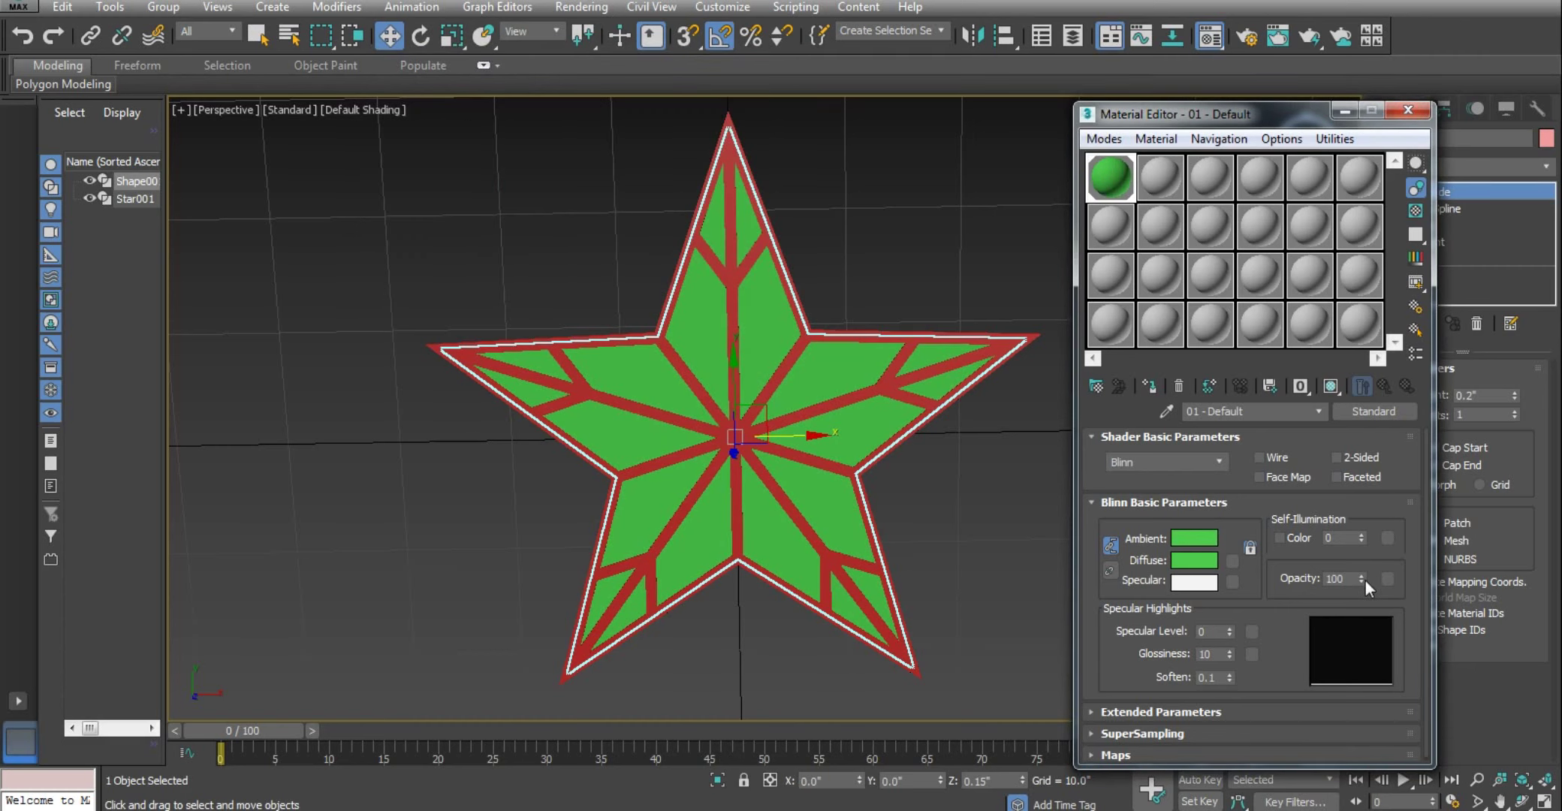
Set the green material's opacity to 63, specular level 27, glossiness 31, and expand its Maps
{"action": "left_click_drag", "start_coordinate": [1362, 581], "coordinate": [1371, 611]}
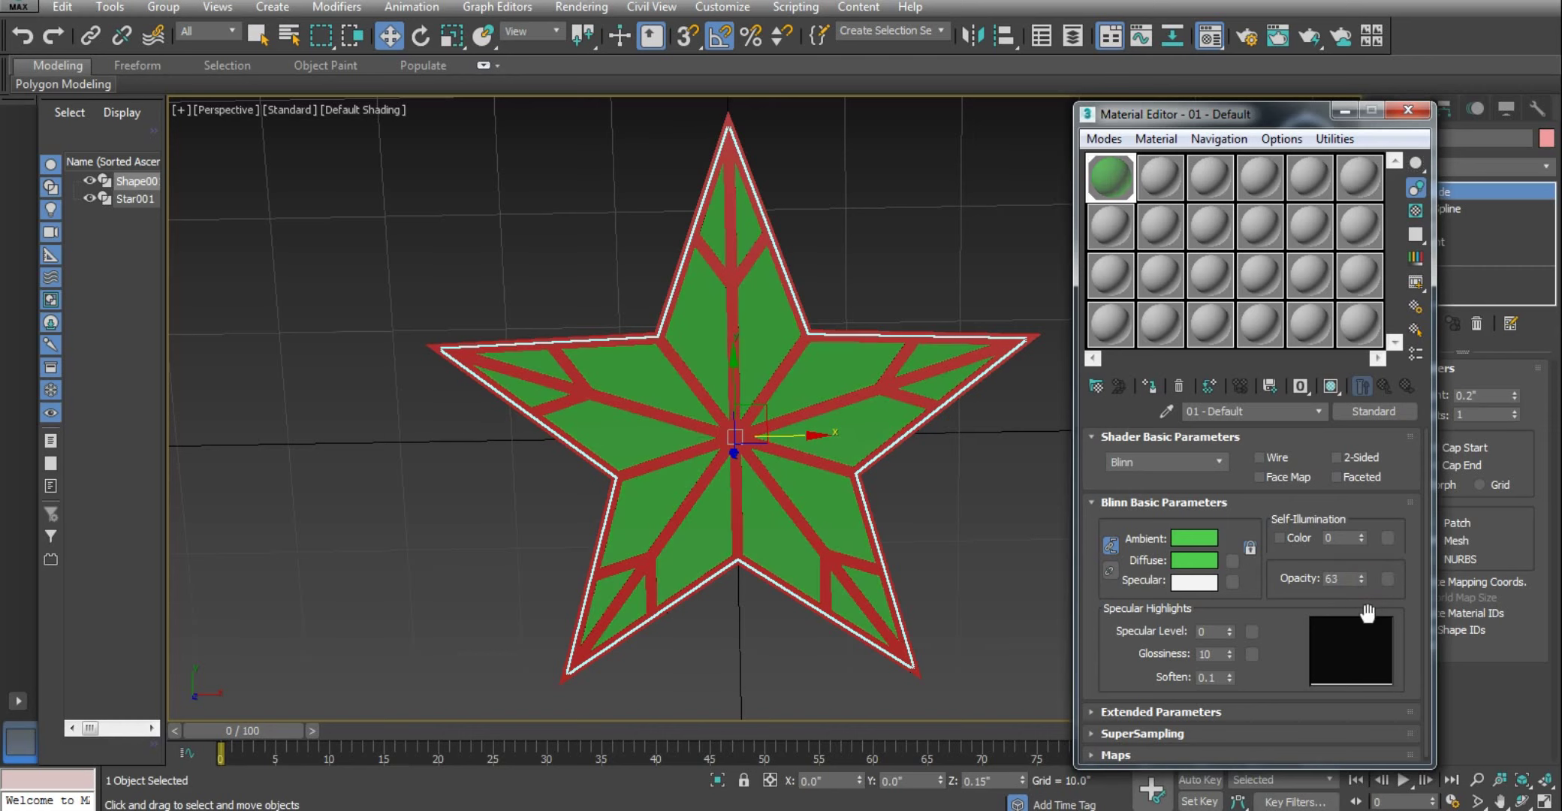
{"action": "left_click", "coordinate": [907, 436]}
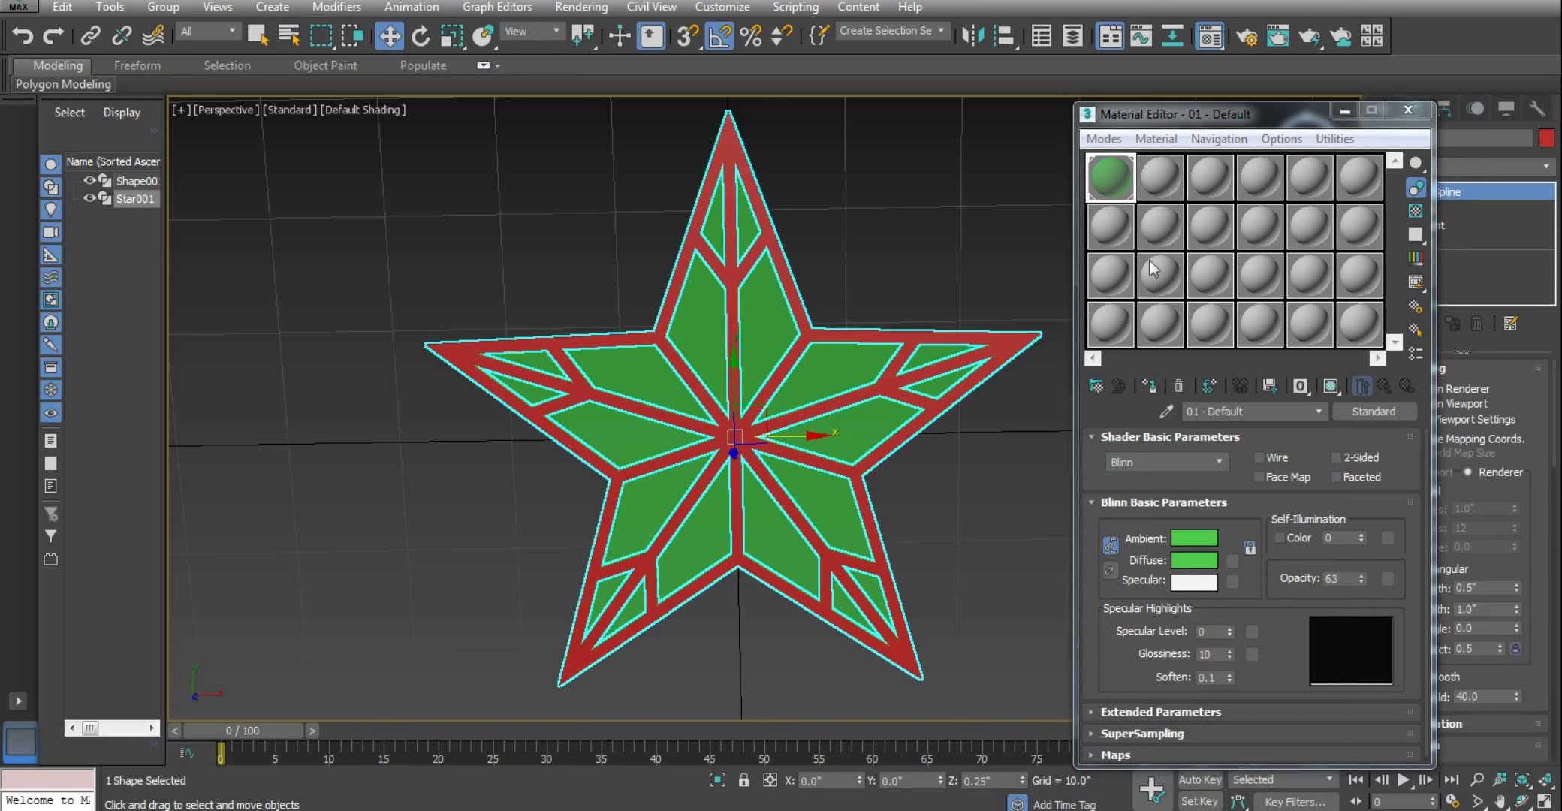
{"action": "left_click_drag", "start_coordinate": [1228, 632], "coordinate": [1230, 605]}
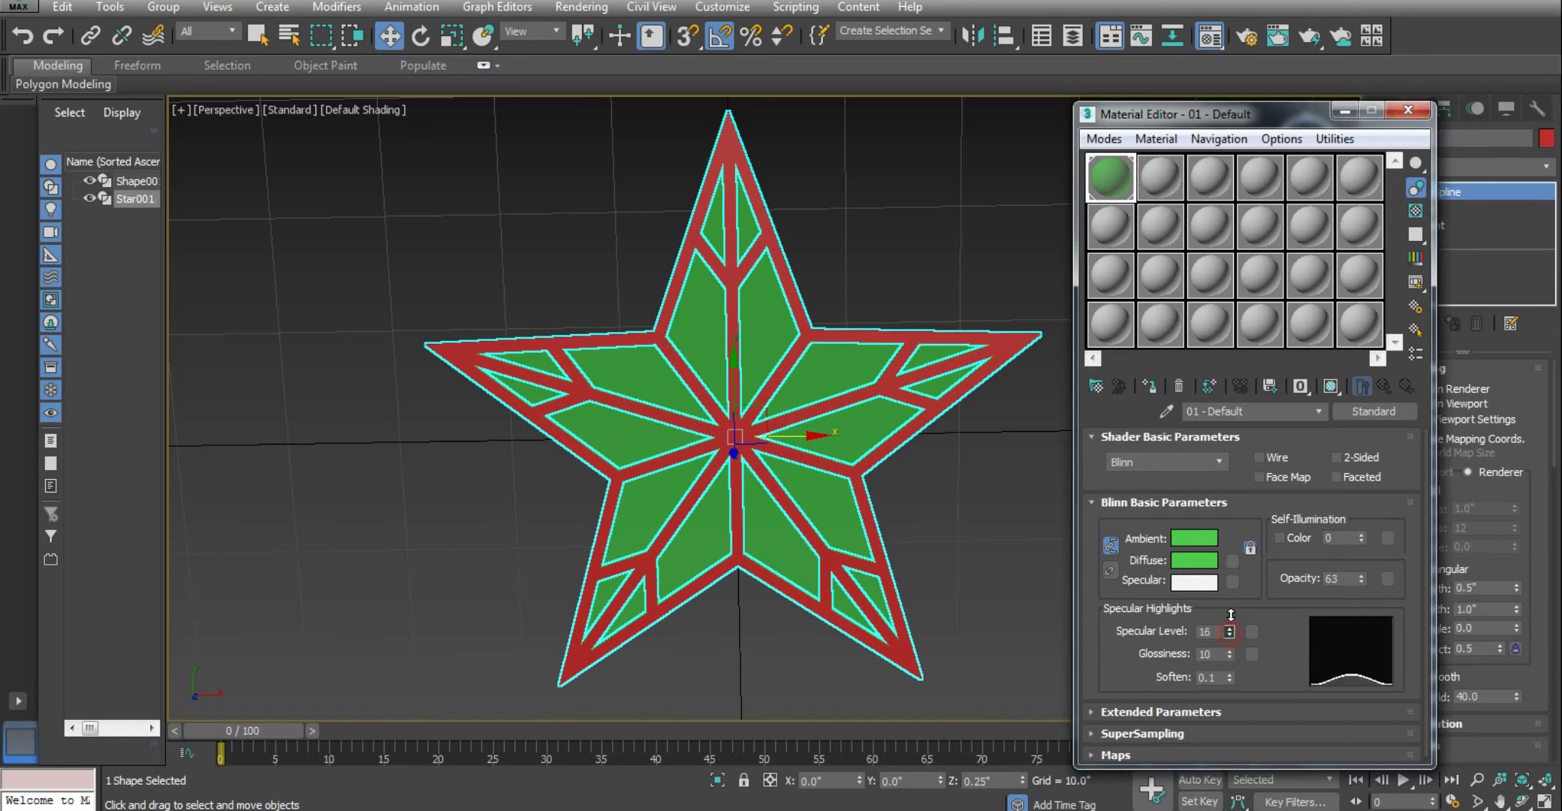
{"action": "left_click_drag", "start_coordinate": [1228, 654], "coordinate": [1229, 633]}
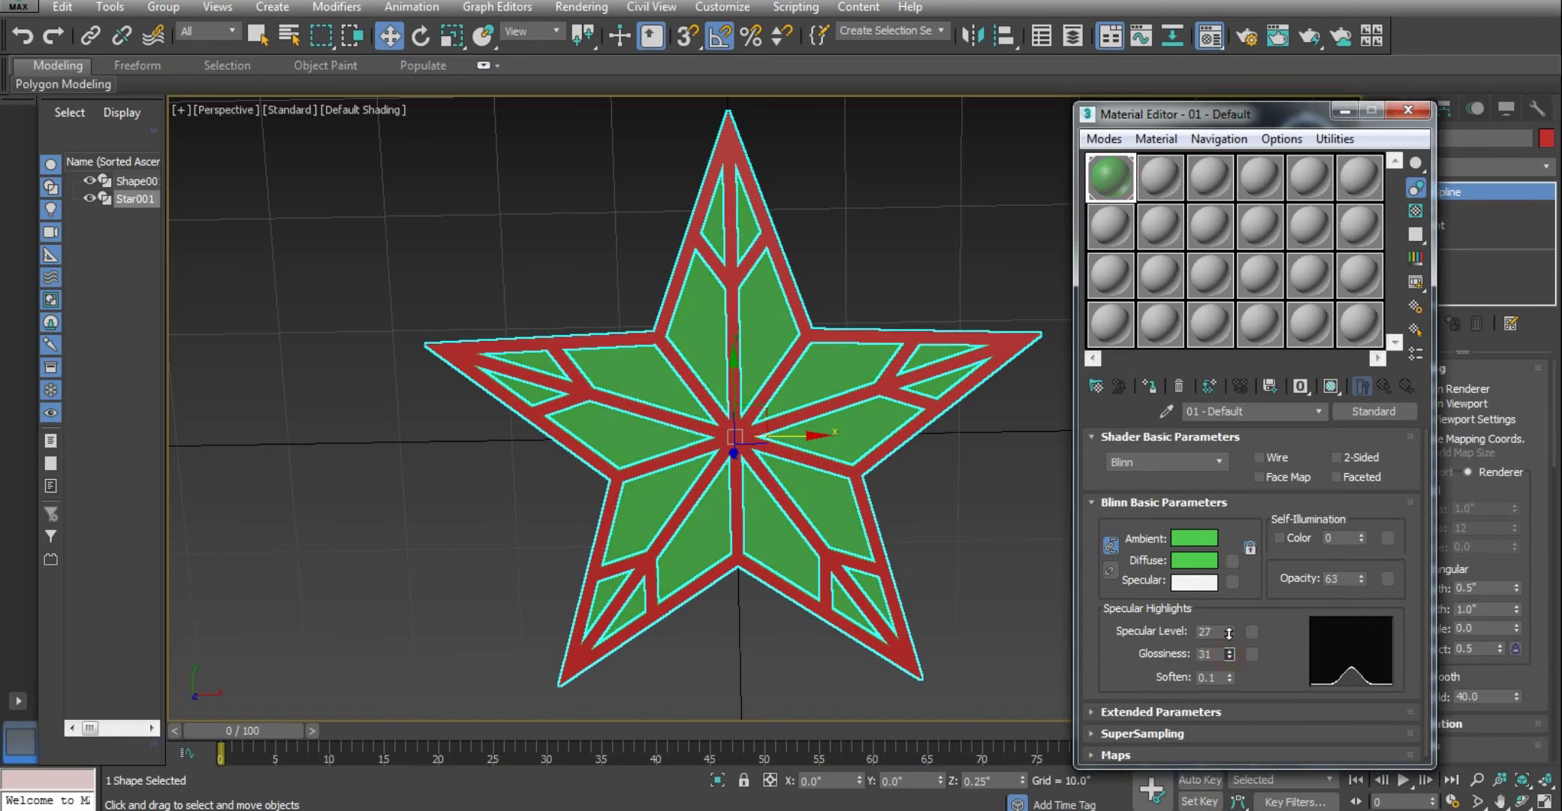
{"action": "scroll", "coordinate": [1118, 721], "scroll_direction": "down", "scroll_amount": 1}
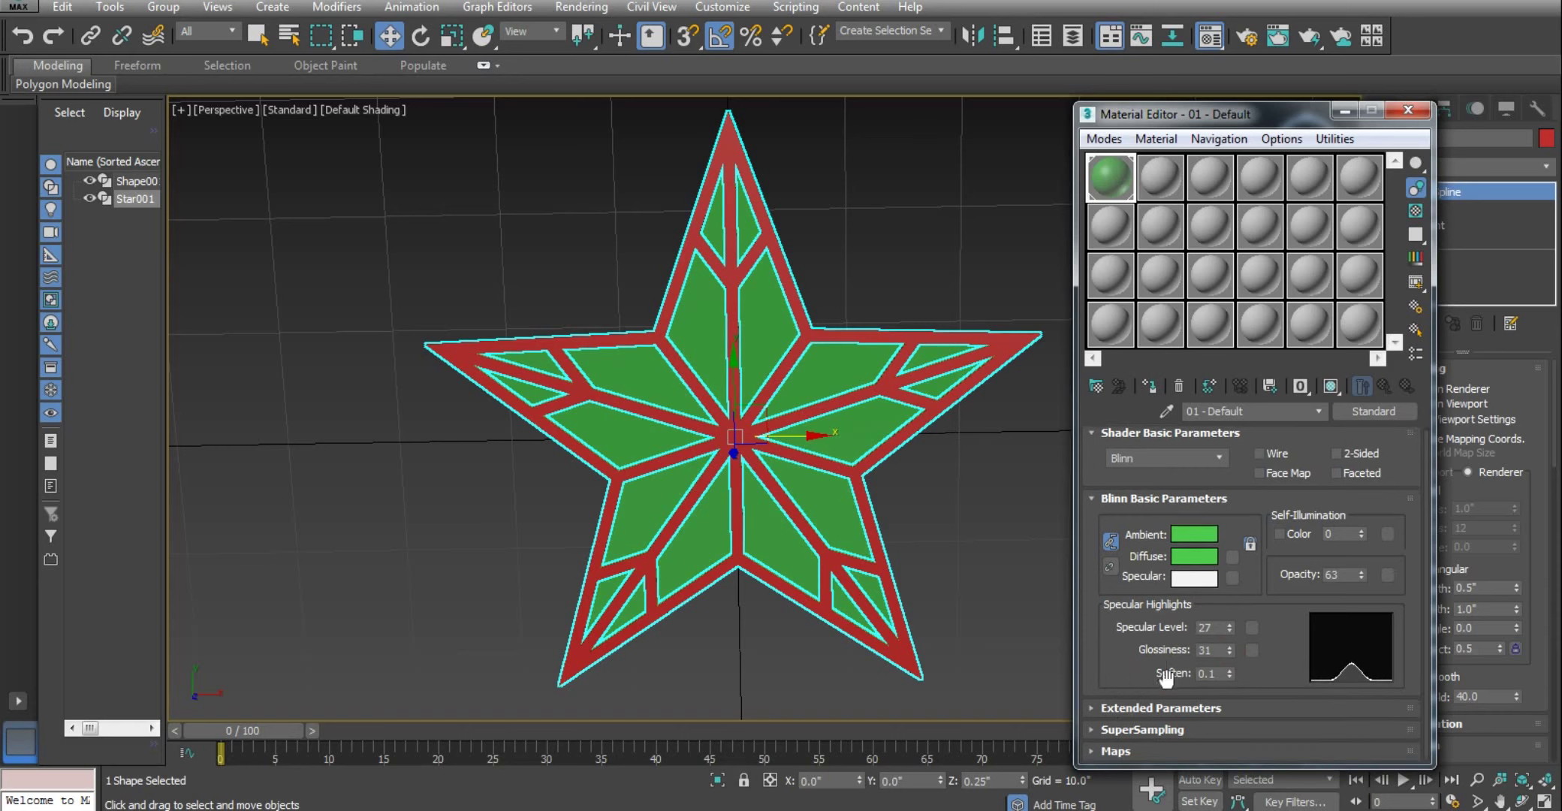
{"action": "left_click", "coordinate": [1151, 752]}
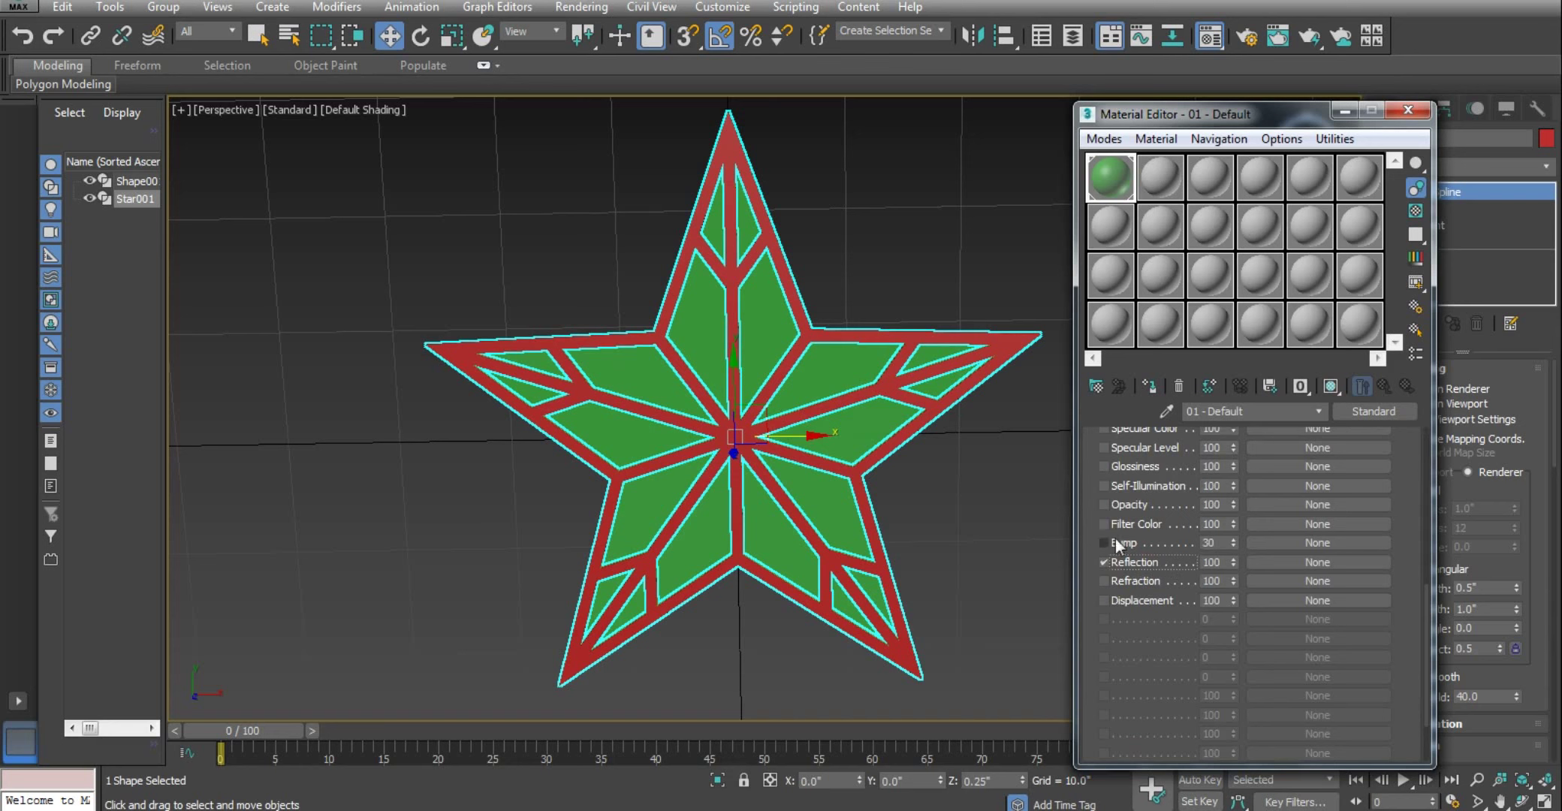
{"action": "scroll", "coordinate": [1112, 588], "scroll_direction": "up", "scroll_amount": 2}
{"action": "scroll", "coordinate": [1145, 571], "scroll_direction": "up", "scroll_amount": 8}
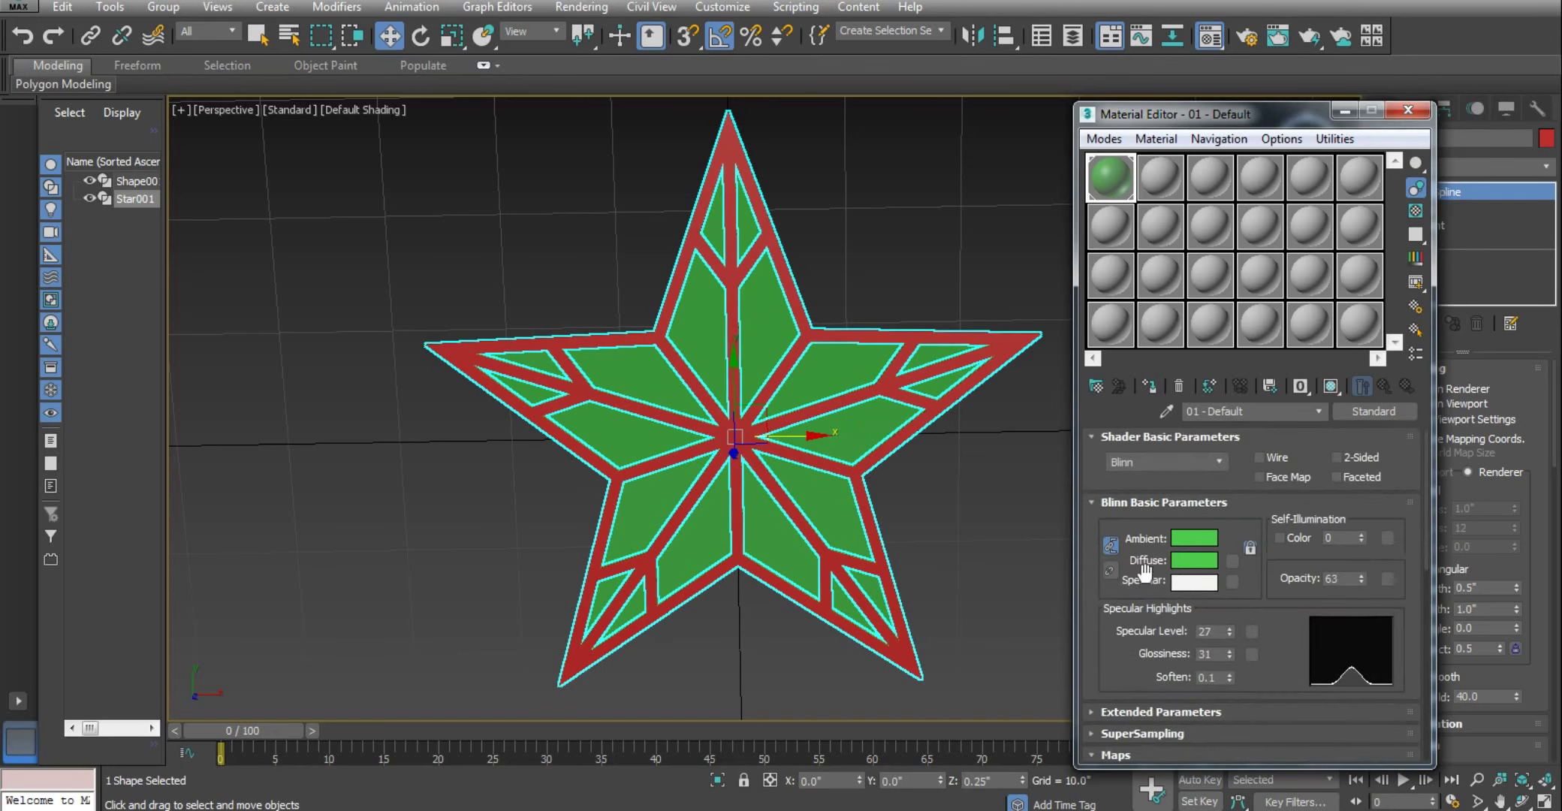
Assign a second material, 02 - Default, to Star001 with a dark olive-gold diffuse colour
{"action": "left_click", "coordinate": [1165, 167]}
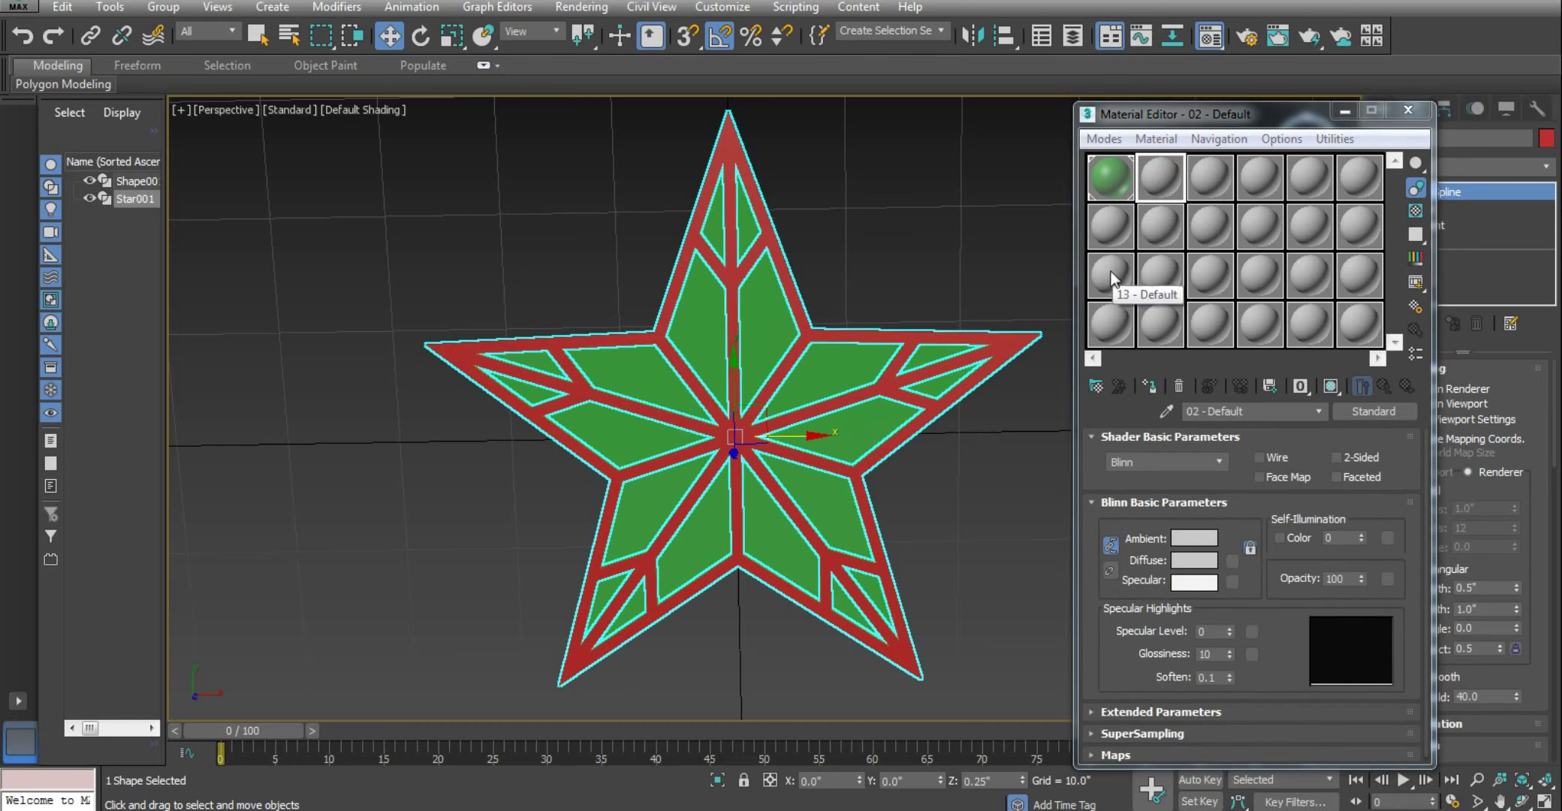
{"action": "left_click", "coordinate": [1153, 386]}
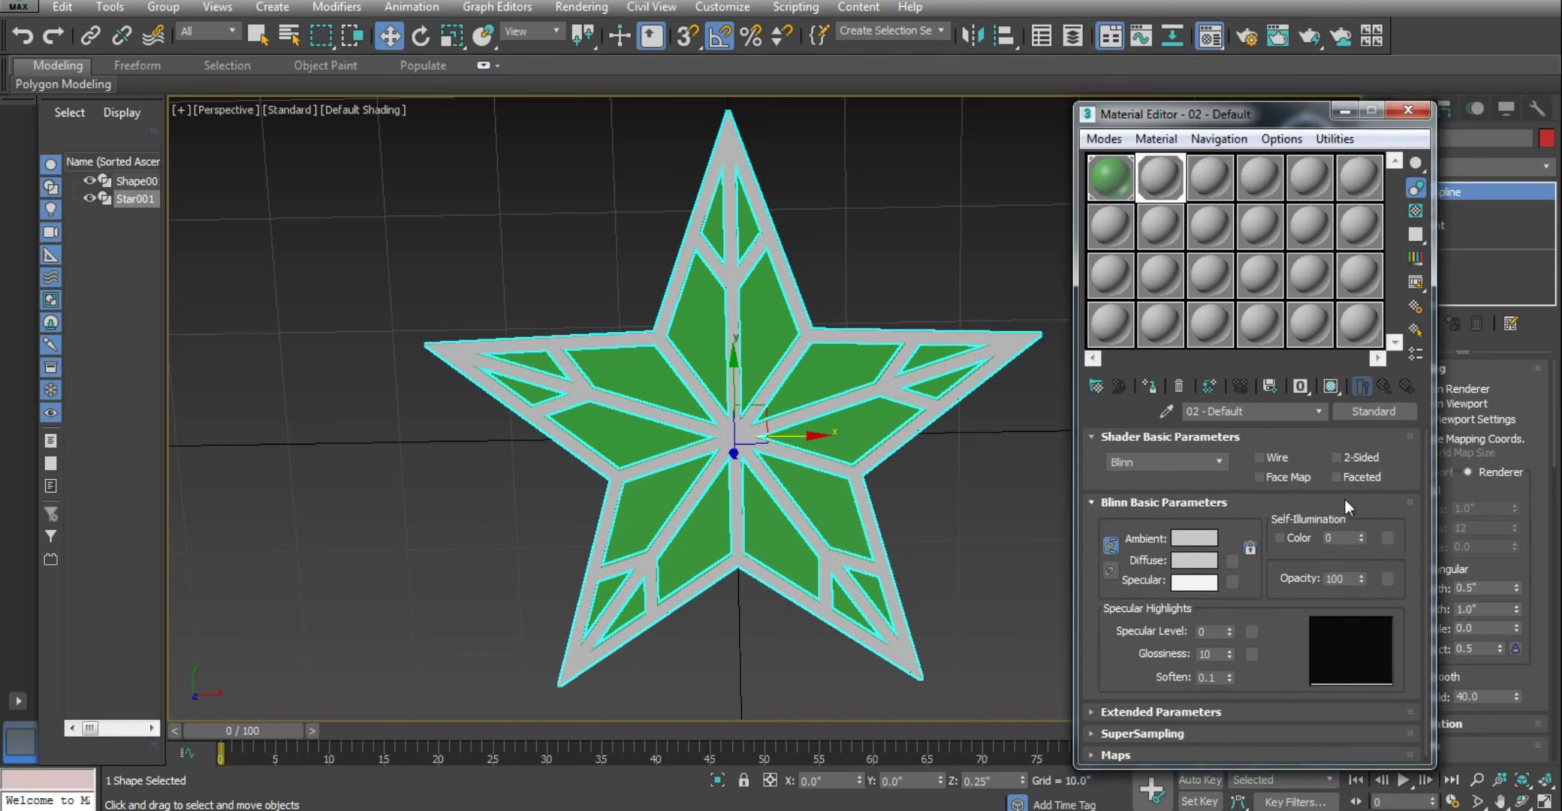
{"action": "left_click", "coordinate": [1194, 560]}
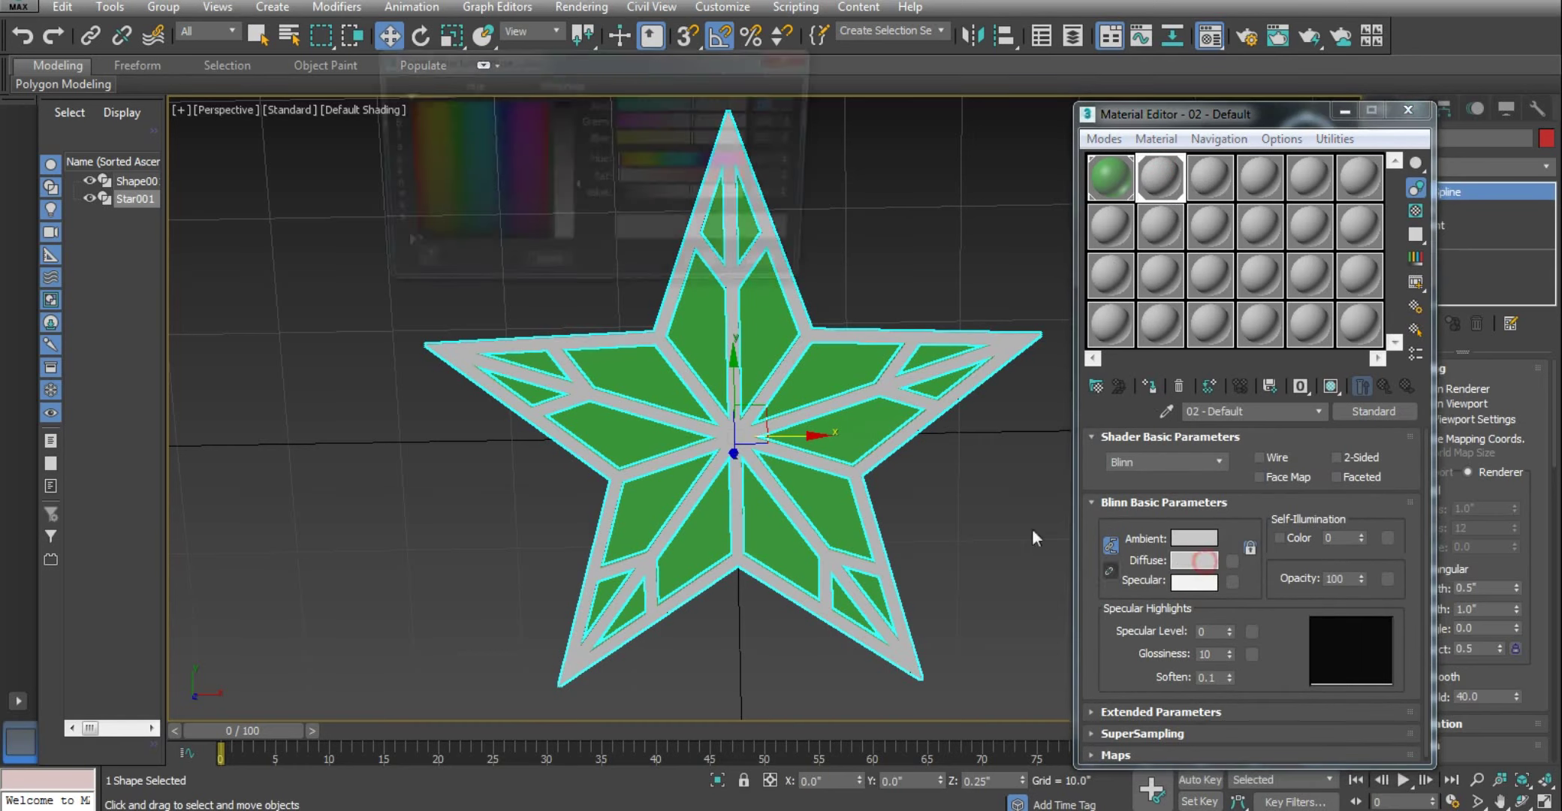
{"action": "left_click_drag", "start_coordinate": [447, 203], "coordinate": [415, 224]}
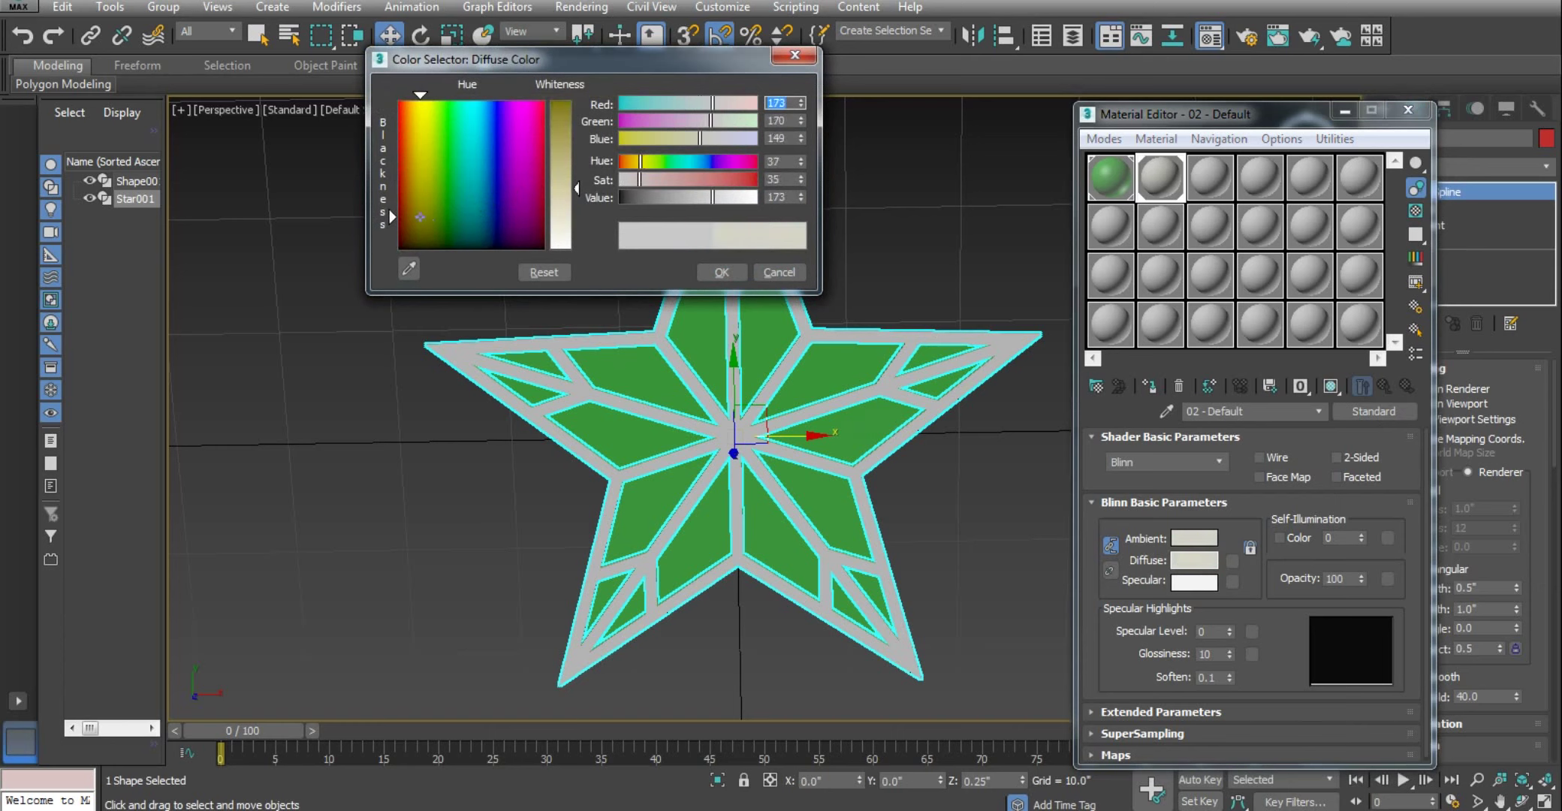
{"action": "left_click_drag", "start_coordinate": [557, 139], "coordinate": [560, 120]}
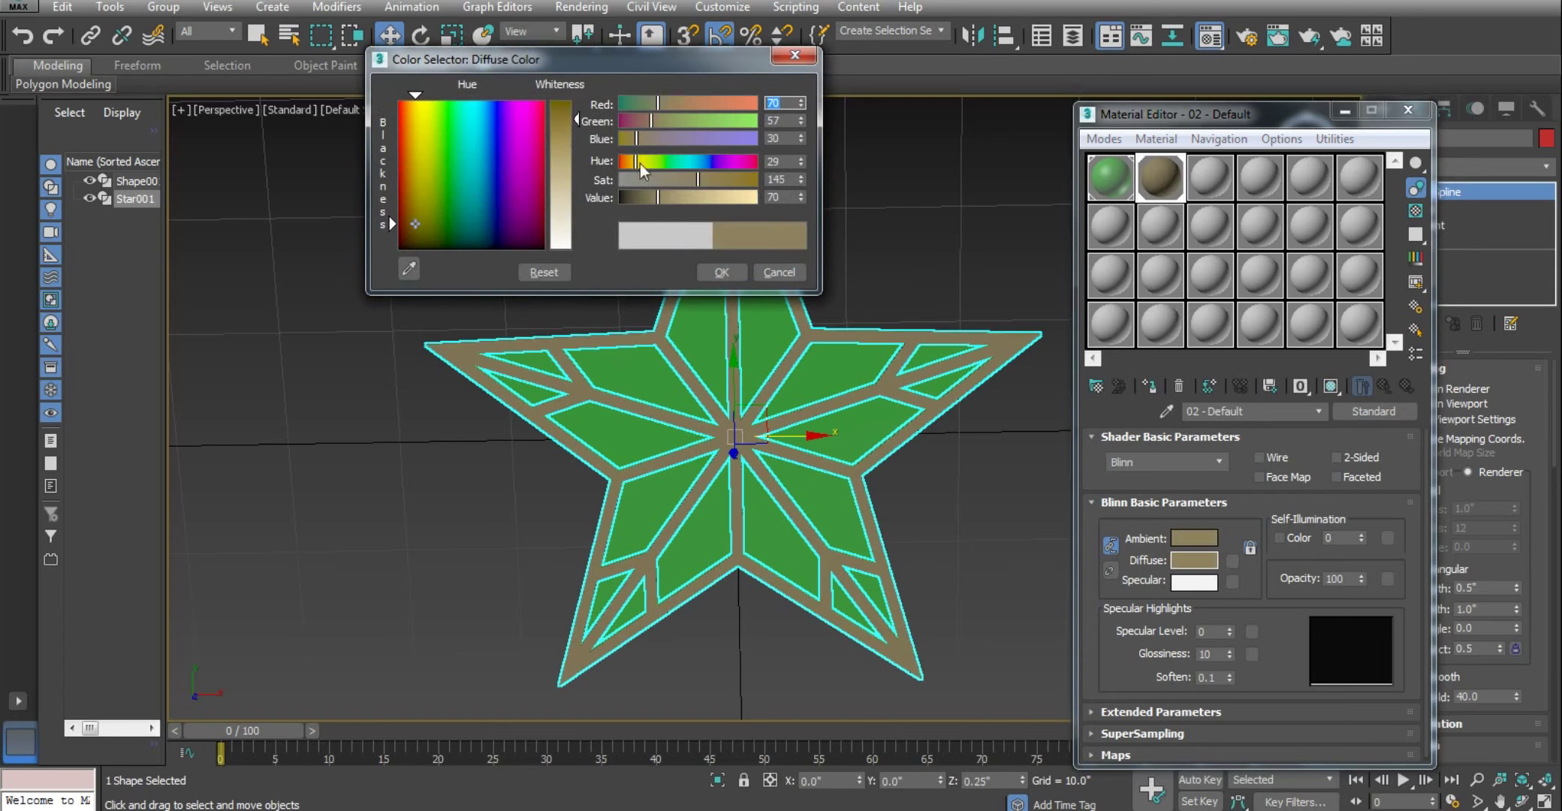
{"action": "left_click_drag", "start_coordinate": [720, 181], "coordinate": [740, 181]}
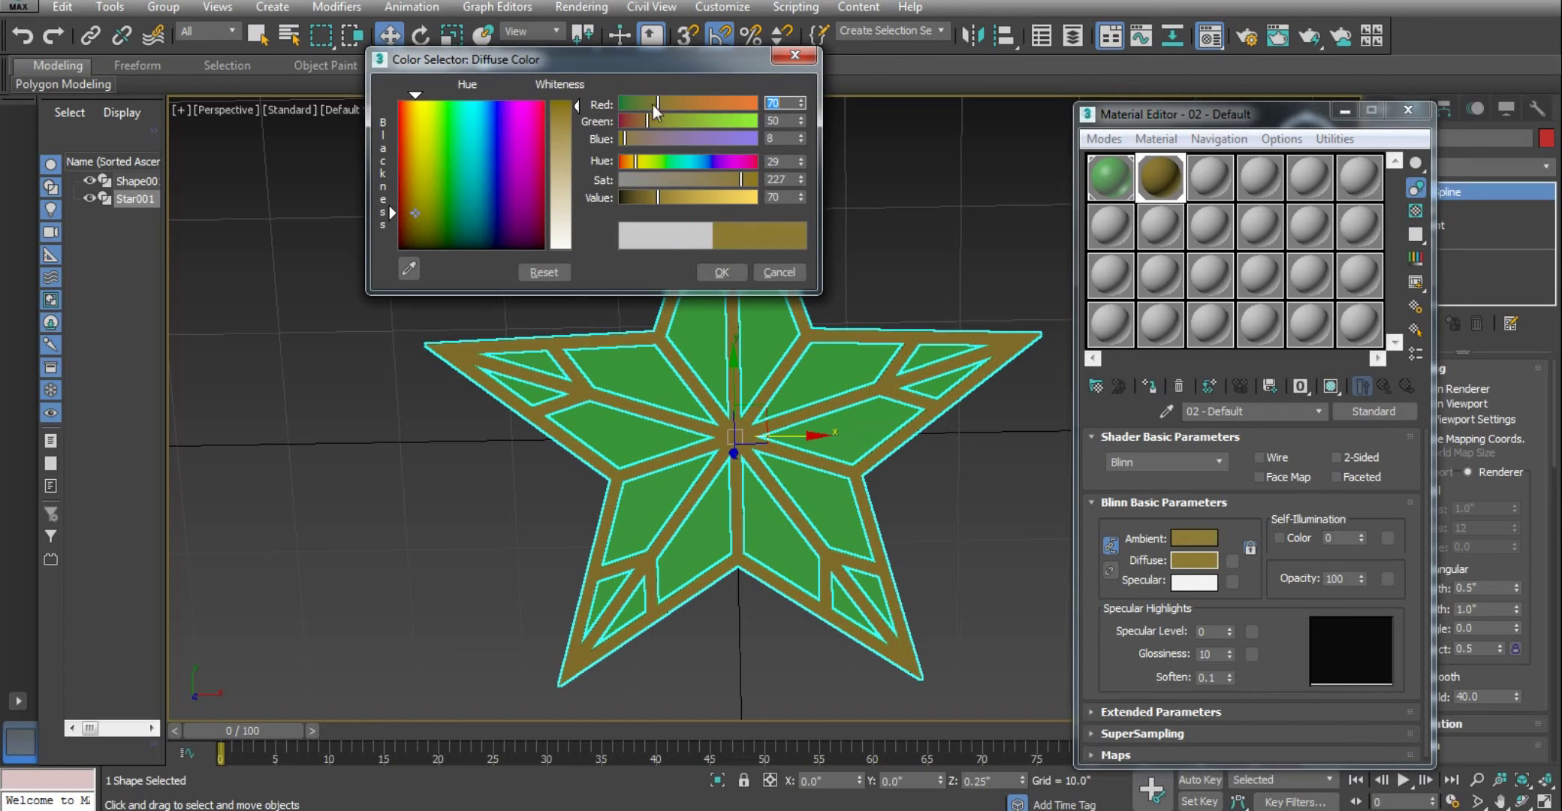
{"action": "left_click_drag", "start_coordinate": [652, 105], "coordinate": [644, 102]}
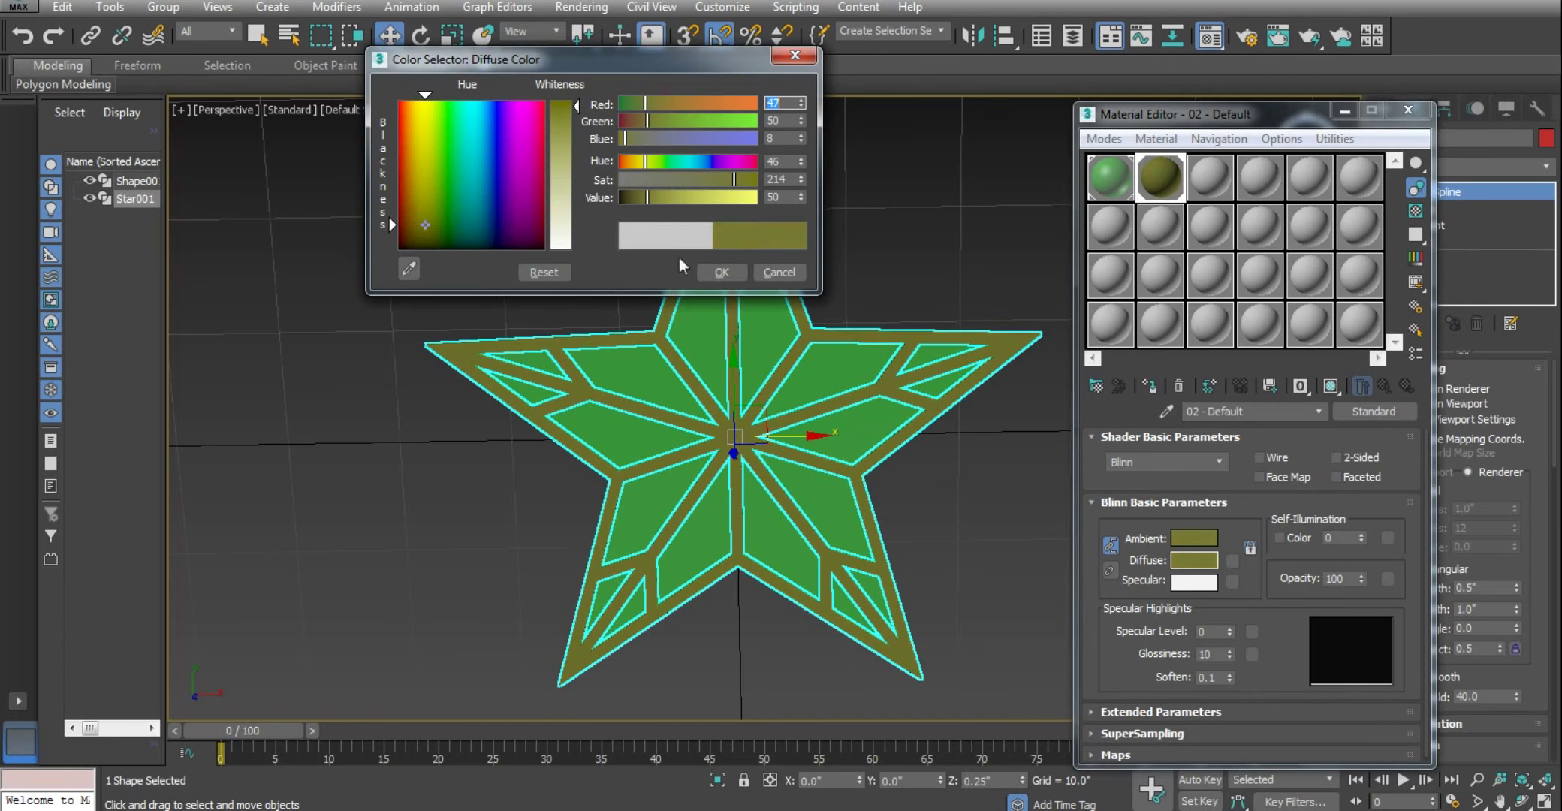
{"action": "left_click", "coordinate": [717, 273]}
Switch material 02 to the Metal shader with specular level 98 and glossiness 67
{"action": "left_click", "coordinate": [1160, 466]}
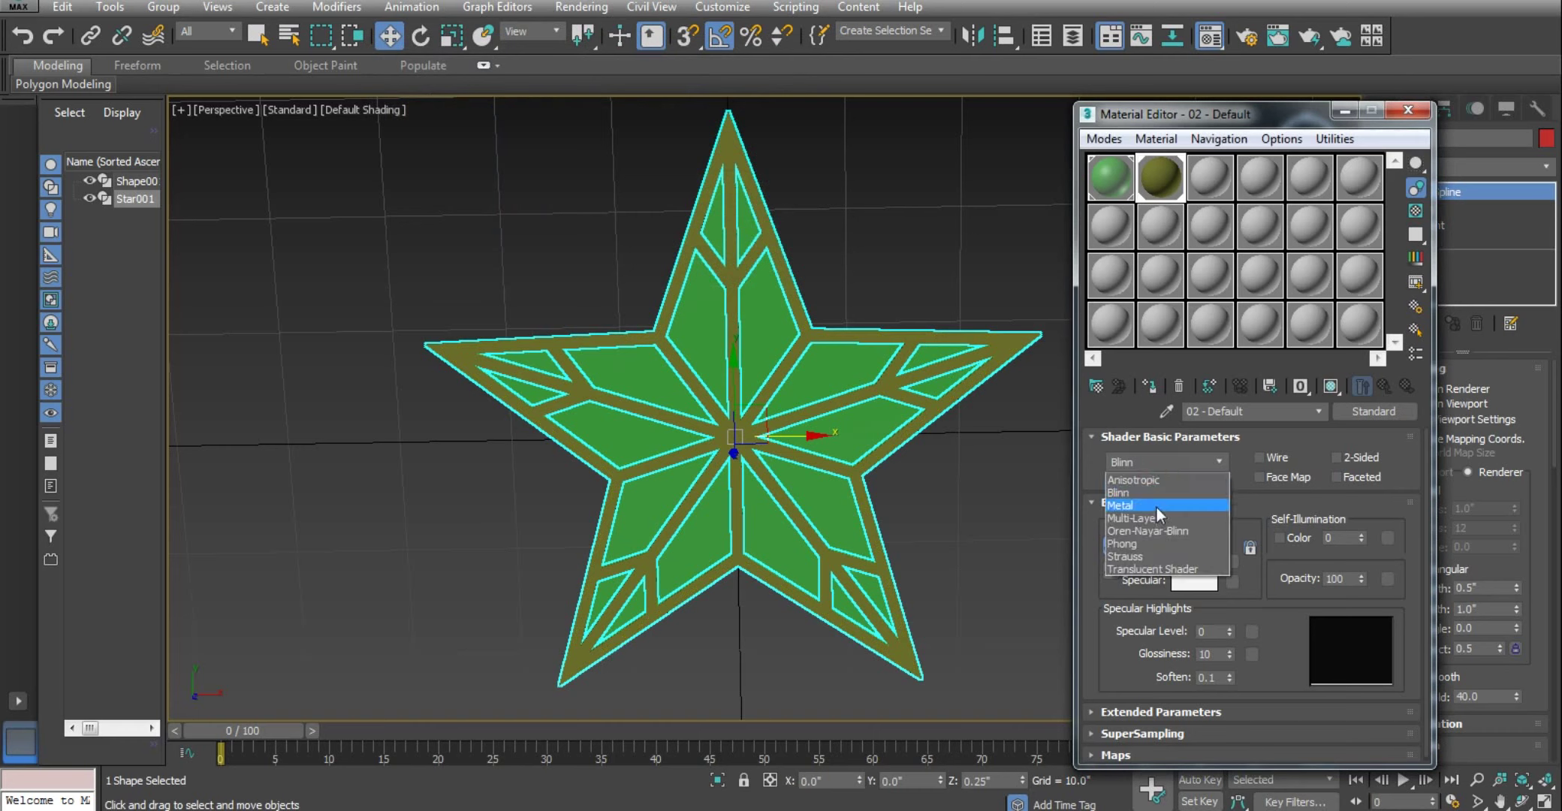
{"action": "left_click", "coordinate": [1149, 505]}
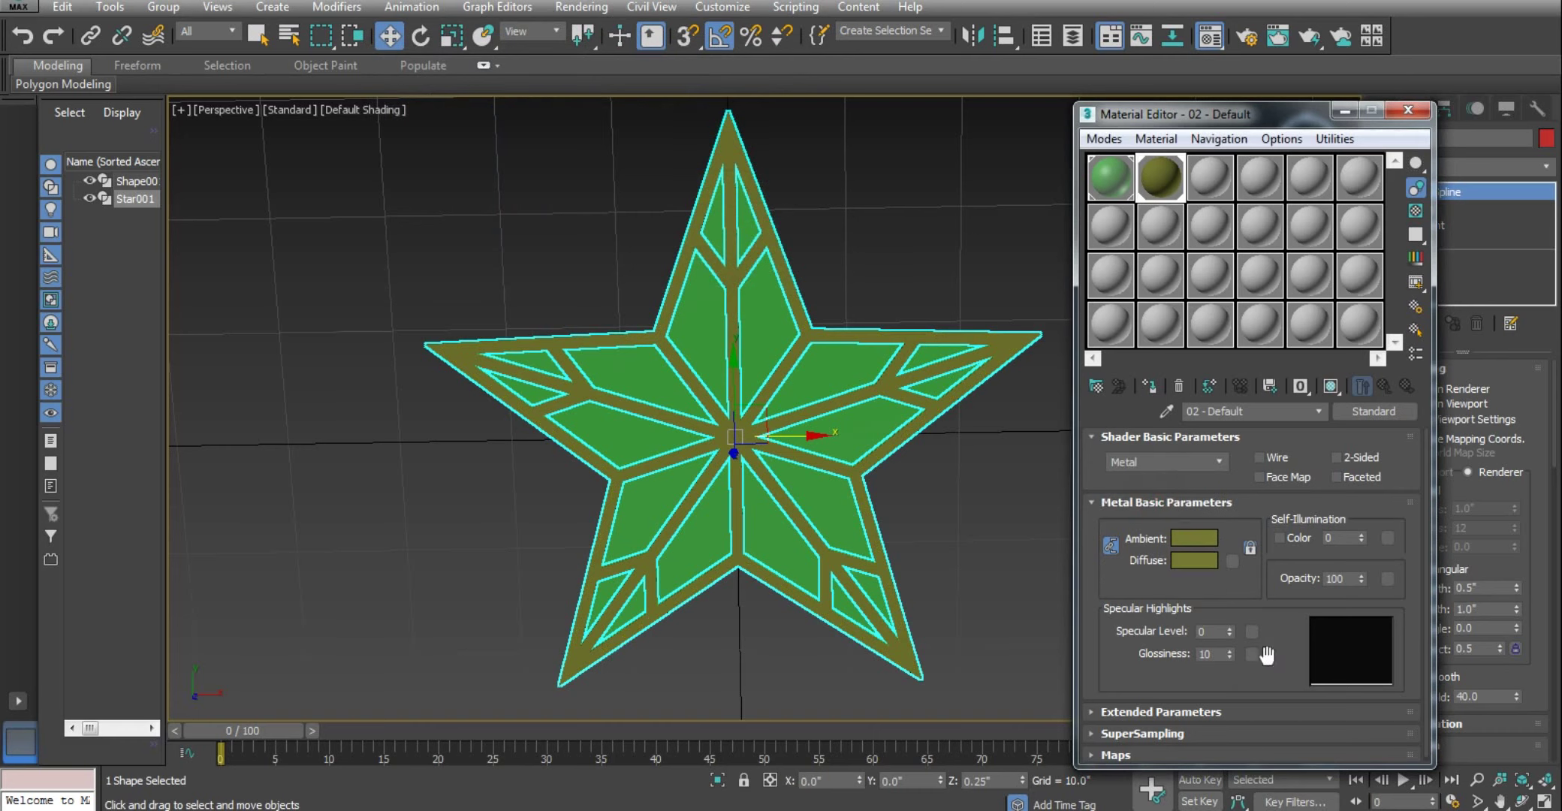
{"action": "left_click_drag", "start_coordinate": [1229, 633], "coordinate": [1239, 593]}
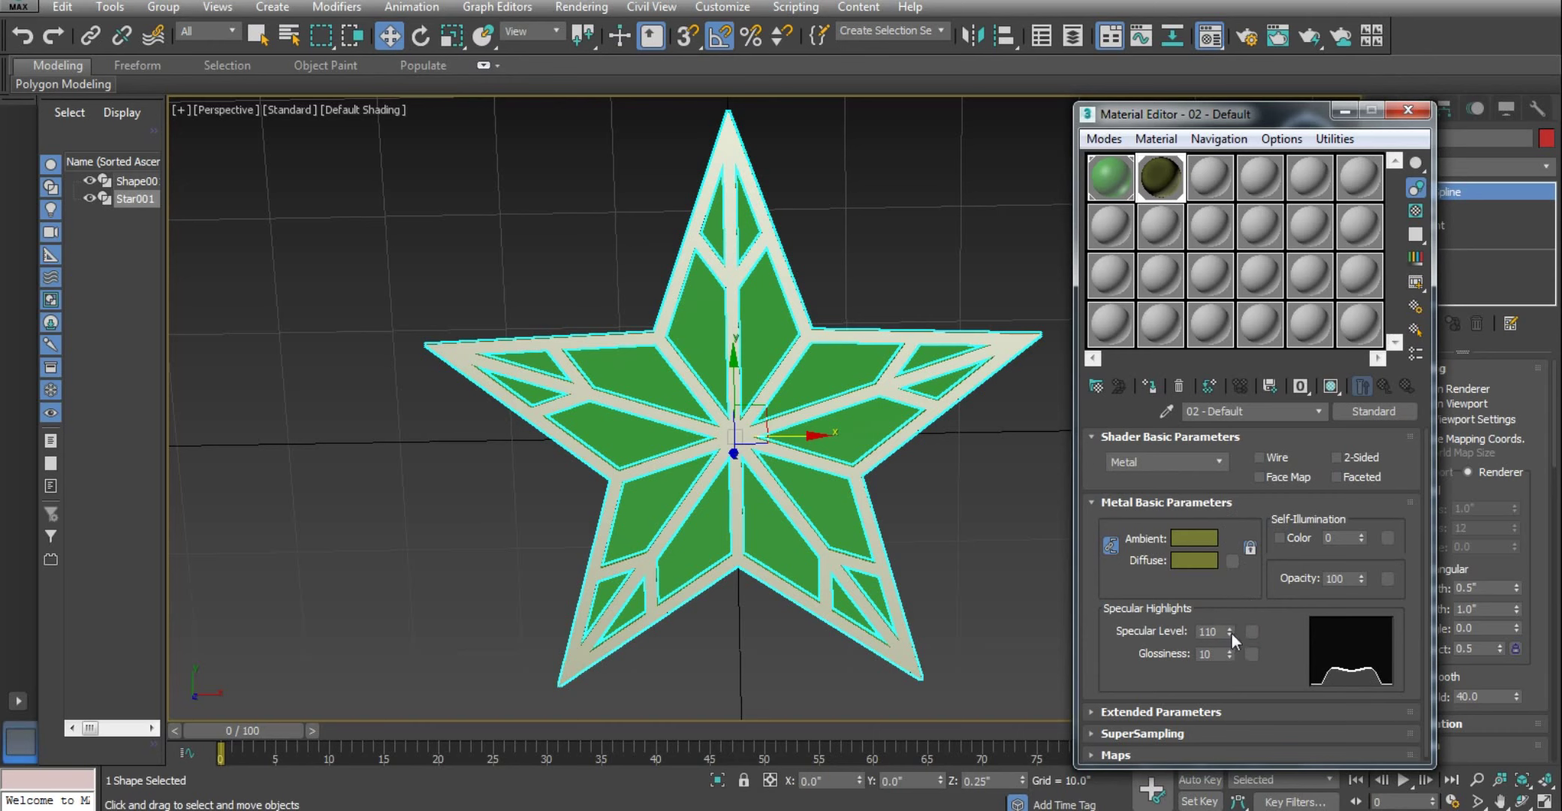
{"action": "left_click_drag", "start_coordinate": [1230, 633], "coordinate": [1229, 647]}
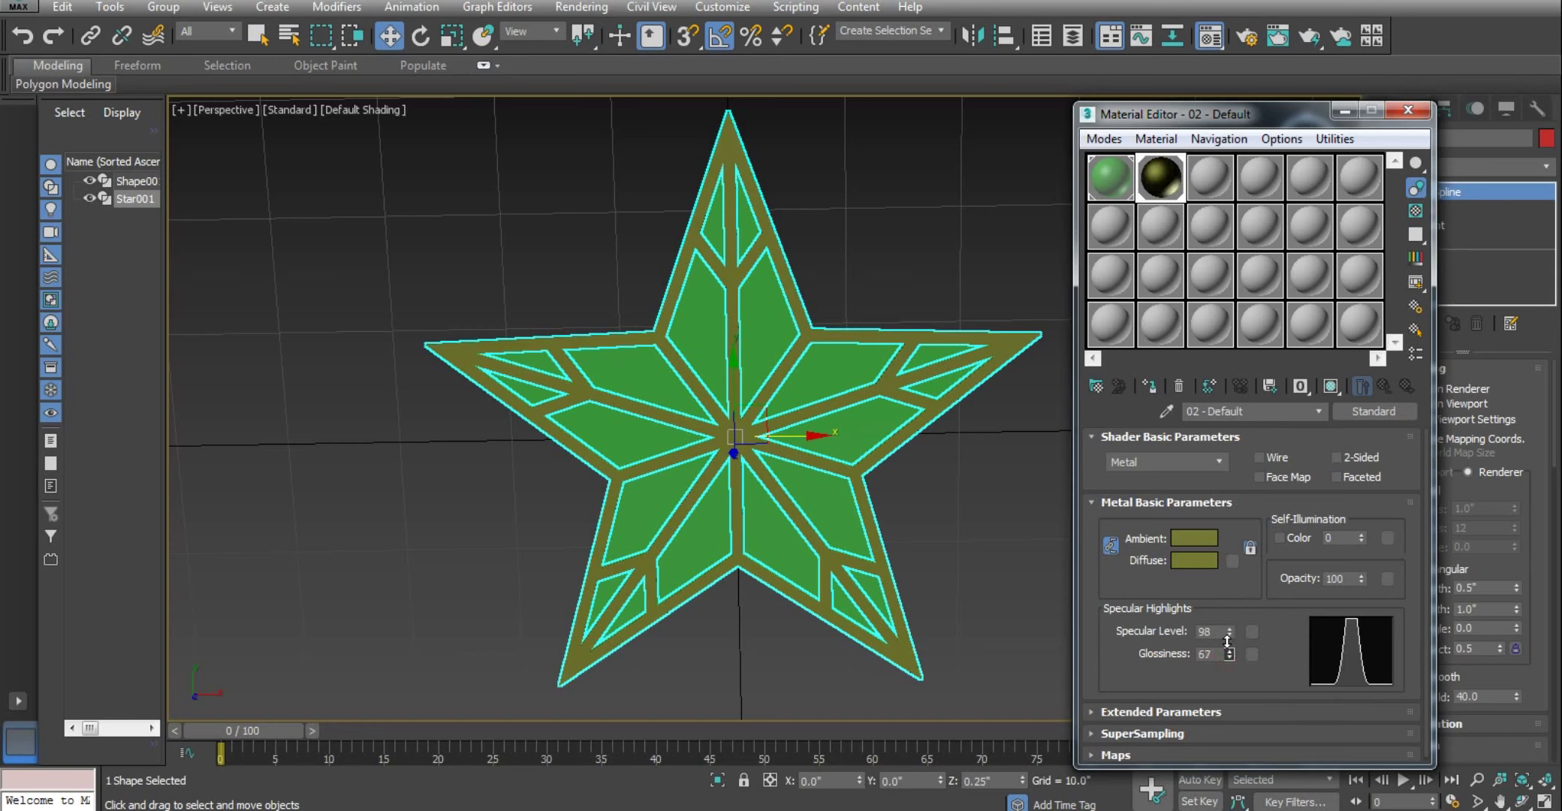
Close the Material Editor and select both star objects in a maximized Perspective view
{"action": "left_click", "coordinate": [1419, 110]}
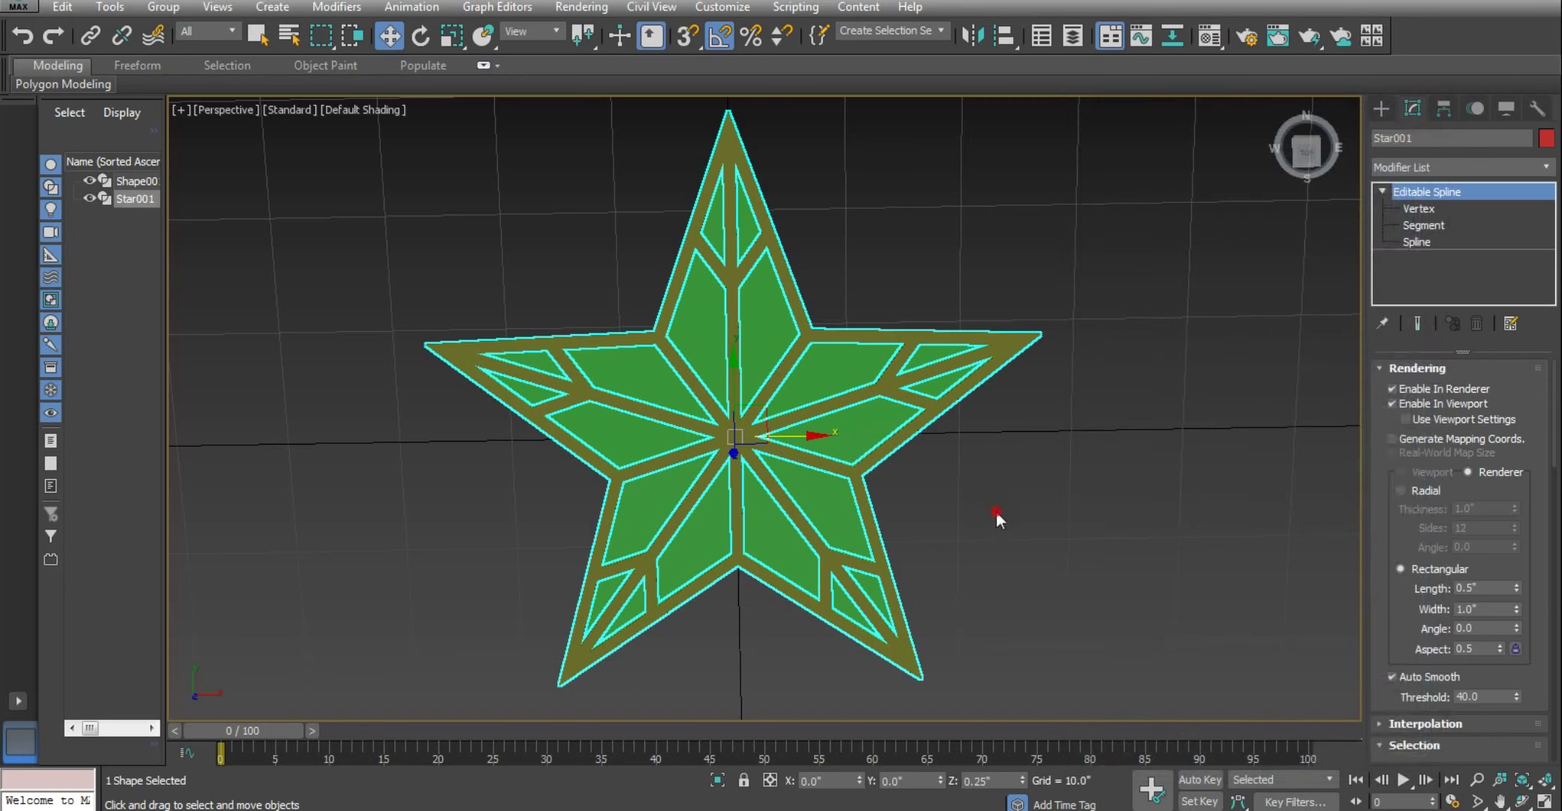
{"action": "left_click", "coordinate": [999, 533]}
{"action": "left_click_drag", "start_coordinate": [1047, 568], "coordinate": [428, 248]}
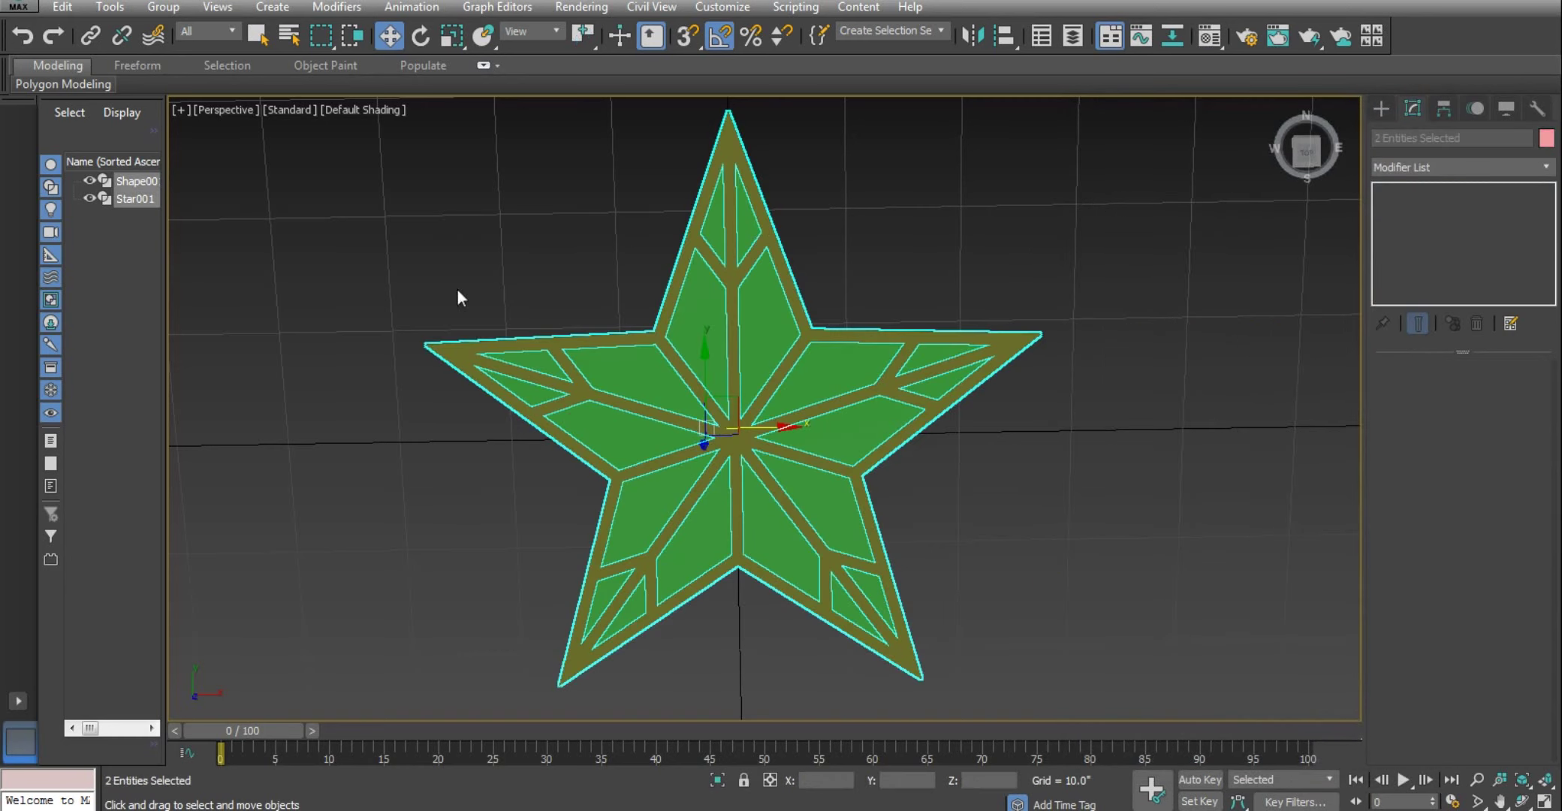
{"action": "key", "text": "alt+w"}
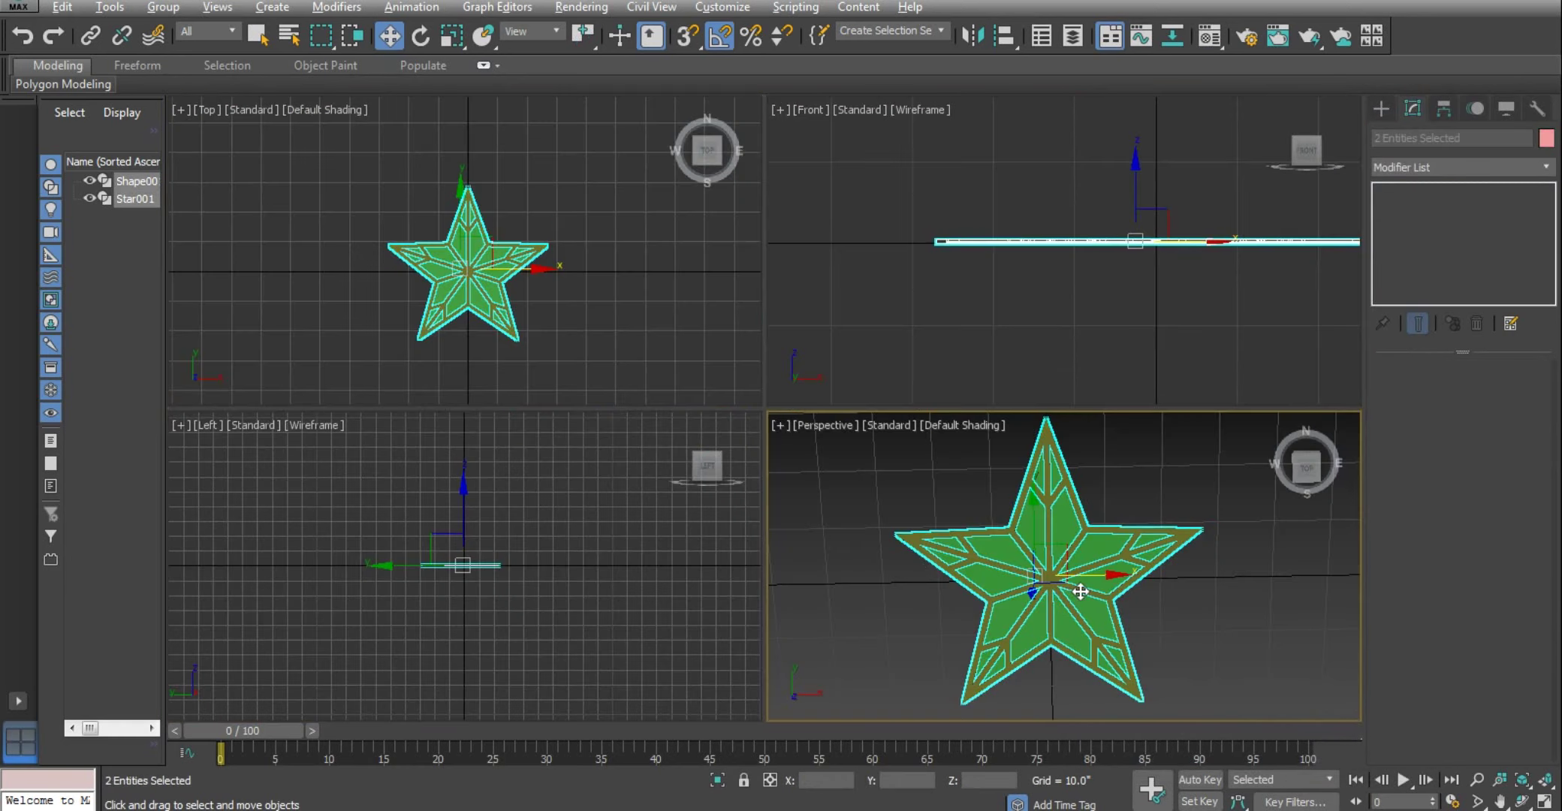
{"action": "key", "text": "alt+w"}
Reset to the home view, show the safe frame, and orbit to face the star
{"action": "left_click", "coordinate": [1280, 105]}
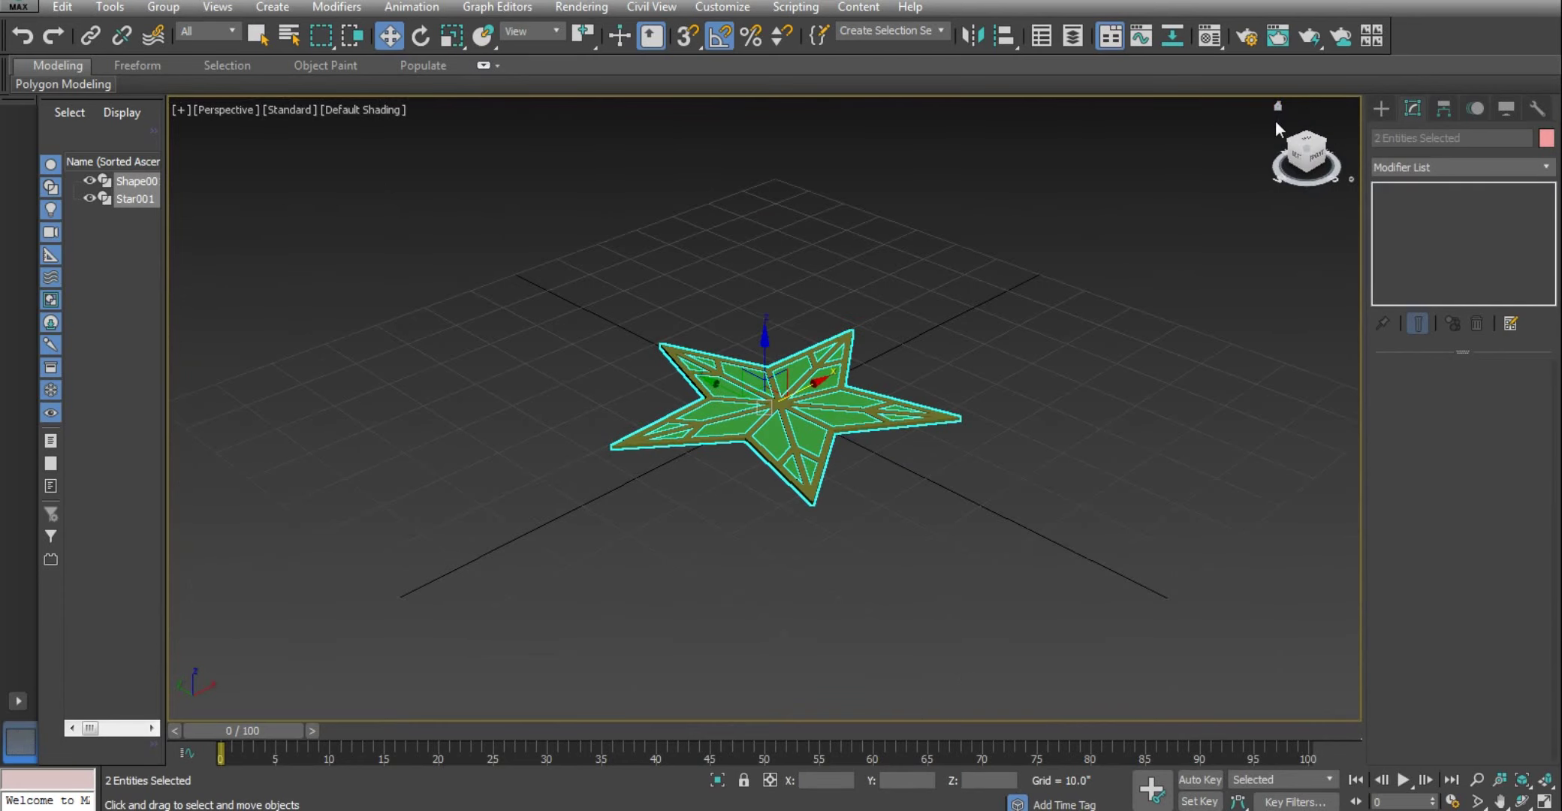
{"action": "key", "text": "shift+f"}
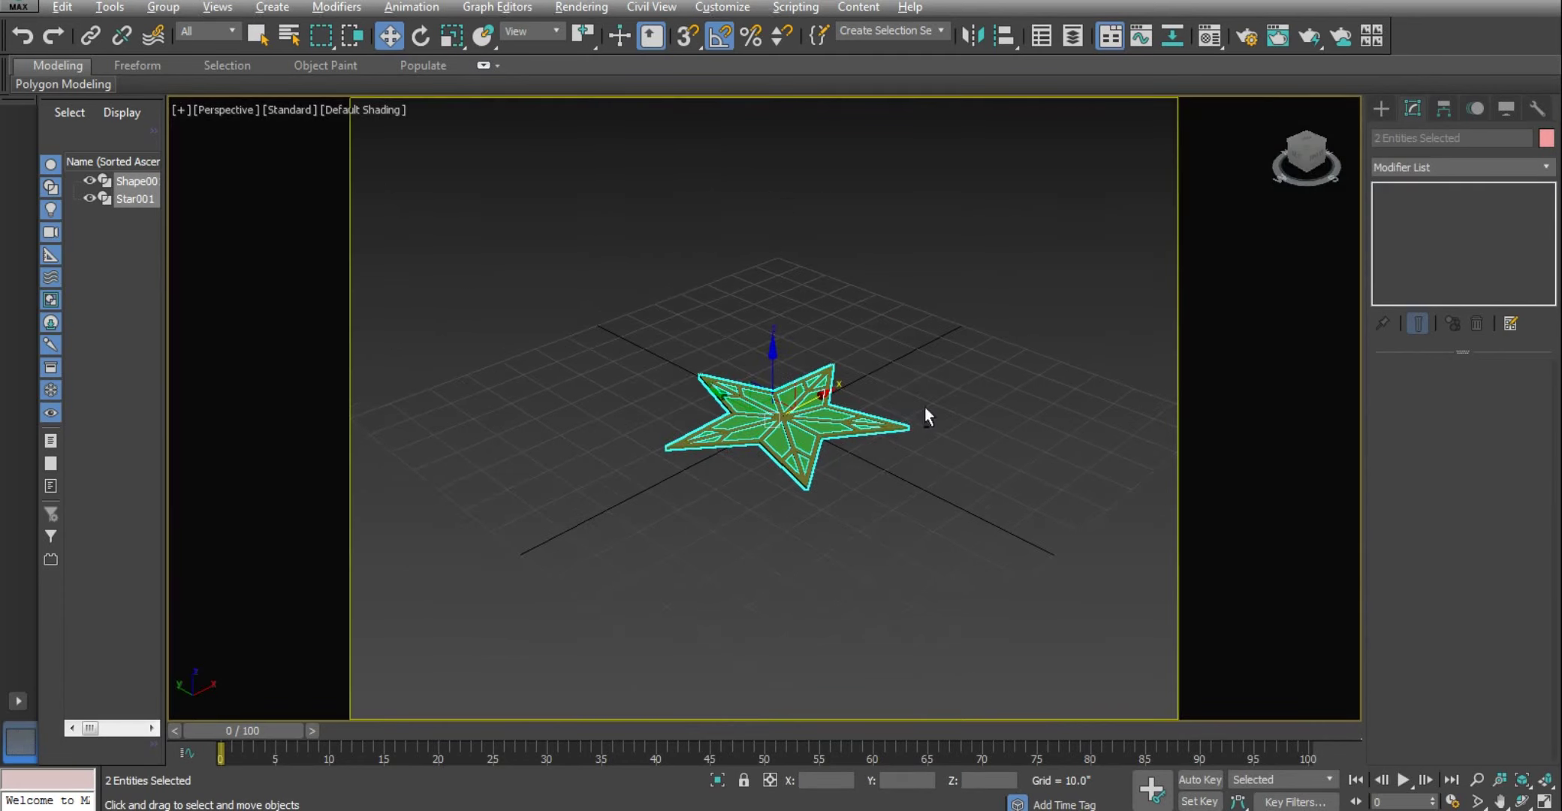
{"action": "mouse_move", "coordinate": [925, 408]}
{"action": "middle_mouse_down", "text": "alt"}
{"action": "mouse_move", "coordinate": [854, 543]}
{"action": "mouse_move", "coordinate": [843, 516]}
{"action": "middle_mouse_up", "text": "alt"}
{"action": "scroll", "coordinate": [857, 428], "scroll_direction": "up", "scroll_amount": 5}
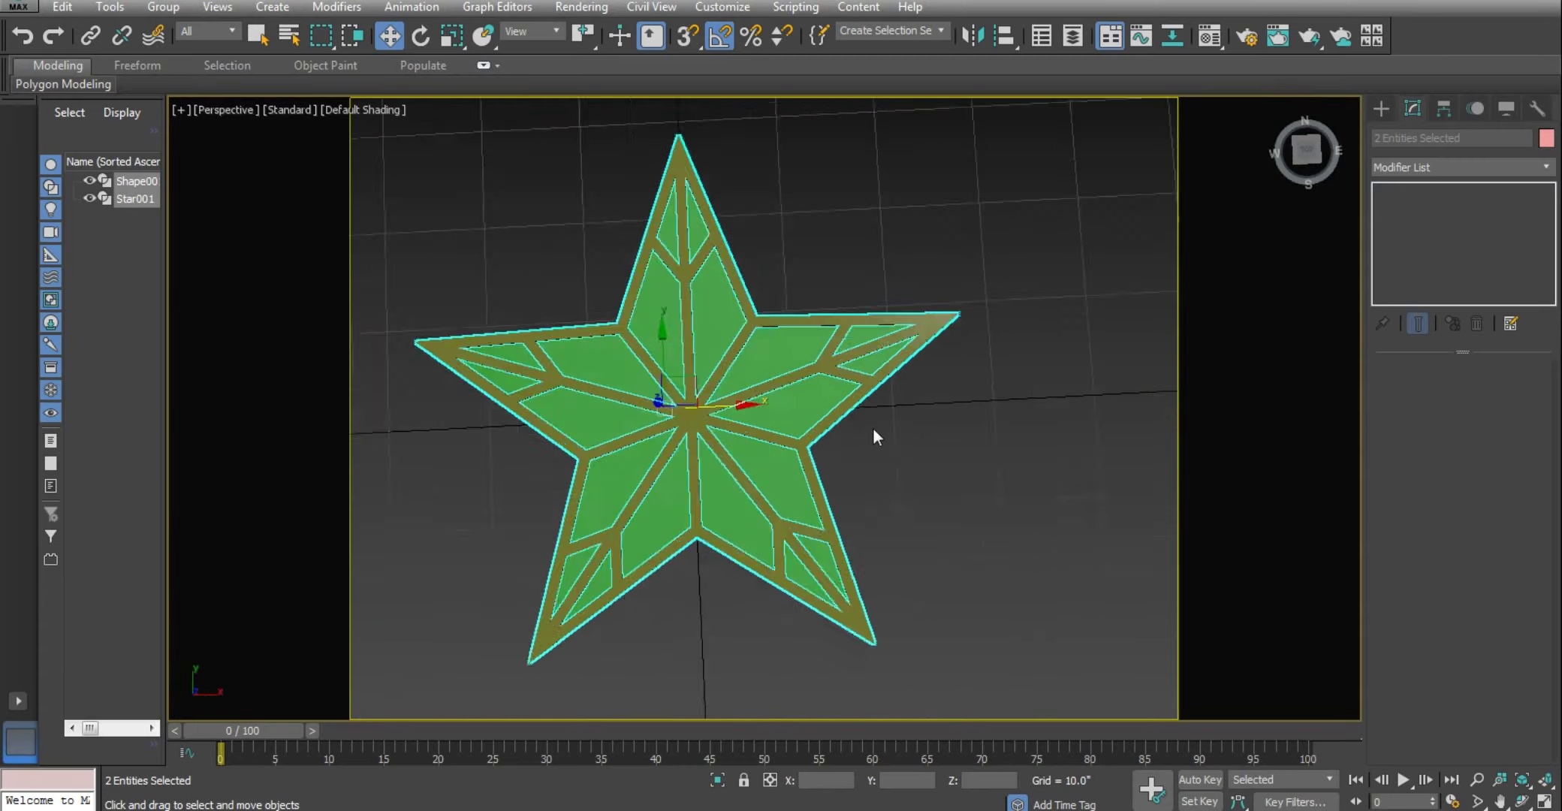
{"action": "scroll", "coordinate": [873, 427], "scroll_direction": "down", "scroll_amount": 2}
{"action": "scroll", "coordinate": [866, 421], "scroll_direction": "up", "scroll_amount": 2}
{"action": "mouse_move", "coordinate": [867, 421]}
{"action": "middle_mouse_down", "text": "alt"}
{"action": "mouse_move", "coordinate": [871, 450]}
{"action": "mouse_move", "coordinate": [938, 421]}
{"action": "mouse_move", "coordinate": [909, 450]}
{"action": "middle_mouse_up", "text": "alt"}
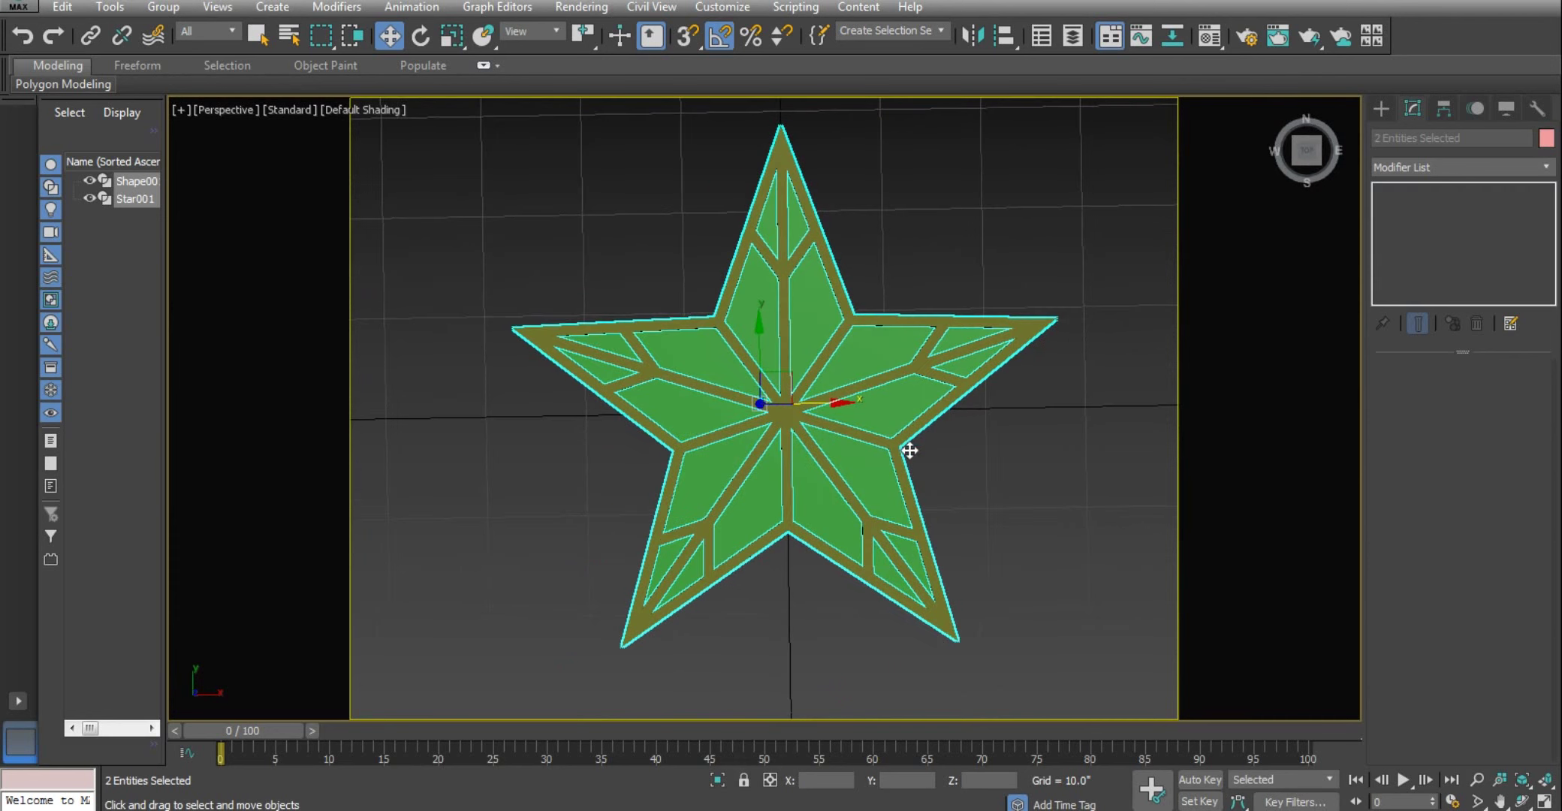
{"action": "left_click", "coordinate": [1309, 35]}
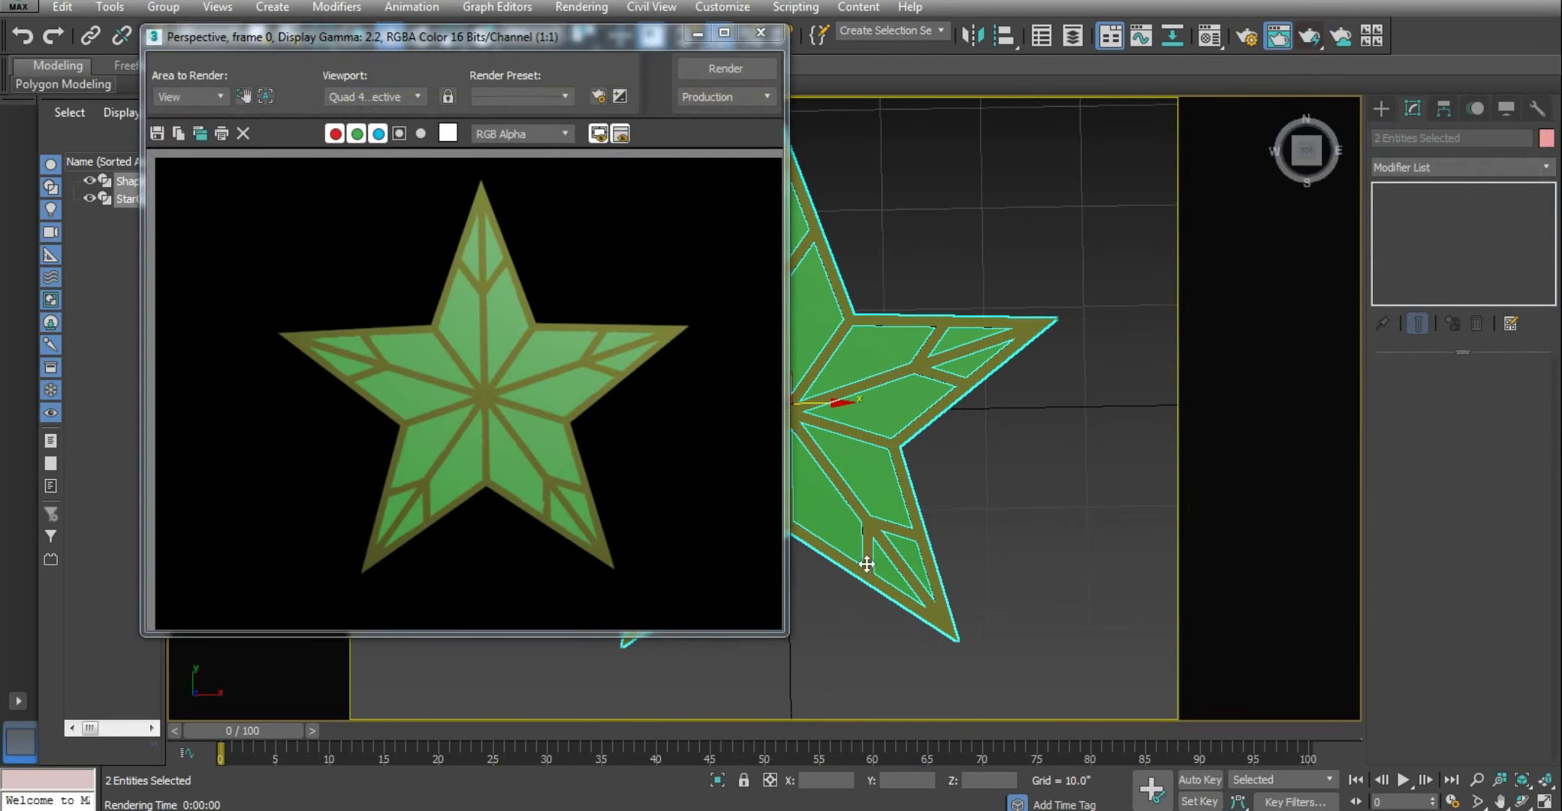
{"action": "left_click", "coordinate": [759, 32]}
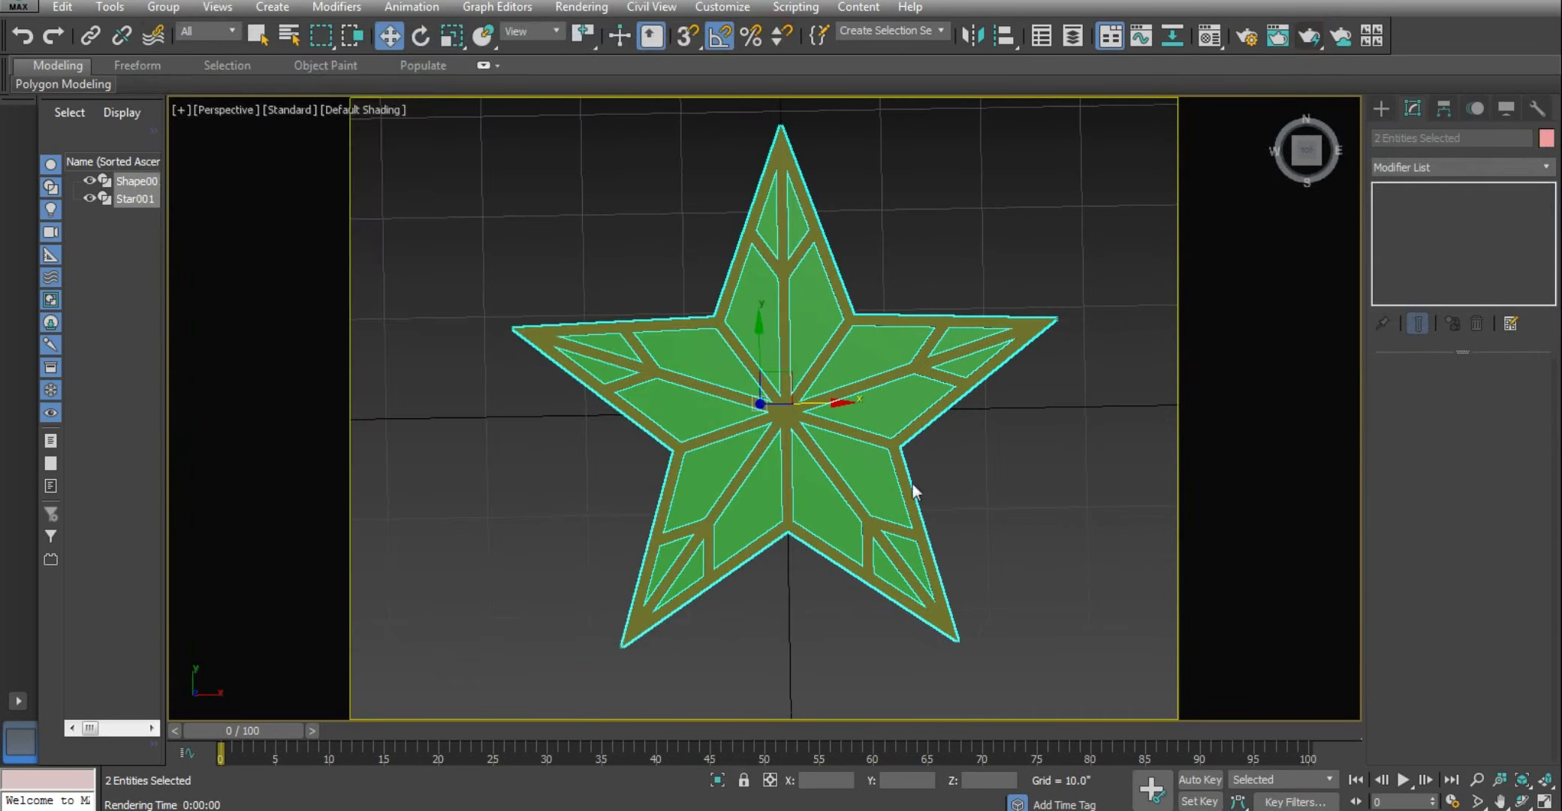
{"action": "key", "text": "alt+w"}
{"action": "right_click", "coordinate": [512, 359]}
{"action": "key", "text": "alt+w"}
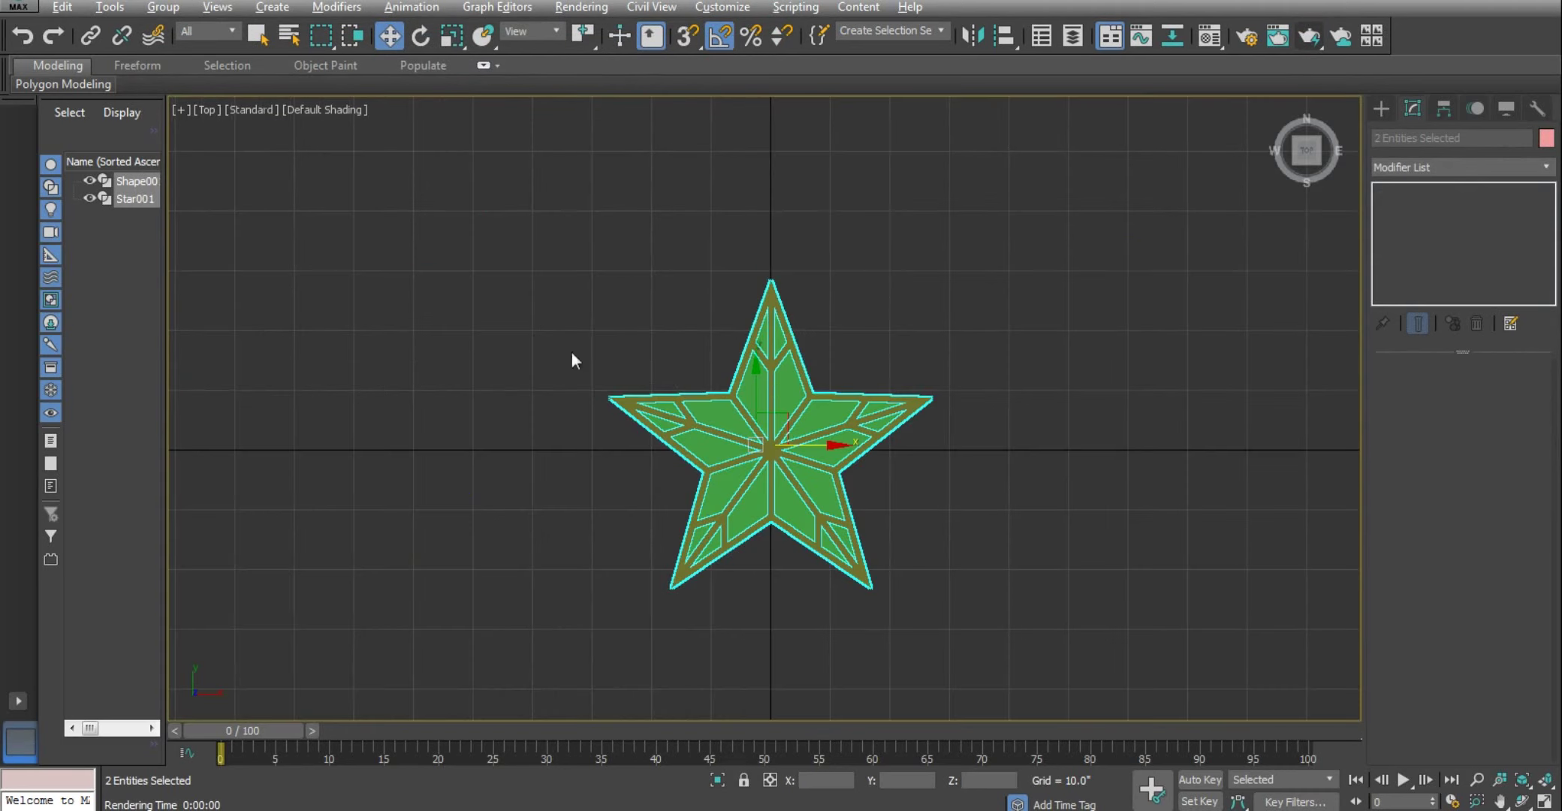
{"action": "key", "text": "alt+w"}
{"action": "right_click", "coordinate": [1067, 564]}
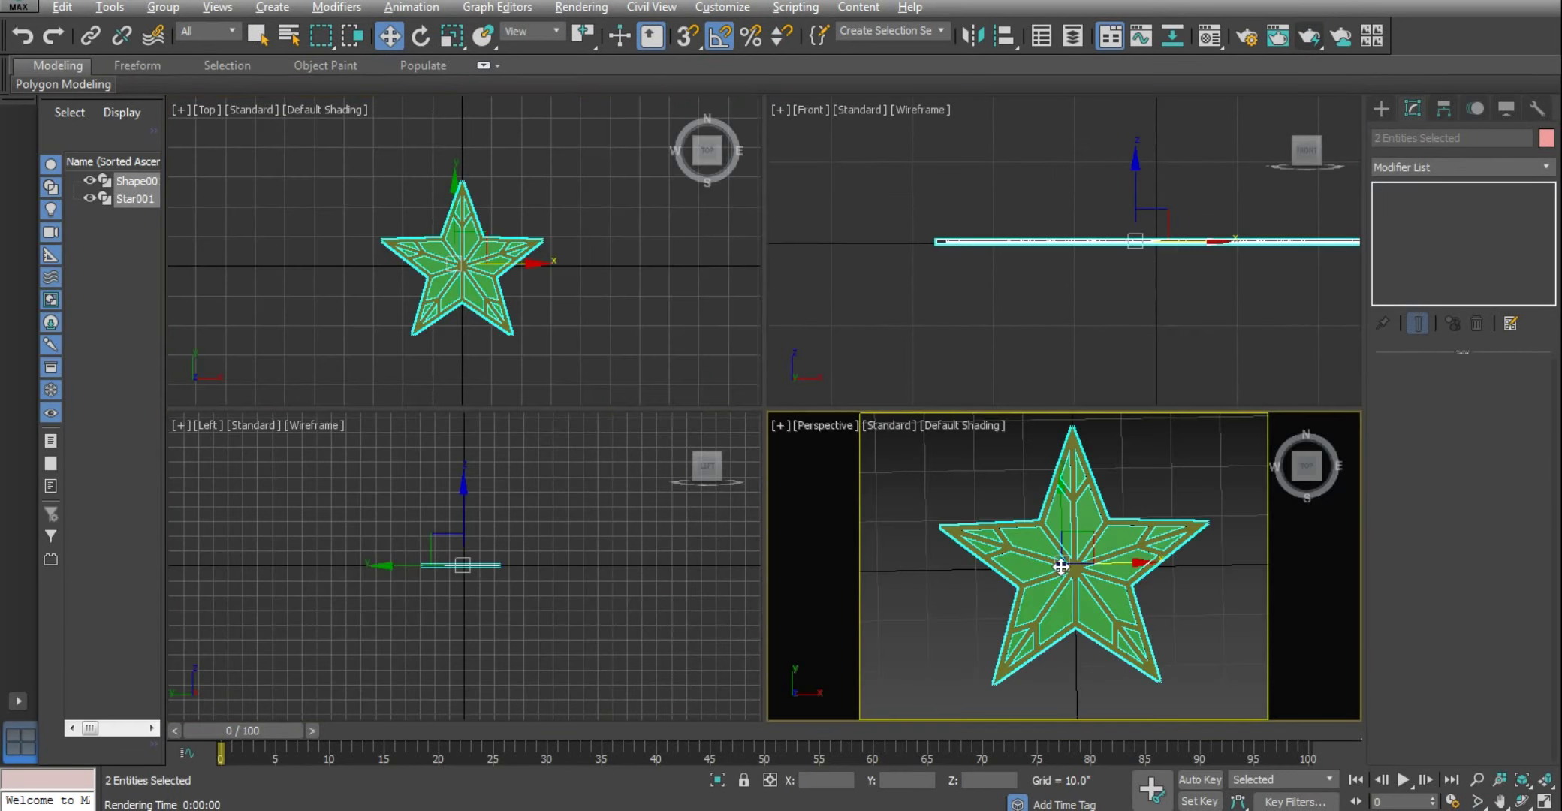
{"action": "key", "text": "alt+w"}
{"action": "key", "text": "alt+w"}
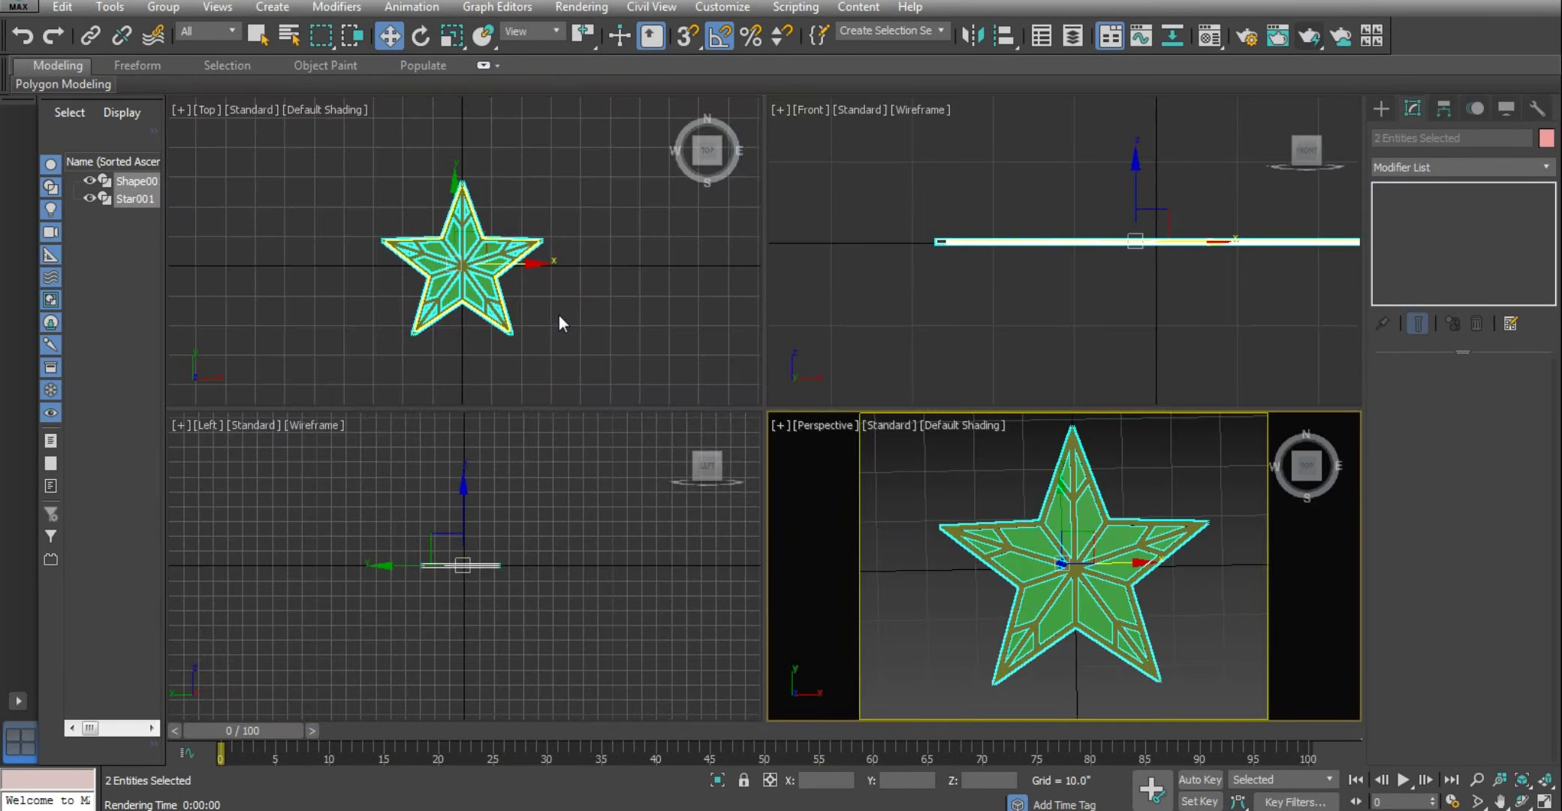
{"action": "key", "text": "alt+w"}
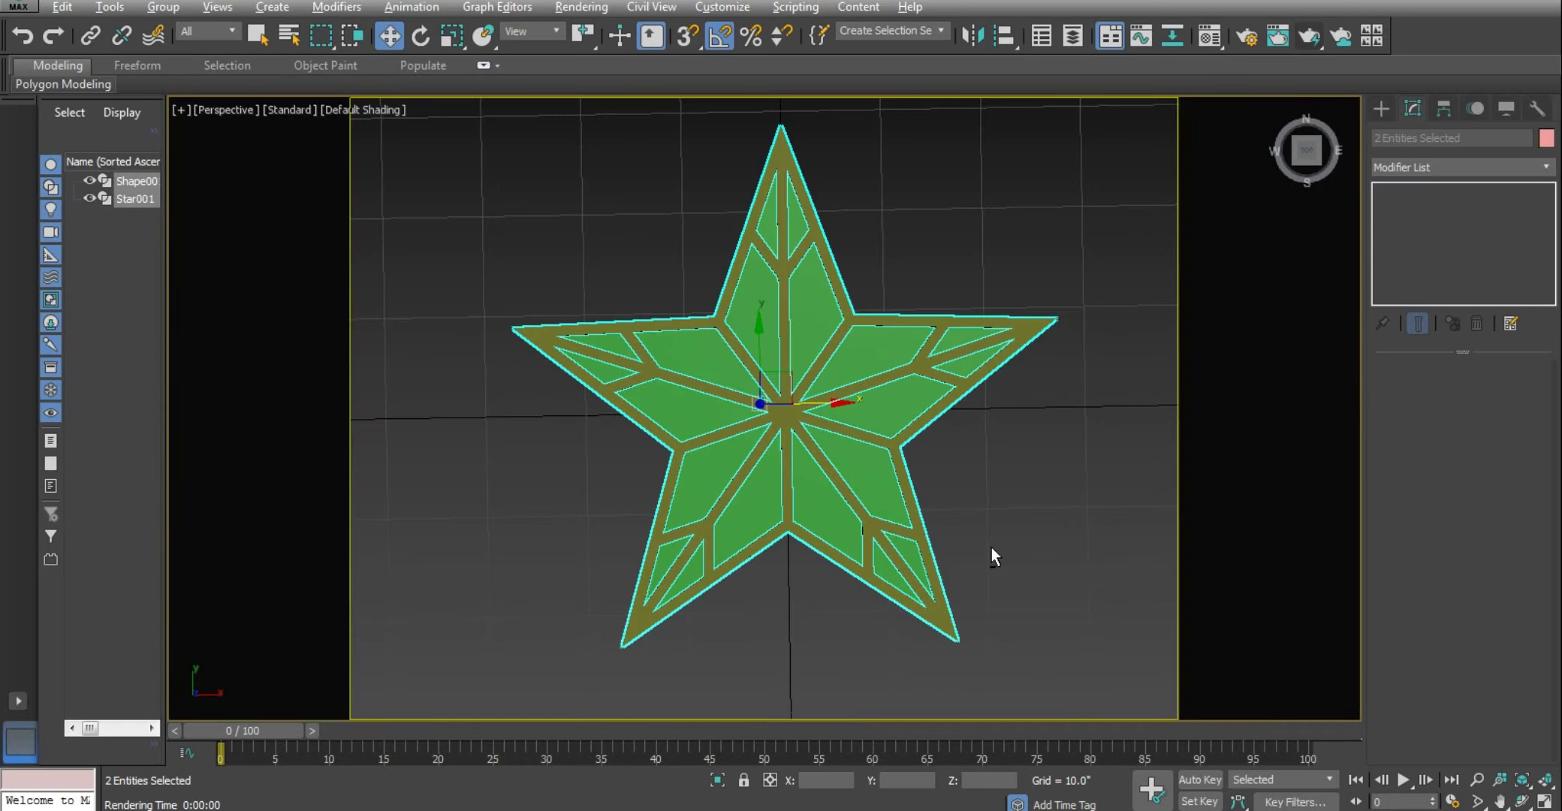
{"action": "key", "text": "shift+f"}
{"action": "scroll", "coordinate": [966, 453], "scroll_direction": "down", "scroll_amount": 4}
{"action": "middle_click_drag", "start_coordinate": [913, 463], "coordinate": [874, 464]}
Take a test render, then set the render output size to HDTV 1920x1080
{"action": "left_click", "coordinate": [1027, 489]}
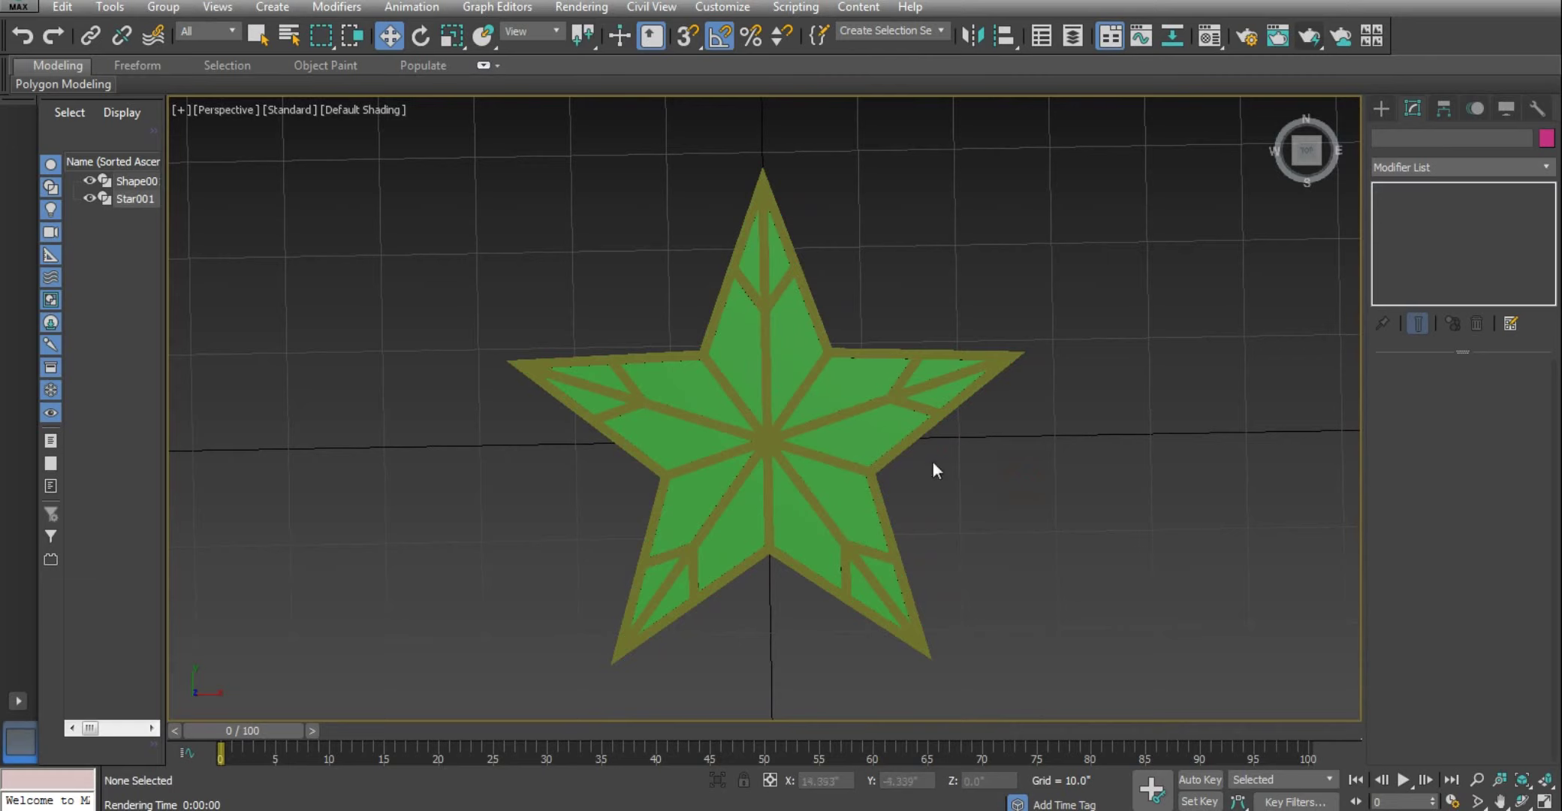
{"action": "left_click", "coordinate": [1309, 39]}
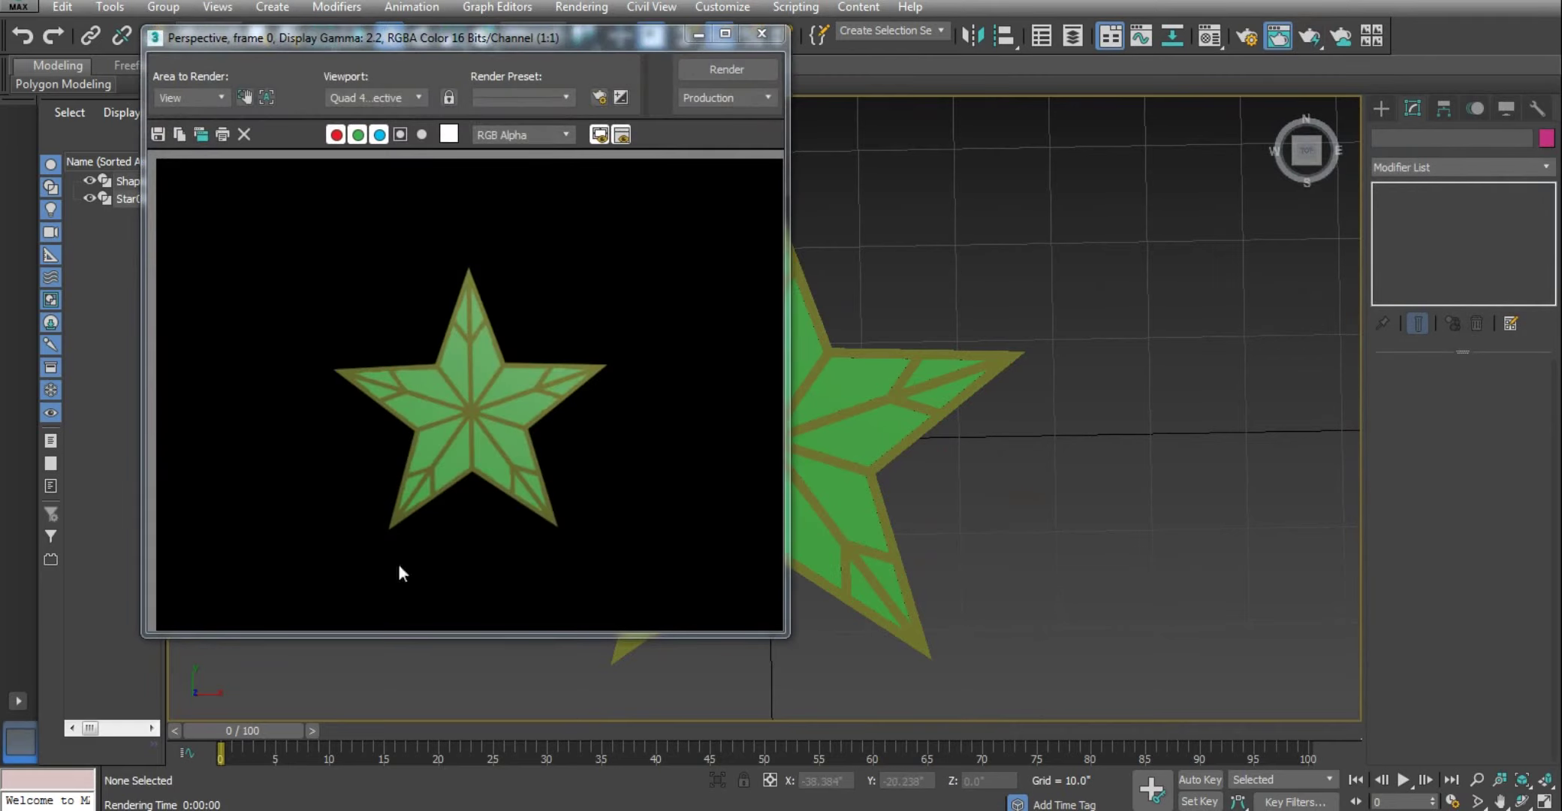
{"action": "left_click", "coordinate": [762, 33]}
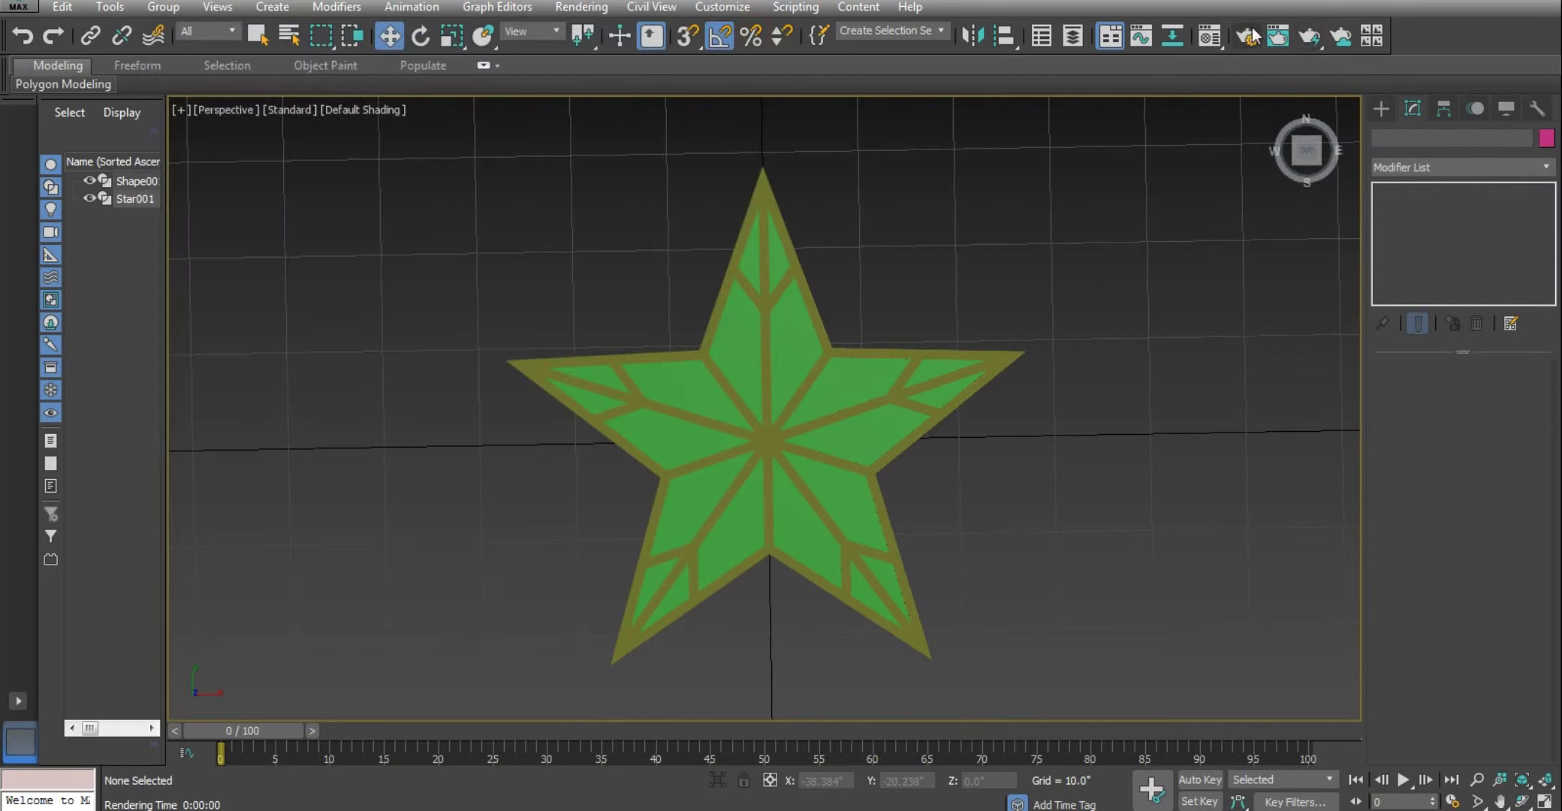
{"action": "left_click", "coordinate": [1245, 36]}
{"action": "left_click", "coordinate": [691, 447]}
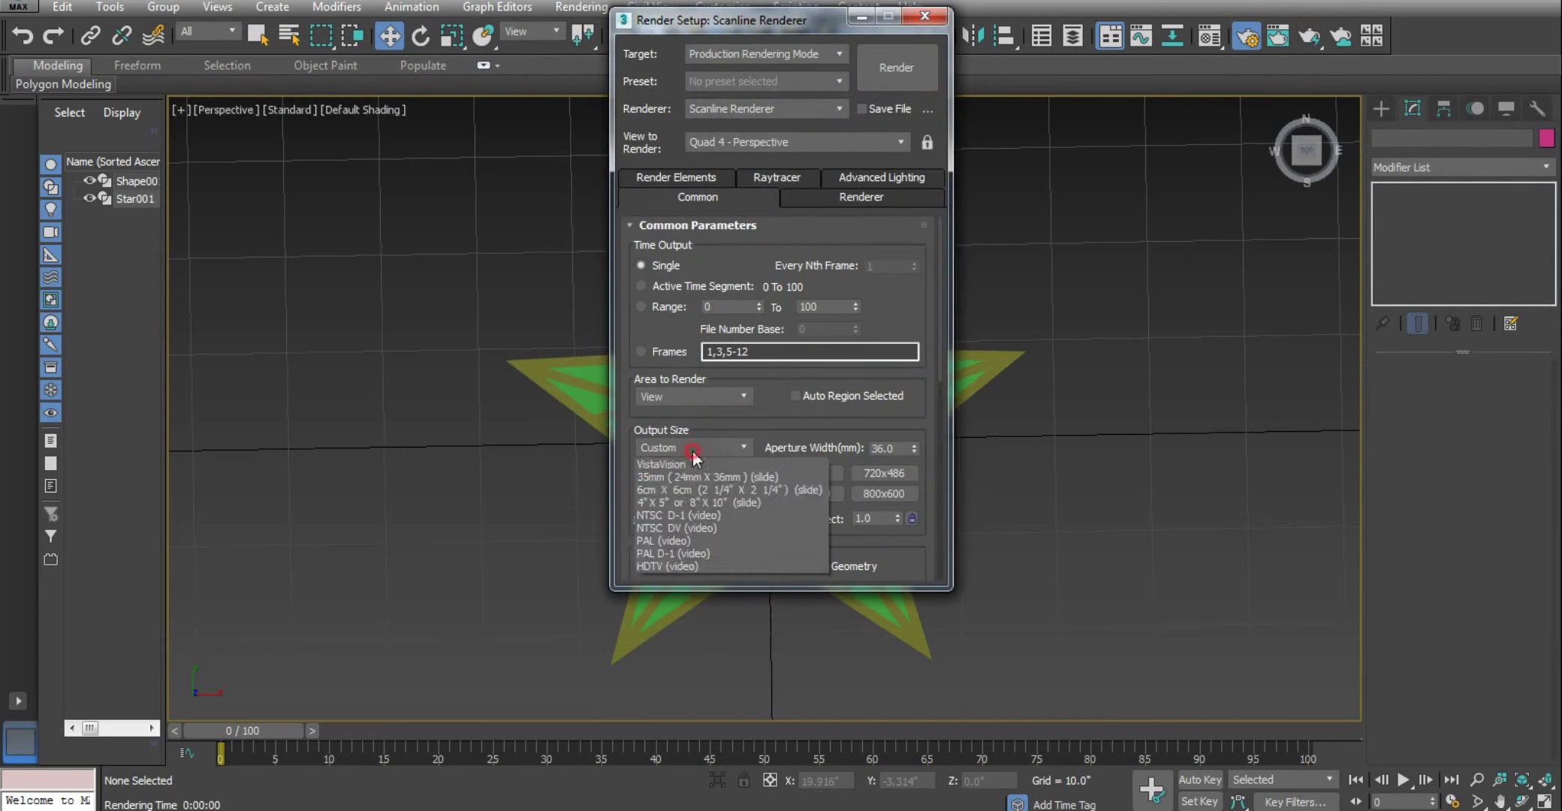
{"action": "left_click", "coordinate": [698, 670]}
{"action": "left_click", "coordinate": [925, 16]}
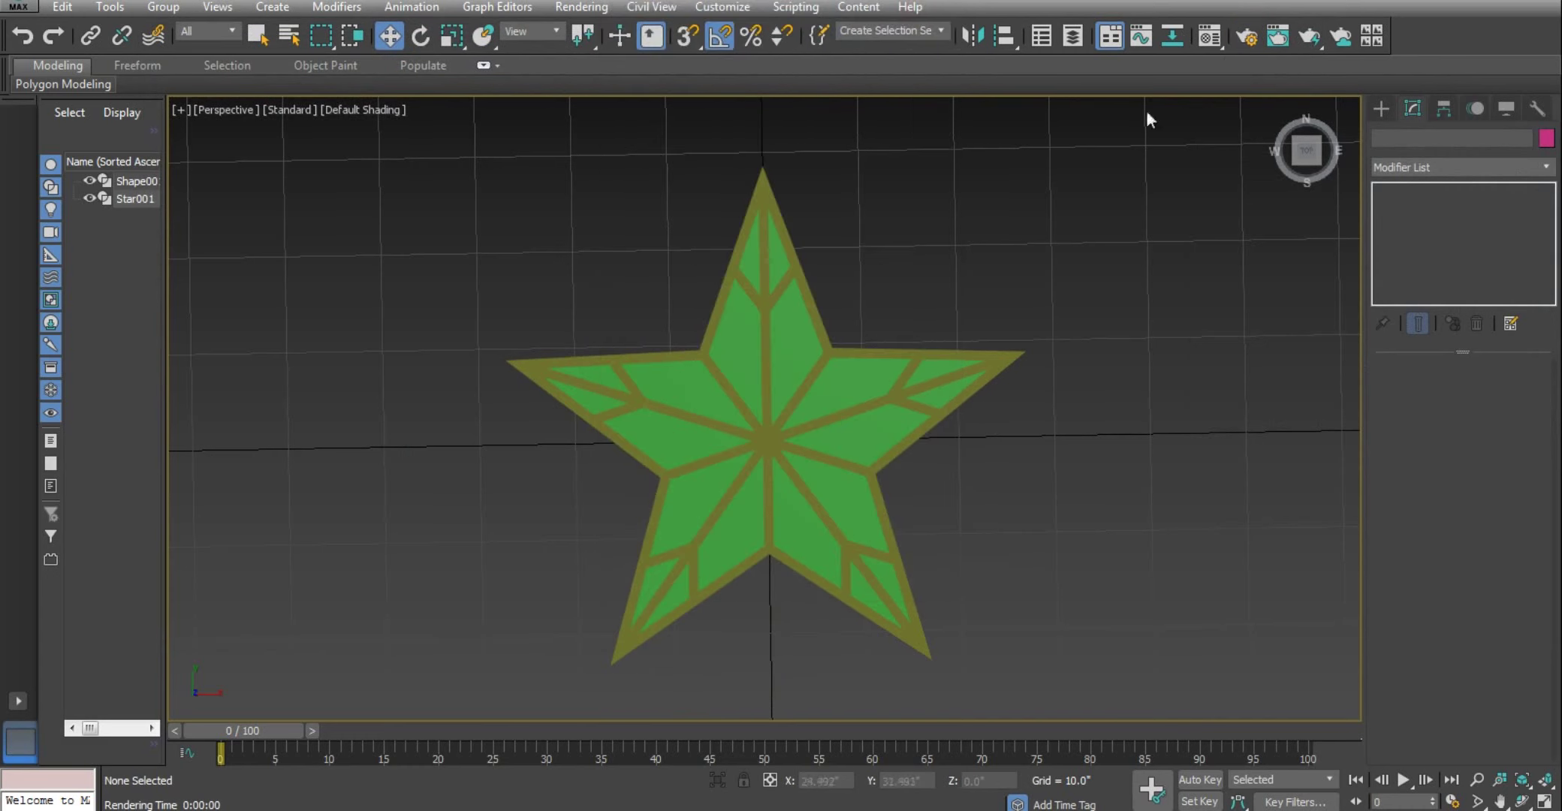
{"action": "middle_click_drag", "start_coordinate": [1073, 361], "coordinate": [1033, 367], "text": "alt"}
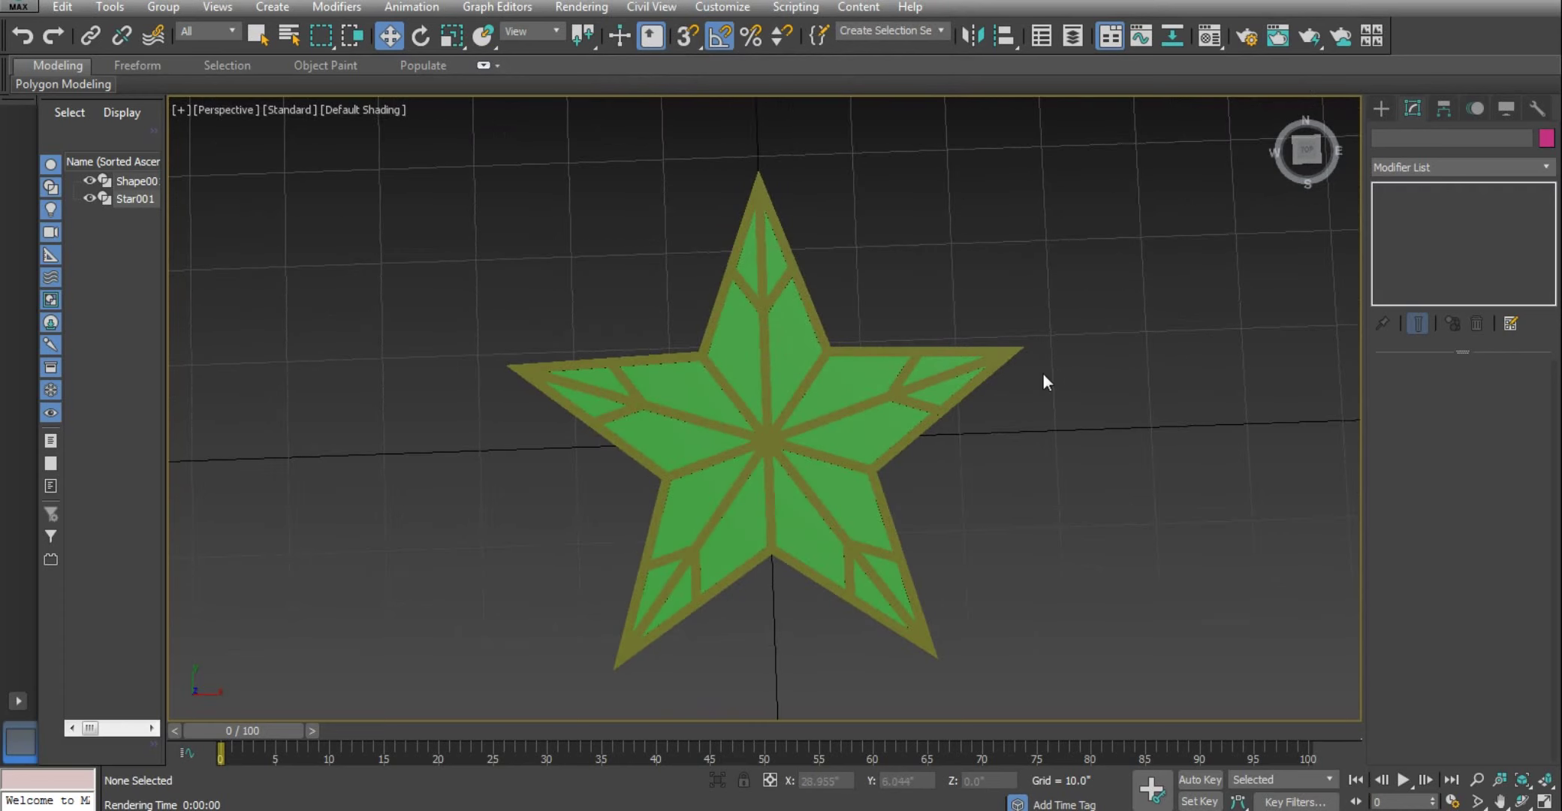
Set the environment background colour to pure white (255)
{"action": "key", "text": "8"}
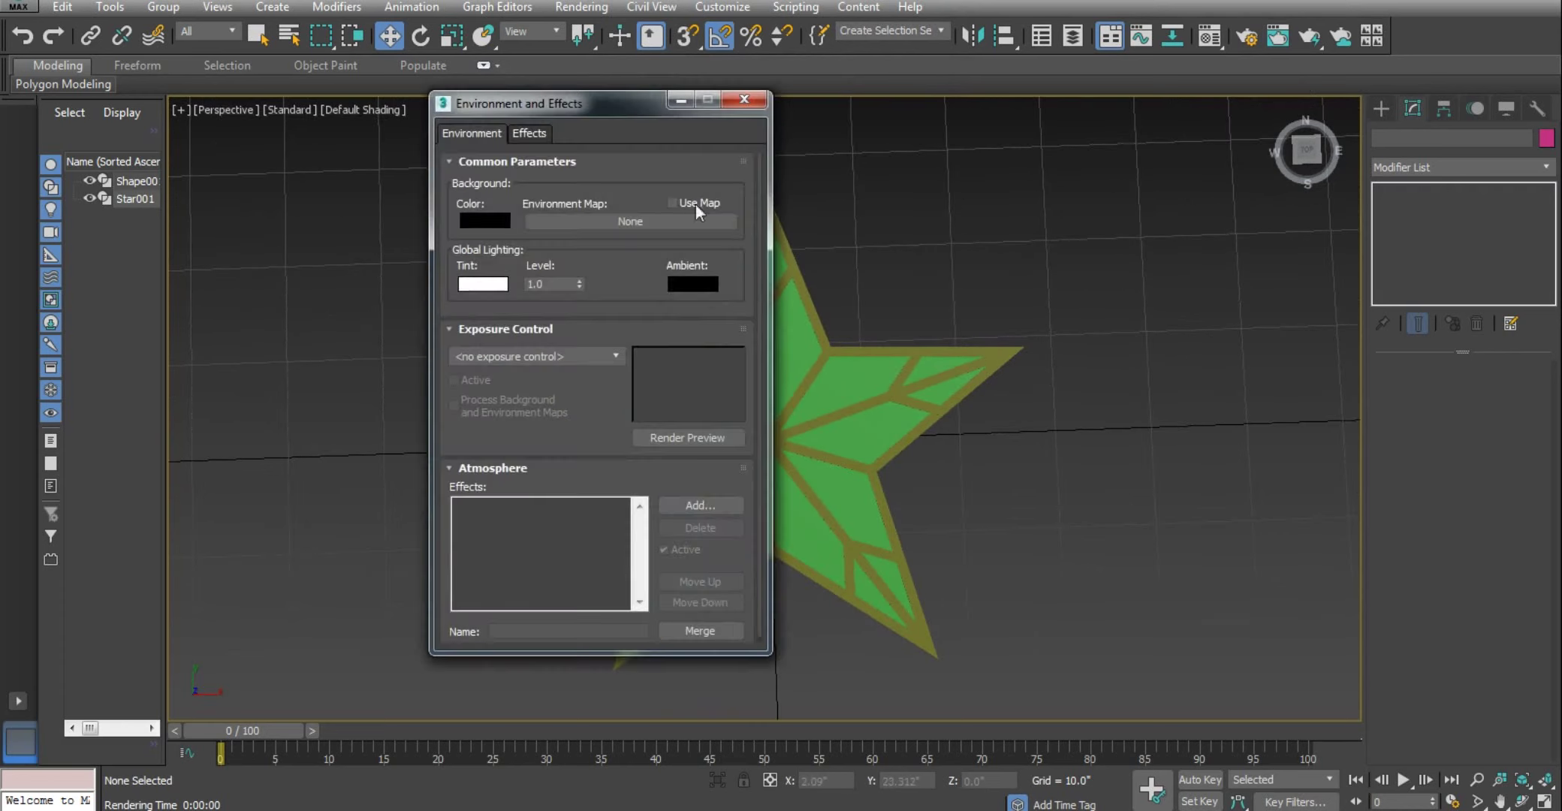
{"action": "left_click", "coordinate": [484, 221]}
{"action": "left_click_drag", "start_coordinate": [570, 208], "coordinate": [613, 270]}
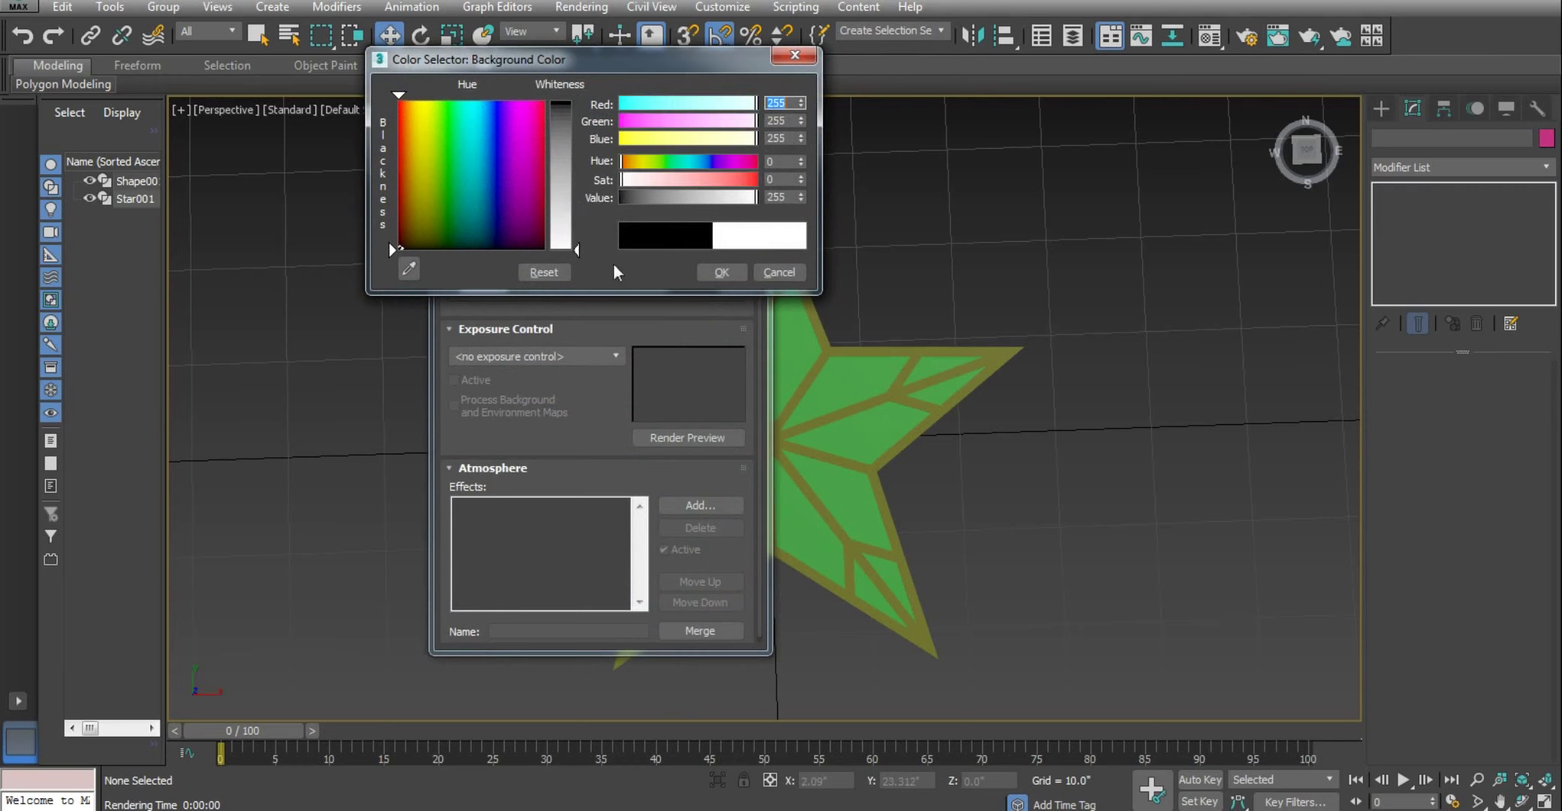
{"action": "left_click", "coordinate": [718, 278]}
{"action": "key", "text": "8"}
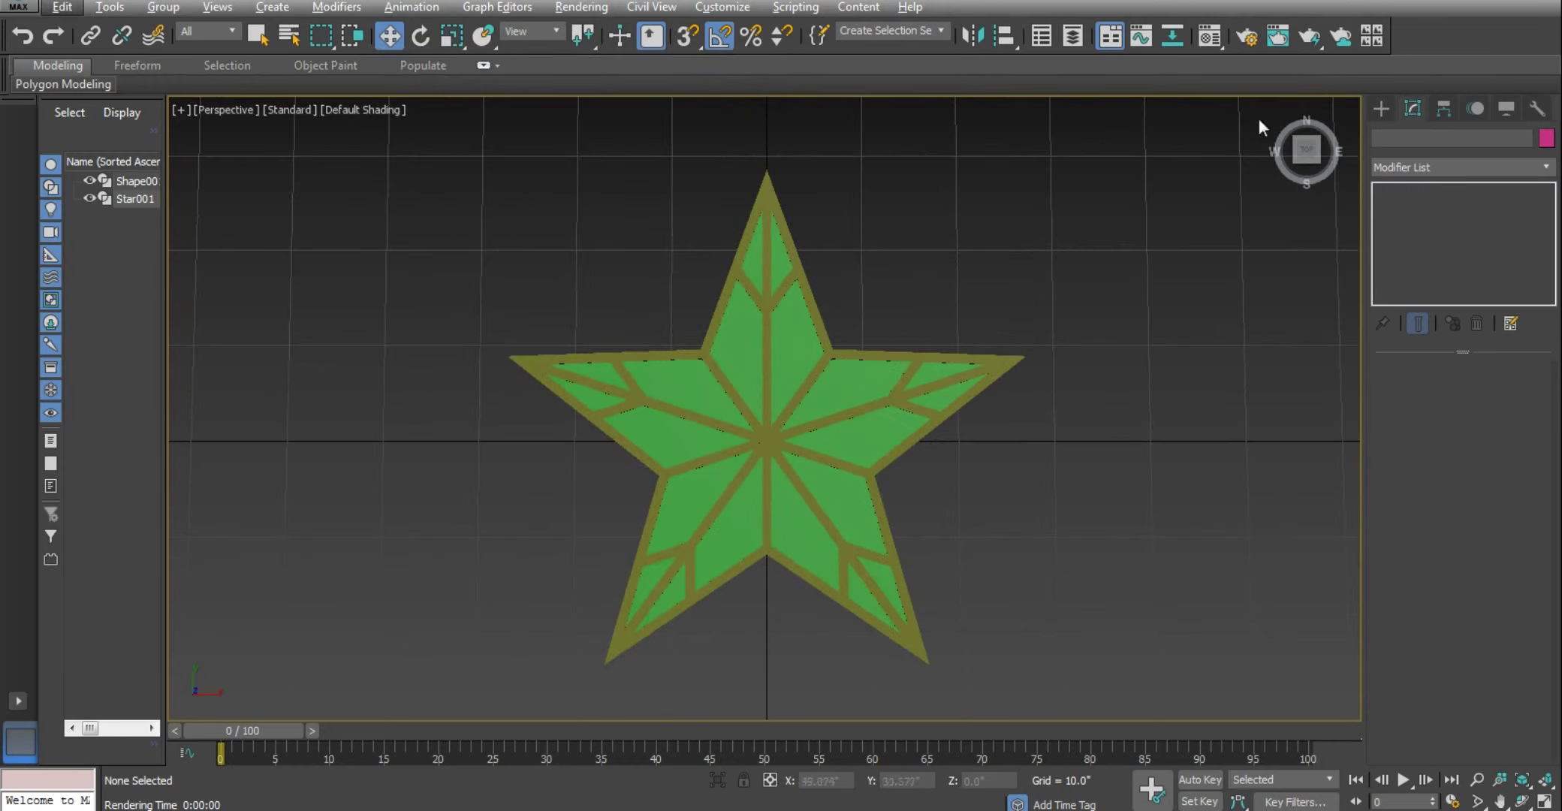
Render the star against the white background, then reselect both star objects
{"action": "left_click", "coordinate": [1310, 42]}
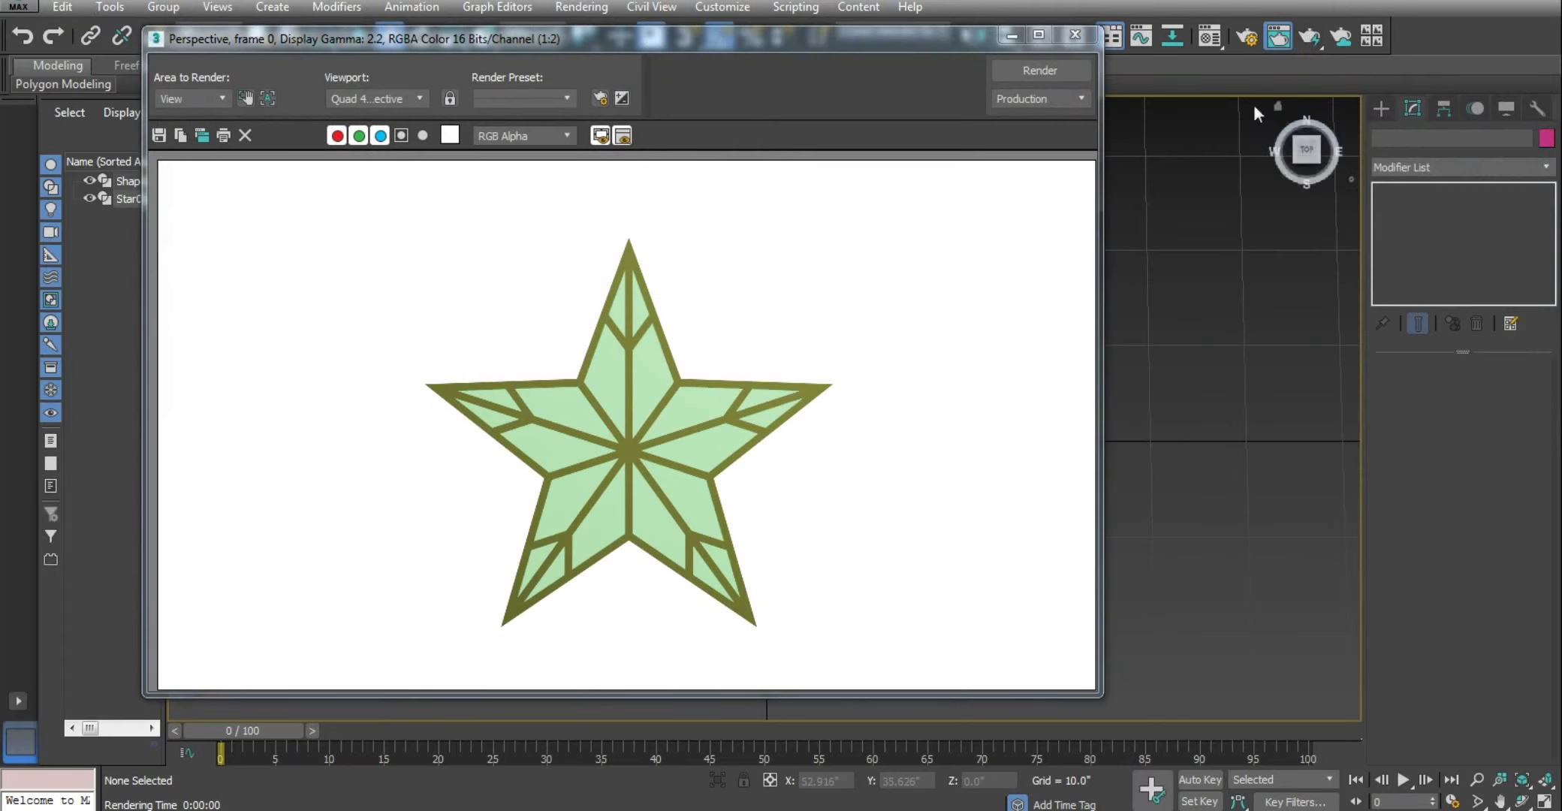
{"action": "left_click", "coordinate": [1087, 38]}
{"action": "scroll", "coordinate": [932, 458], "scroll_direction": "up", "scroll_amount": 1}
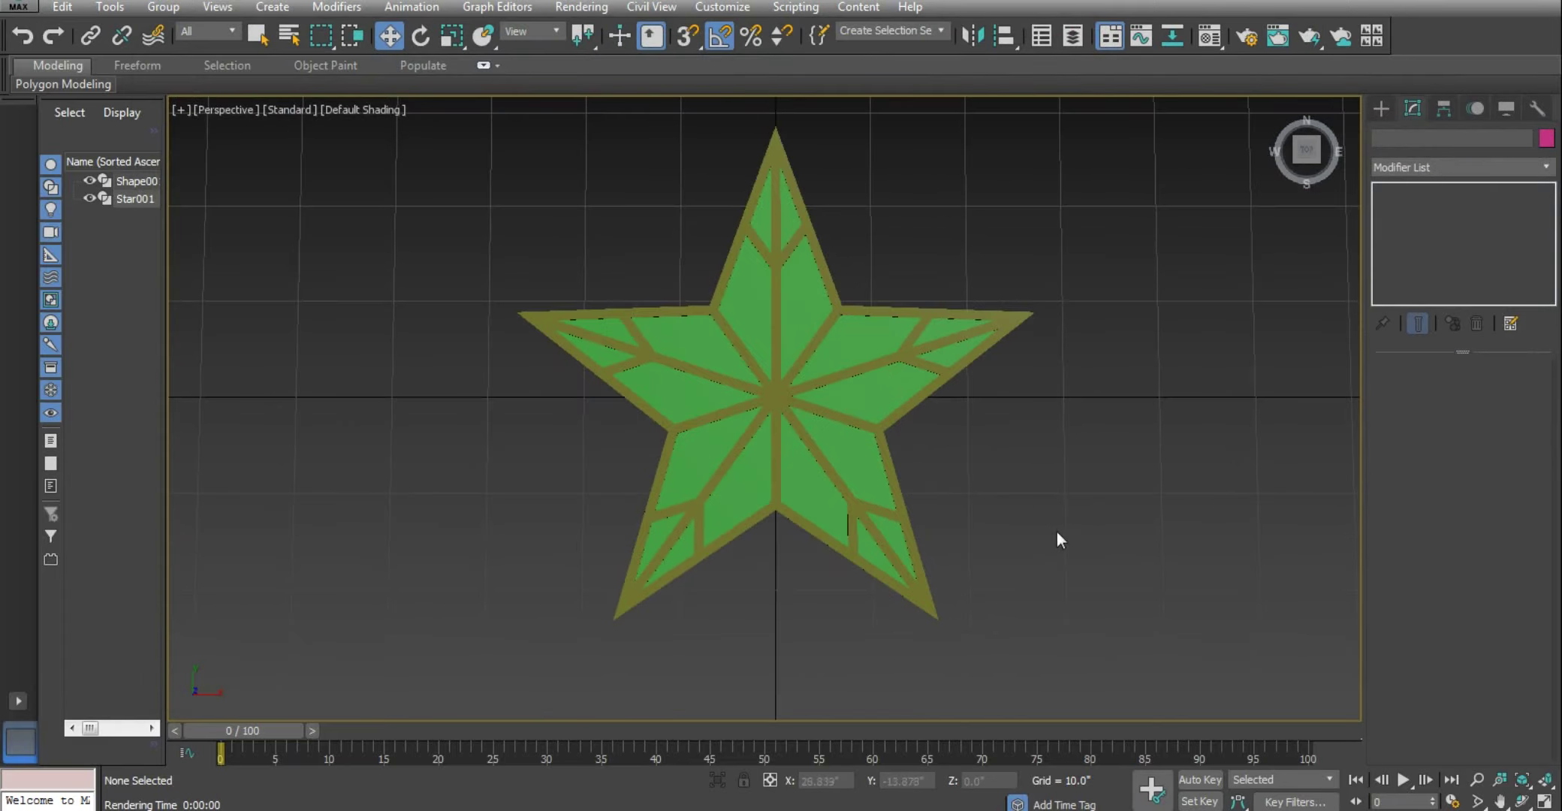
{"action": "left_click_drag", "start_coordinate": [1056, 530], "coordinate": [473, 261]}
{"action": "scroll", "coordinate": [627, 398], "scroll_direction": "down", "scroll_amount": 5}
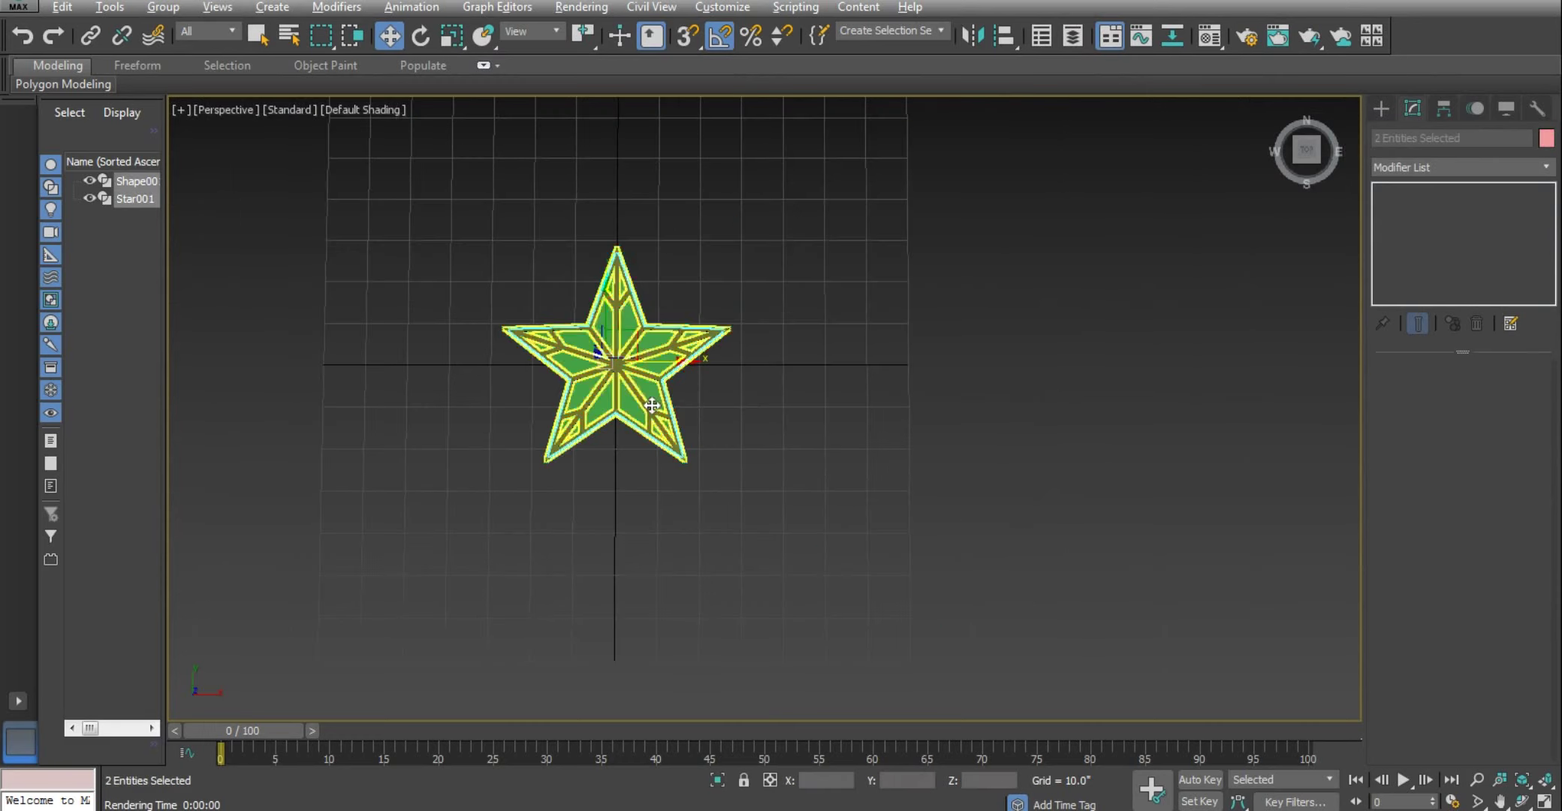
In the Front view, clone both star objects as a copy and move it up and right
{"action": "key", "text": "alt+w"}
{"action": "middle_click", "coordinate": [893, 234]}
{"action": "key", "text": "alt+w"}
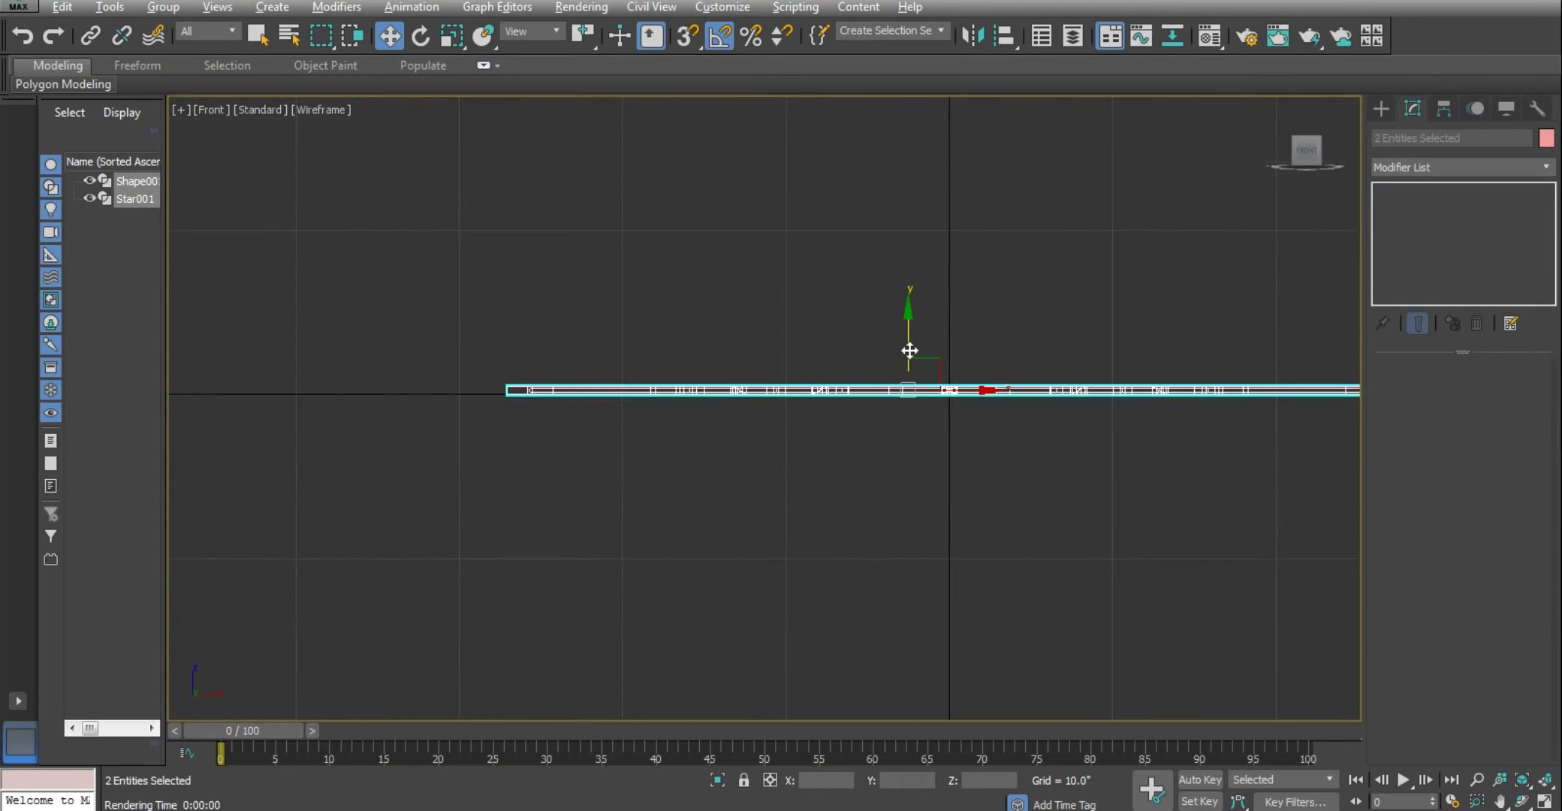
{"action": "middle_click_drag", "start_coordinate": [910, 348], "coordinate": [739, 414]}
{"action": "scroll", "coordinate": [739, 415], "scroll_direction": "down", "scroll_amount": 5}
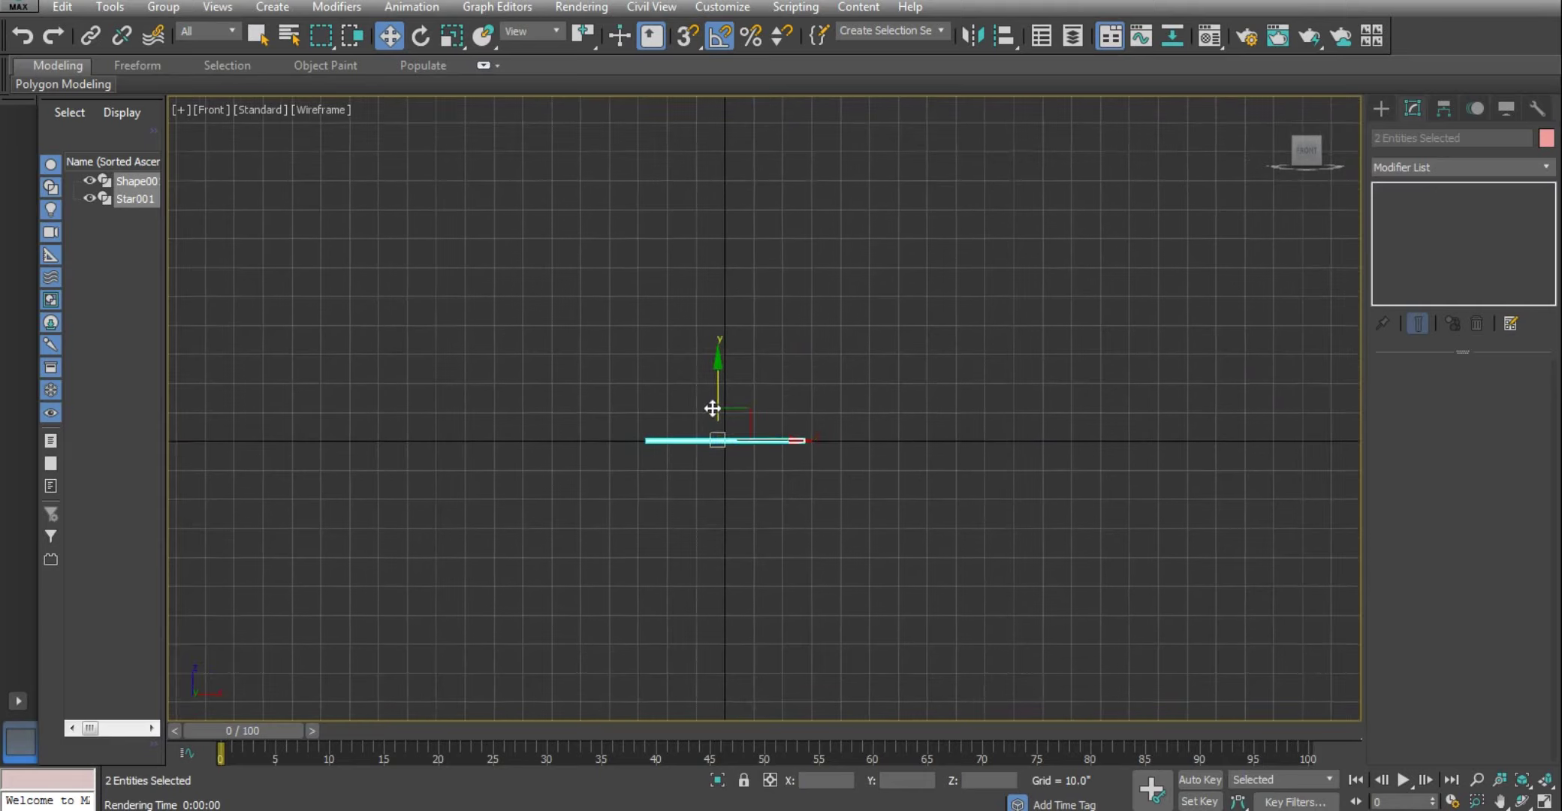
{"action": "left_click_drag", "start_coordinate": [719, 402], "coordinate": [771, 254], "text": "shift"}
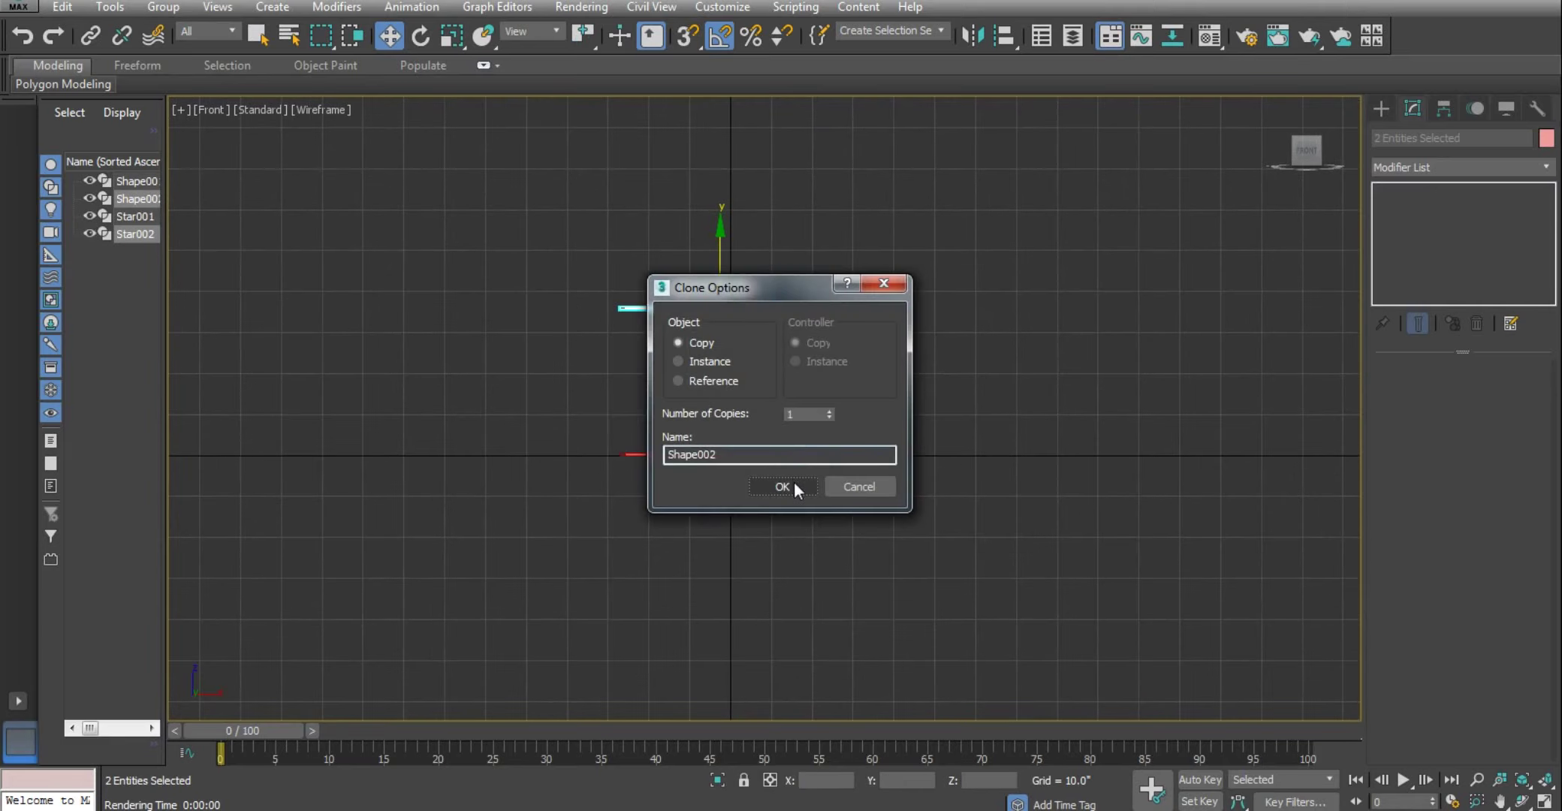
{"action": "left_click", "coordinate": [783, 487]}
{"action": "left_click_drag", "start_coordinate": [802, 307], "coordinate": [908, 327]}
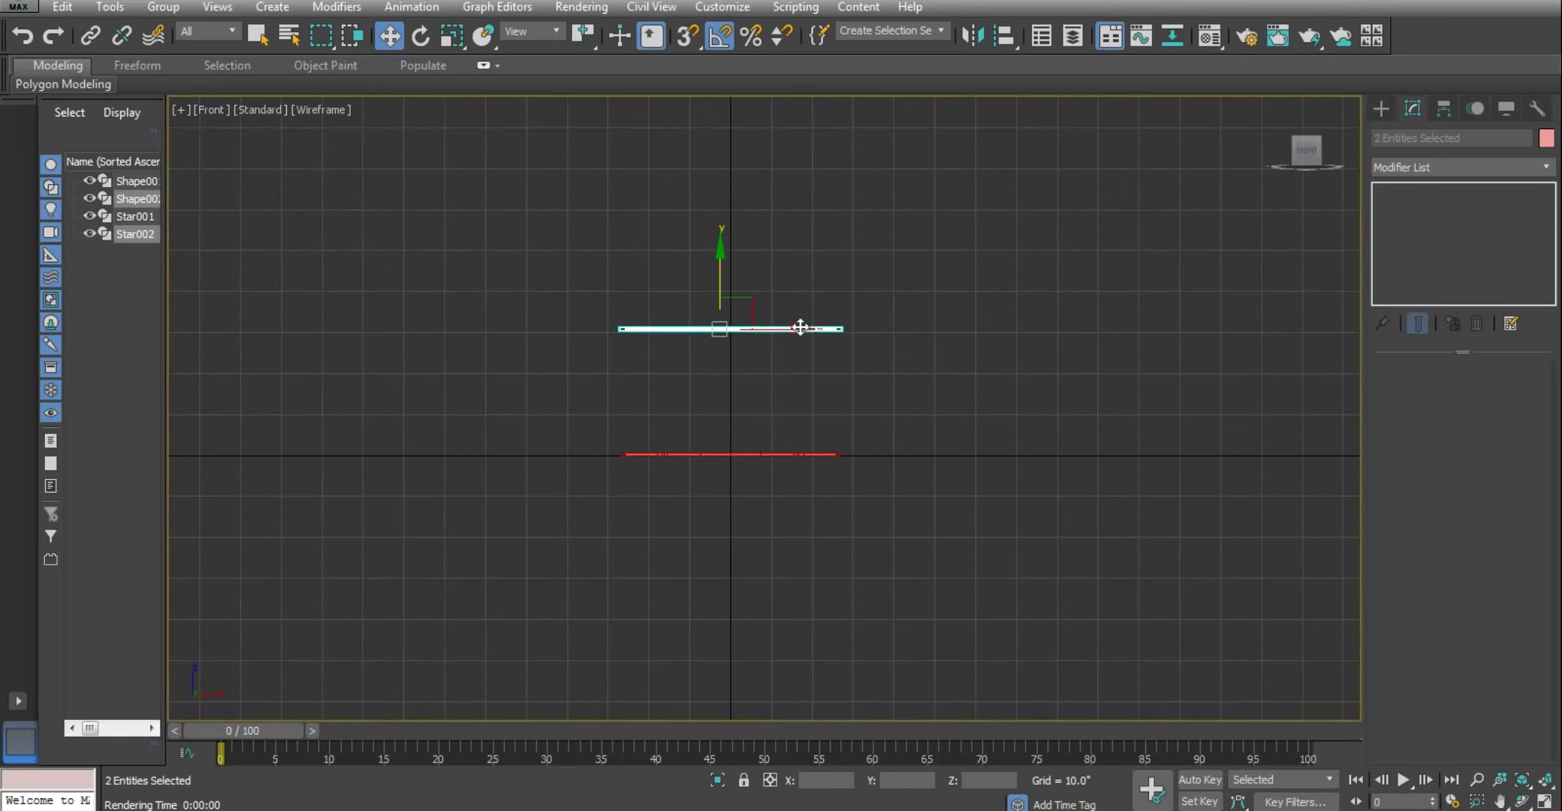
{"action": "left_click_drag", "start_coordinate": [787, 333], "coordinate": [896, 335]}
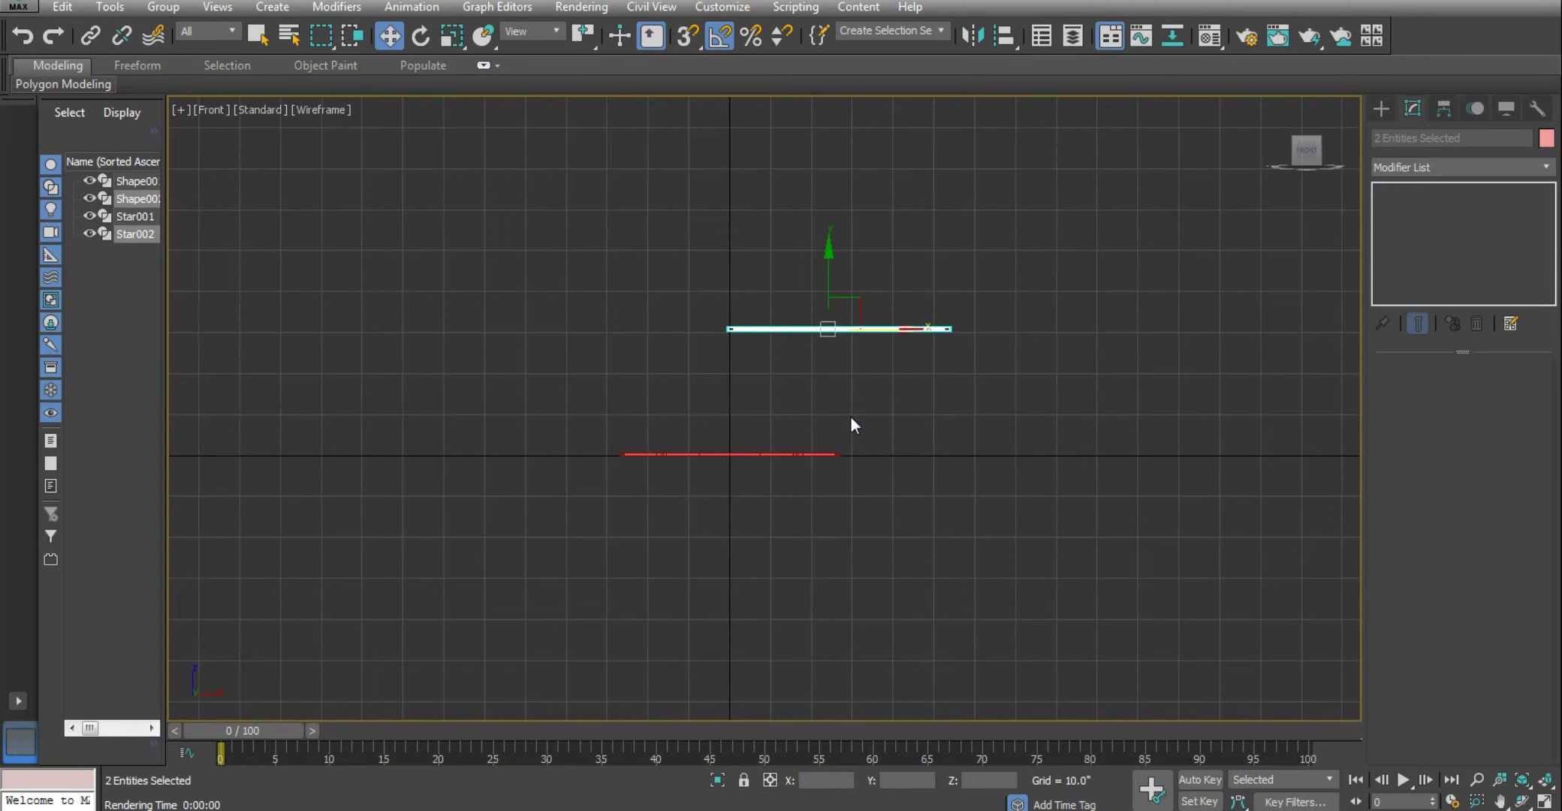
Orbit and pan the Perspective view with safe frames to show both stars at an angle
{"action": "key", "text": "alt+w"}
{"action": "key", "text": "alt+w"}
{"action": "key", "text": "z"}
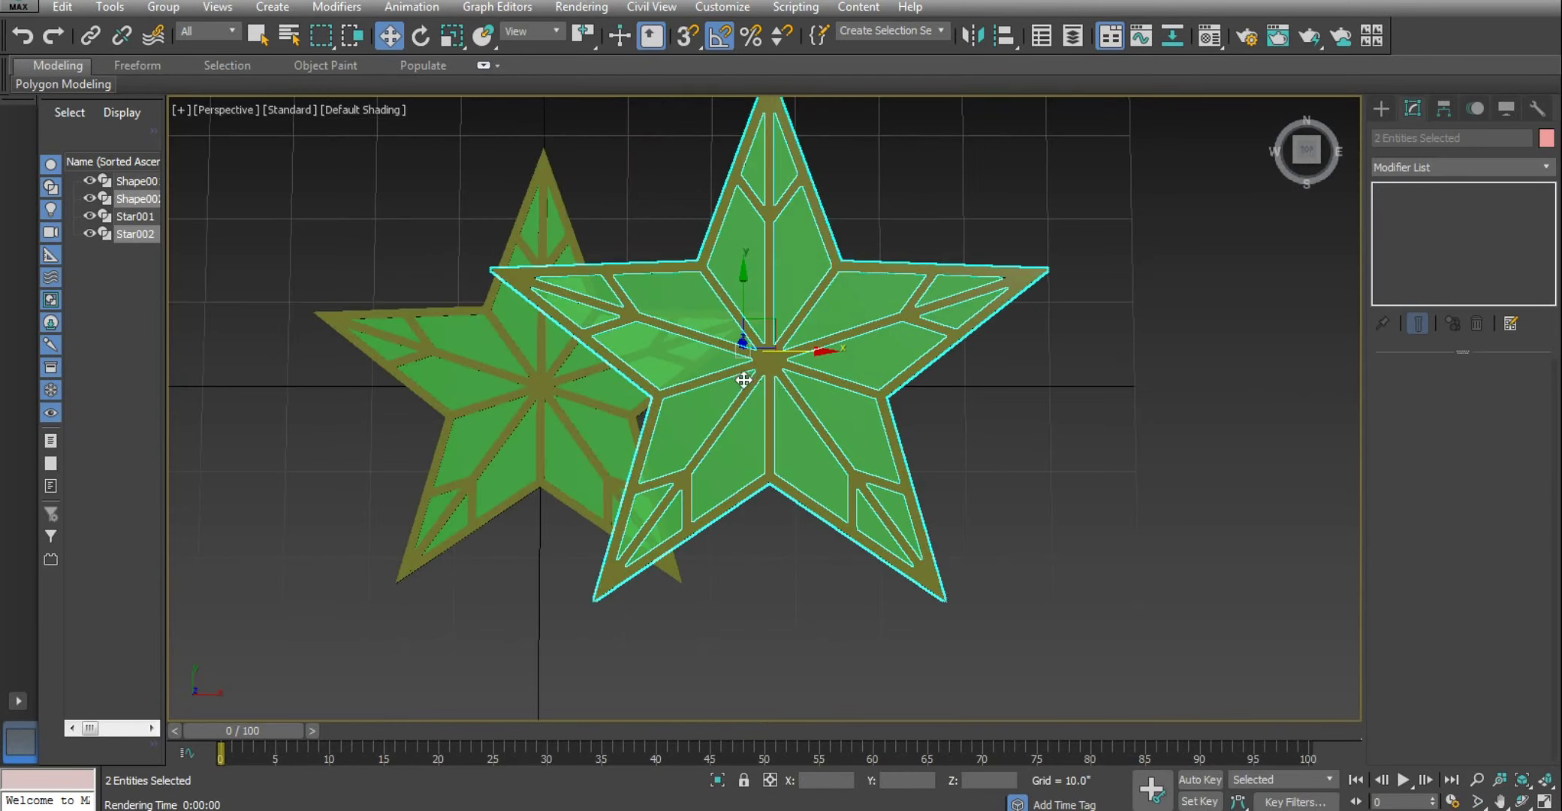
{"action": "middle_click_drag", "start_coordinate": [867, 430], "coordinate": [800, 368], "text": "alt"}
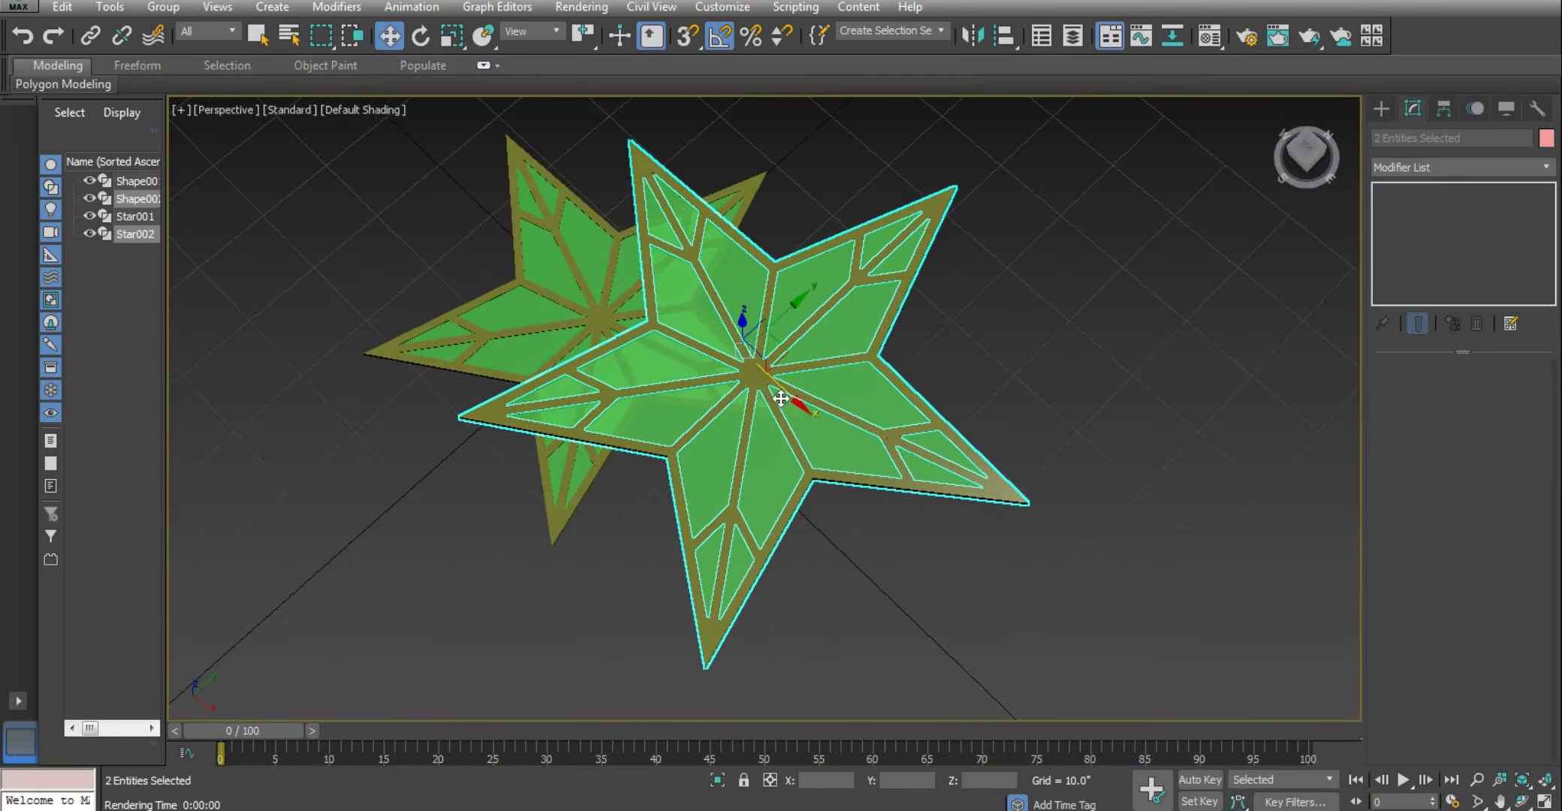
{"action": "mouse_move", "coordinate": [901, 353]}
{"action": "middle_mouse_down"}
{"action": "mouse_move", "coordinate": [977, 425]}
{"action": "mouse_move", "coordinate": [993, 411]}
{"action": "middle_mouse_up"}
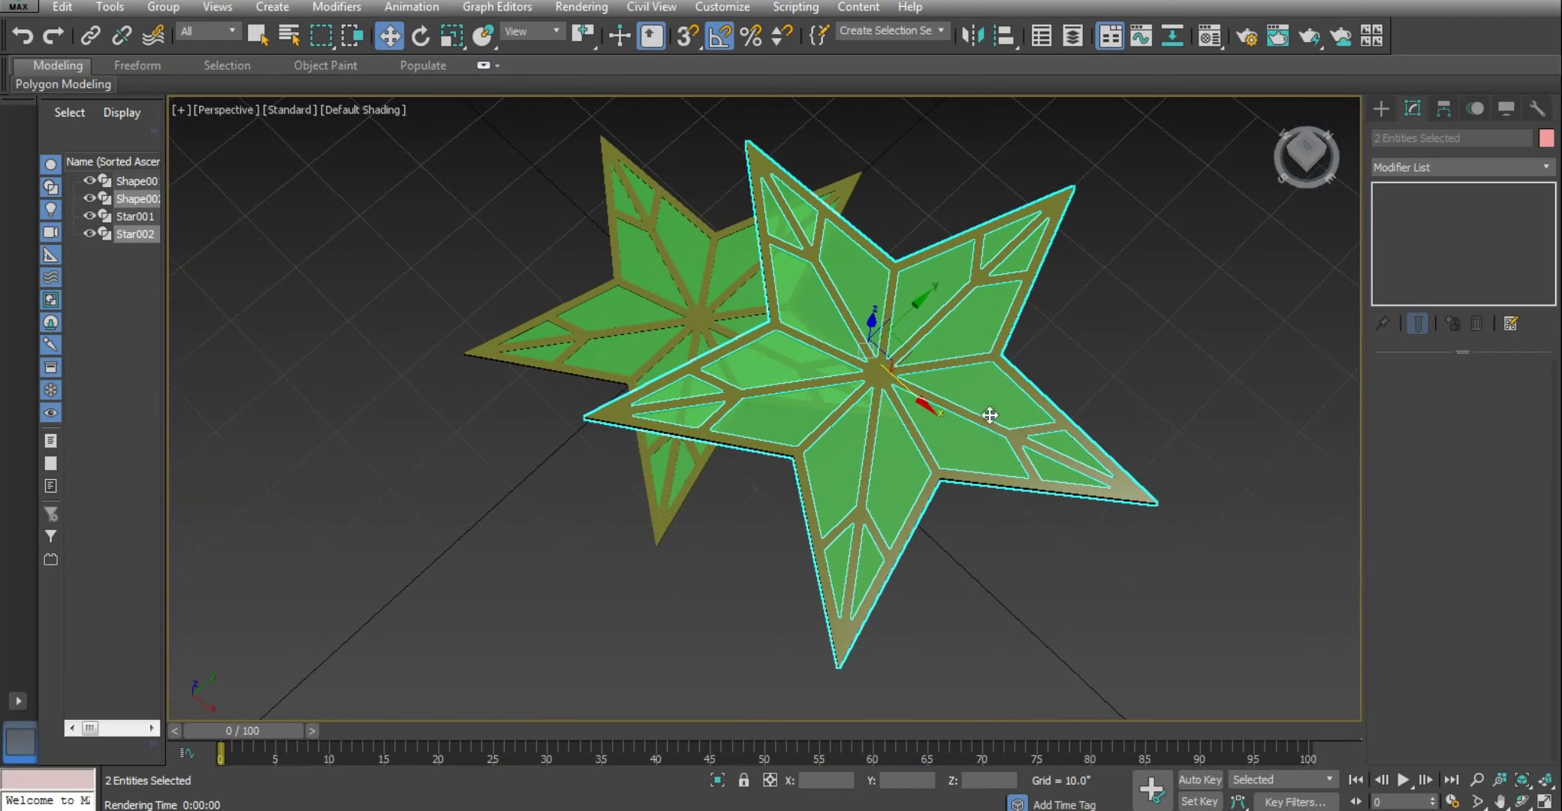
{"action": "key", "text": "shift+f"}
{"action": "middle_click_drag", "start_coordinate": [939, 361], "coordinate": [868, 461]}
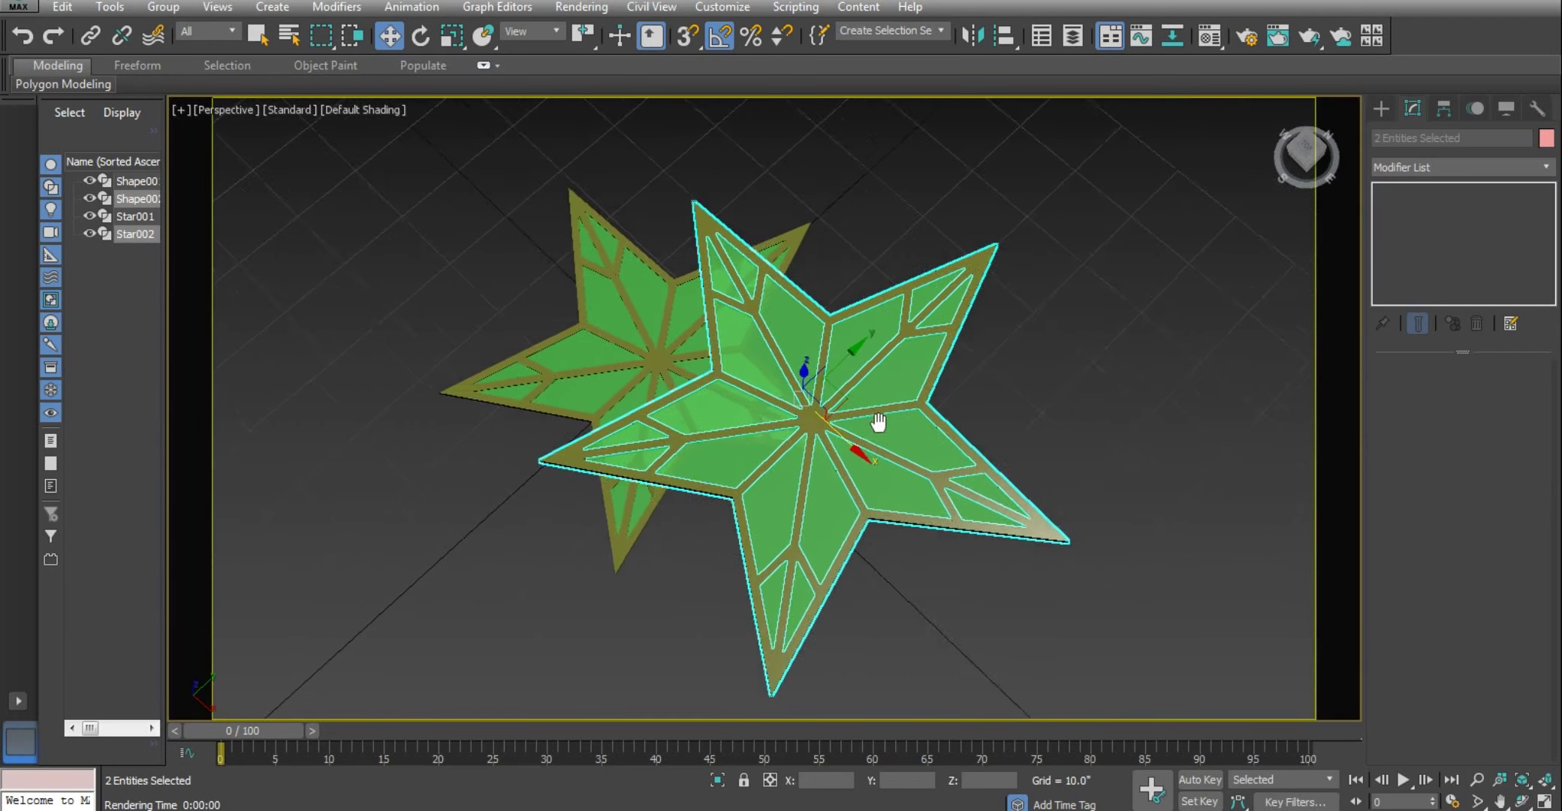
{"action": "middle_click_drag", "start_coordinate": [914, 412], "coordinate": [958, 345]}
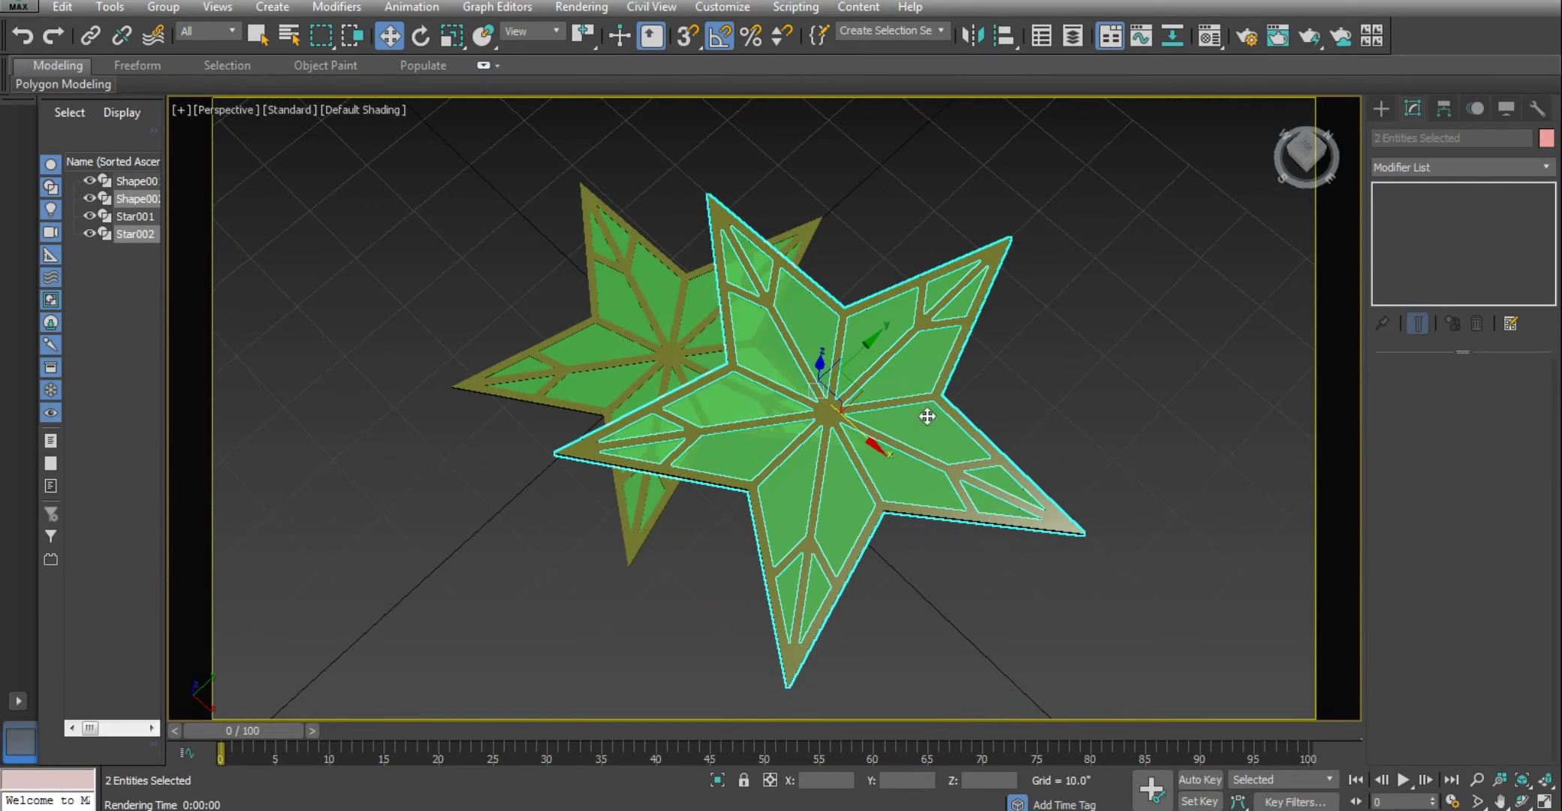
Render both overlapping stars and inspect the result in the Rendered Frame Window
{"action": "left_click", "coordinate": [1311, 42]}
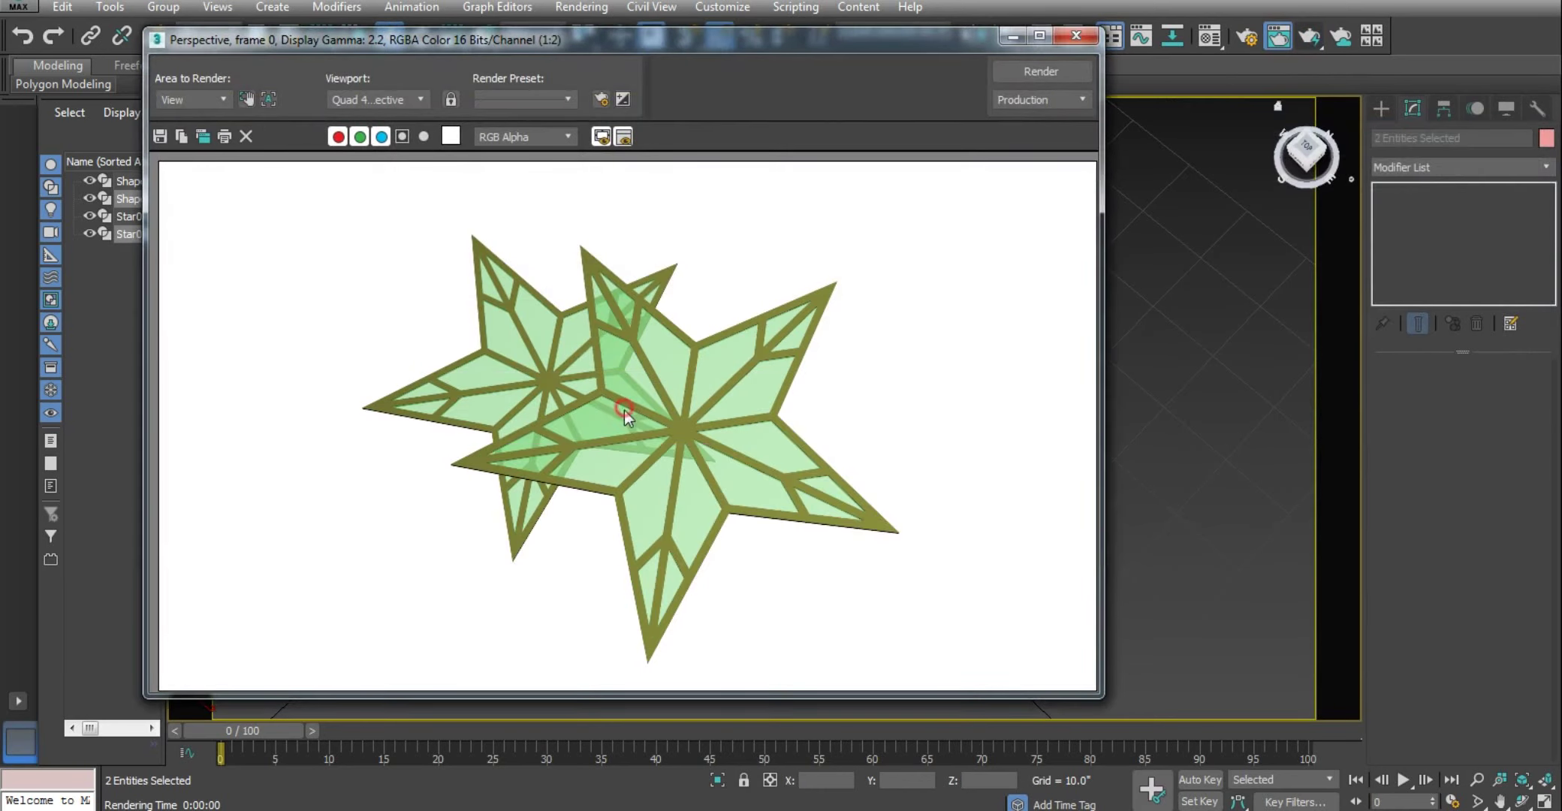
{"action": "scroll", "coordinate": [581, 418], "scroll_direction": "up", "scroll_amount": 1}
{"action": "scroll", "coordinate": [658, 431], "scroll_direction": "down", "scroll_amount": 1}
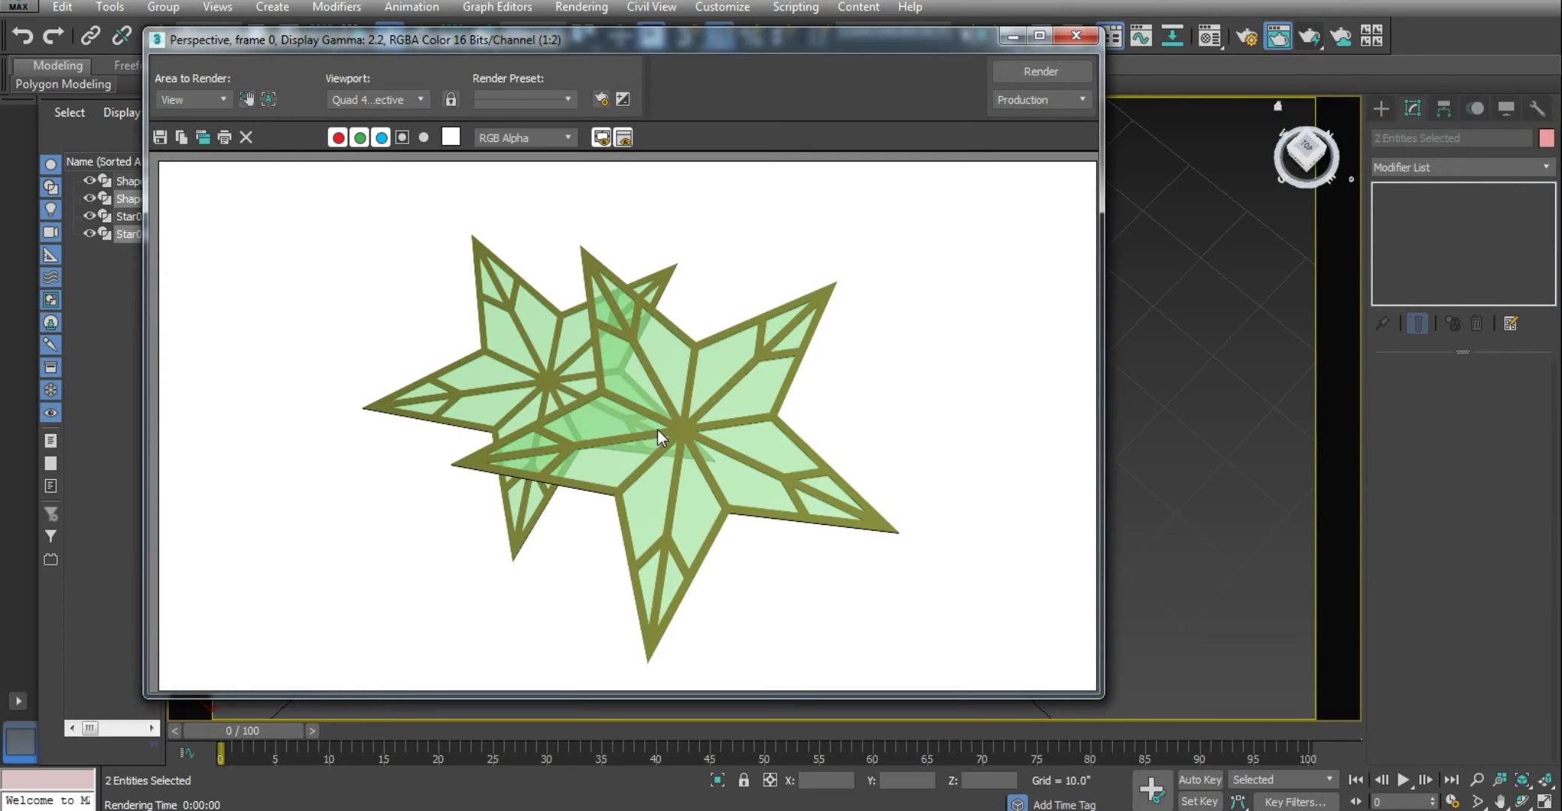